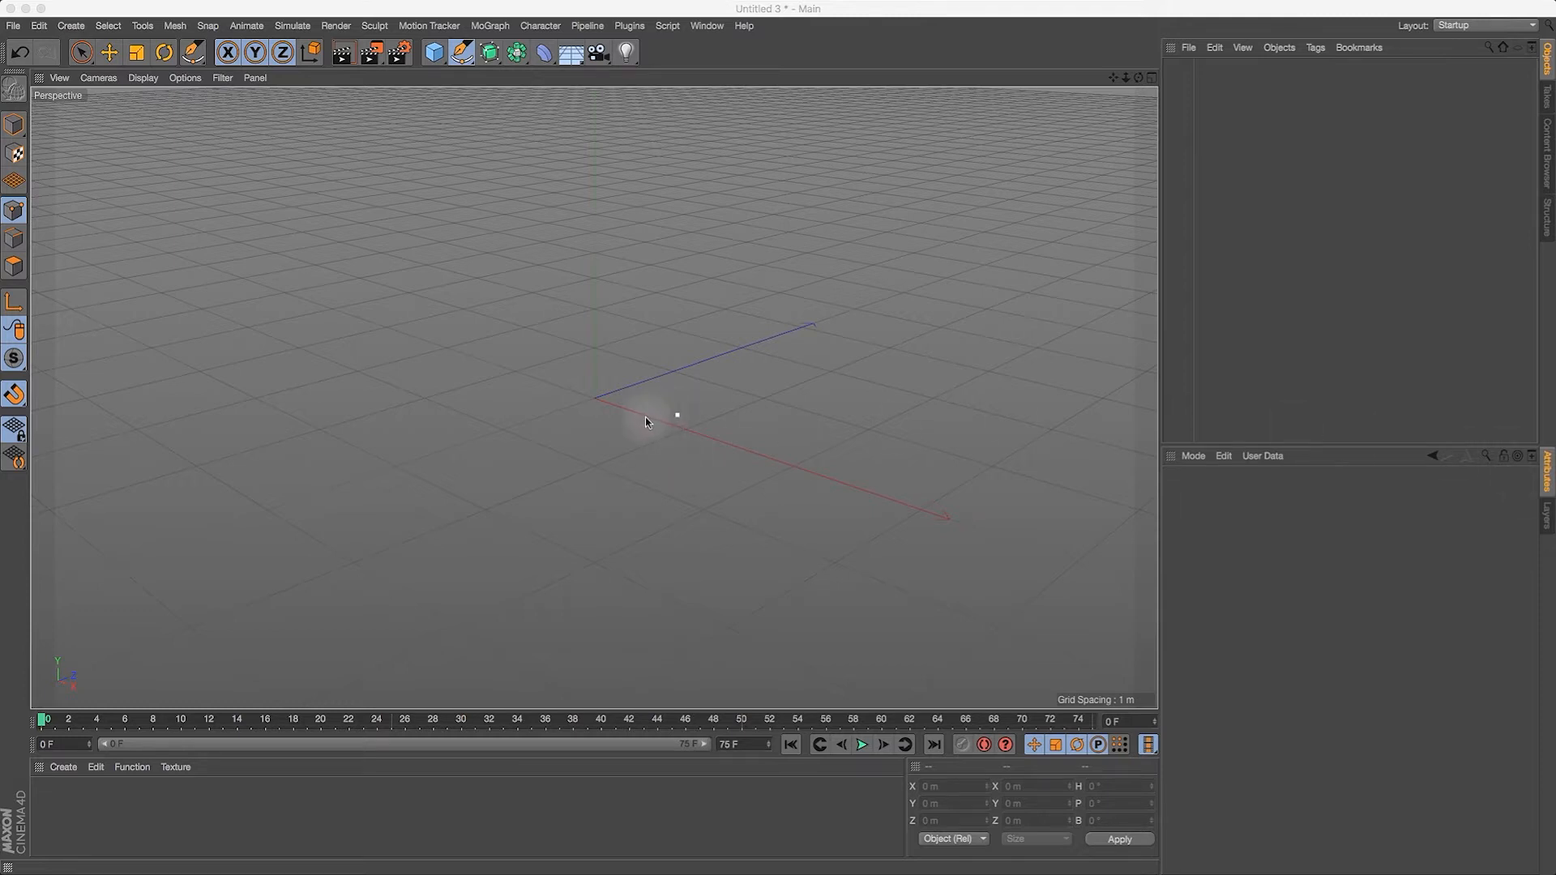
Step: Check the profile sketch in Photoshop, return to Cinema 4D and maximize the Front view
{"action": "key", "text": "super+Tab"}
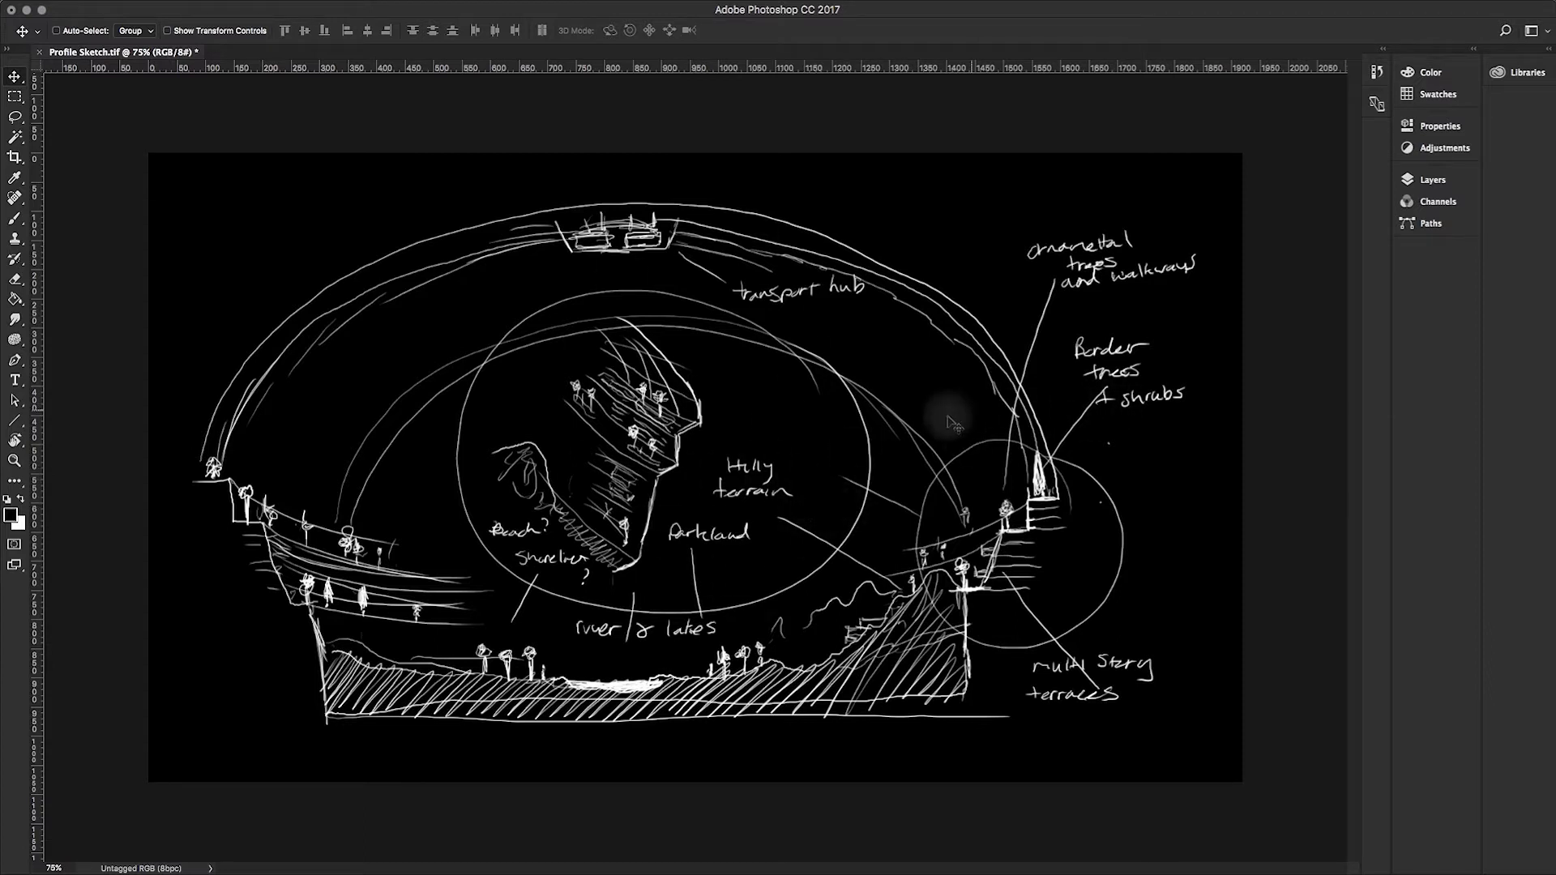
{"action": "key", "text": "super+Tab"}
{"action": "left_click", "coordinate": [523, 395]}
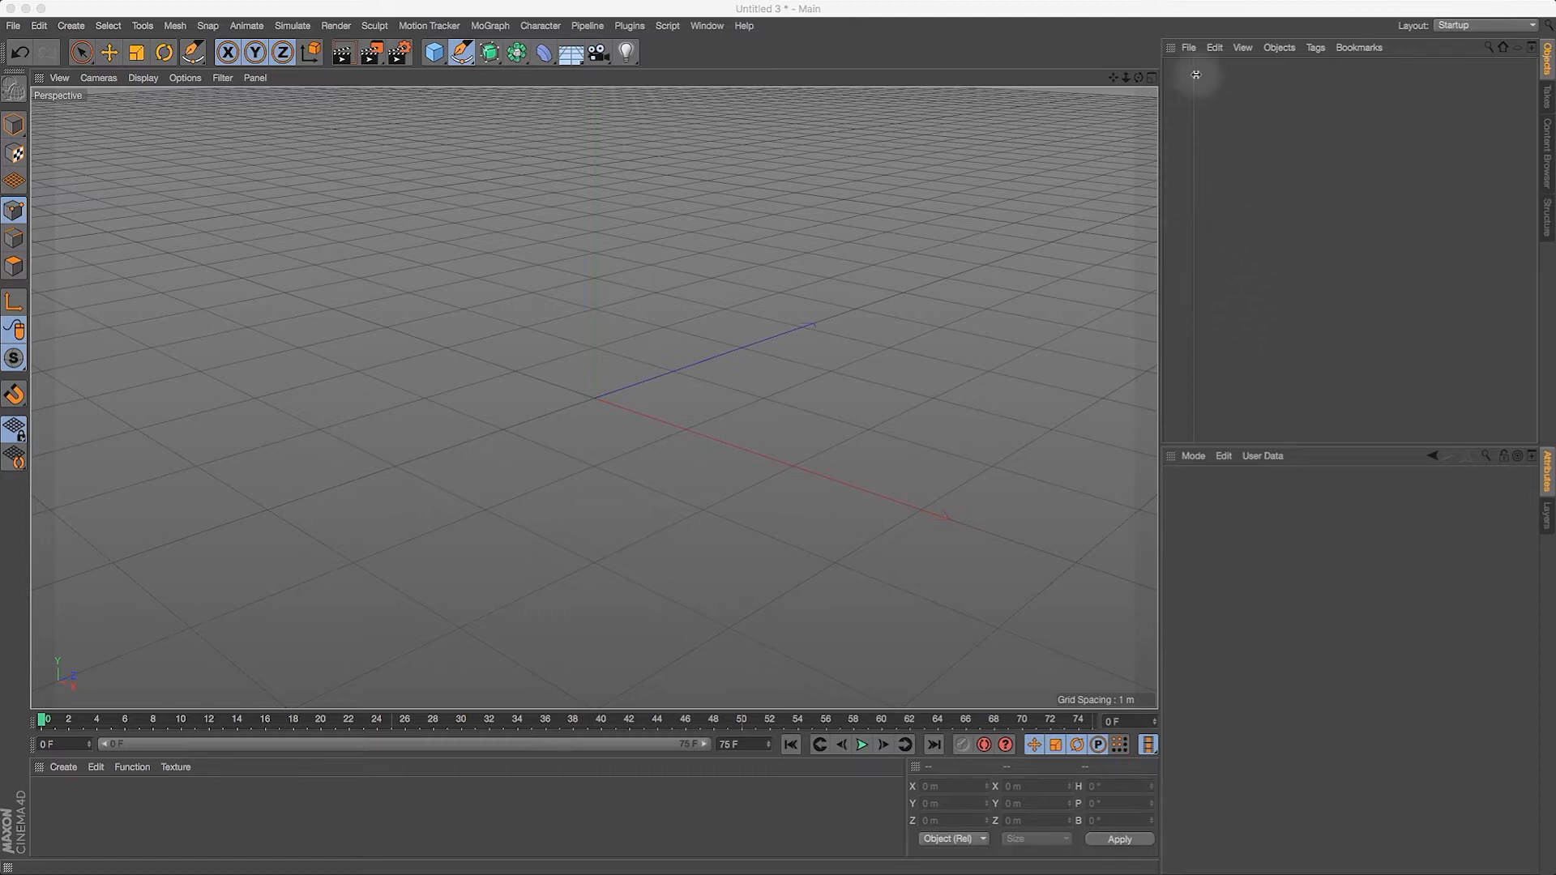
{"action": "left_click", "coordinate": [1155, 78]}
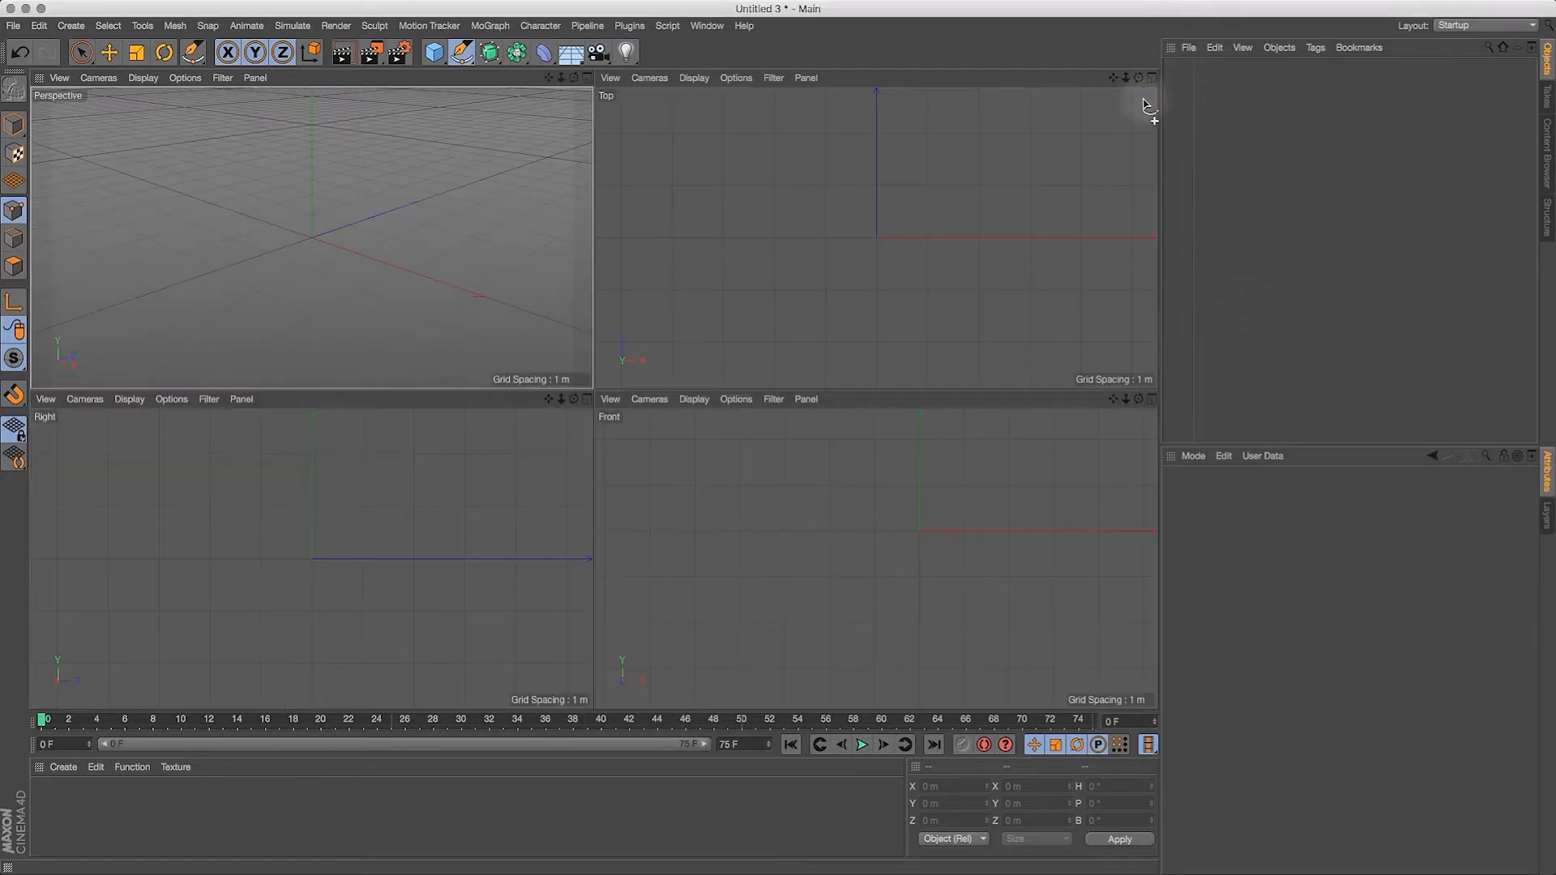
{"action": "left_click", "coordinate": [1152, 399]}
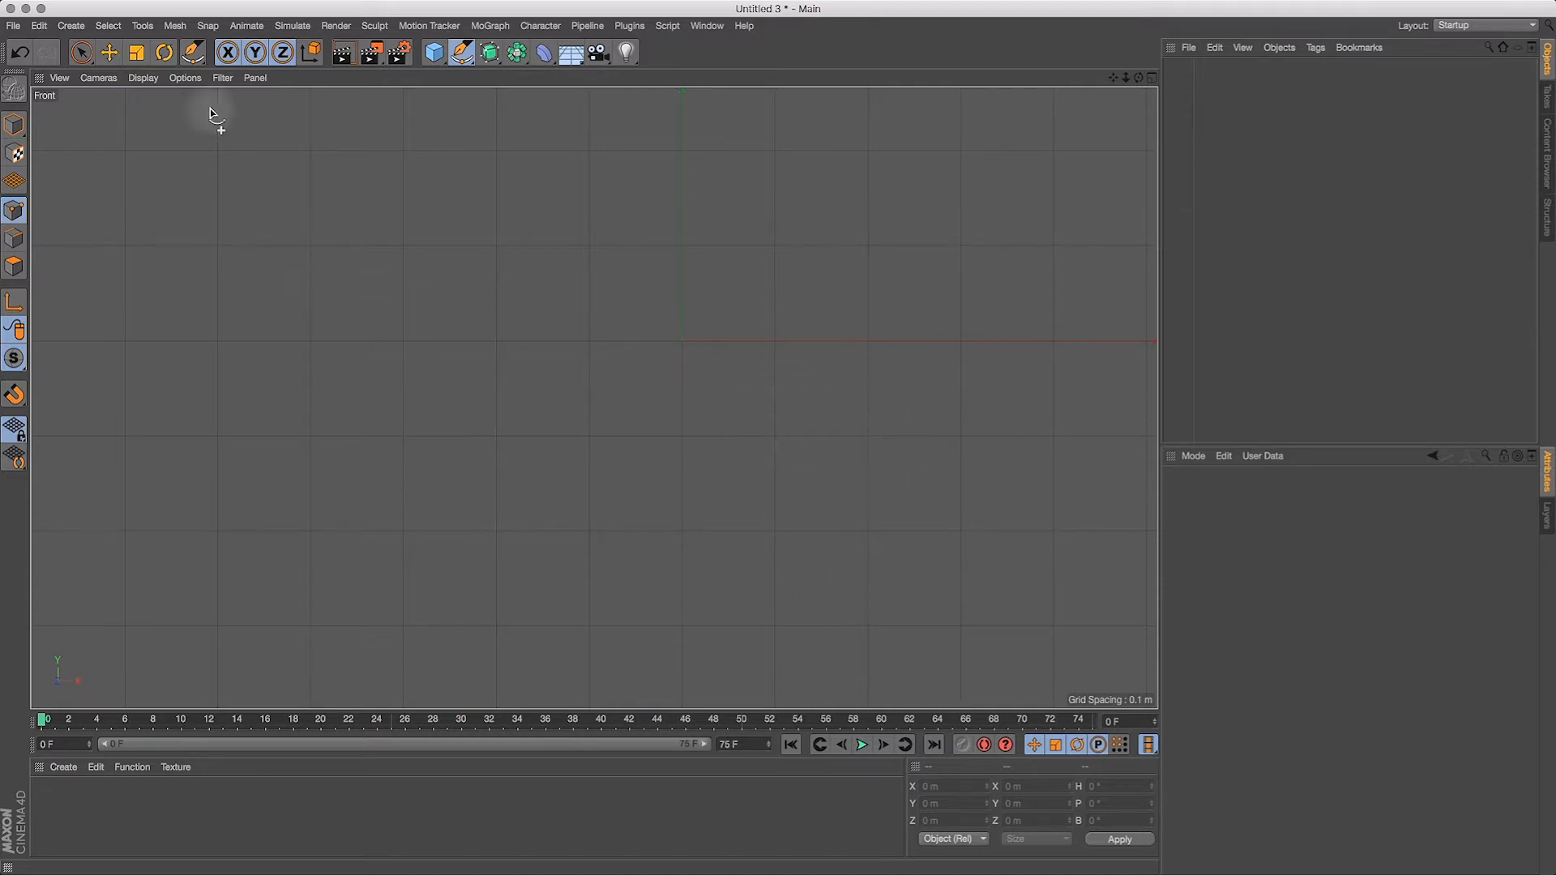
Step: Darken the Major Grid editor color in the preferences by setting its V value to 20%
{"action": "left_click", "coordinate": [39, 27]}
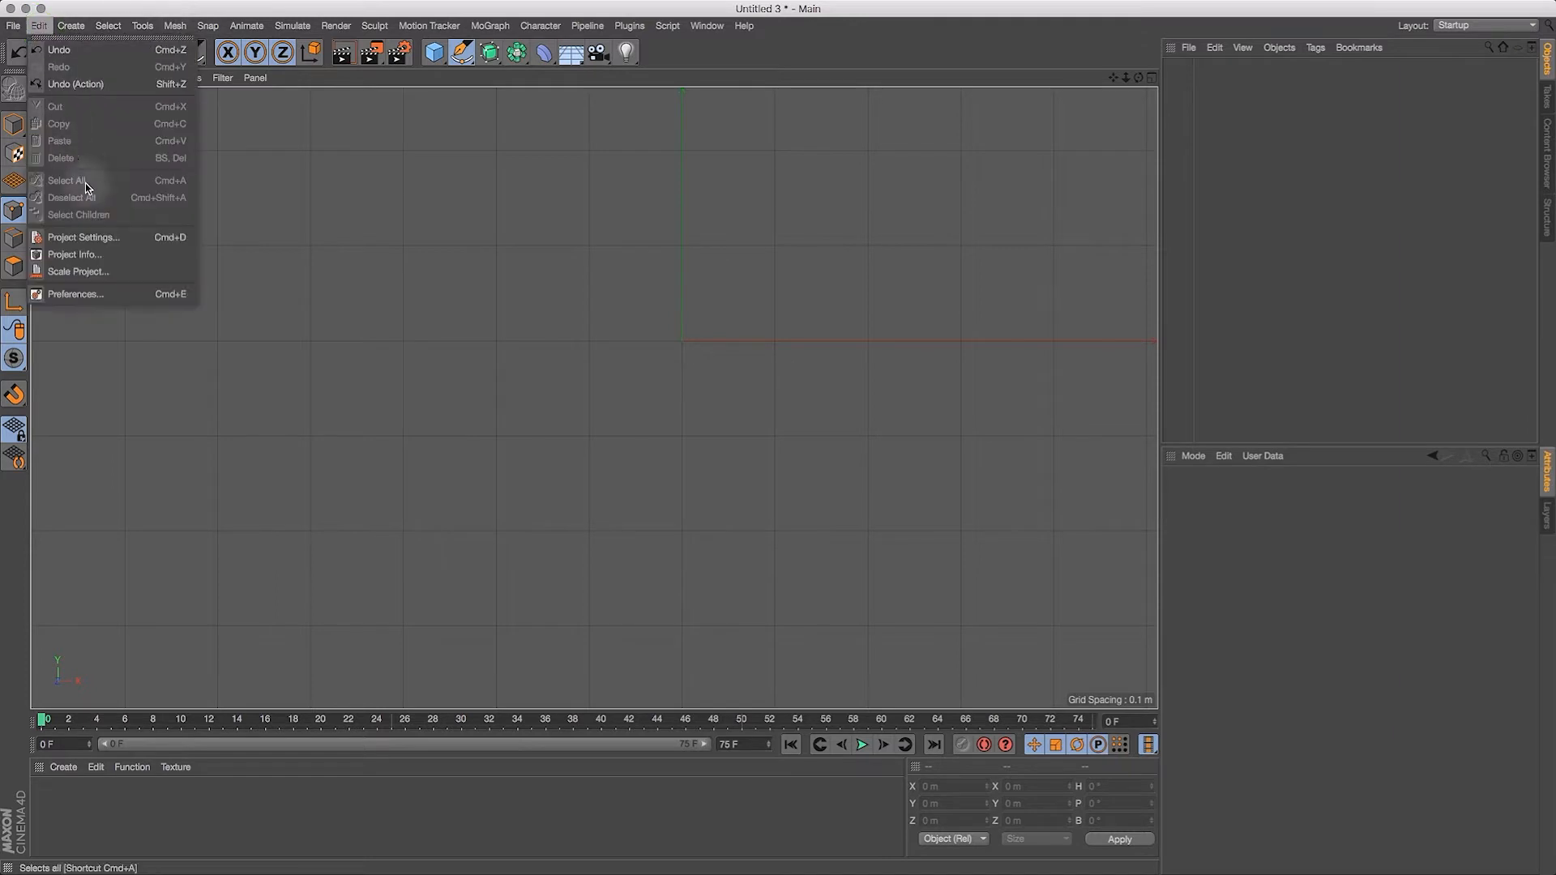
{"action": "left_click", "coordinate": [73, 294]}
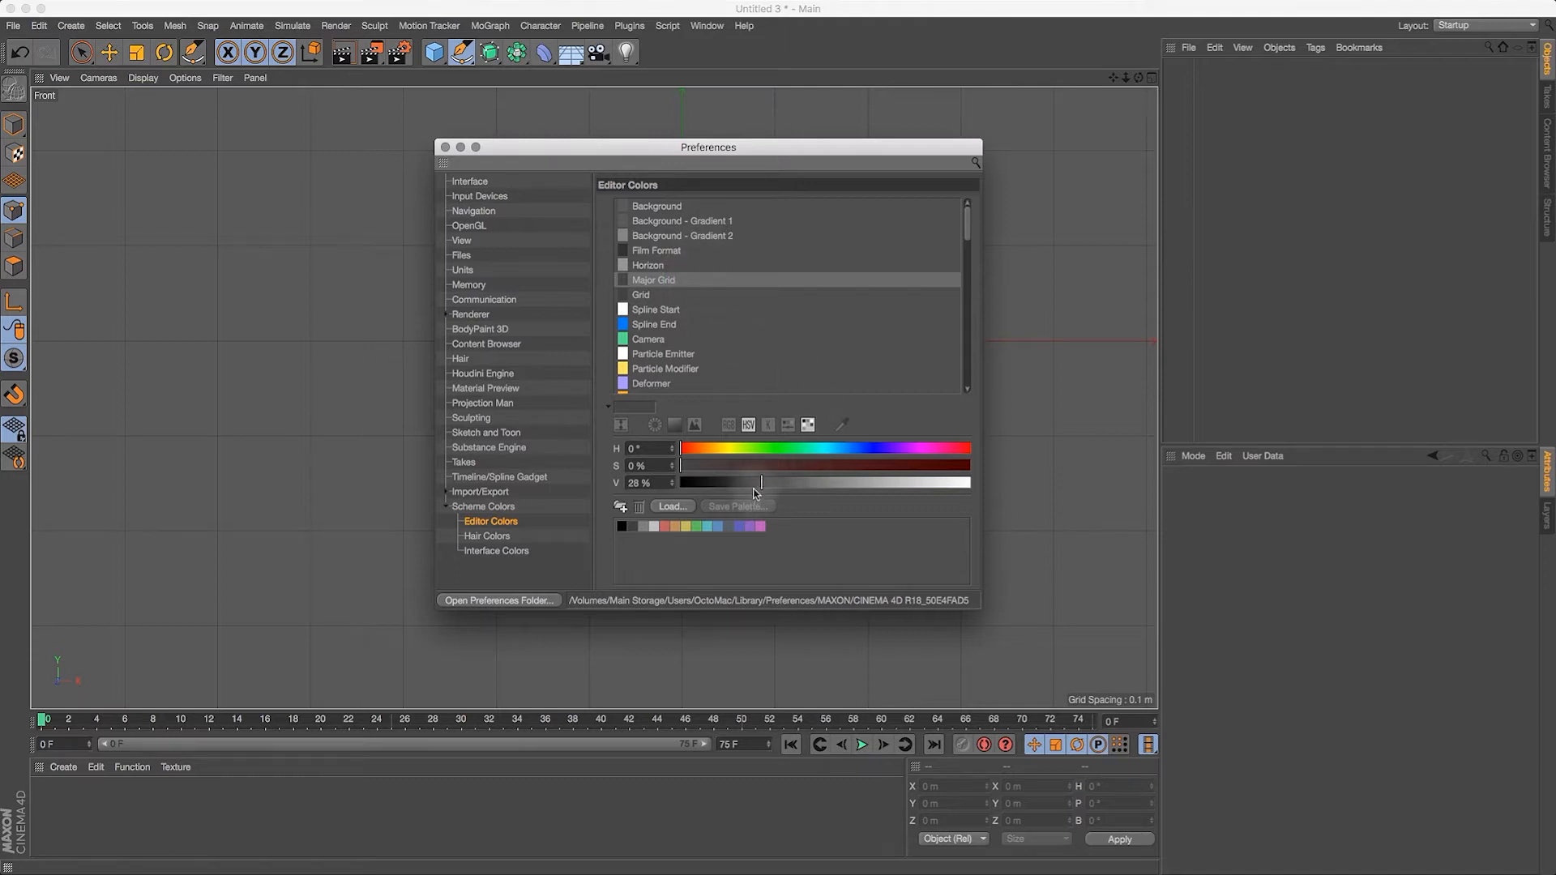
{"action": "left_click_drag", "start_coordinate": [761, 485], "coordinate": [740, 491]}
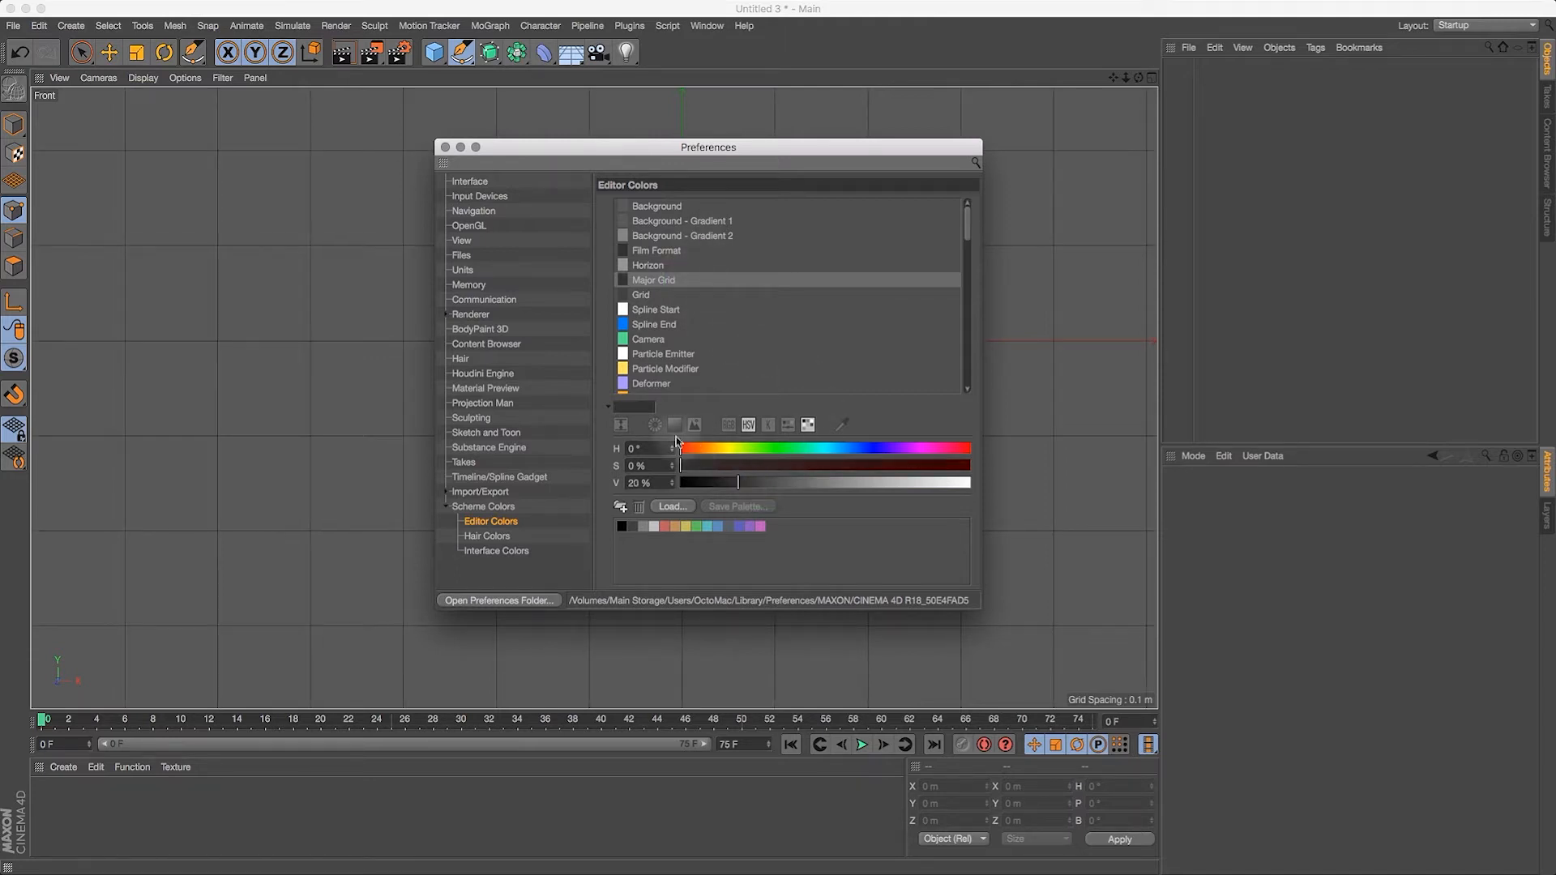
{"action": "left_click", "coordinate": [493, 522]}
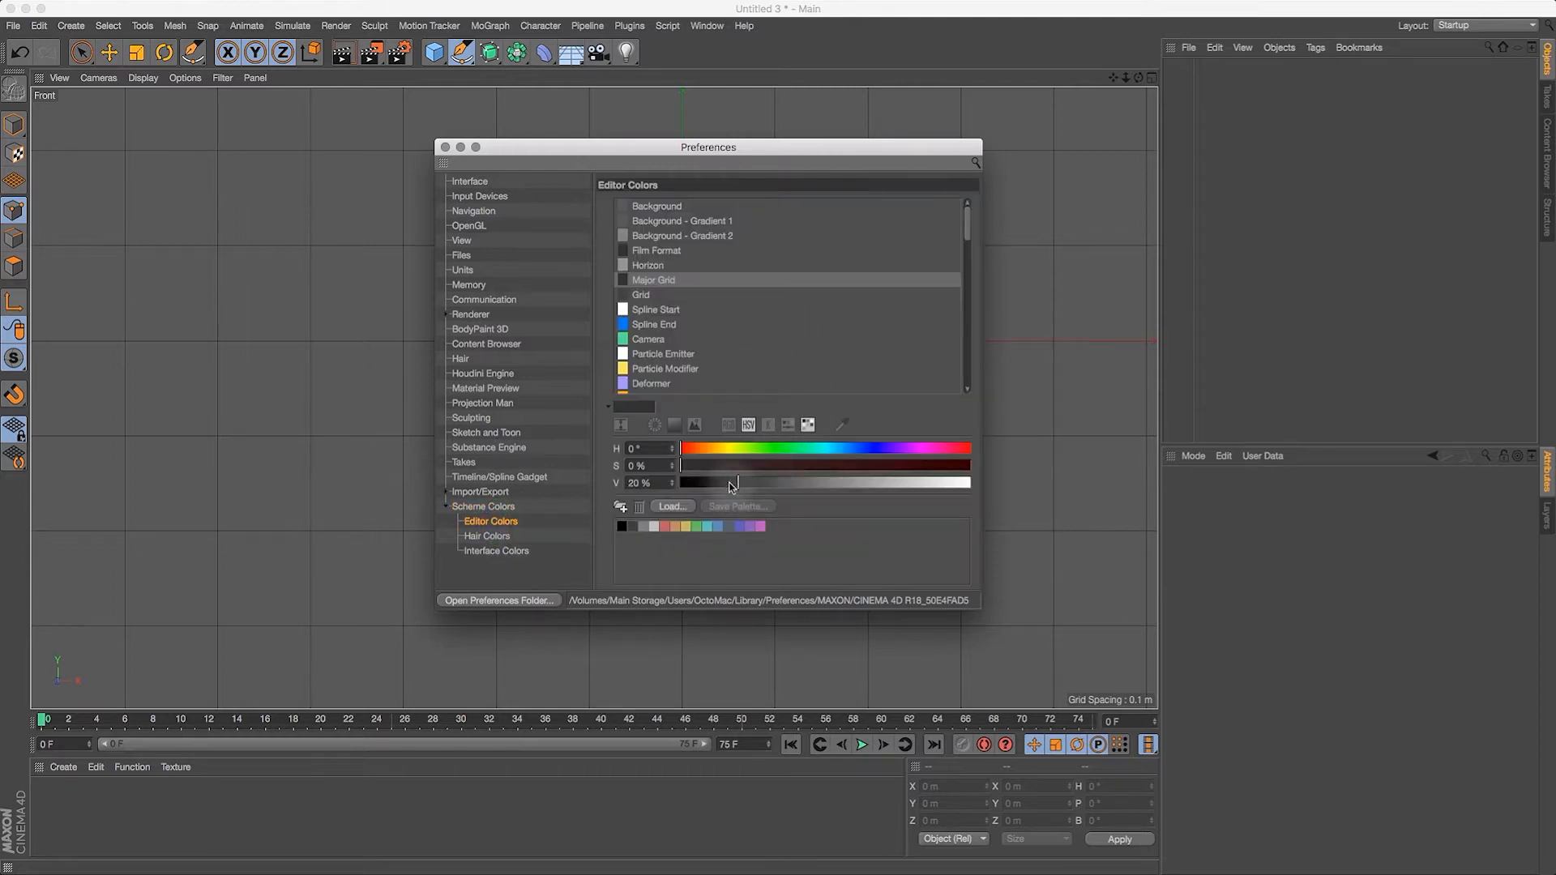
Step: Set the Grid editor color's V value to 70% and close the preferences
{"action": "left_click", "coordinate": [653, 295]}
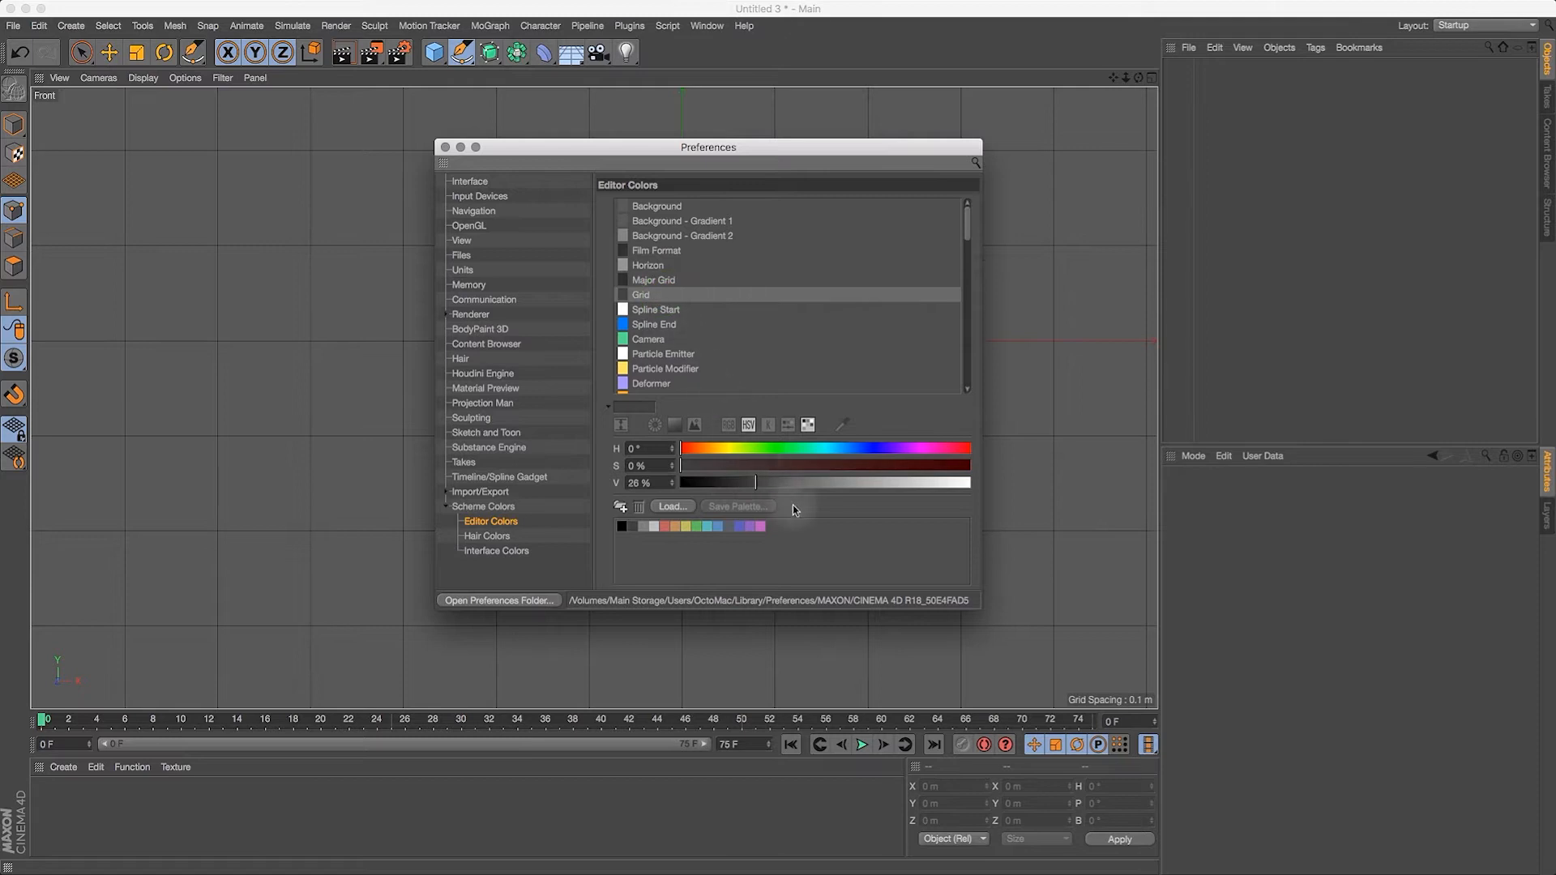
{"action": "left_click_drag", "start_coordinate": [798, 484], "coordinate": [855, 491]}
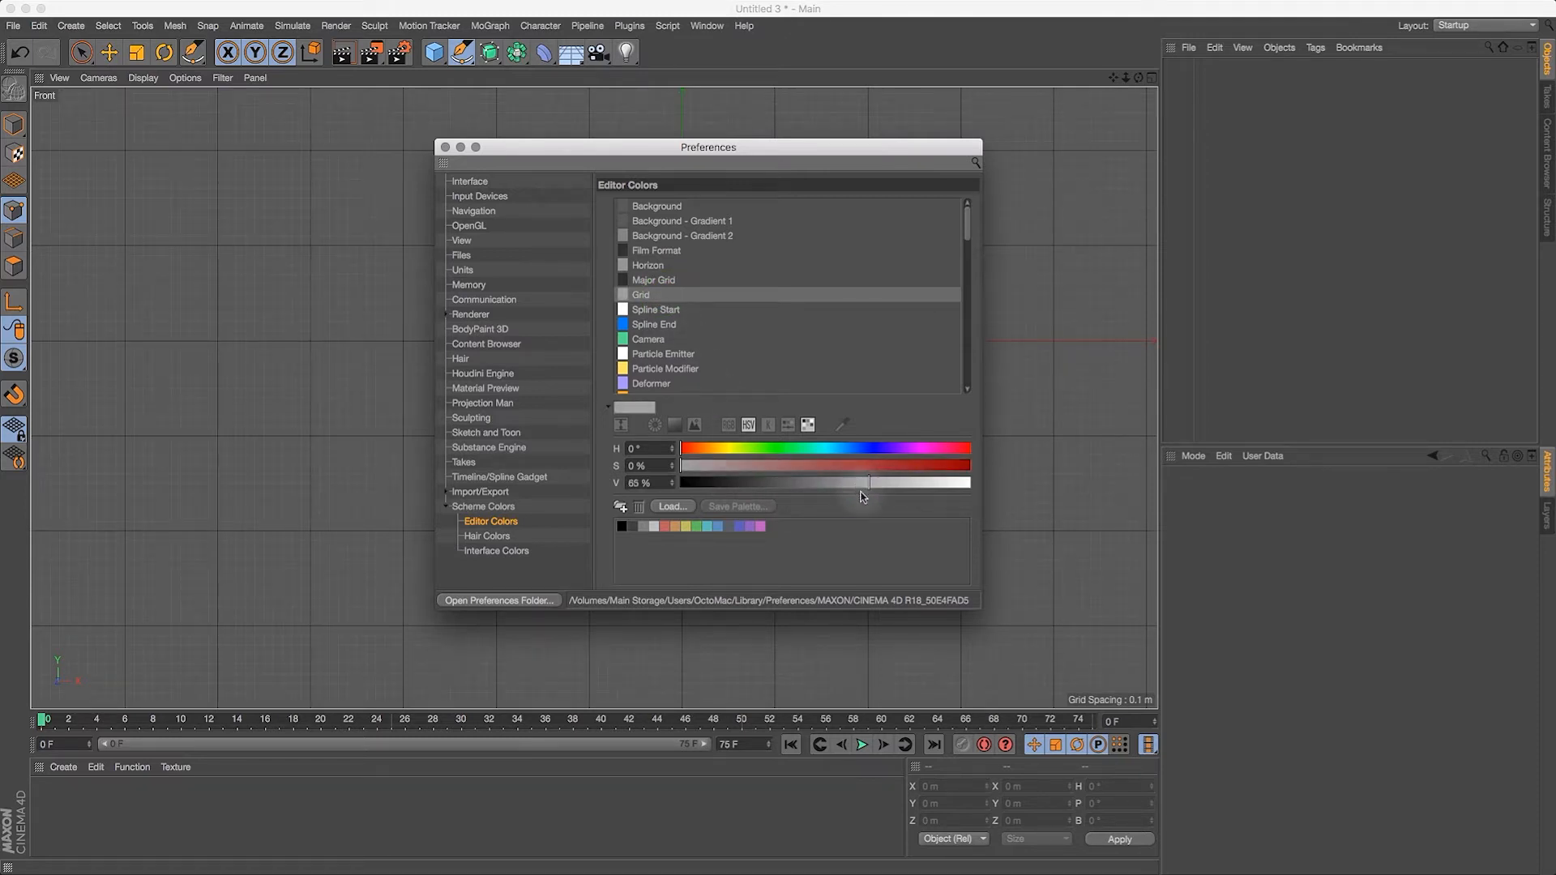
{"action": "left_click_drag", "start_coordinate": [873, 487], "coordinate": [884, 490]}
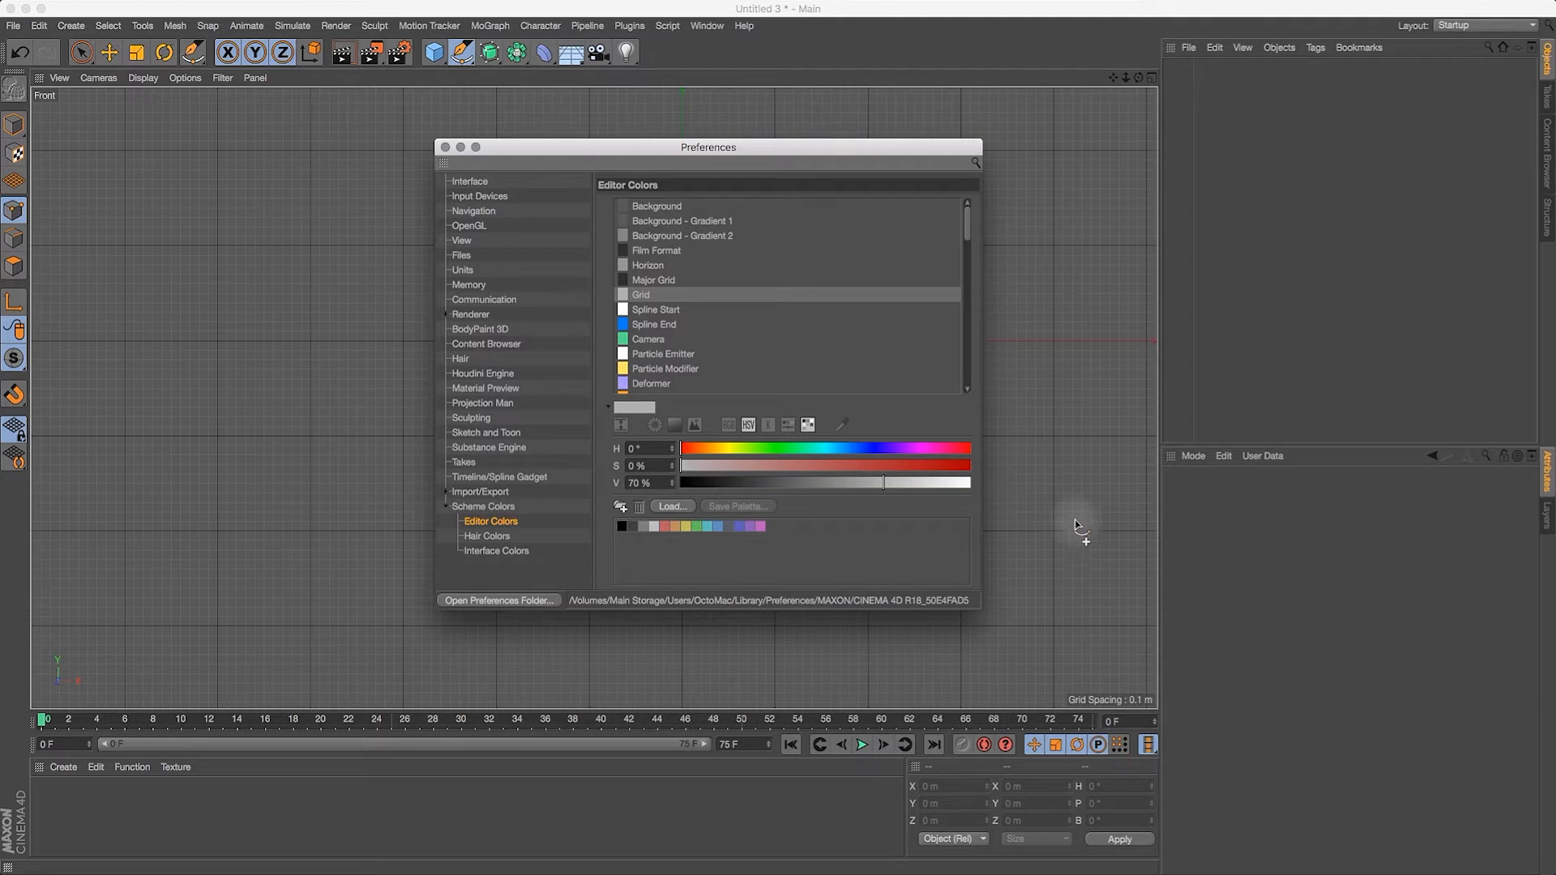
{"action": "left_click_drag", "start_coordinate": [782, 151], "coordinate": [761, 147]}
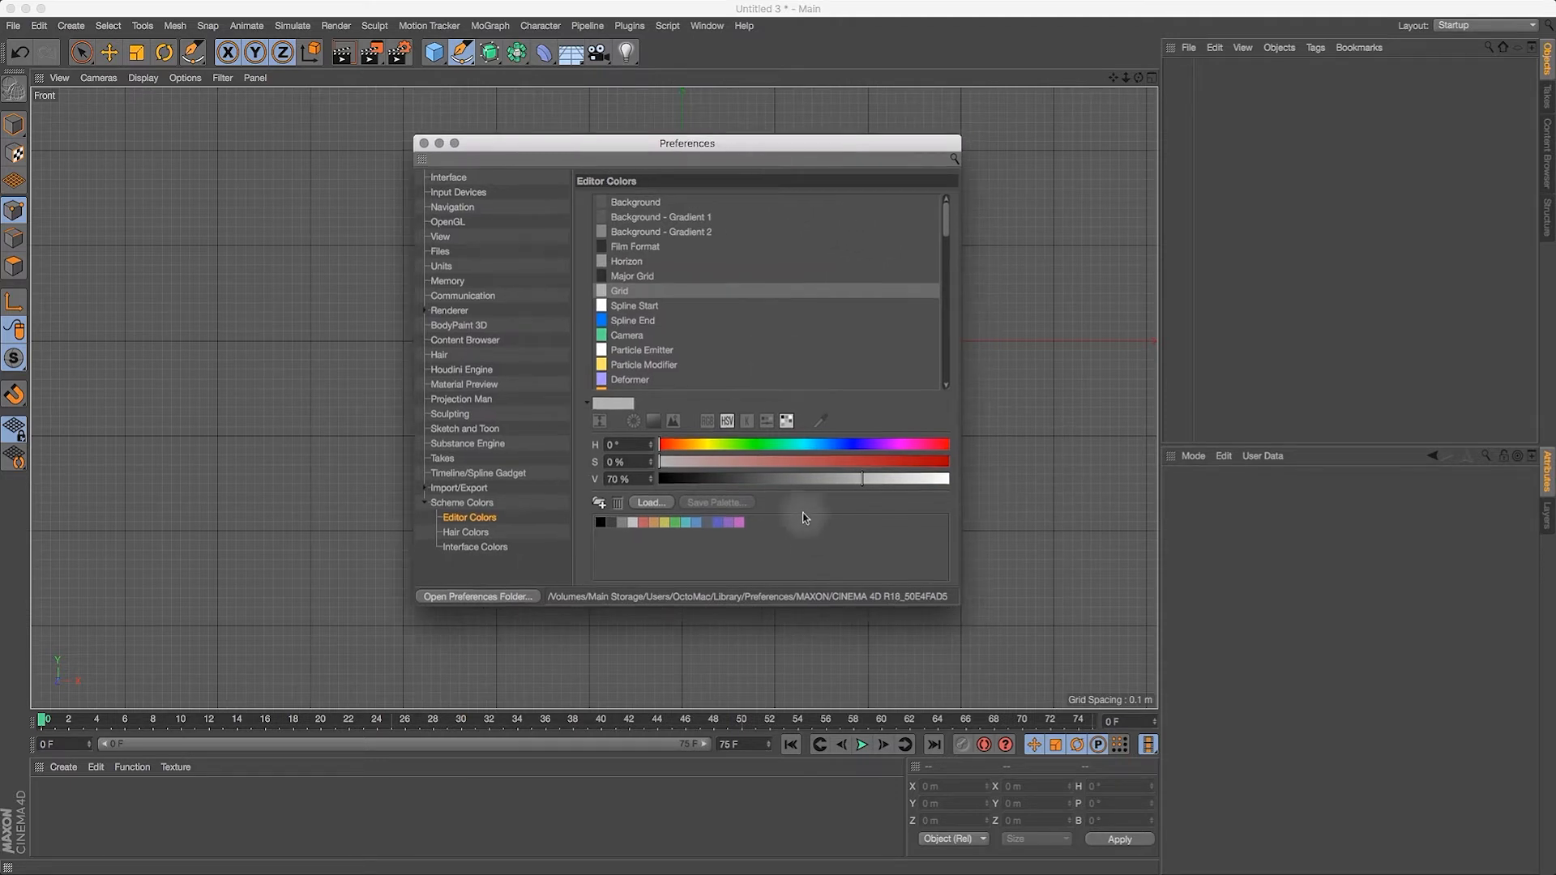
{"action": "left_click", "coordinate": [424, 143]}
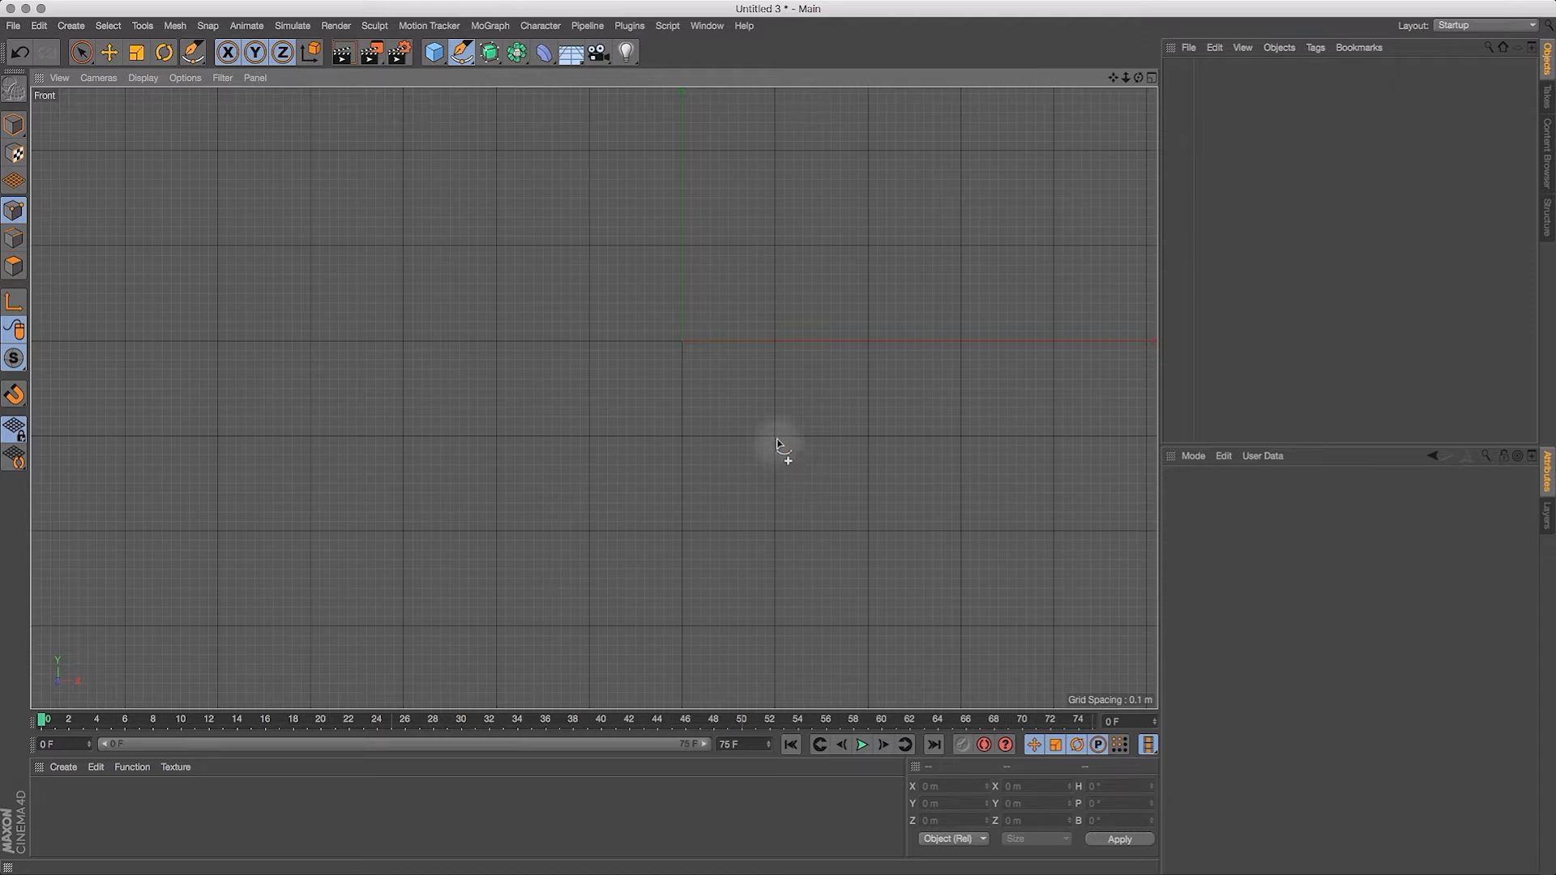
Step: Enable snapping with Workplane Snap and Grid Point Snap switched on
{"action": "key", "text": "p"}
{"action": "left_click", "coordinate": [809, 457]}
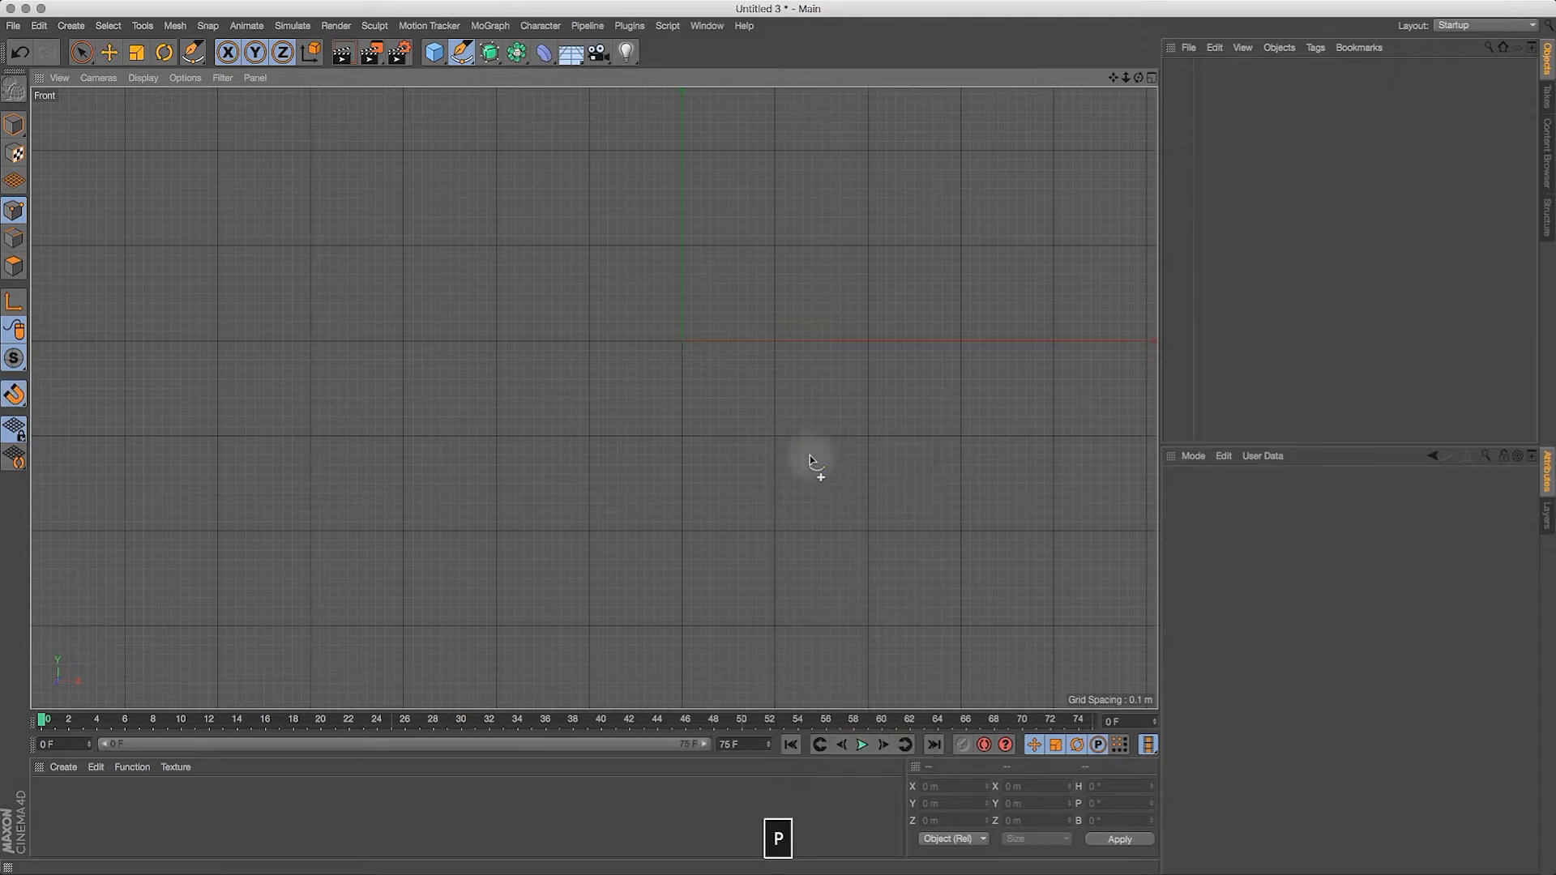
{"action": "key", "text": "p"}
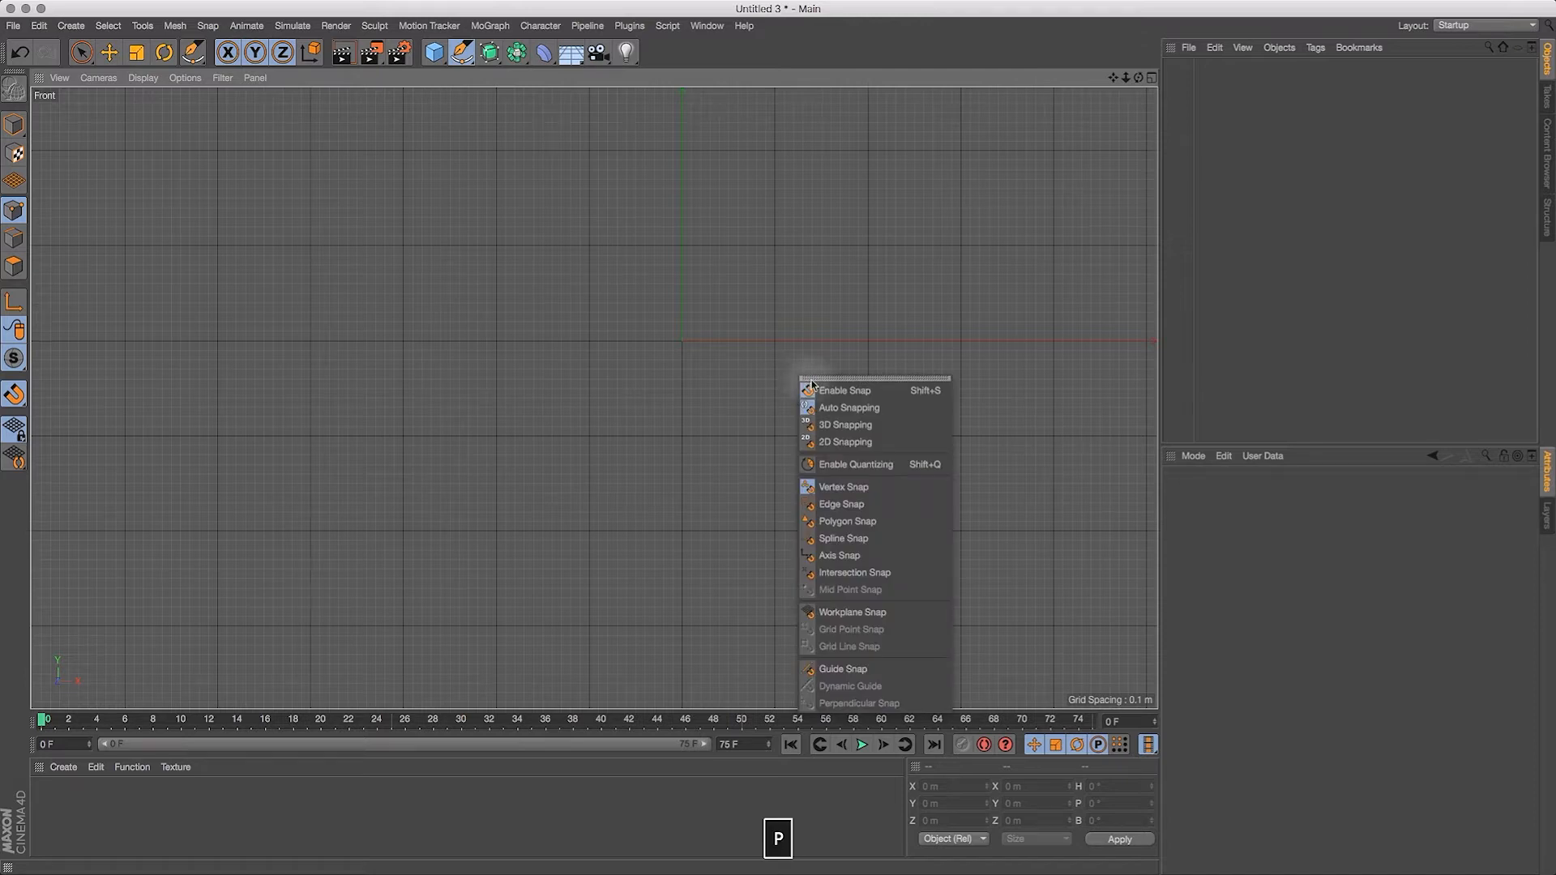
{"action": "left_click", "coordinate": [845, 615]}
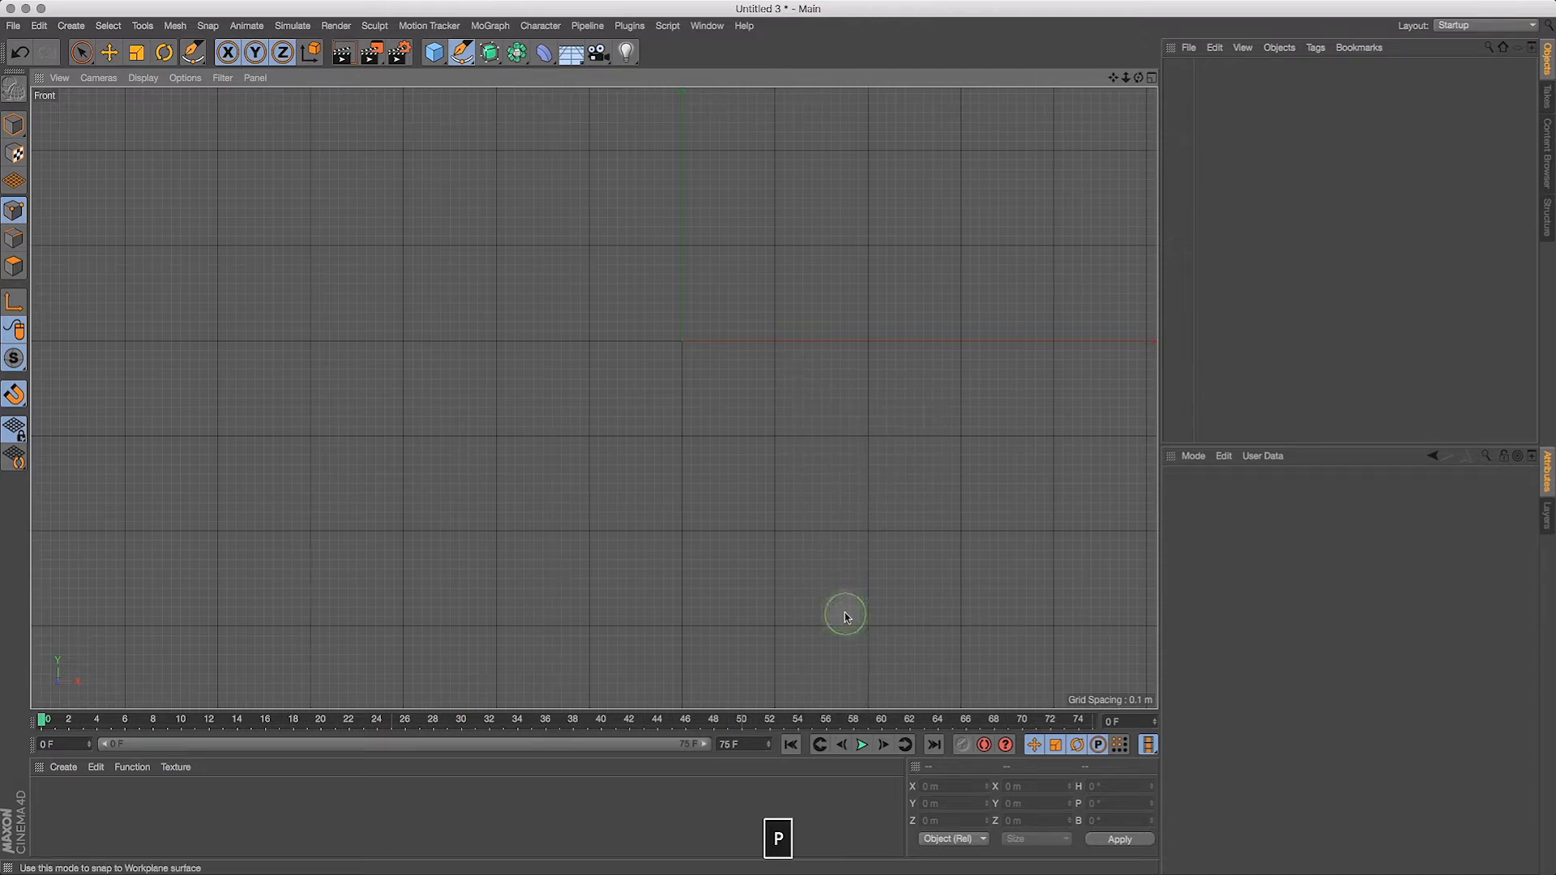
{"action": "key", "text": "p"}
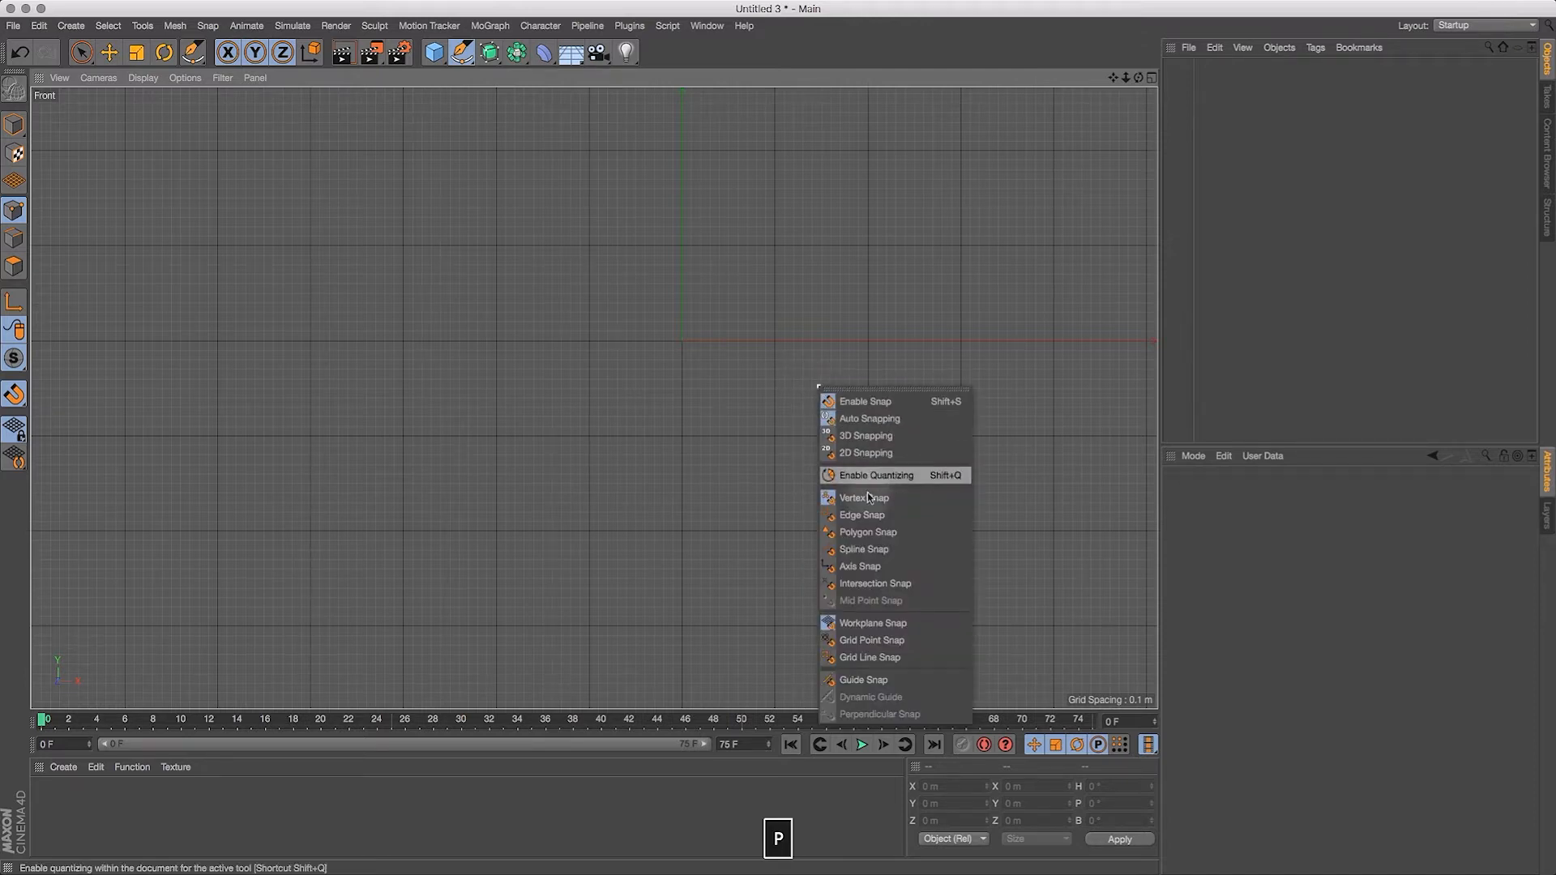
{"action": "left_click", "coordinate": [870, 639]}
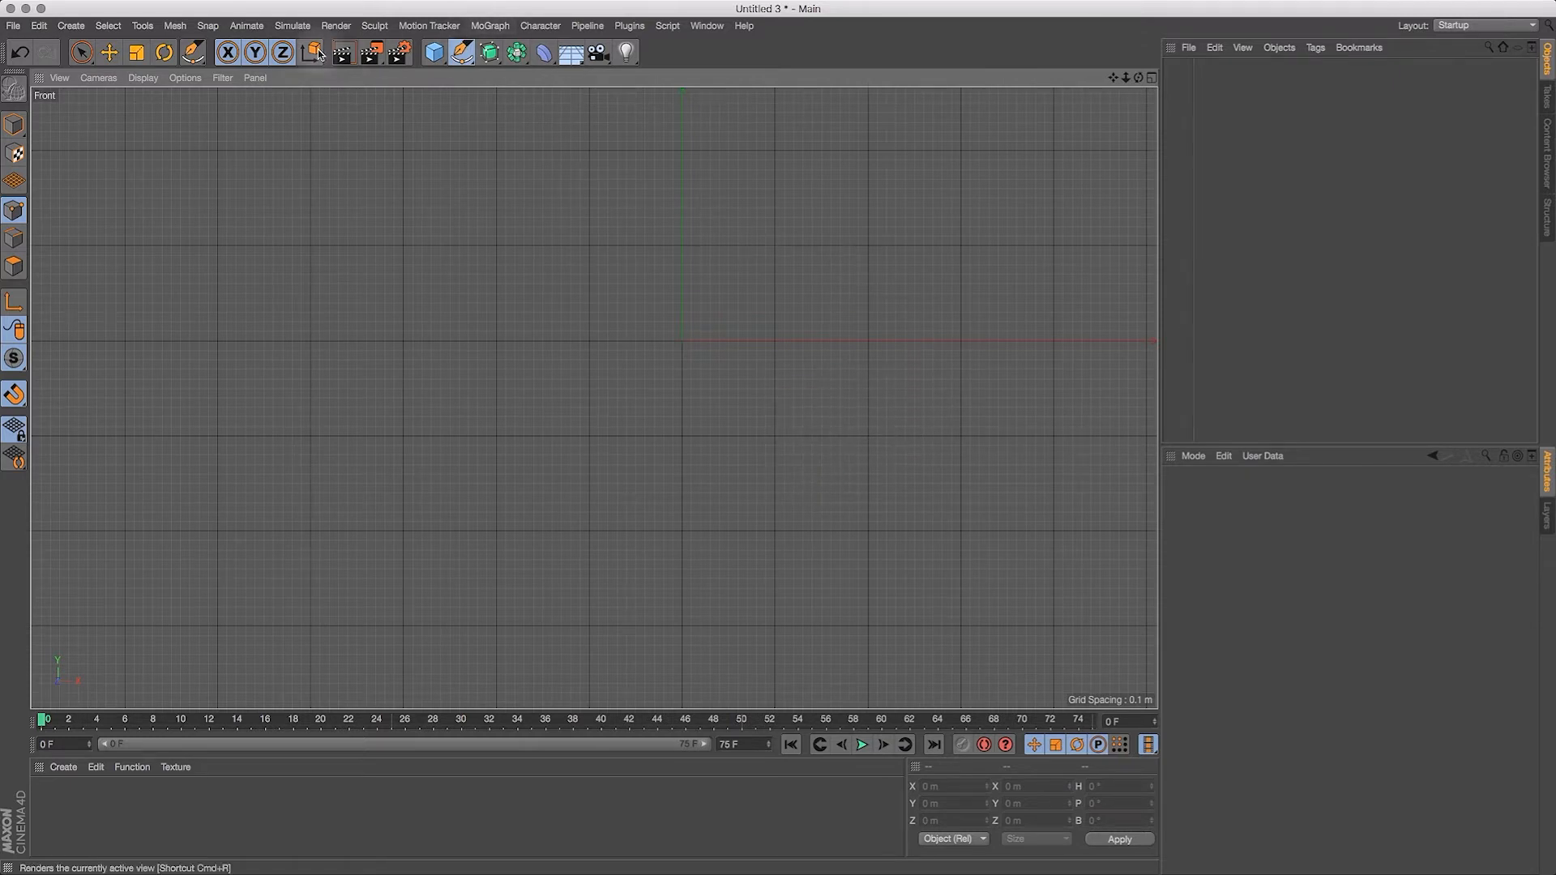
Step: Activate the spline Pen tool and expand the Front view to fill the whole window
{"action": "left_click_drag", "start_coordinate": [463, 60], "coordinate": [510, 75]}
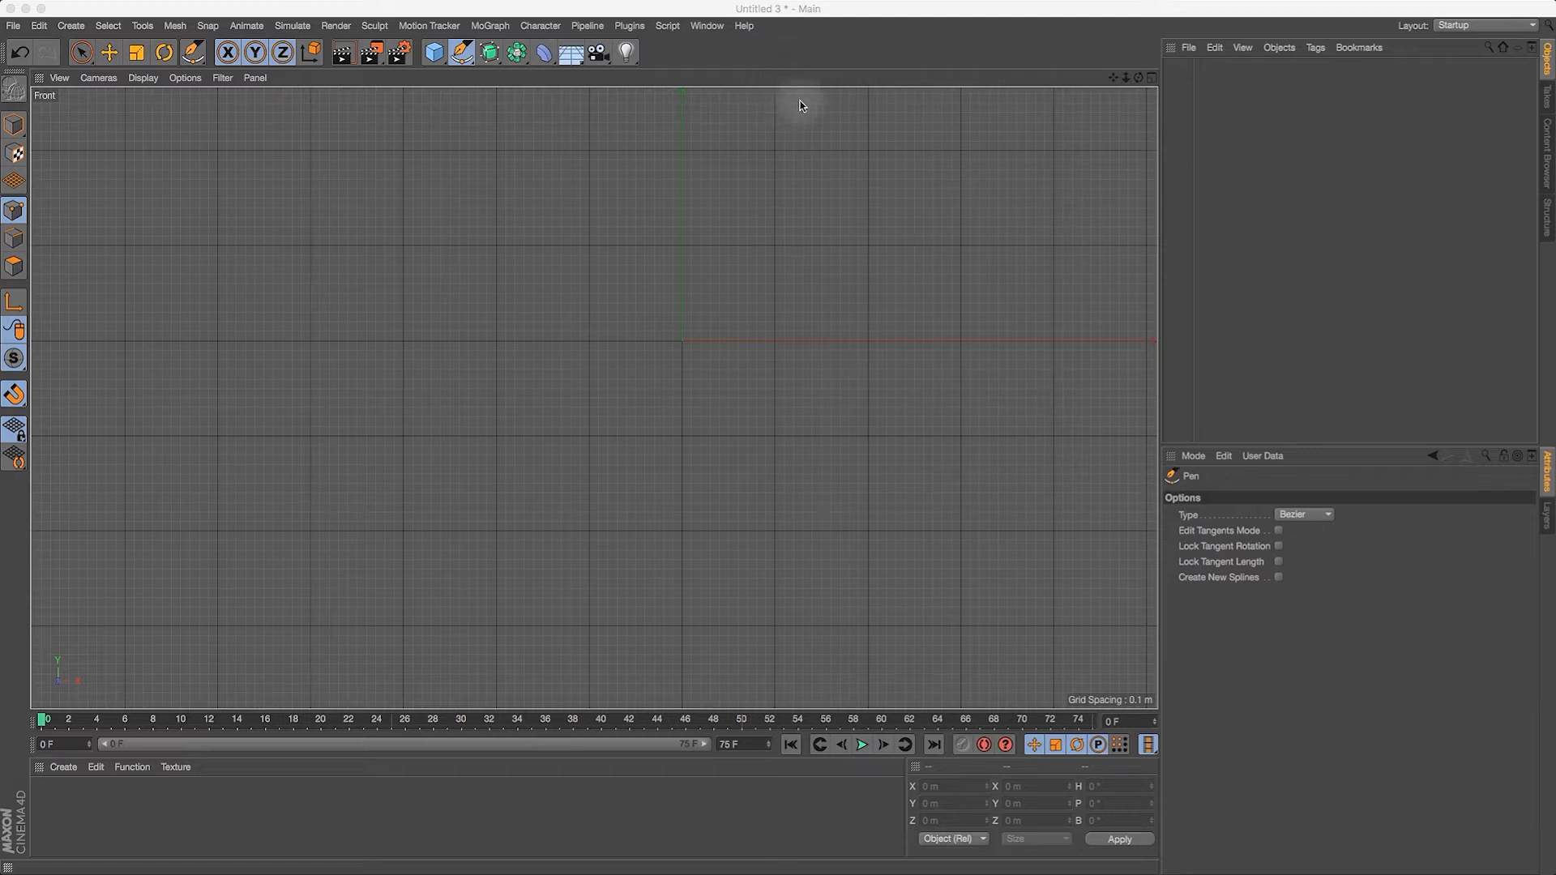
{"action": "key", "text": "ctrl+Tab"}
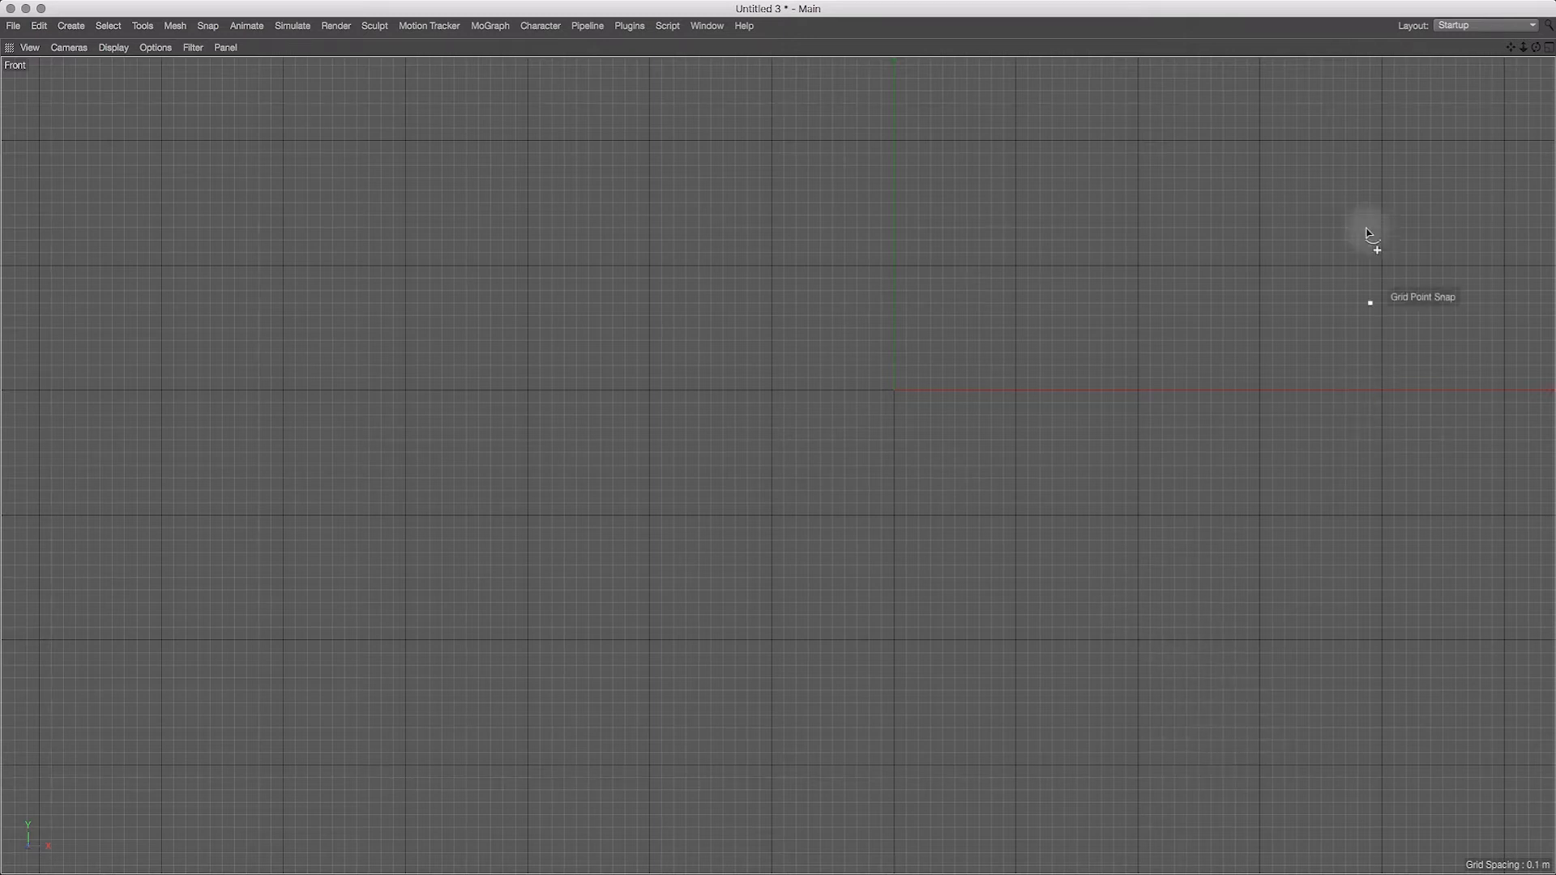
{"action": "left_click_drag", "start_coordinate": [1525, 50], "coordinate": [1504, 81]}
{"action": "left_click_drag", "start_coordinate": [1520, 71], "coordinate": [1516, 78]}
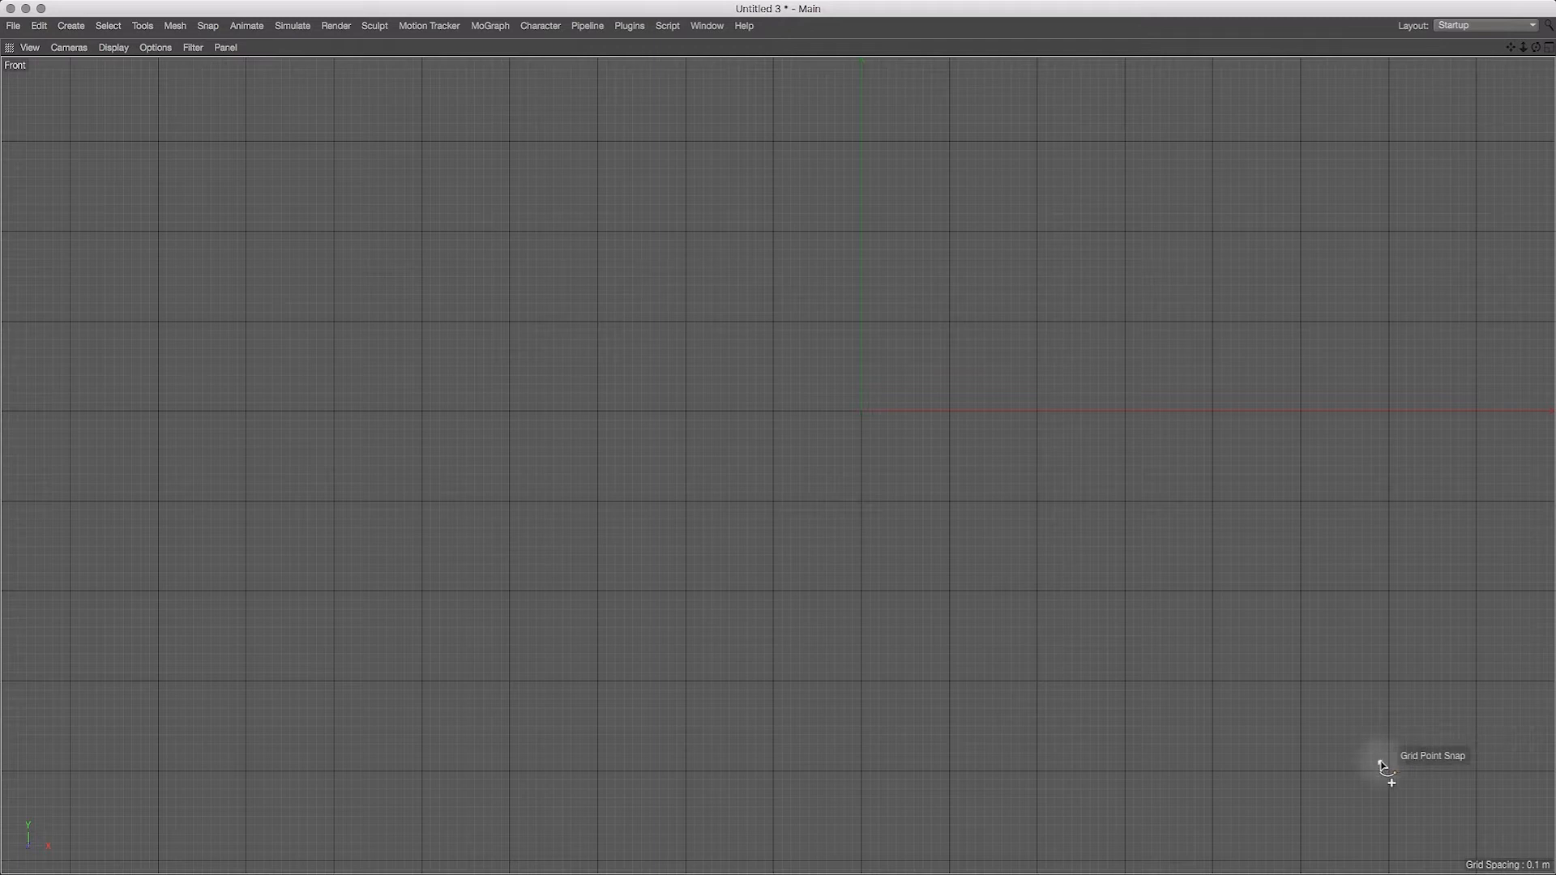
Step: Examine the terraced right side of the profile sketch in Photoshop and return to Cinema 4D
{"action": "key", "text": "super+Tab"}
{"action": "key", "text": "super+Tab"}
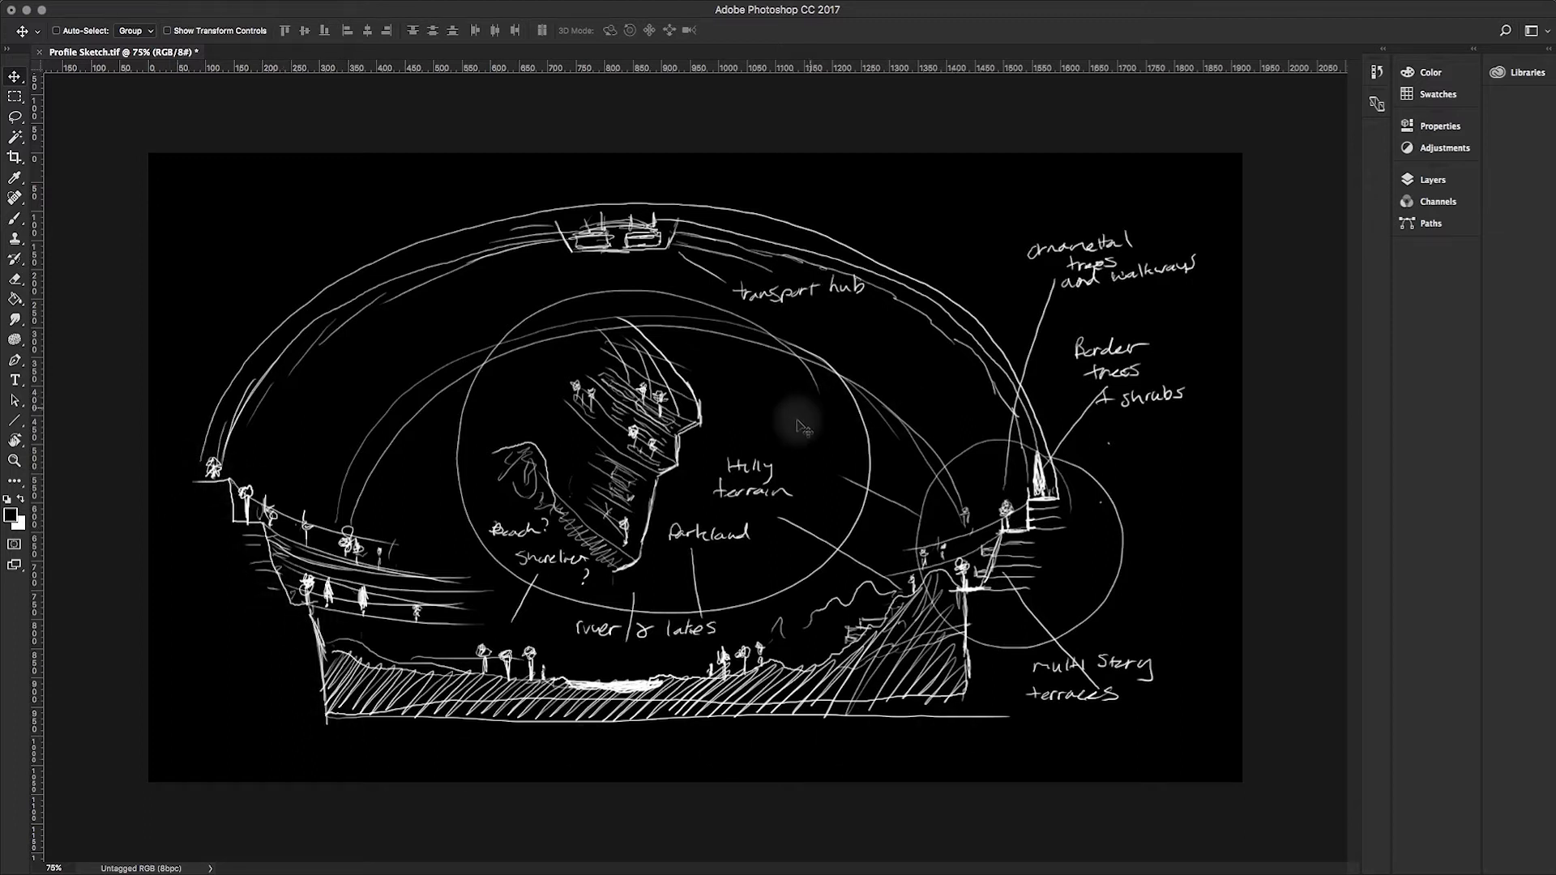
{"action": "key", "text": "super+Tab"}
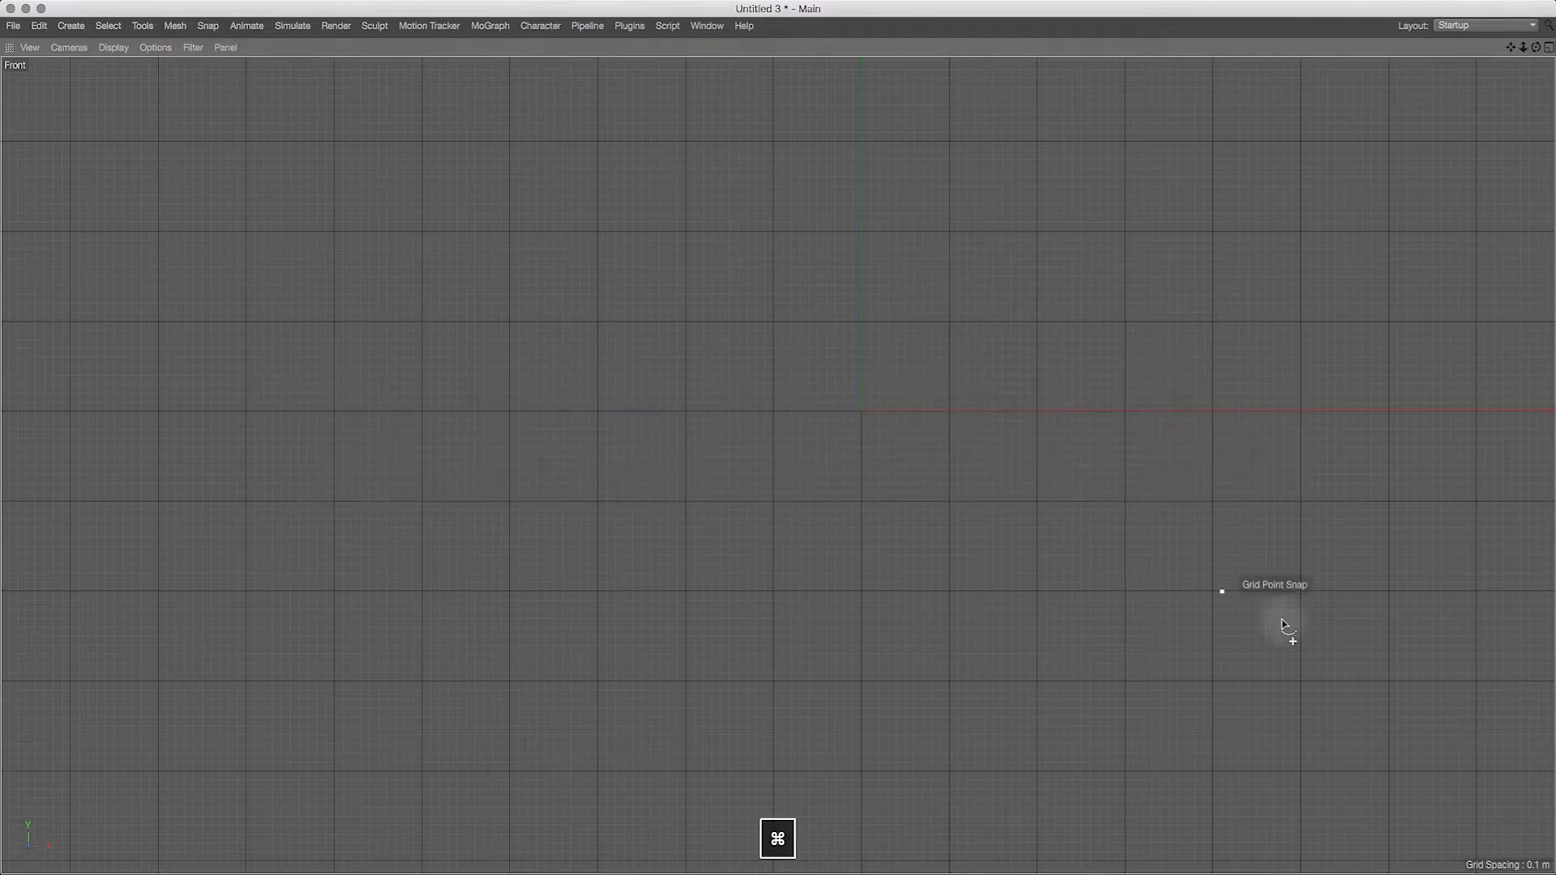
Step: Draw a stepped terrace spline on the grid, from about X 5 m, Y -4 m up to X 7.1 m, Y -0.6 m
{"action": "left_click", "coordinate": [1301, 771]}
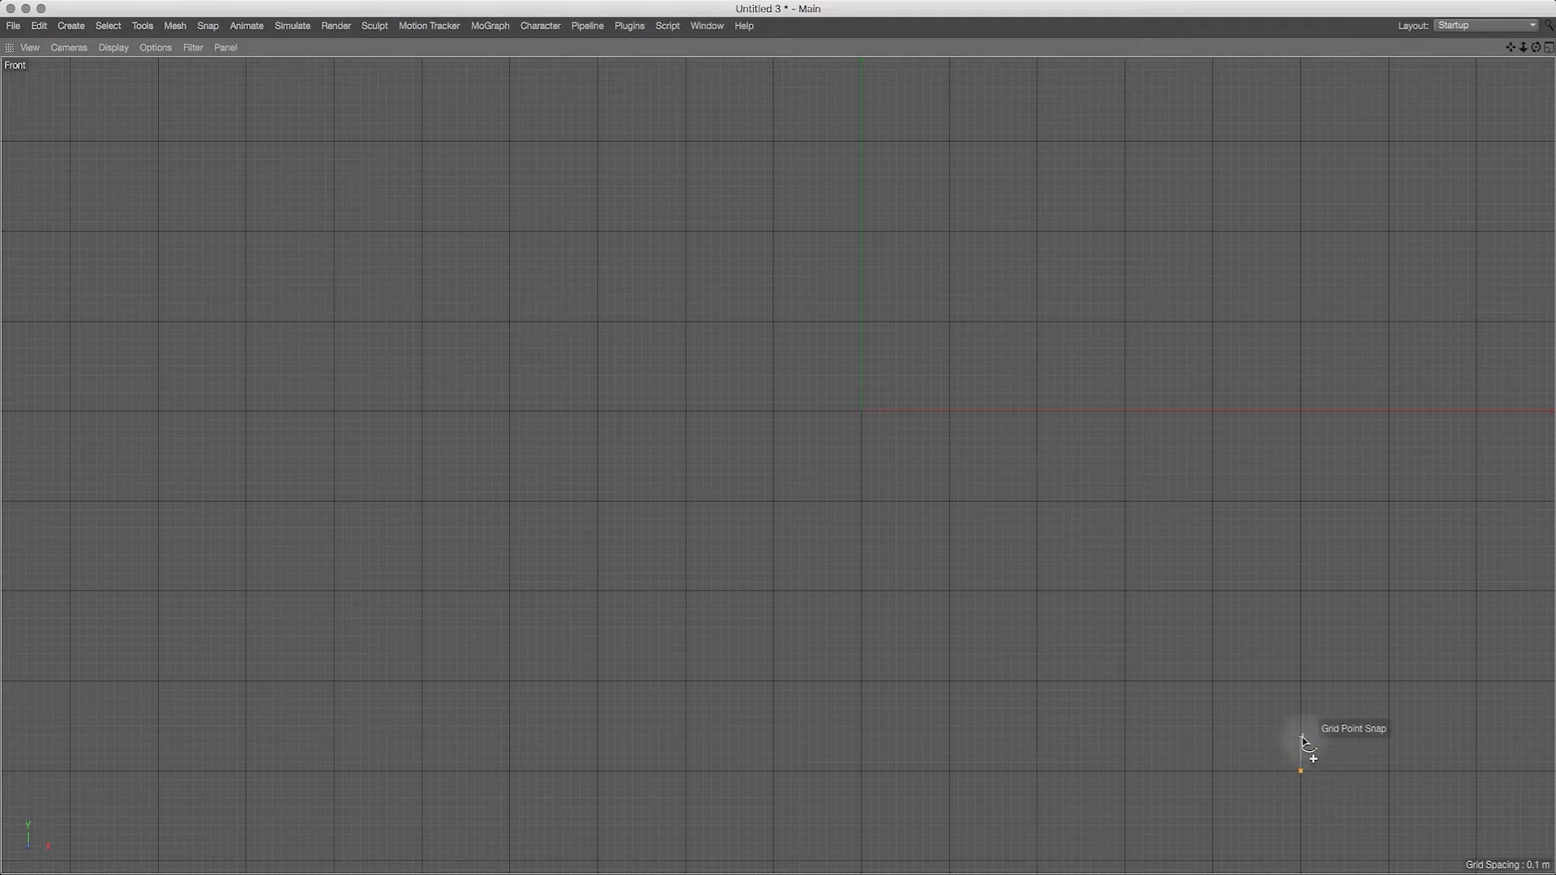
{"action": "left_click", "coordinate": [1301, 638]}
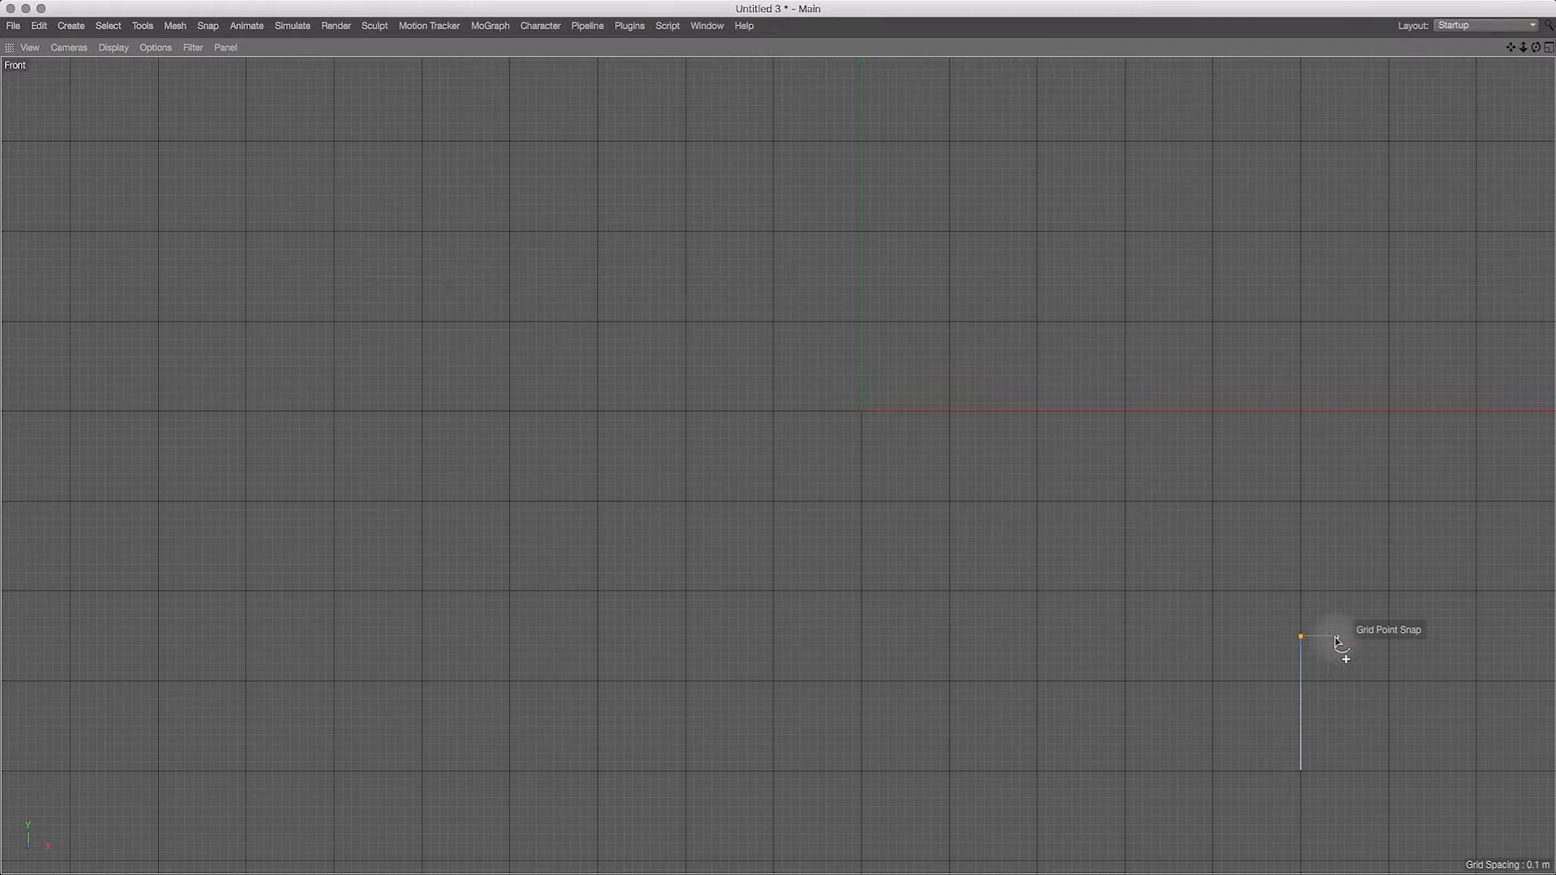
{"action": "left_click", "coordinate": [1336, 638]}
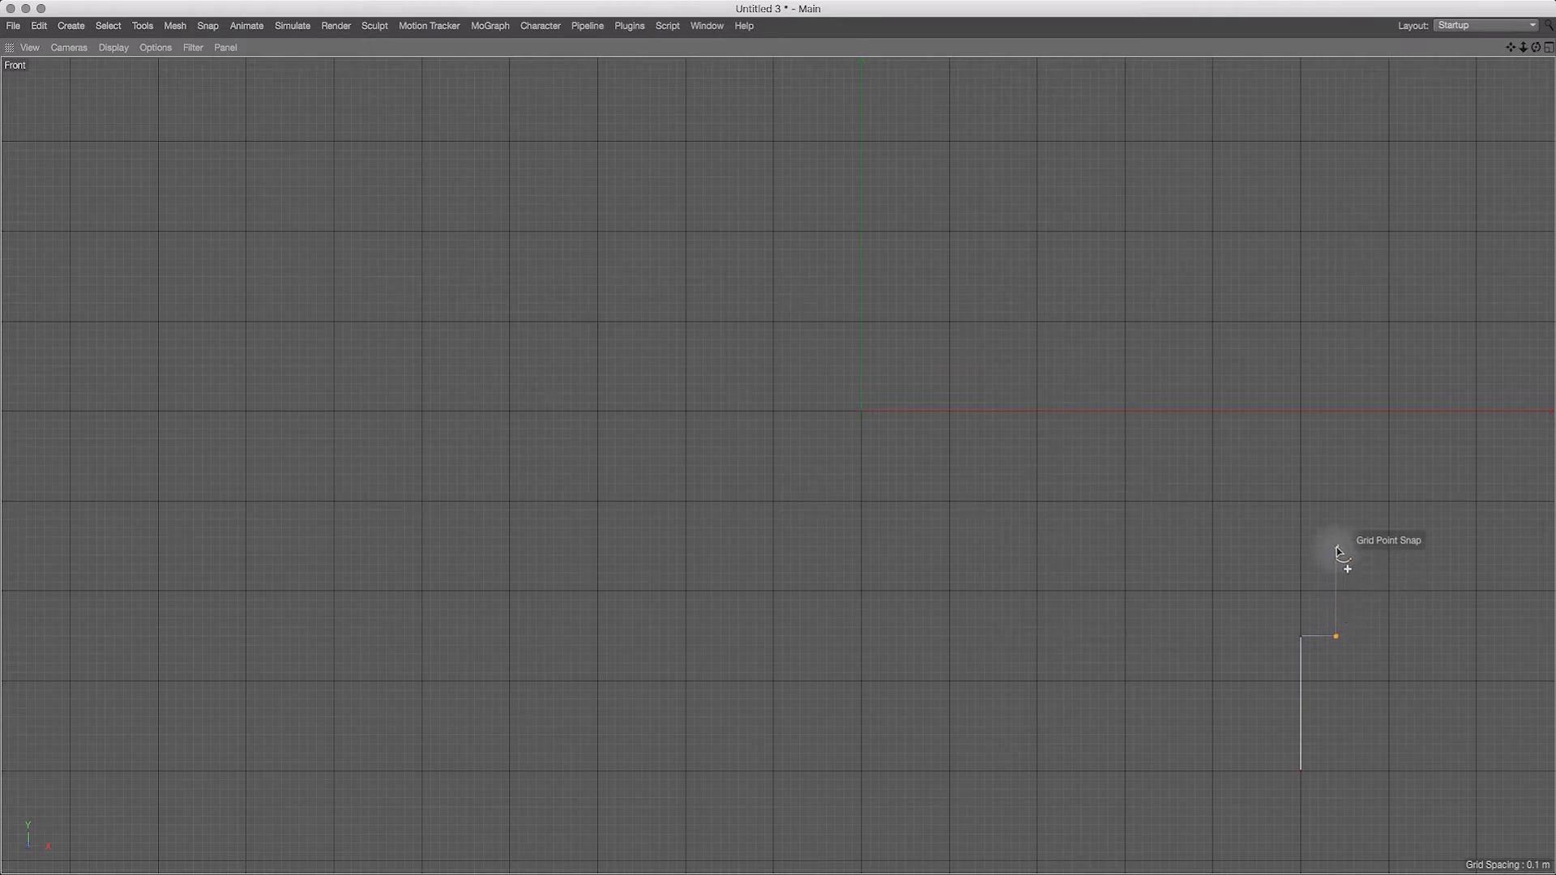
{"action": "left_click", "coordinate": [1390, 529]}
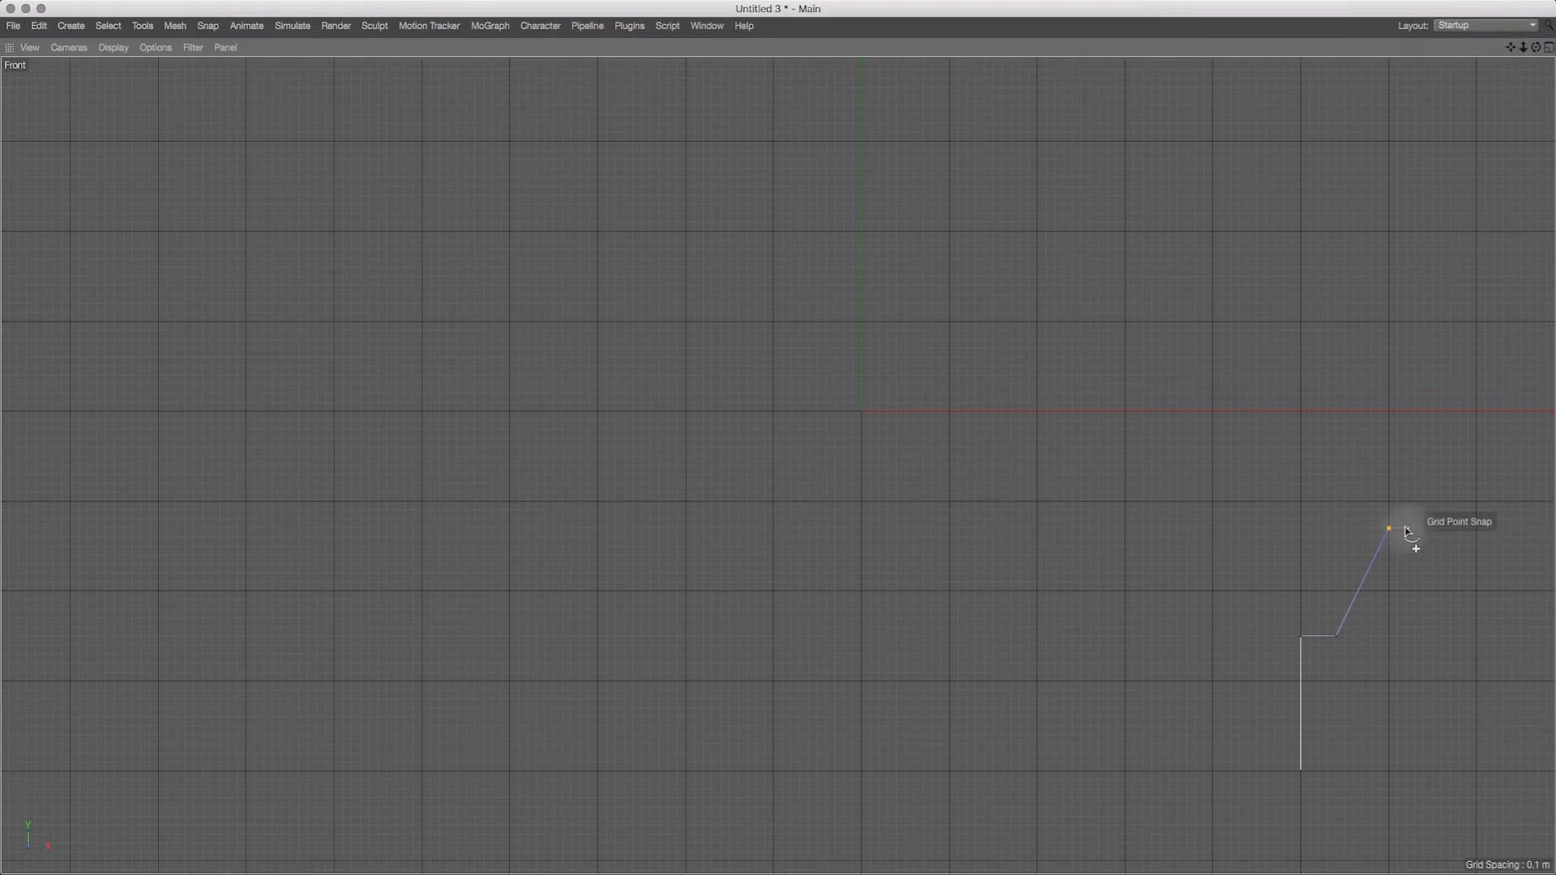
{"action": "left_click", "coordinate": [1425, 530]}
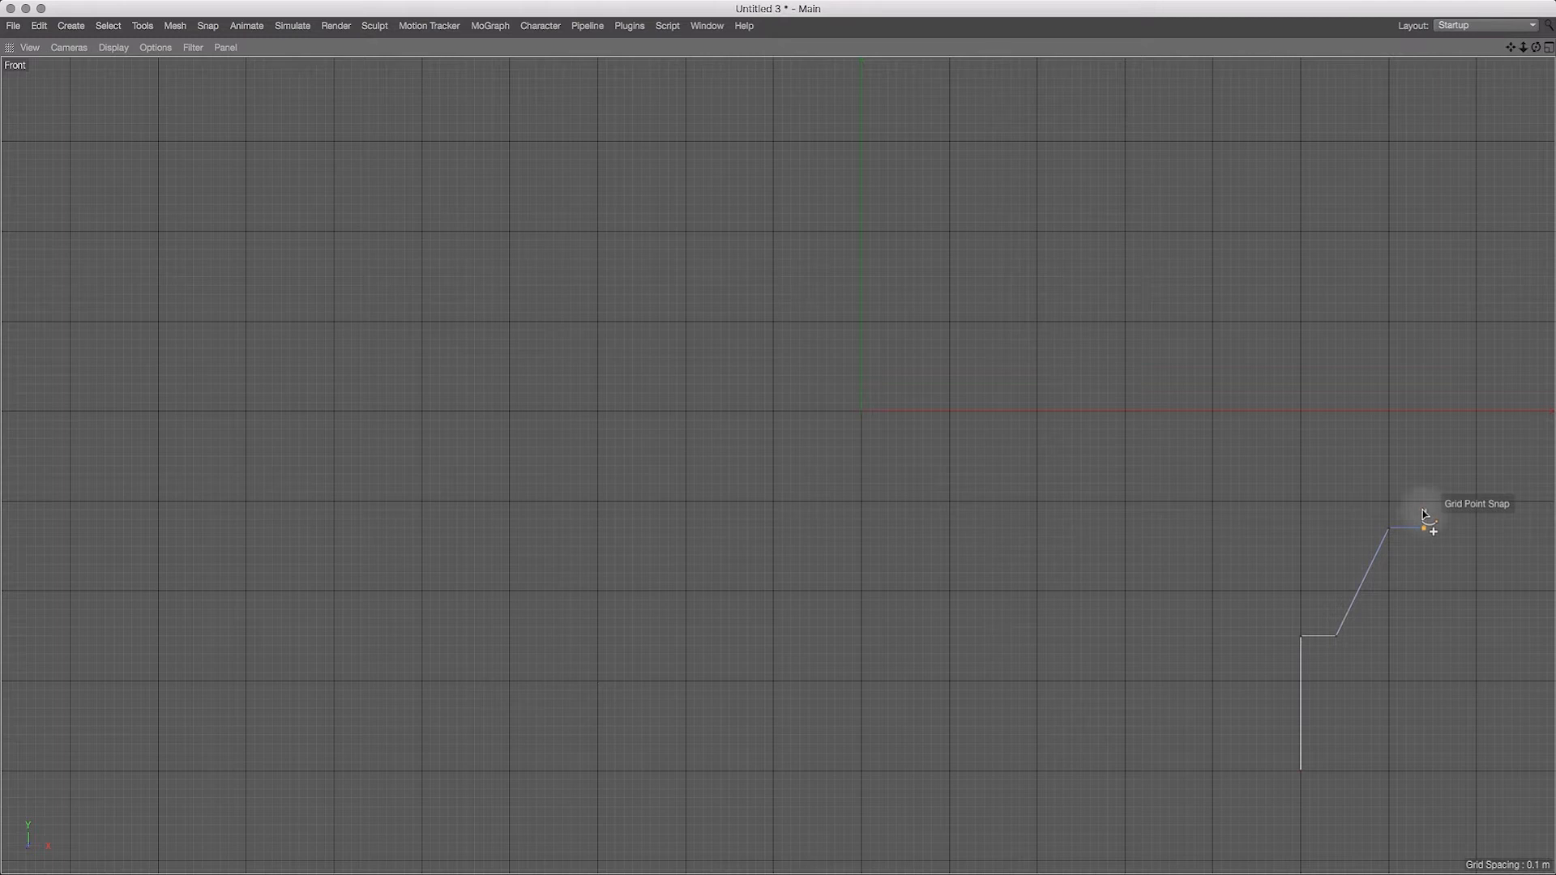
{"action": "left_click", "coordinate": [1451, 475]}
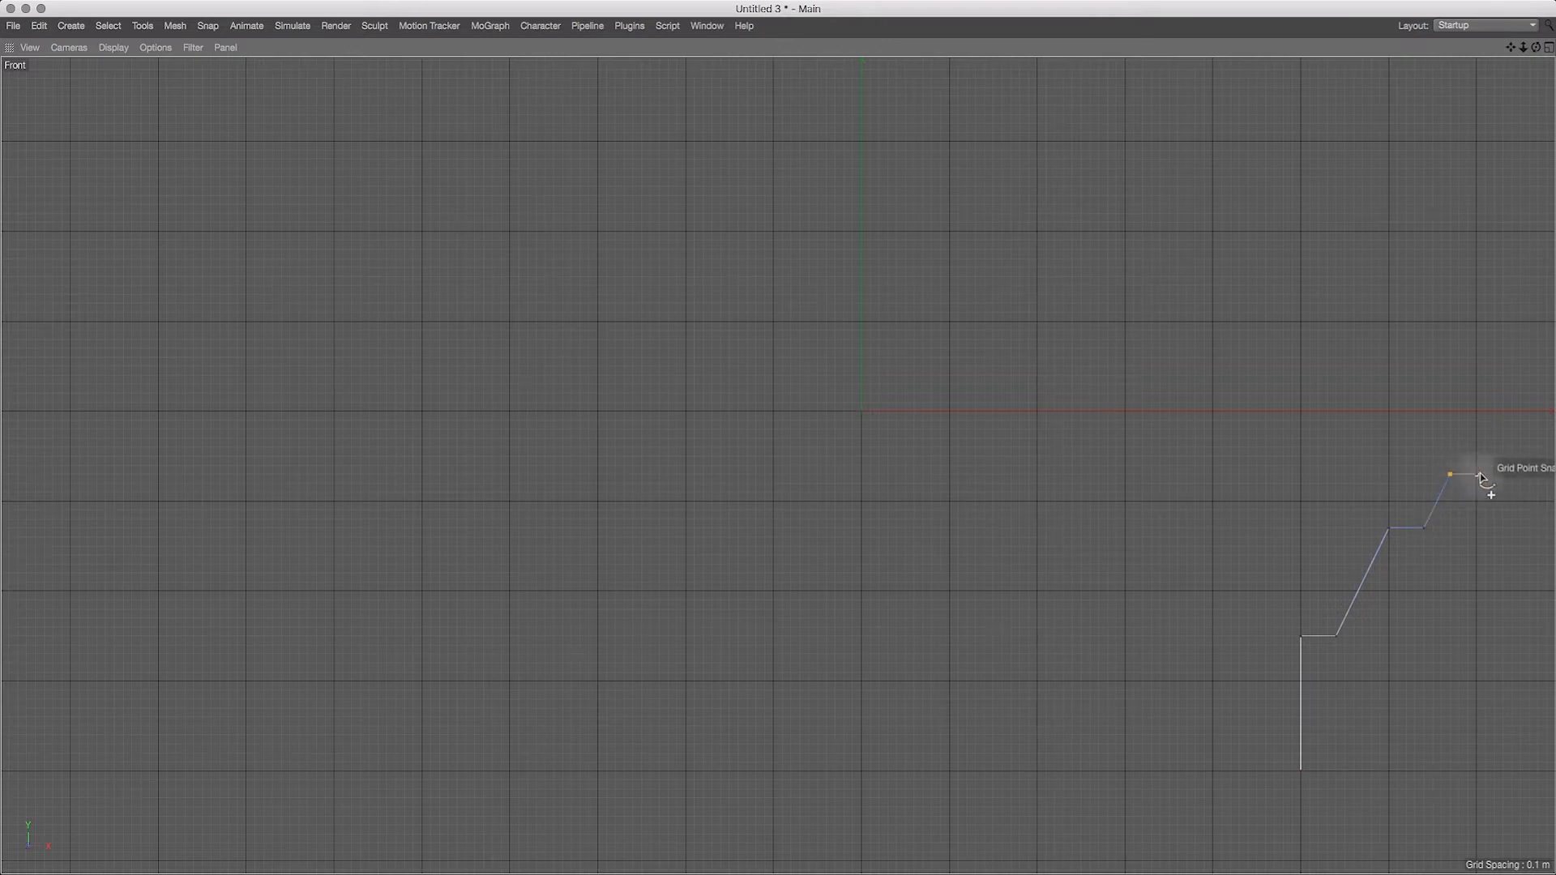
{"action": "left_click", "coordinate": [1485, 475]}
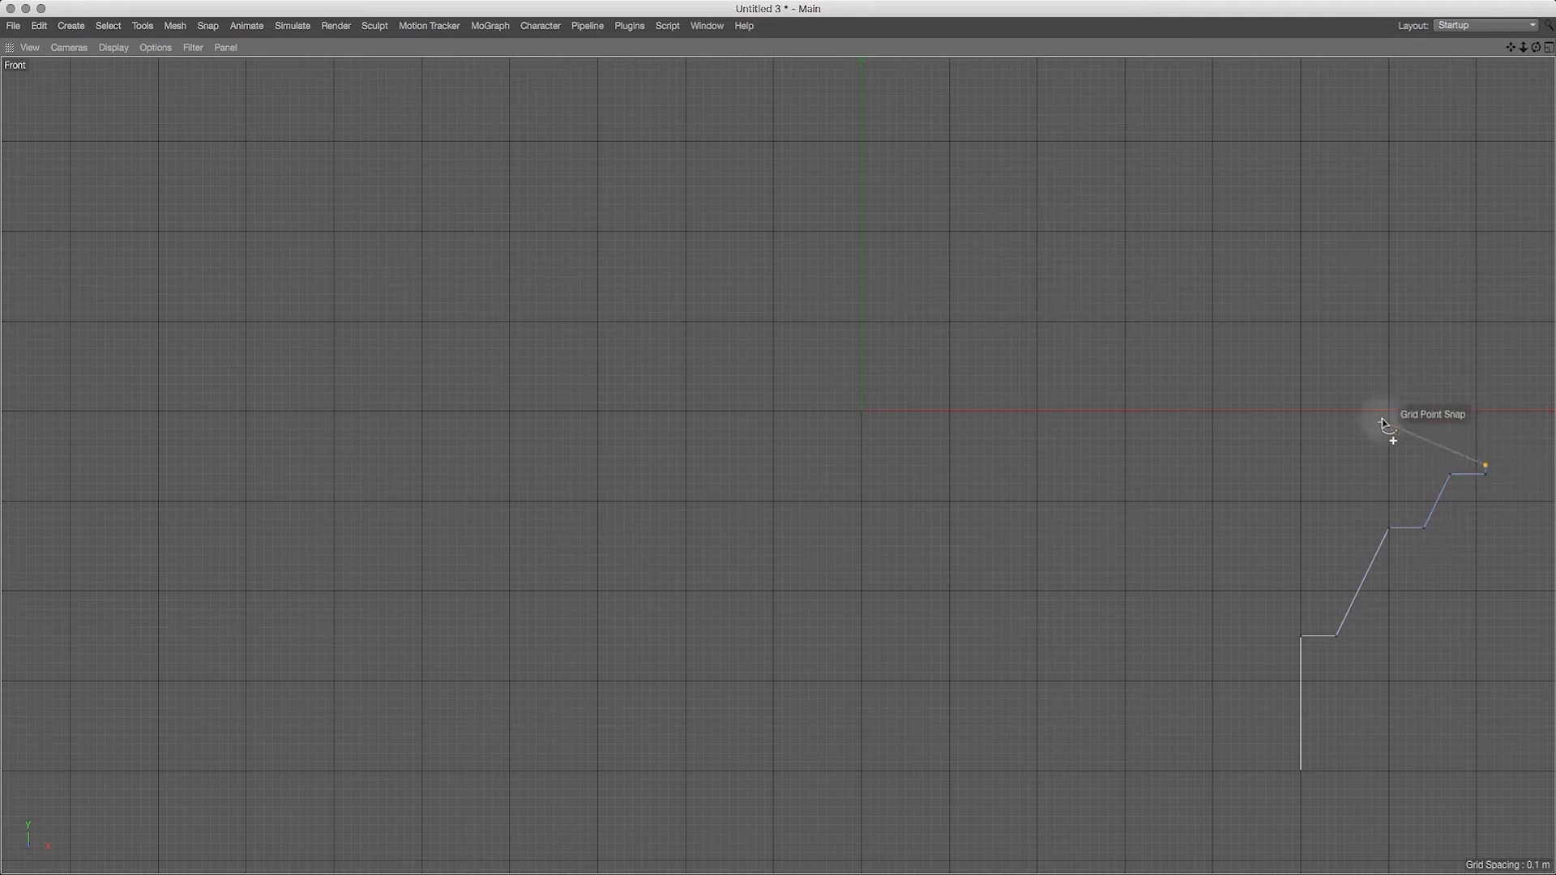
Step: Draw a dome arc with the Spline Arc Tool from the terrace's upper end to X -7.1 m, Y -0.6 m
{"action": "key", "text": "super+Tab"}
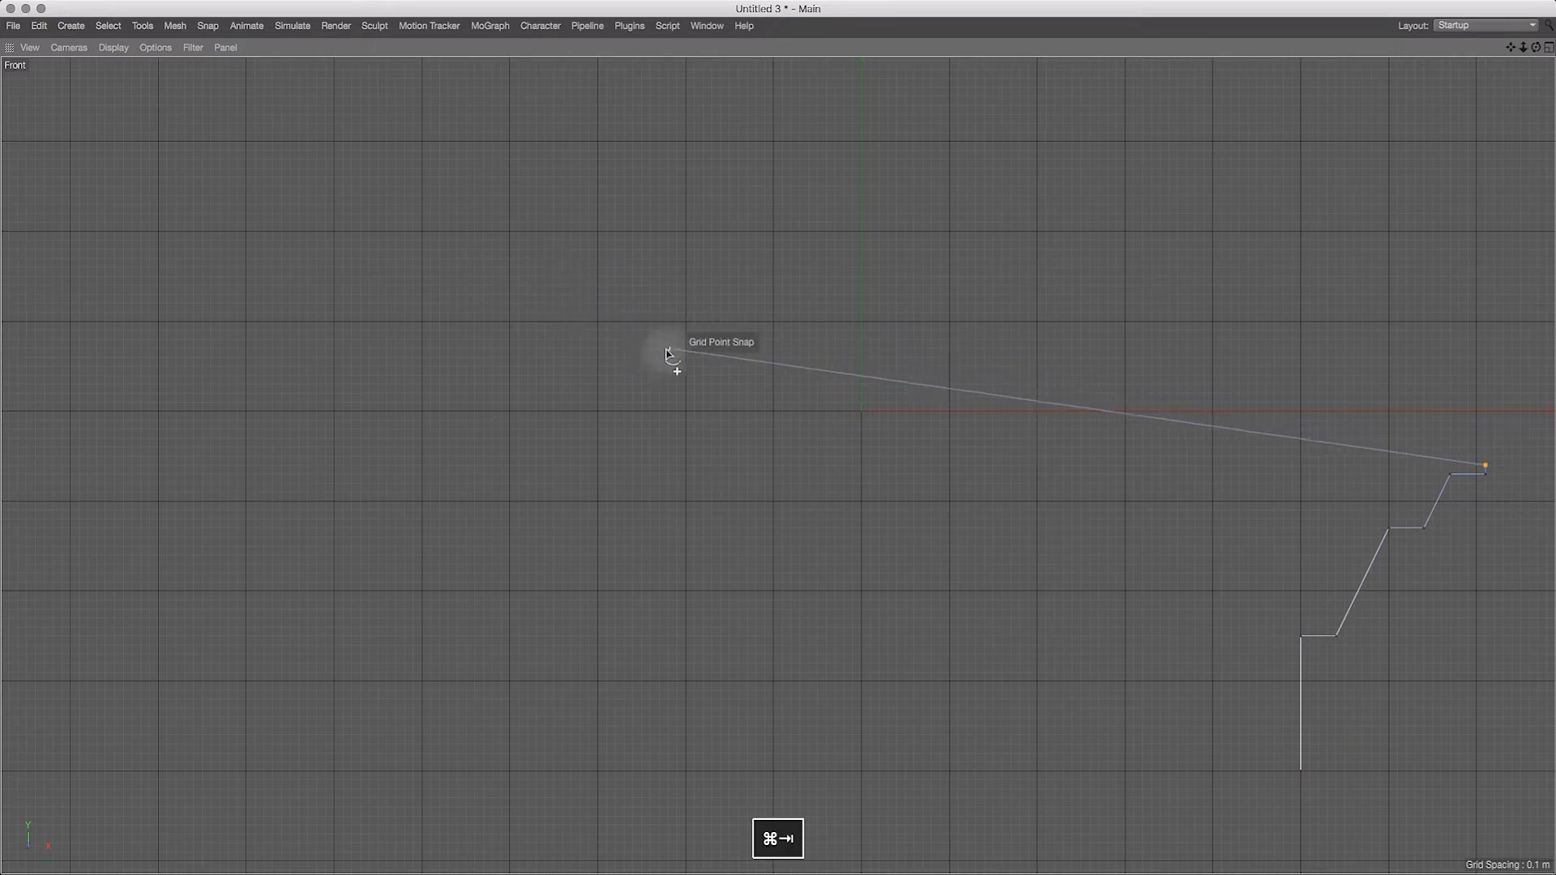
{"action": "key", "text": "super+shift+Tab"}
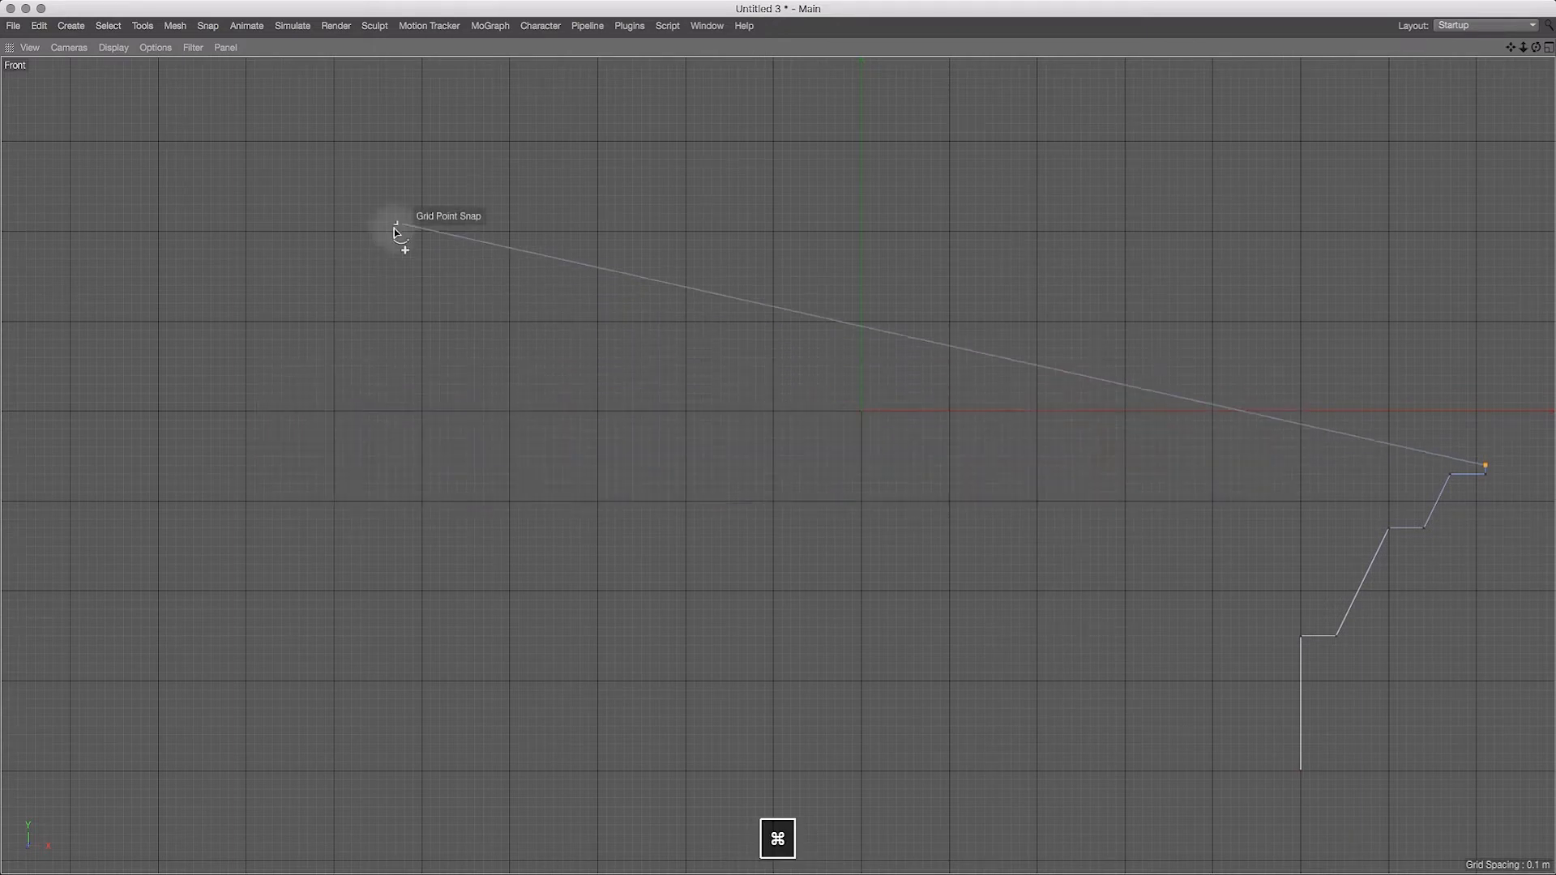
{"action": "key", "text": "ctrl+Tab"}
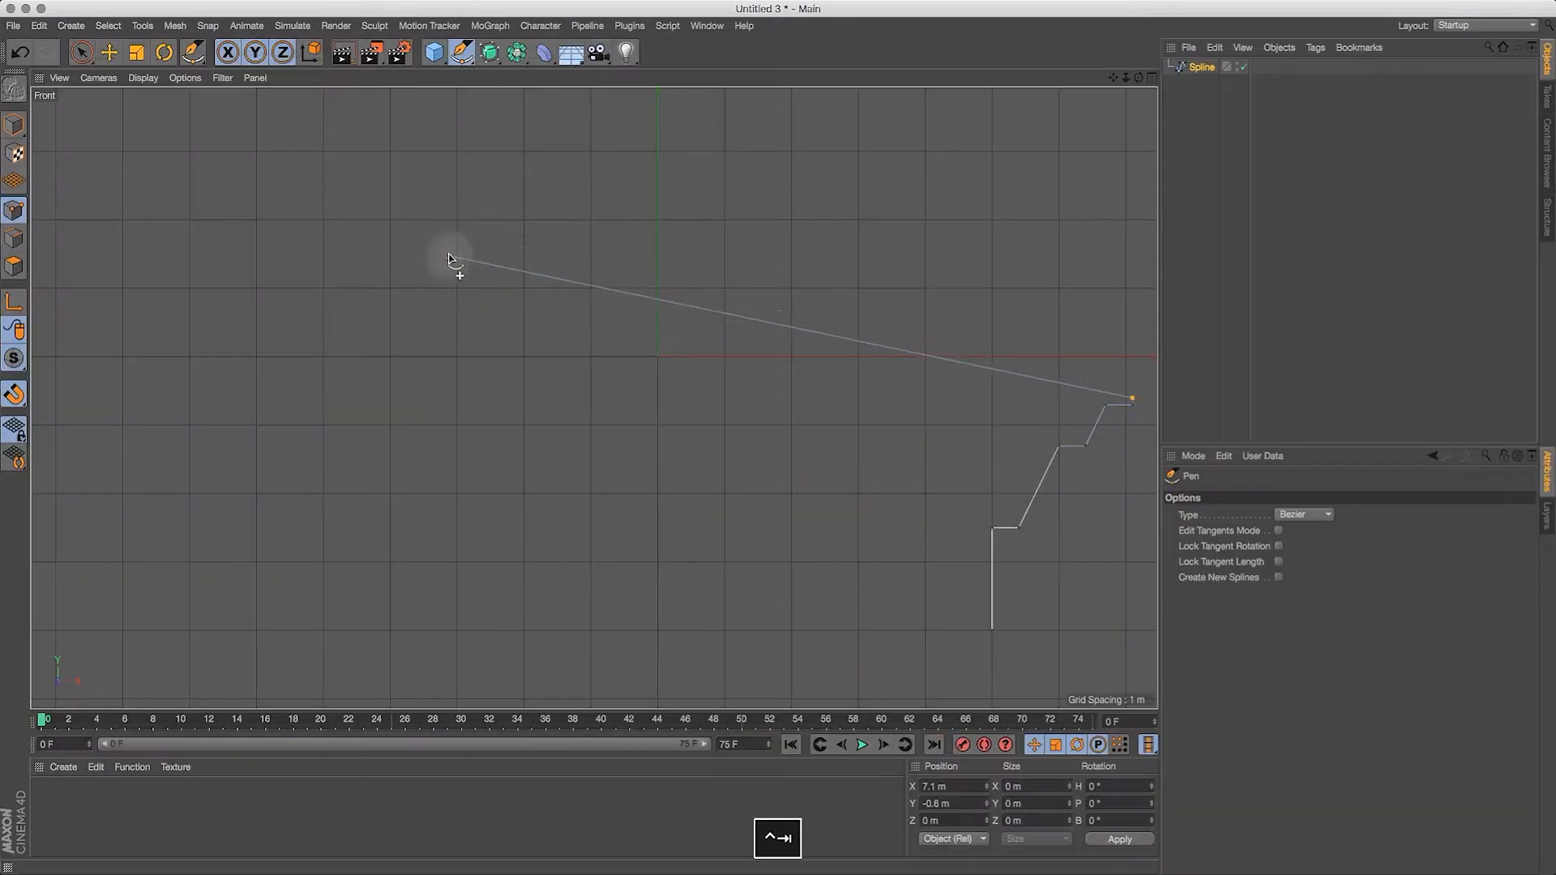
{"action": "left_click", "coordinate": [466, 60]}
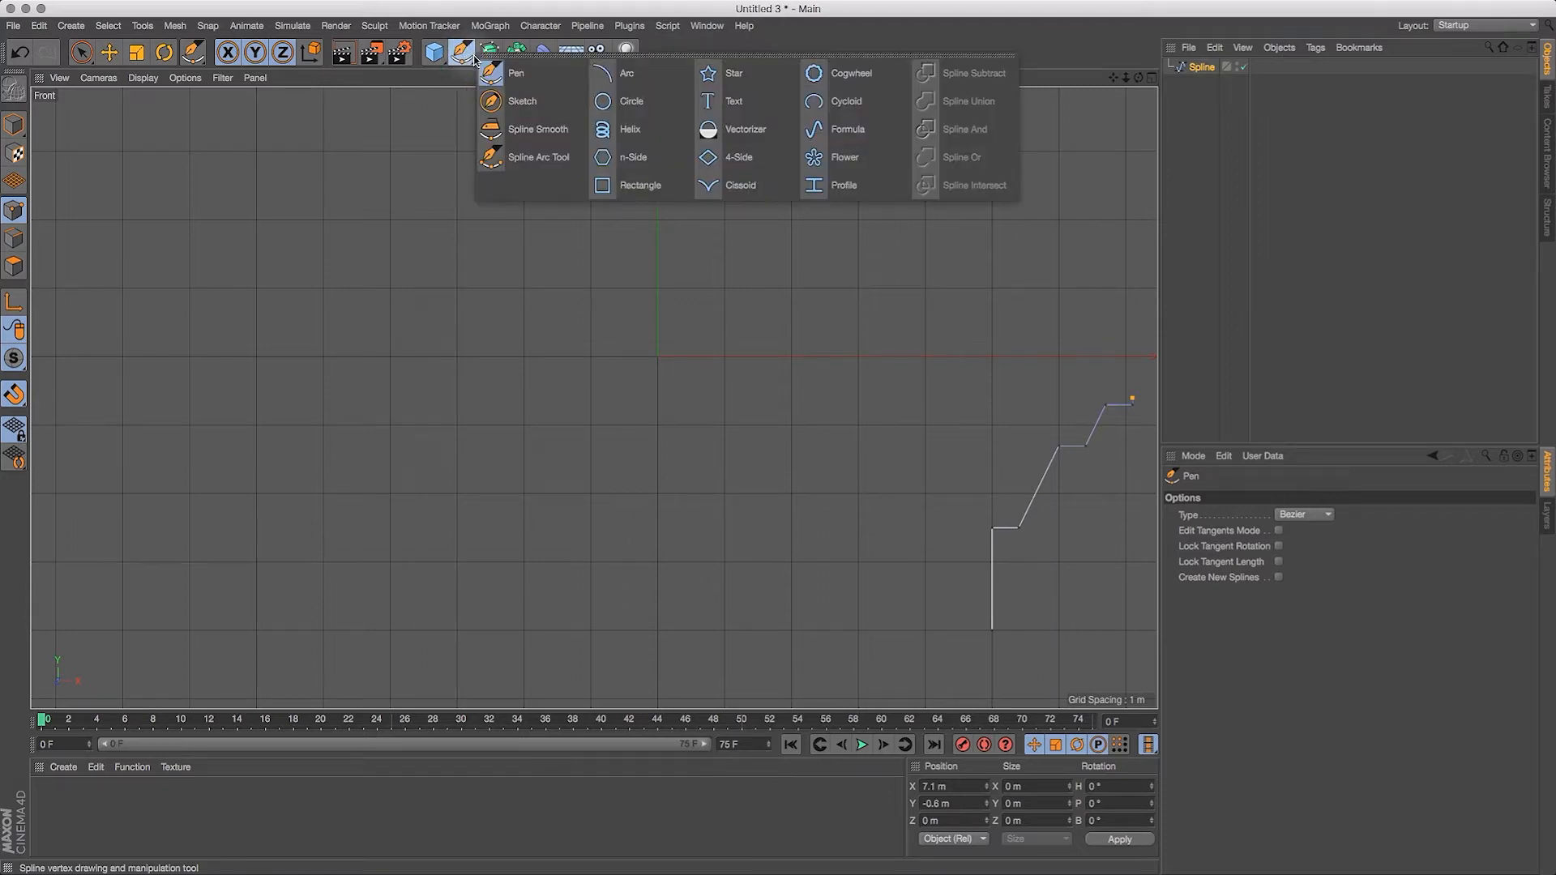
{"action": "left_click", "coordinate": [538, 157]}
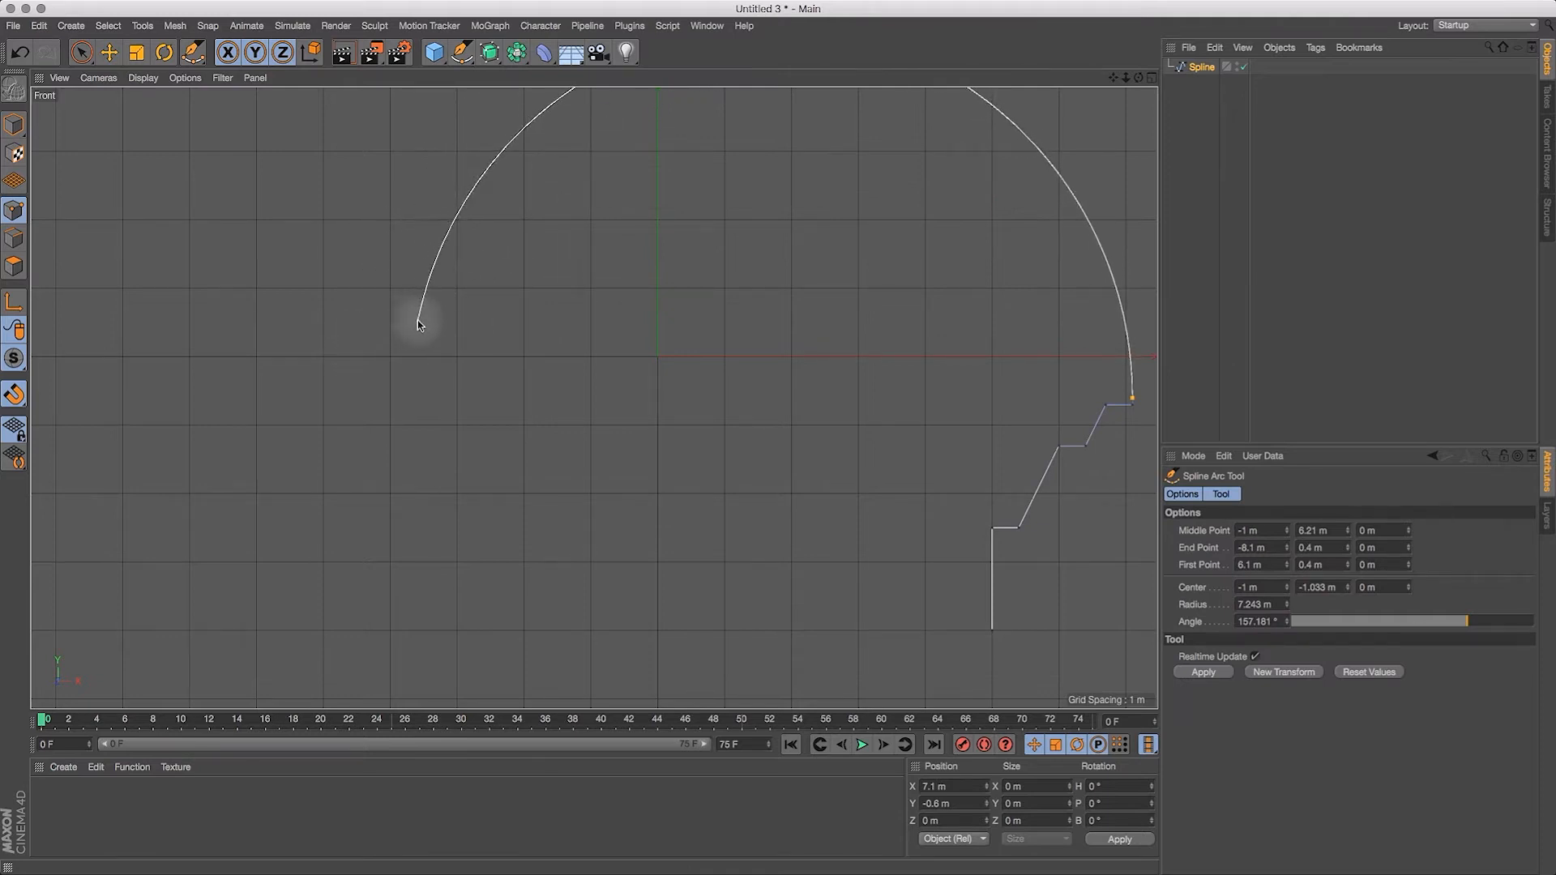
{"action": "key", "text": "ctrl+Tab"}
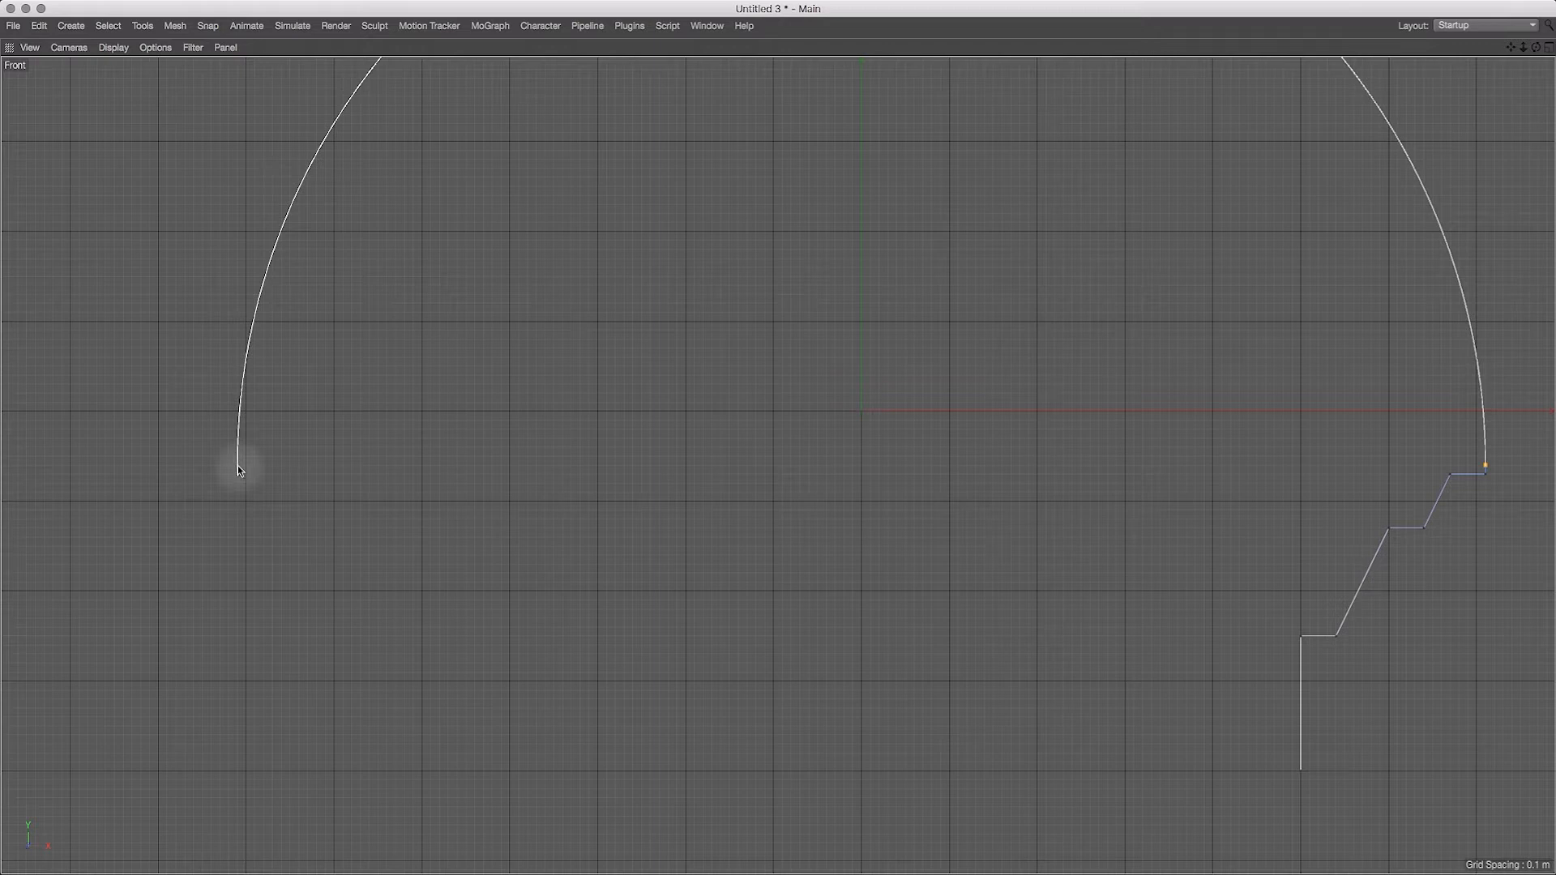
{"action": "left_click", "coordinate": [237, 466]}
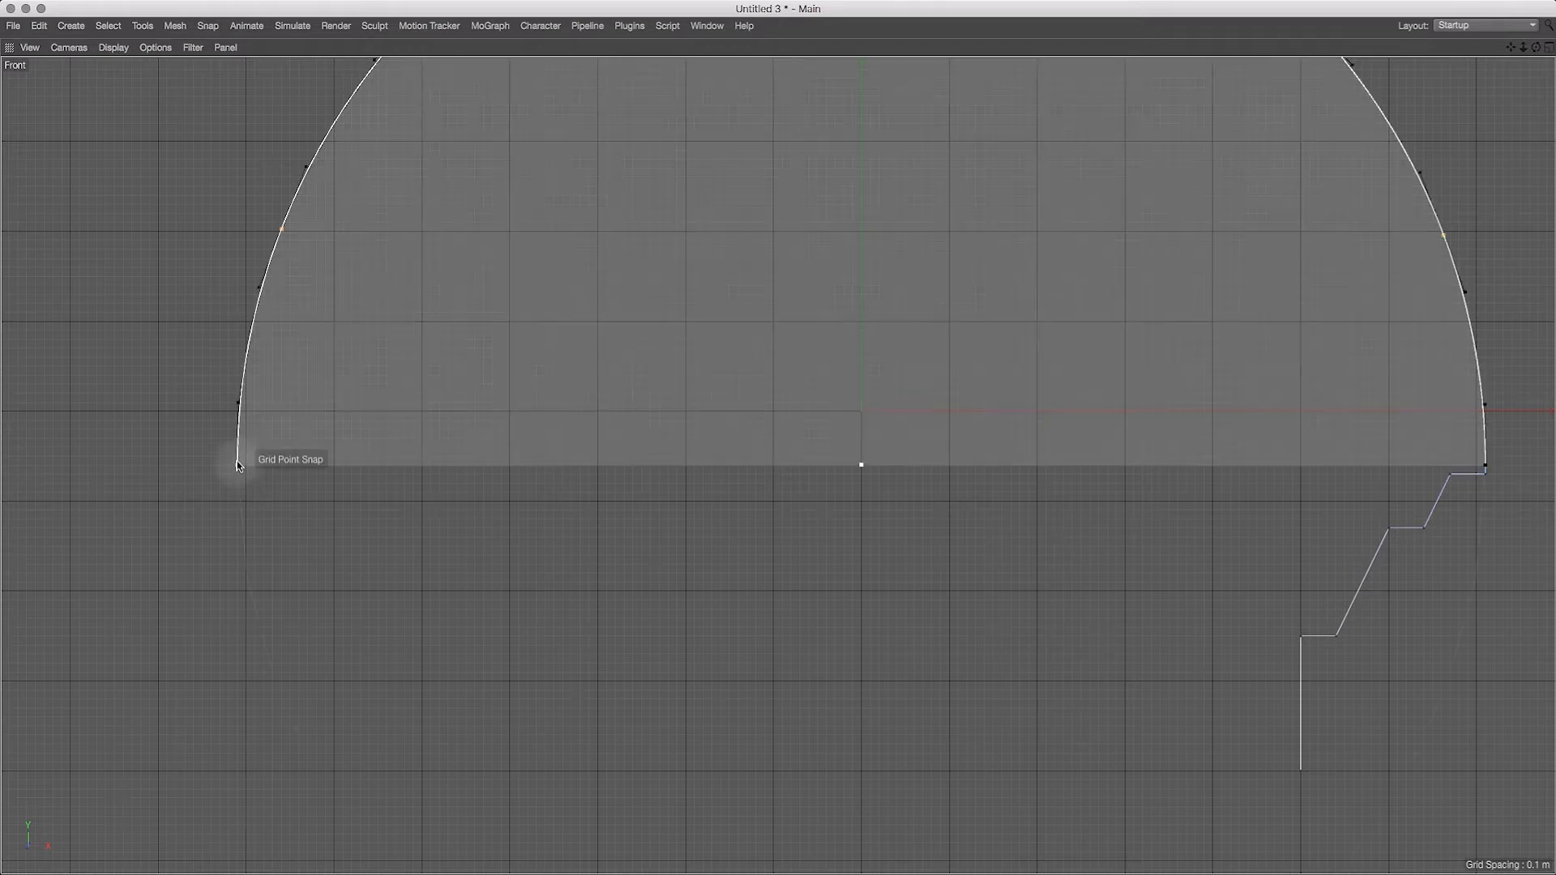
{"action": "left_click_drag", "start_coordinate": [237, 455], "coordinate": [236, 465]}
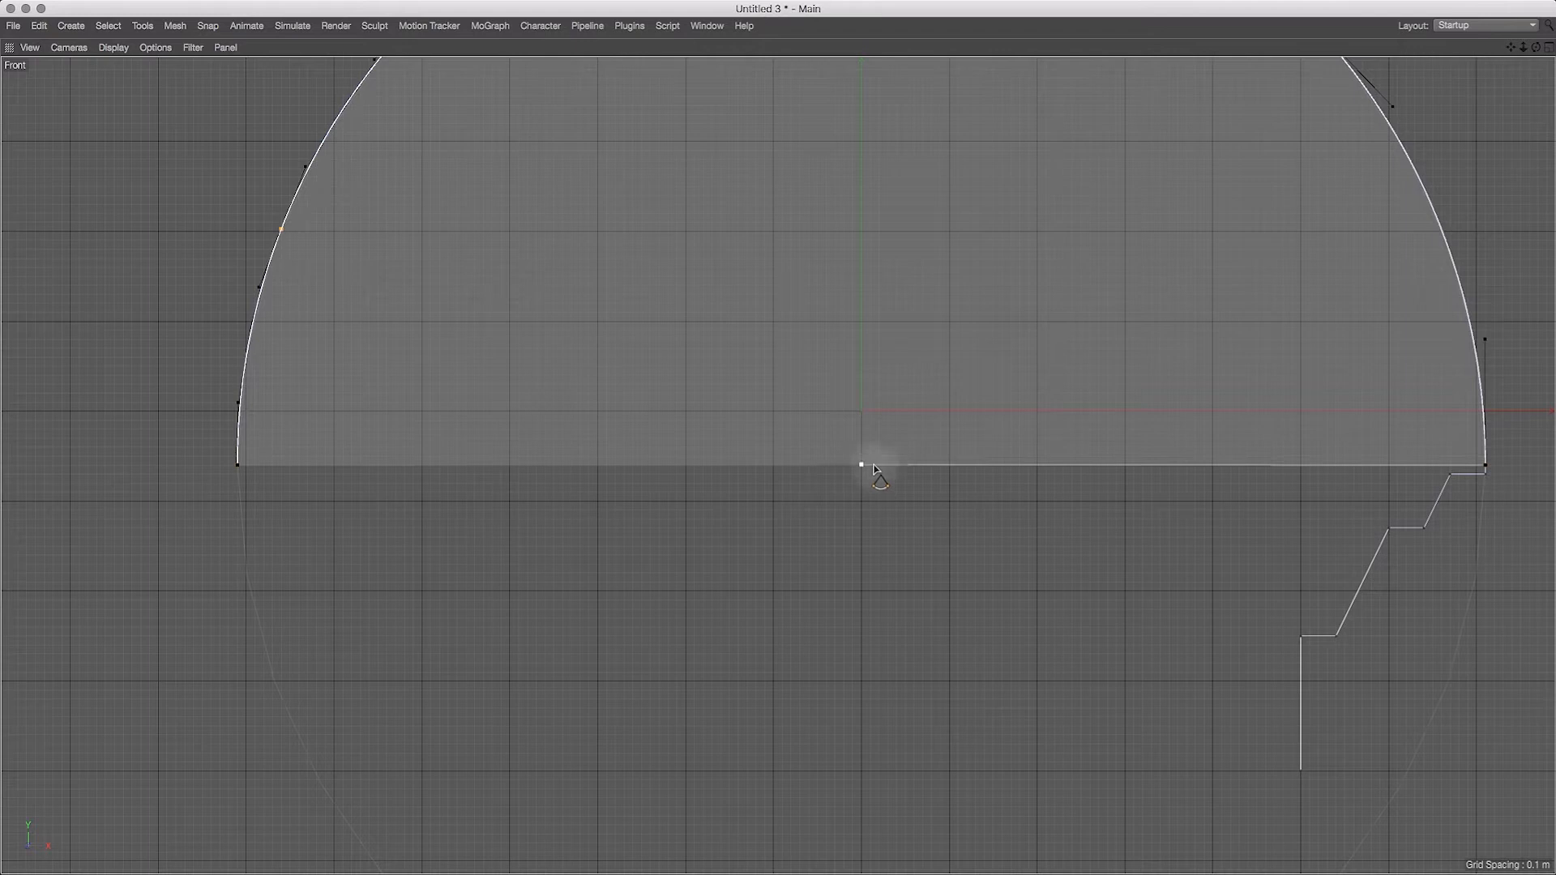
Step: Flatten the dome arc by lowering its centre to about Y -2.3 m, giving a radius of about 7.3 m, and finish it
{"action": "left_click_drag", "start_coordinate": [863, 467], "coordinate": [851, 593]}
{"action": "left_click_drag", "start_coordinate": [1524, 50], "coordinate": [1494, 91]}
{"action": "left_click_drag", "start_coordinate": [832, 613], "coordinate": [795, 632]}
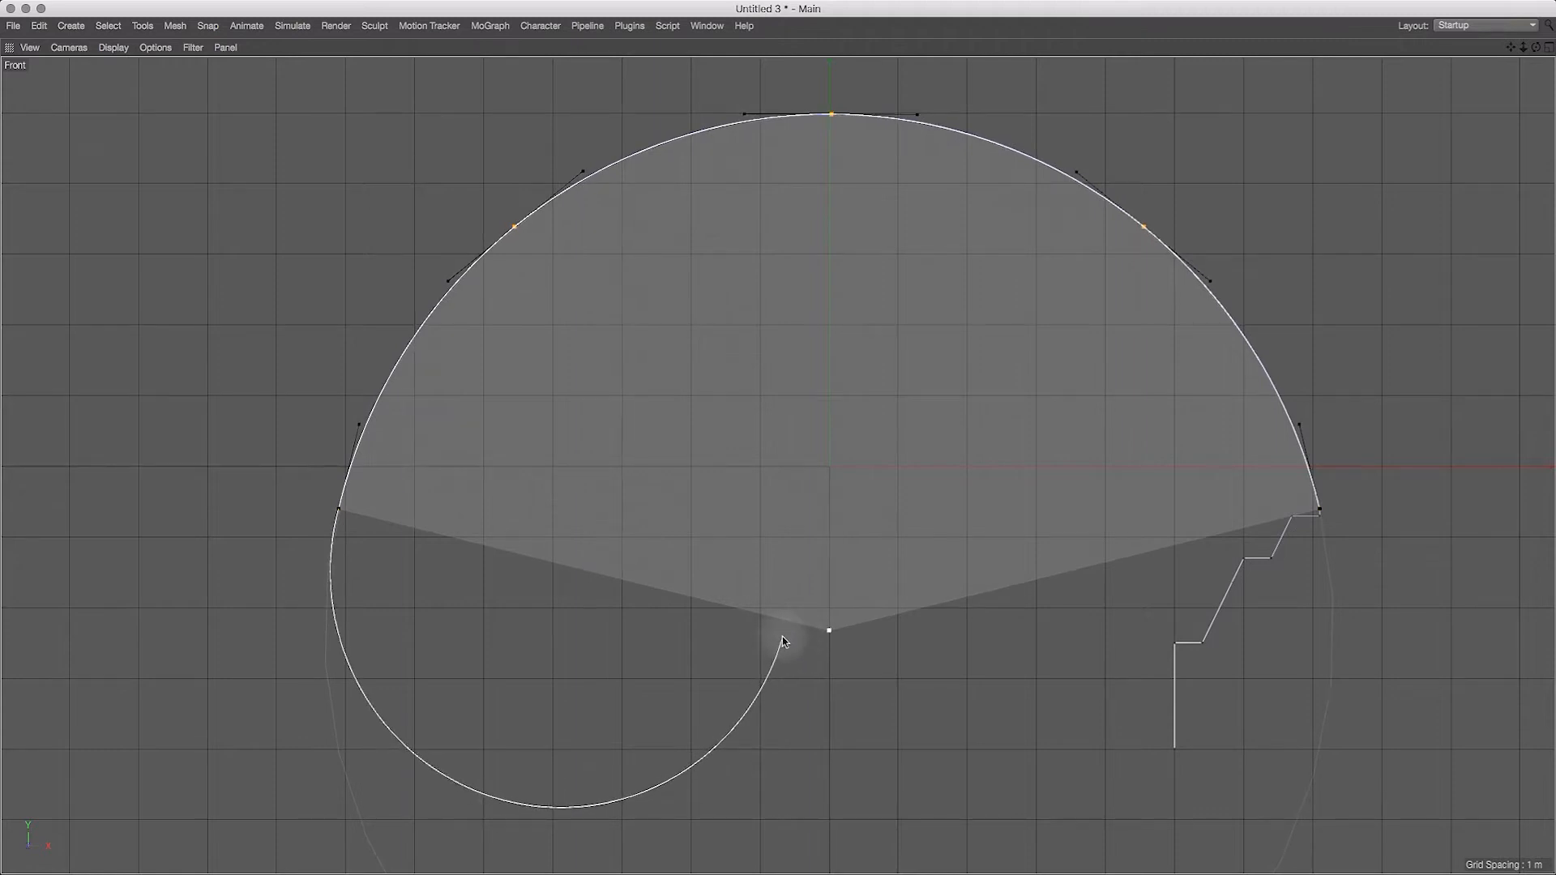
{"action": "key", "text": "Escape"}
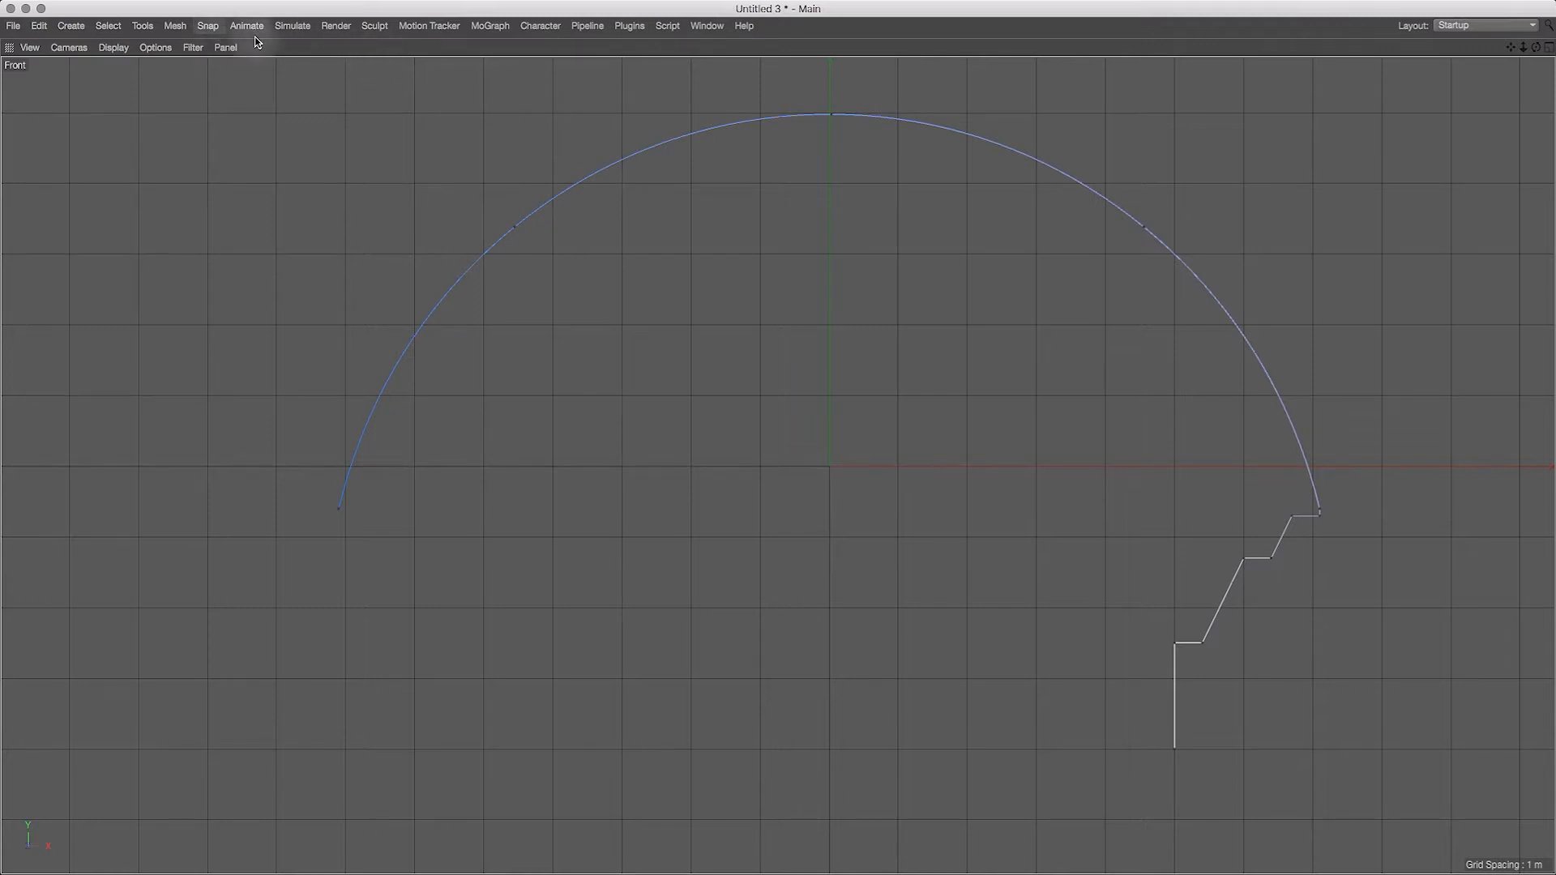
Step: Continue the spline with the Pen tool from the arc's left end to X -7.1 m, Y -0.7 m and across to X -6.7 m
{"action": "key", "text": "ctrl+Tab"}
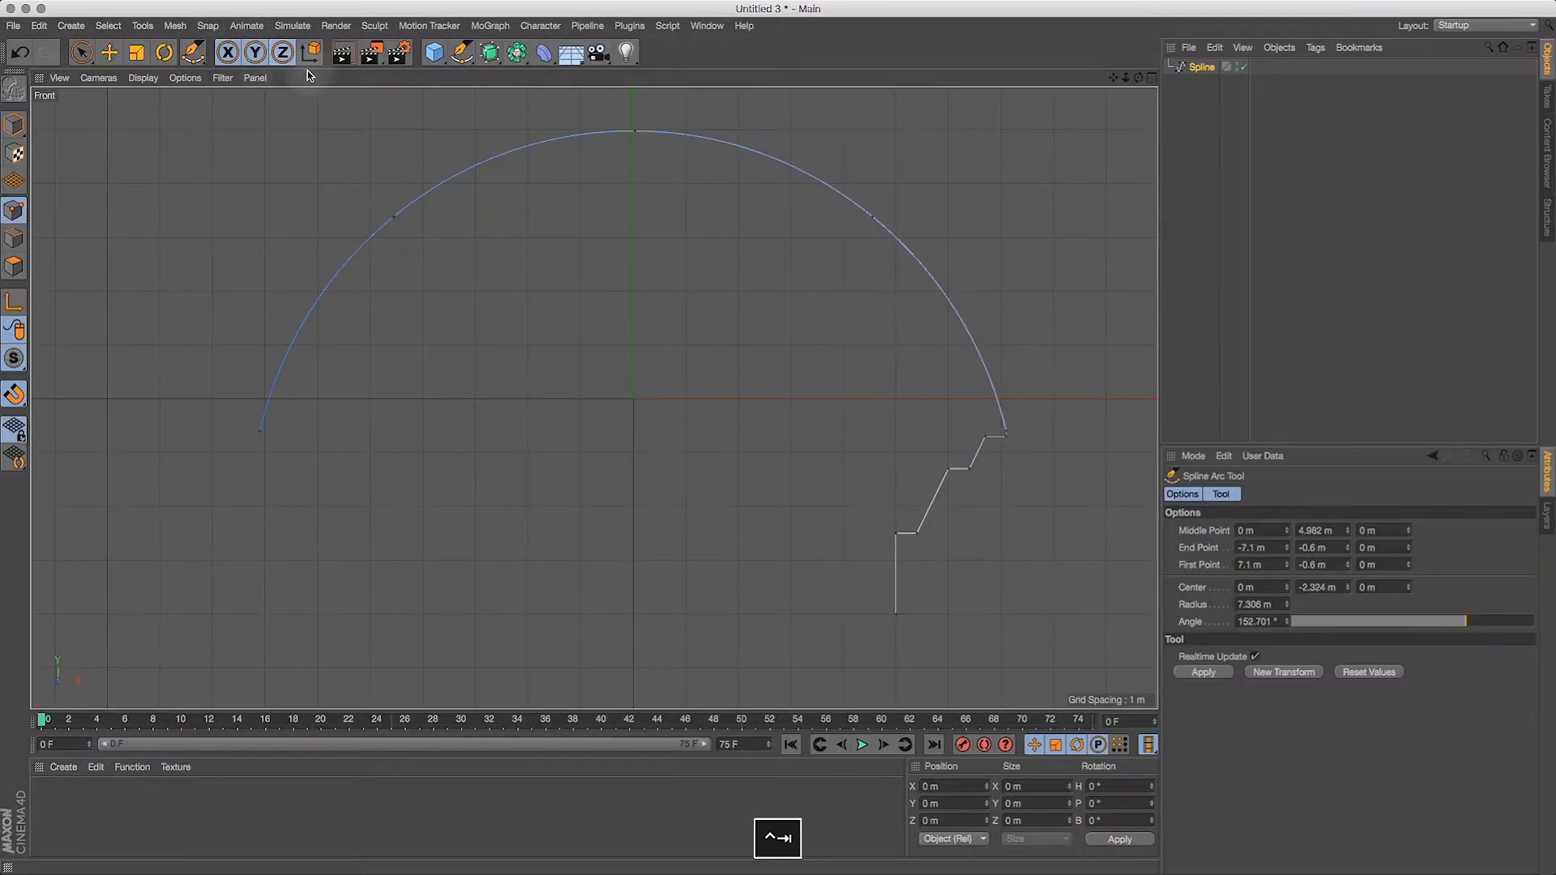
{"action": "left_click", "coordinate": [466, 58]}
{"action": "key", "text": "ctrl+Tab"}
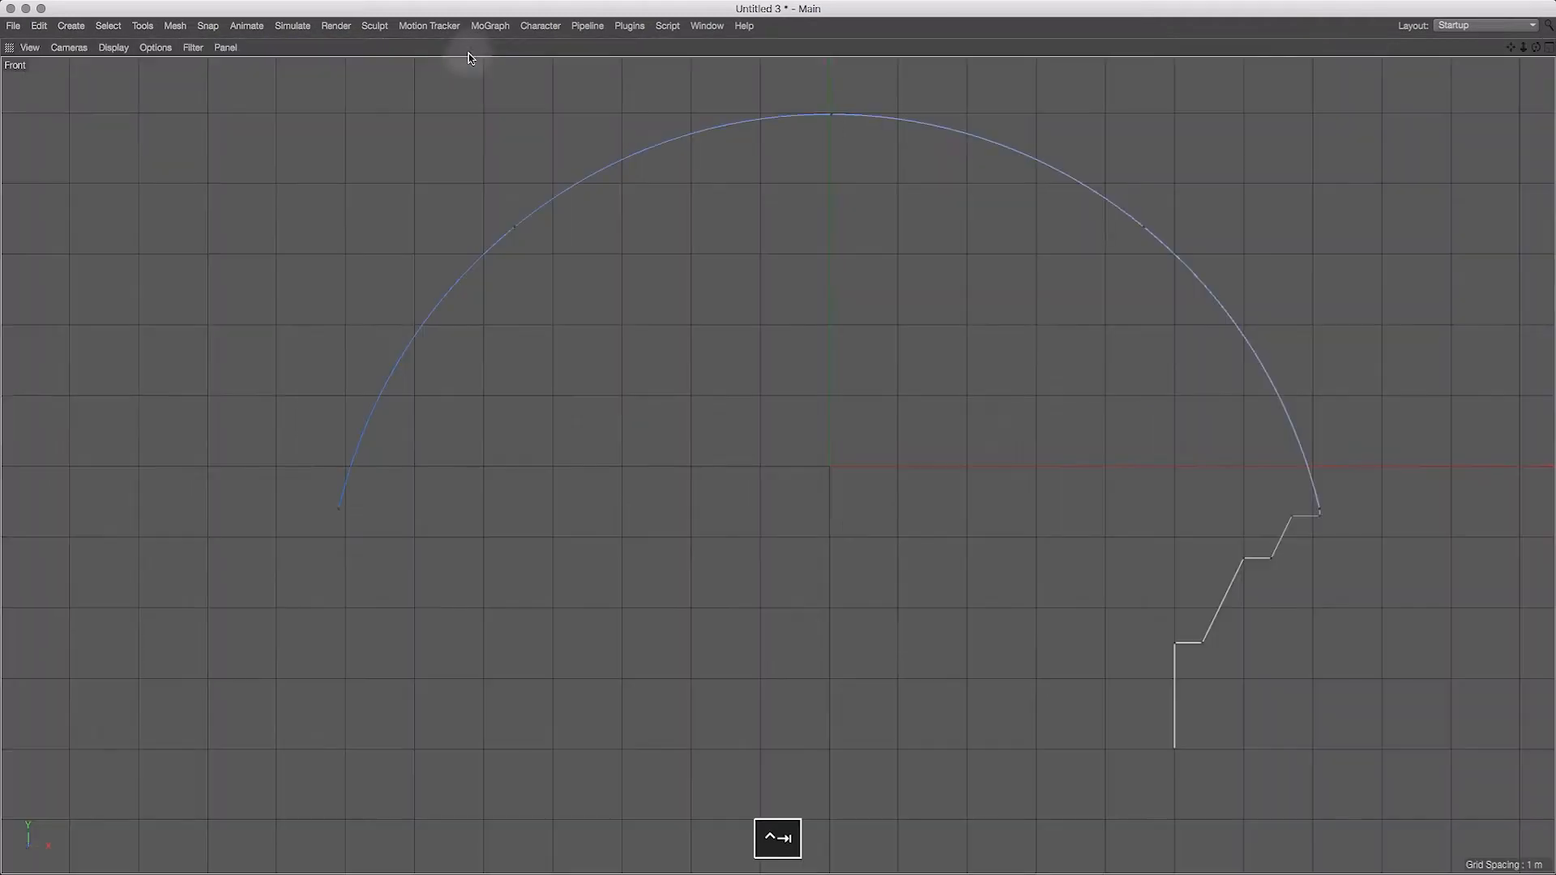
{"action": "left_click", "coordinate": [338, 510]}
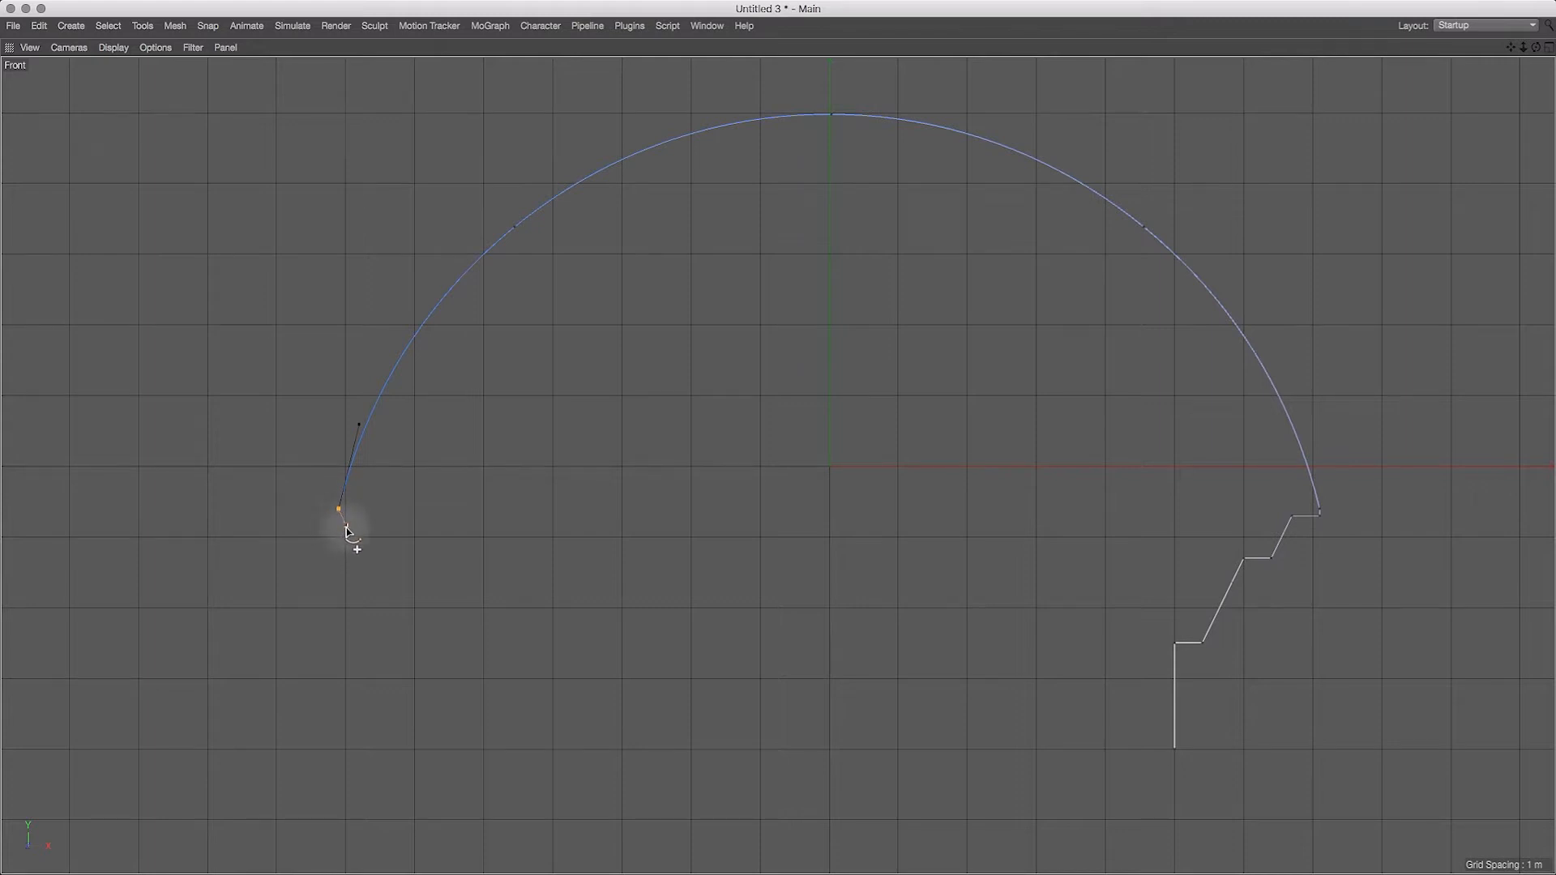
{"action": "key", "text": "2"}
{"action": "left_click_drag", "start_coordinate": [372, 529], "coordinate": [420, 523]}
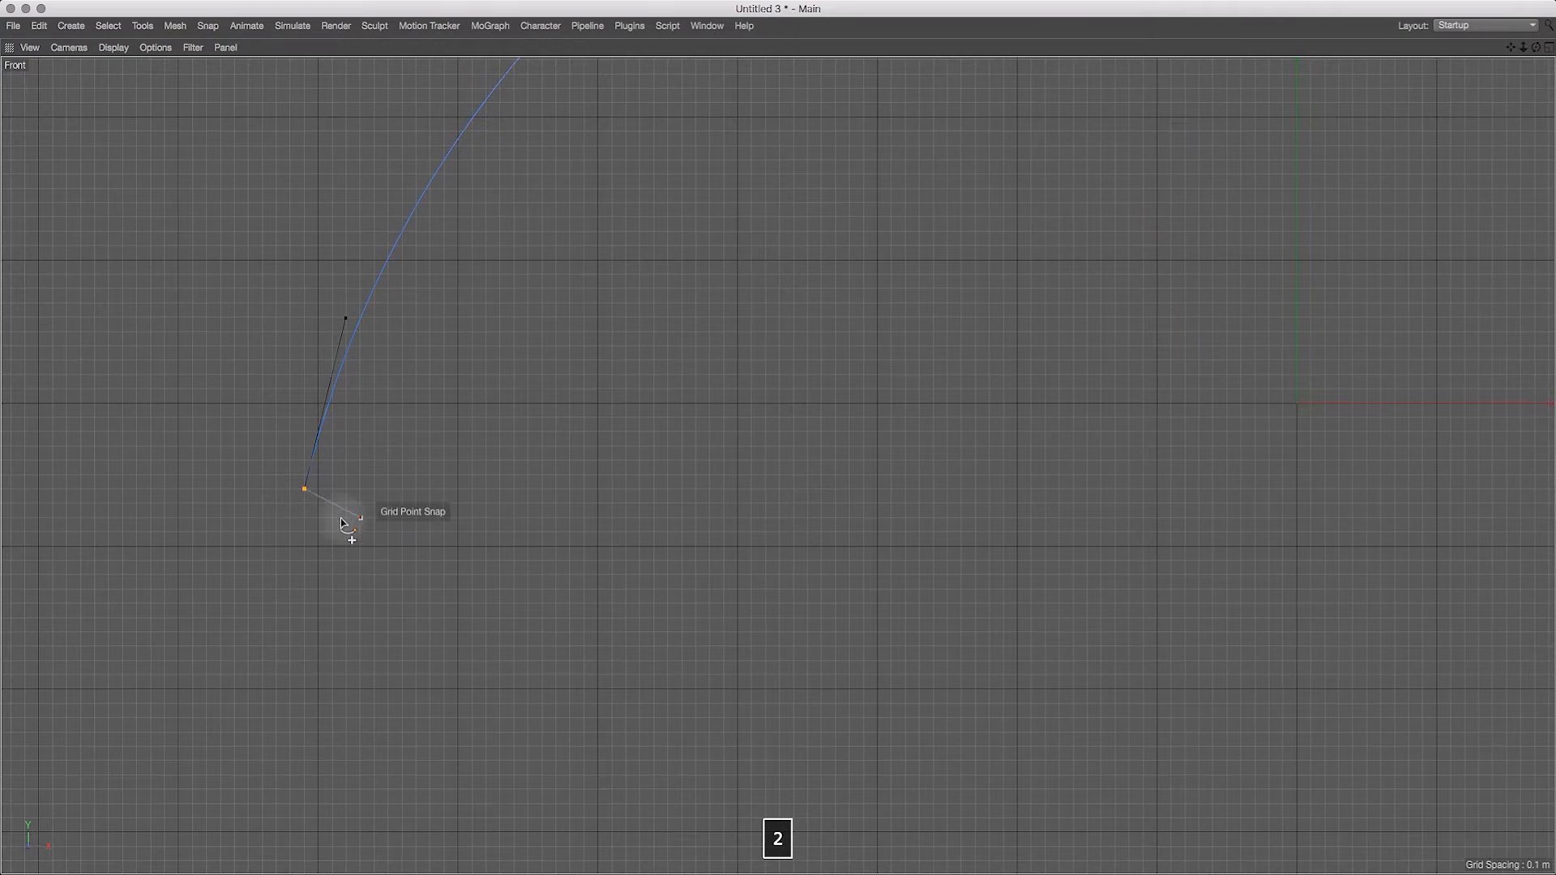
{"action": "left_click", "coordinate": [307, 504]}
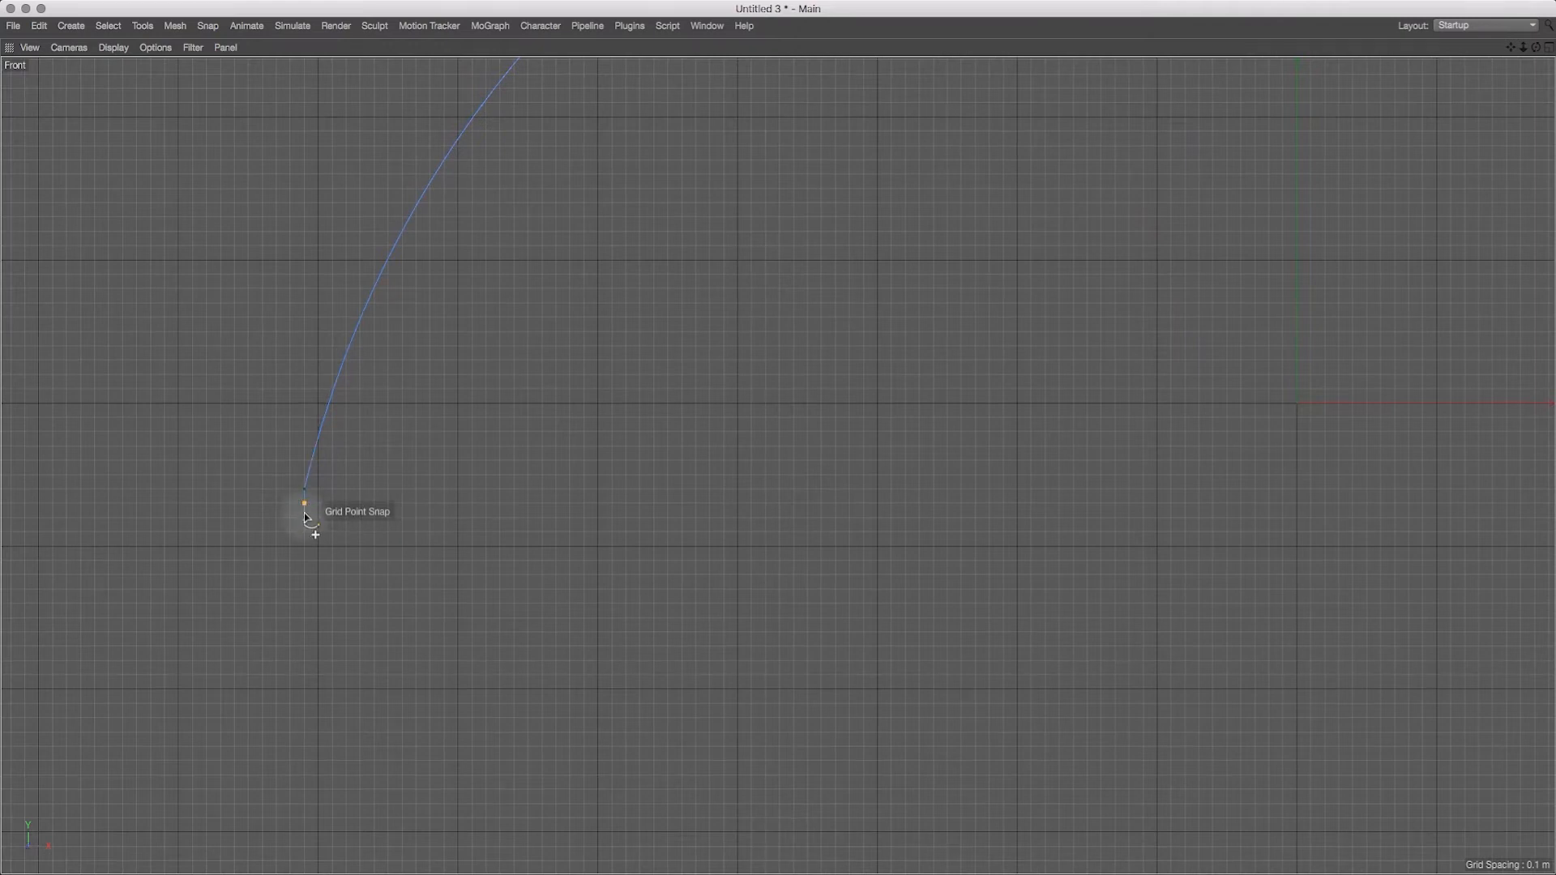
{"action": "left_click", "coordinate": [361, 503]}
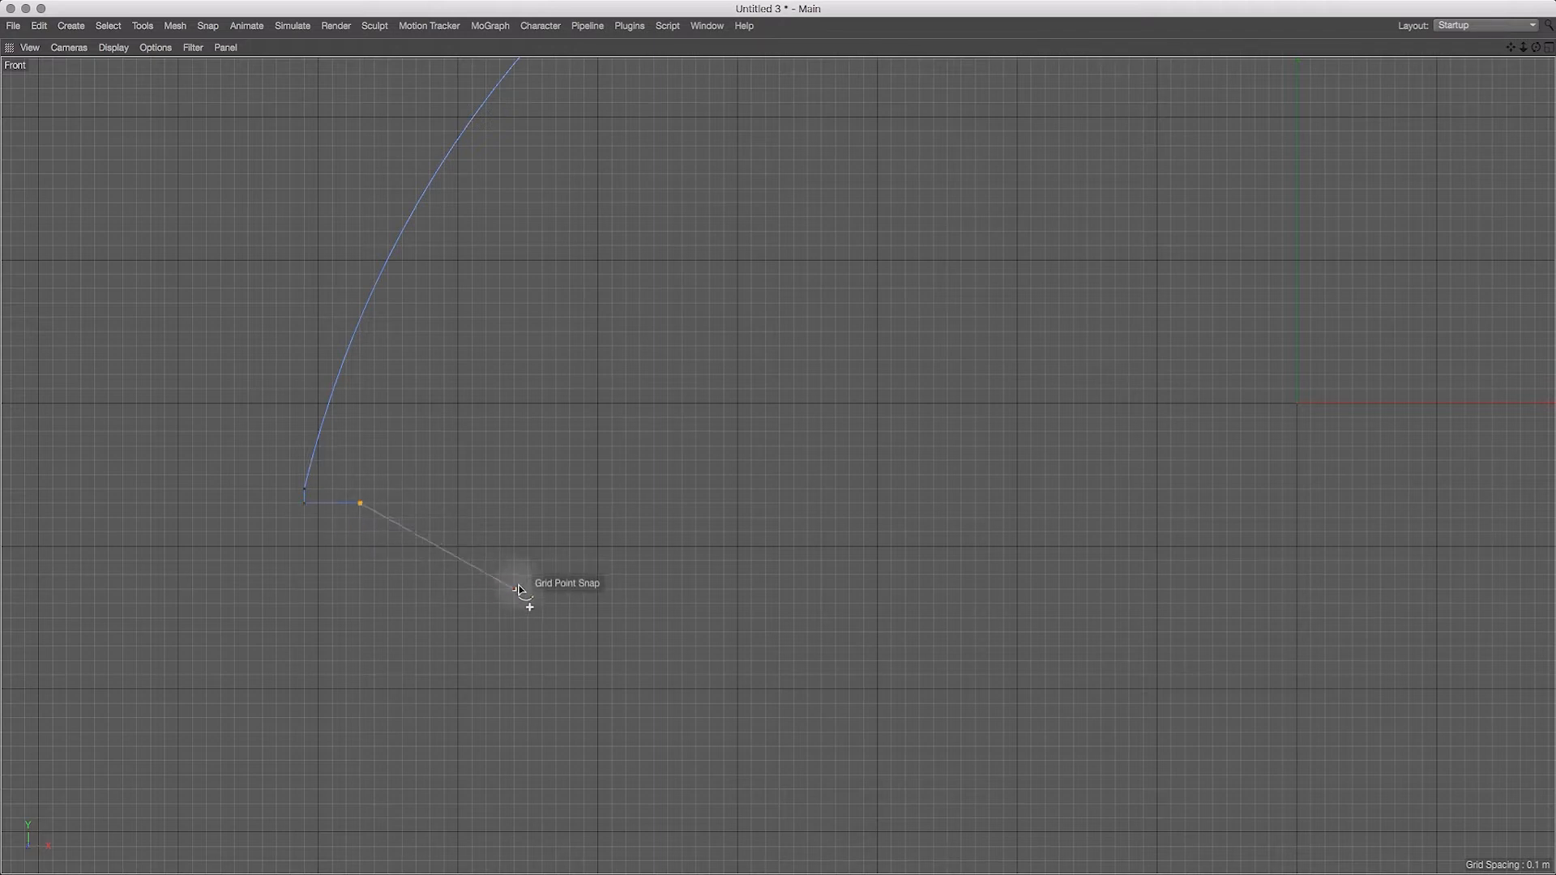
Step: Mirror the right-hand terraces with points at X -6.4 m and -6 m, Y -1.3 m, and X -5.4 m and -5 m, Y -2.5 m
{"action": "key", "text": "1"}
{"action": "left_click_drag", "start_coordinate": [521, 594], "coordinate": [323, 577]}
{"action": "key", "text": "2"}
{"action": "left_click_drag", "start_coordinate": [423, 565], "coordinate": [293, 633]}
{"action": "key", "text": "1"}
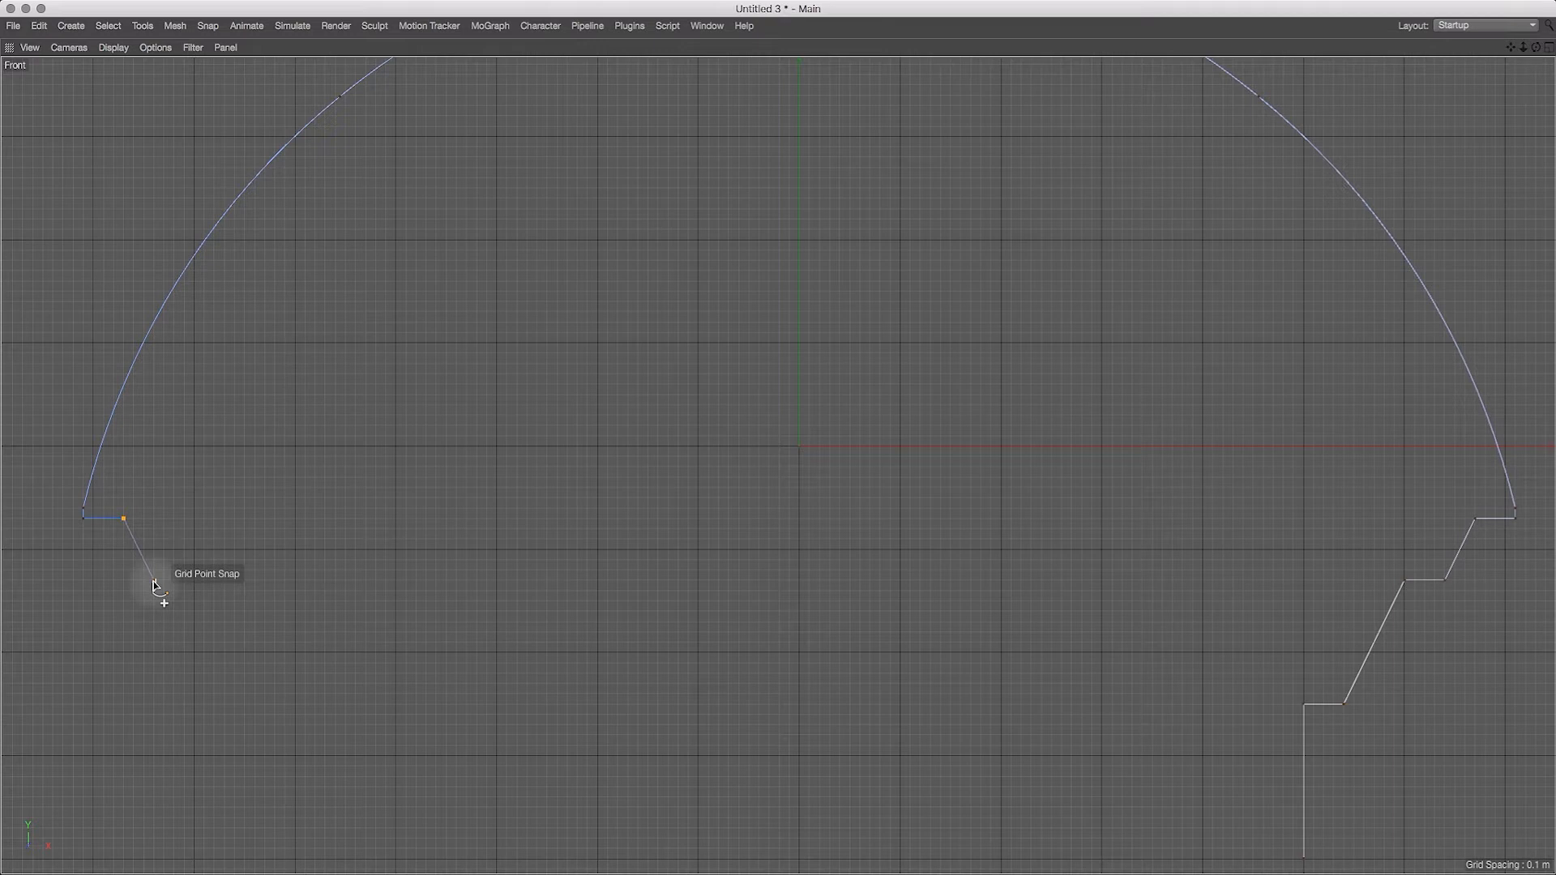
{"action": "left_click", "coordinate": [151, 580]}
{"action": "left_click", "coordinate": [194, 580]}
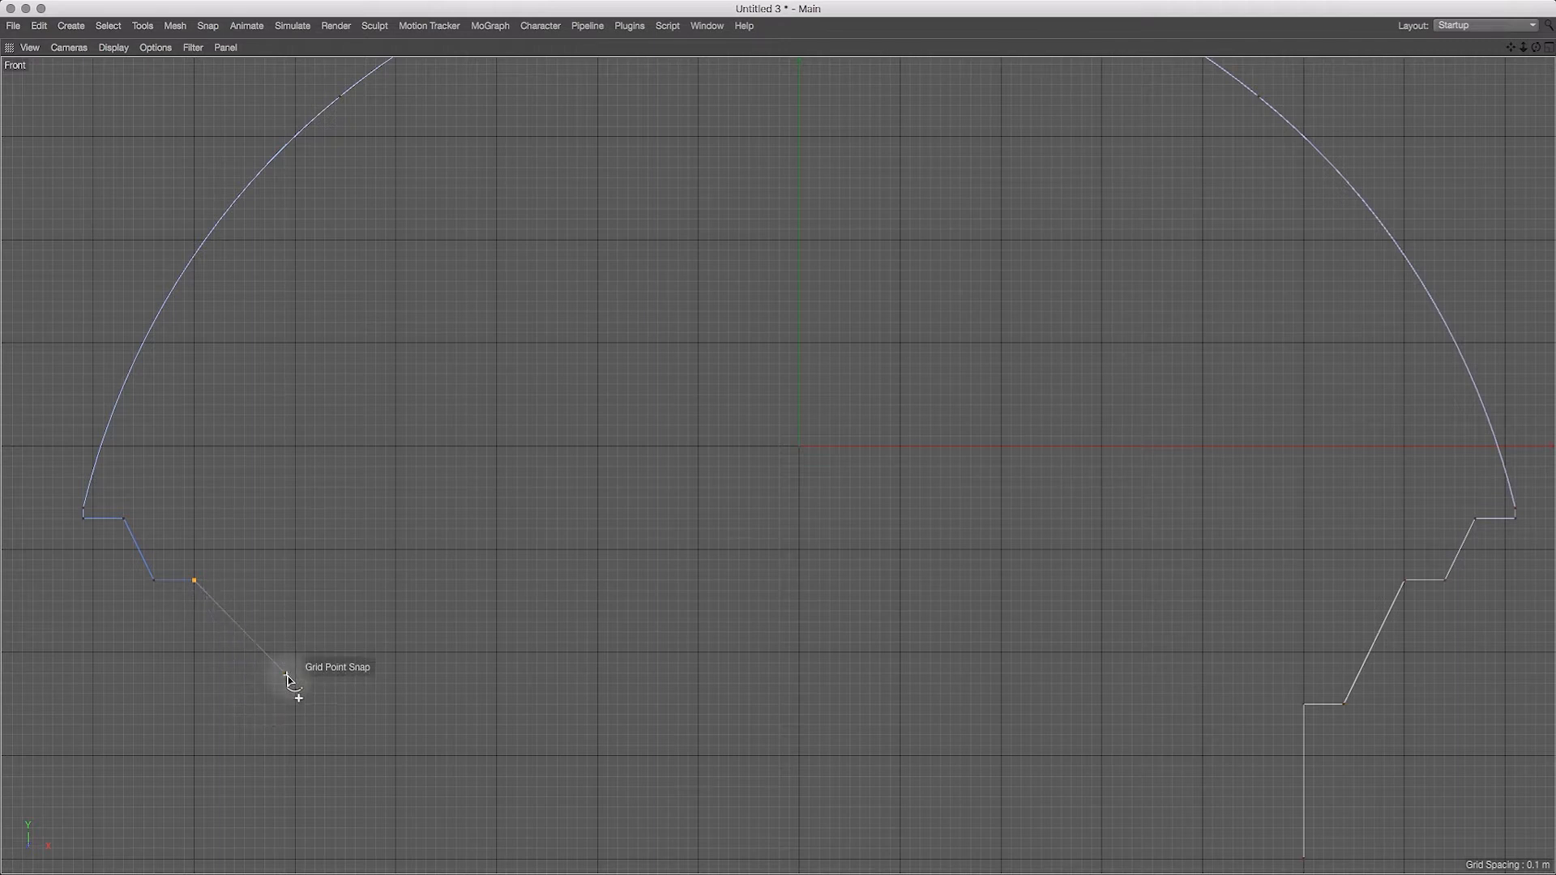
{"action": "left_click", "coordinate": [255, 704]}
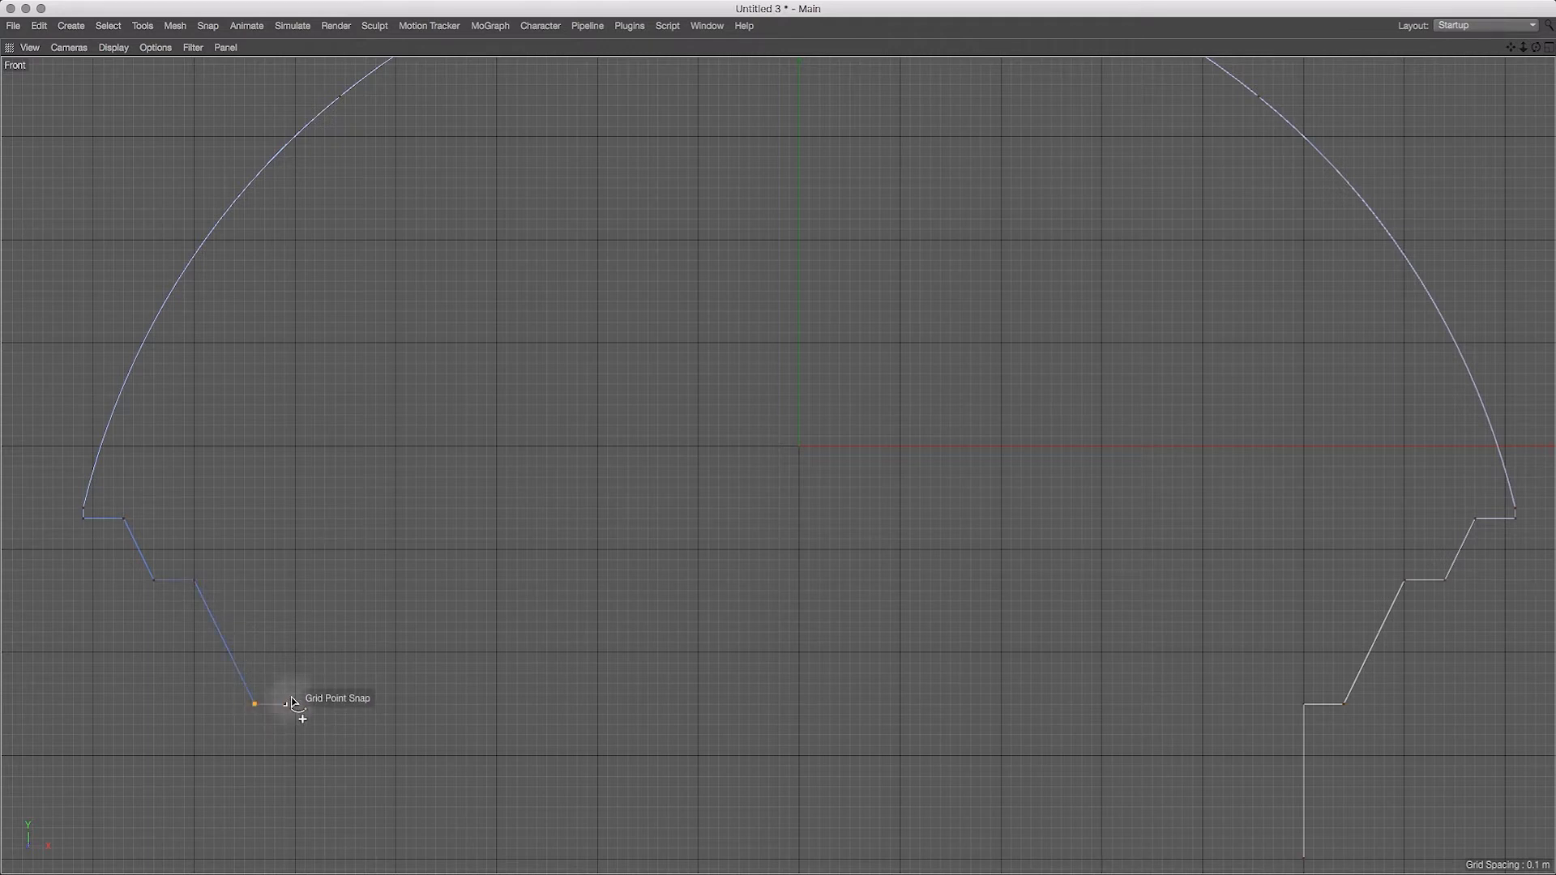
{"action": "left_click", "coordinate": [295, 706]}
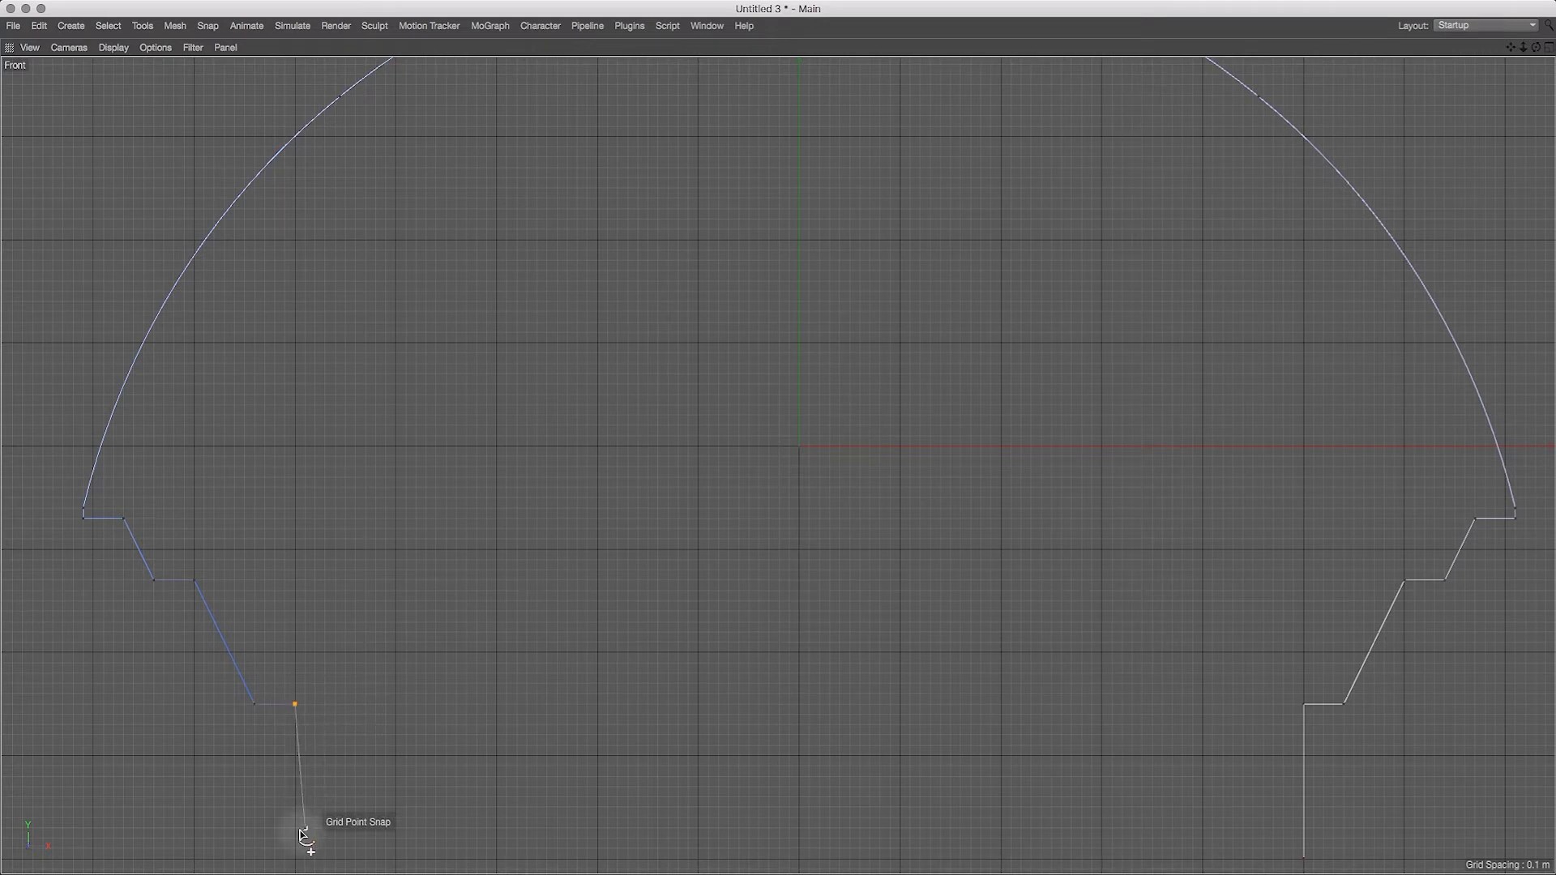
Step: Draw the left wall down to Y -4 m and close the profile along the floor at its start point, X 5 m
{"action": "left_click", "coordinate": [295, 859]}
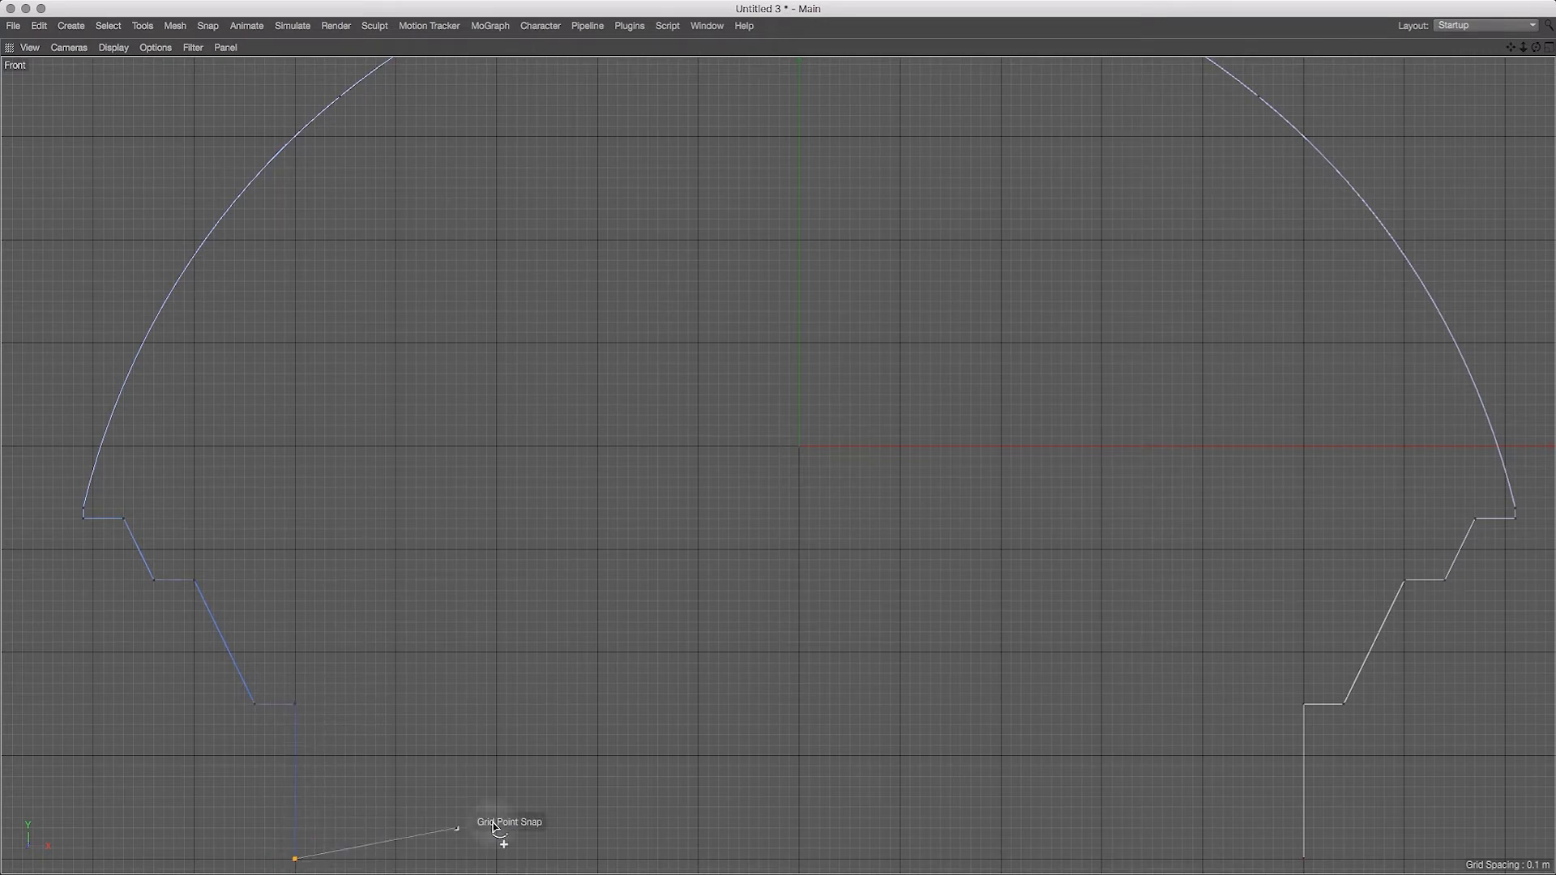
{"action": "left_click", "coordinate": [1303, 859]}
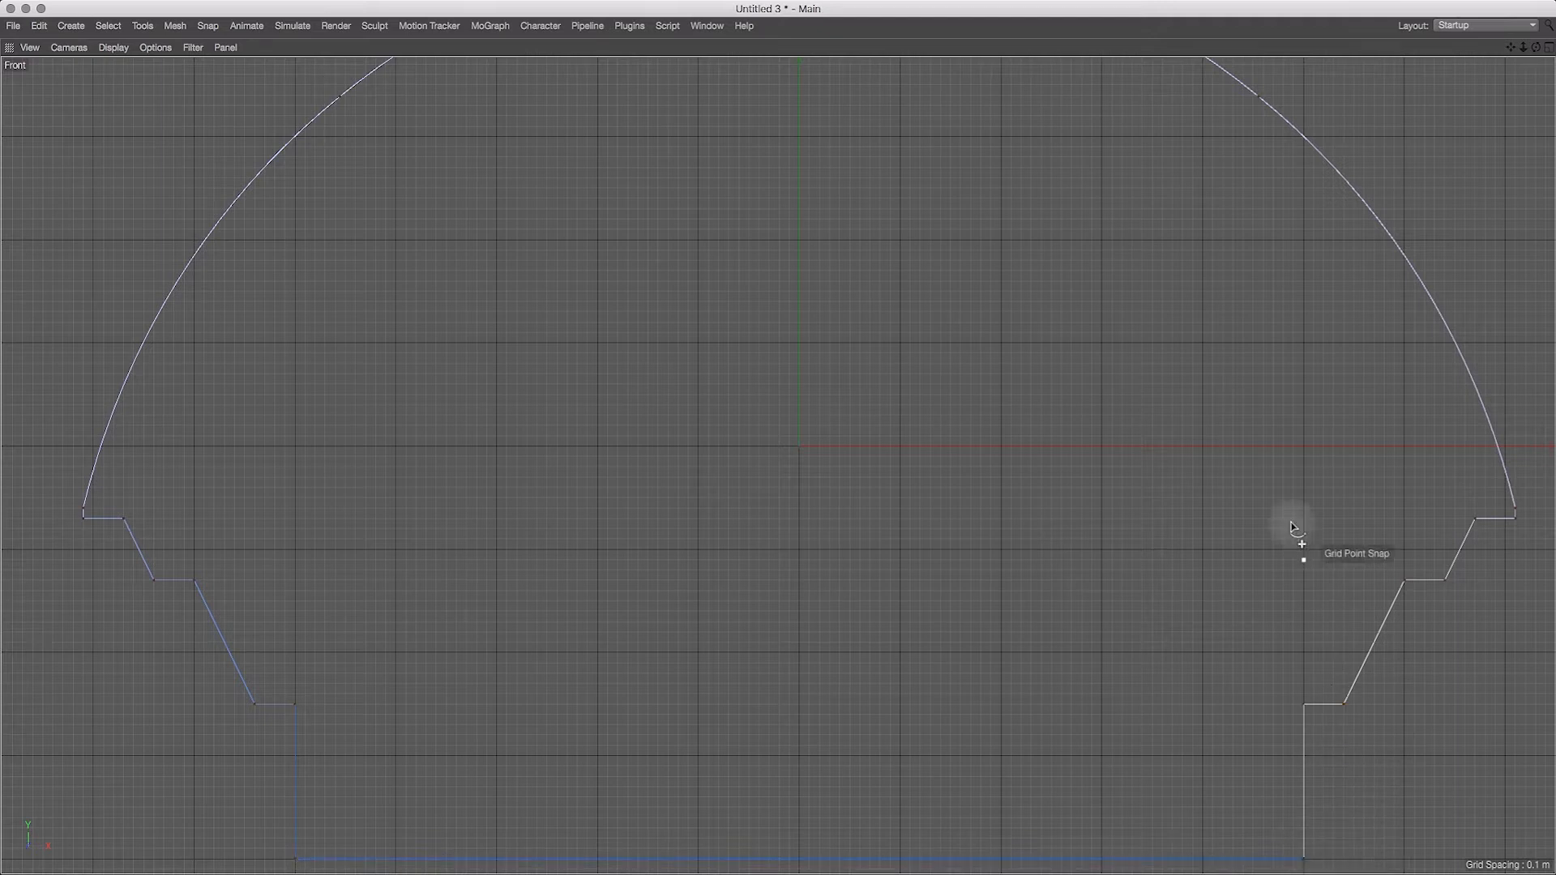
{"action": "mouse_move", "coordinate": [1524, 47]}
{"action": "left_mouse_down"}
{"action": "mouse_move", "coordinate": [1481, 78]}
{"action": "mouse_move", "coordinate": [1517, 69]}
{"action": "mouse_move", "coordinate": [1464, 55]}
{"action": "mouse_move", "coordinate": [1511, 68]}
{"action": "left_mouse_up"}
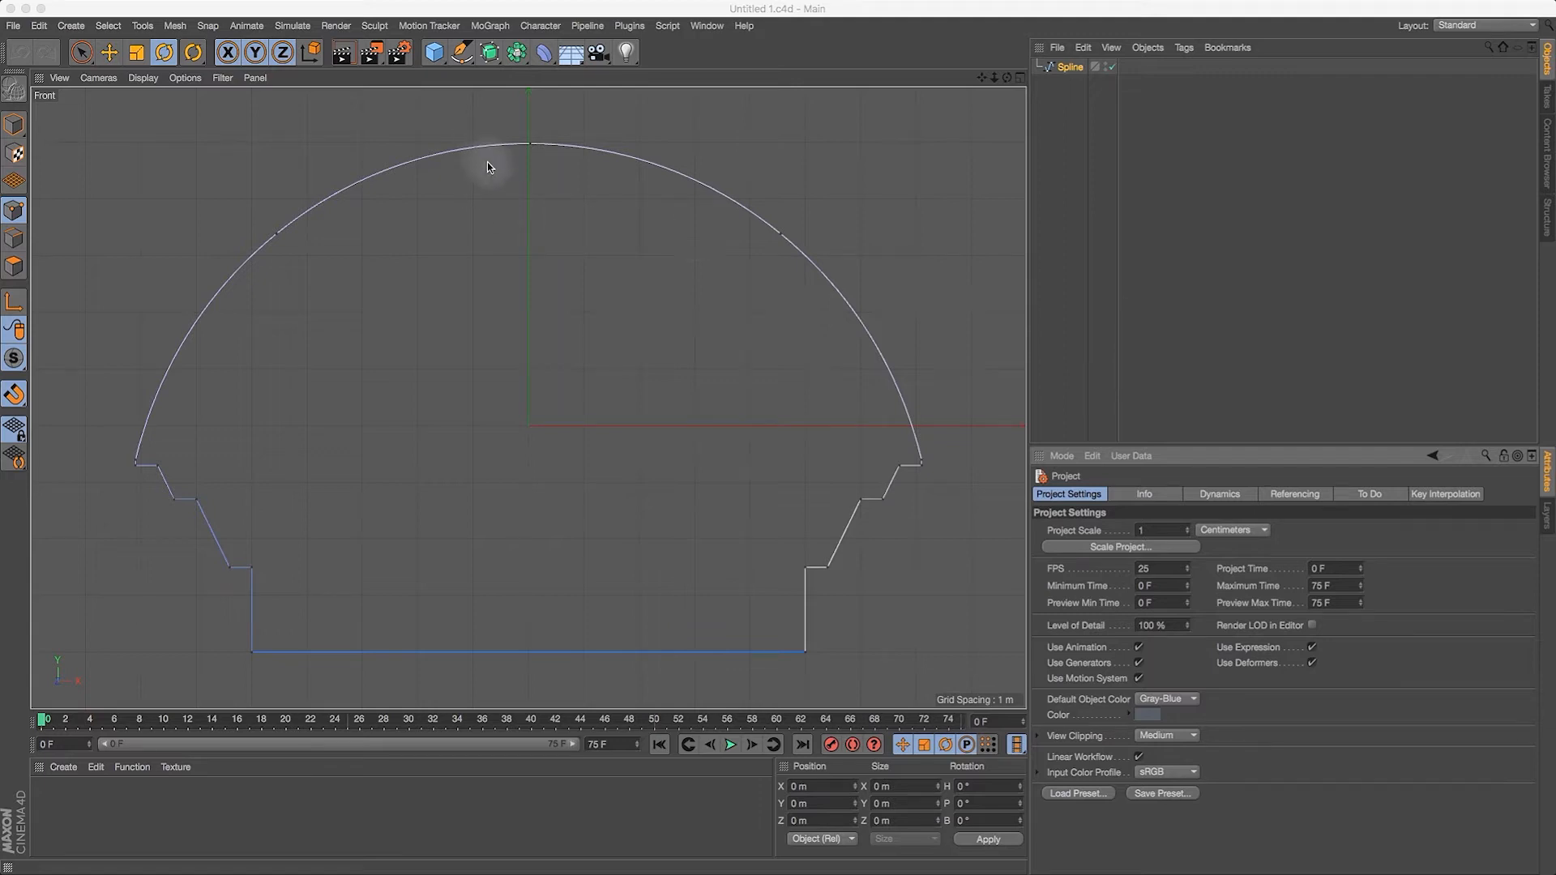
Step: Check the transport hub at the dome's crest in the Photoshop profile sketch and return to Cinema 4D
{"action": "key", "text": "super+Tab"}
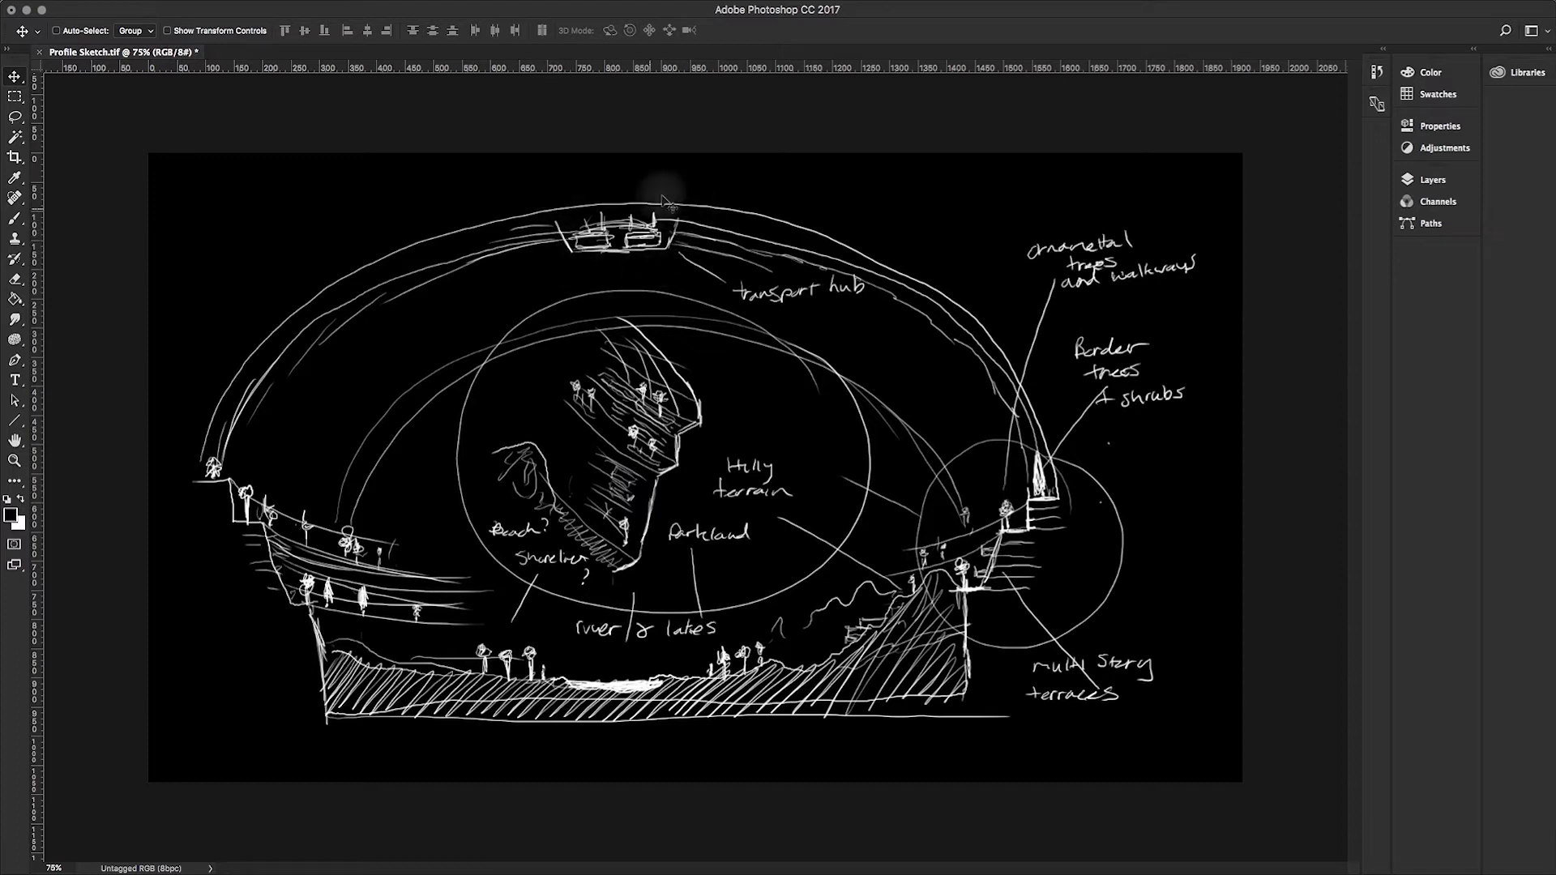
{"action": "key", "text": "super+Tab"}
{"action": "key", "text": "Tab"}
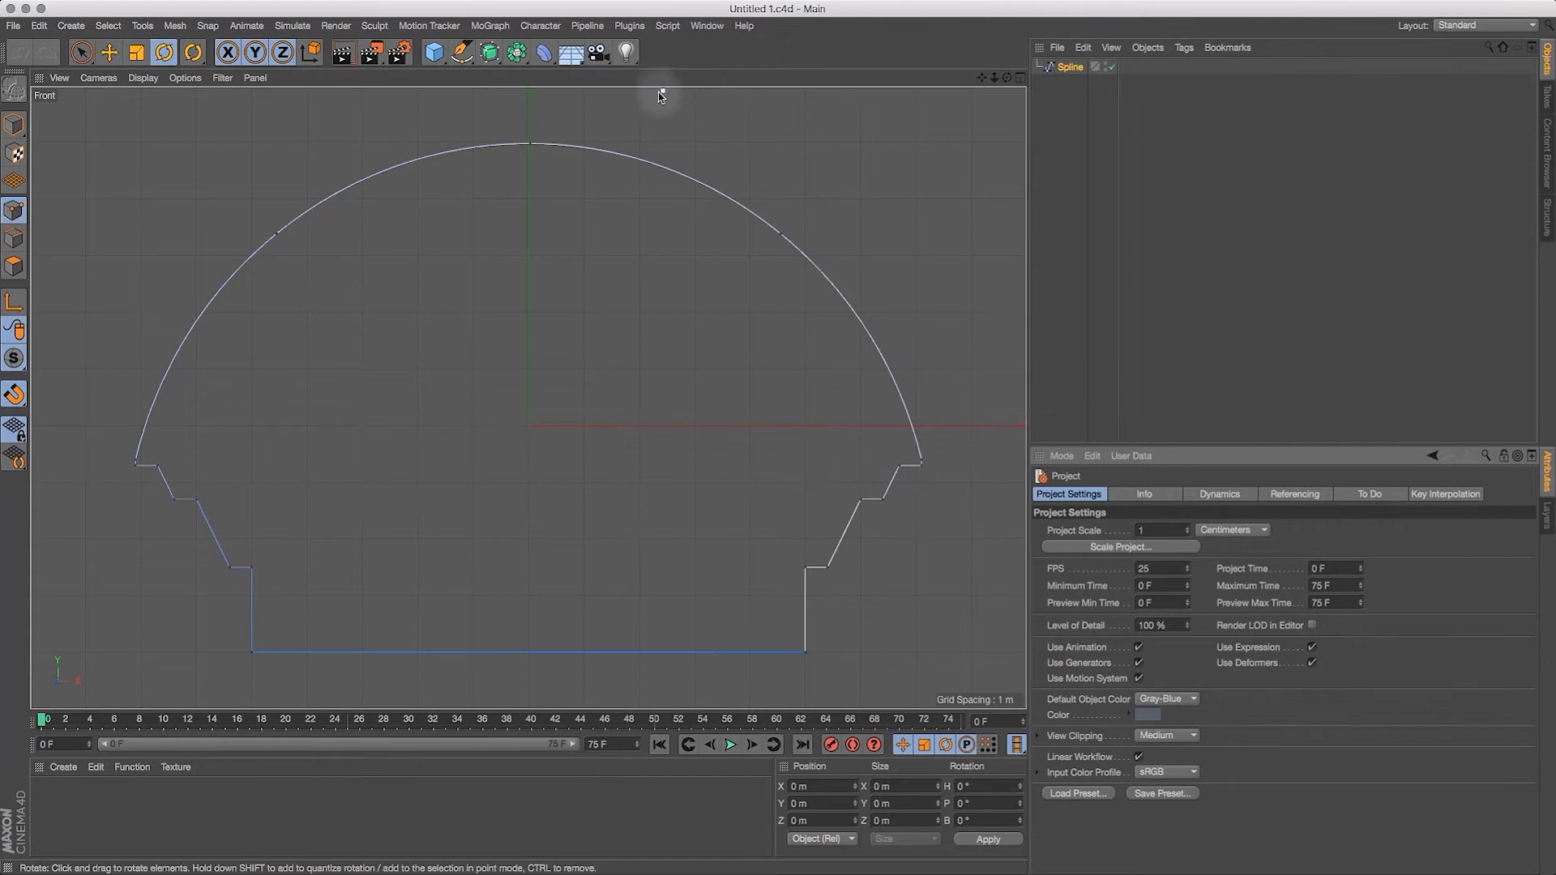
Step: Add a six-sided n-Side spline, shrink it to a little over half its size and centre it on the dome's crest
{"action": "left_click", "coordinate": [463, 63]}
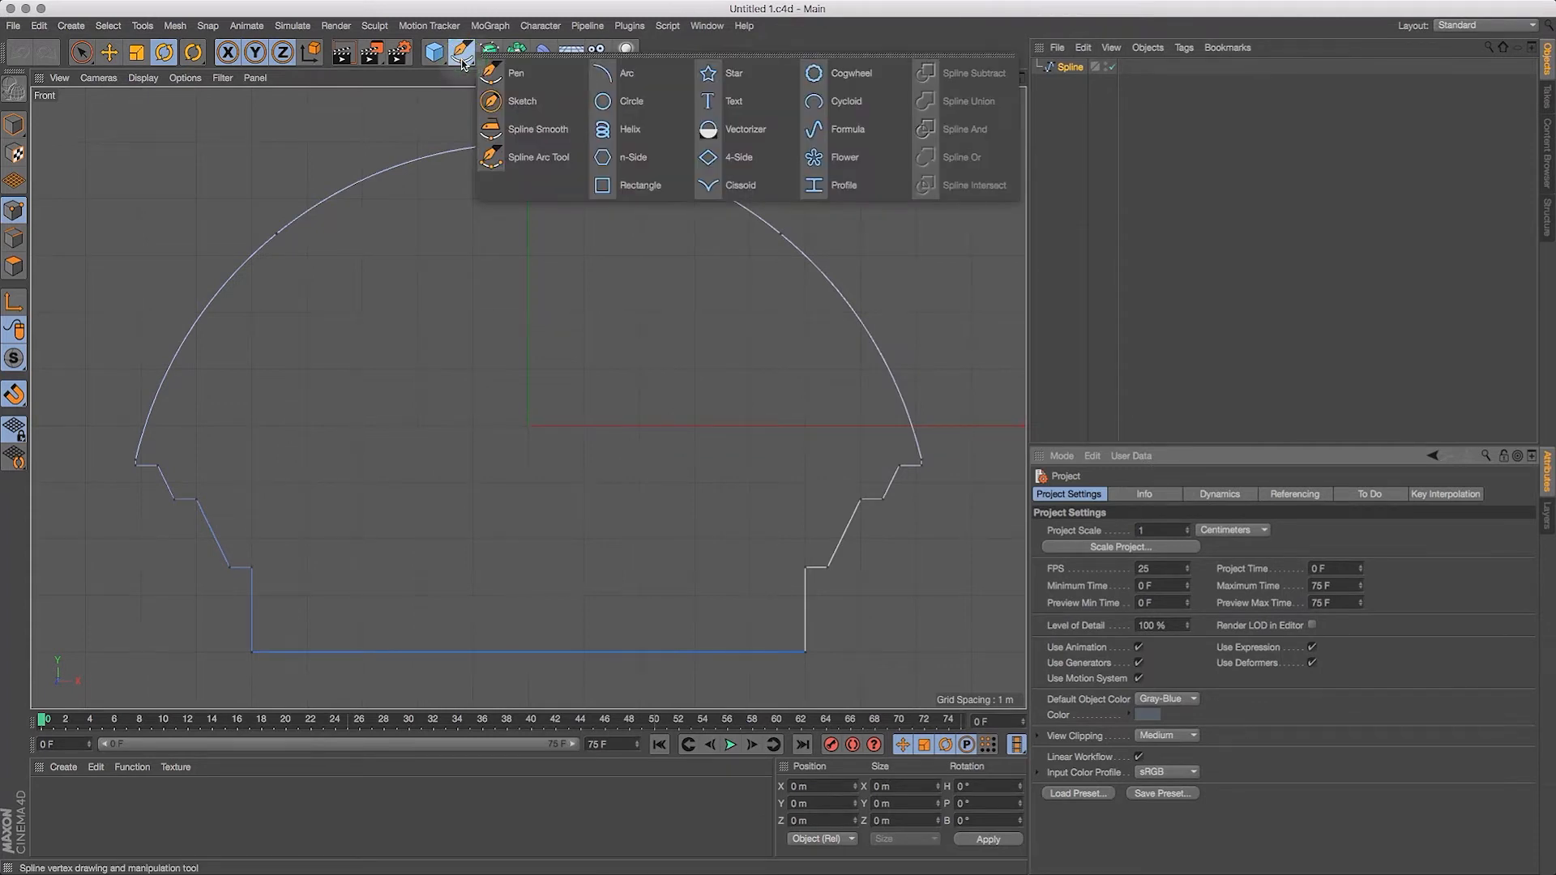
{"action": "left_click", "coordinate": [645, 169]}
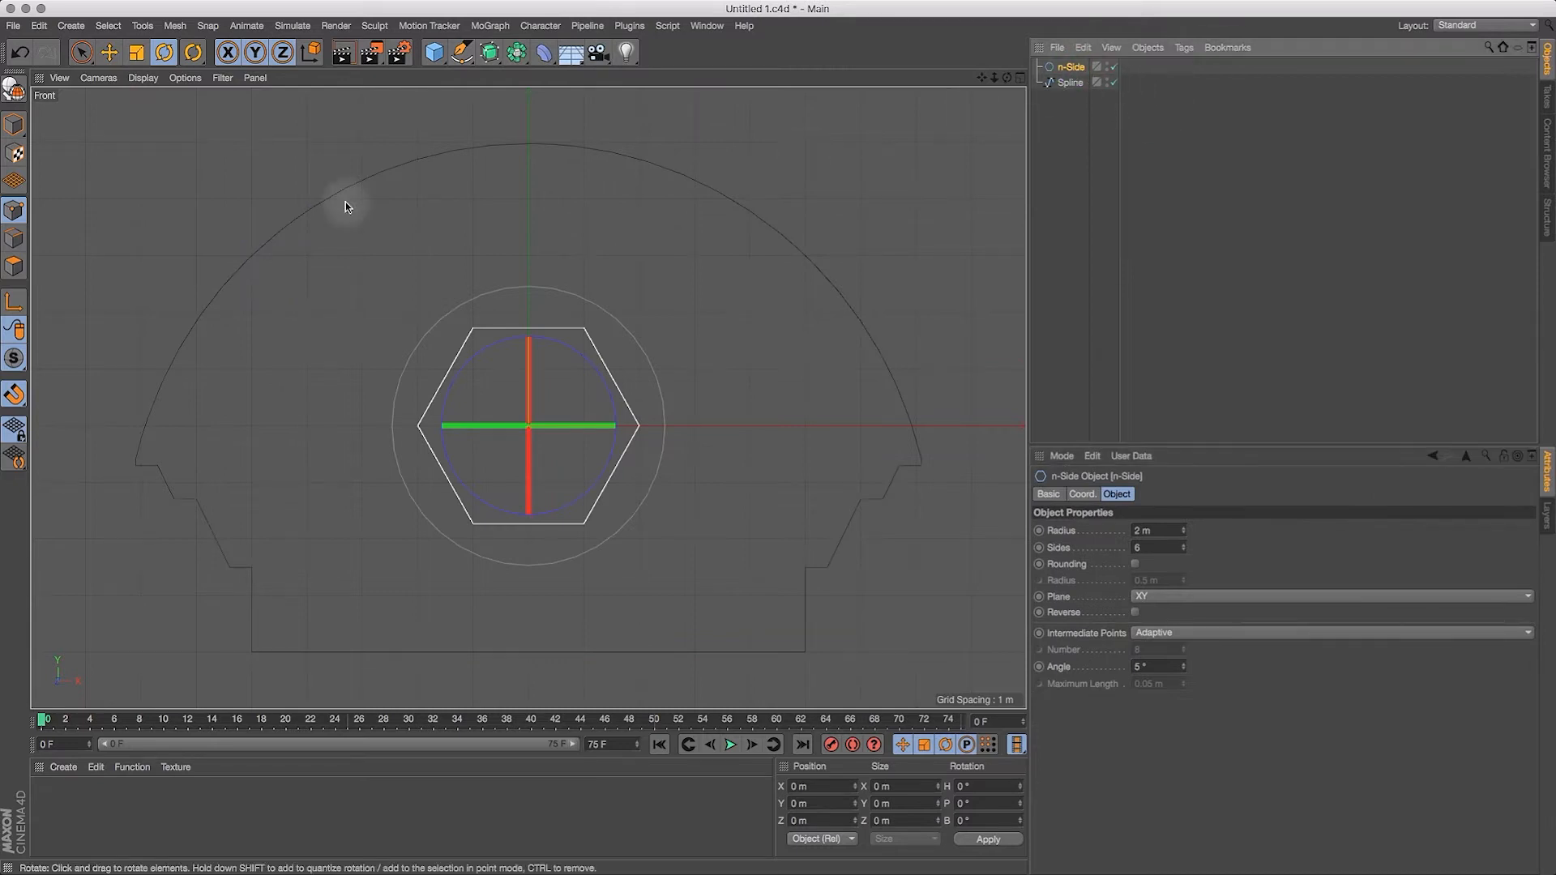
{"action": "left_click", "coordinate": [136, 52]}
{"action": "left_click_drag", "start_coordinate": [689, 346], "coordinate": [548, 451]}
{"action": "left_click", "coordinate": [108, 52]}
{"action": "left_click_drag", "start_coordinate": [527, 274], "coordinate": [531, 2]}
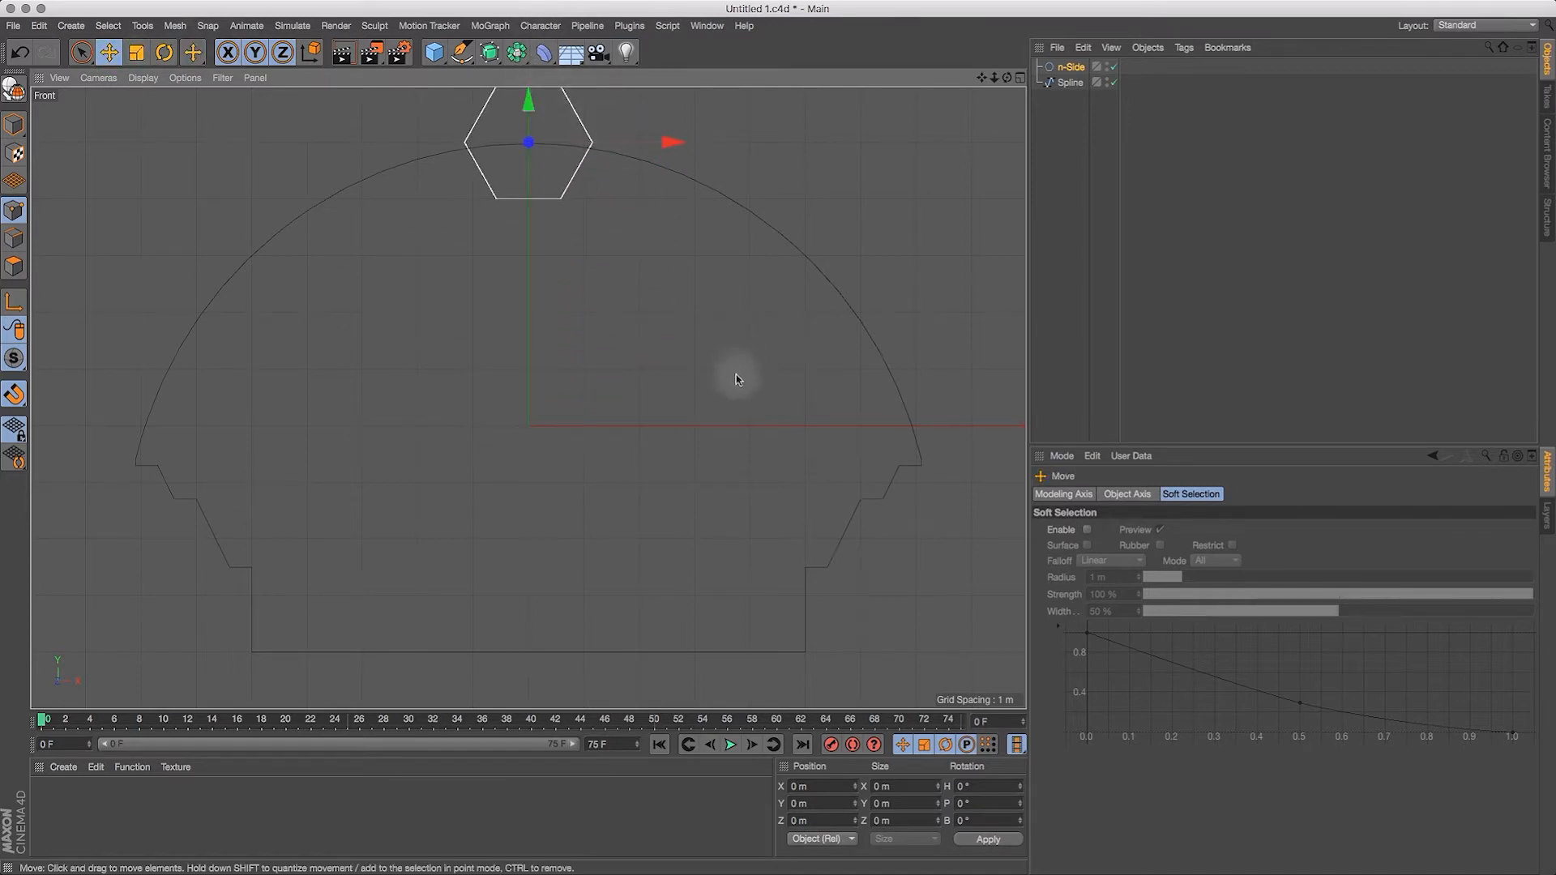
Step: Turn snapping off and raise the hexagon so its centre sits above the dome's crest at about Y 5.6 m
{"action": "key", "text": "p"}
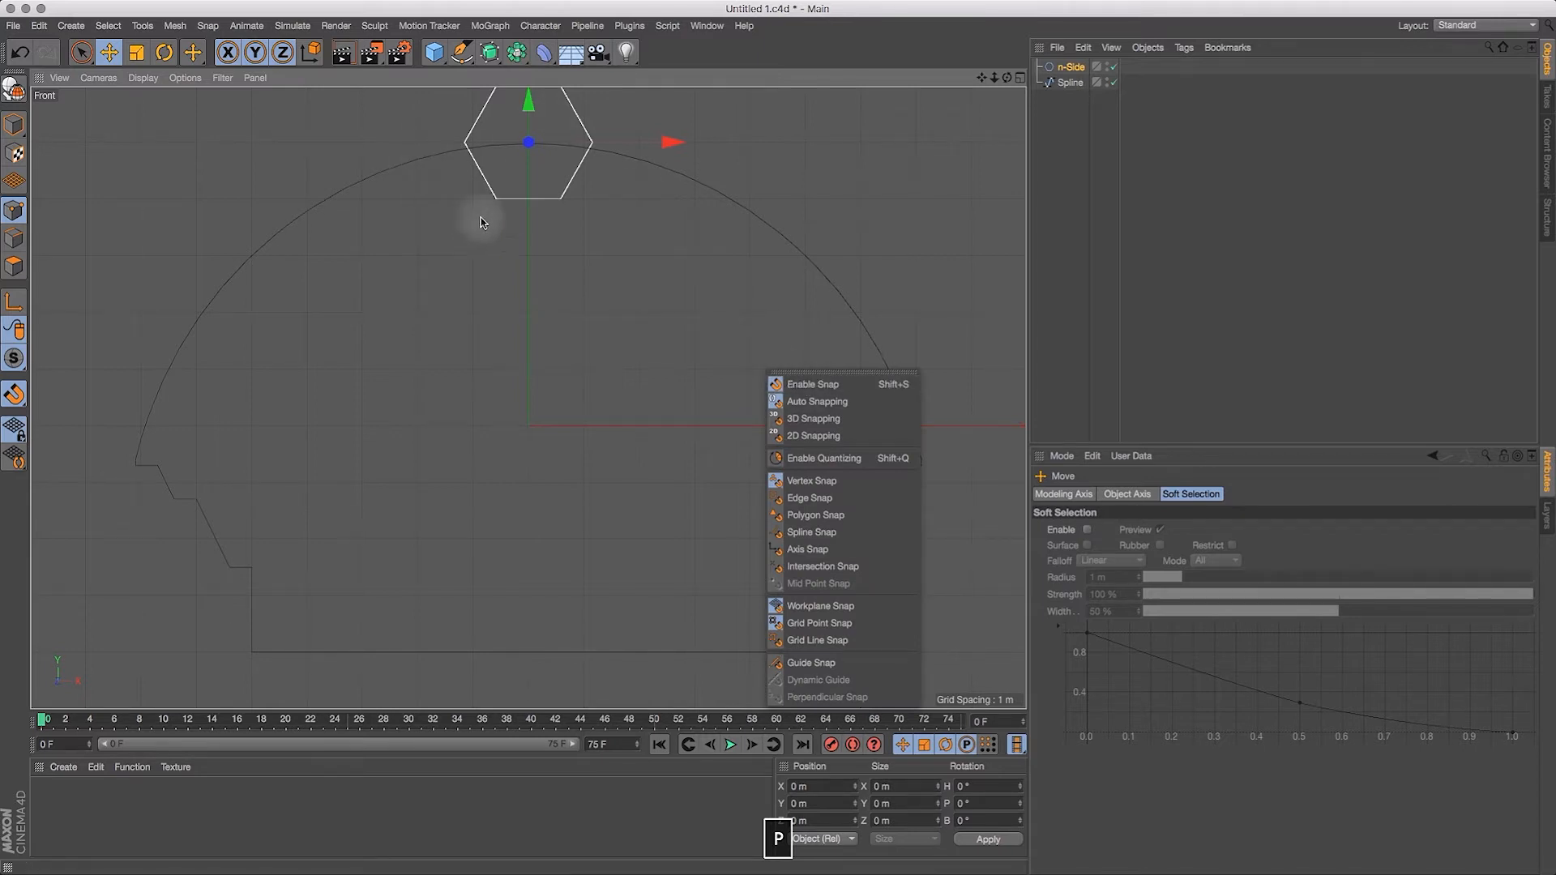
{"action": "left_click", "coordinate": [803, 385]}
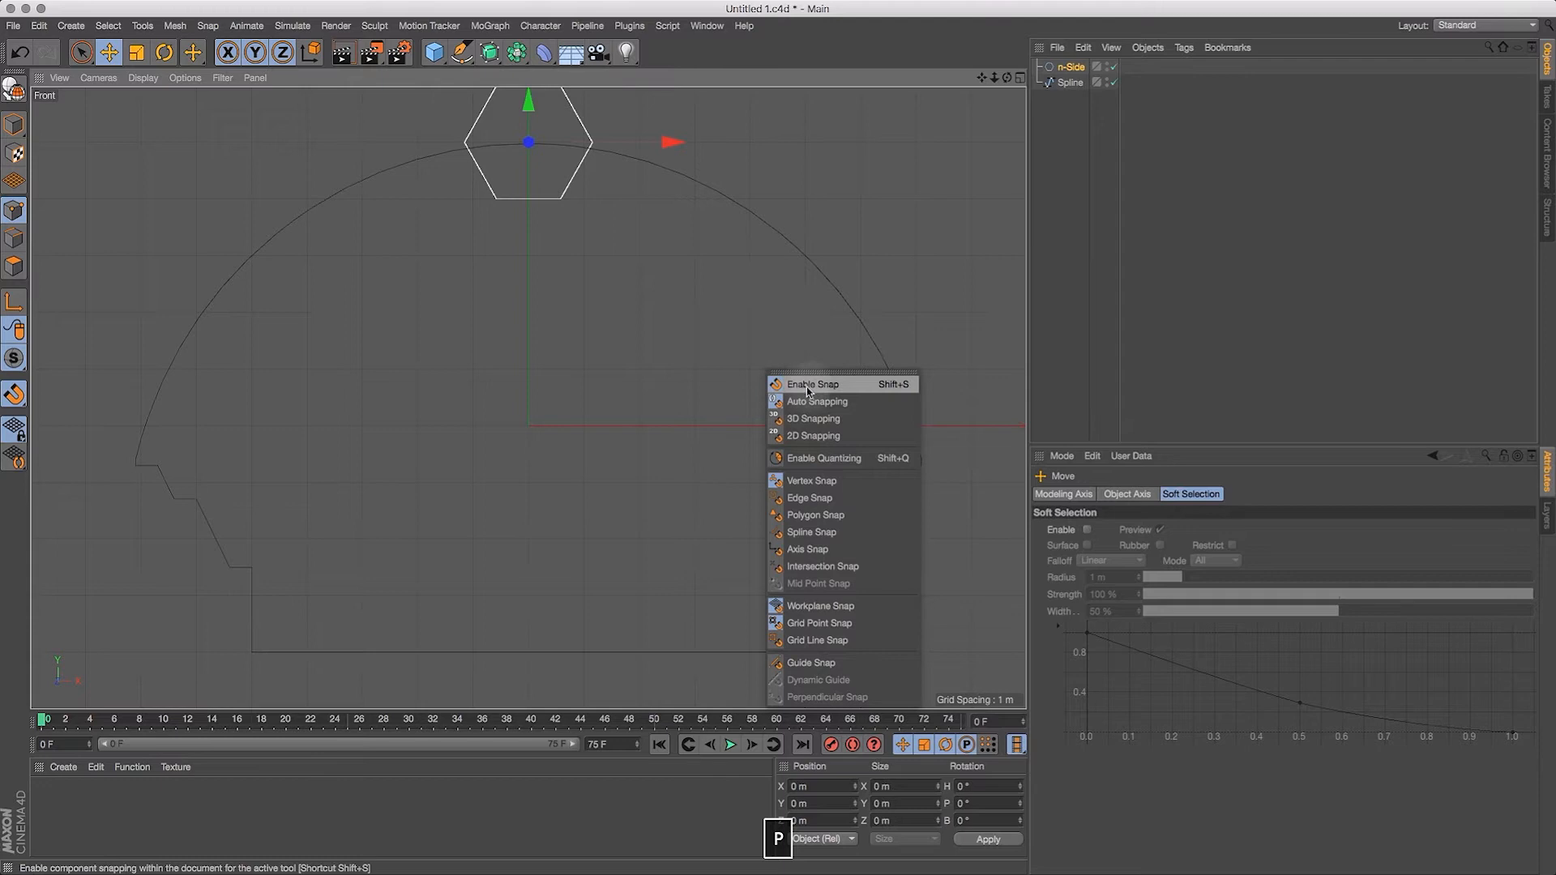
{"action": "left_click", "coordinate": [806, 387]}
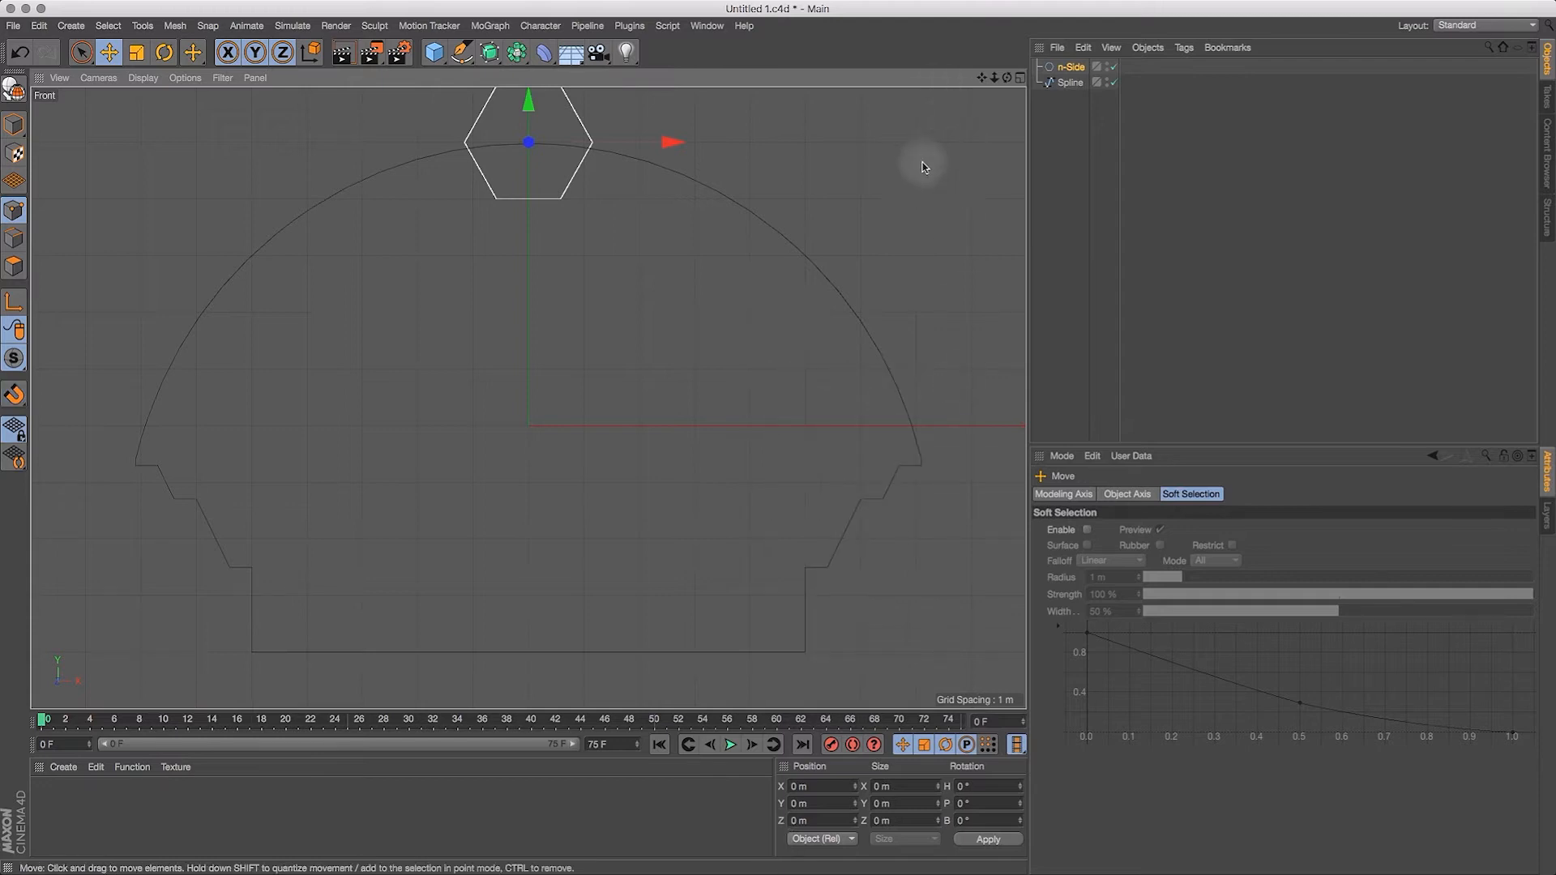
{"action": "key", "text": "p"}
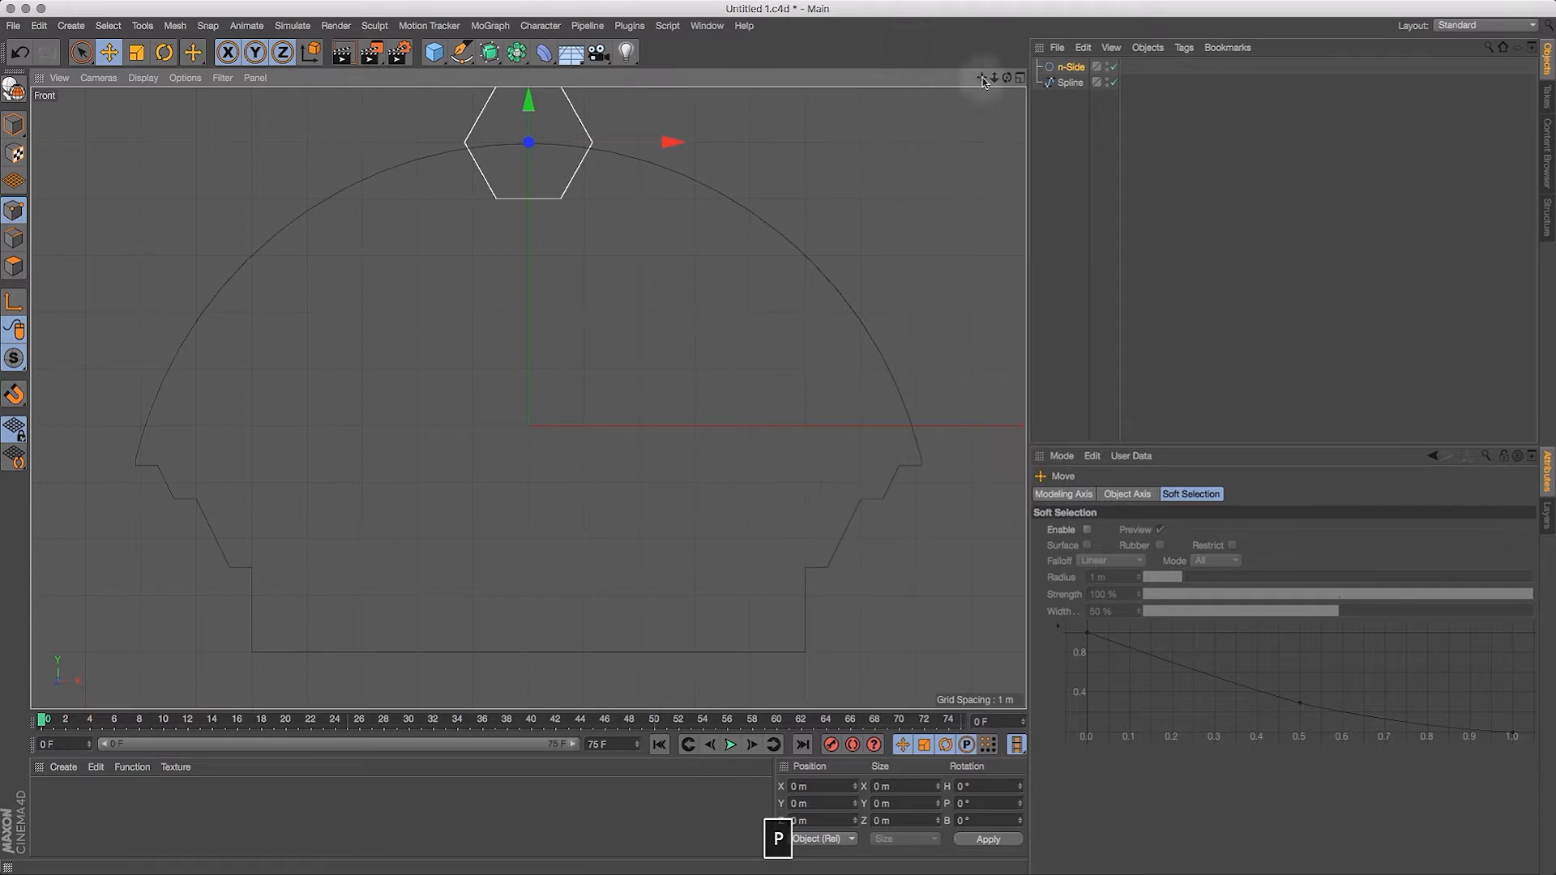
{"action": "left_click_drag", "start_coordinate": [983, 79], "coordinate": [1003, 205]}
{"action": "left_click_drag", "start_coordinate": [994, 78], "coordinate": [989, 256]}
{"action": "left_click_drag", "start_coordinate": [574, 256], "coordinate": [563, 200]}
{"action": "mouse_move", "coordinate": [994, 77]}
{"action": "left_mouse_down"}
{"action": "mouse_move", "coordinate": [924, 114]}
{"action": "mouse_move", "coordinate": [950, 111]}
{"action": "mouse_move", "coordinate": [981, 10]}
{"action": "mouse_move", "coordinate": [1007, 79]}
{"action": "left_mouse_up"}
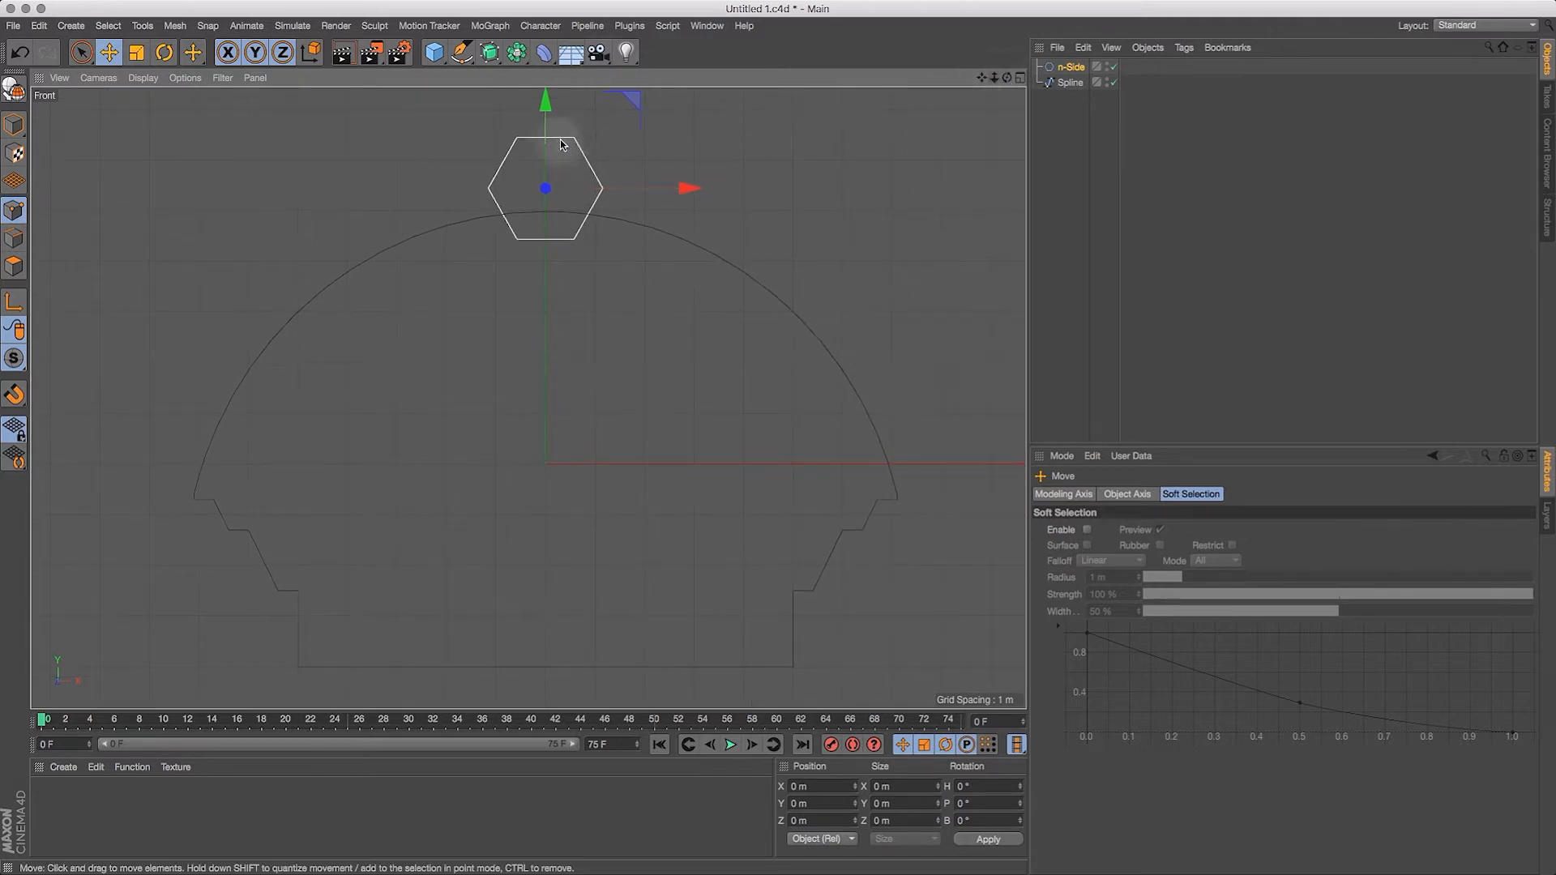
{"action": "left_click_drag", "start_coordinate": [545, 111], "coordinate": [548, 105]}
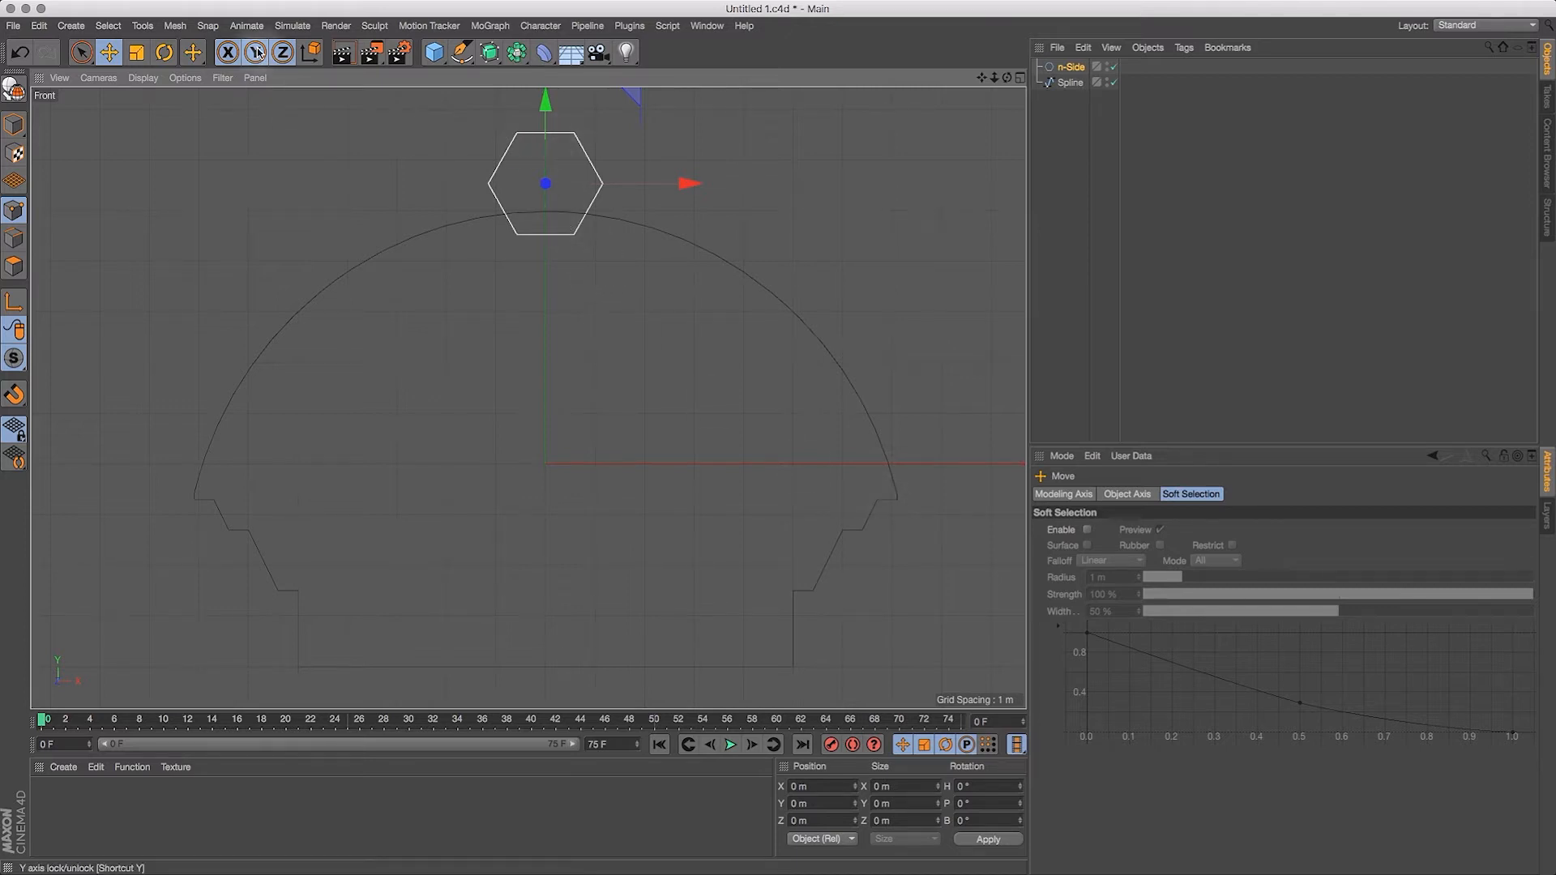
Step: Scale the hexagon up slightly to a radius of about 1.3 m and return to the Move tool
{"action": "left_click", "coordinate": [136, 52]}
{"action": "left_click_drag", "start_coordinate": [201, 157], "coordinate": [295, 130]}
{"action": "left_click", "coordinate": [109, 52]}
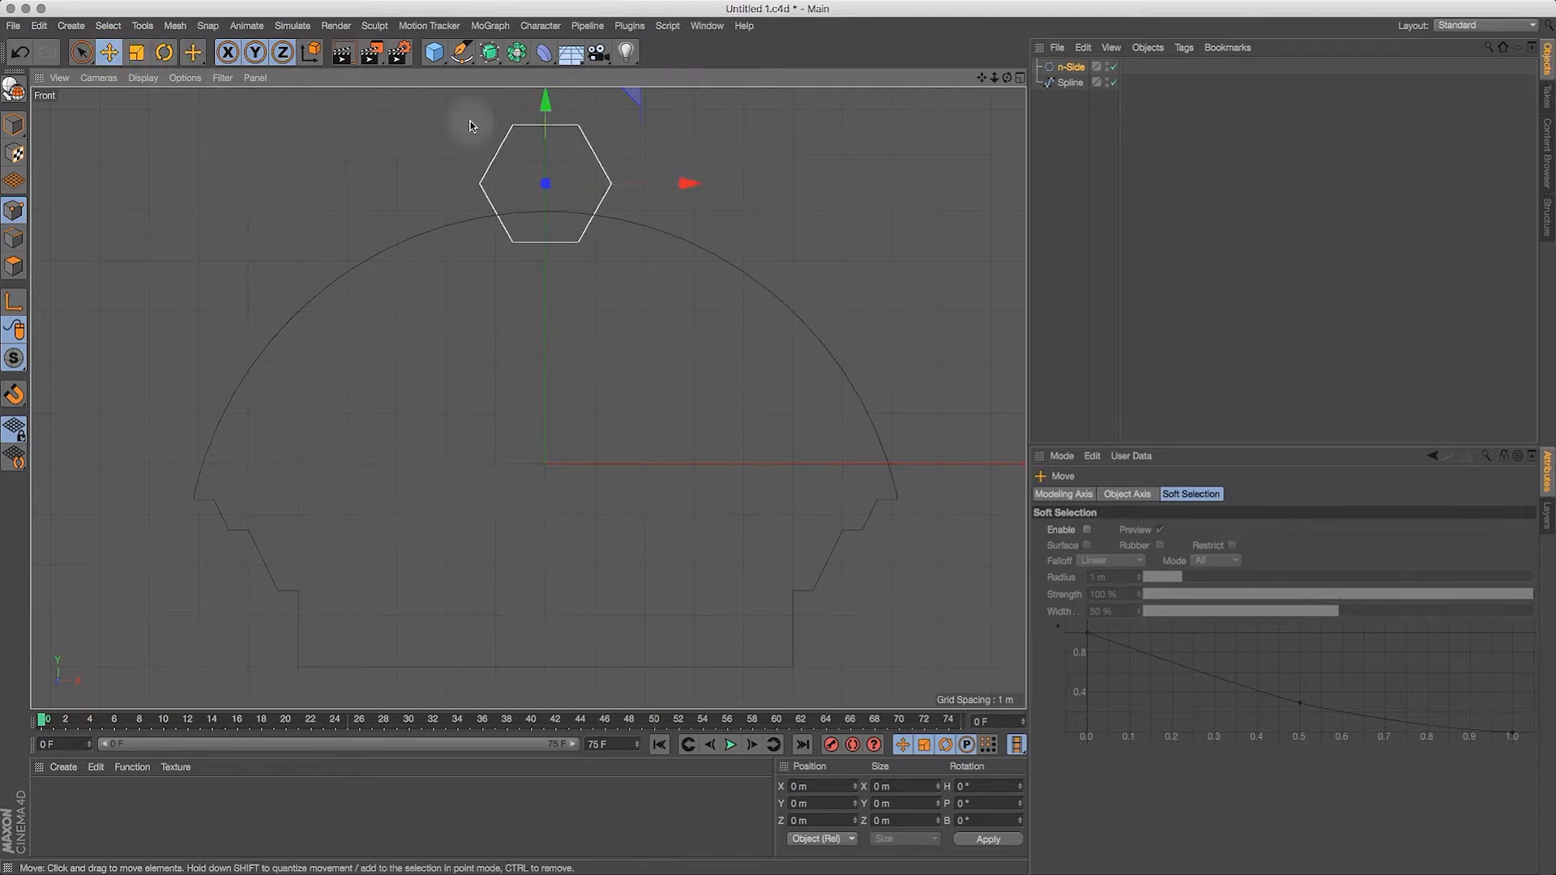
Step: Raise the hexagon slightly, and add a Spline Mask with the n-Side and Spline objects nested inside it
{"action": "left_click_drag", "start_coordinate": [546, 110], "coordinate": [548, 102]}
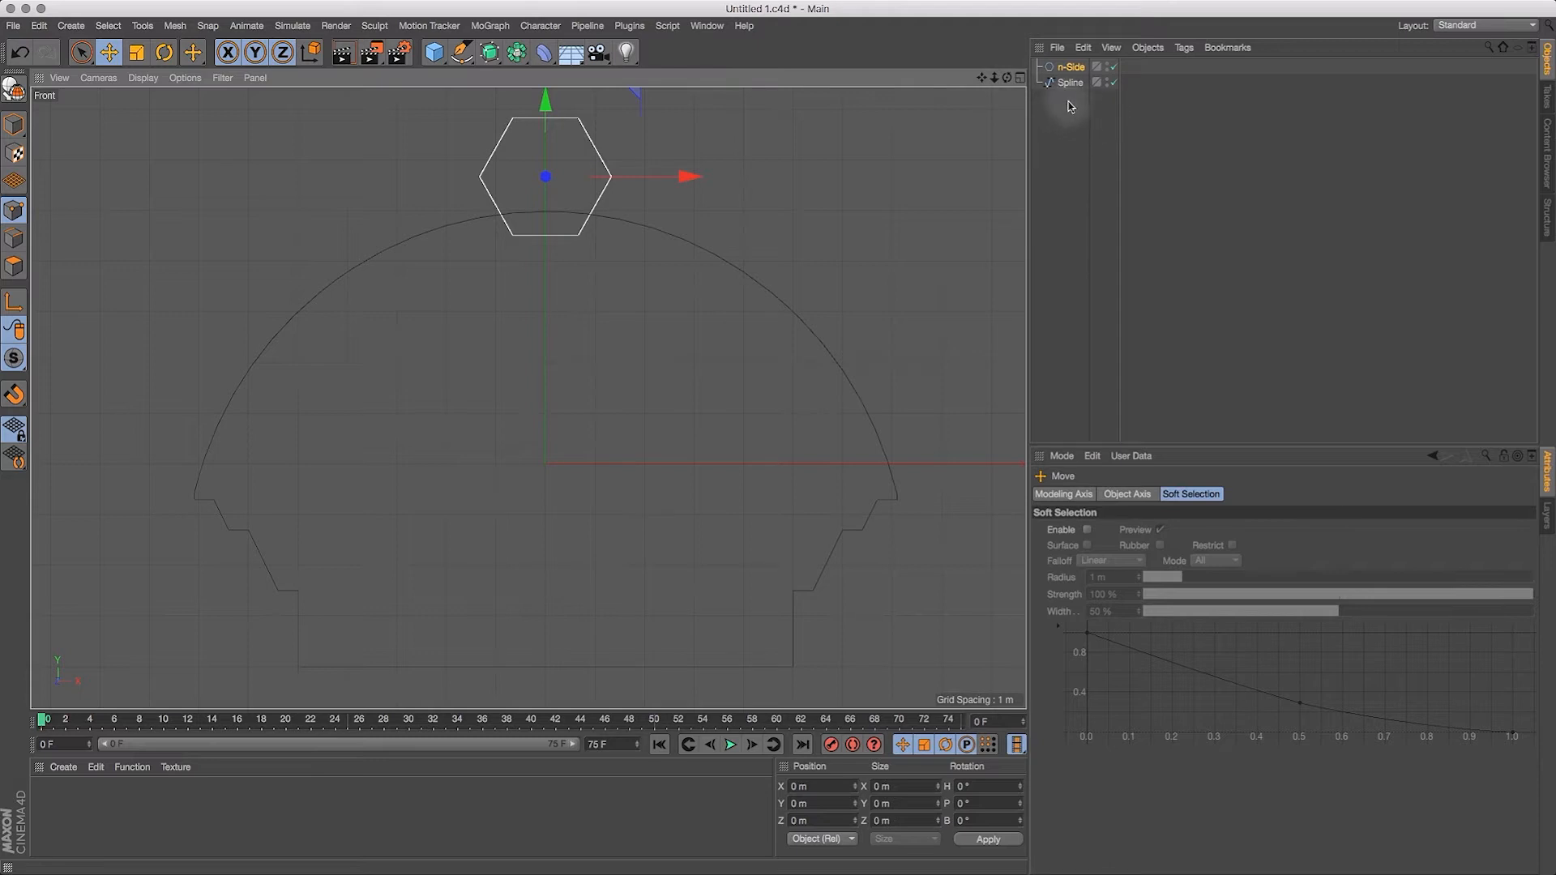
{"action": "left_click", "coordinate": [497, 54]}
{"action": "left_click", "coordinate": [580, 101]}
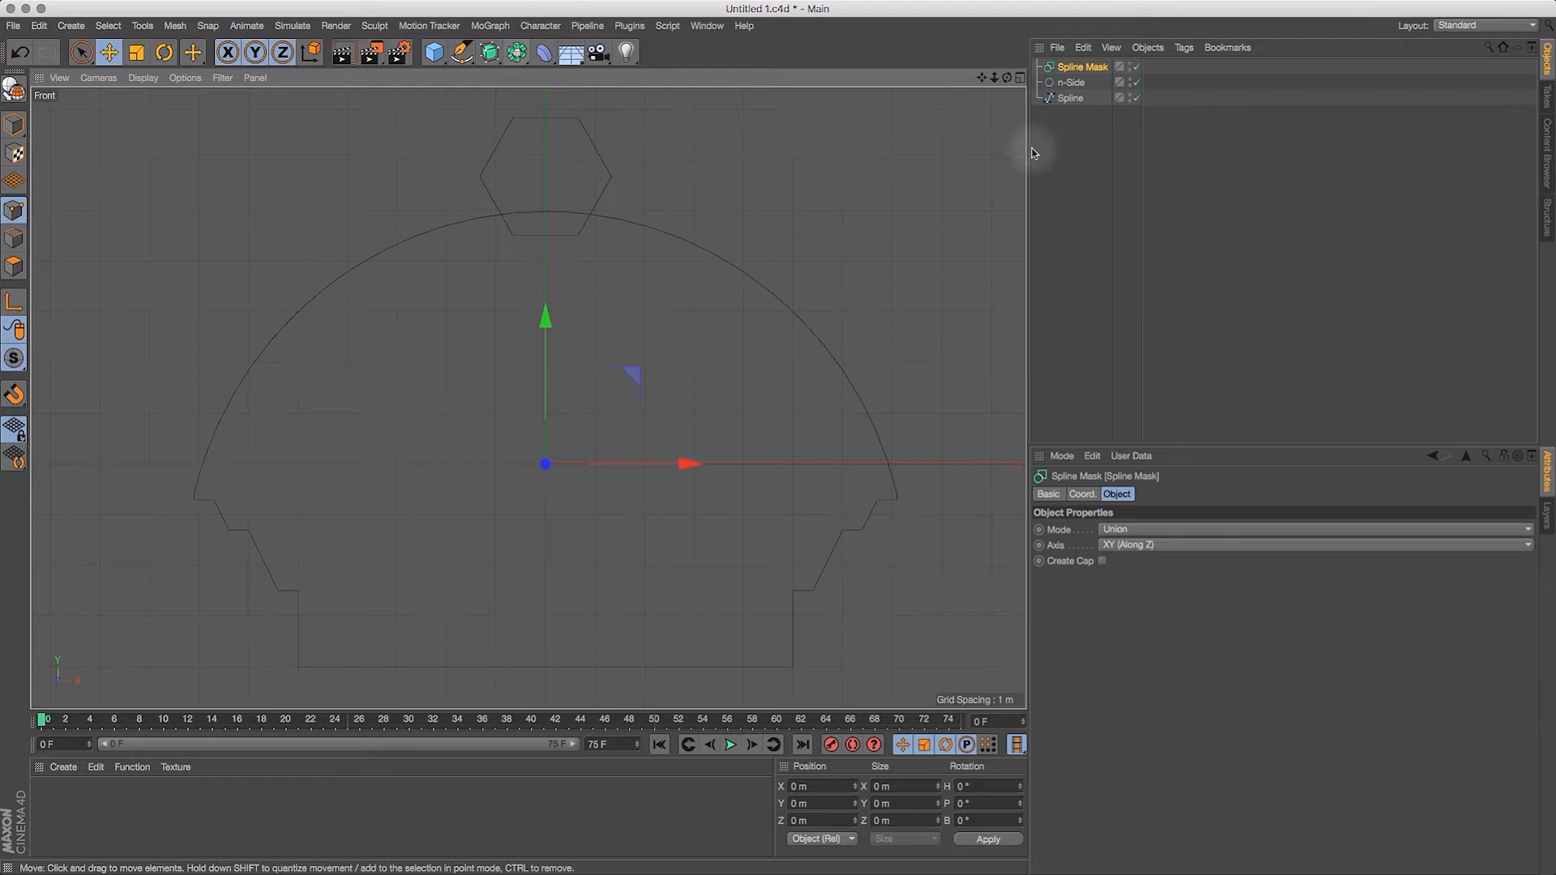
{"action": "left_click_drag", "start_coordinate": [1070, 98], "coordinate": [1081, 69]}
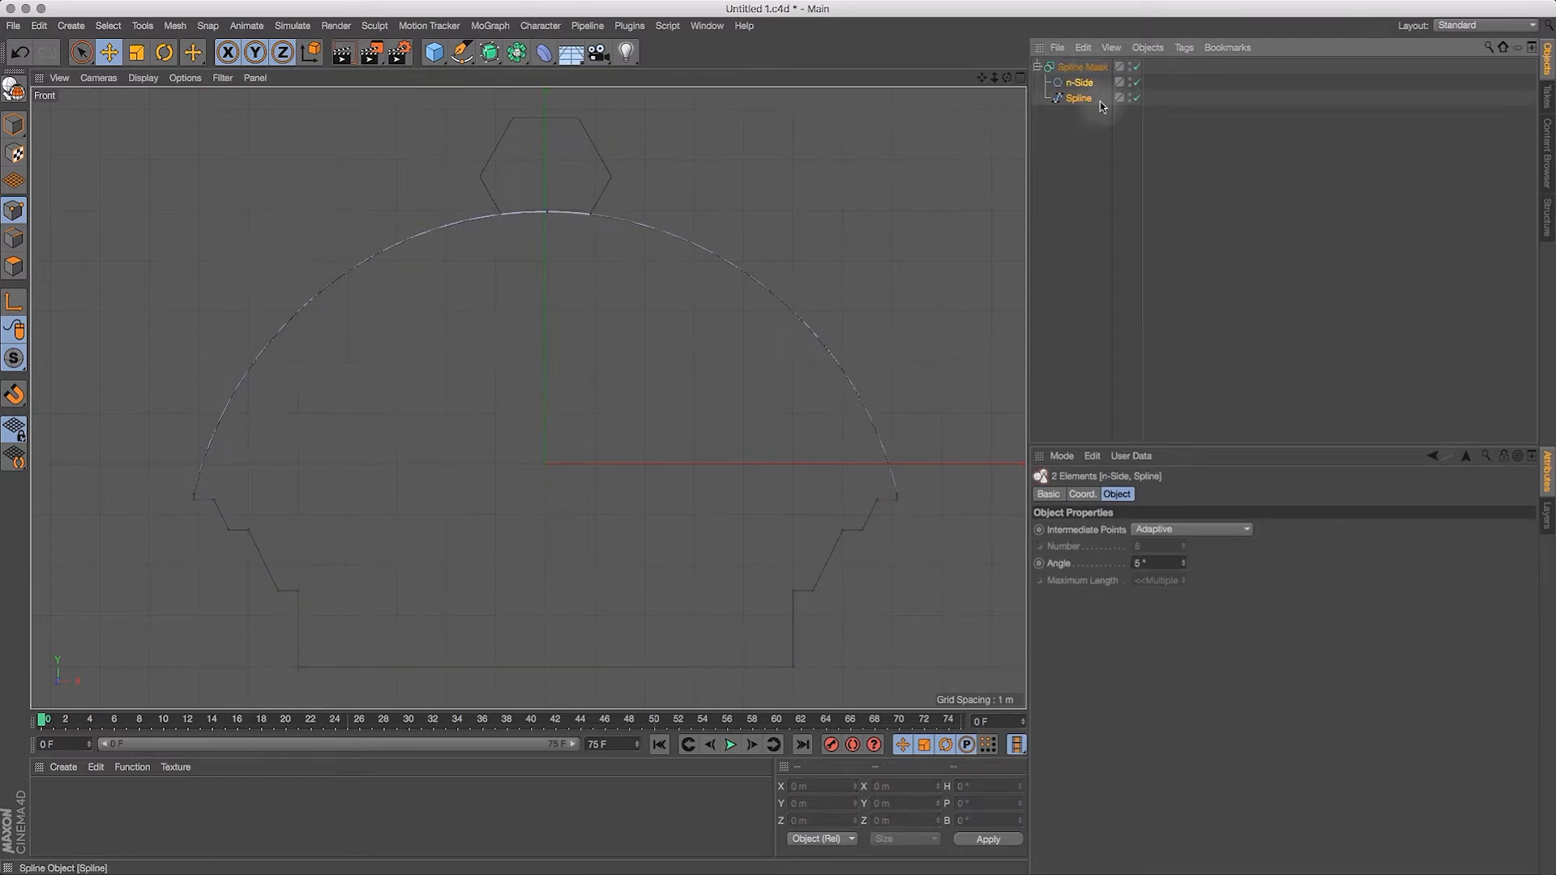
{"action": "left_click", "coordinate": [1078, 69]}
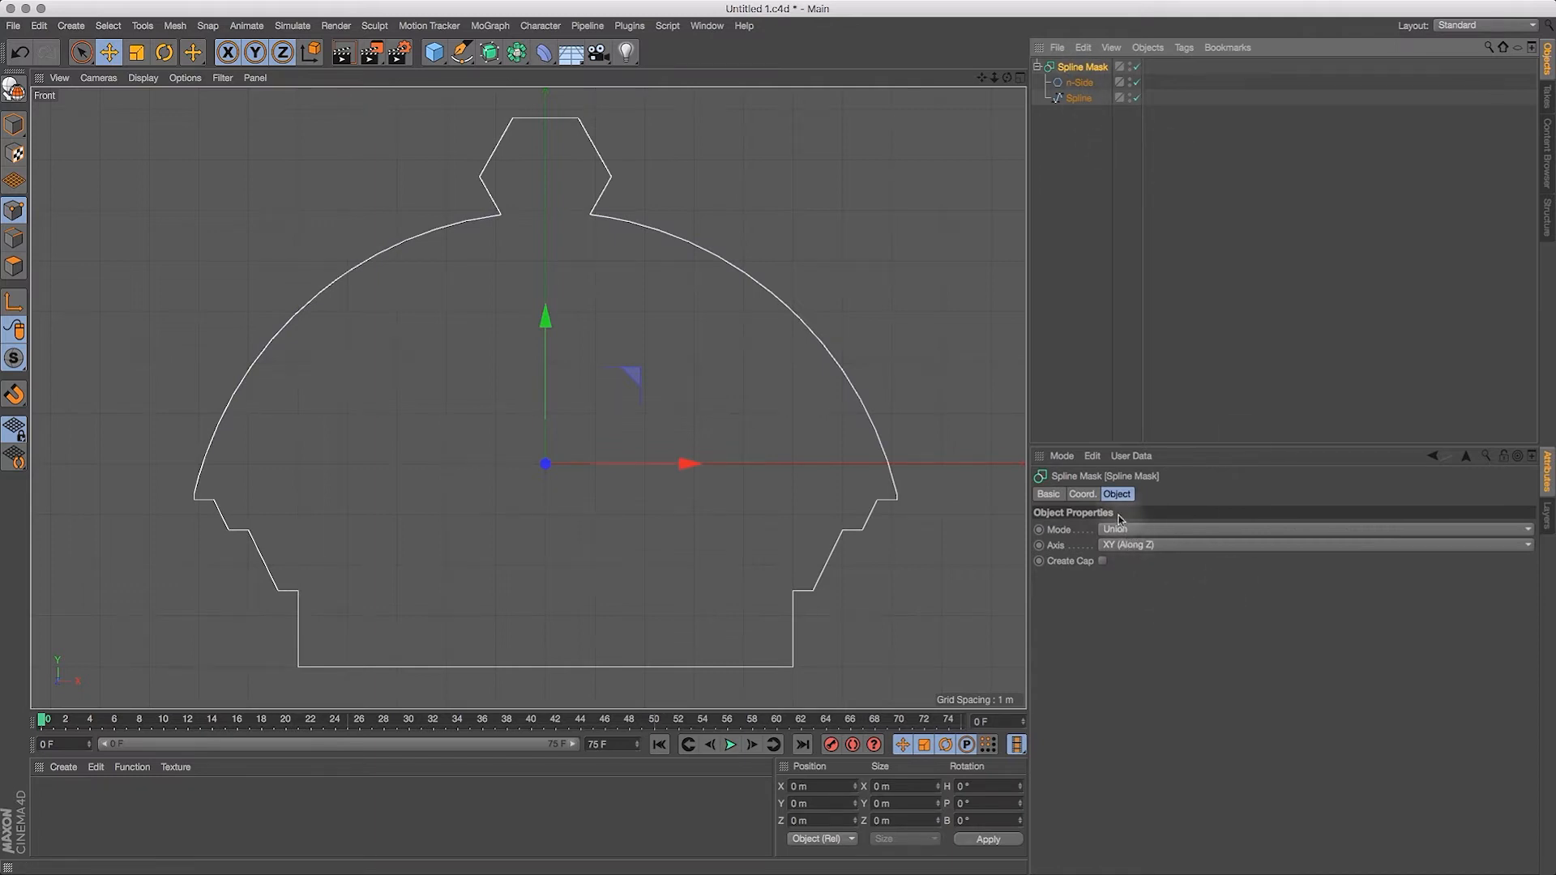
Step: Set the Spline Mask mode to A subtract B and place the Spline above the n-Side inside it
{"action": "left_click", "coordinate": [1132, 533]}
{"action": "left_click", "coordinate": [1146, 558]}
{"action": "left_click", "coordinate": [1080, 98]}
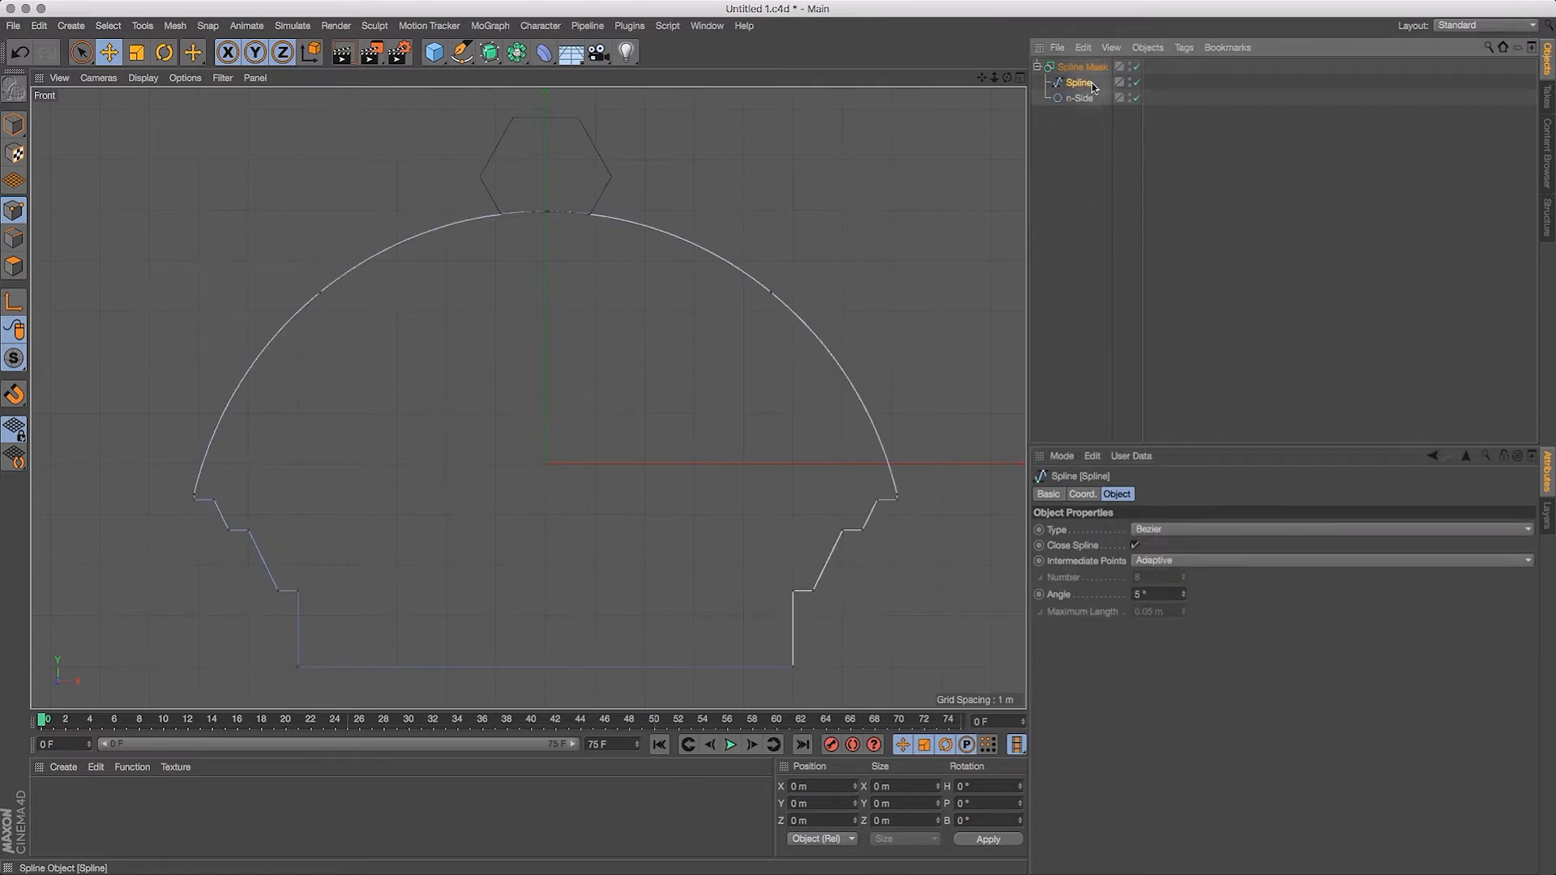
{"action": "left_click", "coordinate": [1077, 131]}
{"action": "left_click", "coordinate": [1079, 99]}
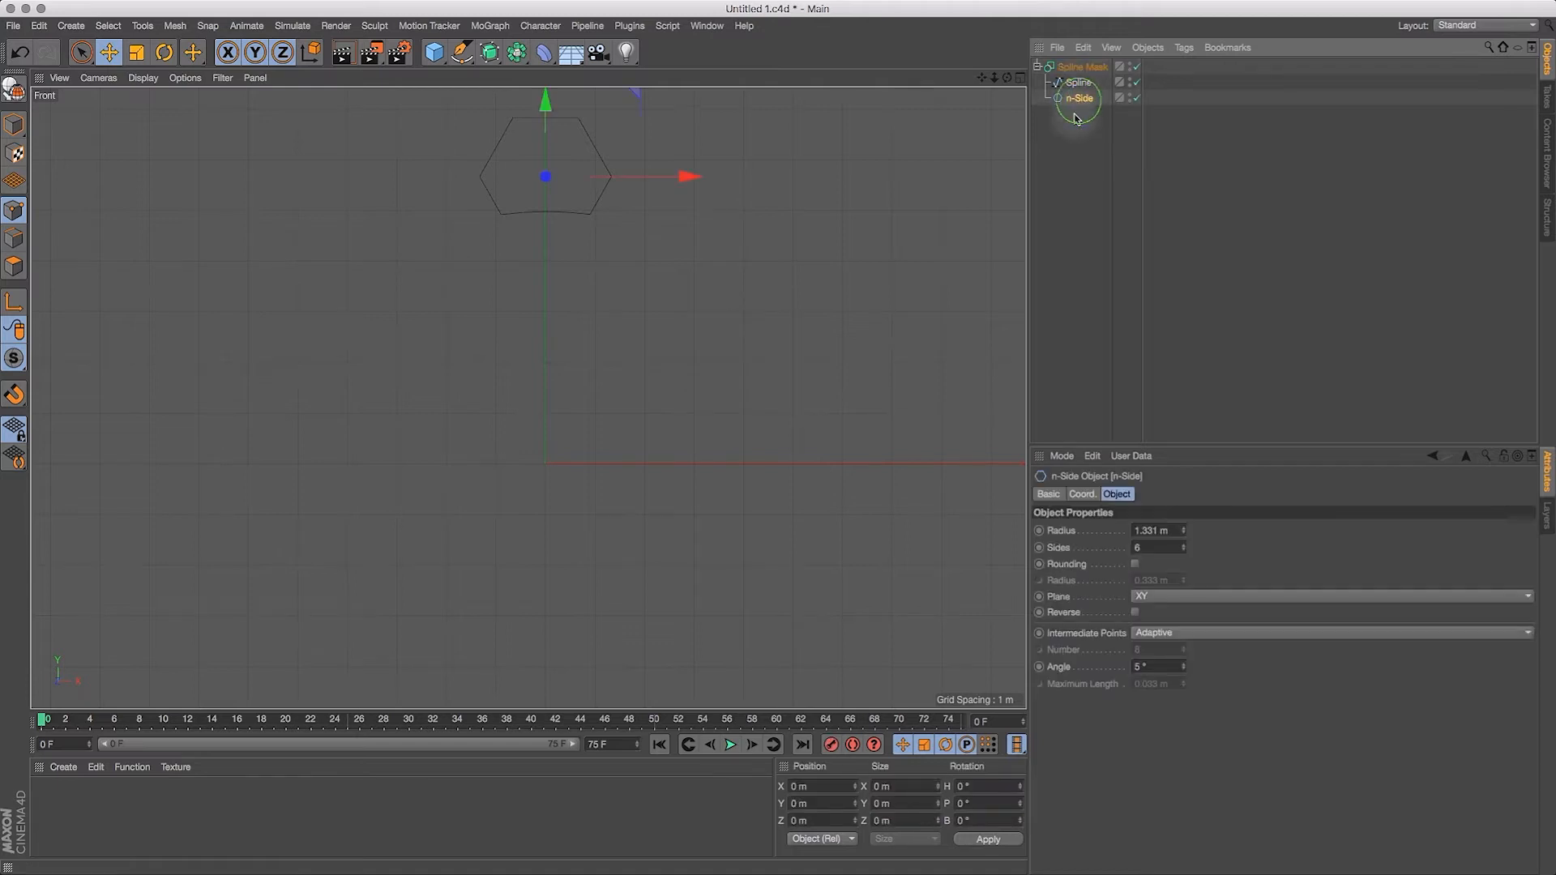
{"action": "left_click", "coordinate": [1084, 69]}
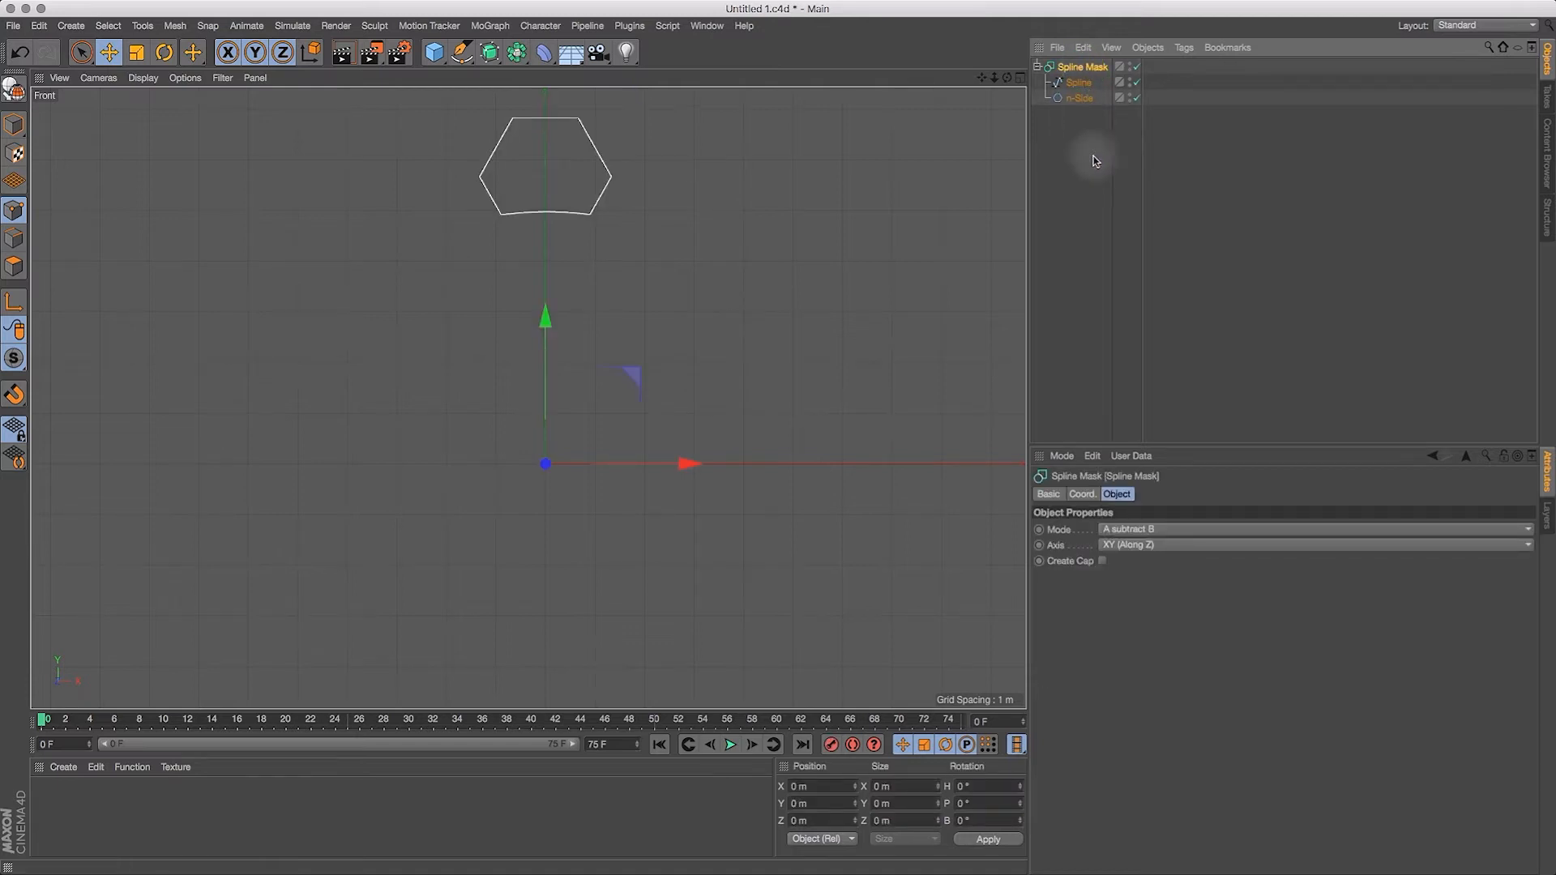
{"action": "mouse_move", "coordinate": [1086, 85]}
{"action": "left_mouse_down"}
{"action": "mouse_move", "coordinate": [1100, 73]}
{"action": "mouse_move", "coordinate": [1086, 76]}
{"action": "left_mouse_up"}
{"action": "left_click", "coordinate": [1083, 66]}
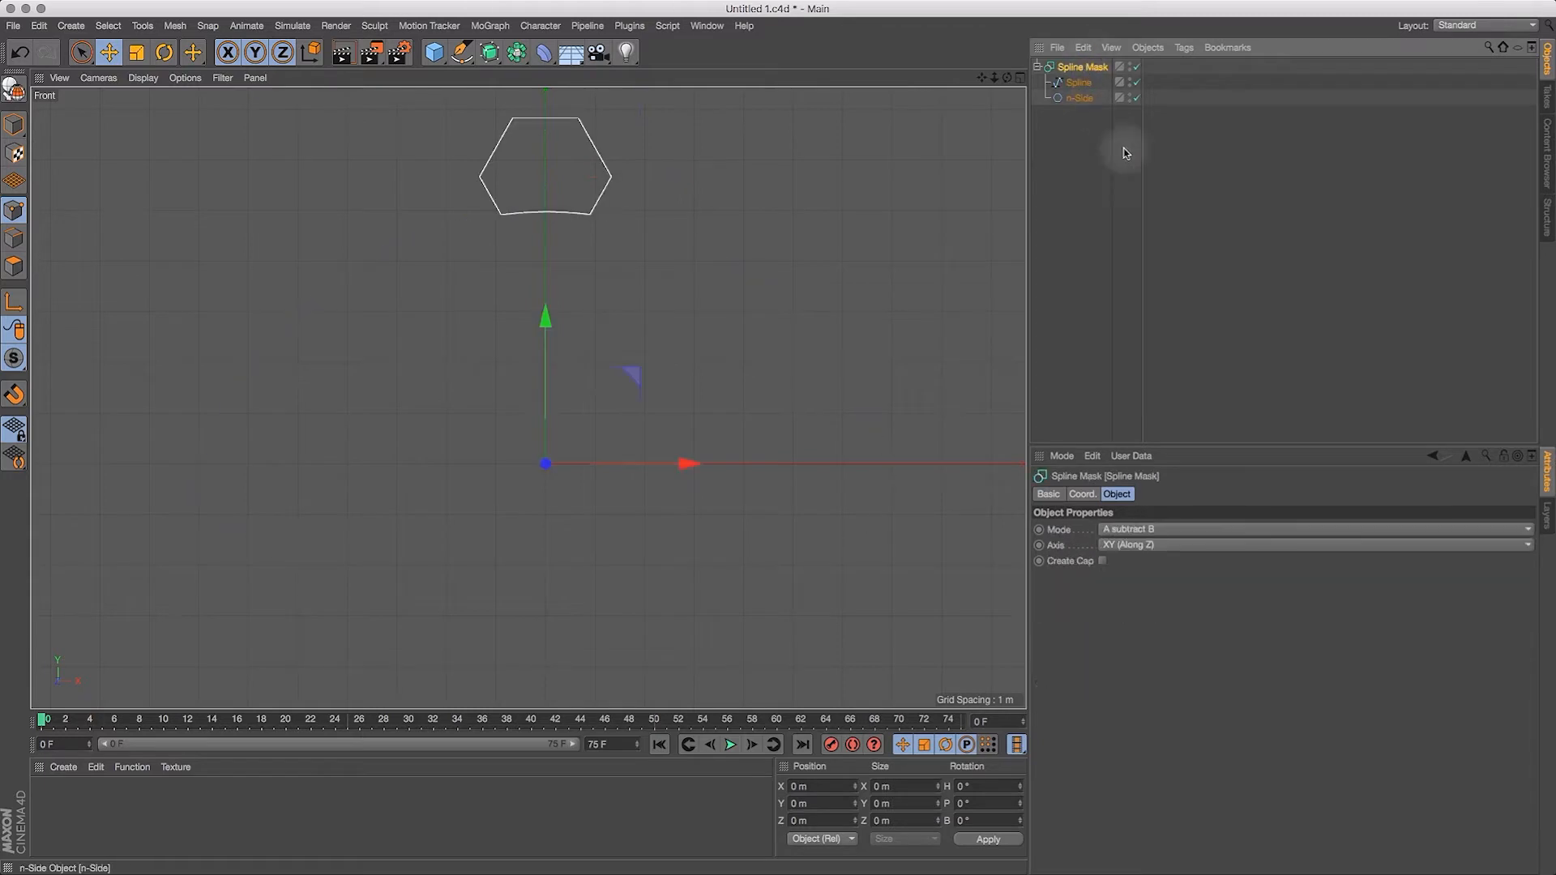
Step: Refresh the Spline Mask's subtraction by switching its axis to XZ (Along Y) and back to XY (Along Z)
{"action": "left_click", "coordinate": [1143, 548]}
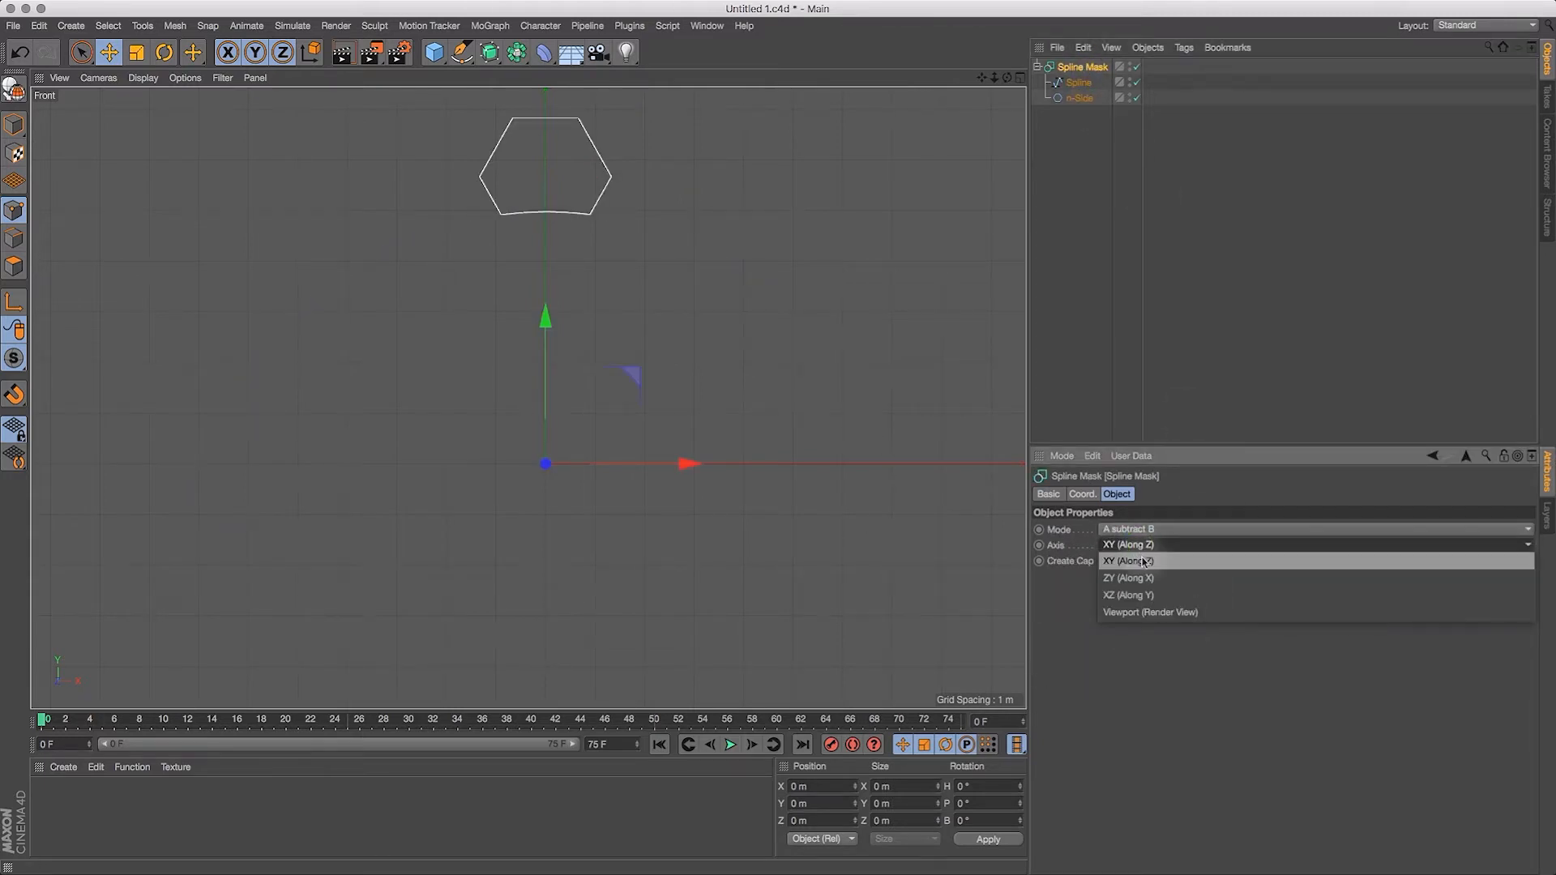
{"action": "left_click", "coordinate": [1138, 597]}
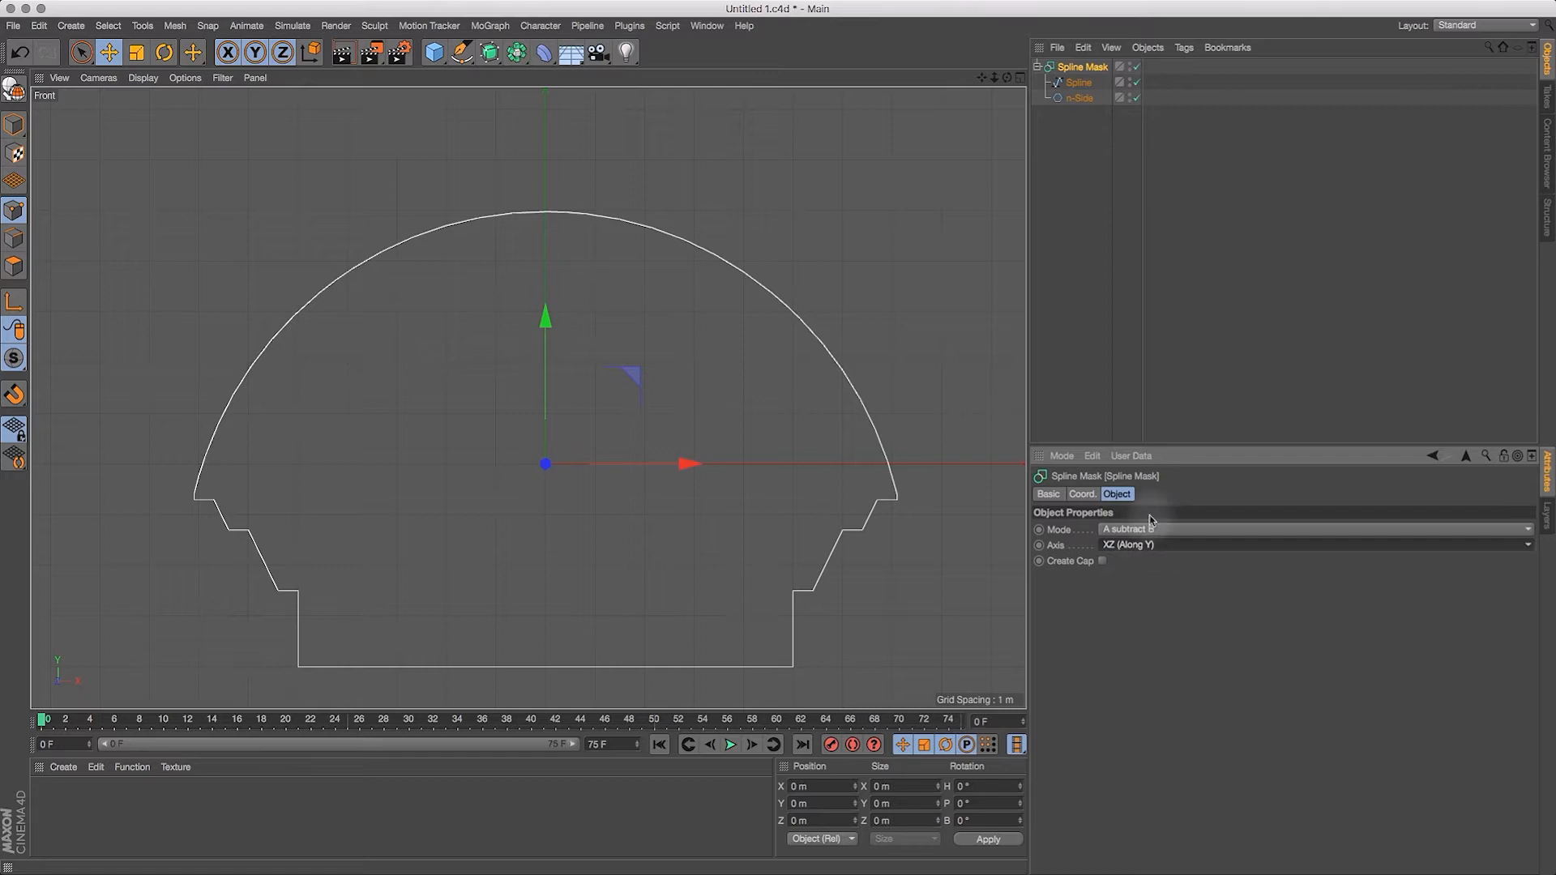
{"action": "left_click", "coordinate": [1080, 85]}
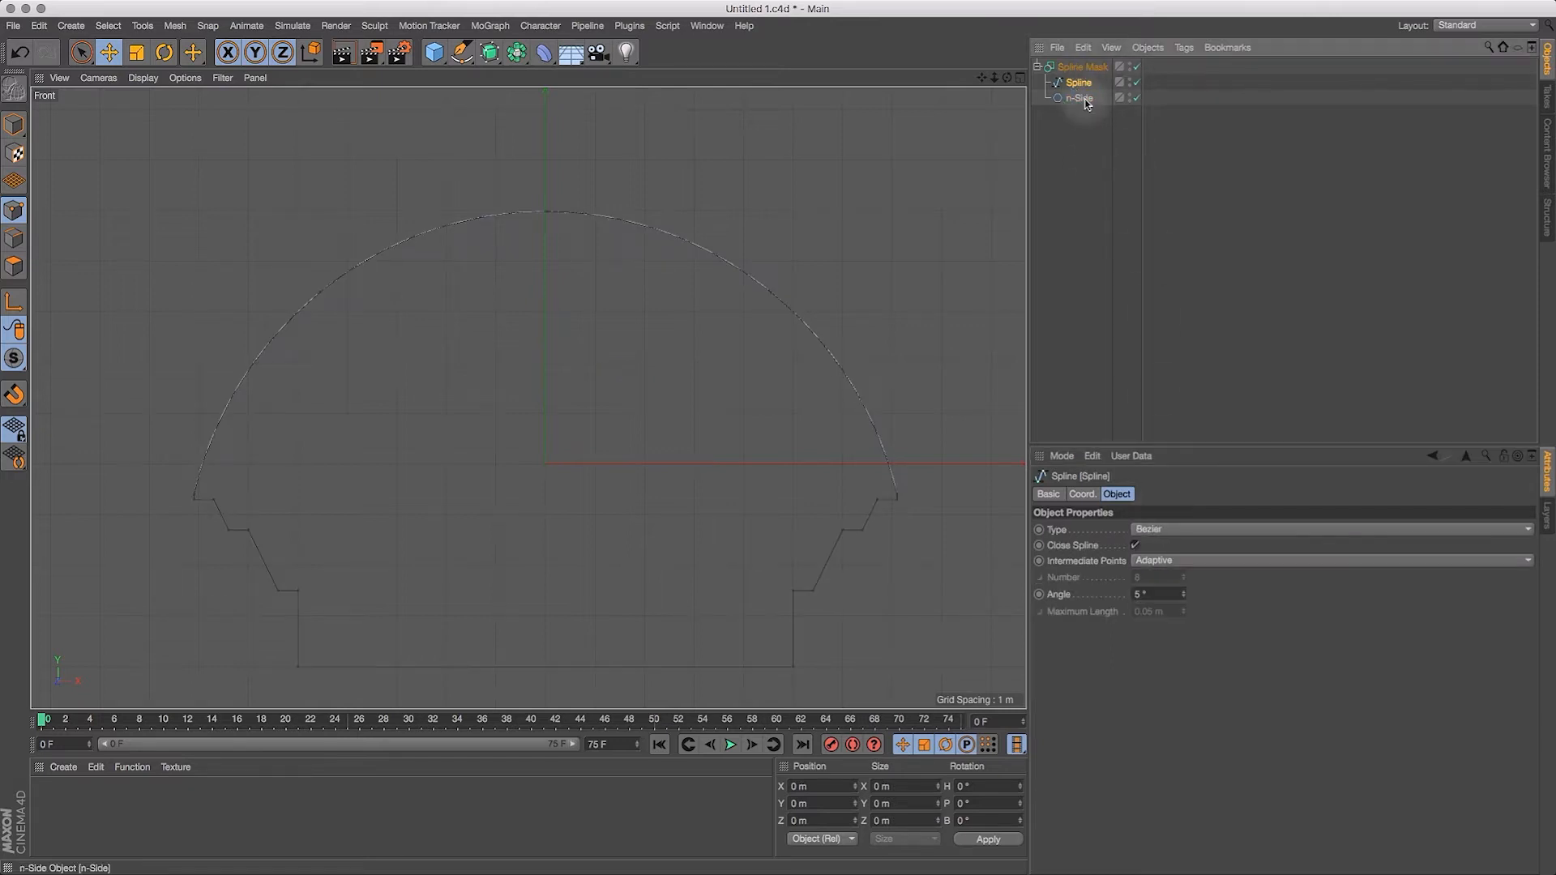
{"action": "left_click", "coordinate": [1082, 99]}
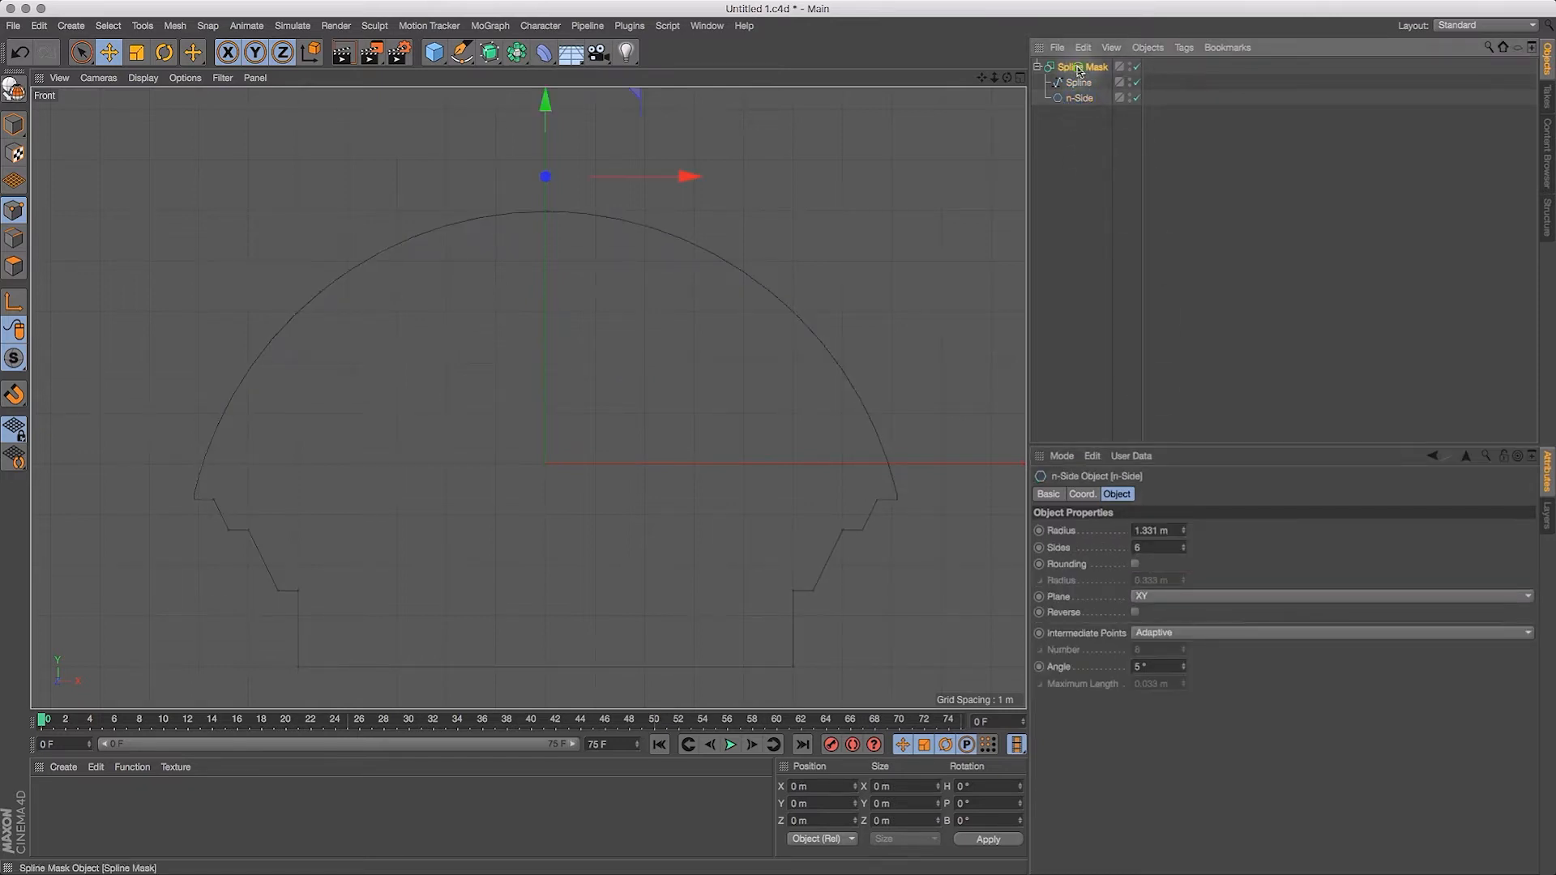
{"action": "left_click", "coordinate": [1079, 69]}
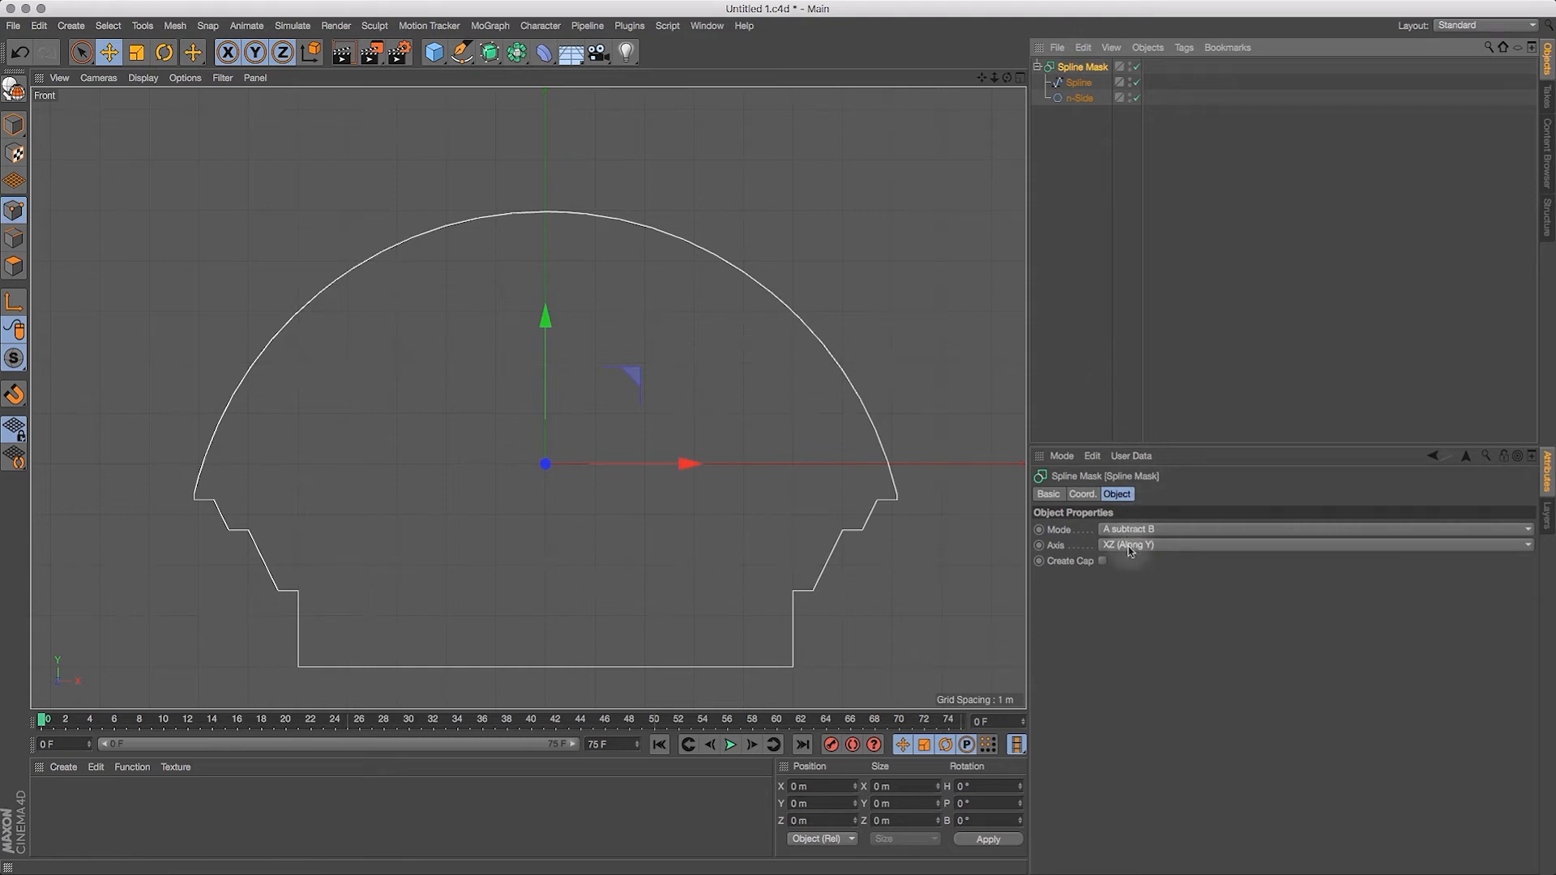
{"action": "left_click", "coordinate": [1128, 547]}
{"action": "left_click", "coordinate": [1125, 567]}
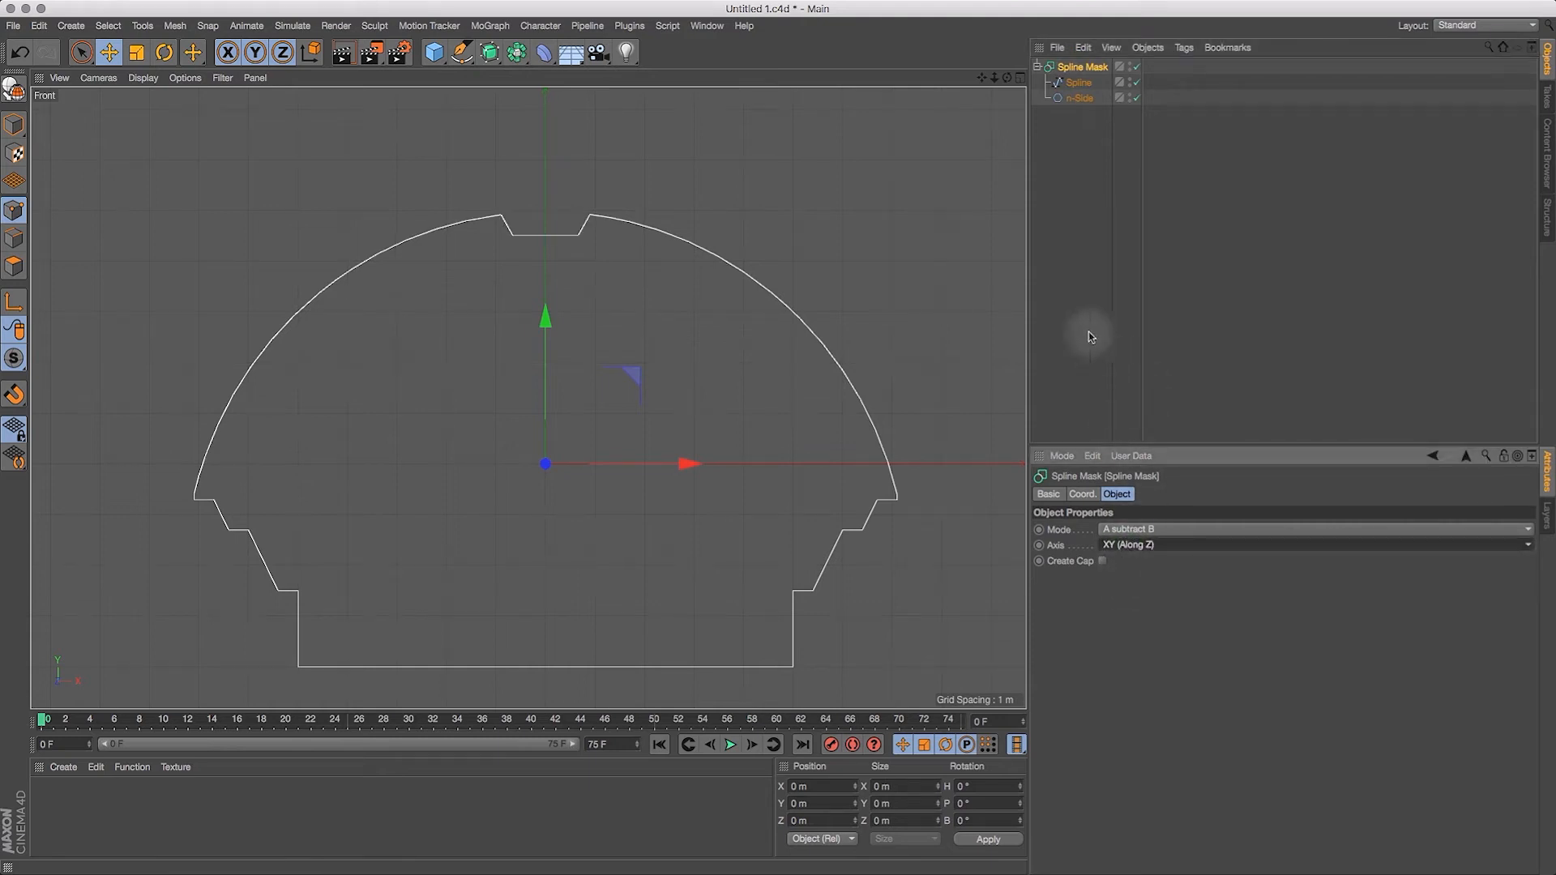
{"action": "left_click", "coordinate": [1064, 71]}
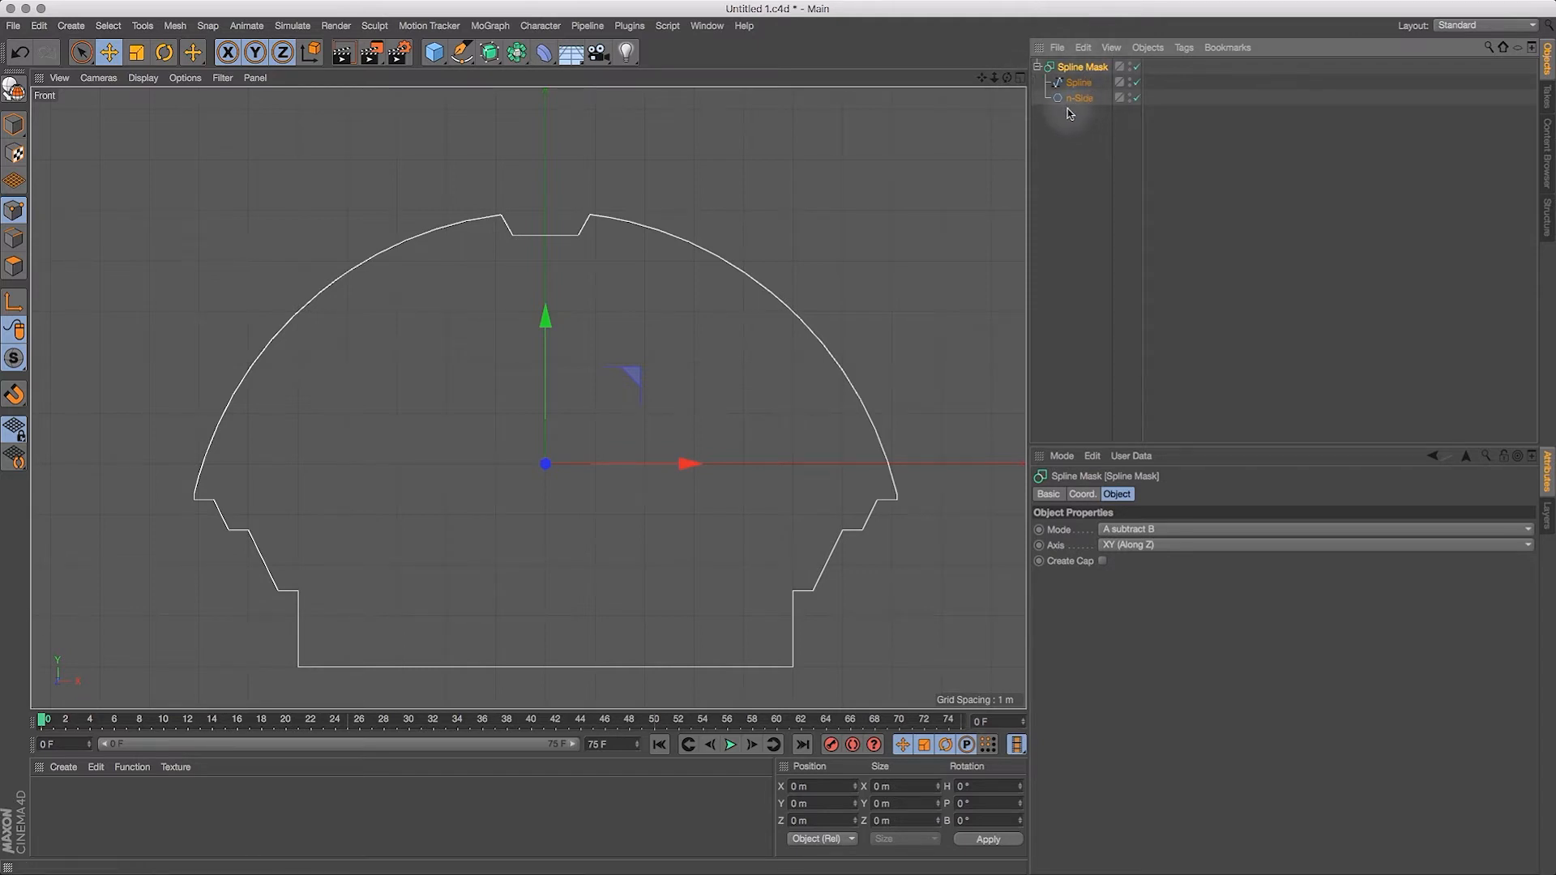
Step: Select the Spline Mask with both child splines and convert it with Current State to Object
{"action": "mouse_move", "coordinate": [982, 79]}
{"action": "left_mouse_down"}
{"action": "mouse_move", "coordinate": [980, 40]}
{"action": "mouse_move", "coordinate": [1000, 76]}
{"action": "mouse_move", "coordinate": [976, 83]}
{"action": "left_mouse_up"}
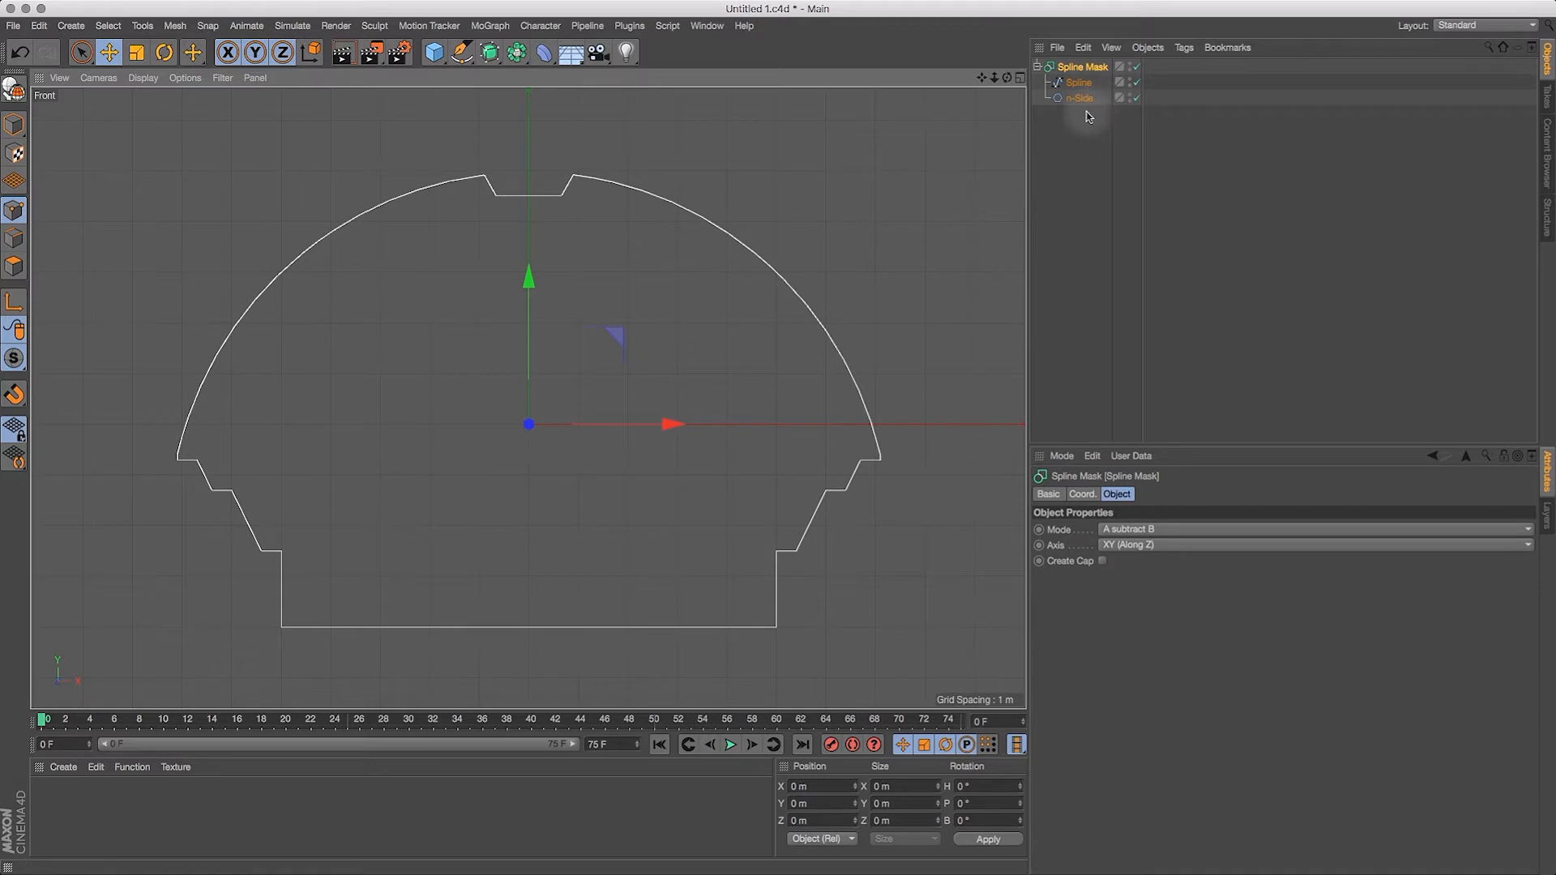
{"action": "left_click_drag", "start_coordinate": [1080, 122], "coordinate": [1065, 57]}
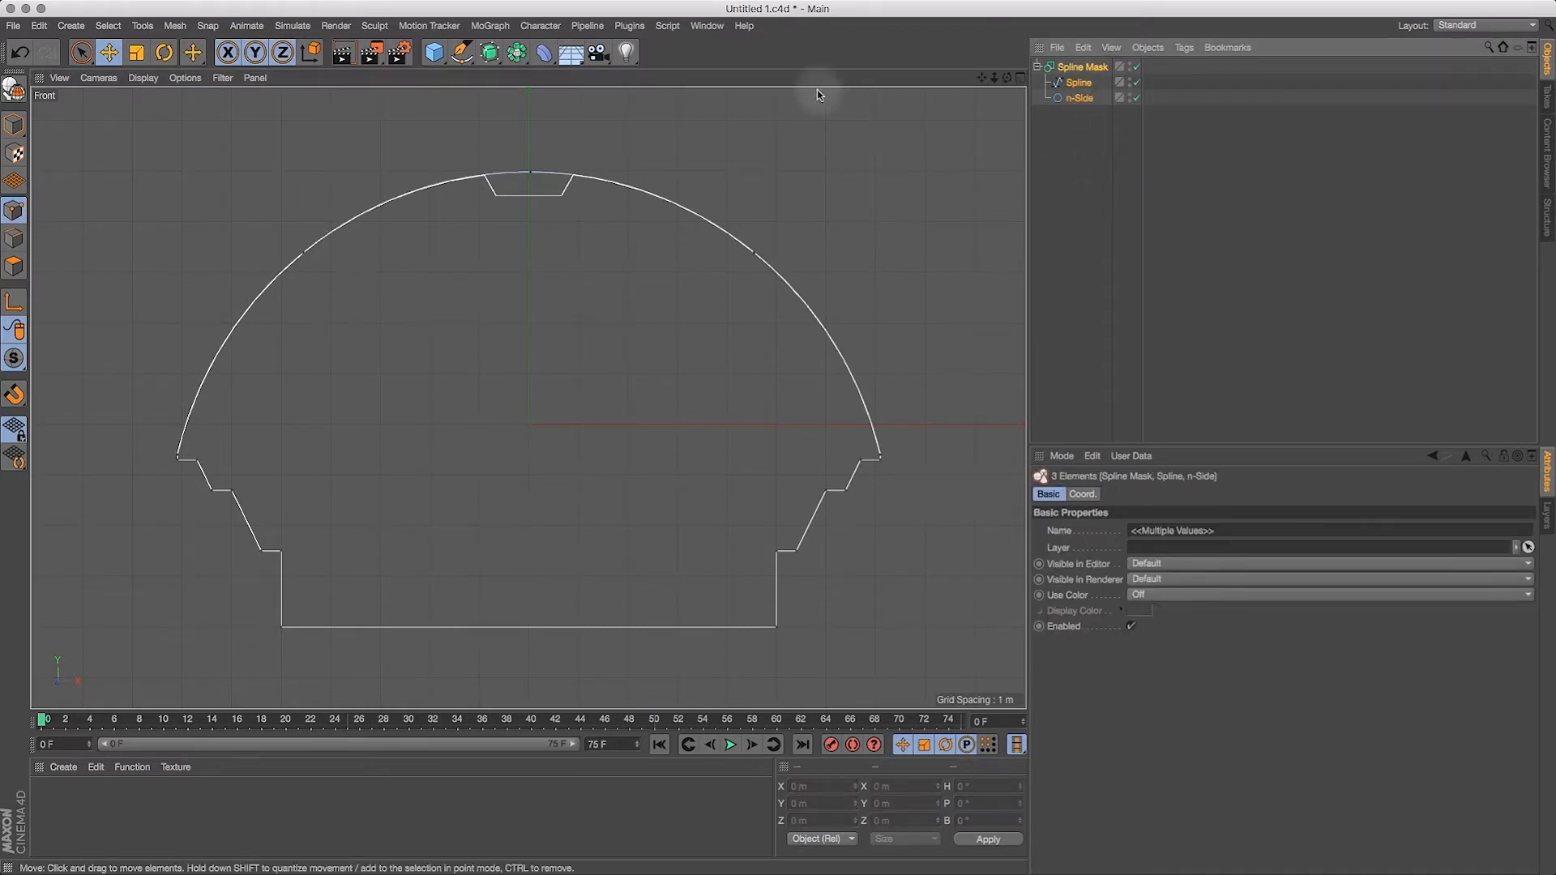
{"action": "left_click", "coordinate": [1148, 48]}
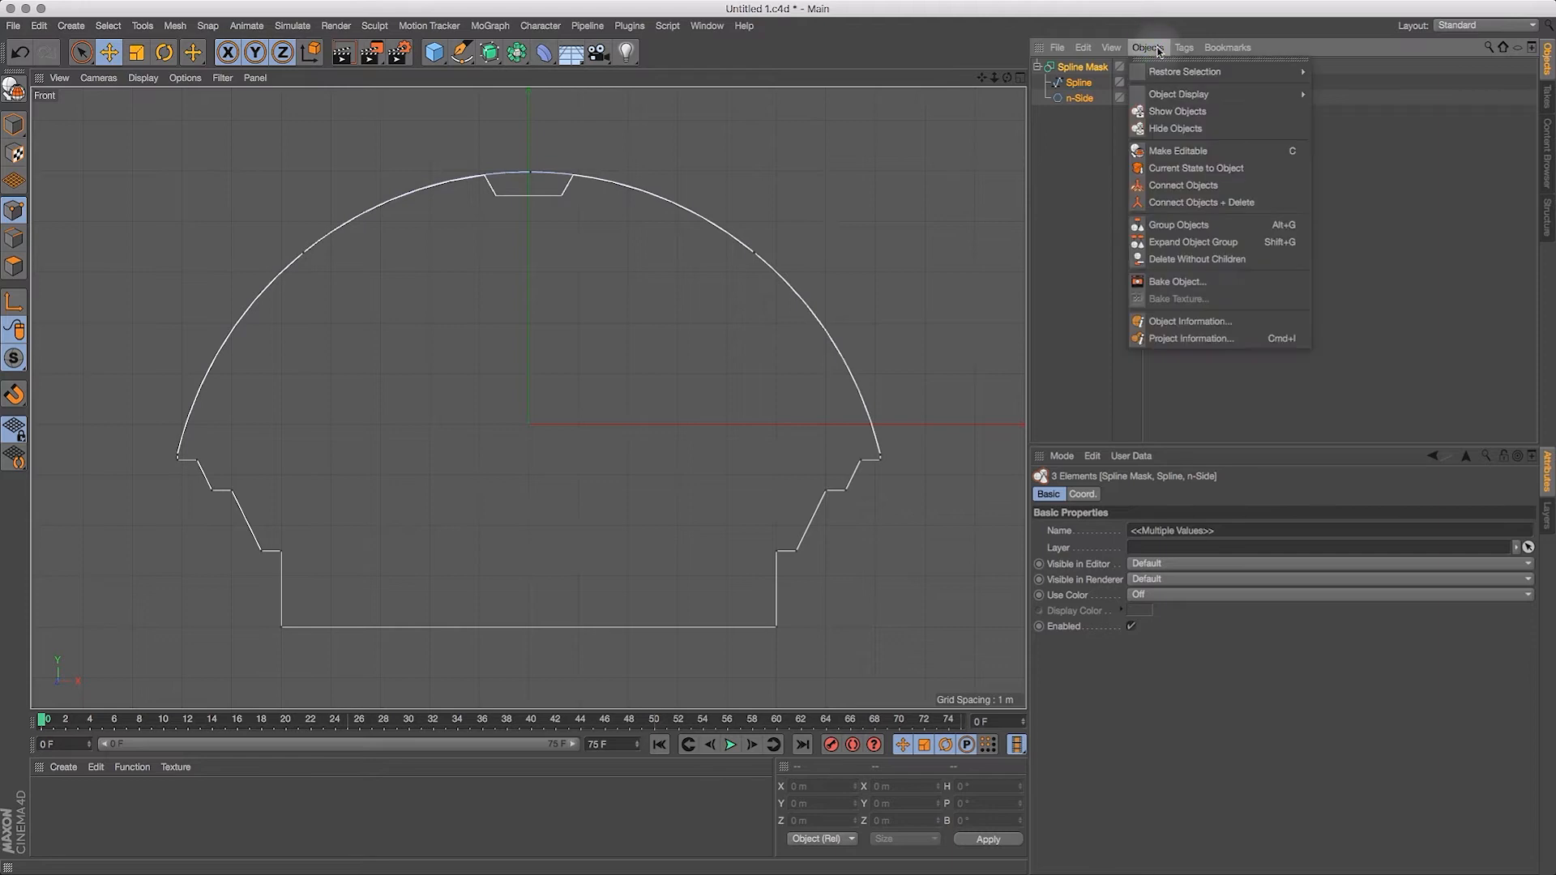
{"action": "left_click", "coordinate": [1194, 169]}
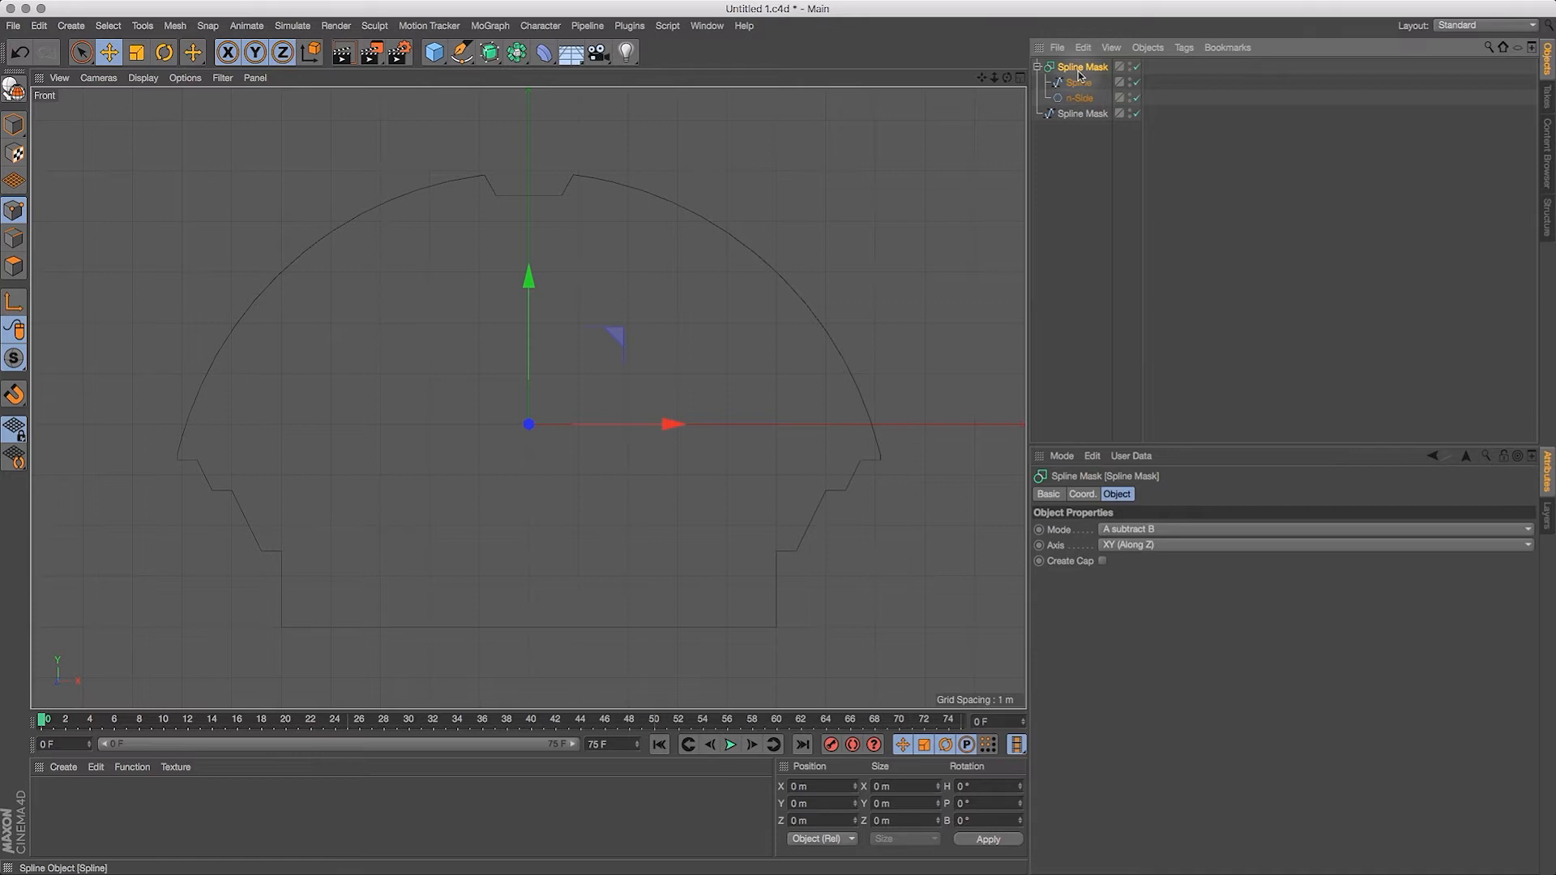
Step: Reorder the original Spline Mask beneath the converted spline and disable the mask and both of its child splines
{"action": "left_click_drag", "start_coordinate": [1074, 73], "coordinate": [1090, 150]}
{"action": "left_click", "coordinate": [1136, 83]}
{"action": "left_click", "coordinate": [1137, 98]}
{"action": "left_click", "coordinate": [1138, 114]}
Step: Rename the converted spline as Habitat Profile
{"action": "left_click", "coordinate": [1085, 69]}
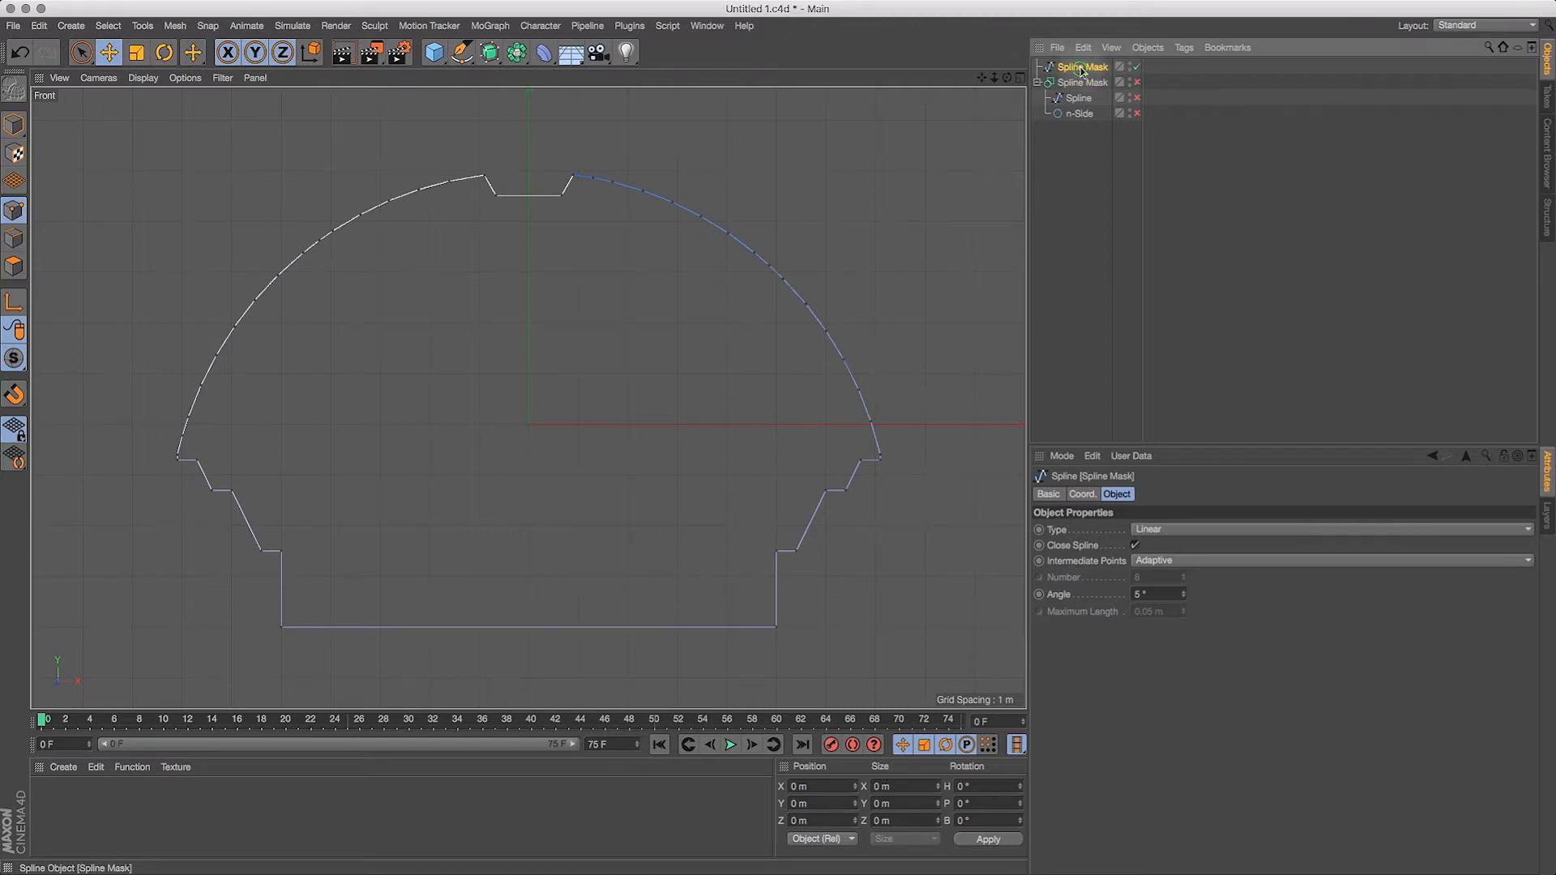
{"action": "double_click", "coordinate": [1082, 68]}
{"action": "type", "text": "Habitat Profile"}
{"action": "key", "text": "Return"}
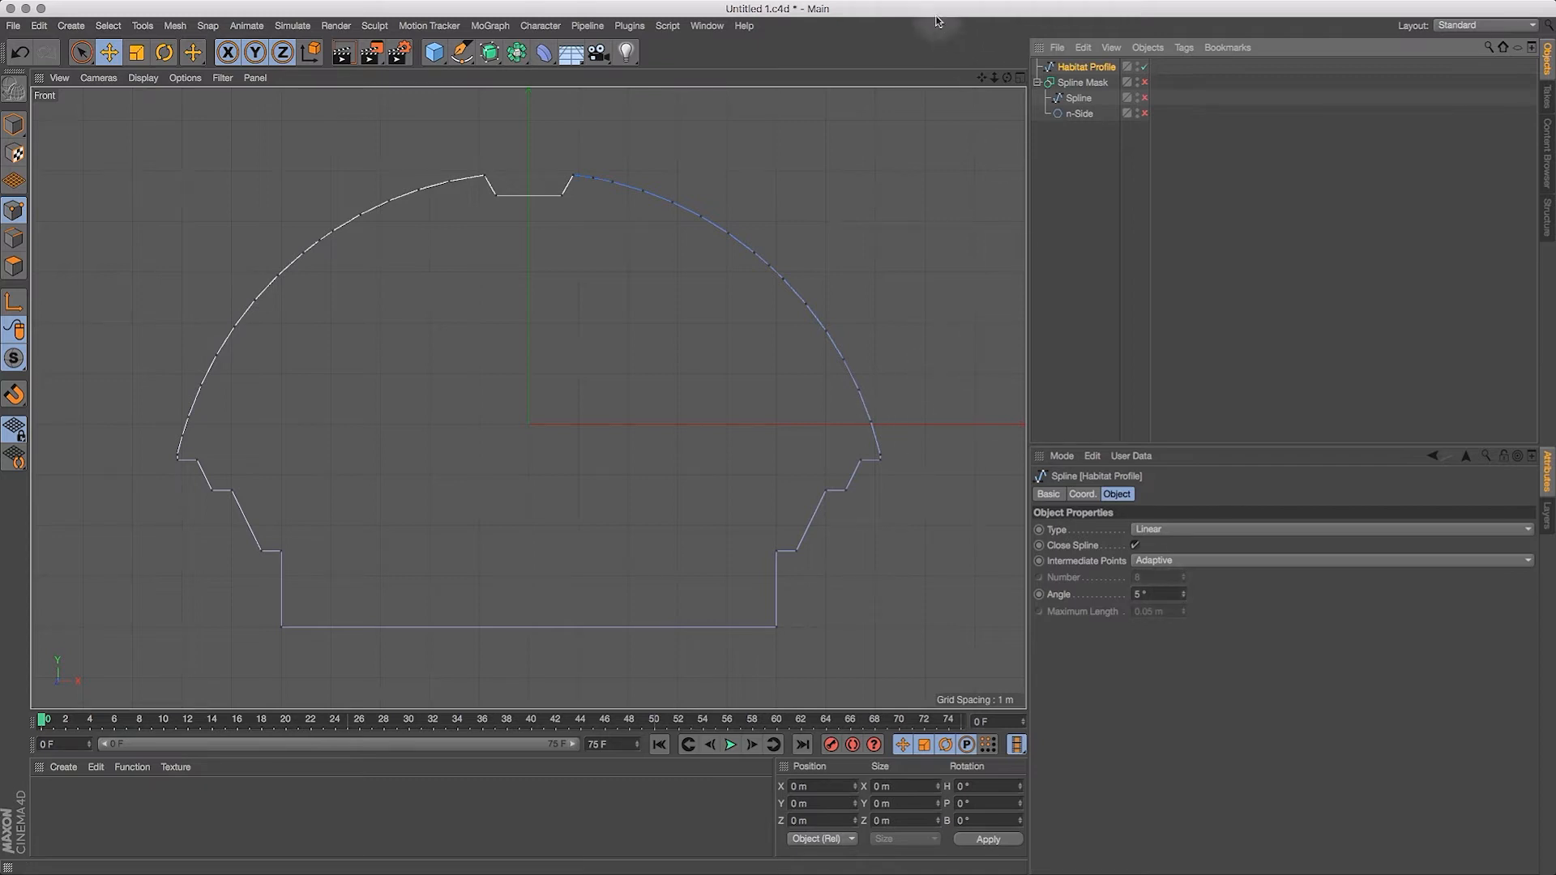
Step: Try to smooth the Habitat Profile's dome by setting its adaptive angle to 1° and its spline type to Bezier
{"action": "left_click_drag", "start_coordinate": [981, 77], "coordinate": [1151, 62]}
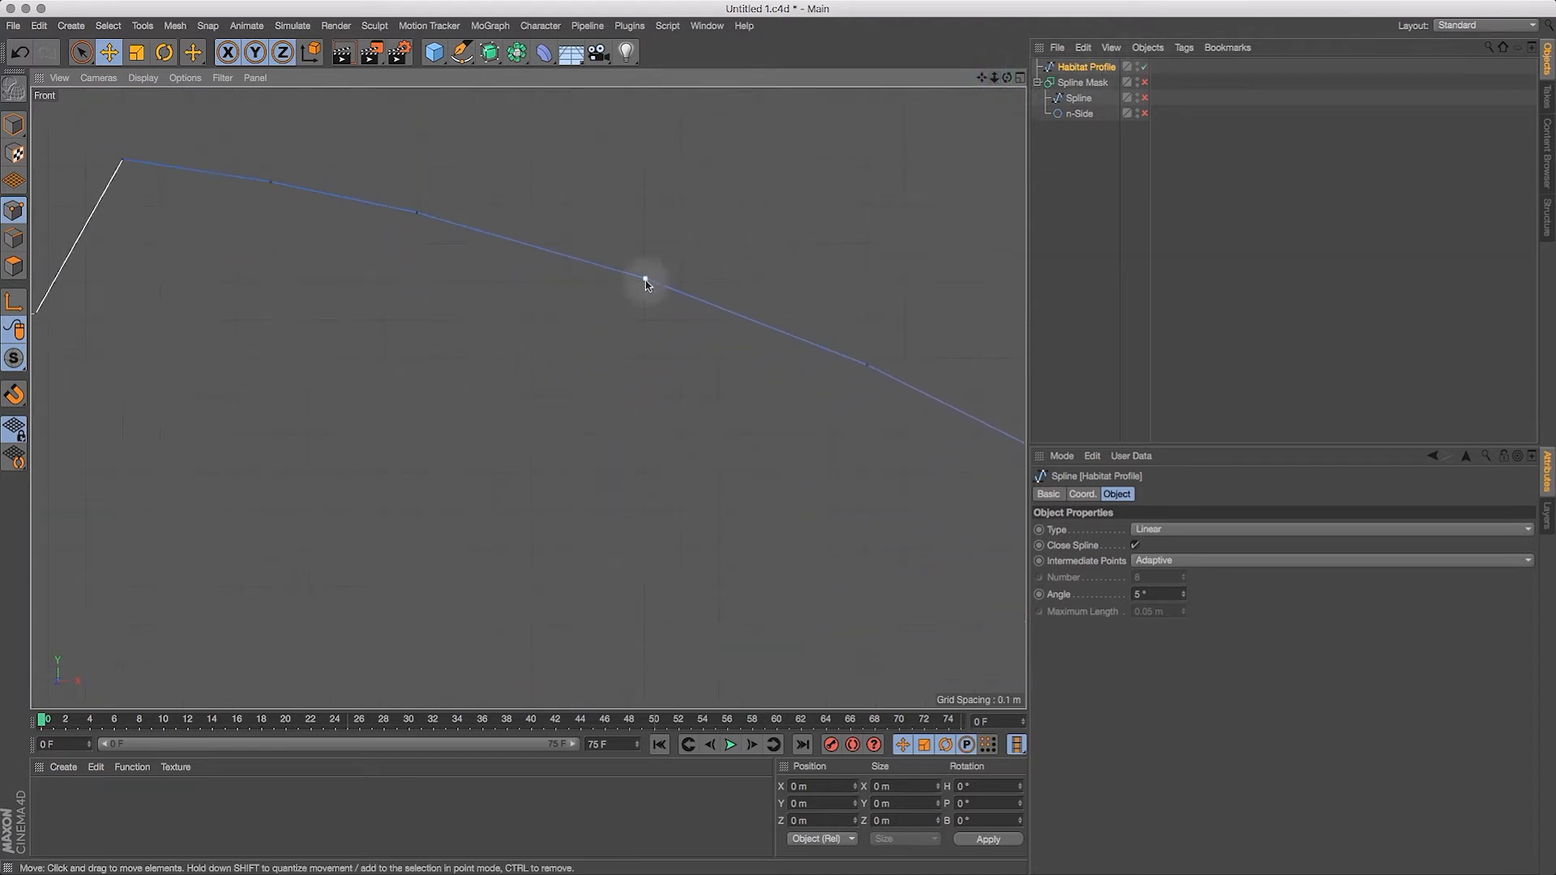
{"action": "left_click", "coordinate": [1155, 594]}
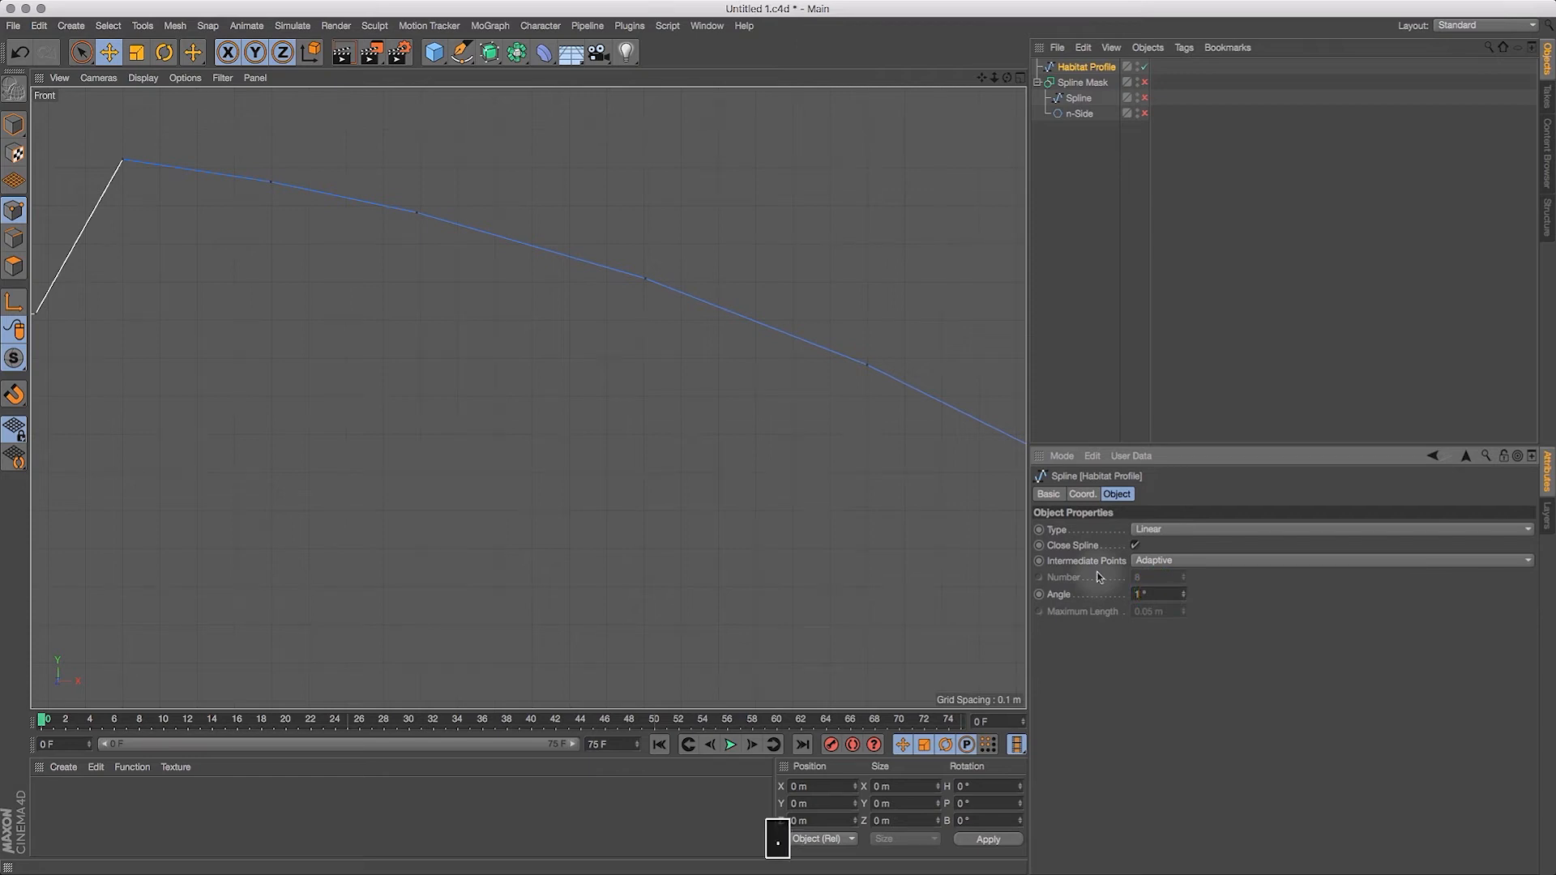
{"action": "left_click_drag", "start_coordinate": [995, 77], "coordinate": [920, 150]}
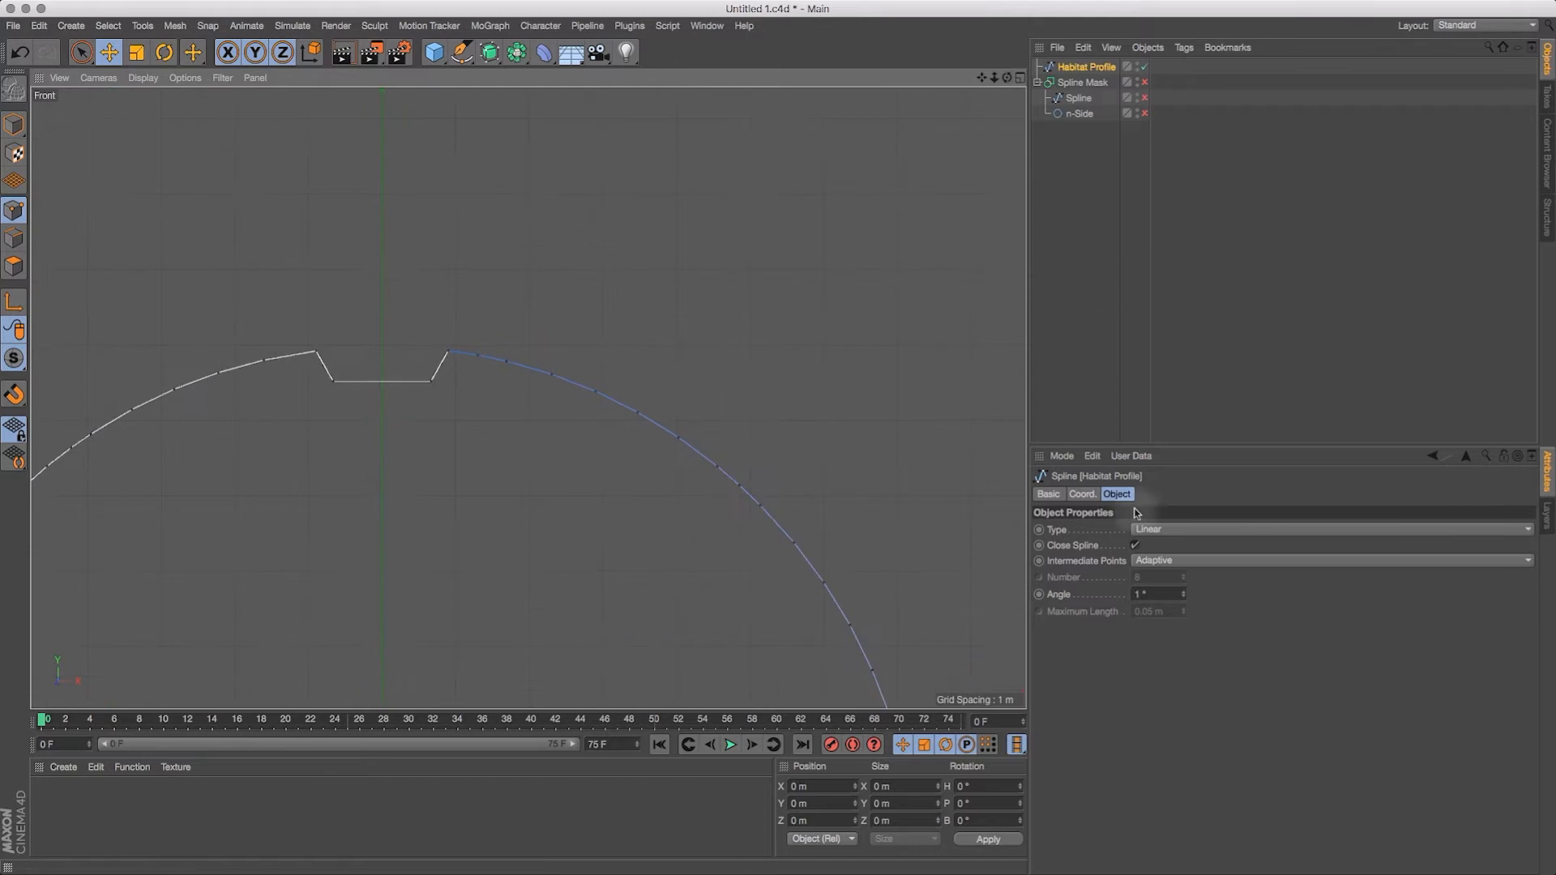
{"action": "left_click", "coordinate": [1156, 537]}
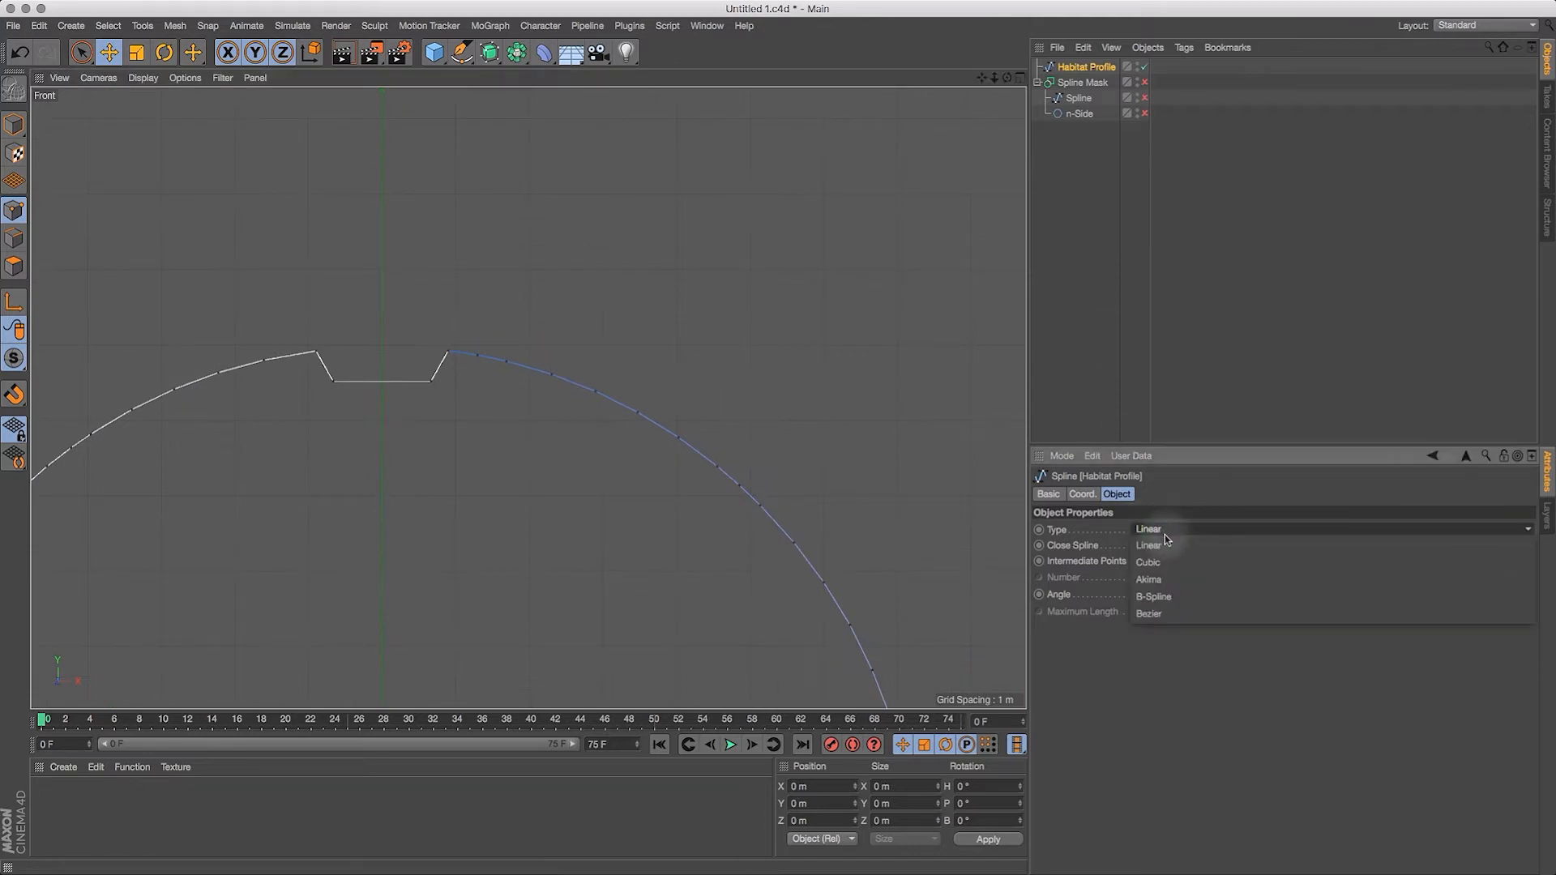
{"action": "left_click", "coordinate": [1168, 610]}
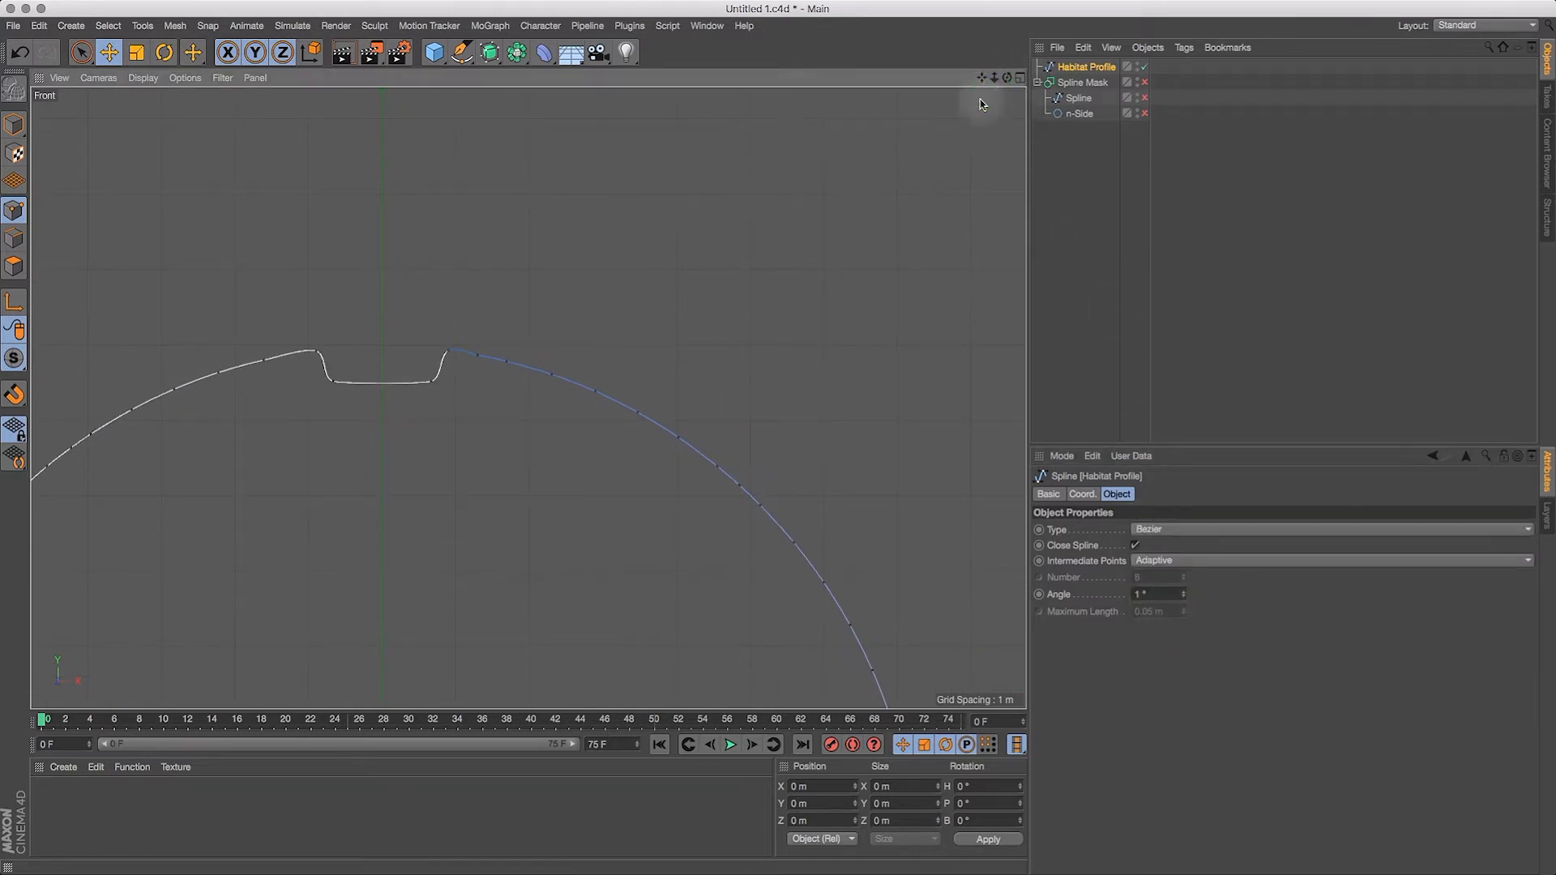
{"action": "left_click_drag", "start_coordinate": [982, 77], "coordinate": [1015, 5]}
{"action": "left_click_drag", "start_coordinate": [996, 79], "coordinate": [996, 128]}
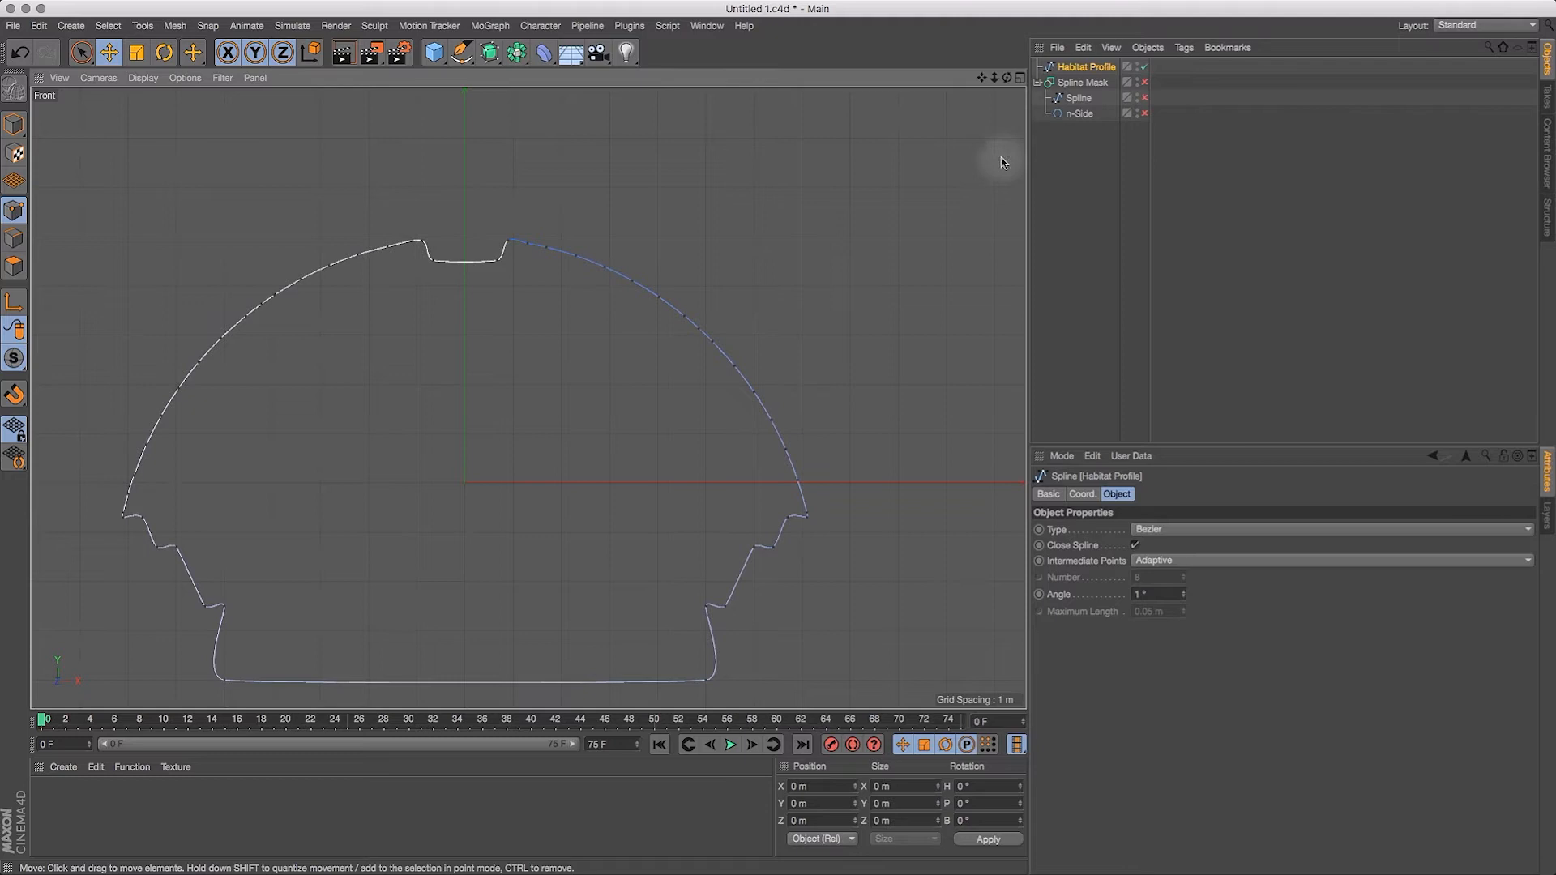
Step: Undo the smoothing, renaming, disabling and conversion, back to the live Spline Mask with its two child splines
{"action": "key", "text": "super+z"}
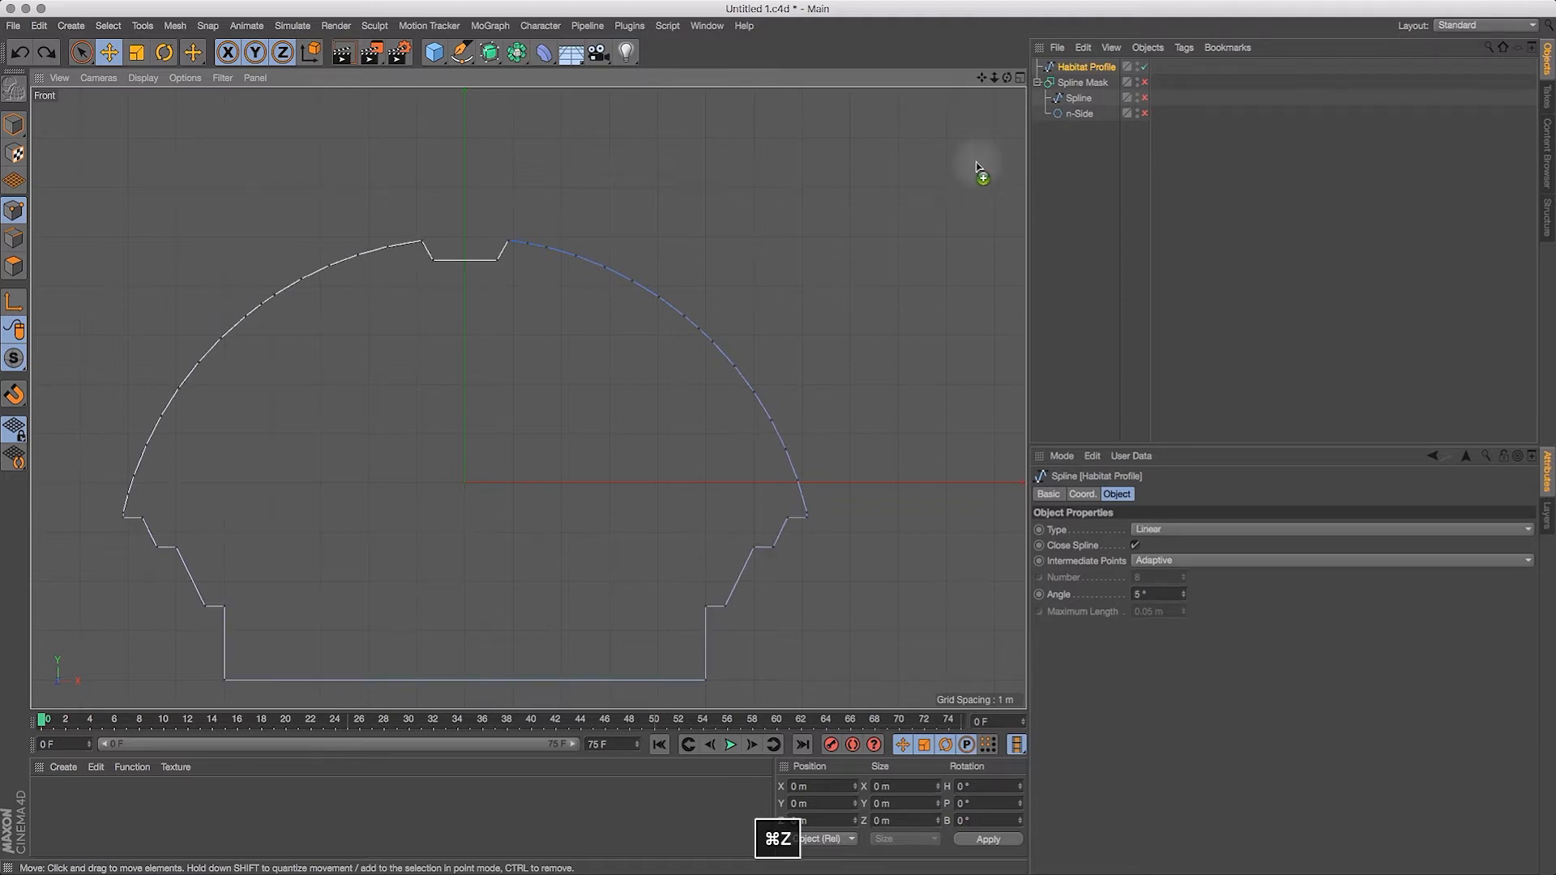
{"action": "key", "text": "super+z"}
{"action": "key", "text": "super+z"}
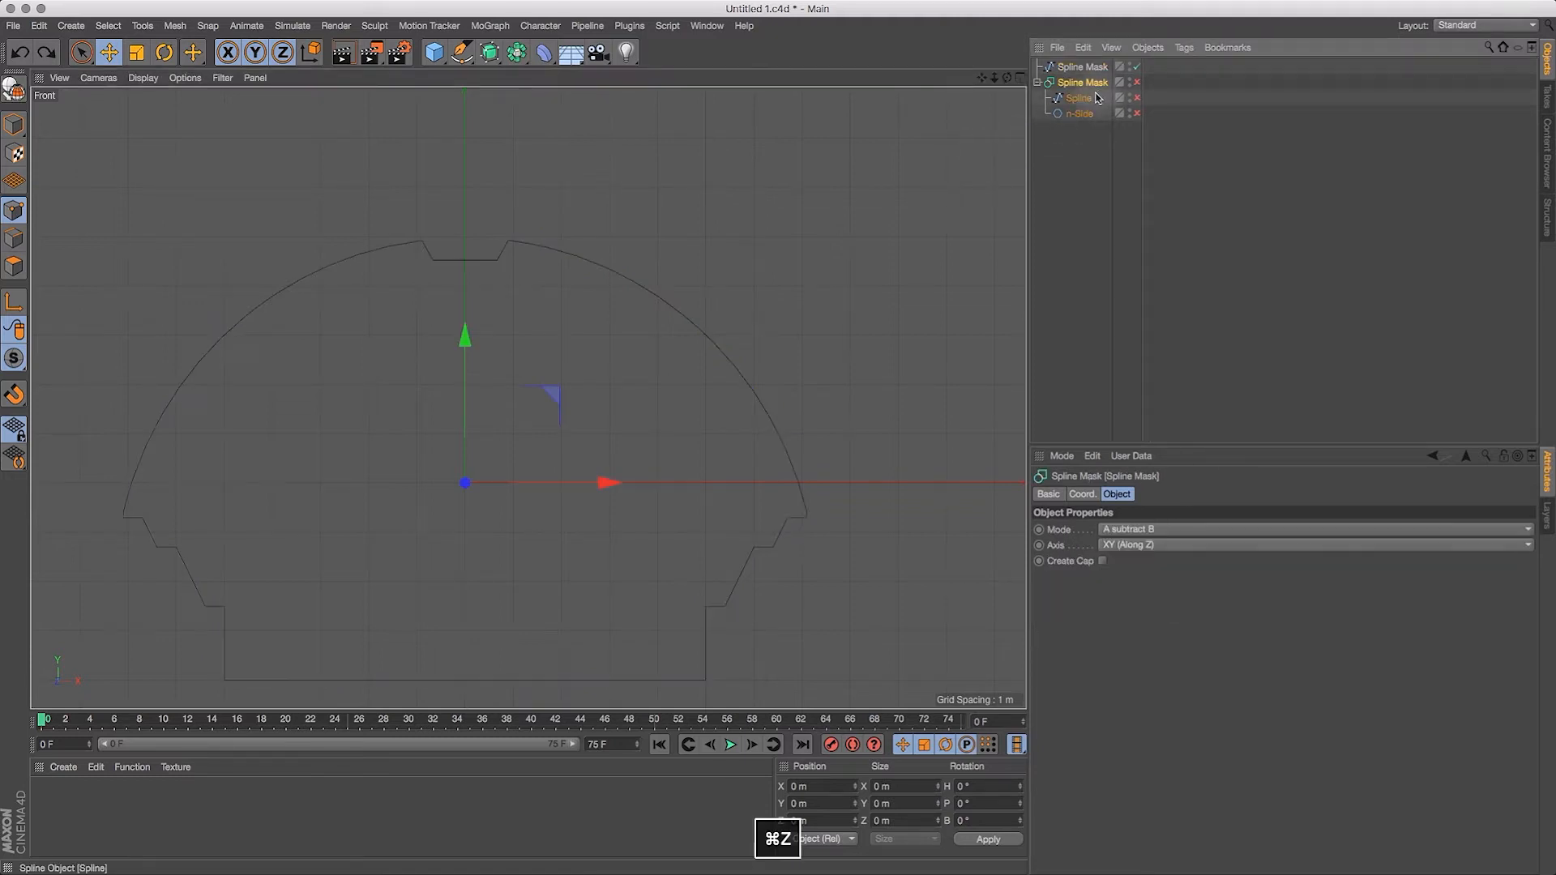
{"action": "key", "text": "super+z"}
{"action": "key", "text": "super+z"}
{"action": "key", "text": "super+z"}
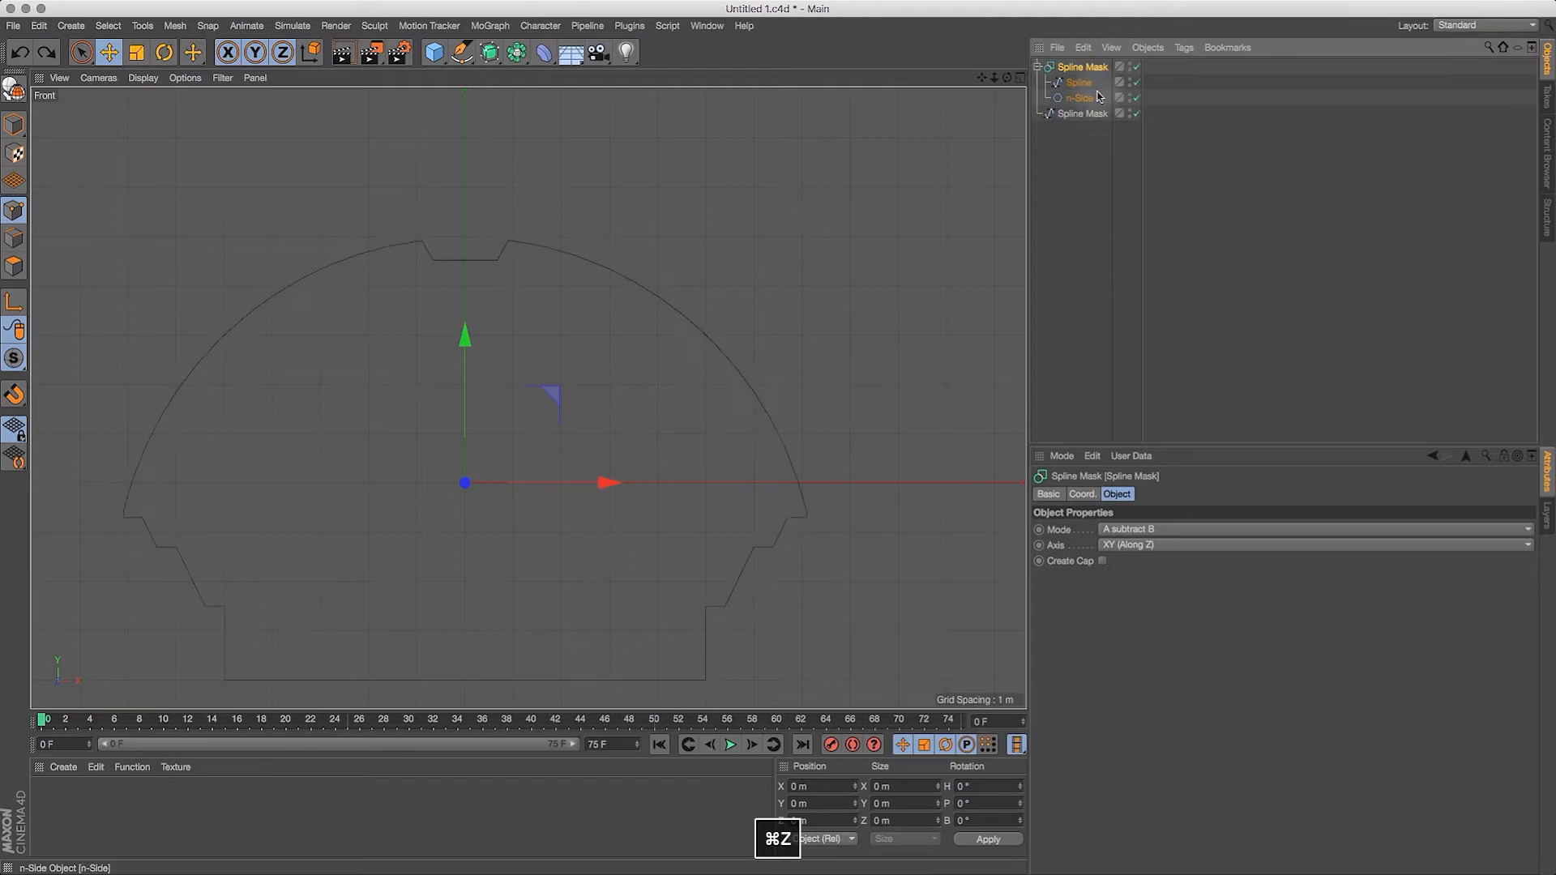
{"action": "key", "text": "super+z"}
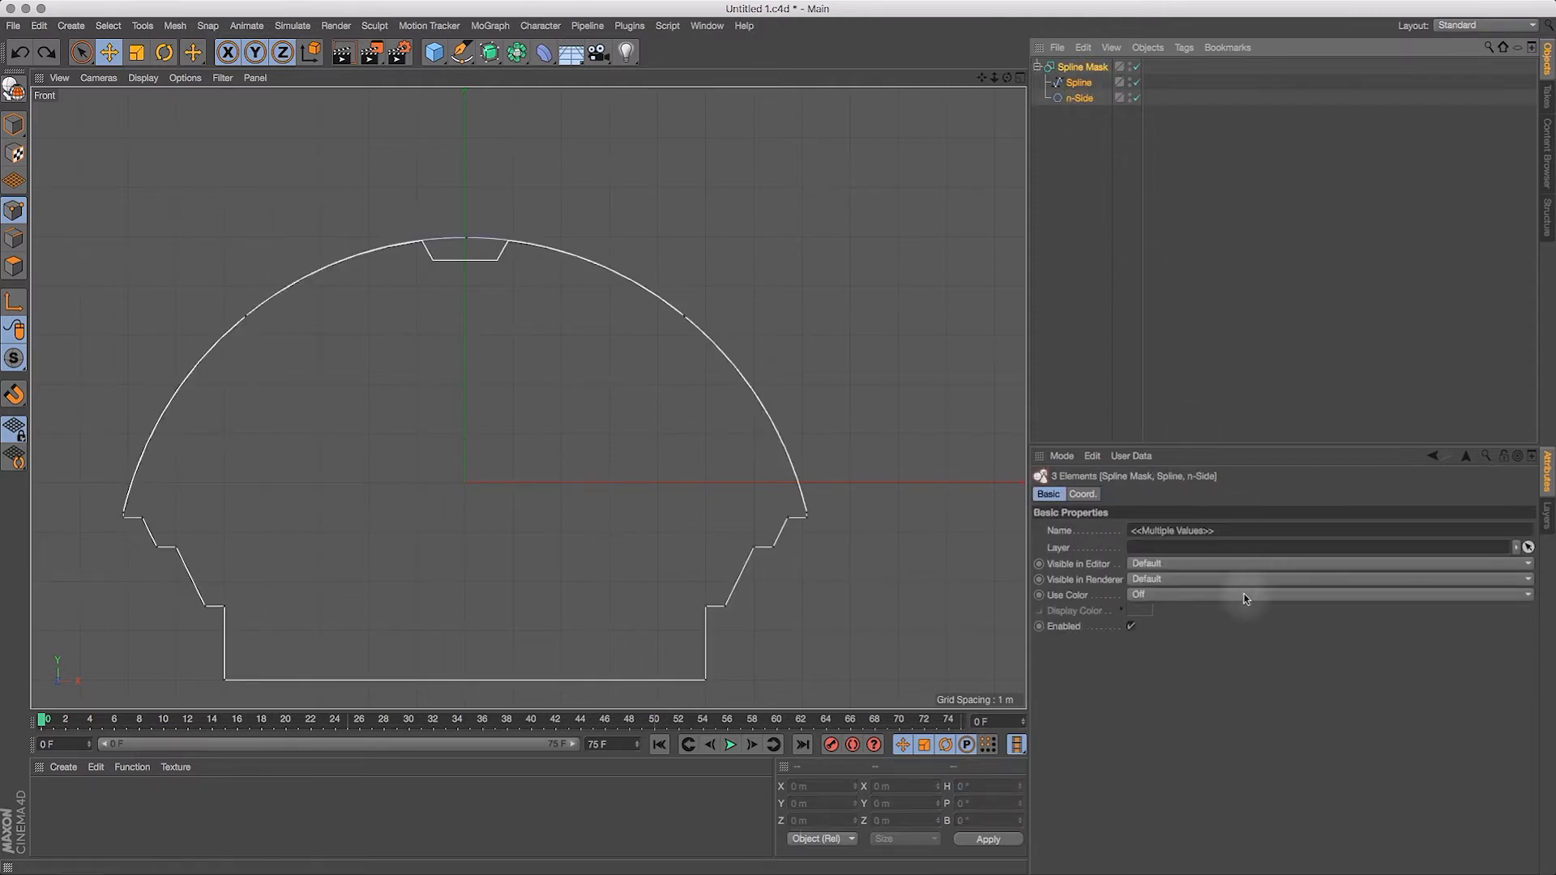
Step: Refine the adaptive angle of the dome Spline inside the Spline Mask, first to 2° and finally to 1°
{"action": "left_click", "coordinate": [1083, 96]}
{"action": "left_click", "coordinate": [1079, 83]}
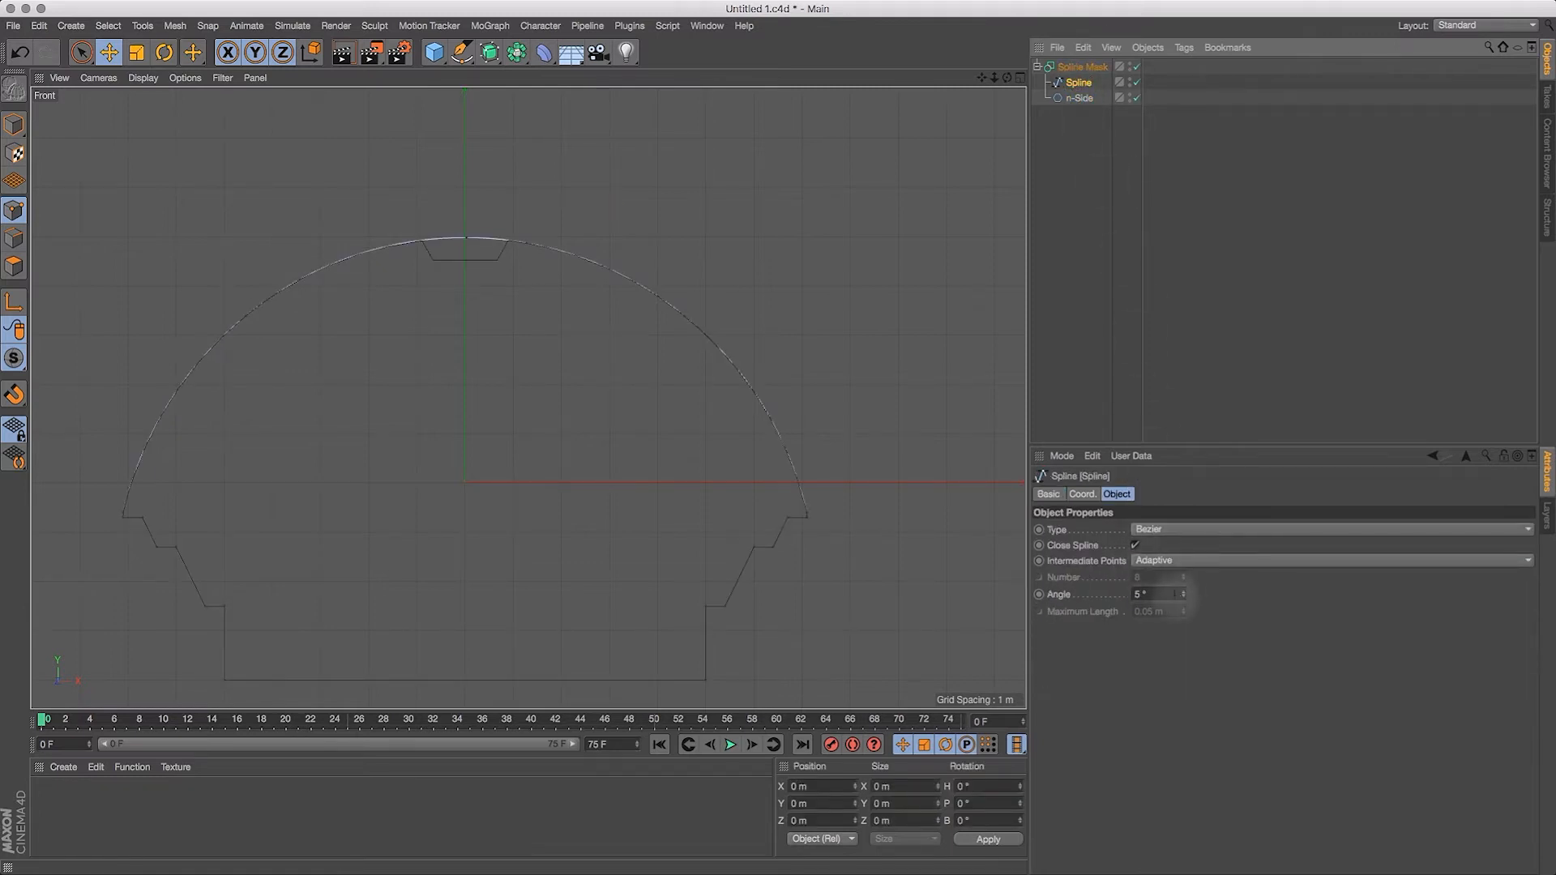
{"action": "left_click", "coordinate": [1147, 594]}
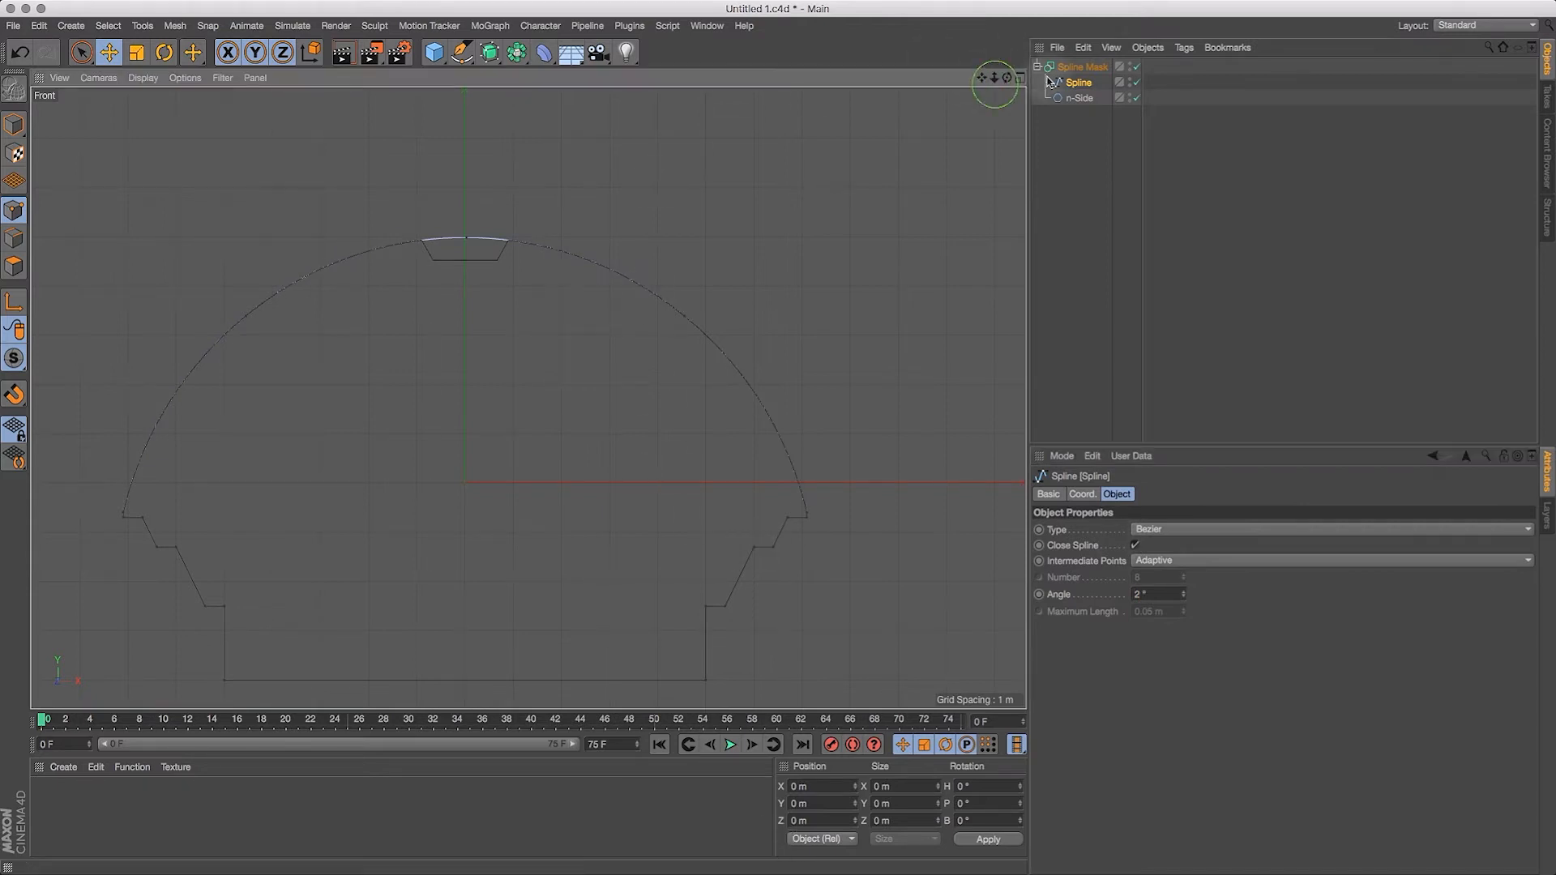
{"action": "left_click_drag", "start_coordinate": [1001, 79], "coordinate": [910, 94]}
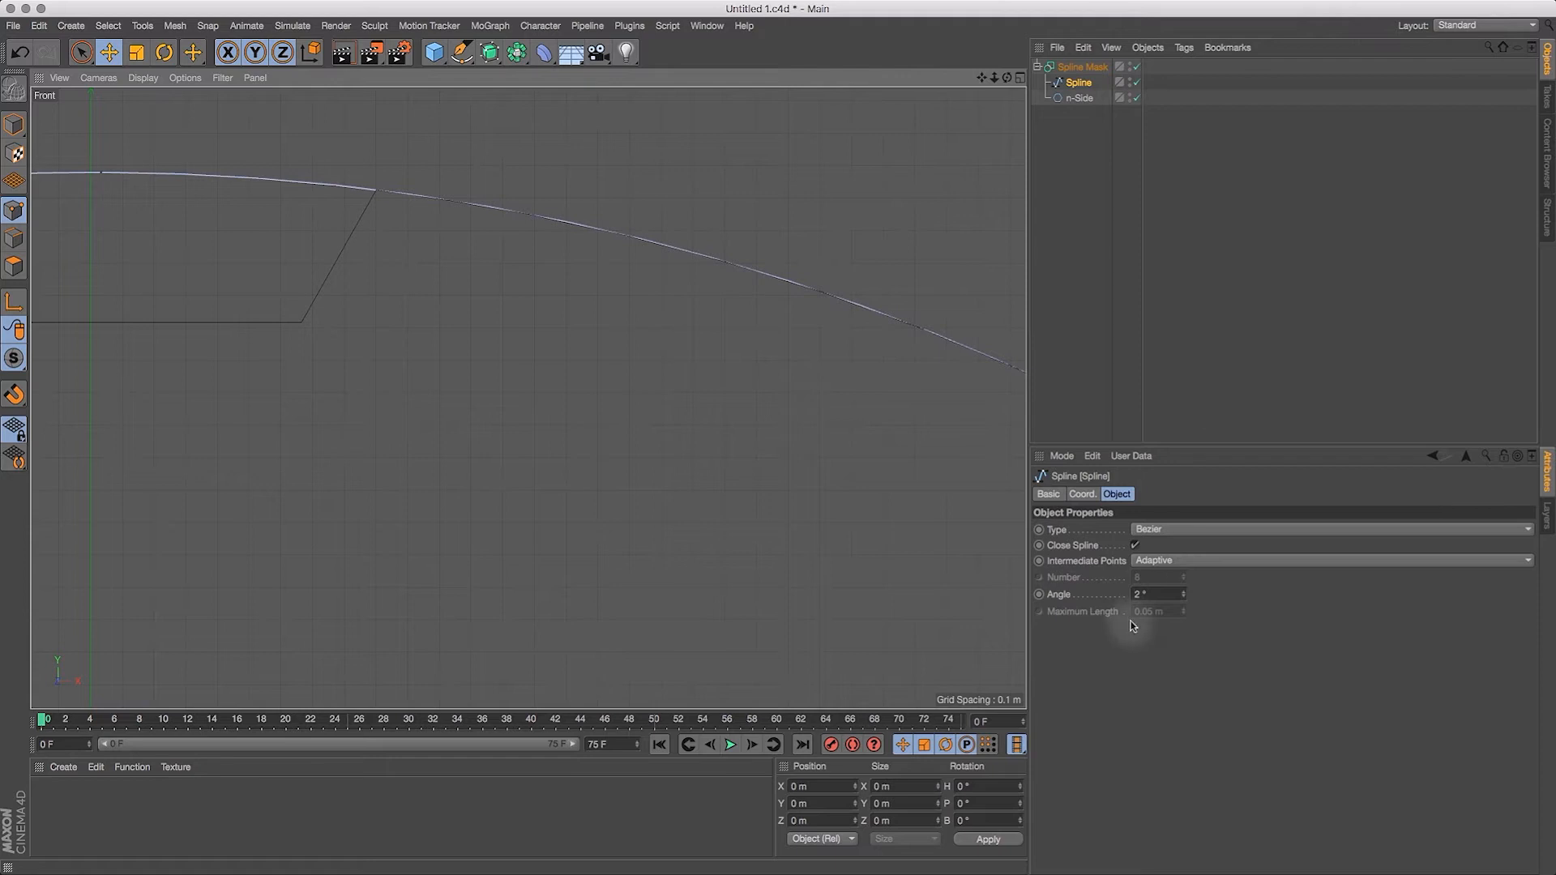
{"action": "left_click", "coordinate": [1157, 594]}
{"action": "type", "text": "1"}
{"action": "key", "text": "Return"}
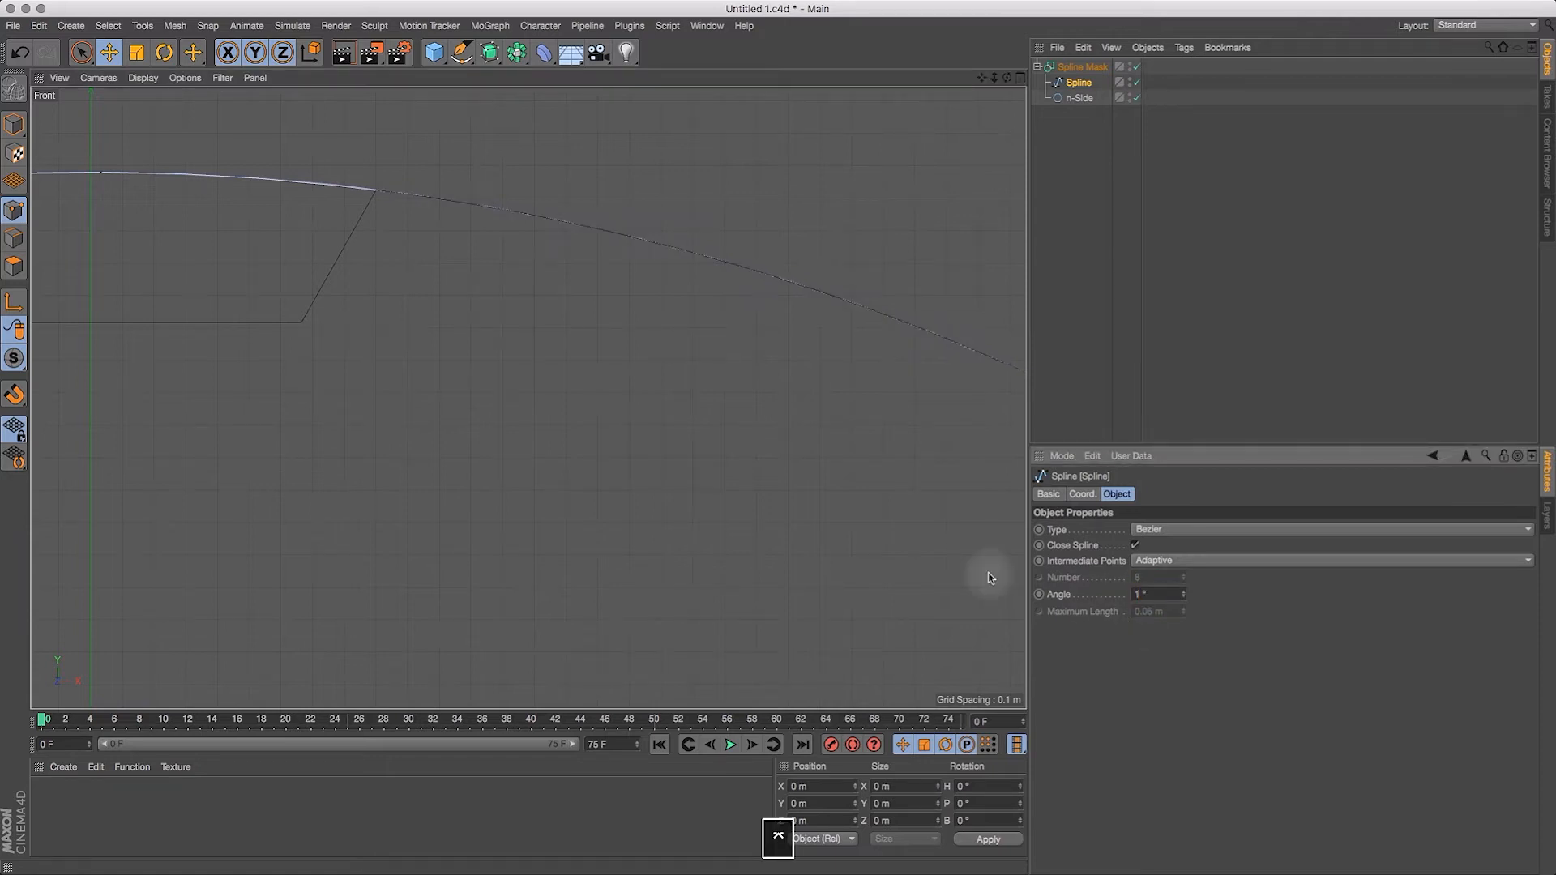
Step: Convert the Spline Mask and its children into an editable spline with Current State to Object, and disable the three originals
{"action": "left_click_drag", "start_coordinate": [995, 77], "coordinate": [994, 2]}
{"action": "left_click_drag", "start_coordinate": [985, 78], "coordinate": [1011, 115]}
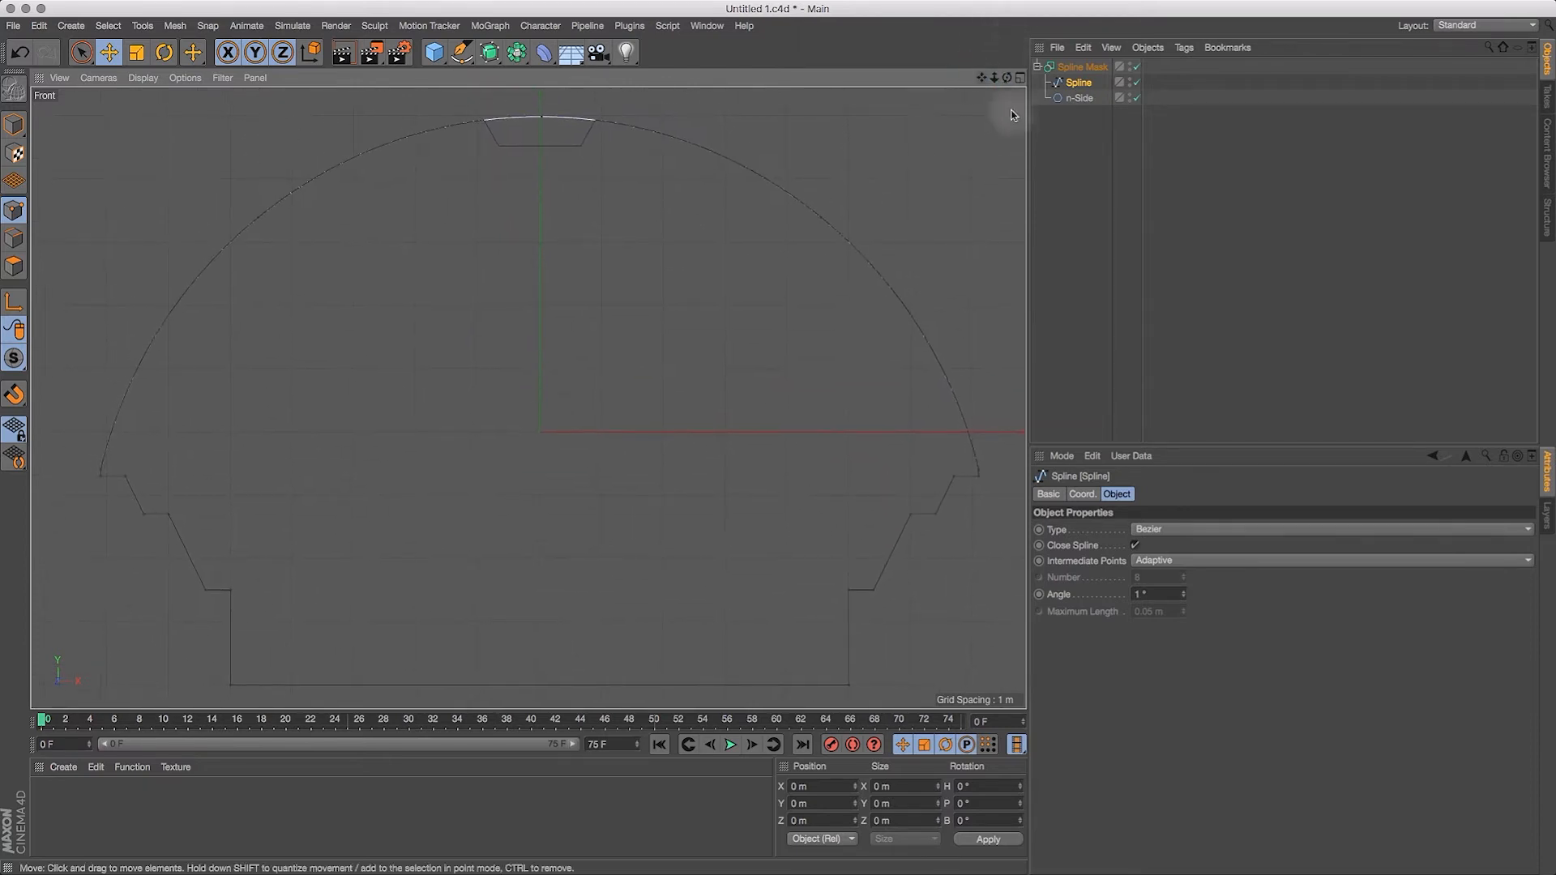
{"action": "left_click", "coordinate": [1078, 98], "text": "shift"}
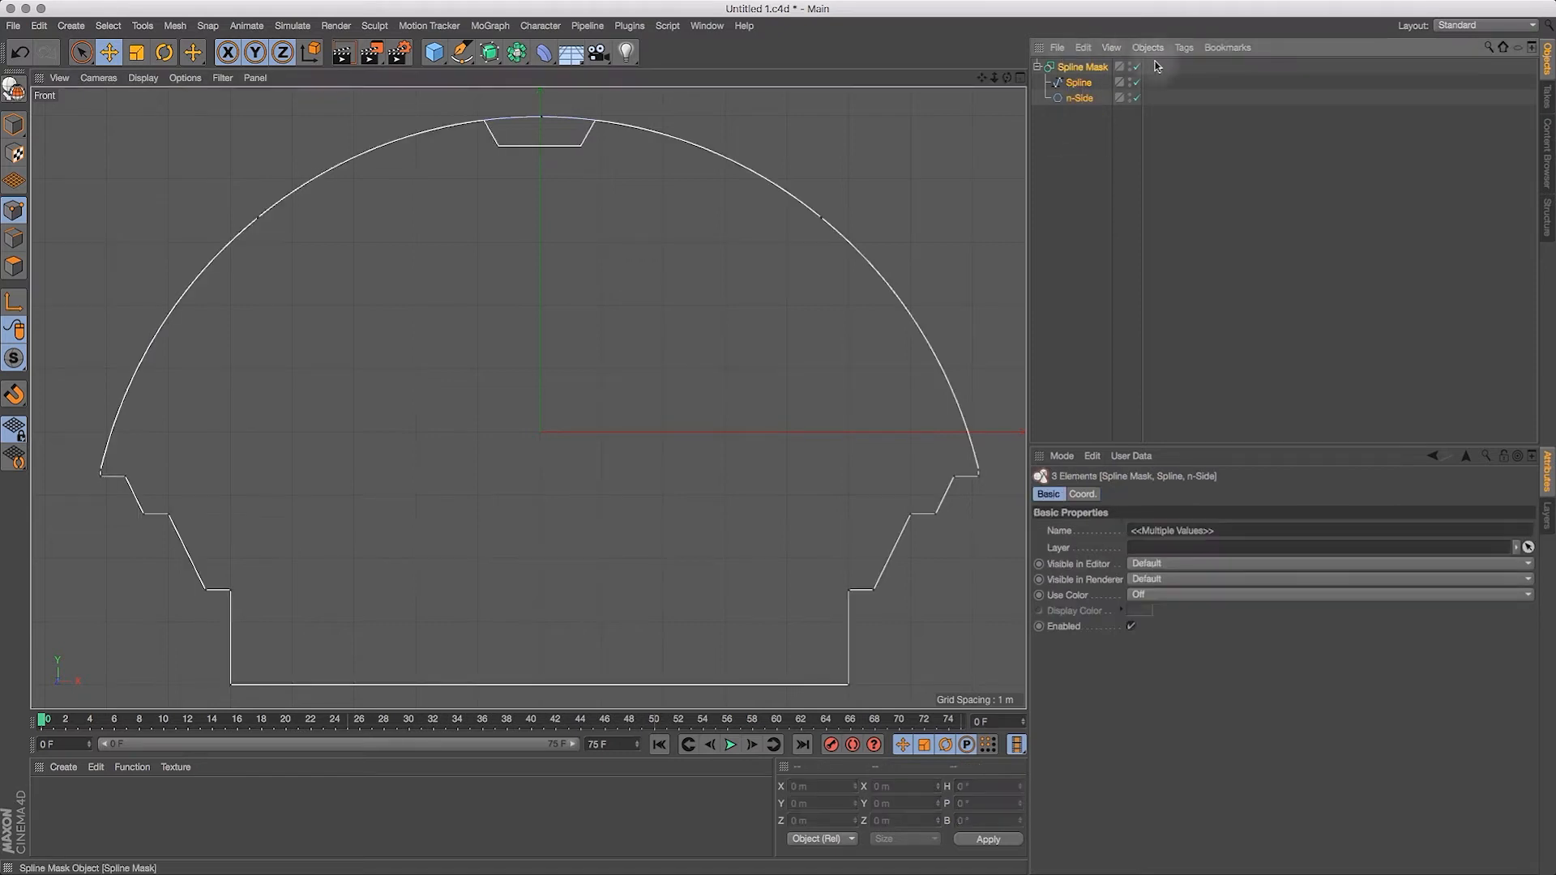
{"action": "left_click", "coordinate": [1148, 47]}
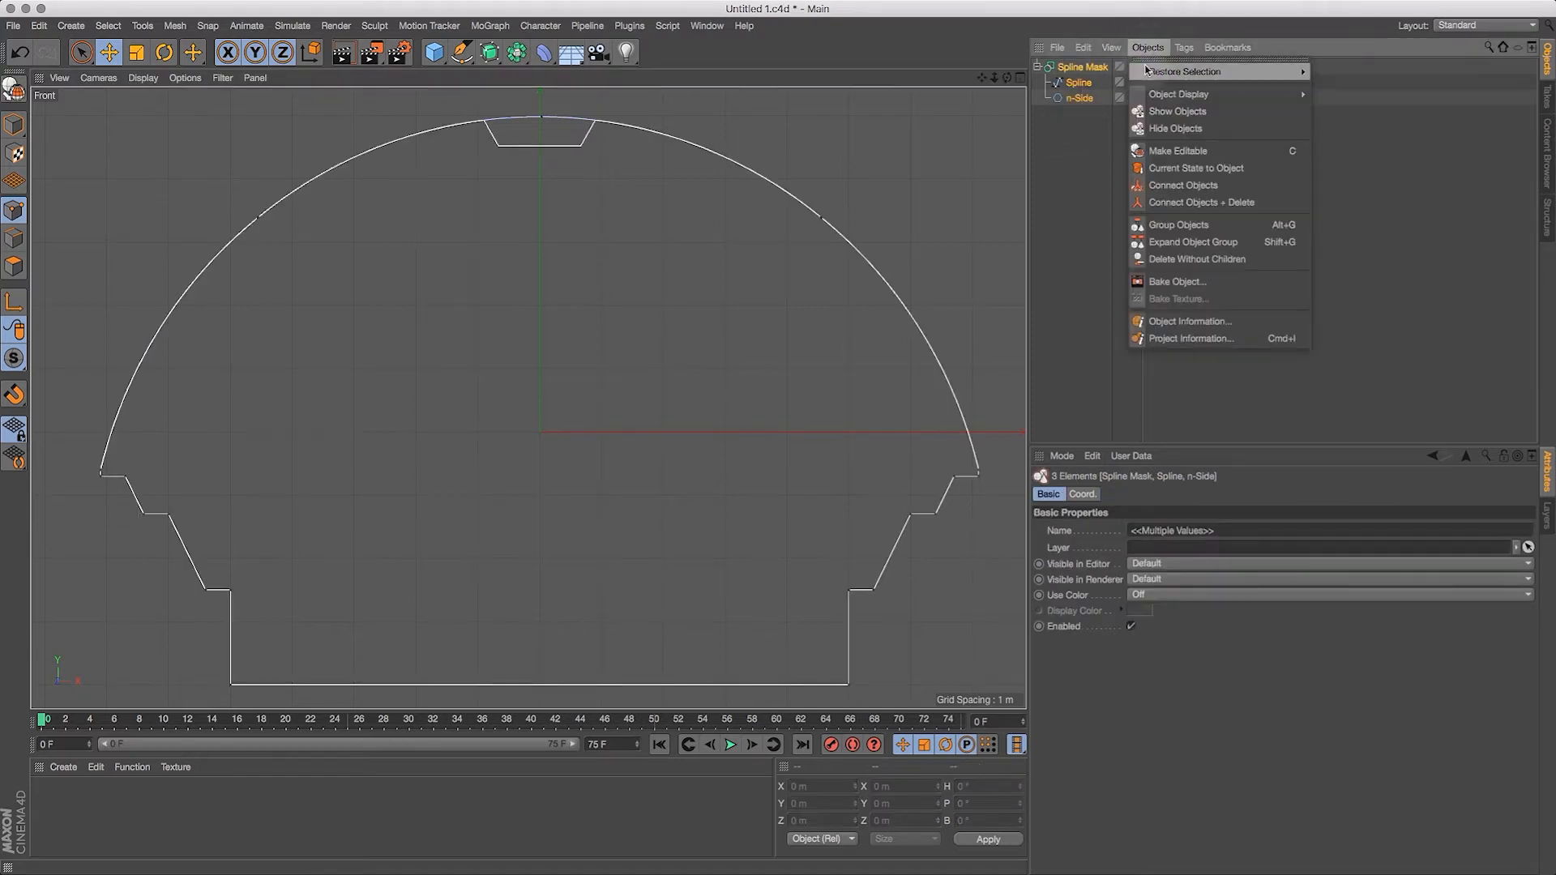
{"action": "left_click", "coordinate": [1194, 167]}
{"action": "left_click_drag", "start_coordinate": [1138, 66], "coordinate": [1074, 138]}
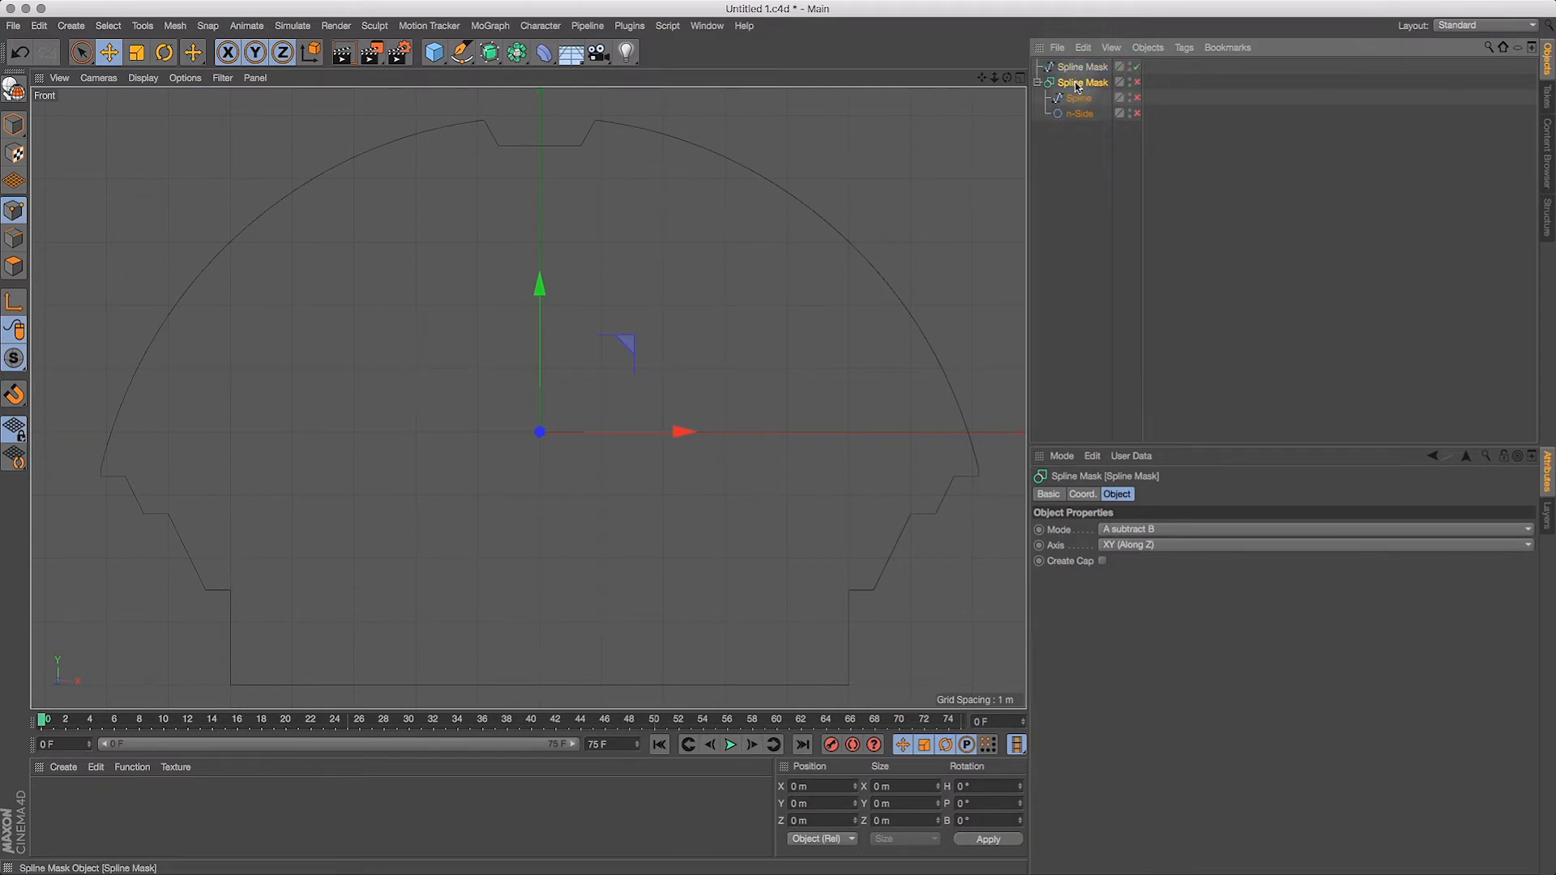
Step: Group the disabled Spline Mask hierarchy under a null and rename the null as Spares
{"action": "key", "text": "alt+g"}
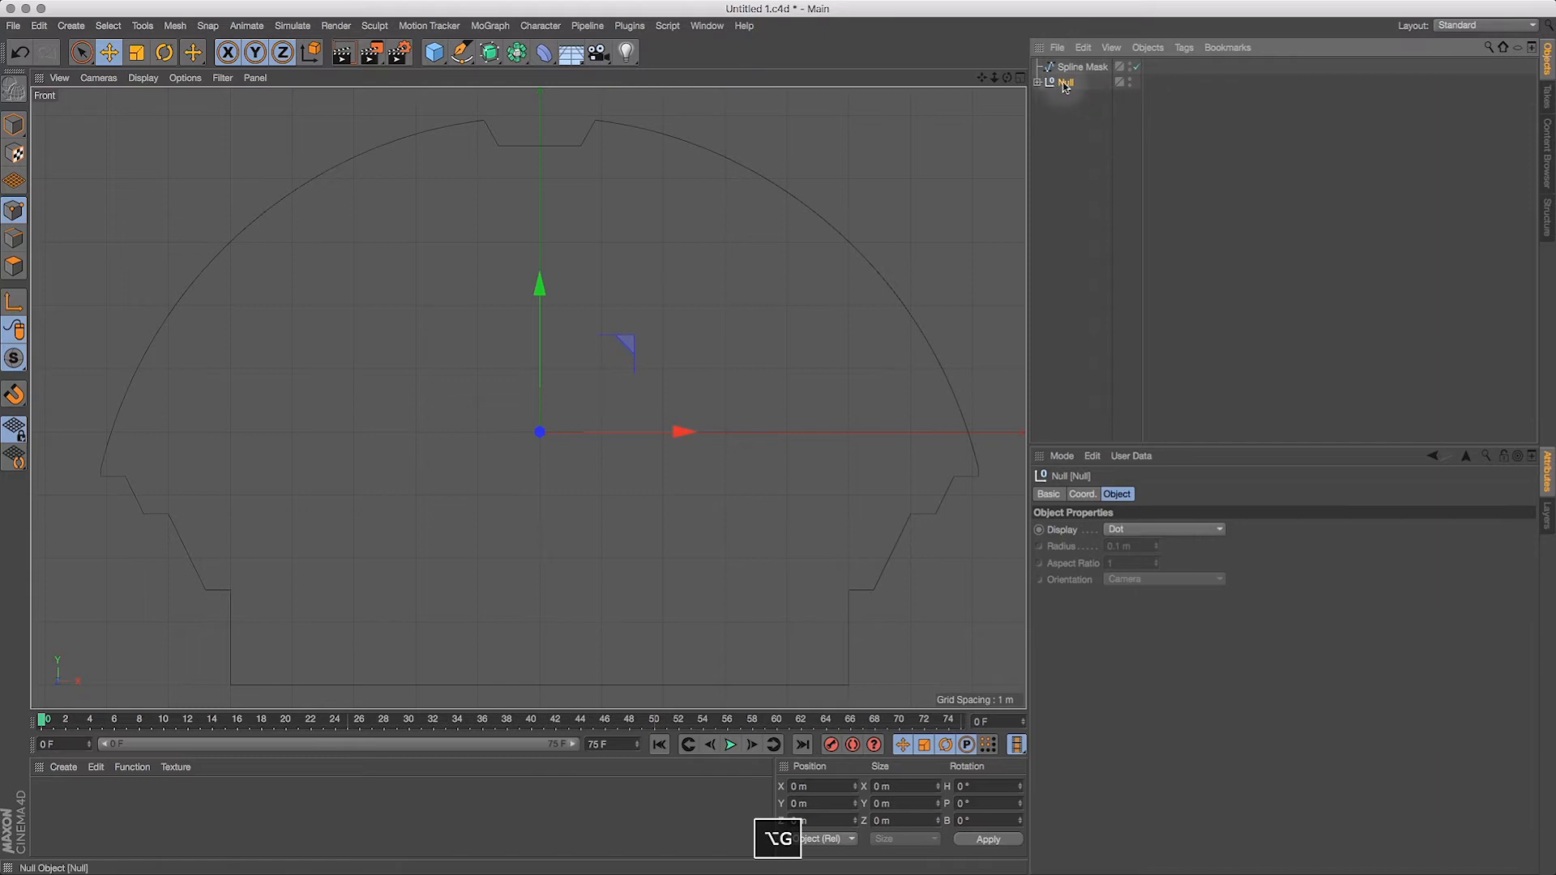
{"action": "left_click", "coordinate": [1038, 82]}
{"action": "double_click", "coordinate": [1067, 82]}
{"action": "type", "text": "Spares"}
{"action": "key", "text": "Return"}
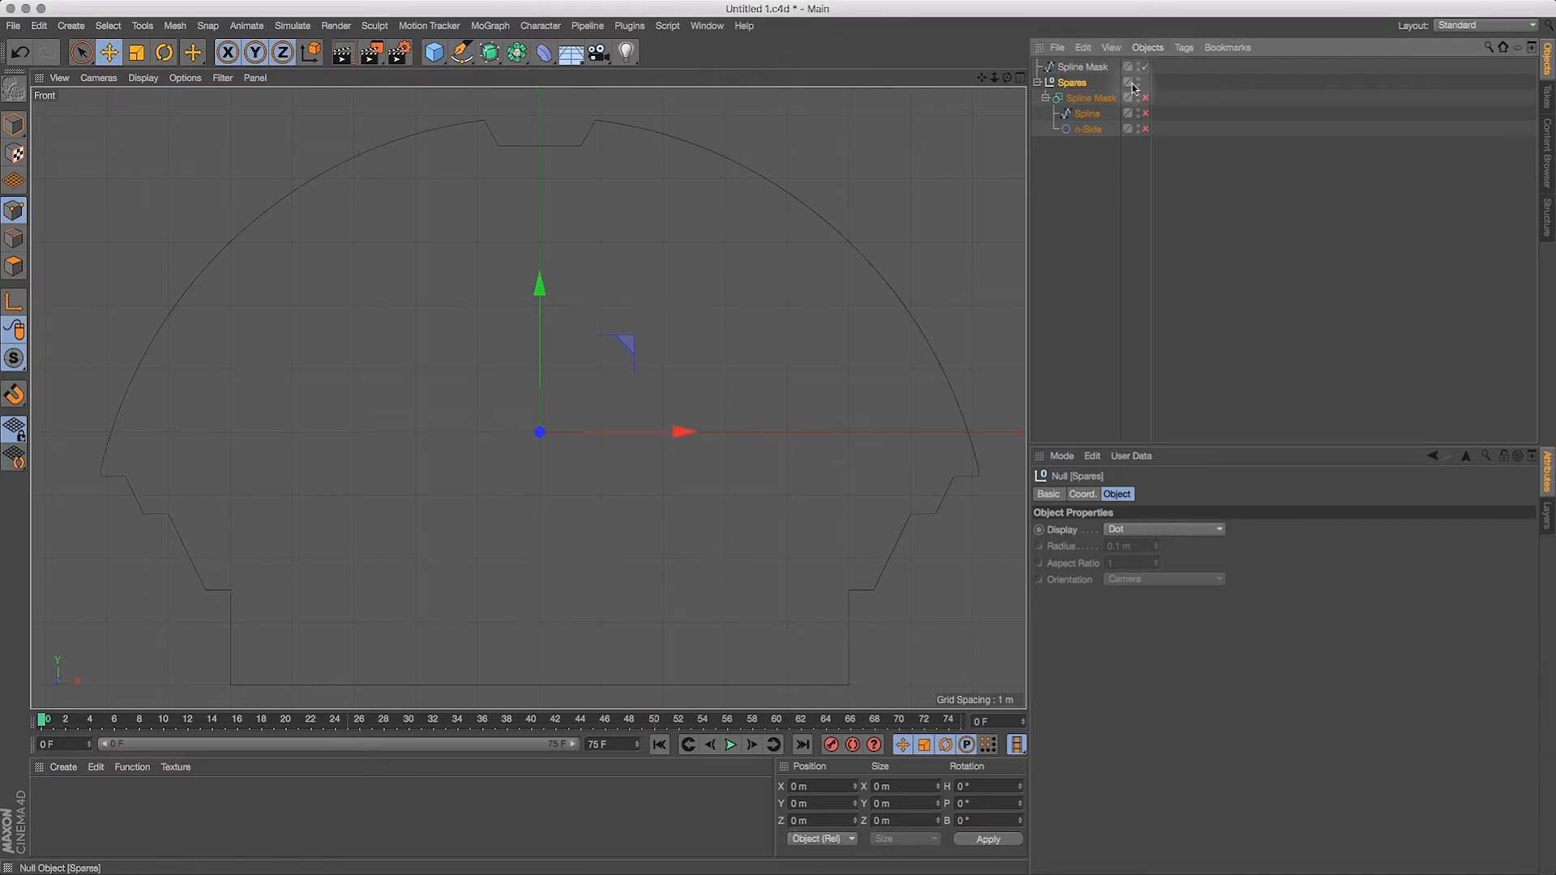
Step: Rectangle-select the two lower corner points of the hub notch at the apex of the converted spline
{"action": "key", "text": "0"}
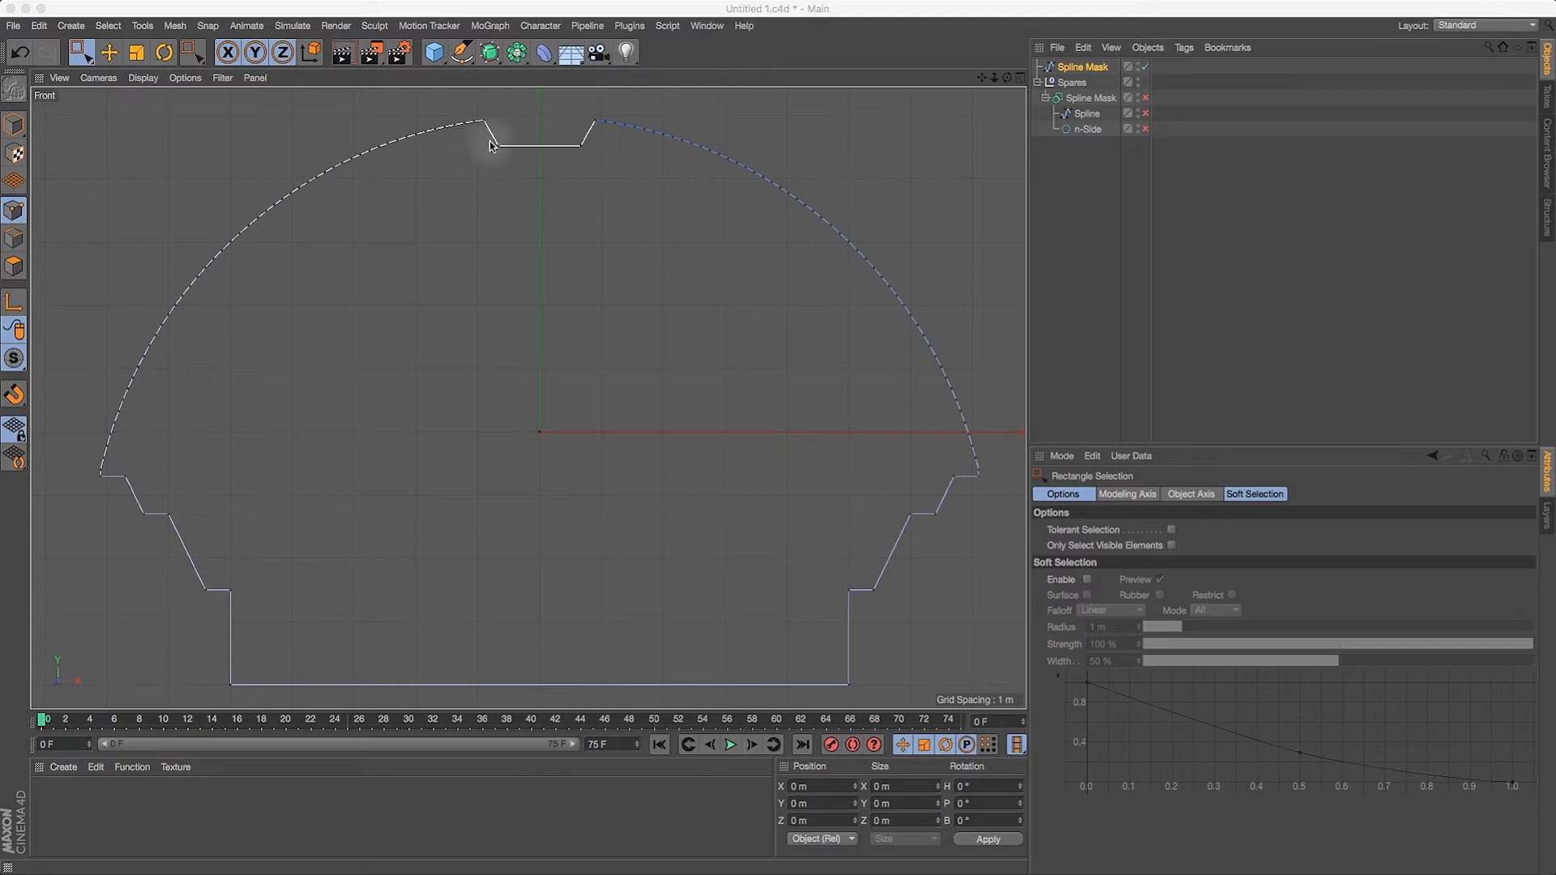
{"action": "left_click", "coordinate": [81, 52]}
{"action": "left_click_drag", "start_coordinate": [485, 132], "coordinate": [610, 168]}
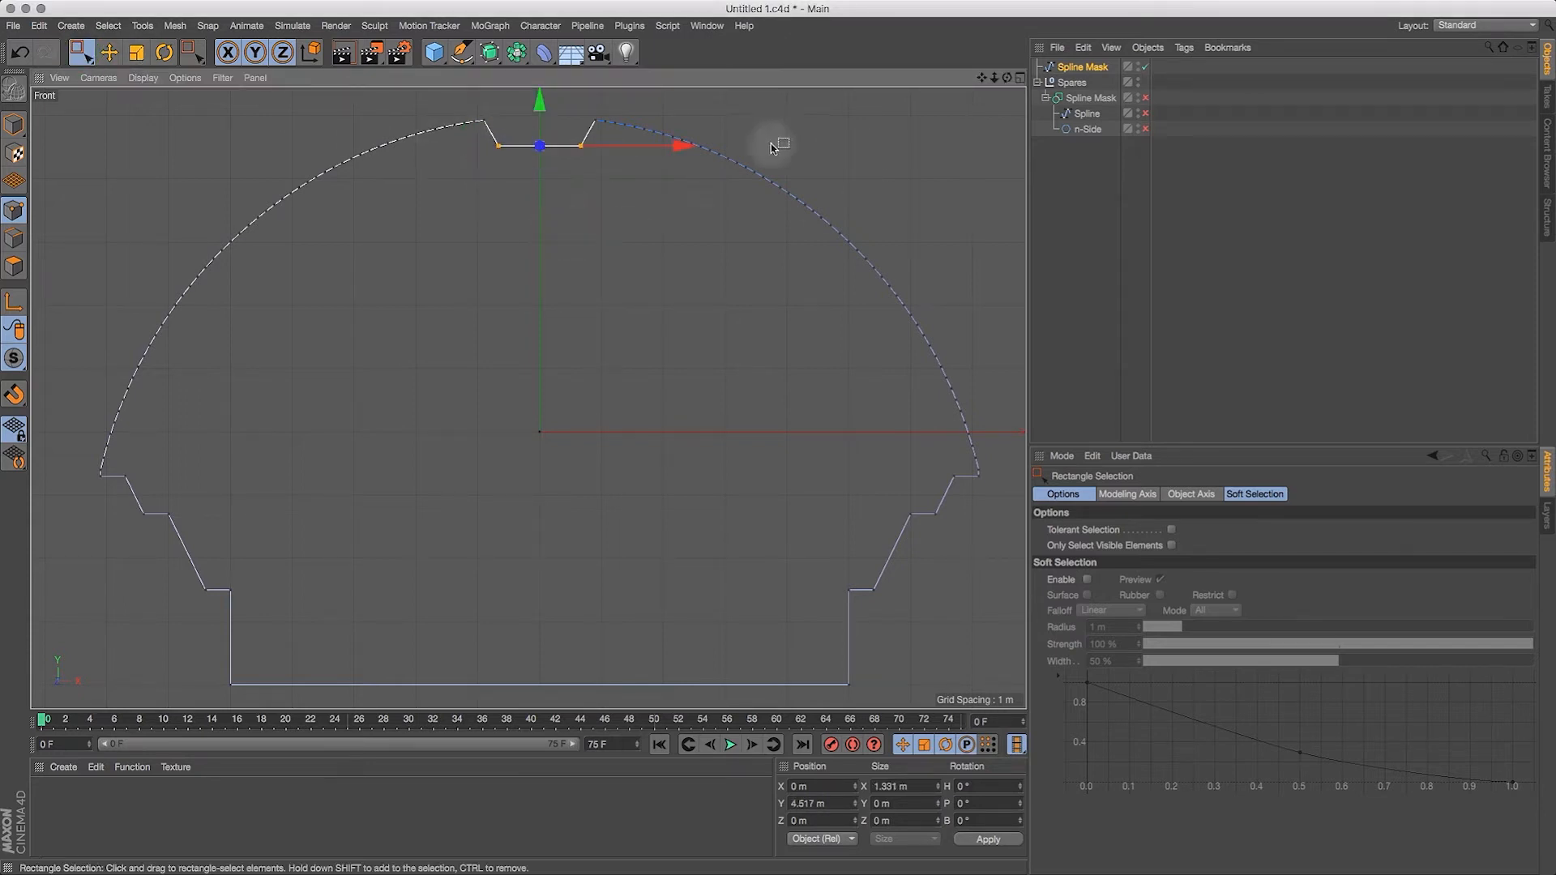
{"action": "left_click_drag", "start_coordinate": [996, 80], "coordinate": [941, 722]}
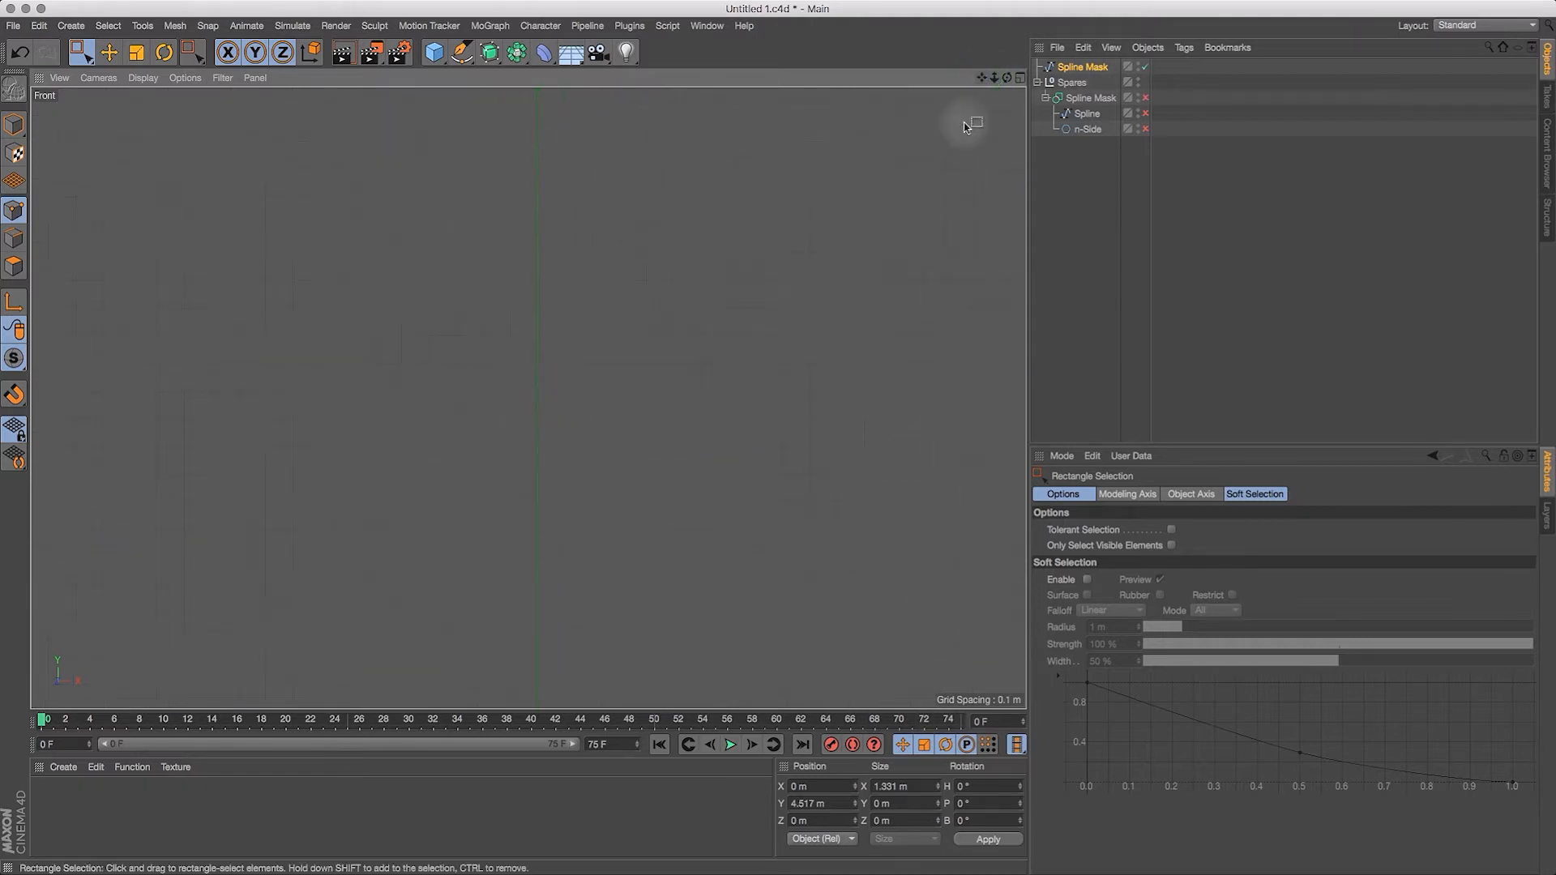
{"action": "left_click_drag", "start_coordinate": [984, 78], "coordinate": [923, 521]}
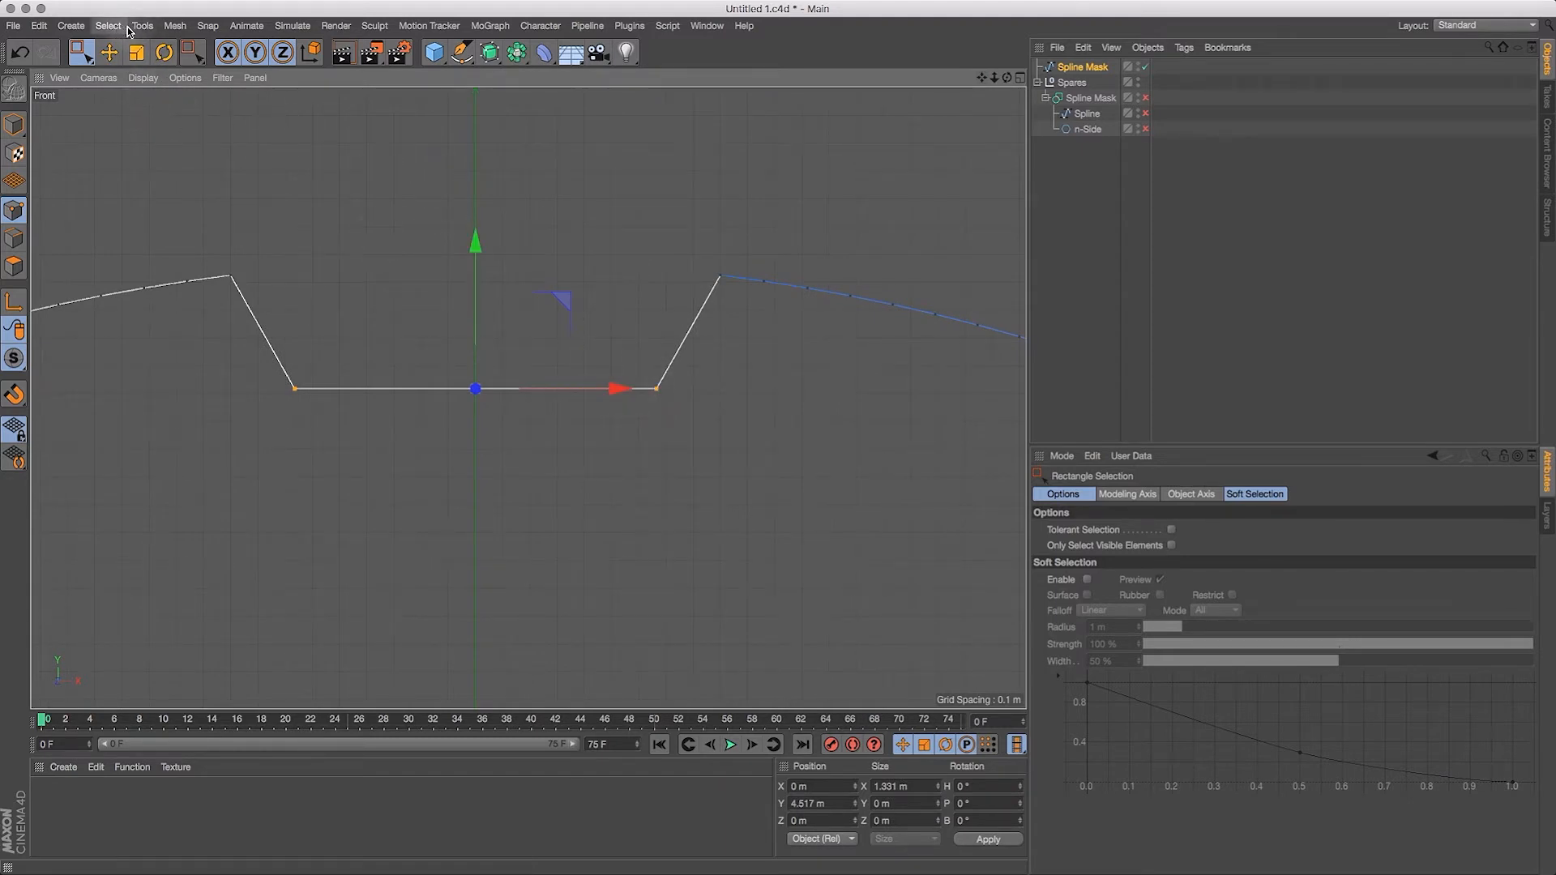
Step: Activate the spline Chamfer tool for the two selected notch corners and enable its Flat option
{"action": "left_click", "coordinate": [177, 26]}
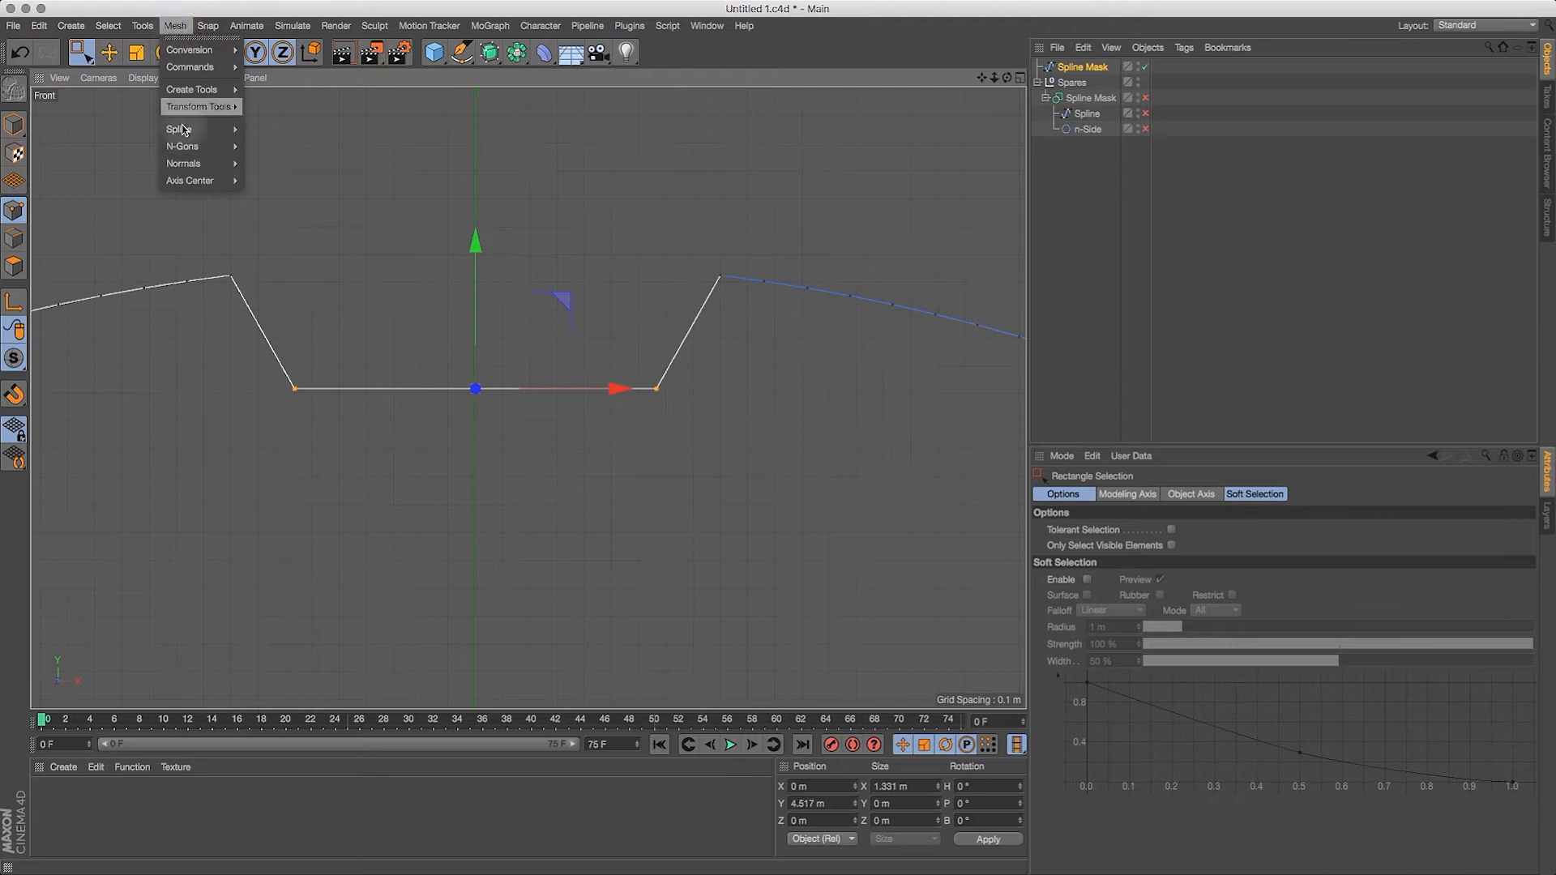
{"action": "mouse_move", "coordinate": [184, 130]}
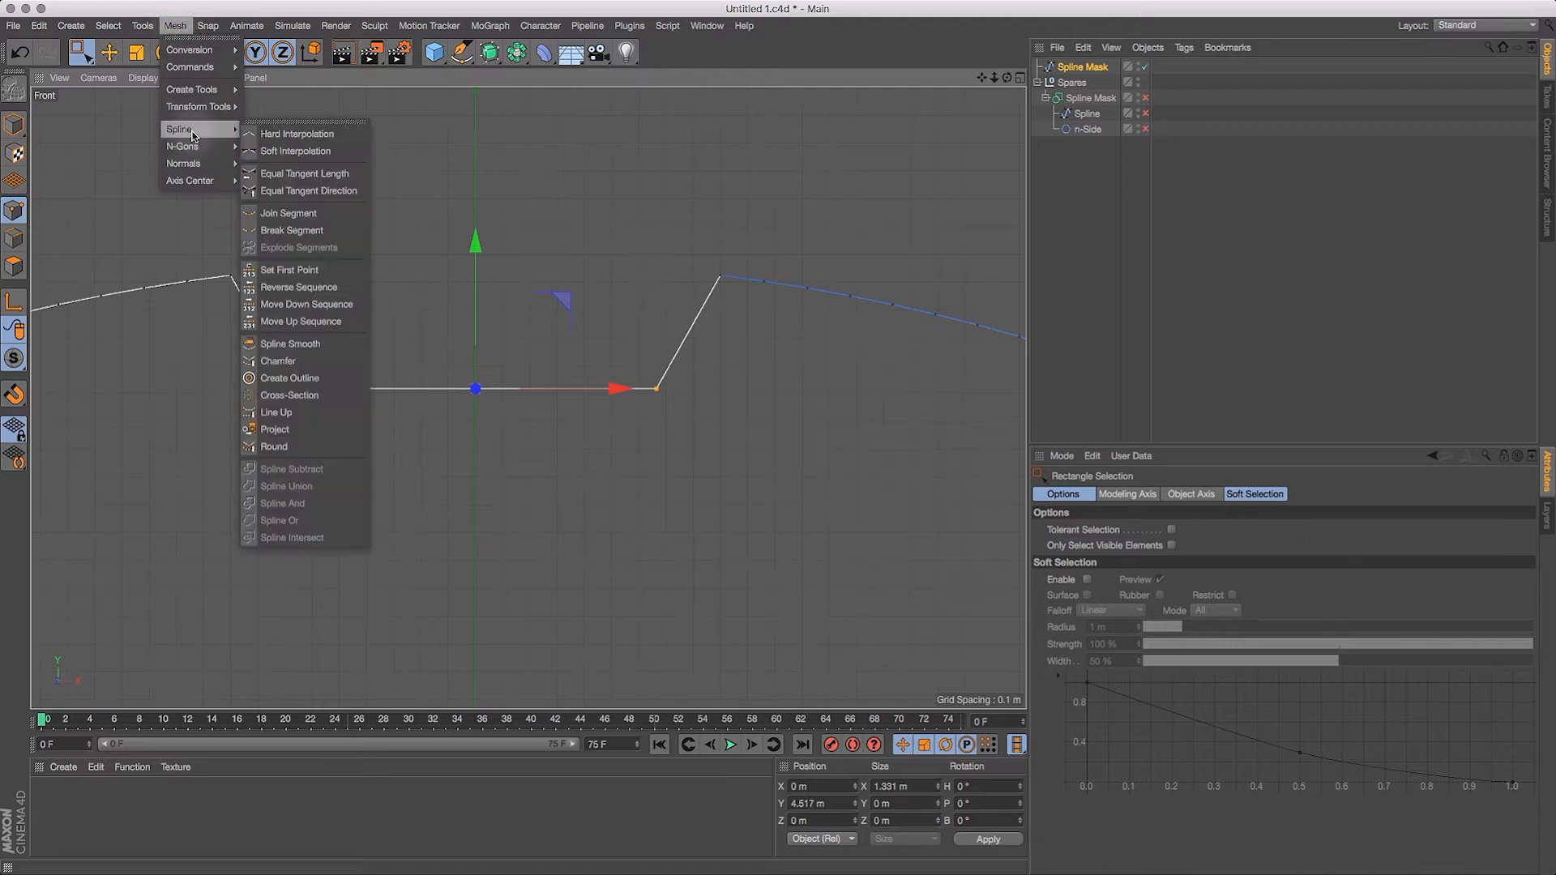
{"action": "left_click", "coordinate": [314, 361]}
{"action": "left_click_drag", "start_coordinate": [982, 81], "coordinate": [1006, 77]}
{"action": "left_click_drag", "start_coordinate": [1004, 80], "coordinate": [945, 128]}
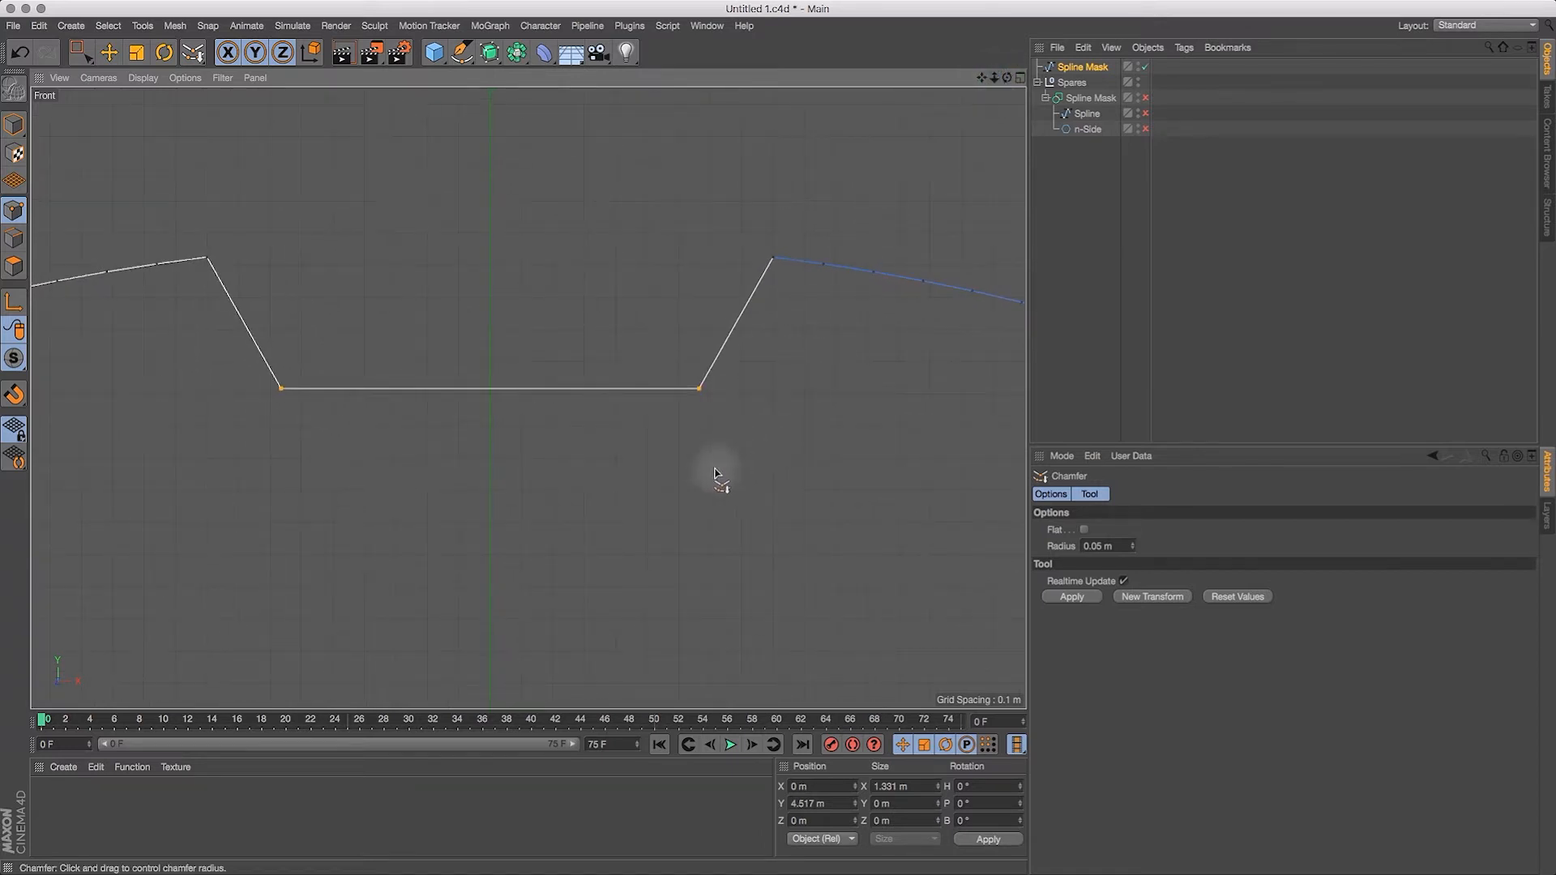
{"action": "left_click", "coordinate": [1084, 531]}
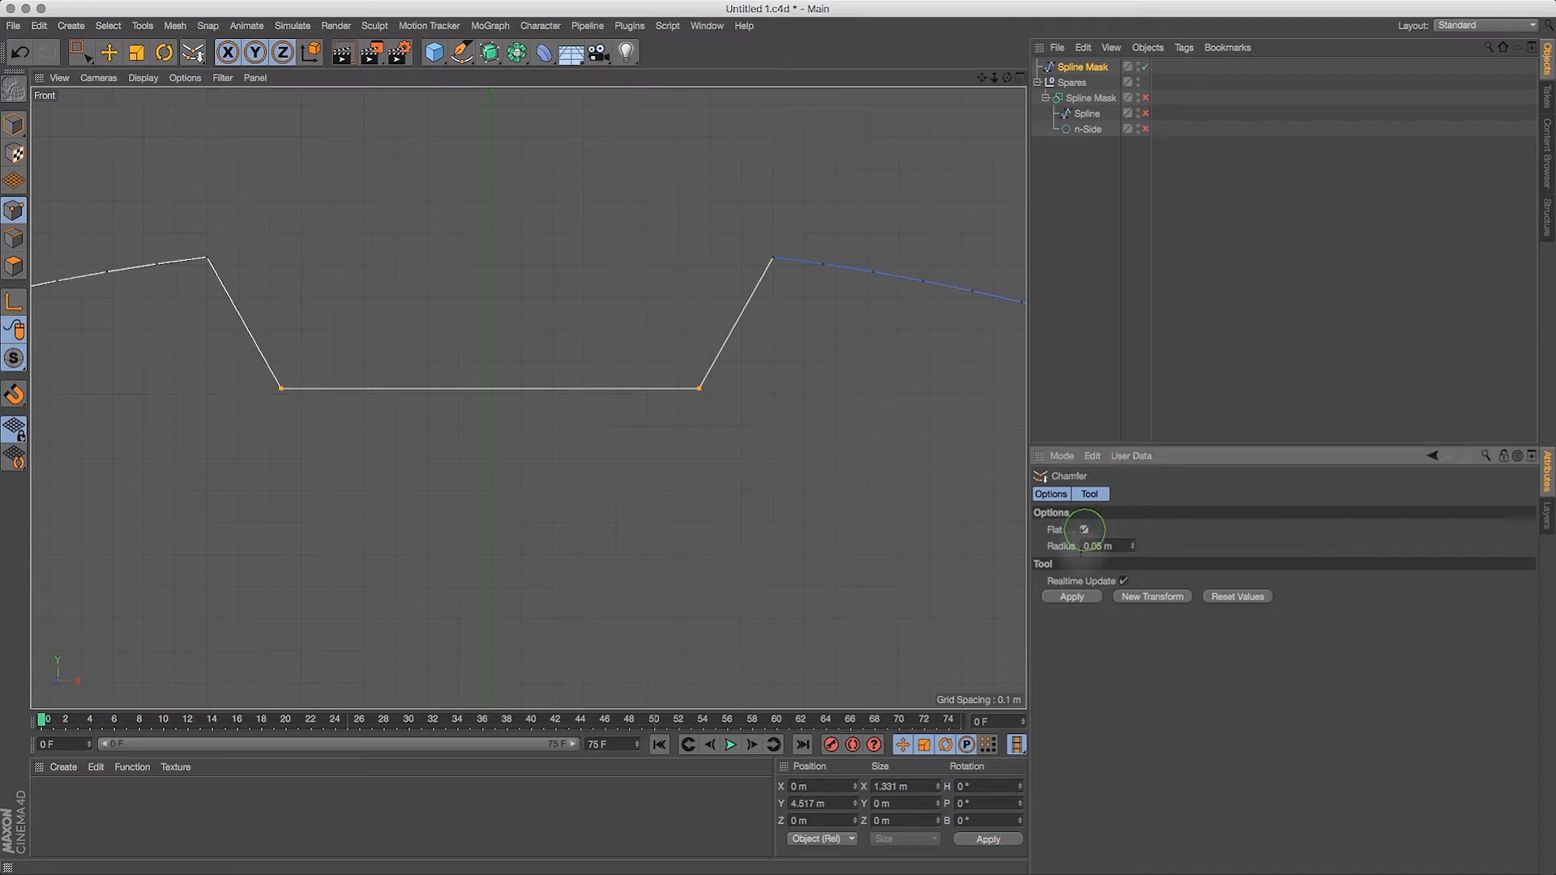
Step: Try a flat chamfer of about 0.017 m on the notch corners and compare it with a rounded one of 0.05 m radius
{"action": "mouse_move", "coordinate": [704, 403]}
{"action": "left_mouse_down"}
{"action": "mouse_move", "coordinate": [1035, 285]}
{"action": "mouse_move", "coordinate": [874, 375]}
{"action": "mouse_move", "coordinate": [927, 344]}
{"action": "left_mouse_up"}
{"action": "left_click_drag", "start_coordinate": [858, 384], "coordinate": [843, 392]}
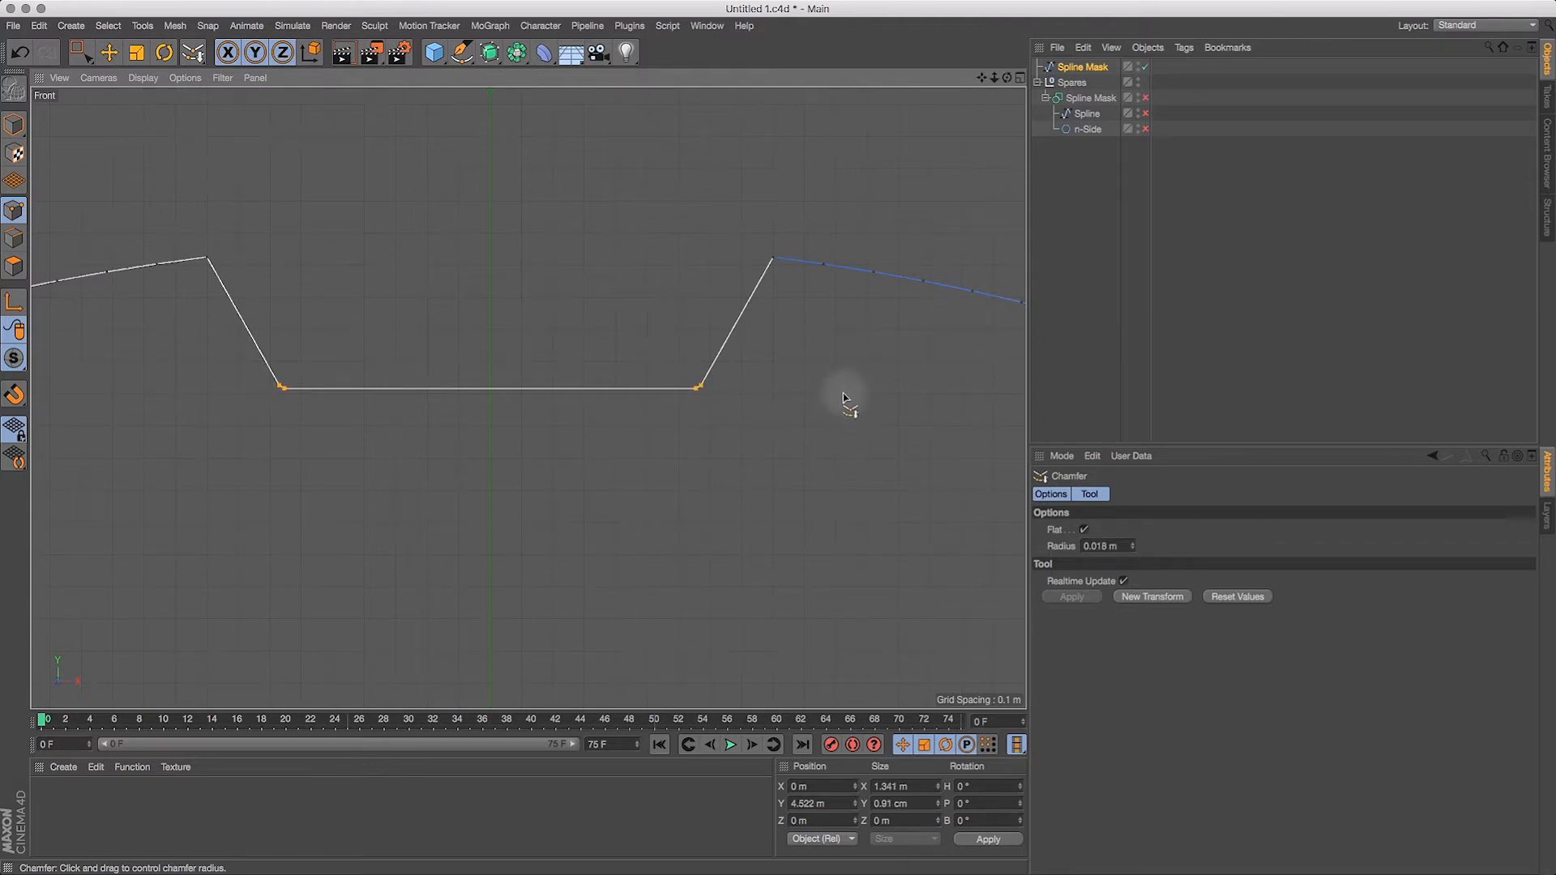
{"action": "left_click_drag", "start_coordinate": [996, 79], "coordinate": [784, 85]}
{"action": "left_click_drag", "start_coordinate": [995, 78], "coordinate": [869, 109]}
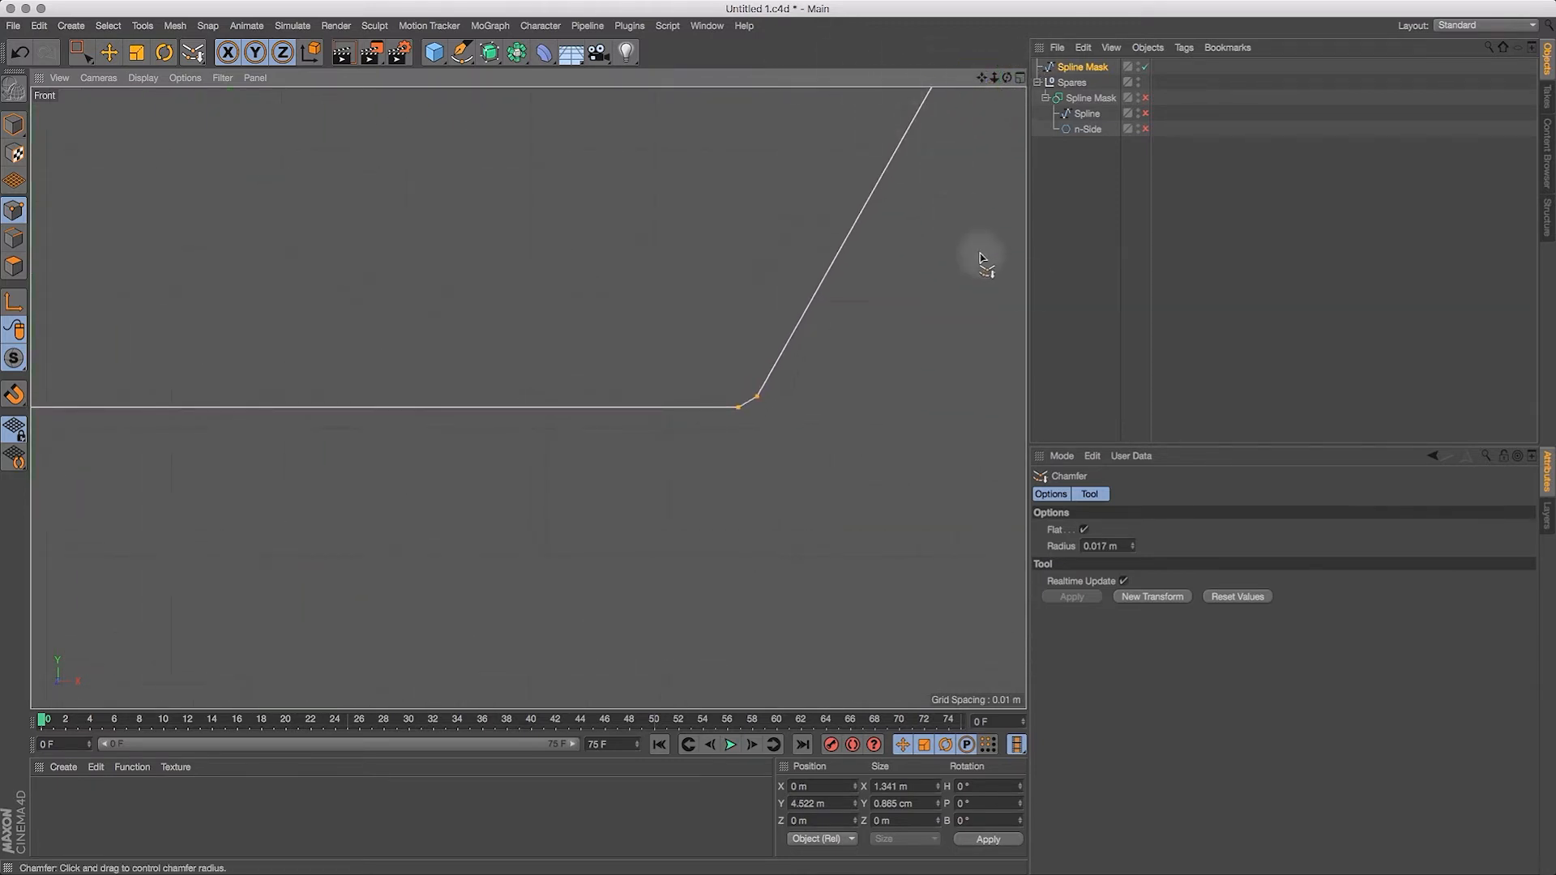
{"action": "left_click", "coordinate": [1085, 530]}
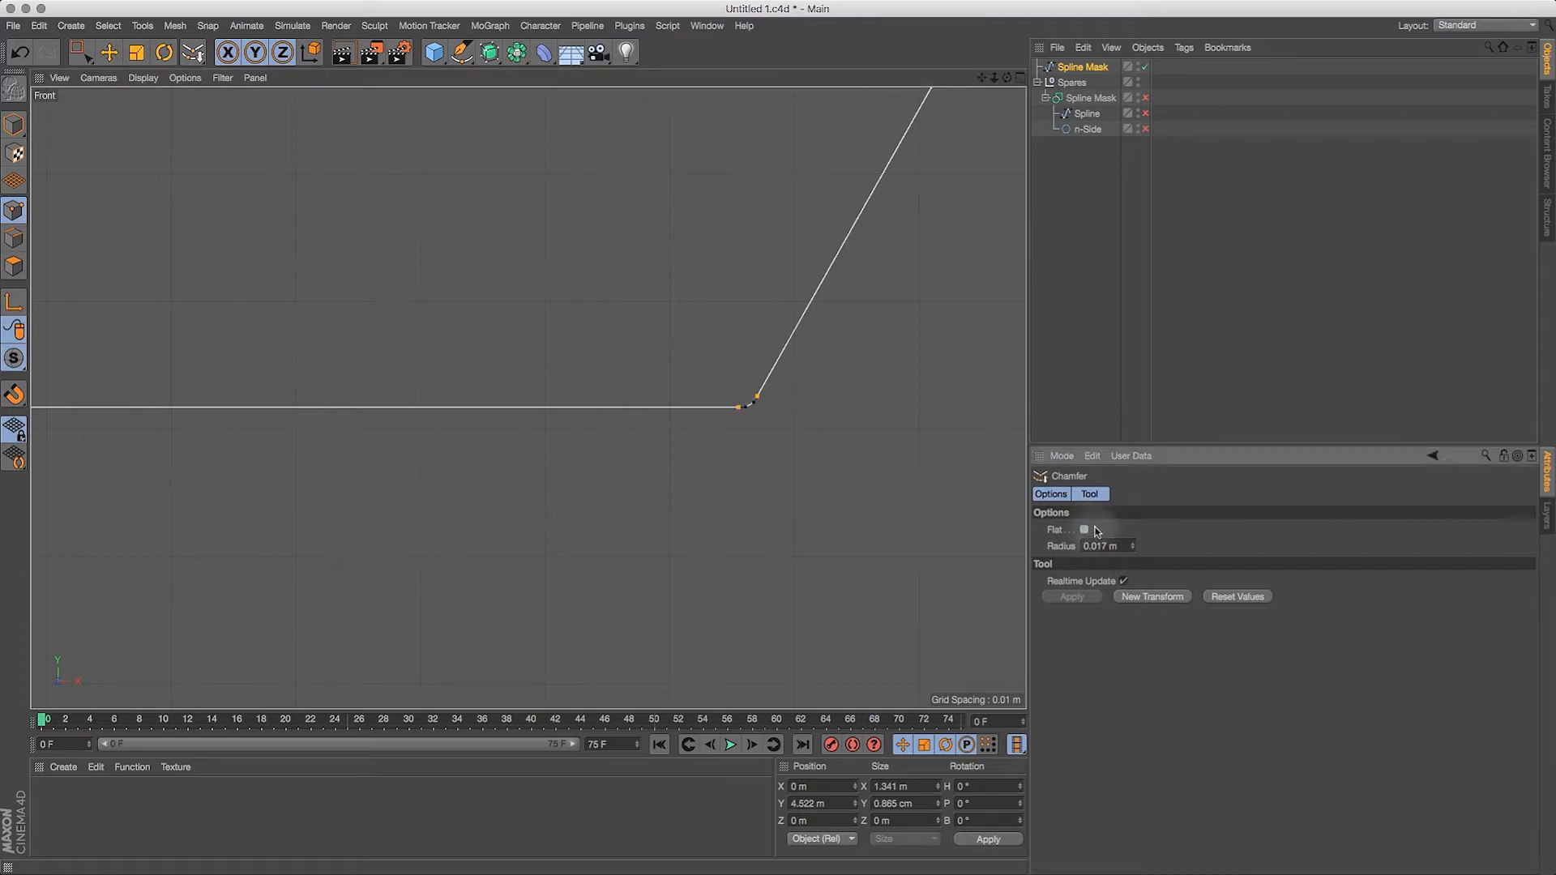
{"action": "left_click", "coordinate": [1087, 529]}
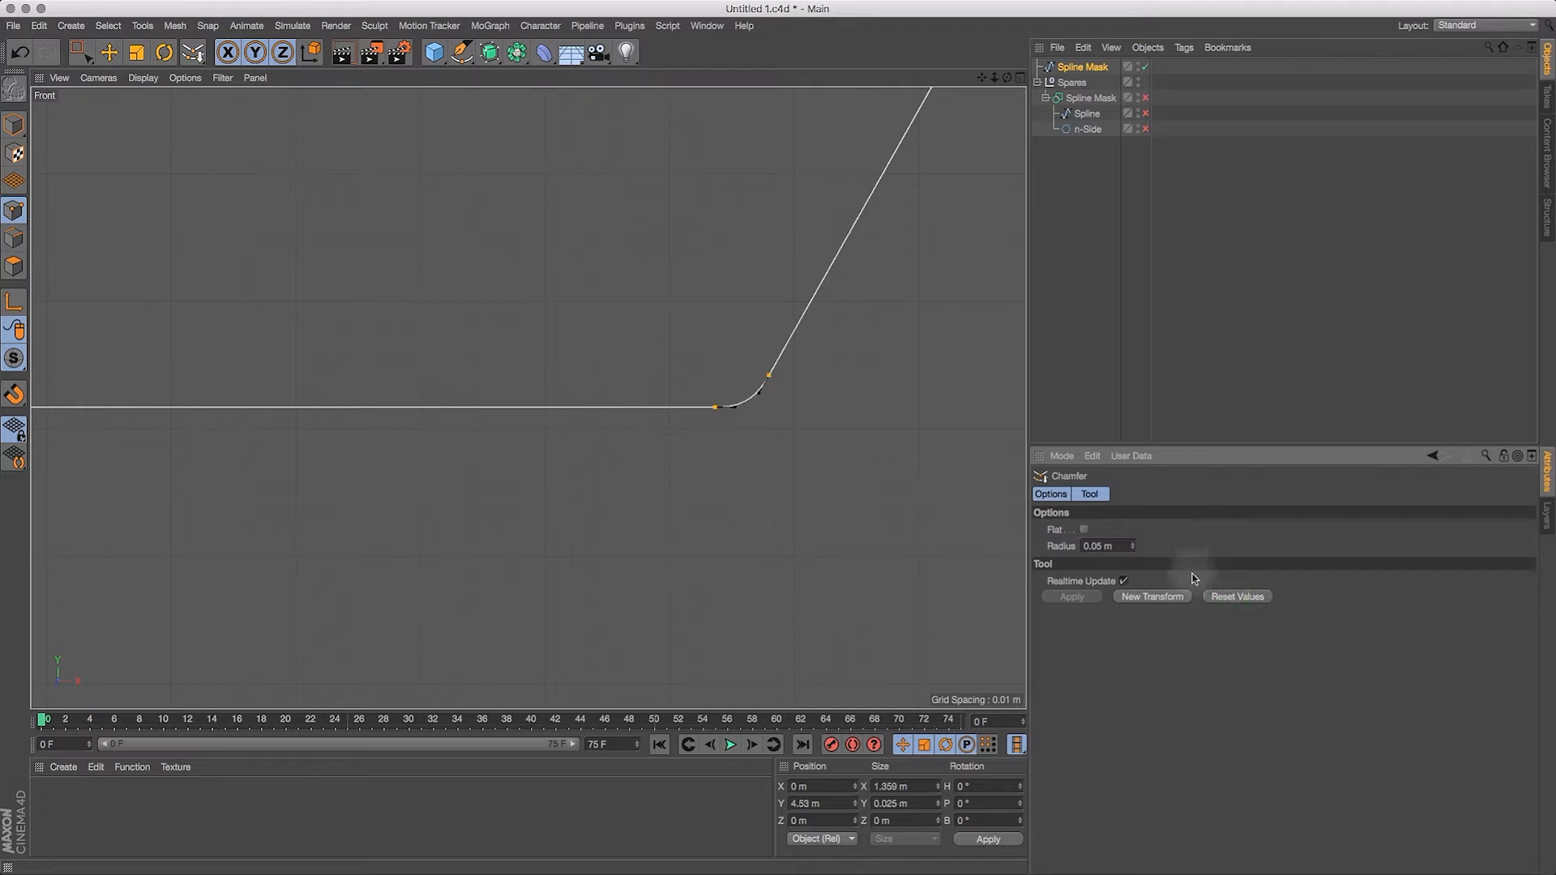
Step: Try a flat chamfer of about 0.032 m on the notch corners, and undo the trial chamfers
{"action": "left_click", "coordinate": [1086, 531]}
{"action": "left_click_drag", "start_coordinate": [779, 441], "coordinate": [942, 423]}
{"action": "key", "text": "super+z"}
{"action": "key", "text": "super+z"}
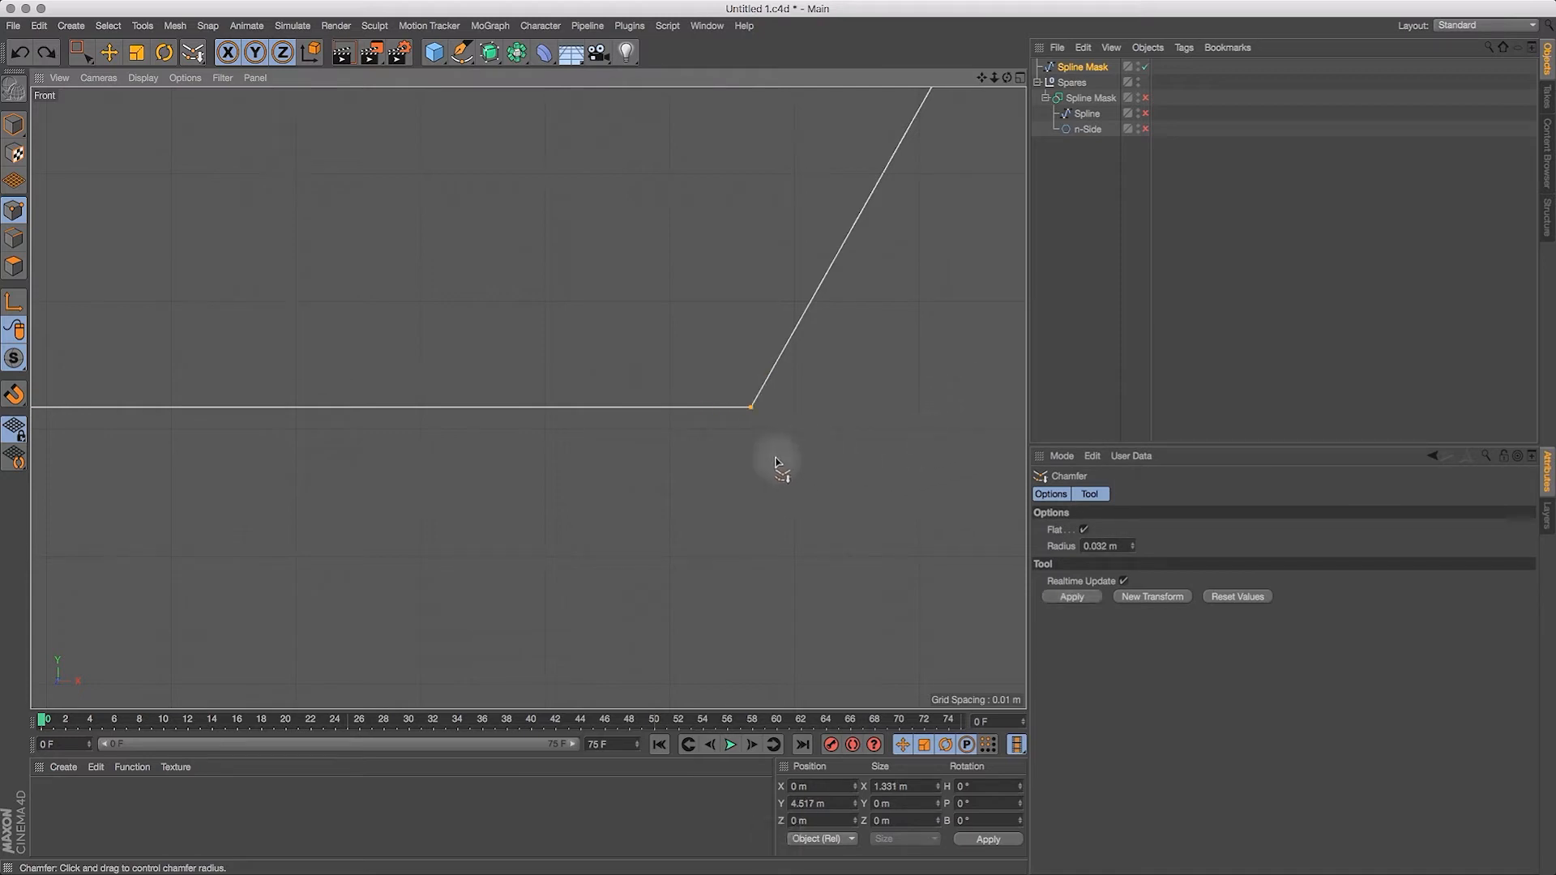
Step: Chamfer the two lower notch corners flat with a radius of about 0.76 cm
{"action": "left_click_drag", "start_coordinate": [763, 453], "coordinate": [819, 431]}
{"action": "left_click_drag", "start_coordinate": [994, 78], "coordinate": [823, 138]}
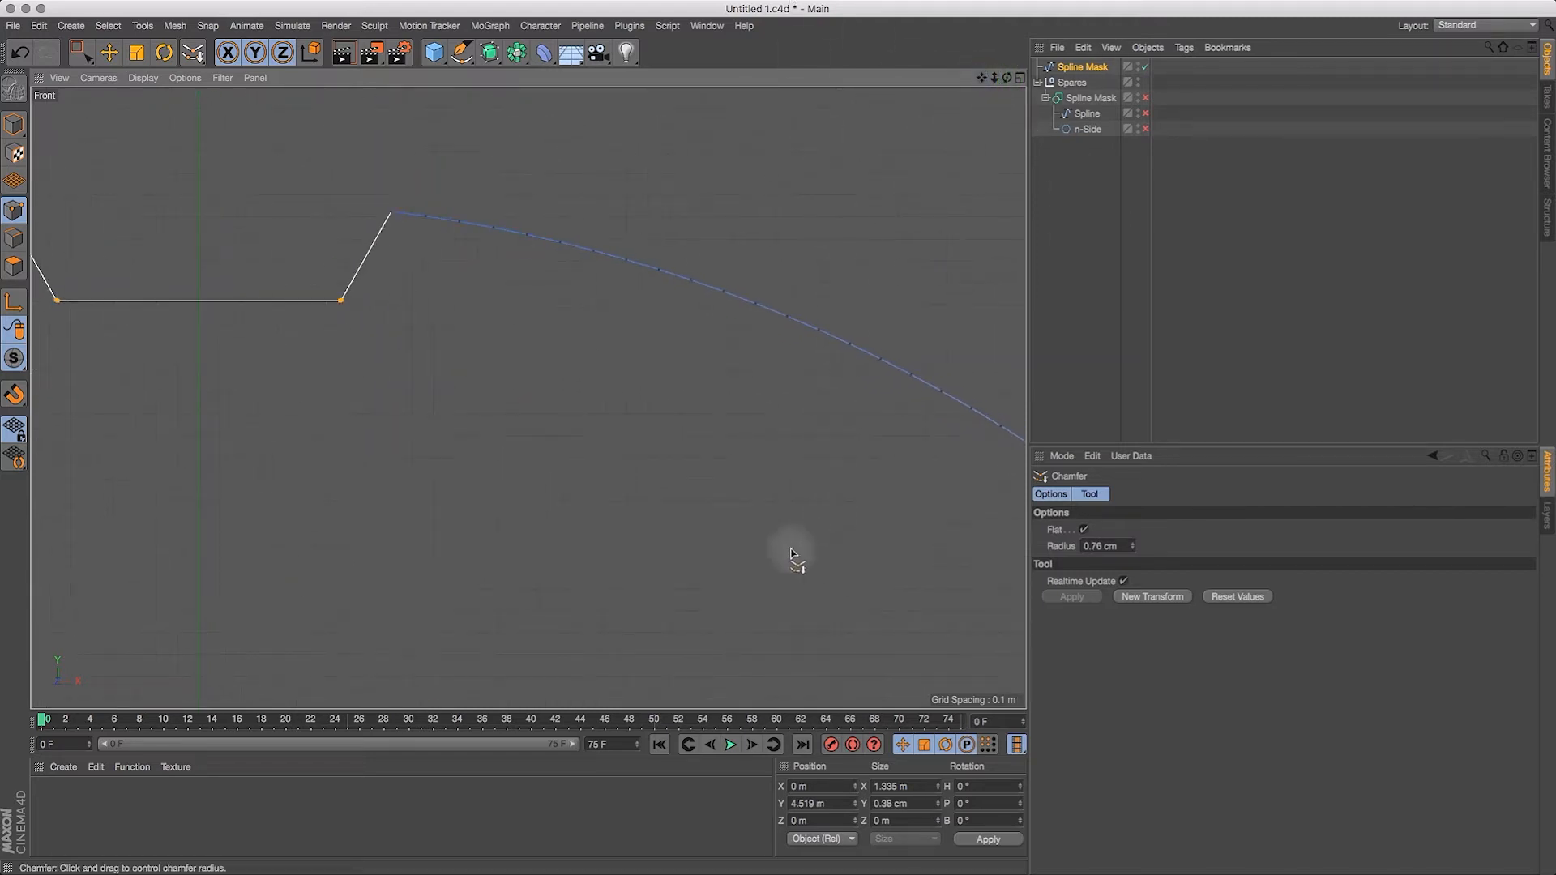
Step: Select the six inner ledge corner points on both stepped lower sides of the profile
{"action": "left_click_drag", "start_coordinate": [994, 78], "coordinate": [979, 134]}
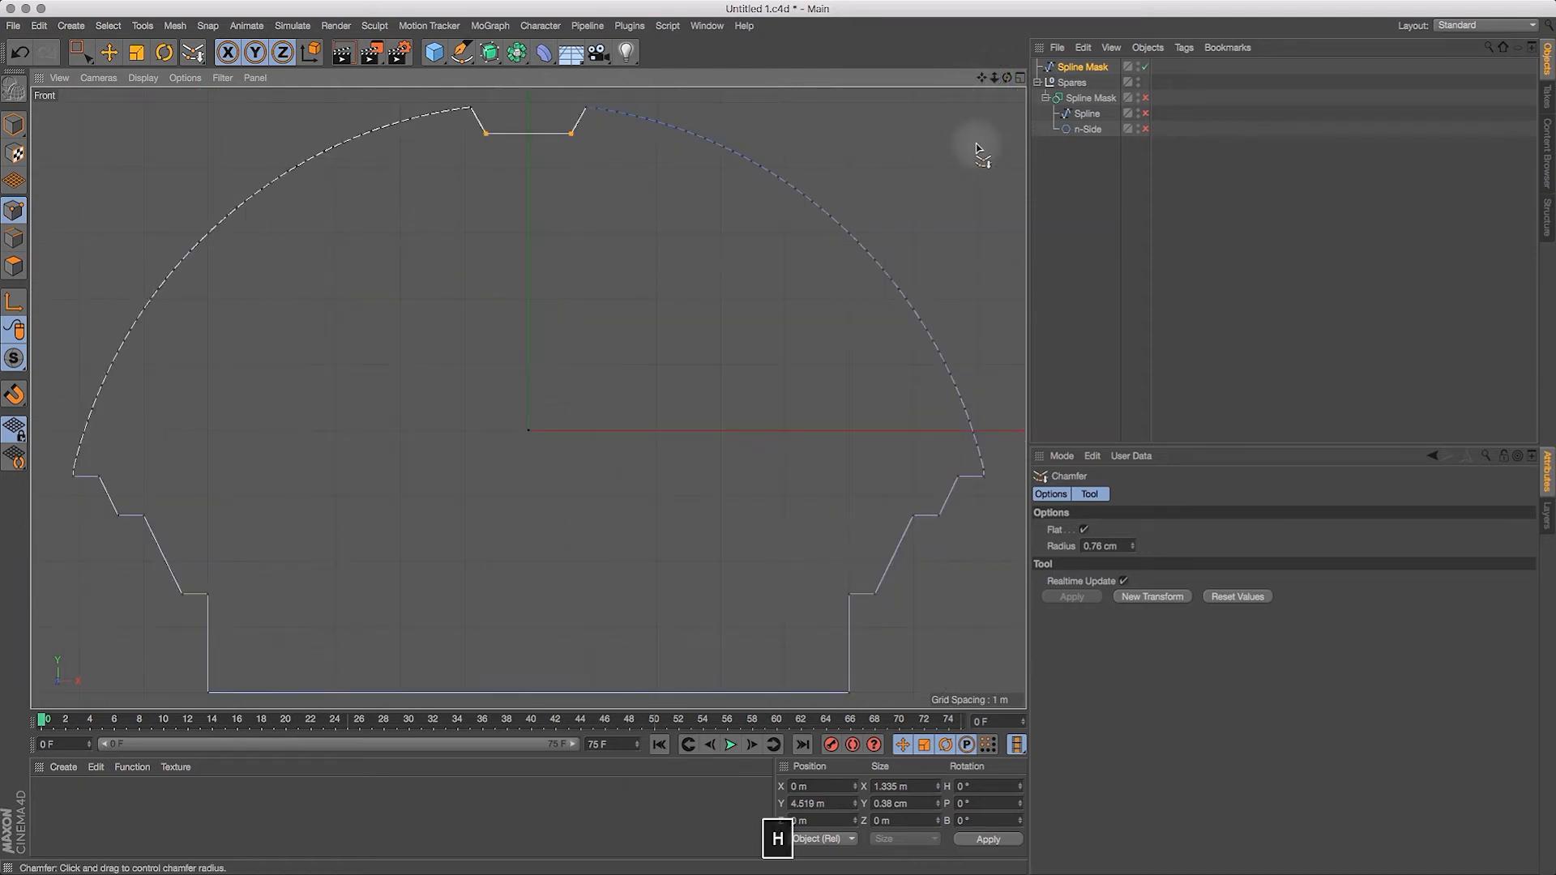
{"action": "left_click", "coordinate": [79, 54]}
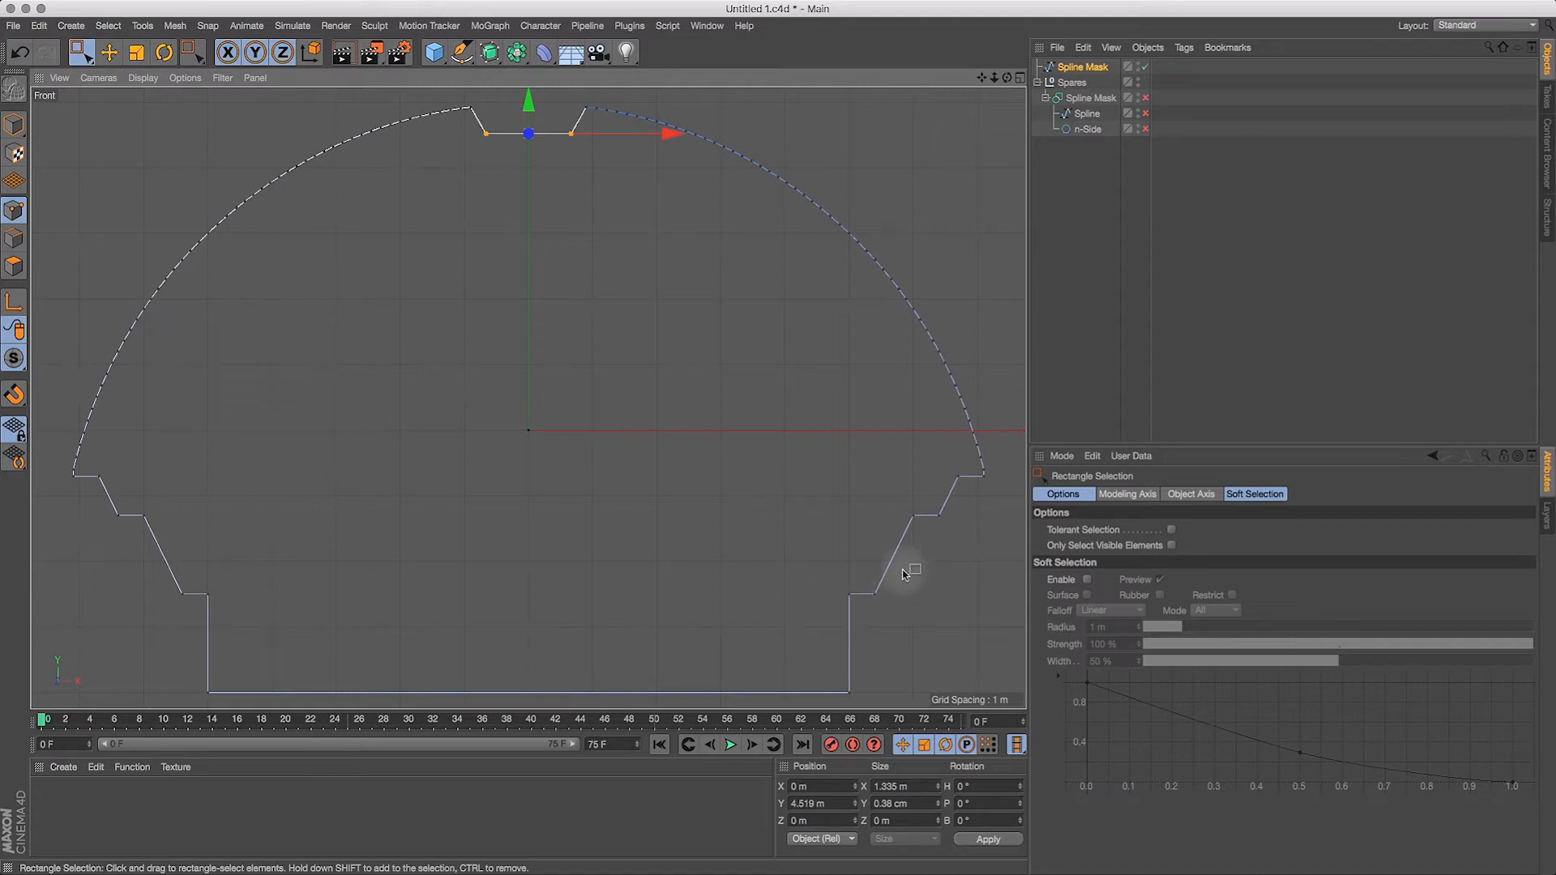
{"action": "left_click_drag", "start_coordinate": [835, 582], "coordinate": [860, 605]}
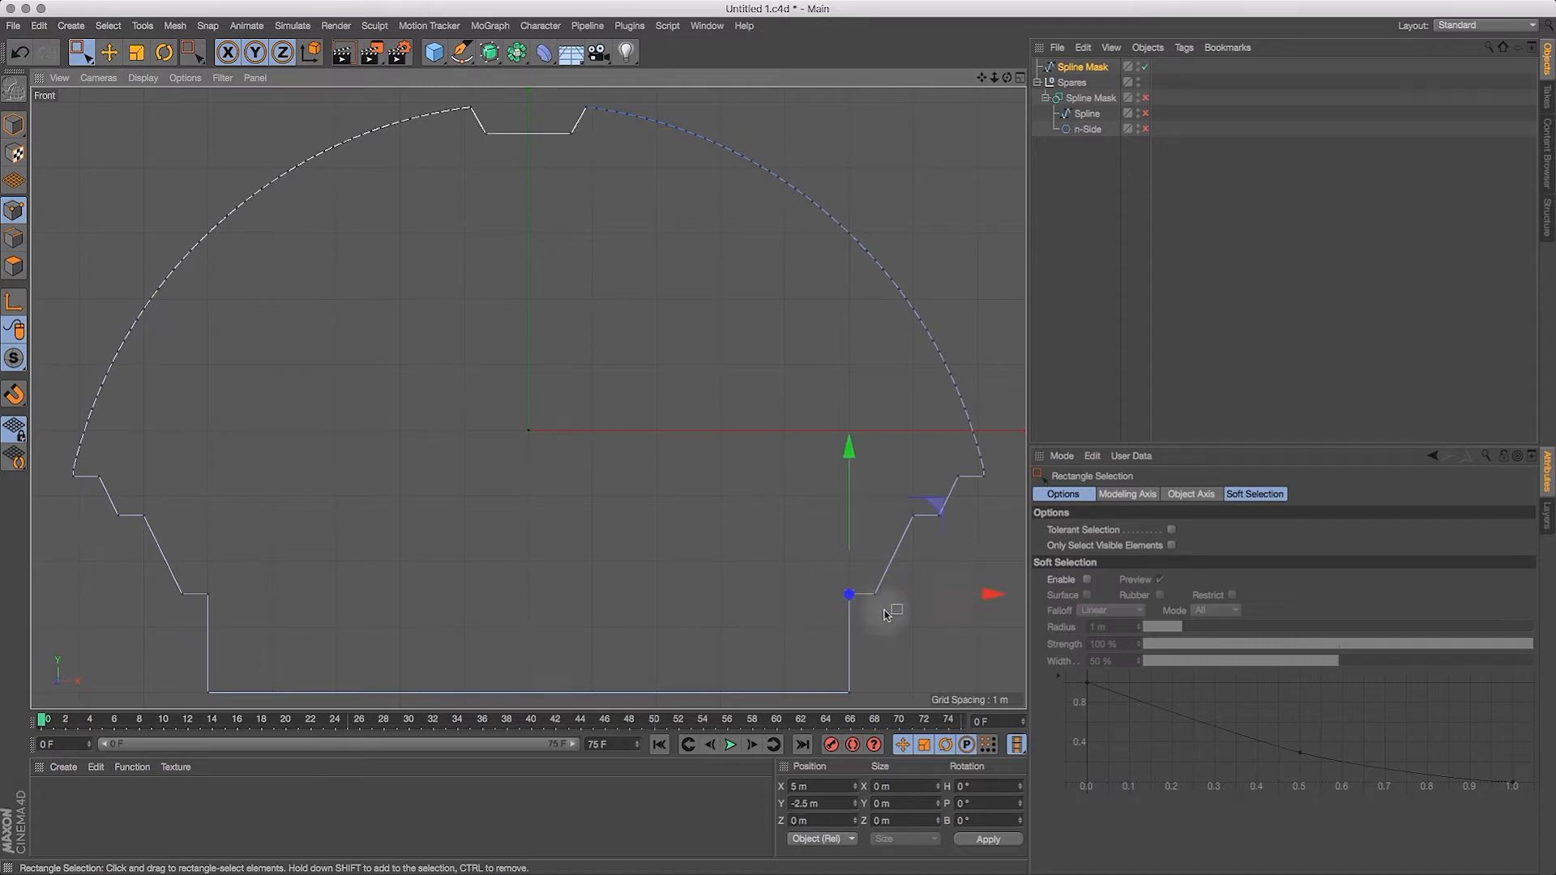
{"action": "left_click_drag", "start_coordinate": [945, 497], "coordinate": [909, 509]}
{"action": "left_click_drag", "start_coordinate": [979, 460], "coordinate": [955, 486], "text": "shift"}
{"action": "left_click_drag", "start_coordinate": [139, 441], "coordinate": [78, 504], "text": "shift"}
{"action": "left_click_drag", "start_coordinate": [192, 476], "coordinate": [146, 529], "text": "shift"}
{"action": "left_click_drag", "start_coordinate": [248, 567], "coordinate": [203, 607], "text": "shift"}
Step: Apply the flat 0.76 cm chamfer to the six selected ledge corners
{"action": "left_click_drag", "start_coordinate": [977, 80], "coordinate": [650, 35]}
{"action": "left_click_drag", "start_coordinate": [995, 80], "coordinate": [879, 0]}
{"action": "left_click_drag", "start_coordinate": [981, 80], "coordinate": [1030, 73]}
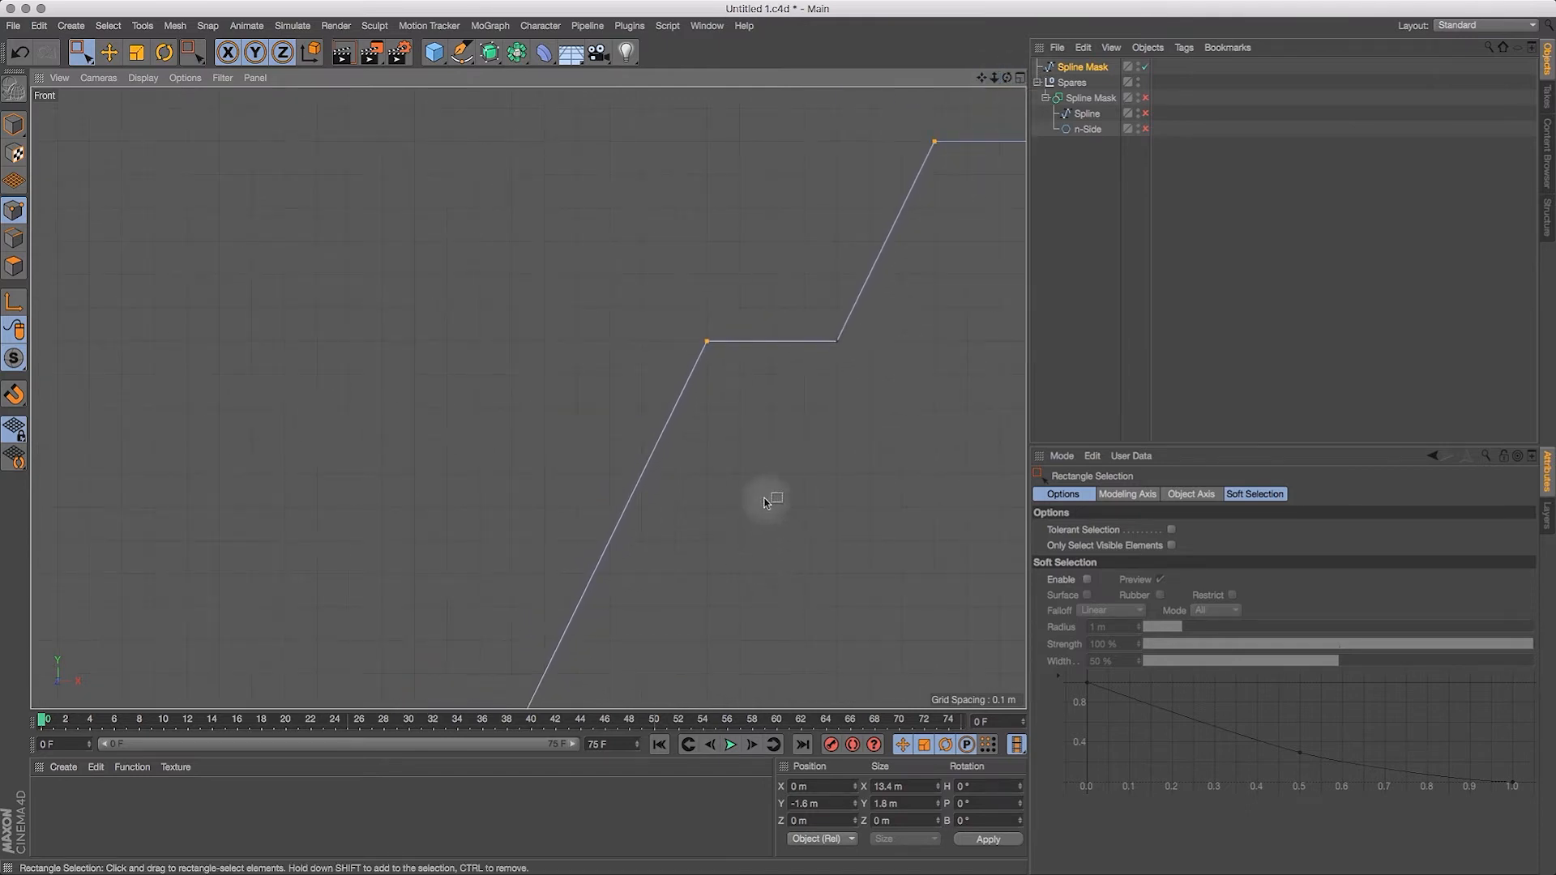
{"action": "left_click_drag", "start_coordinate": [189, 62], "coordinate": [243, 103]}
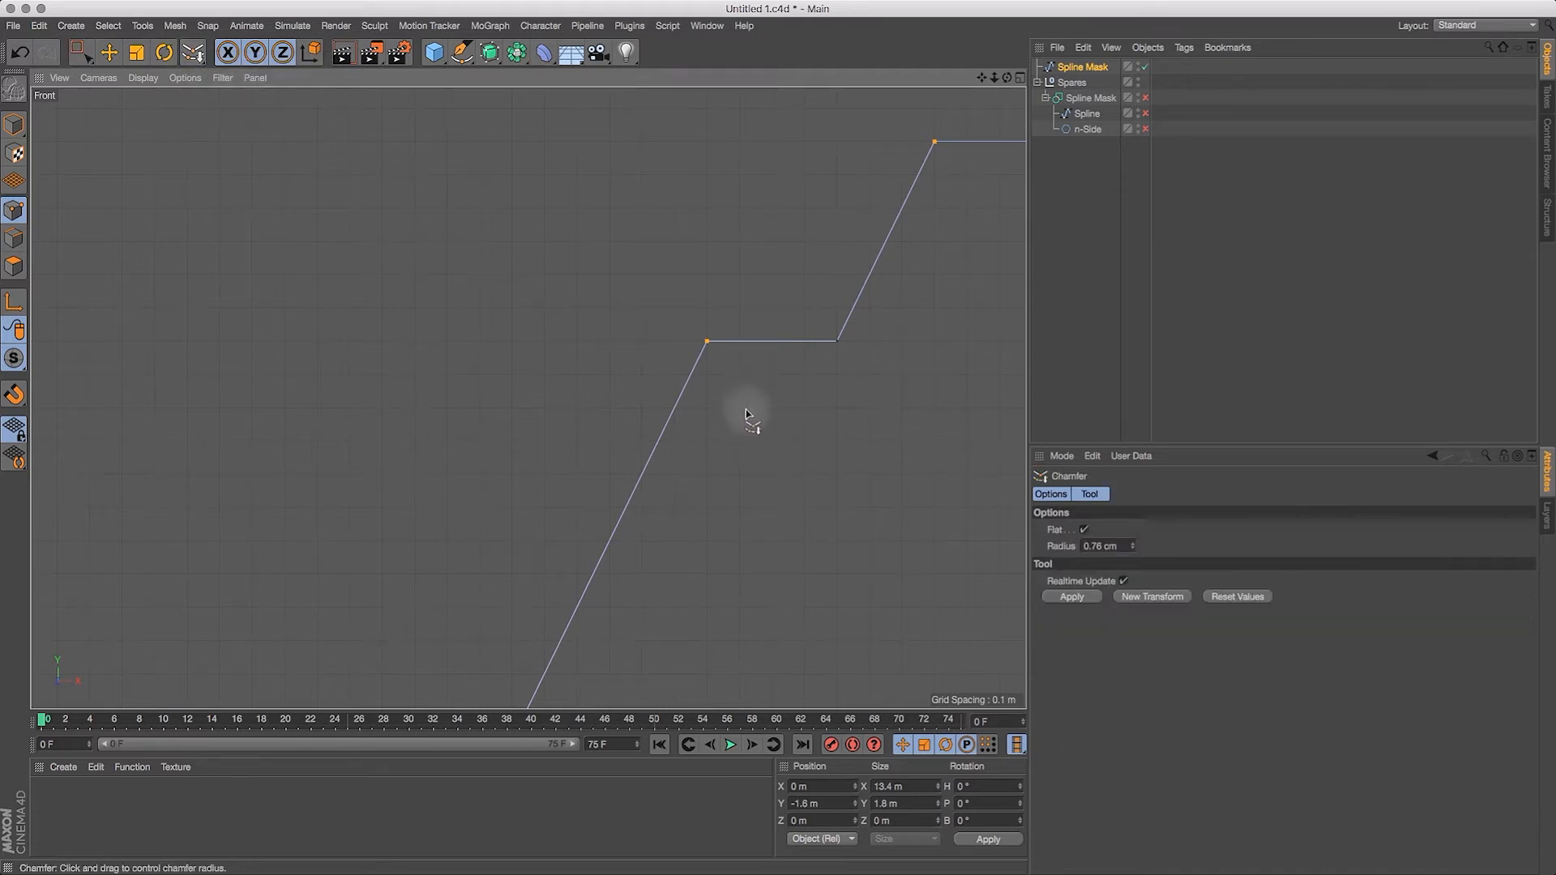
{"action": "left_click", "coordinate": [1081, 600]}
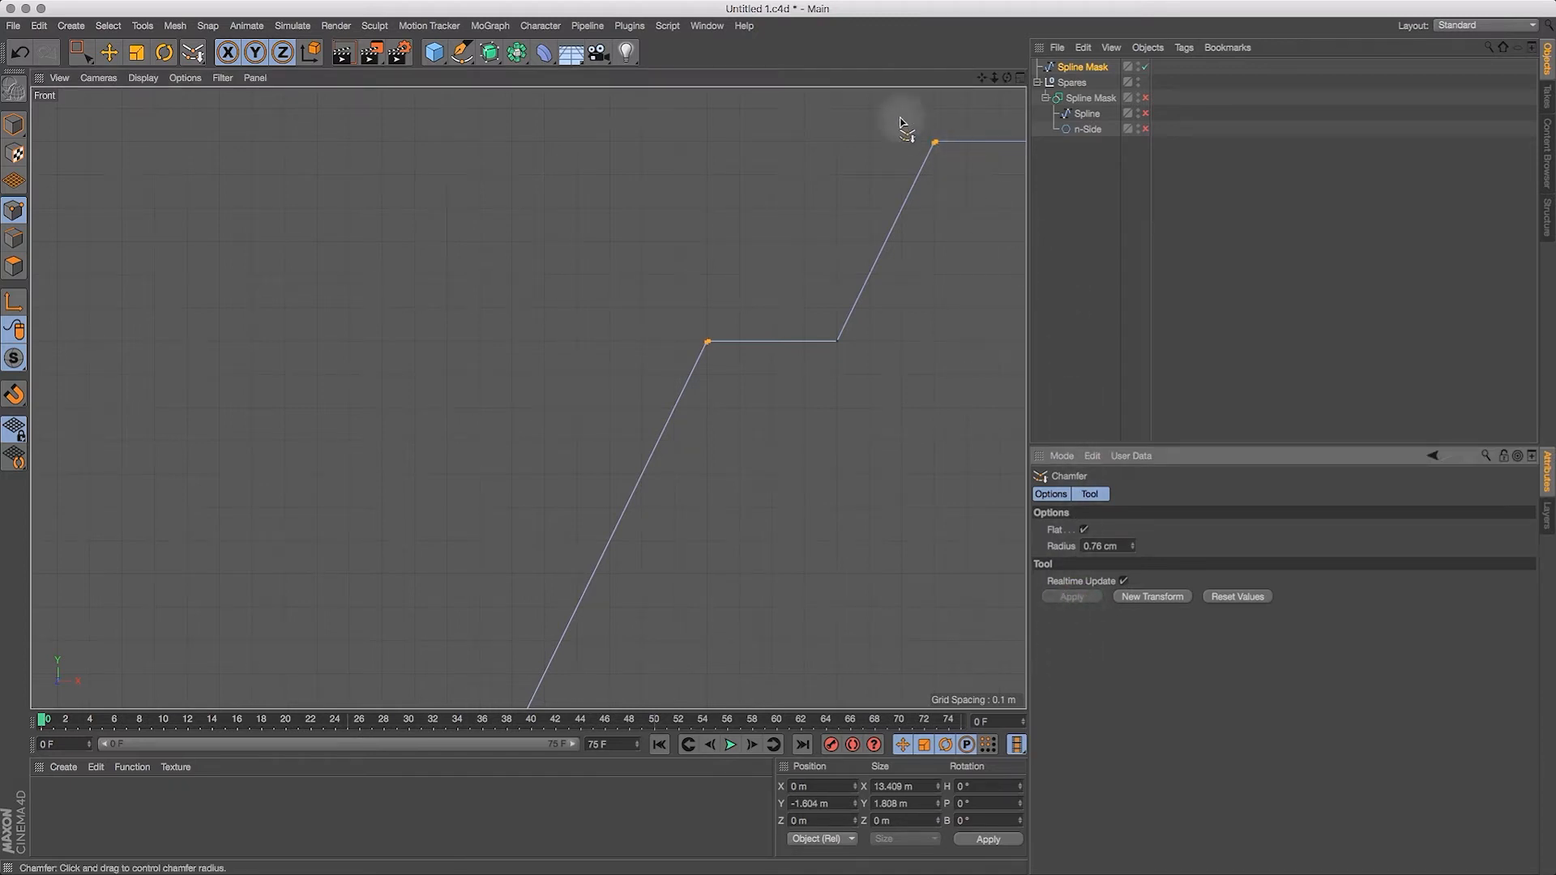
Step: Examine the chamfered ledge corners along the stepped side up close, and check the whole habitat profile
{"action": "left_click_drag", "start_coordinate": [994, 77], "coordinate": [1078, 61]}
{"action": "left_click_drag", "start_coordinate": [982, 77], "coordinate": [790, 175]}
{"action": "left_click_drag", "start_coordinate": [995, 77], "coordinate": [1122, 65]}
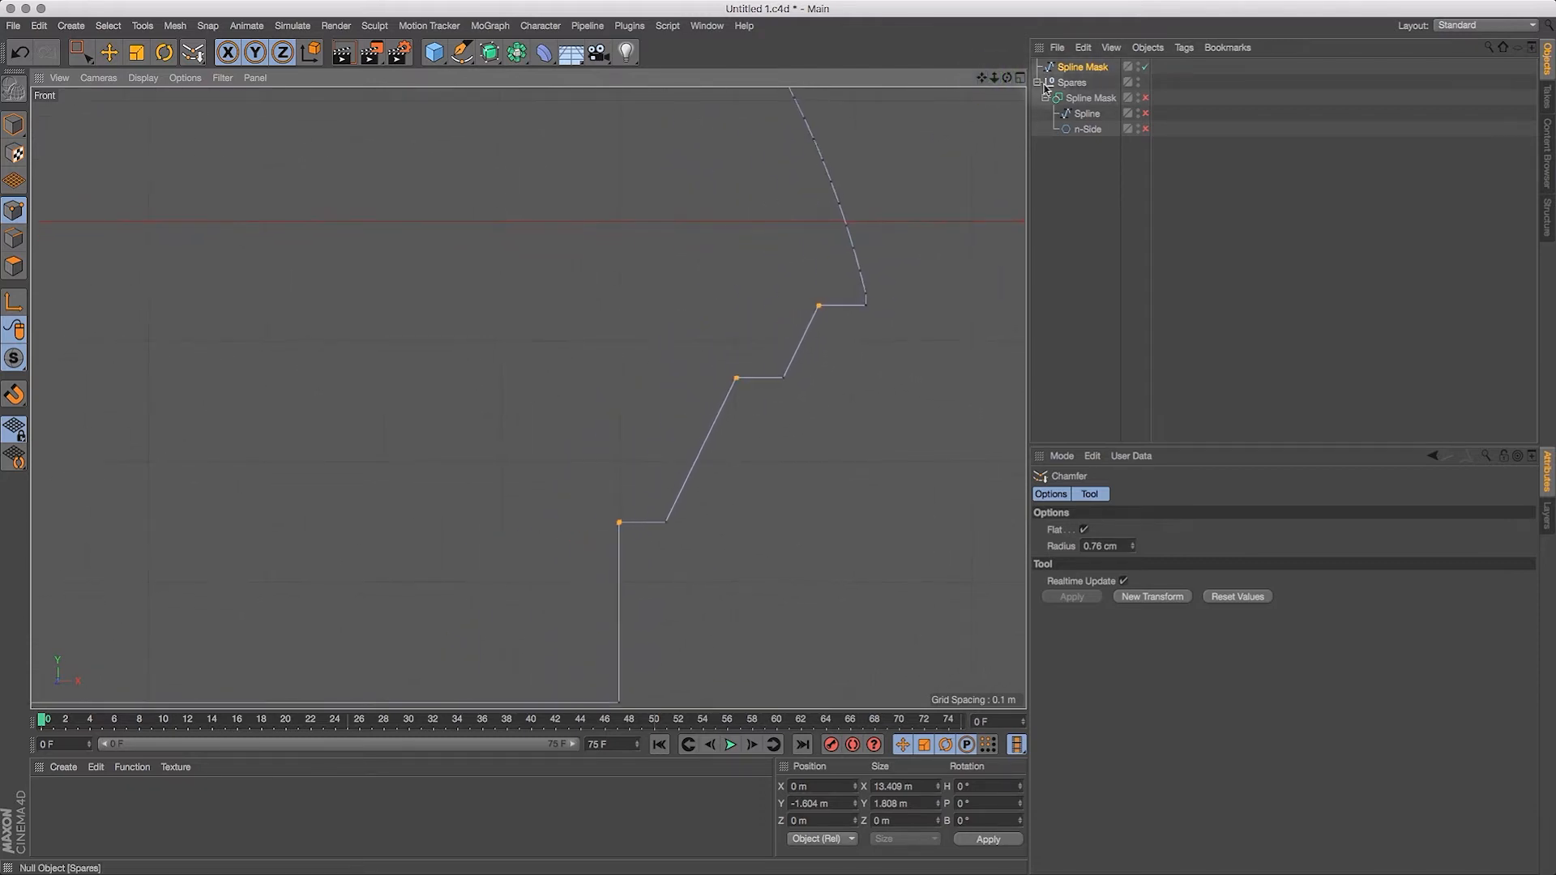
{"action": "mouse_move", "coordinate": [995, 80]}
{"action": "left_mouse_down"}
{"action": "mouse_move", "coordinate": [956, 106]}
{"action": "mouse_move", "coordinate": [1012, 81]}
{"action": "mouse_move", "coordinate": [968, 91]}
{"action": "left_mouse_up"}
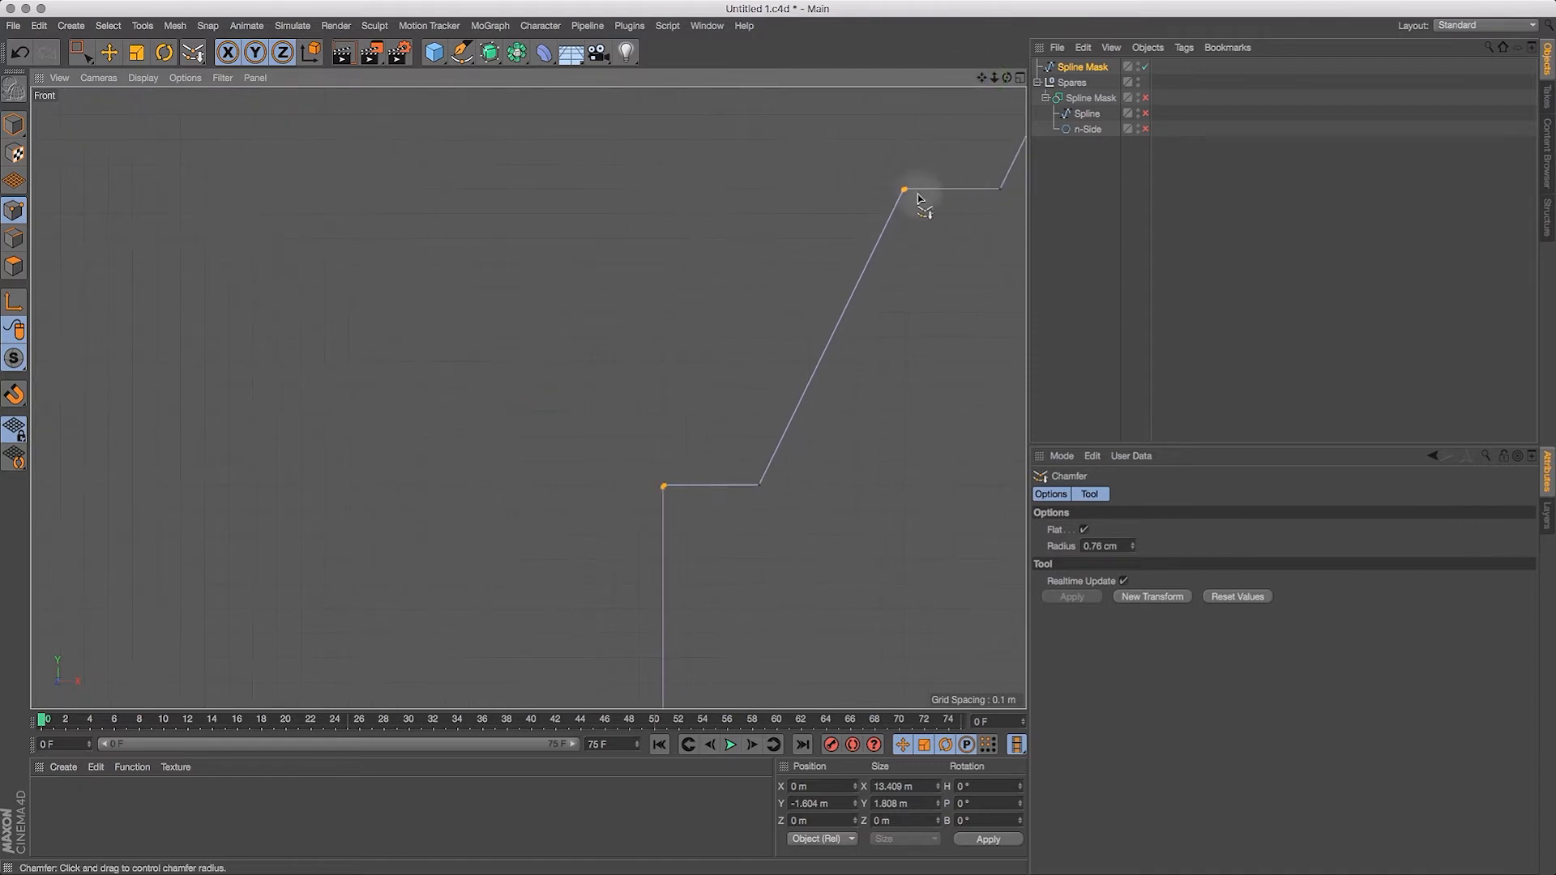
{"action": "left_click_drag", "start_coordinate": [995, 81], "coordinate": [941, 97]}
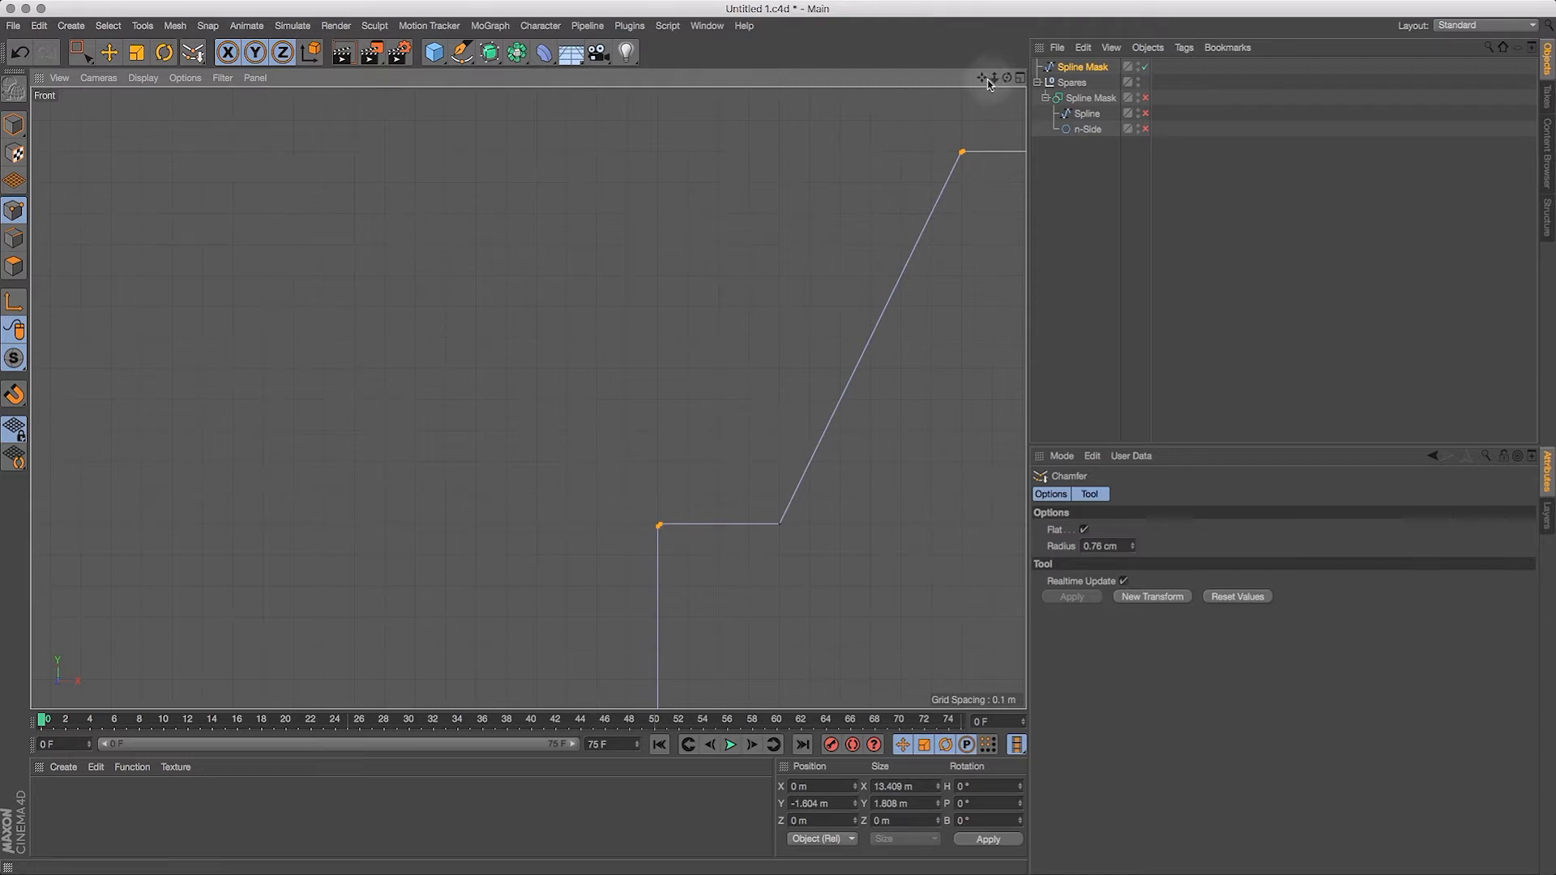
{"action": "left_click_drag", "start_coordinate": [993, 79], "coordinate": [894, 154]}
{"action": "left_click_drag", "start_coordinate": [982, 77], "coordinate": [1180, 174]}
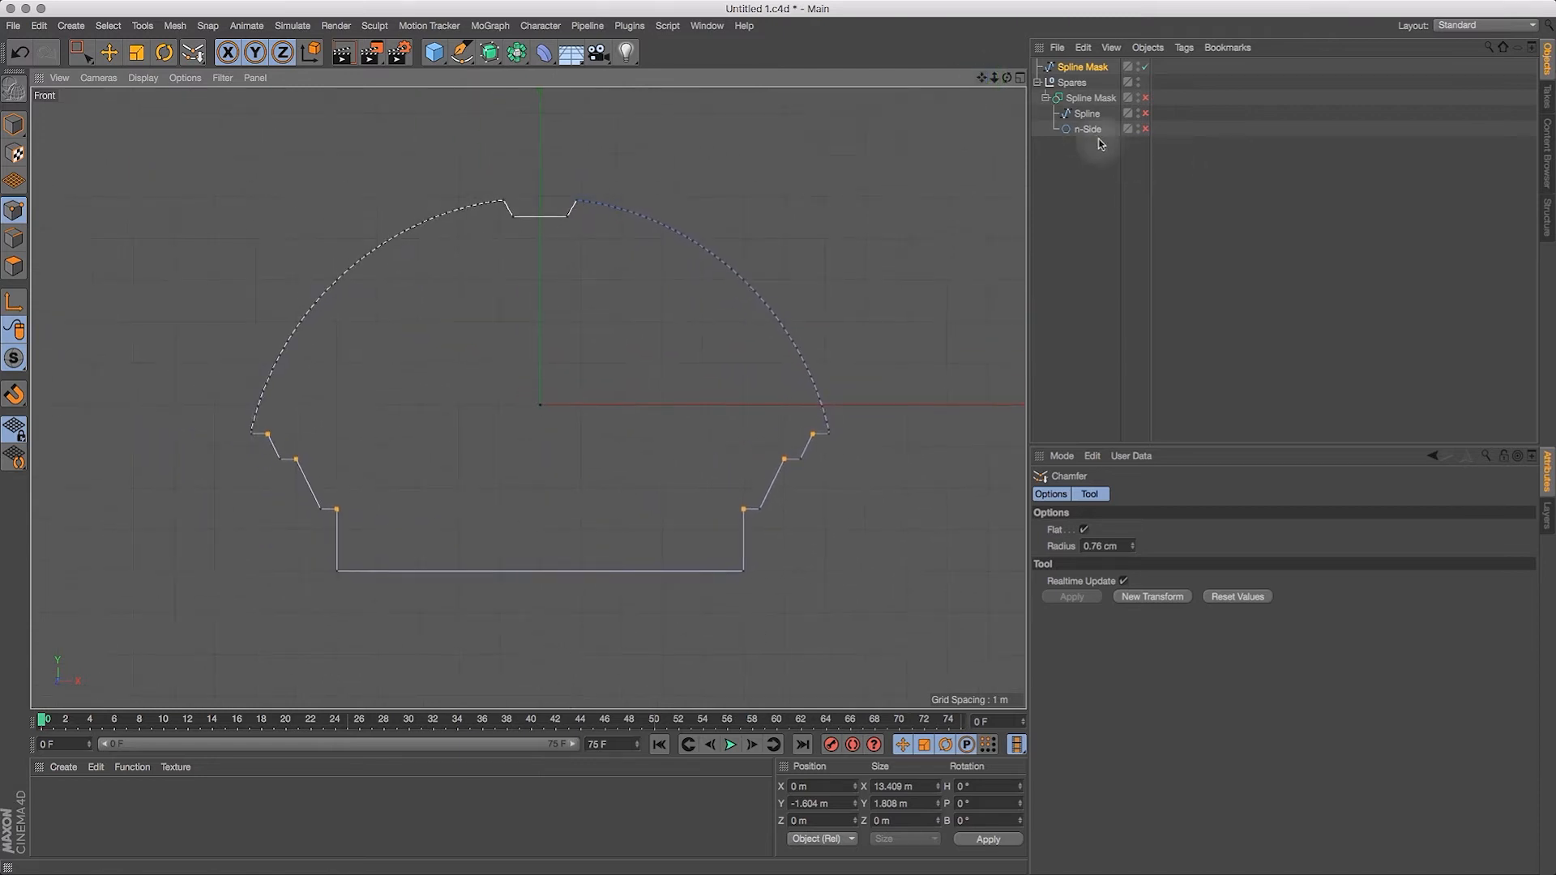
{"action": "left_click_drag", "start_coordinate": [994, 81], "coordinate": [992, 80]}
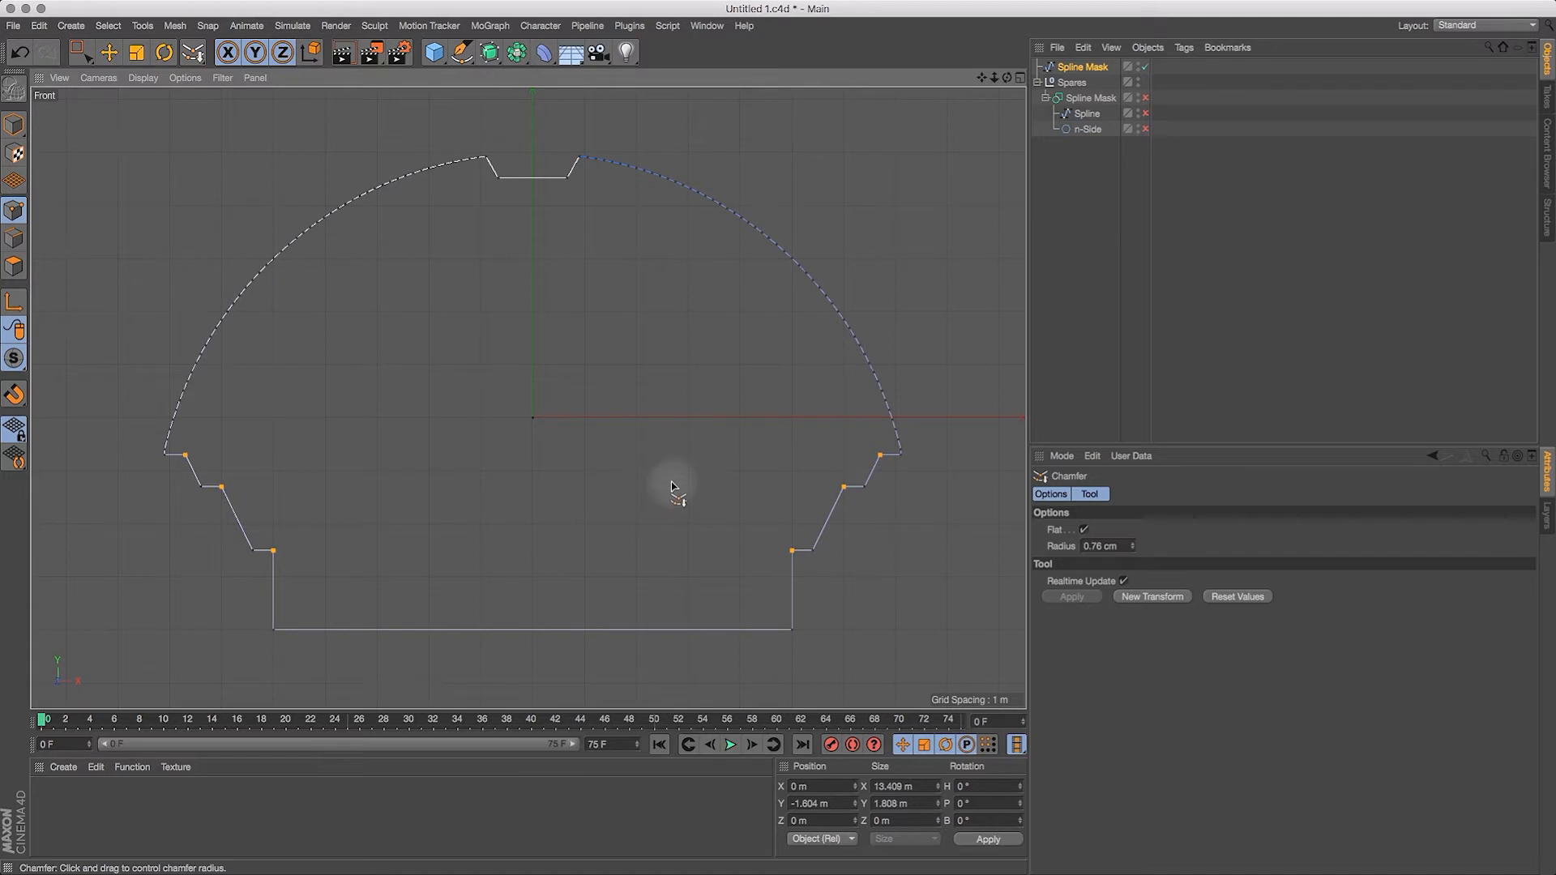
Step: Show the whole profile at an angle in a maximized perspective view and select the converted Spline Mask object
{"action": "left_click", "coordinate": [1021, 78]}
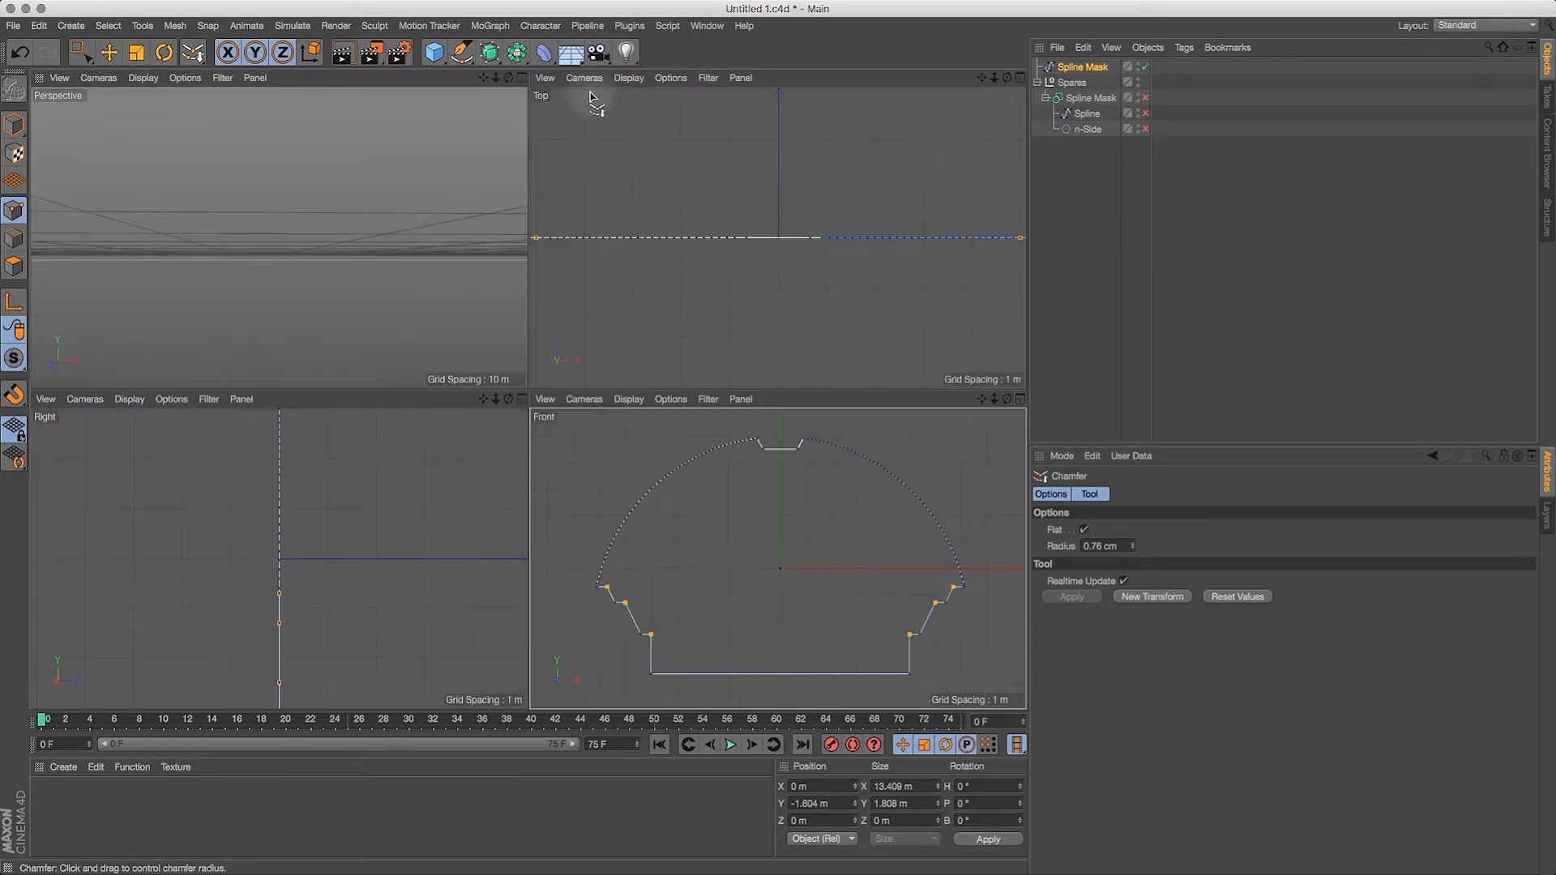
{"action": "left_click", "coordinate": [521, 78]}
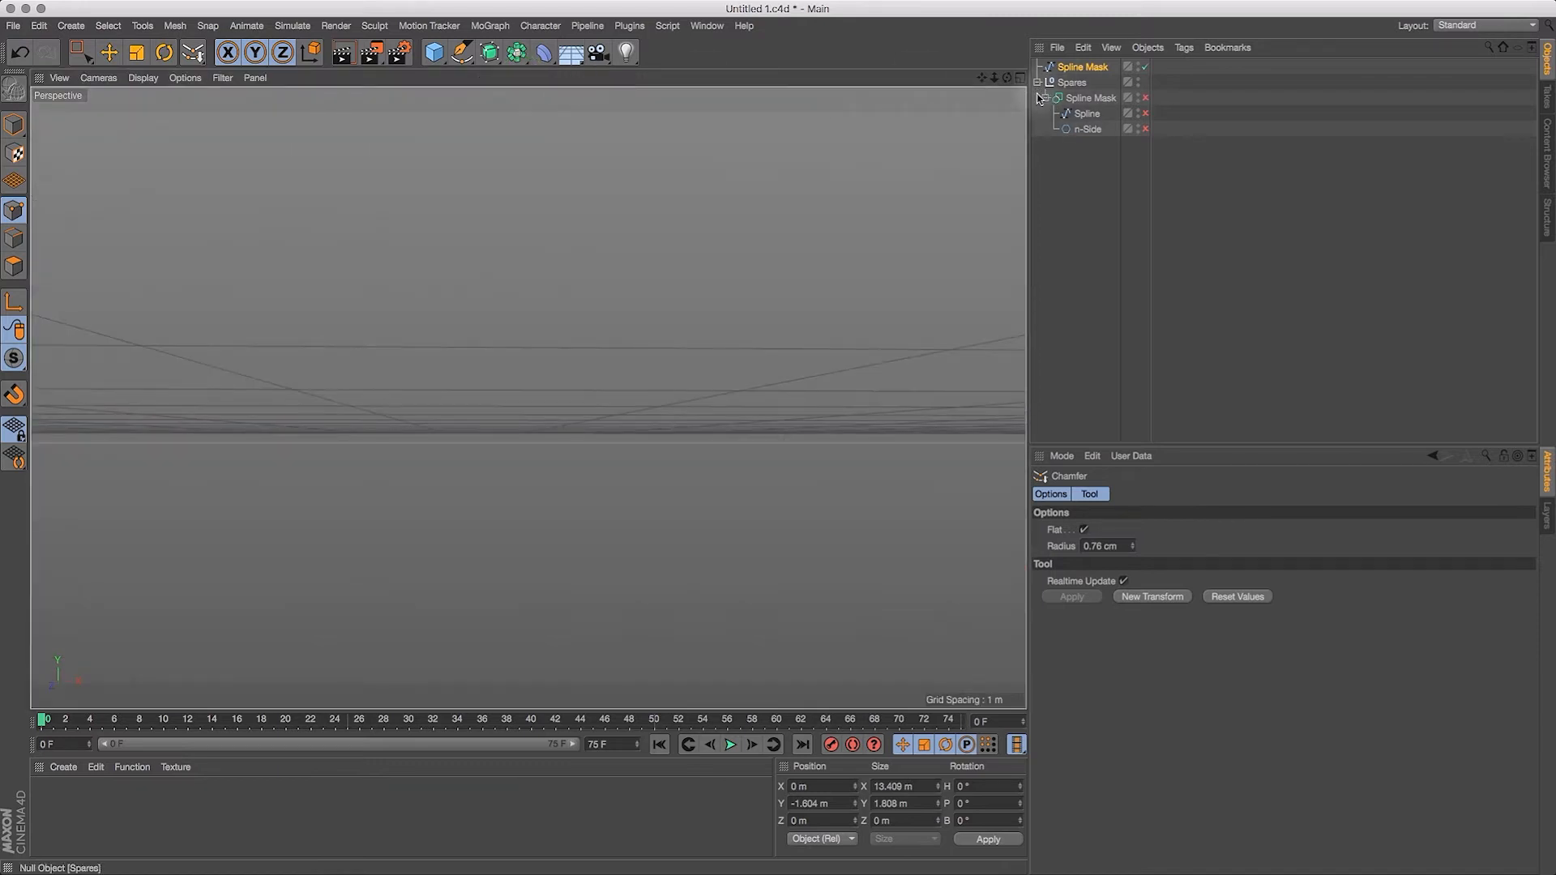
{"action": "key", "text": "h"}
{"action": "left_click_drag", "start_coordinate": [1007, 78], "coordinate": [955, 124]}
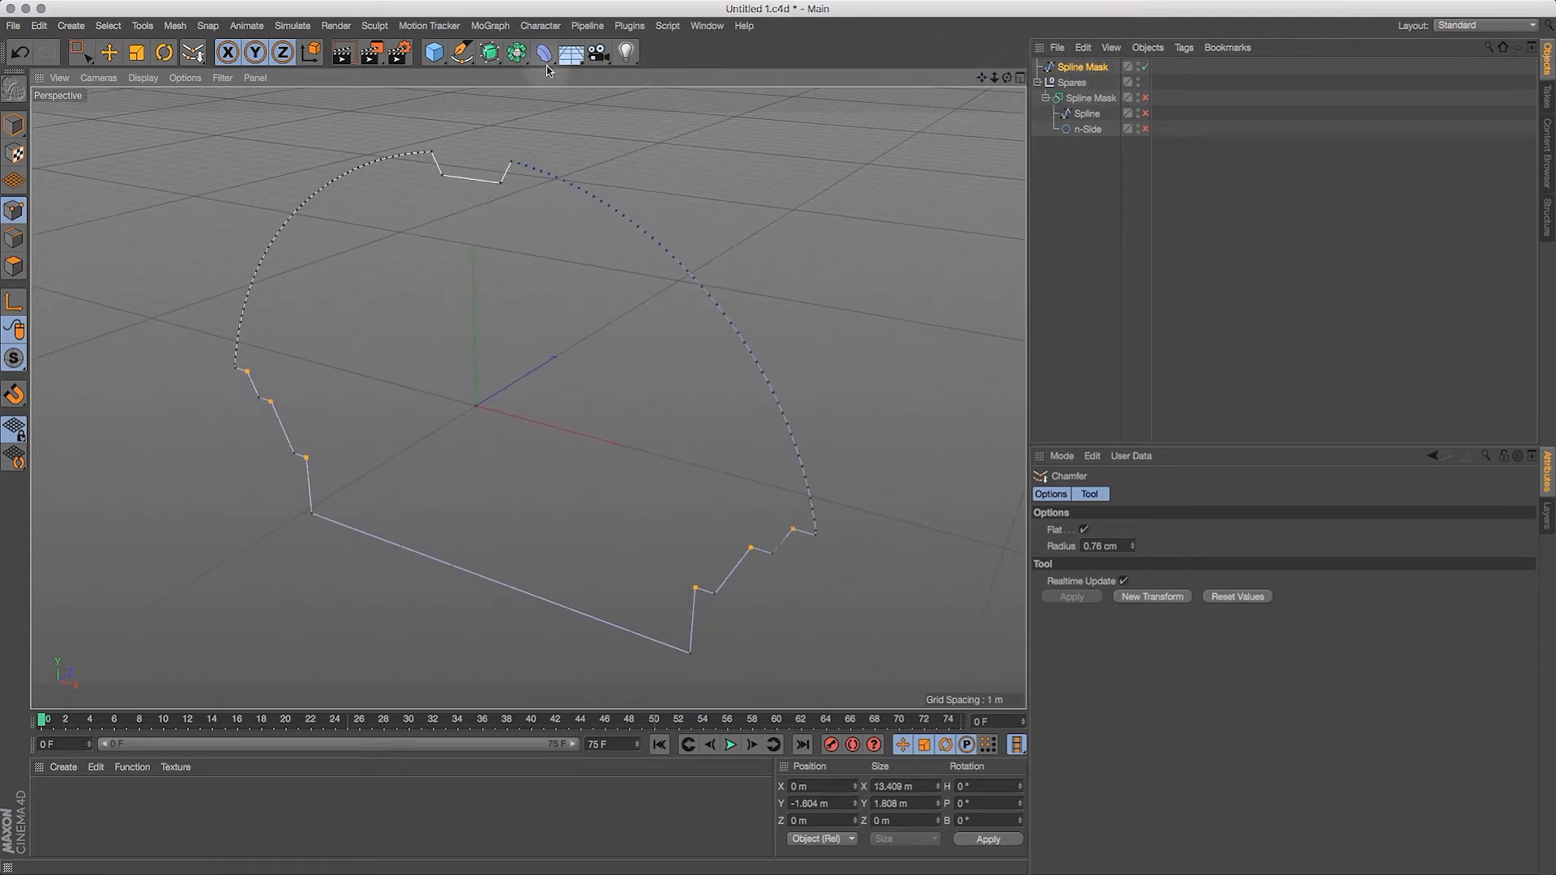
{"action": "left_click", "coordinate": [1085, 71]}
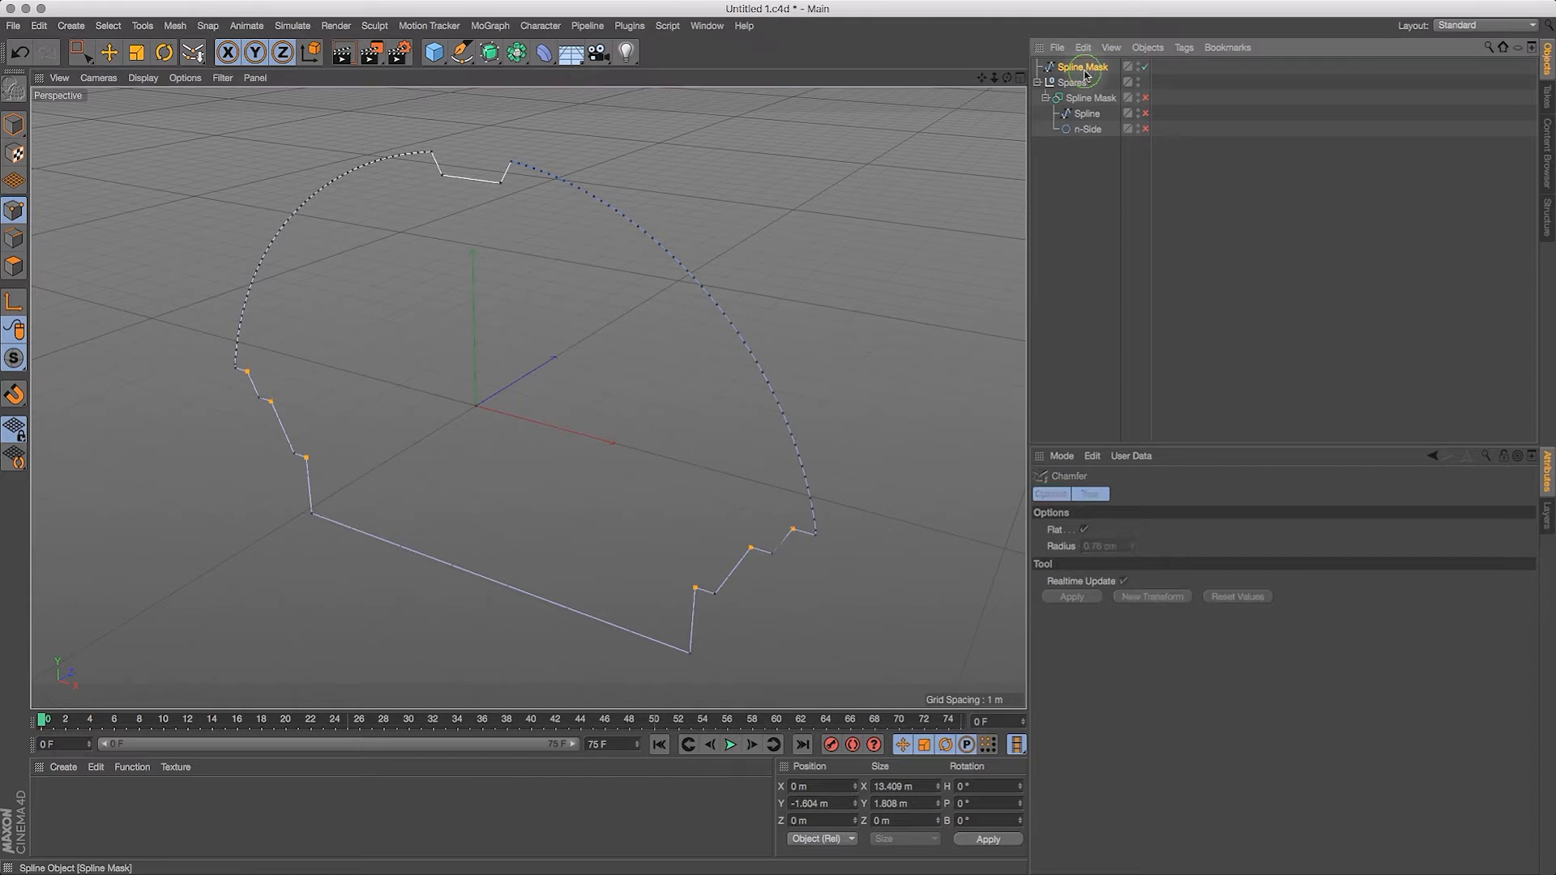
Step: Extrude the converted Spline Mask profile 100 m along Z
{"action": "left_click", "coordinate": [492, 58], "text": "alt"}
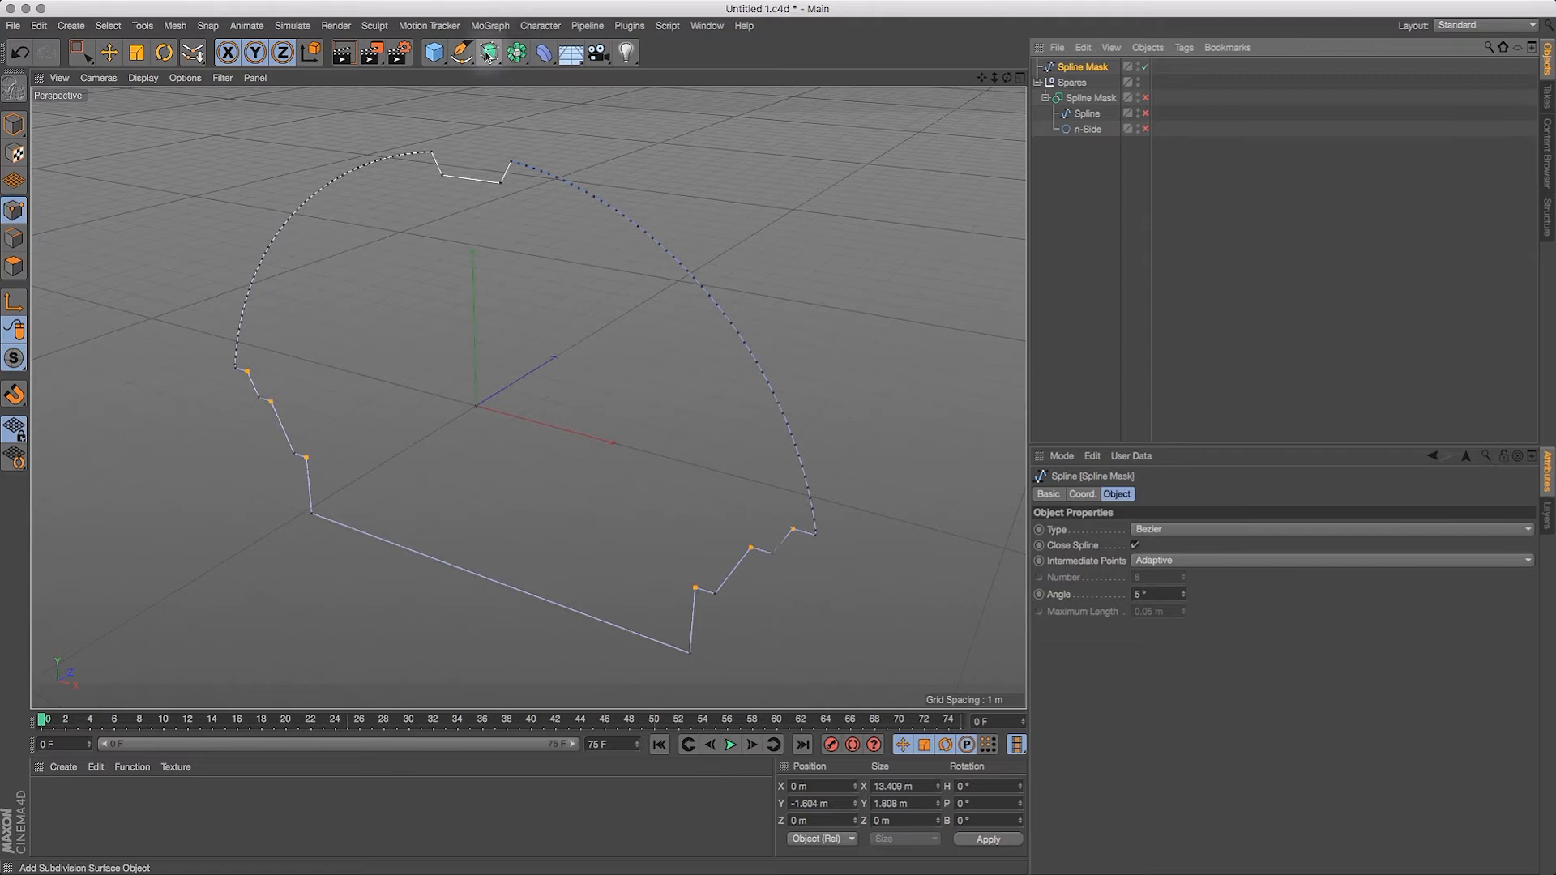
{"action": "left_click", "coordinate": [491, 55], "text": "alt"}
{"action": "left_click", "coordinate": [690, 77], "text": "alt"}
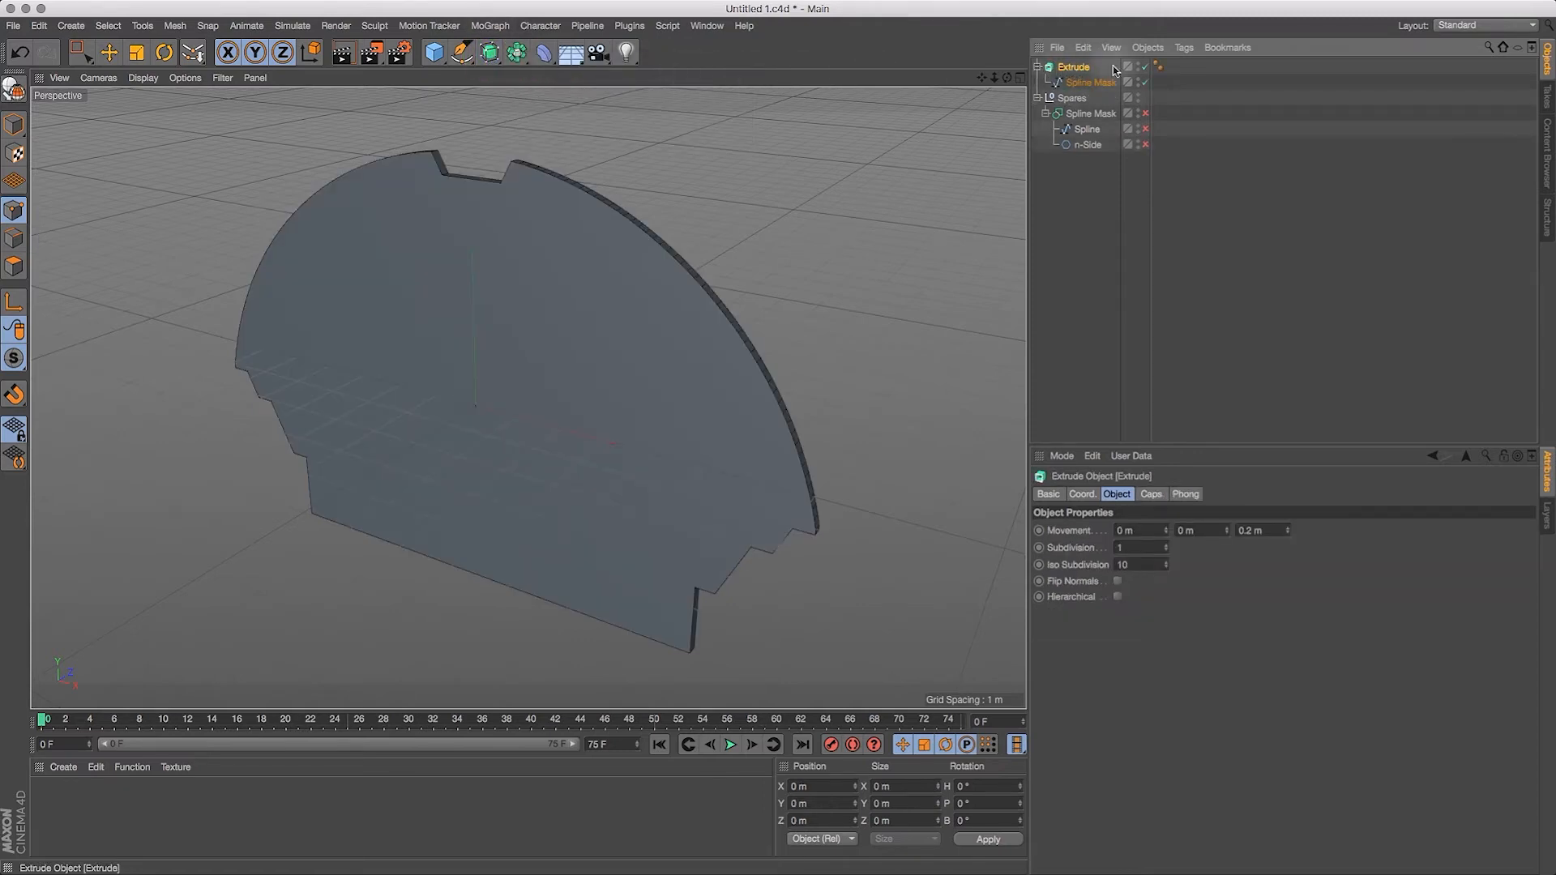
{"action": "double_click", "coordinate": [1280, 535]}
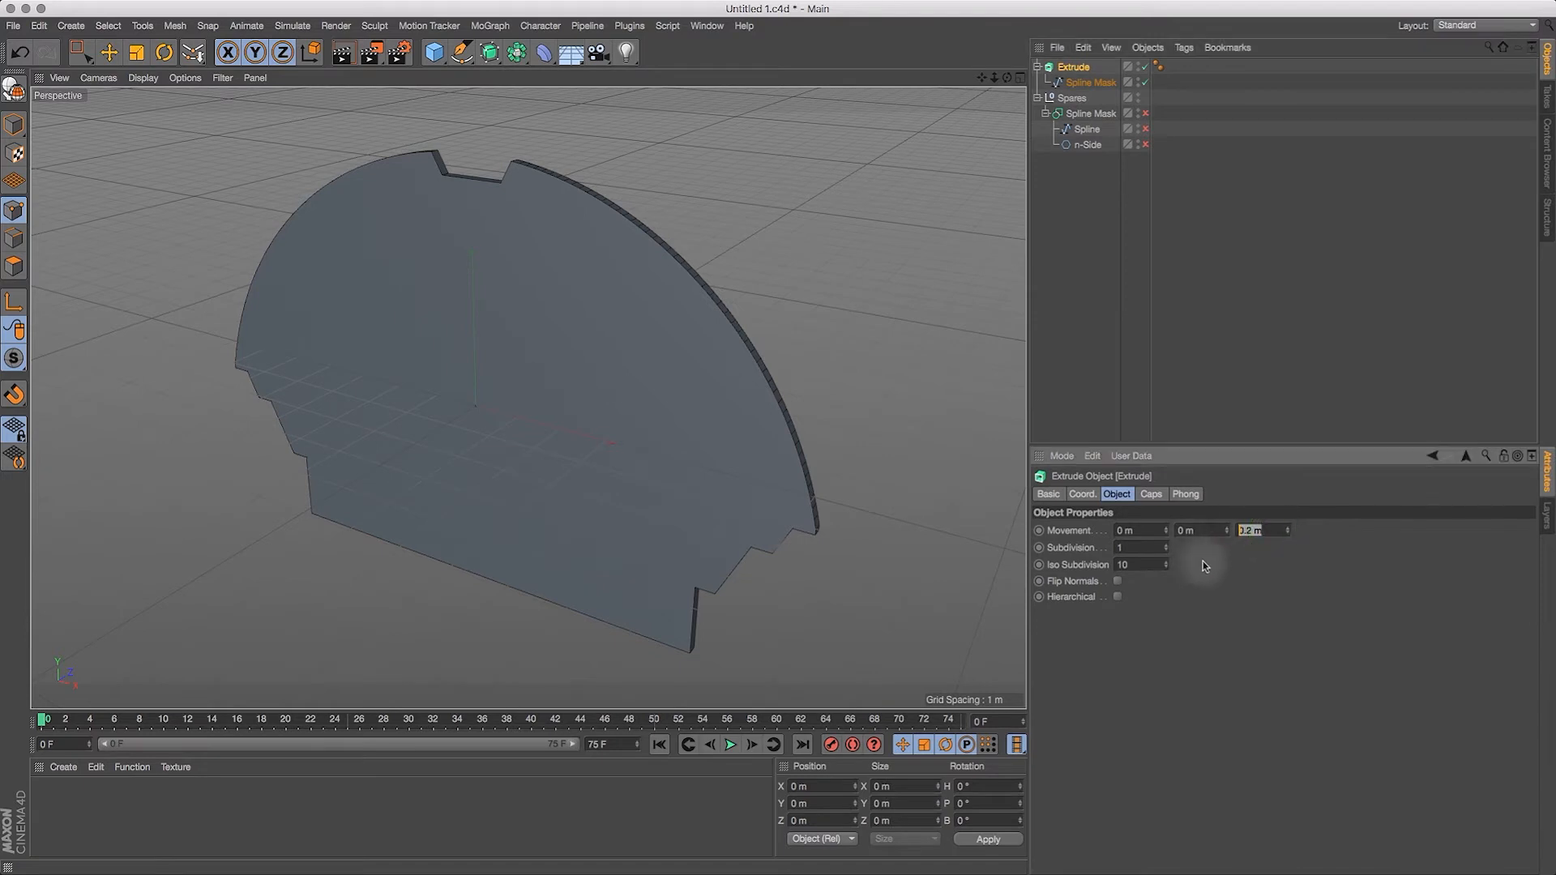
{"action": "type", "text": "100"}
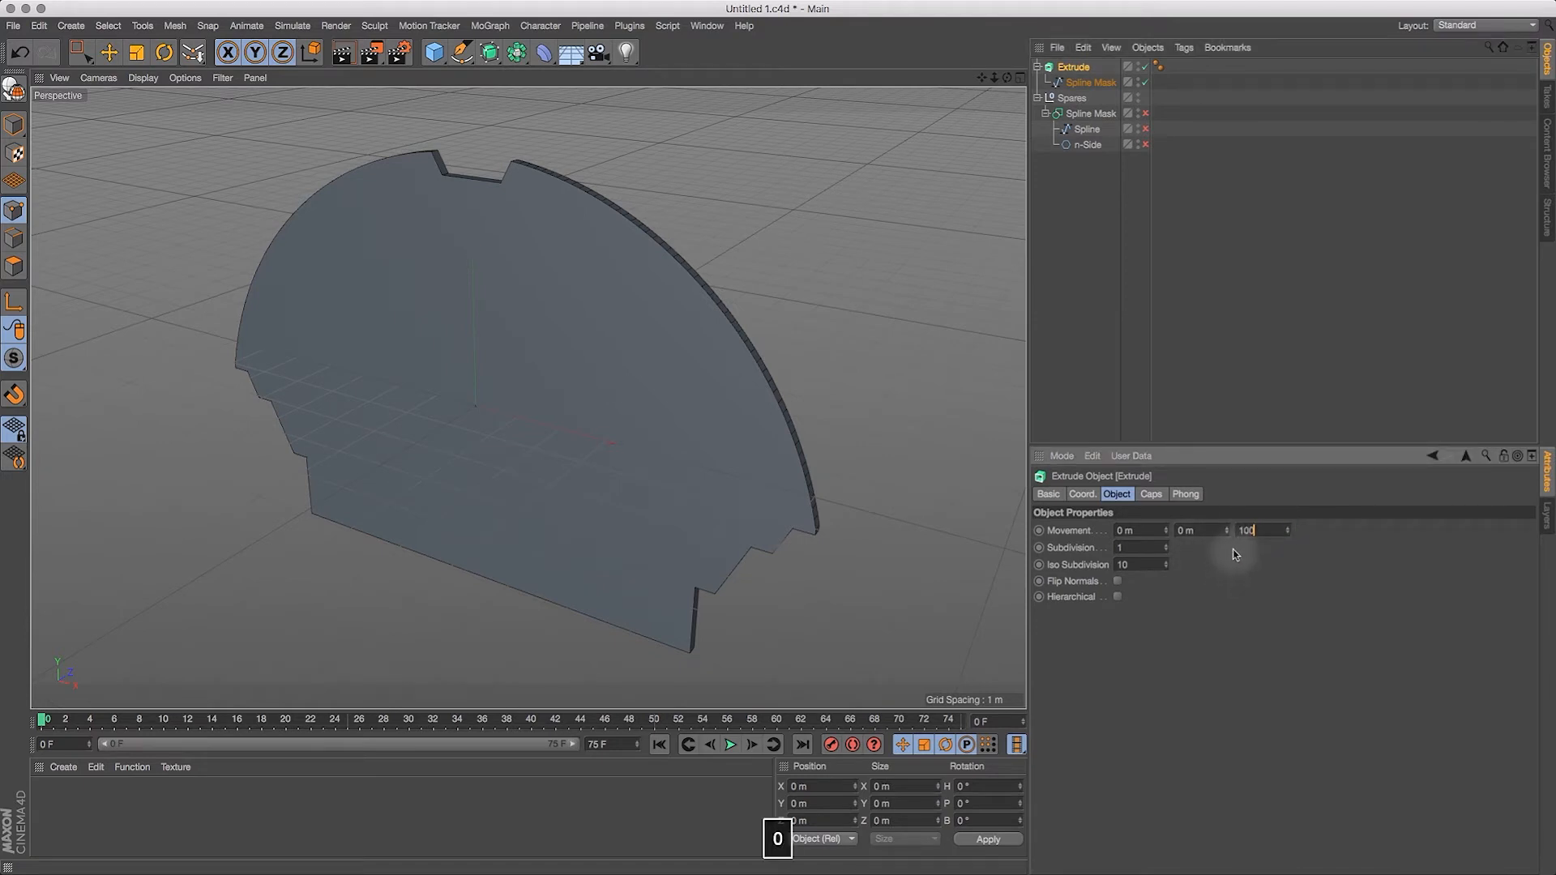
{"action": "key", "text": "Return"}
{"action": "left_click_drag", "start_coordinate": [994, 78], "coordinate": [983, 139]}
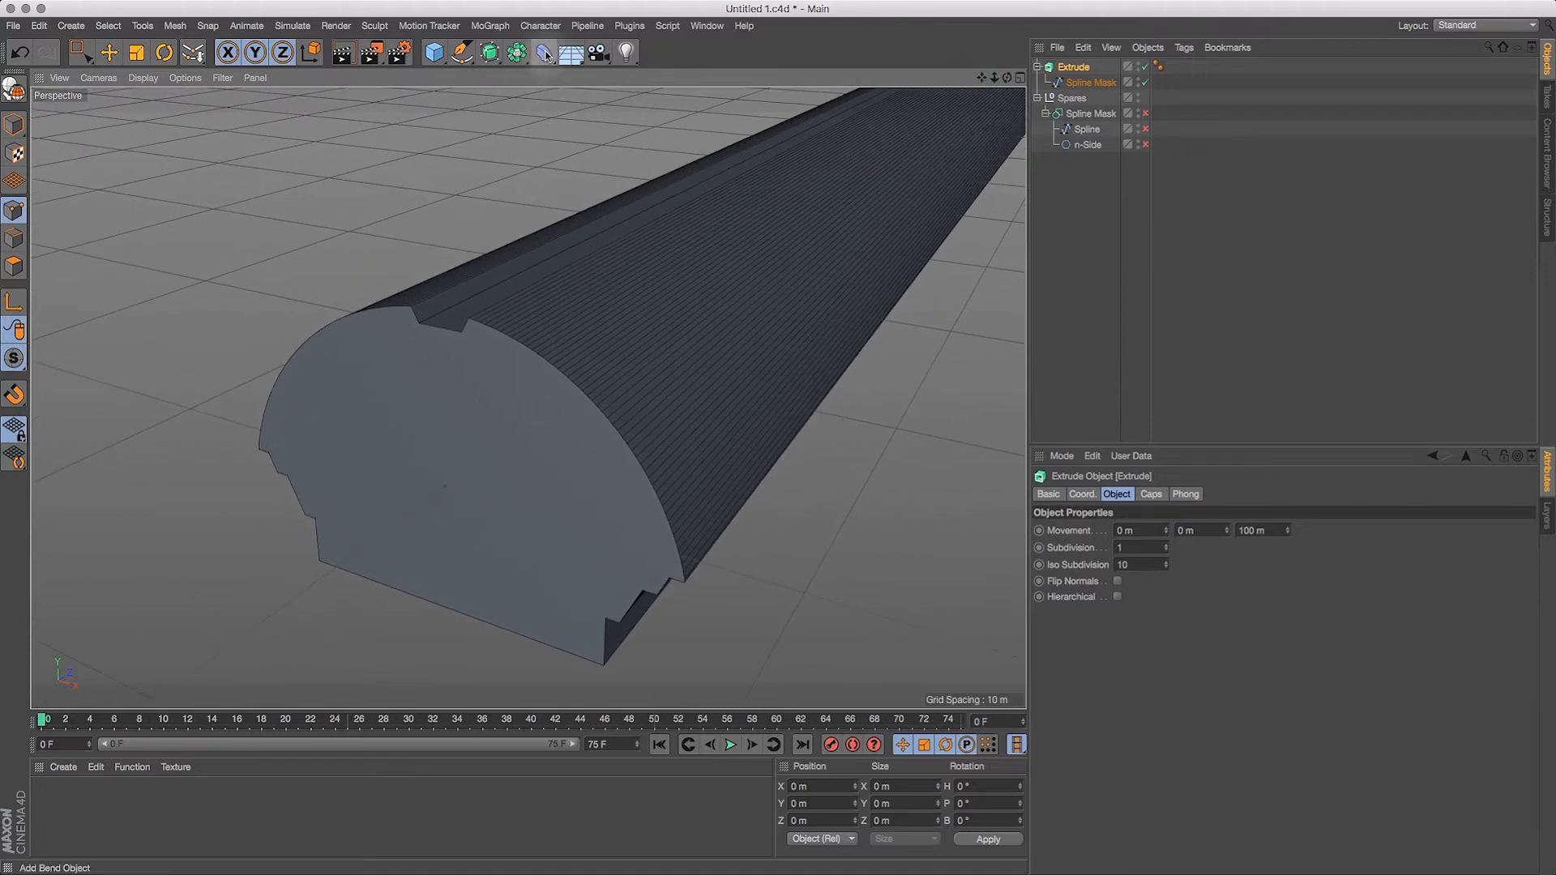
Step: Add a Bend deformer and group it with the Extrude and Spline Mask objects under one null
{"action": "left_click", "coordinate": [543, 53]}
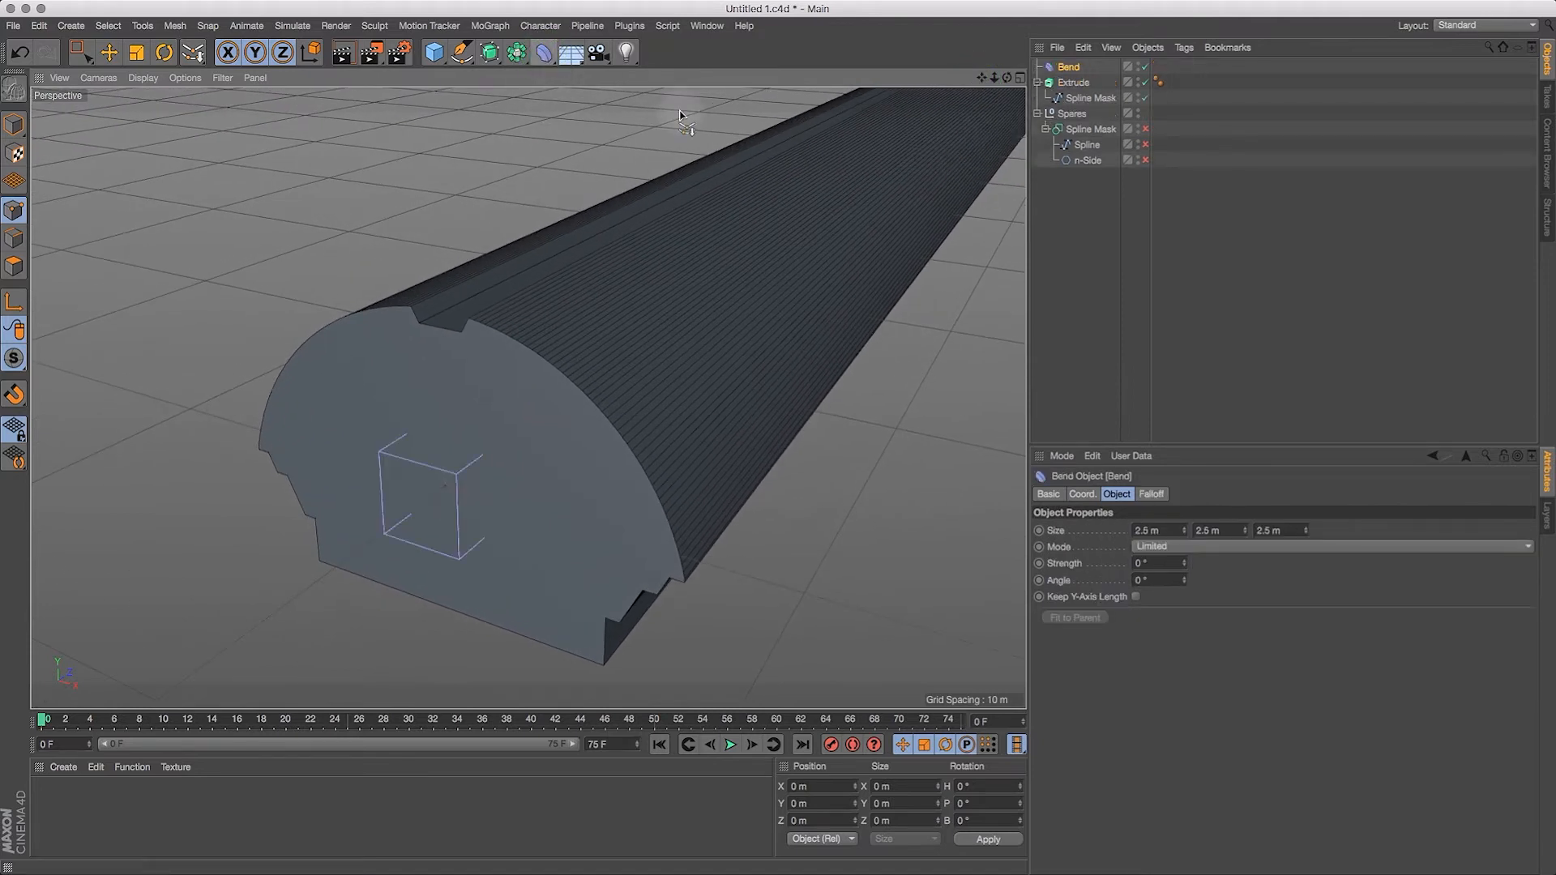
{"action": "left_click", "coordinate": [1110, 67]}
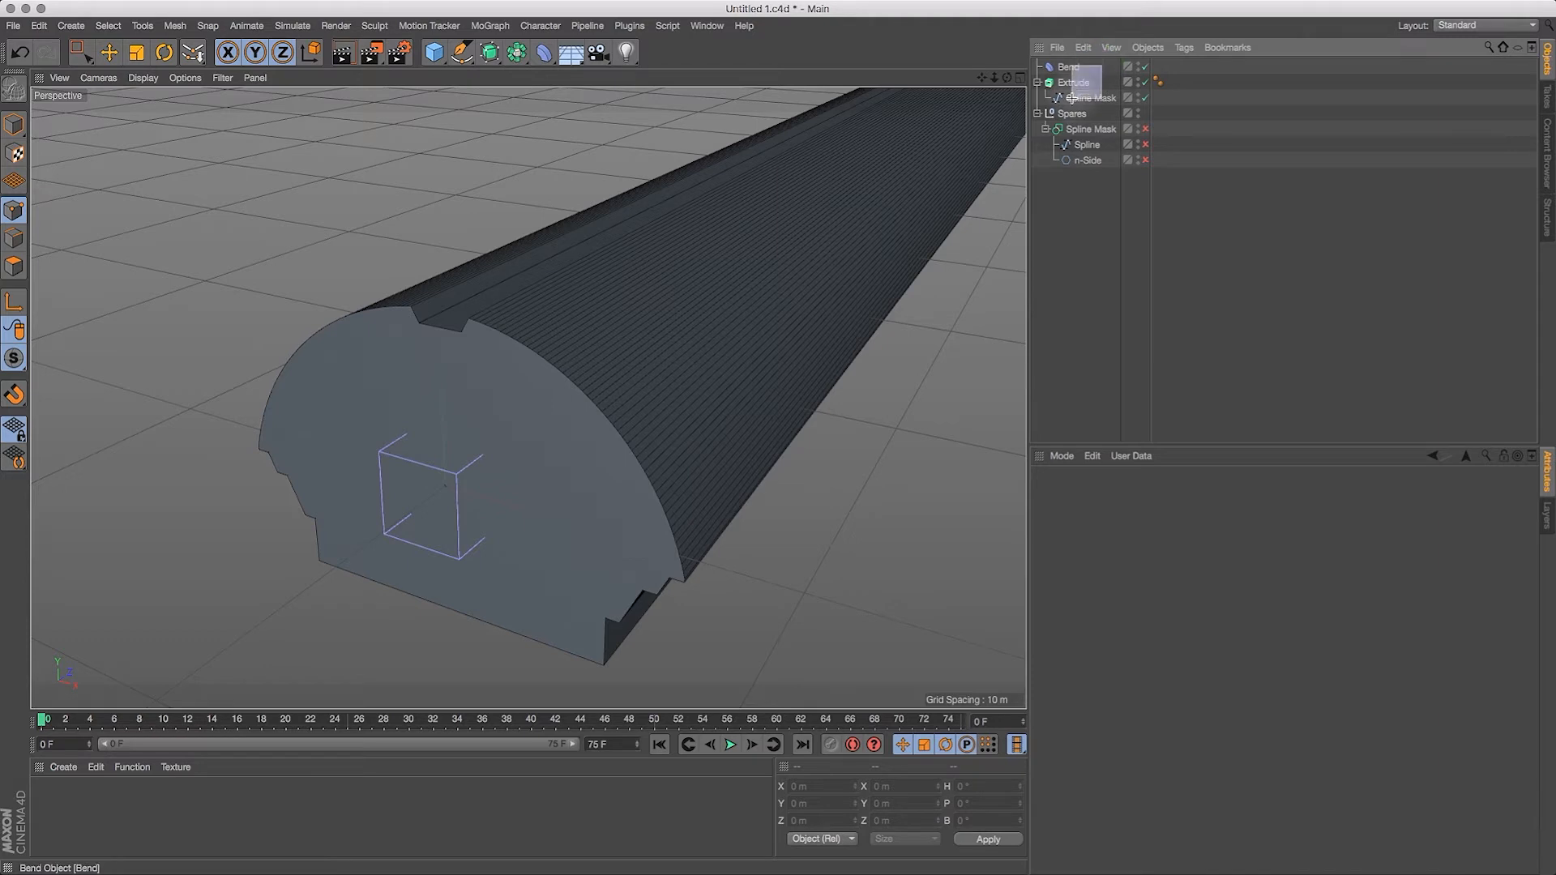
{"action": "left_click_drag", "start_coordinate": [1071, 97], "coordinate": [1071, 99]}
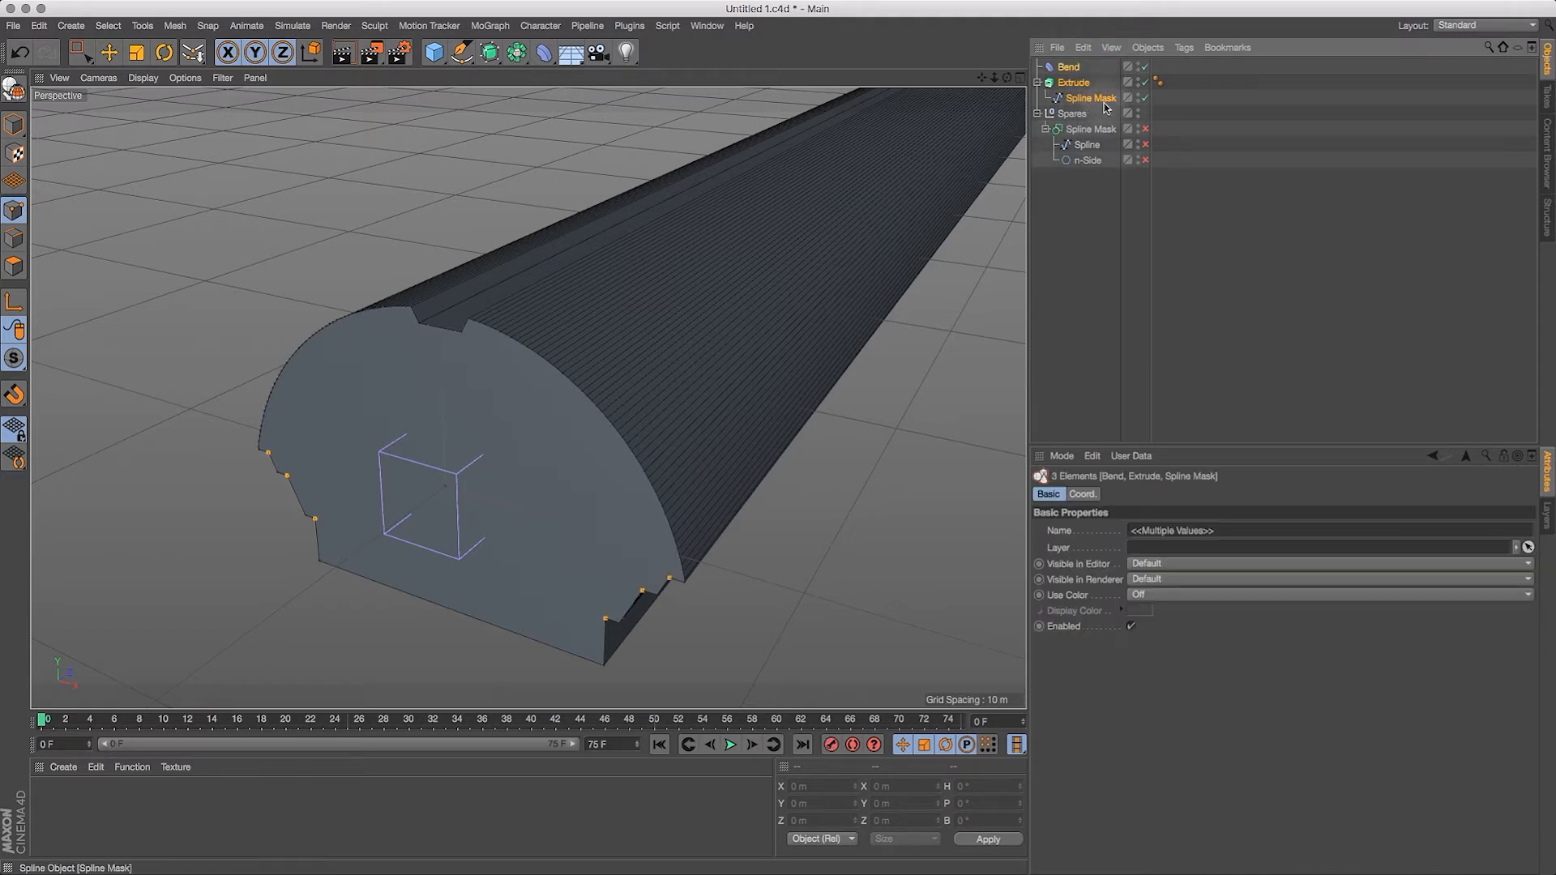
{"action": "key", "text": "alt+g"}
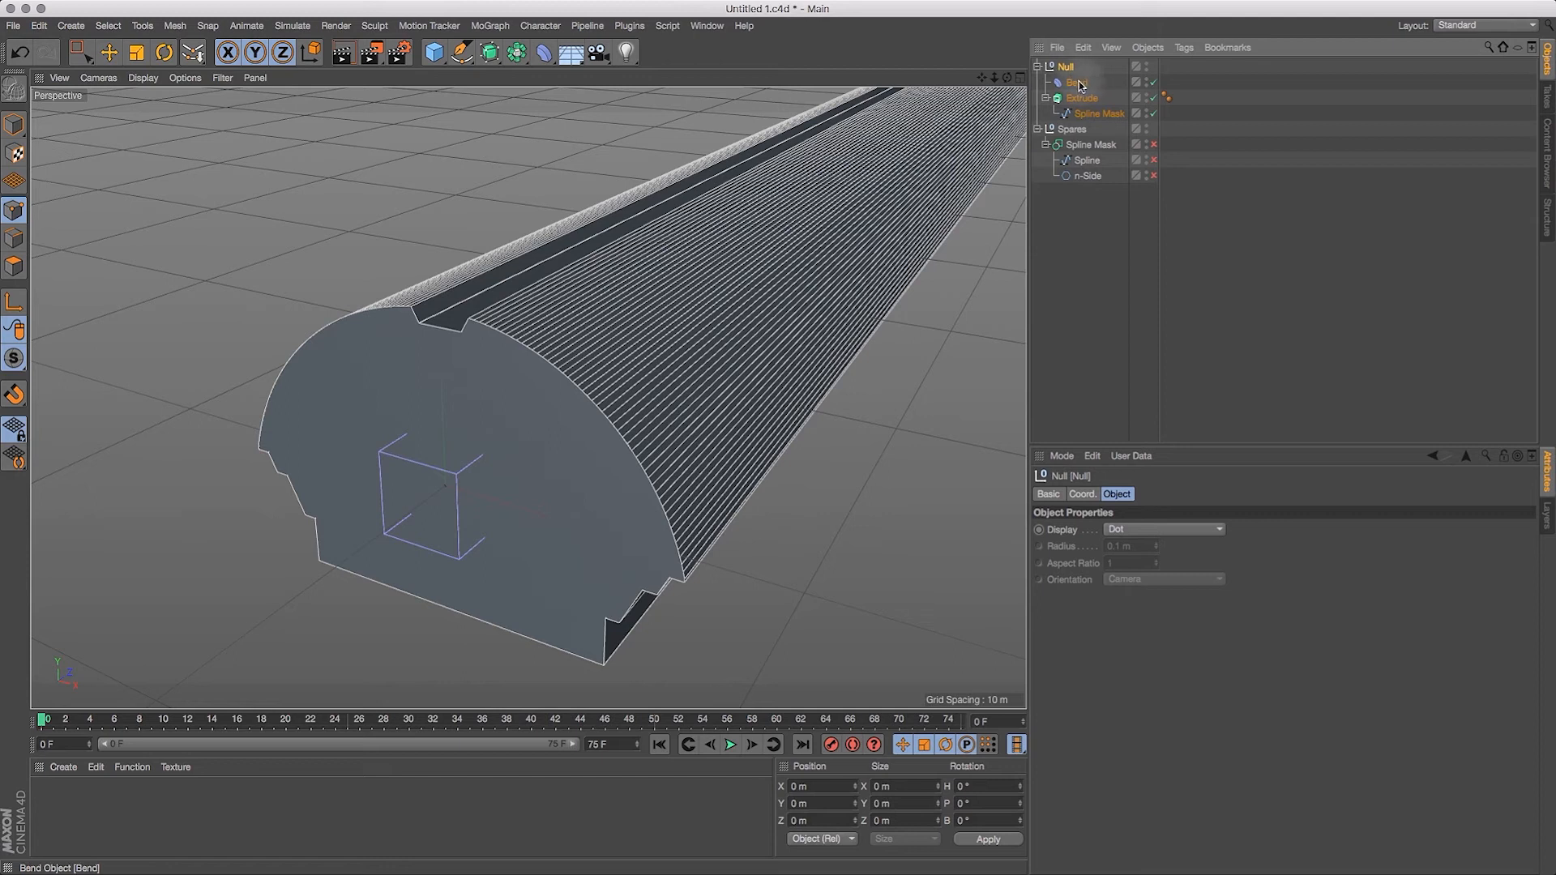
Step: Try to bend the extruded habitat by altering the Bend deformer's strength, and undo the change
{"action": "left_click", "coordinate": [1077, 82]}
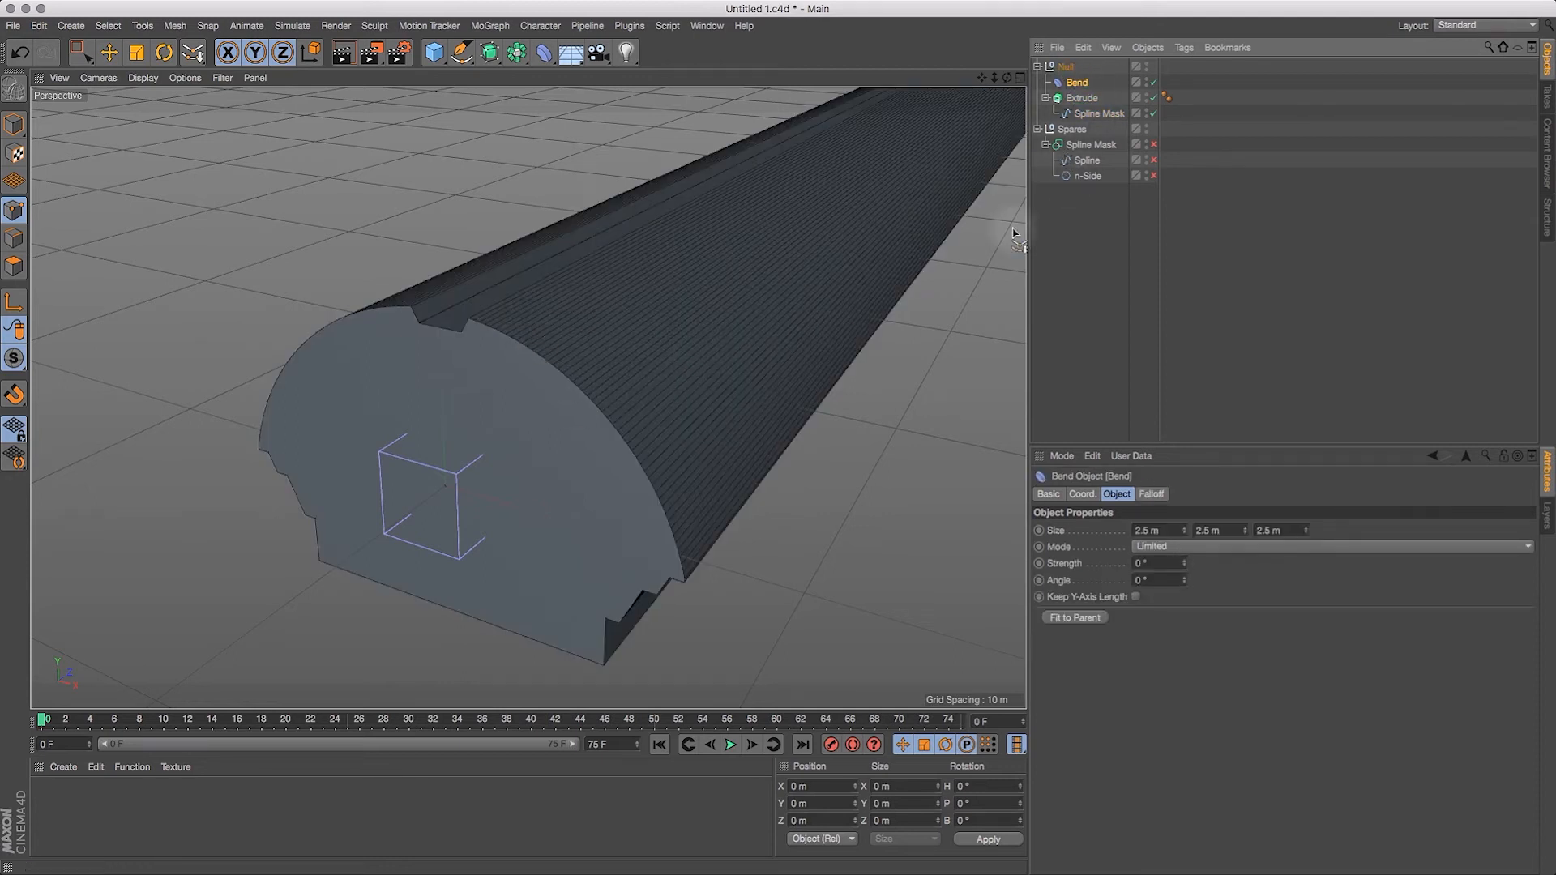
{"action": "left_click_drag", "start_coordinate": [1187, 565], "coordinate": [1217, 551]}
{"action": "left_click", "coordinate": [36, 57]}
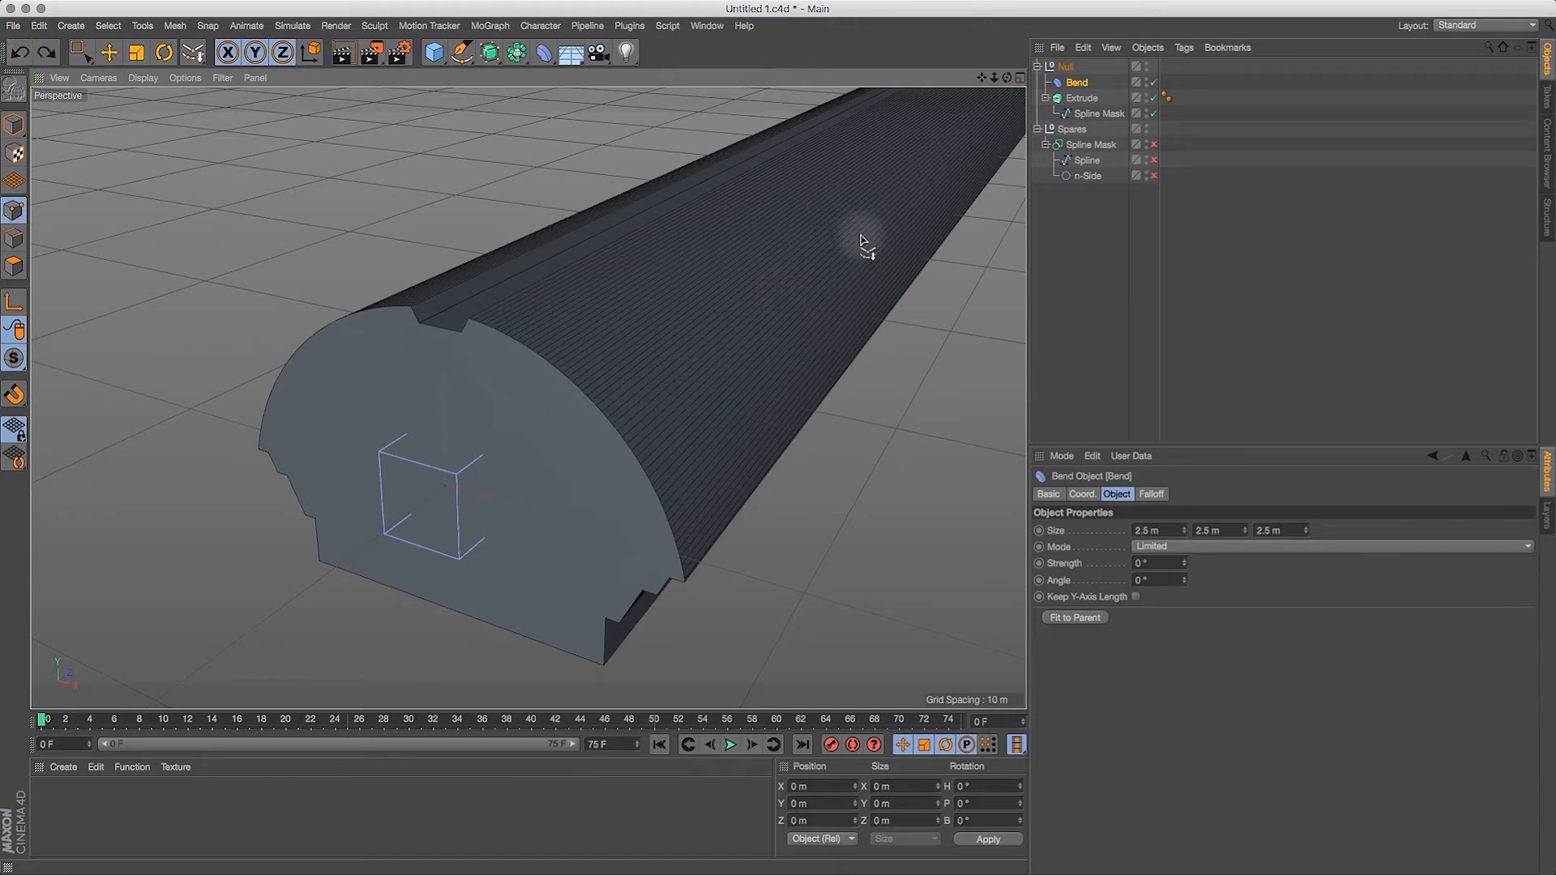
Step: Set the Extrude object's subdivision to 100 along its length
{"action": "left_click", "coordinate": [1083, 99]}
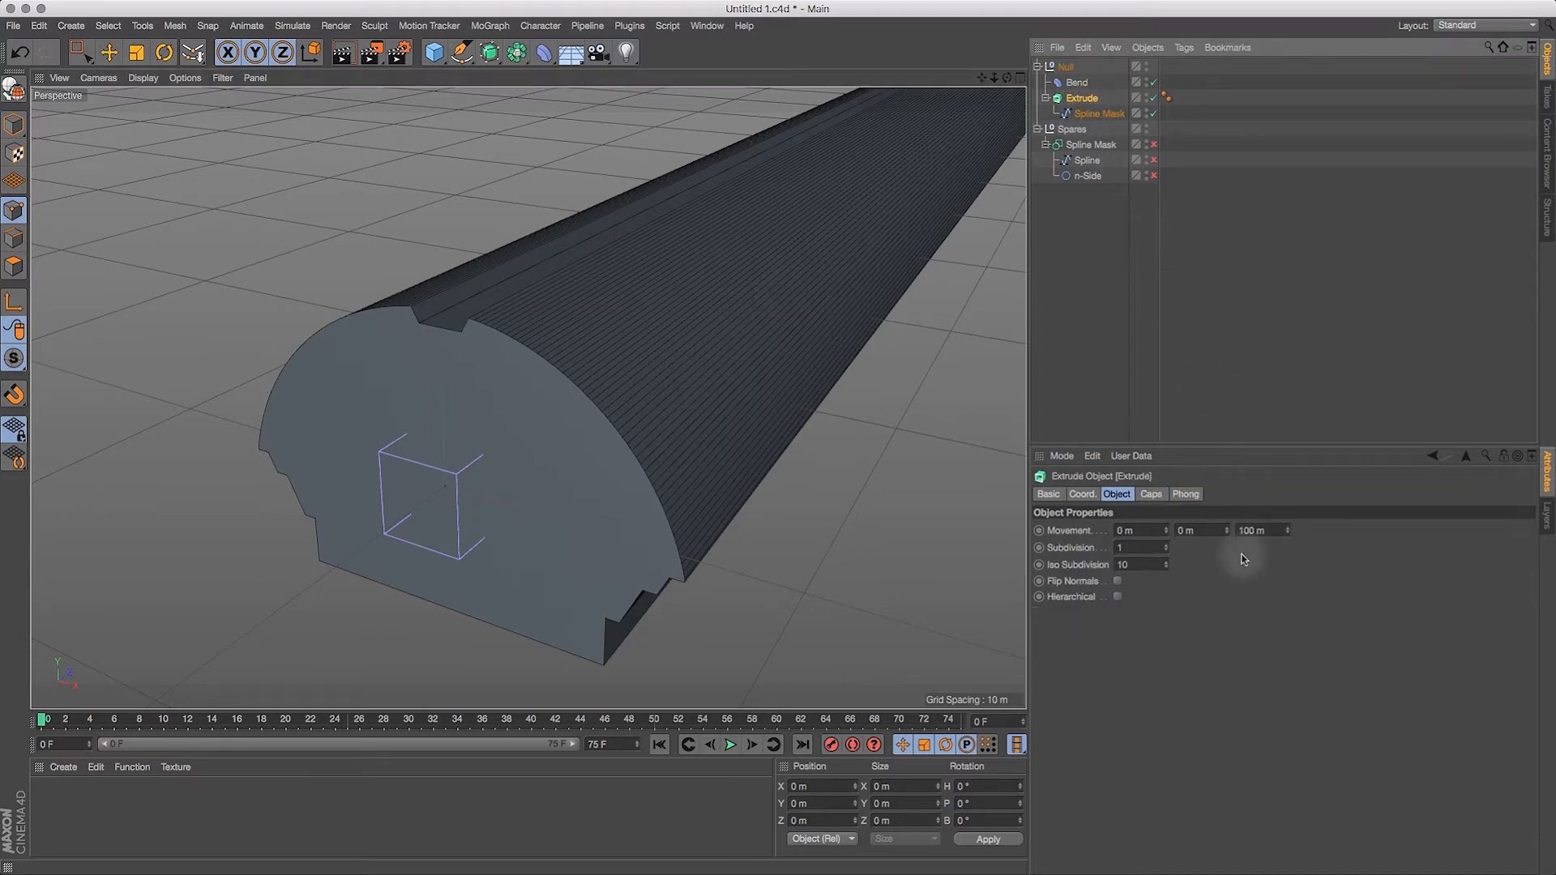
{"action": "left_click", "coordinate": [1131, 548]}
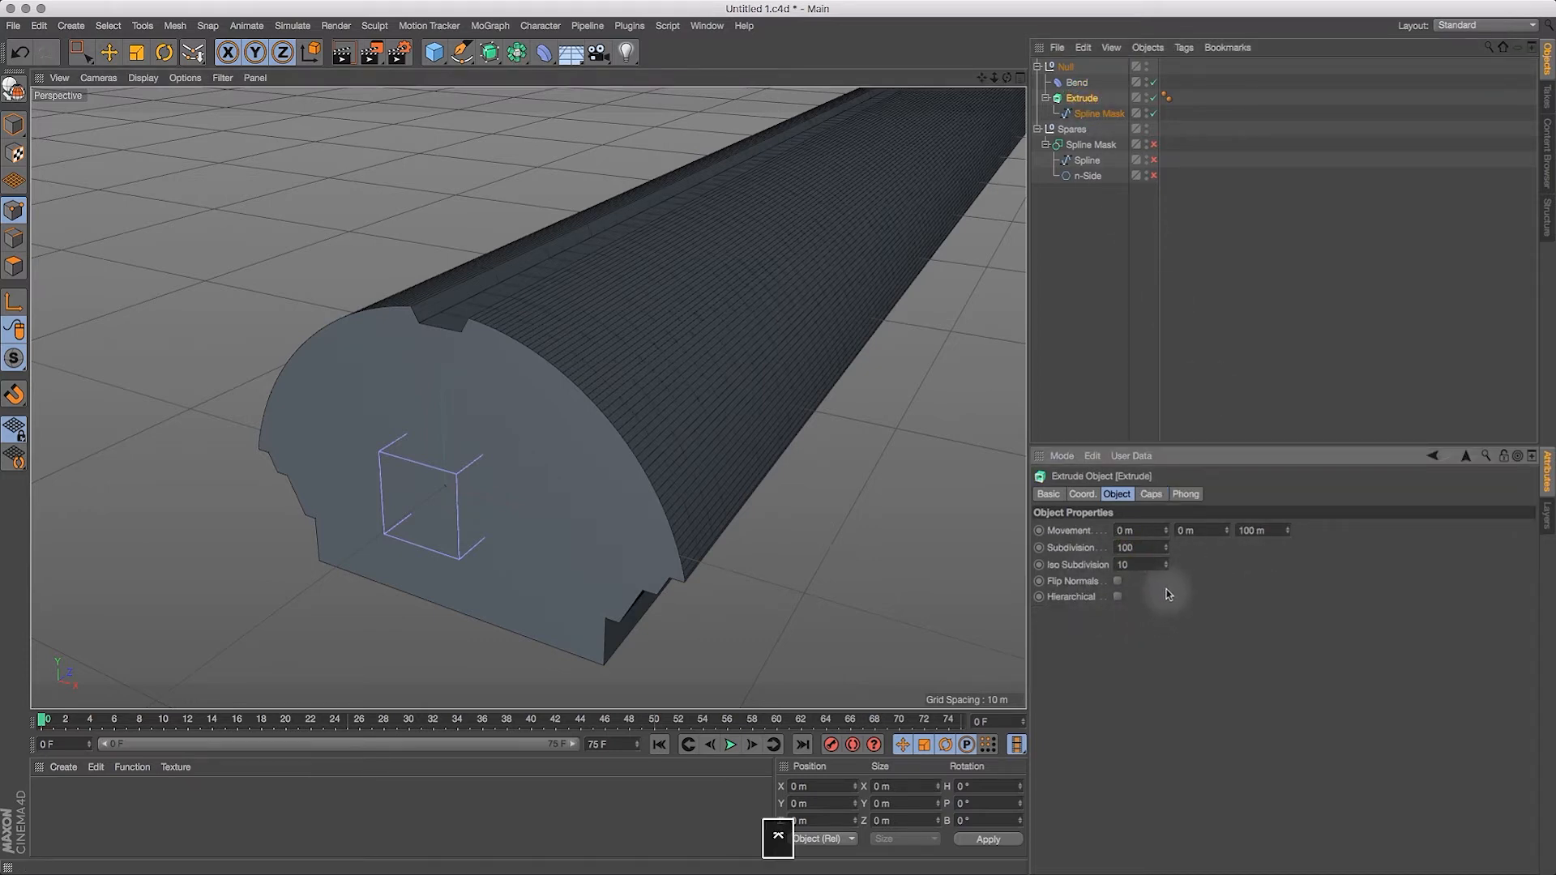
{"action": "left_click_drag", "start_coordinate": [1007, 78], "coordinate": [1053, 77]}
Step: Set the bend strength to 13° and rotate the Bend deformer to a heading of 90° and a bank of -90°
{"action": "left_click", "coordinate": [1078, 82]}
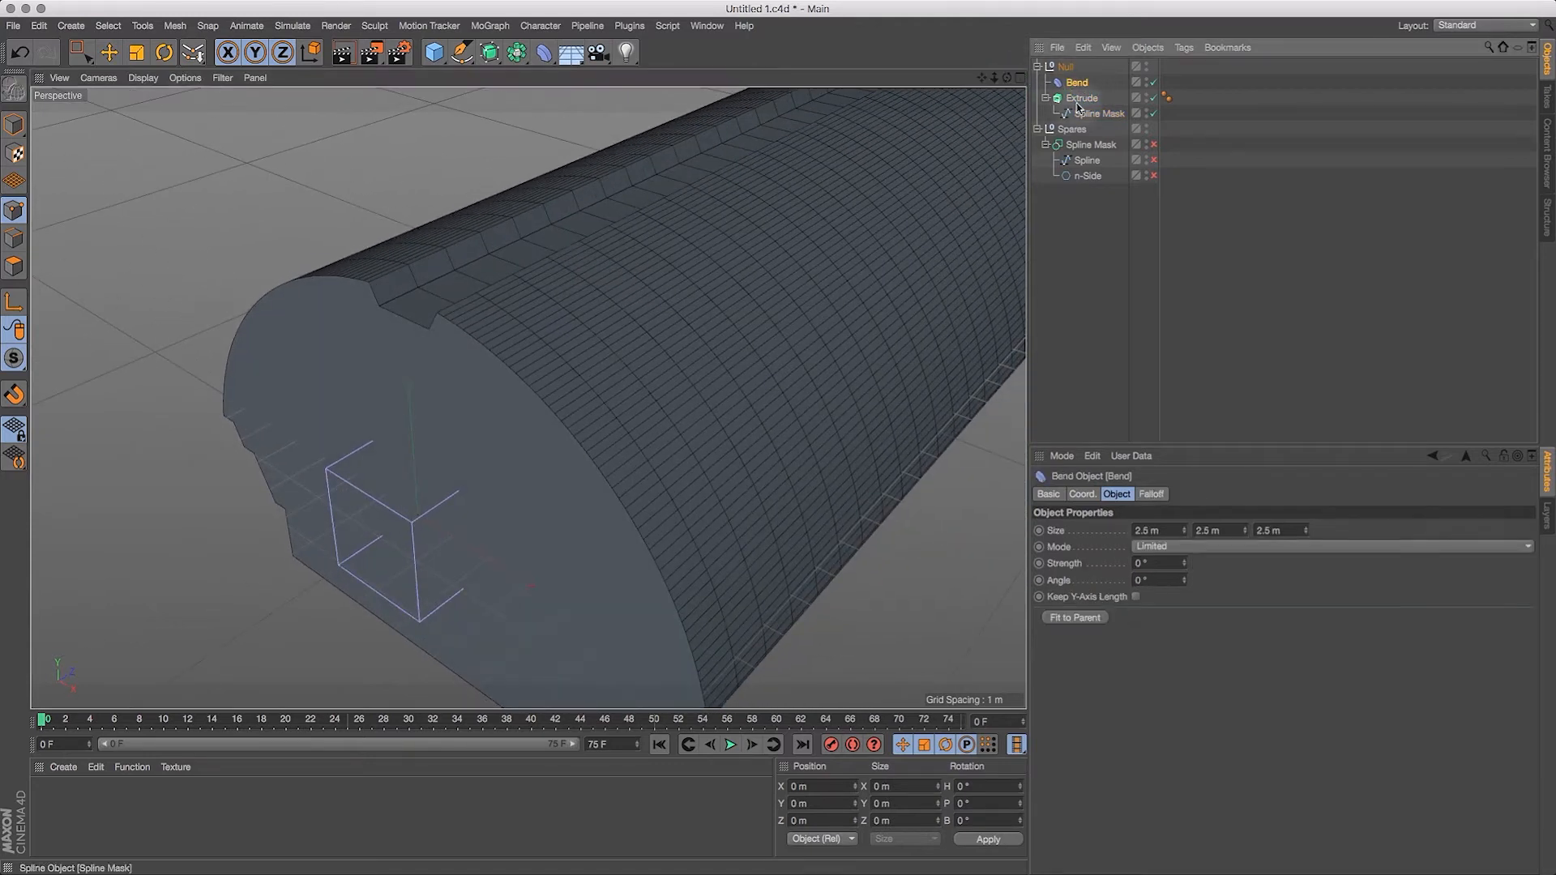
{"action": "left_click_drag", "start_coordinate": [1186, 564], "coordinate": [1190, 555]}
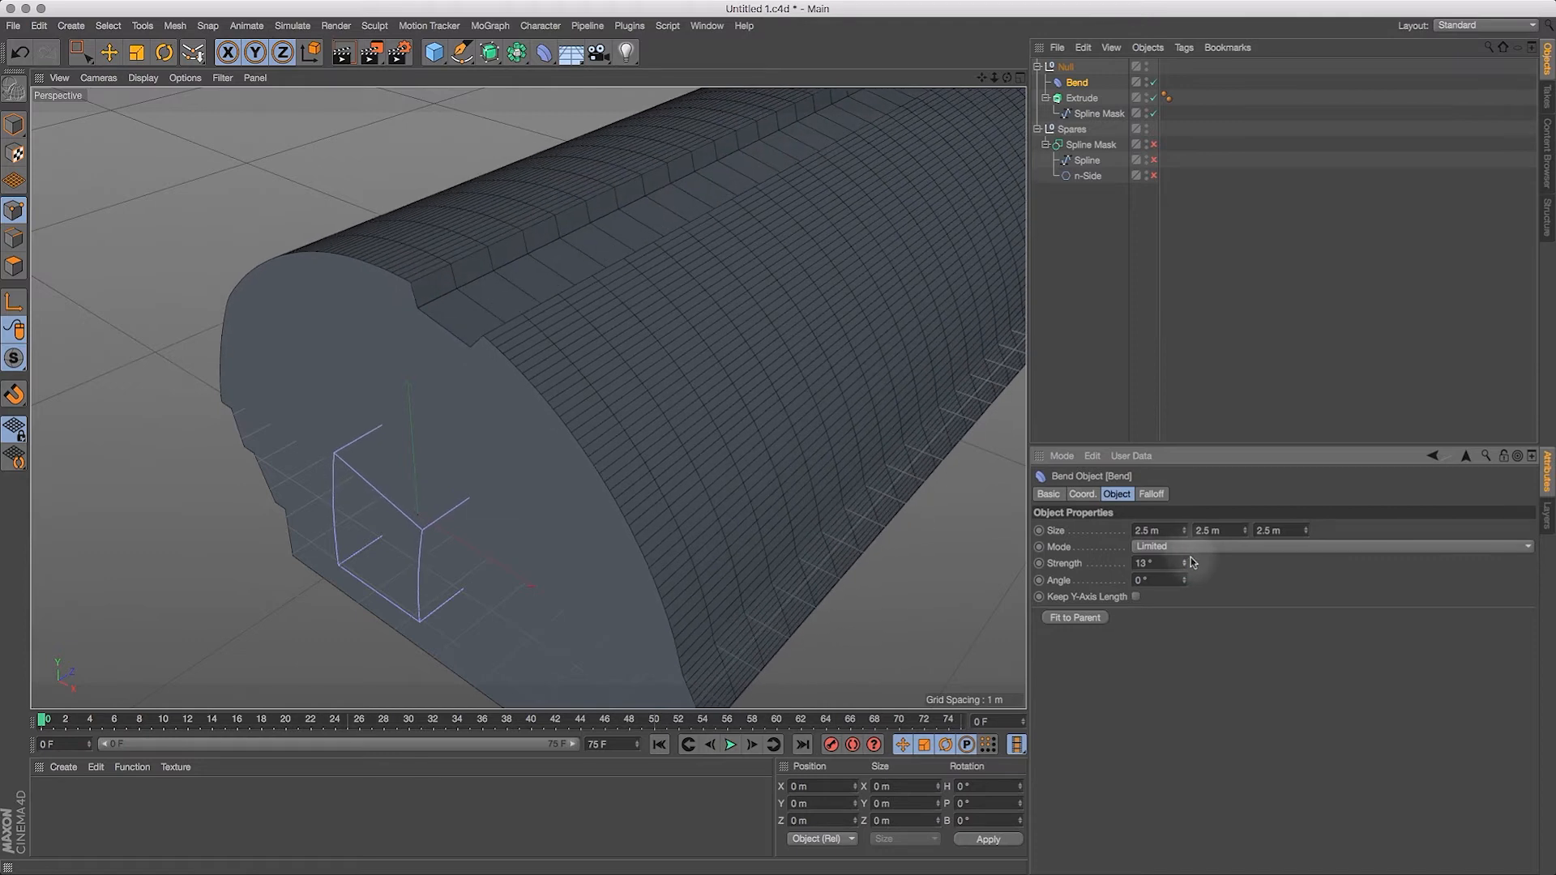
{"action": "left_click", "coordinate": [165, 52]}
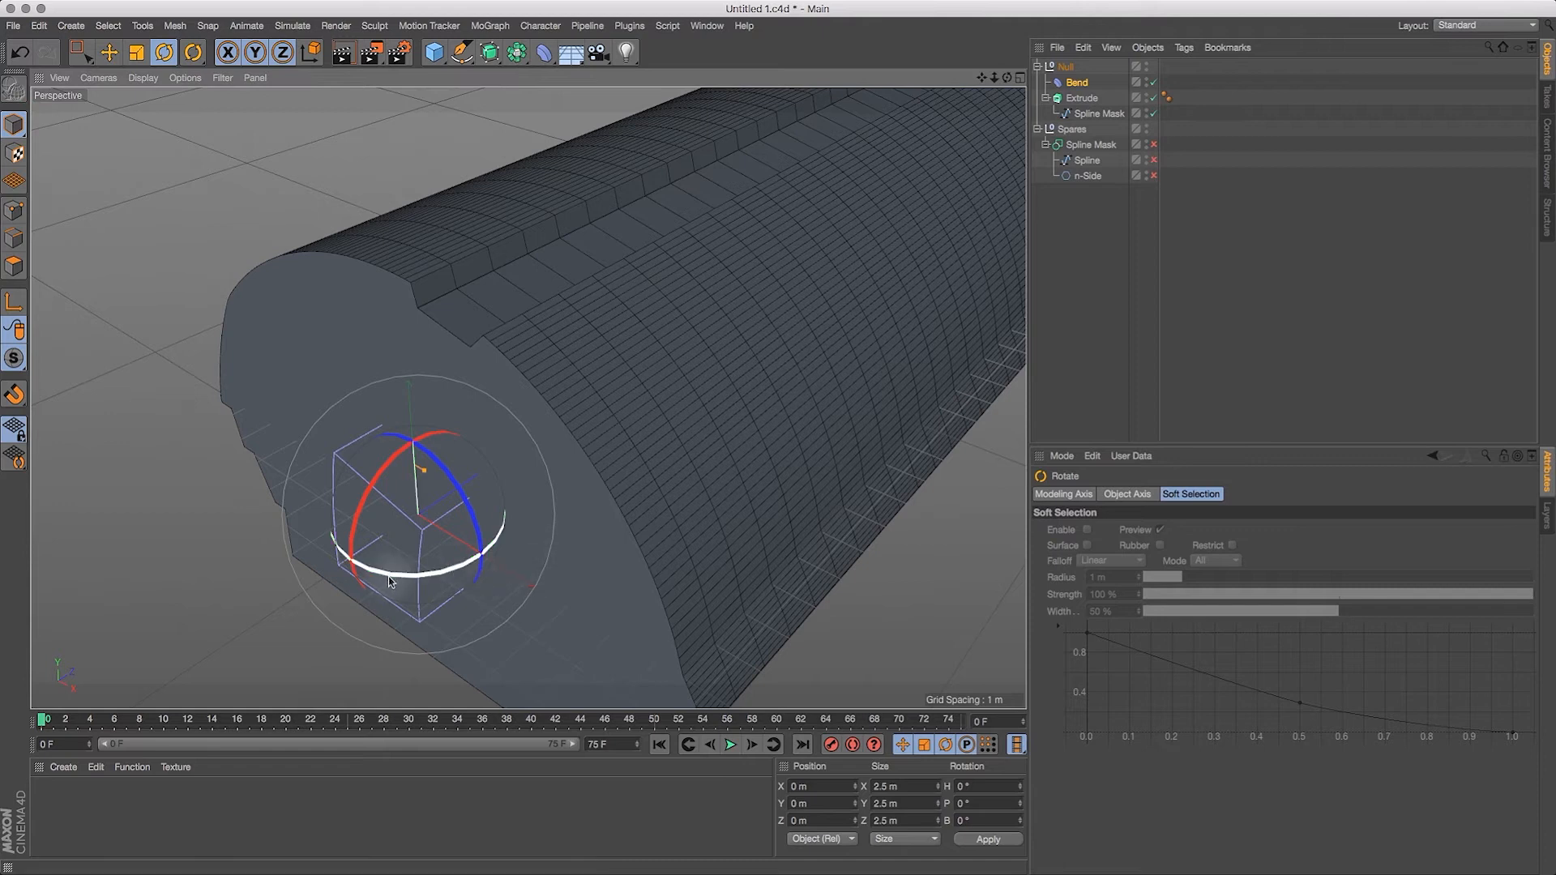
{"action": "left_click_drag", "start_coordinate": [392, 572], "coordinate": [528, 531]}
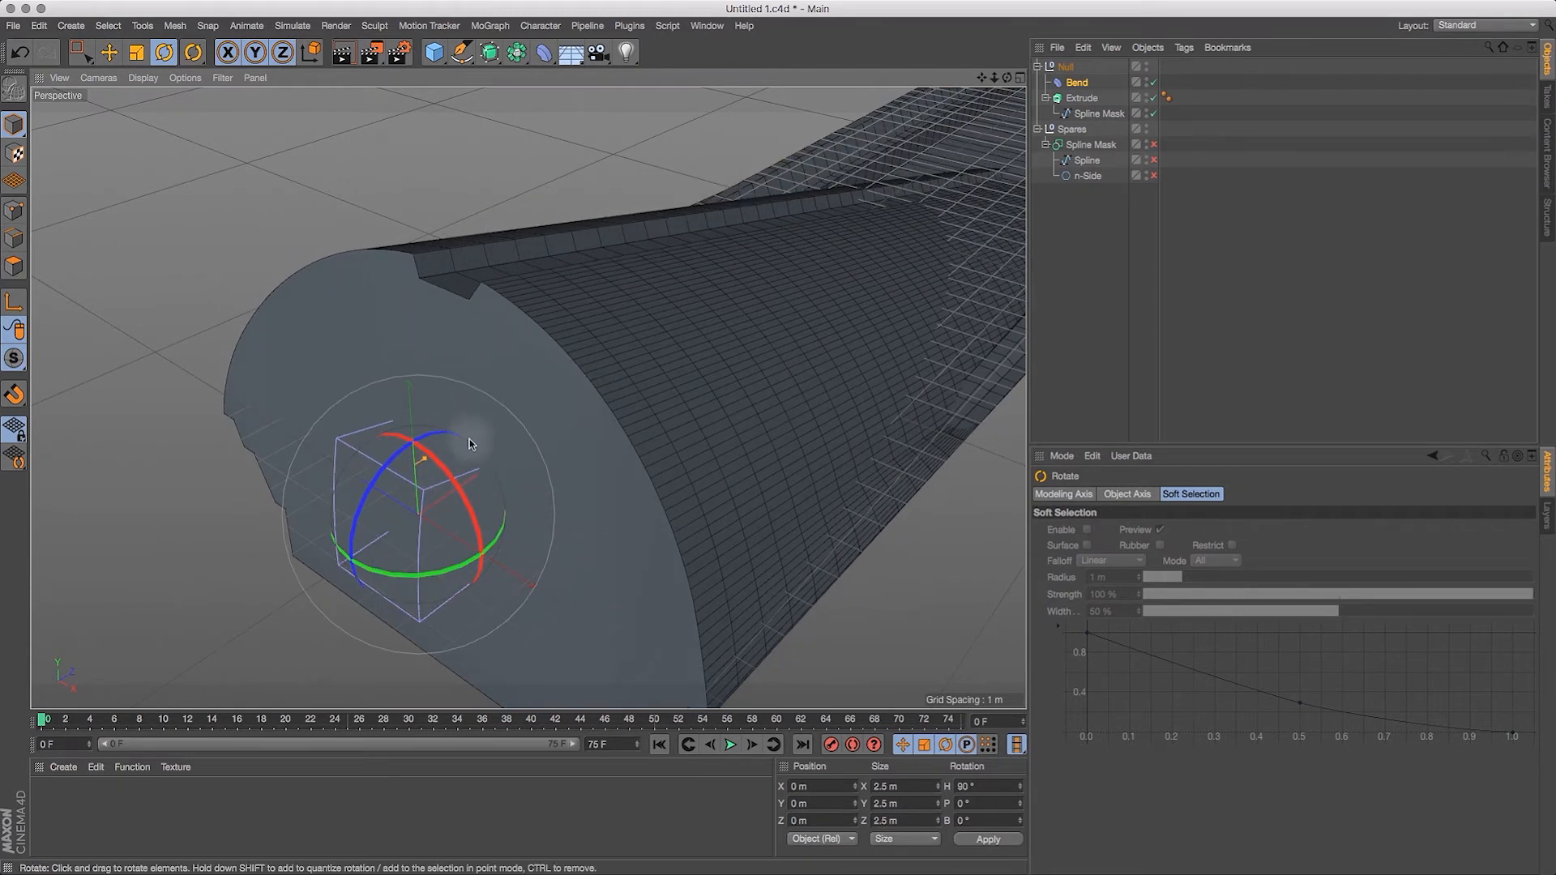
{"action": "left_click_drag", "start_coordinate": [397, 462], "coordinate": [363, 581]}
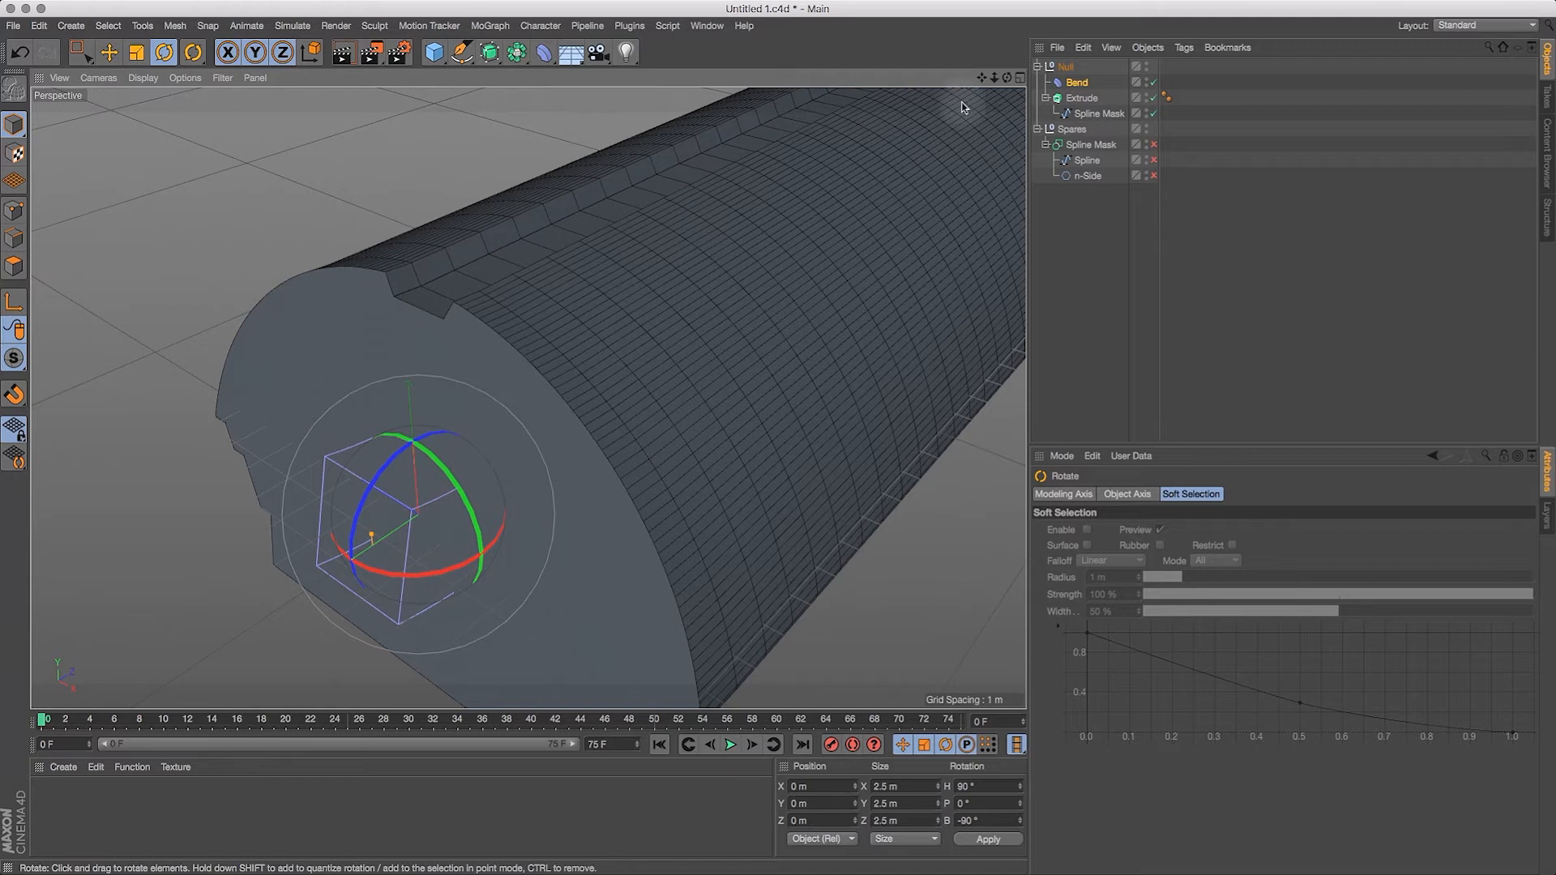
Step: Set the Bend deformer's mode to Unlimited and its strength to 1°
{"action": "scroll", "coordinate": [859, 163], "scroll_direction": "down", "scroll_amount": 8}
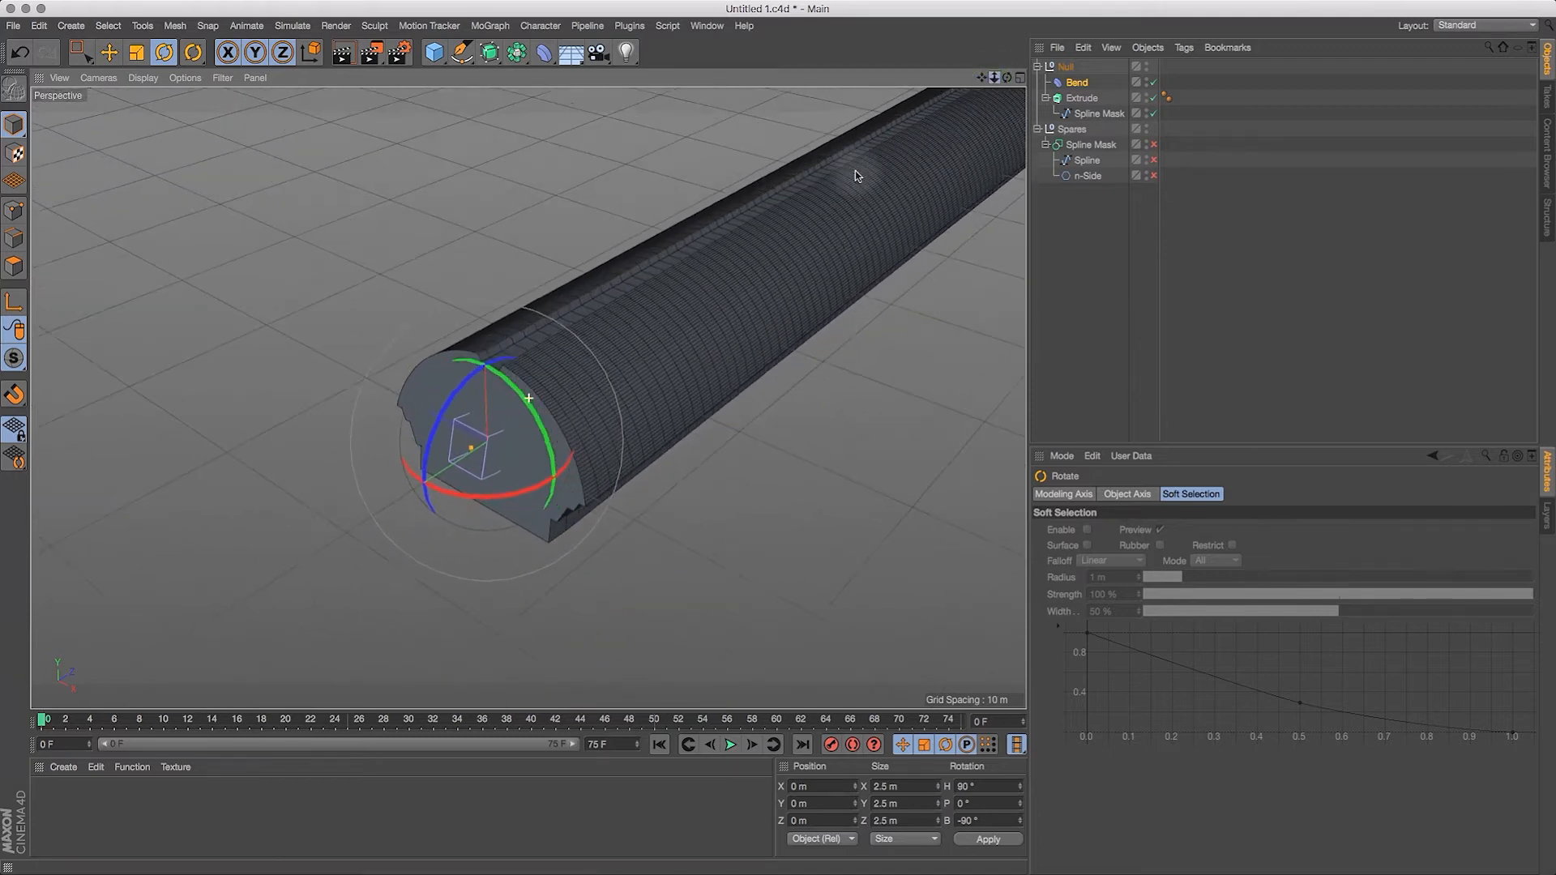
{"action": "left_click", "coordinate": [1077, 82]}
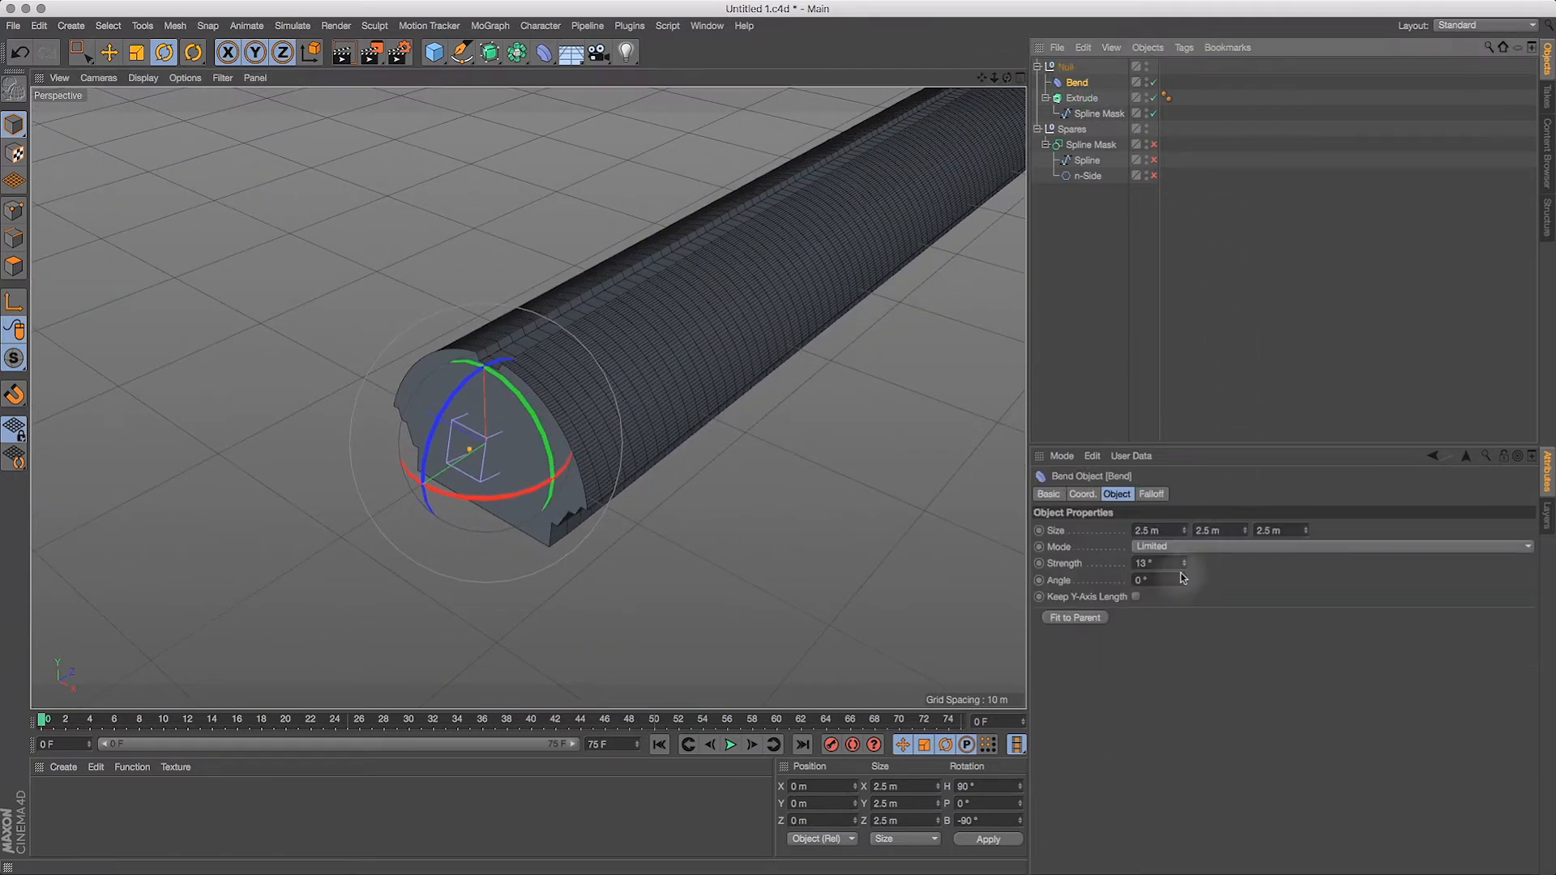
{"action": "left_click_drag", "start_coordinate": [1184, 563], "coordinate": [1179, 548]}
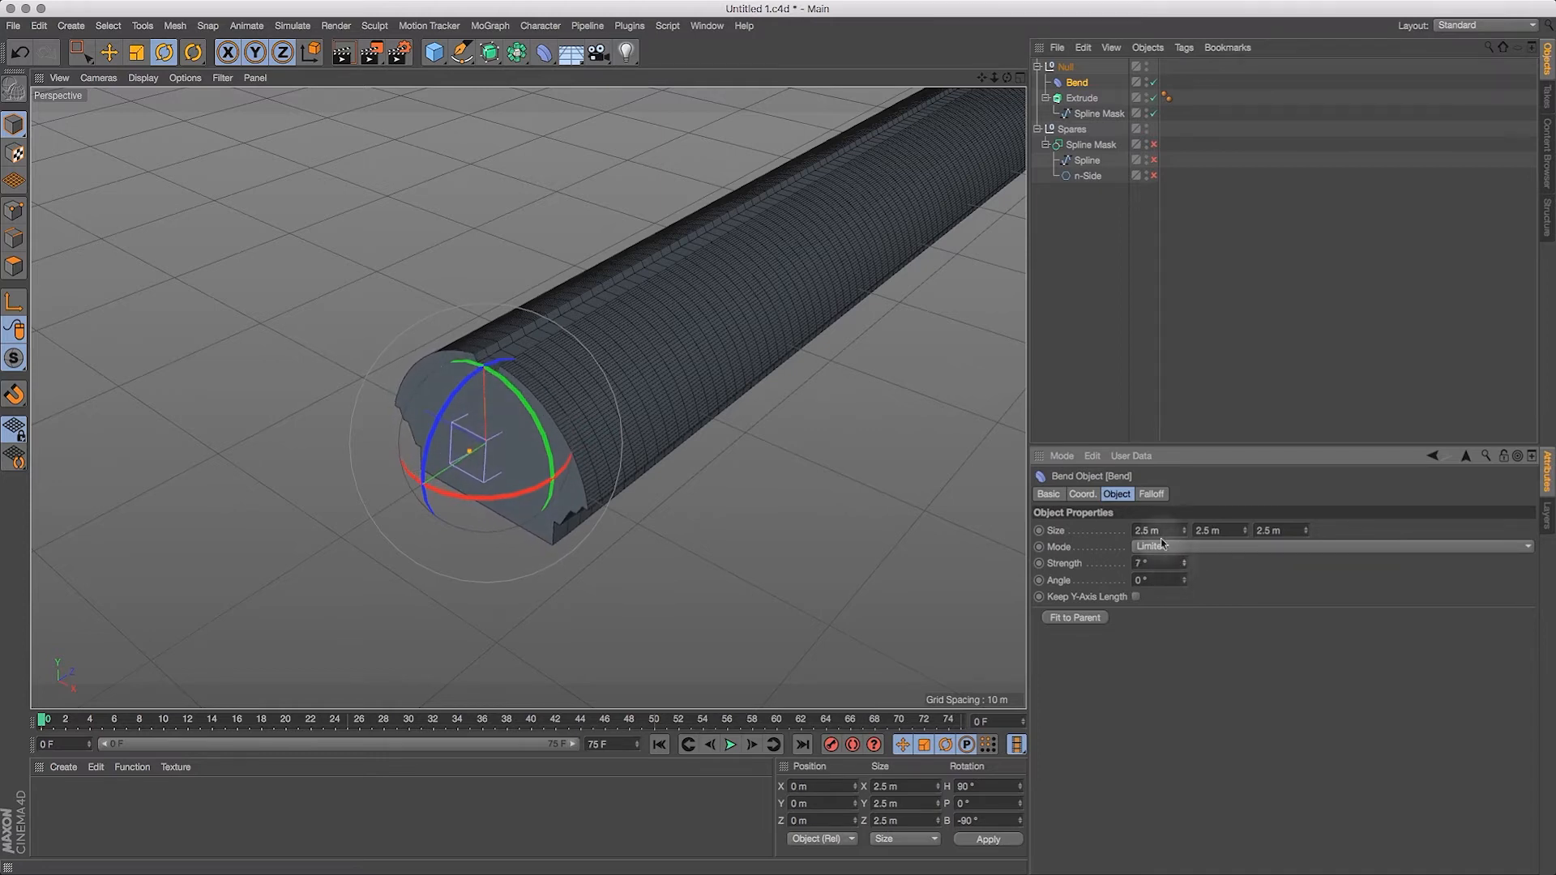
{"action": "left_click", "coordinate": [1173, 553]}
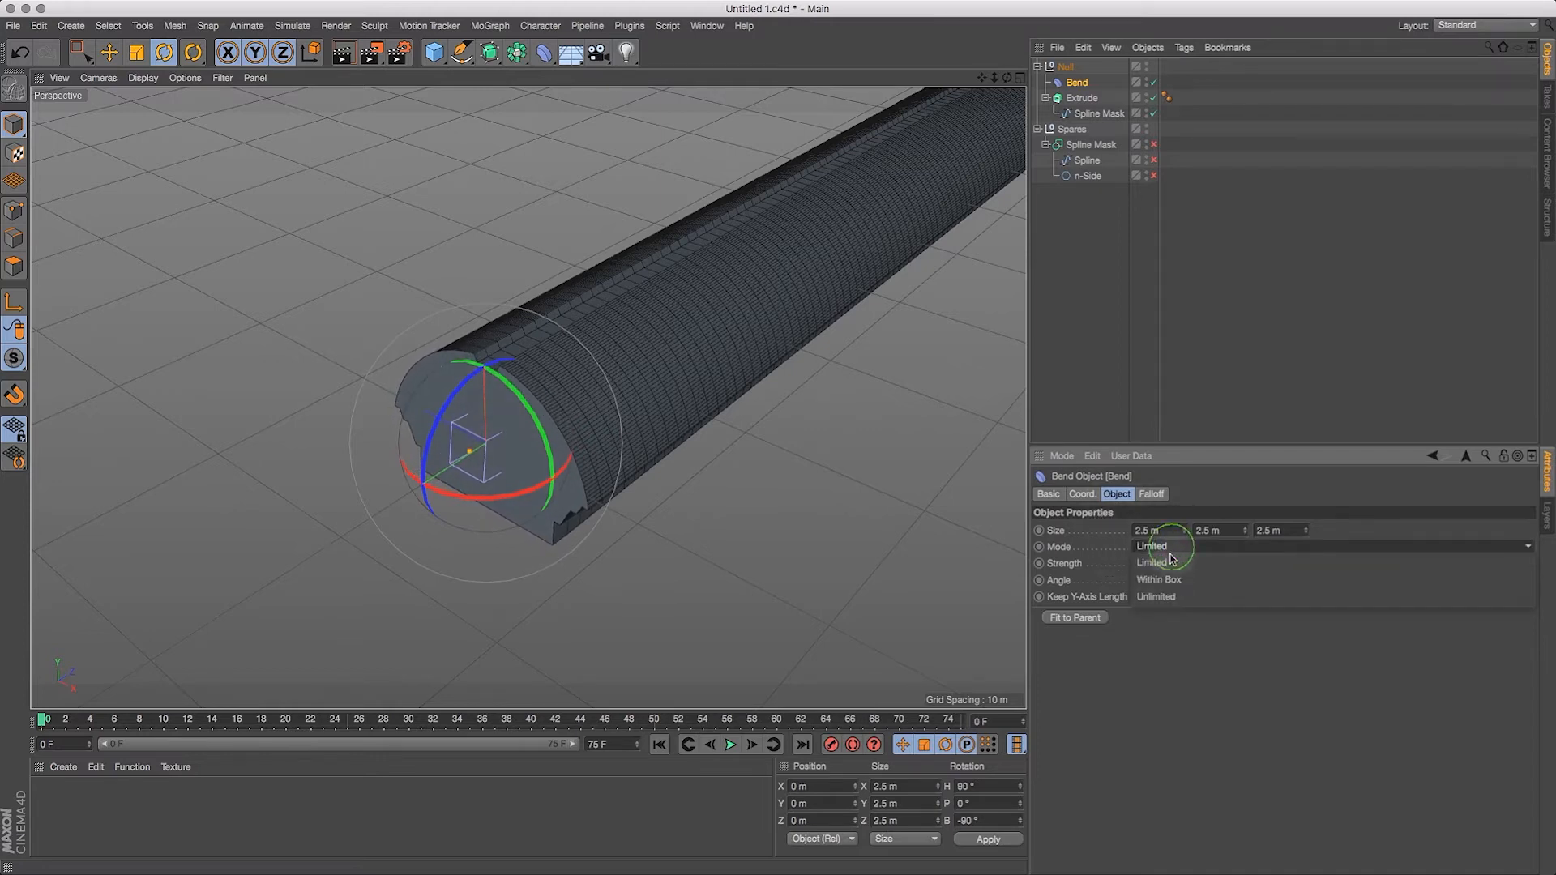
{"action": "left_click", "coordinate": [1164, 597]}
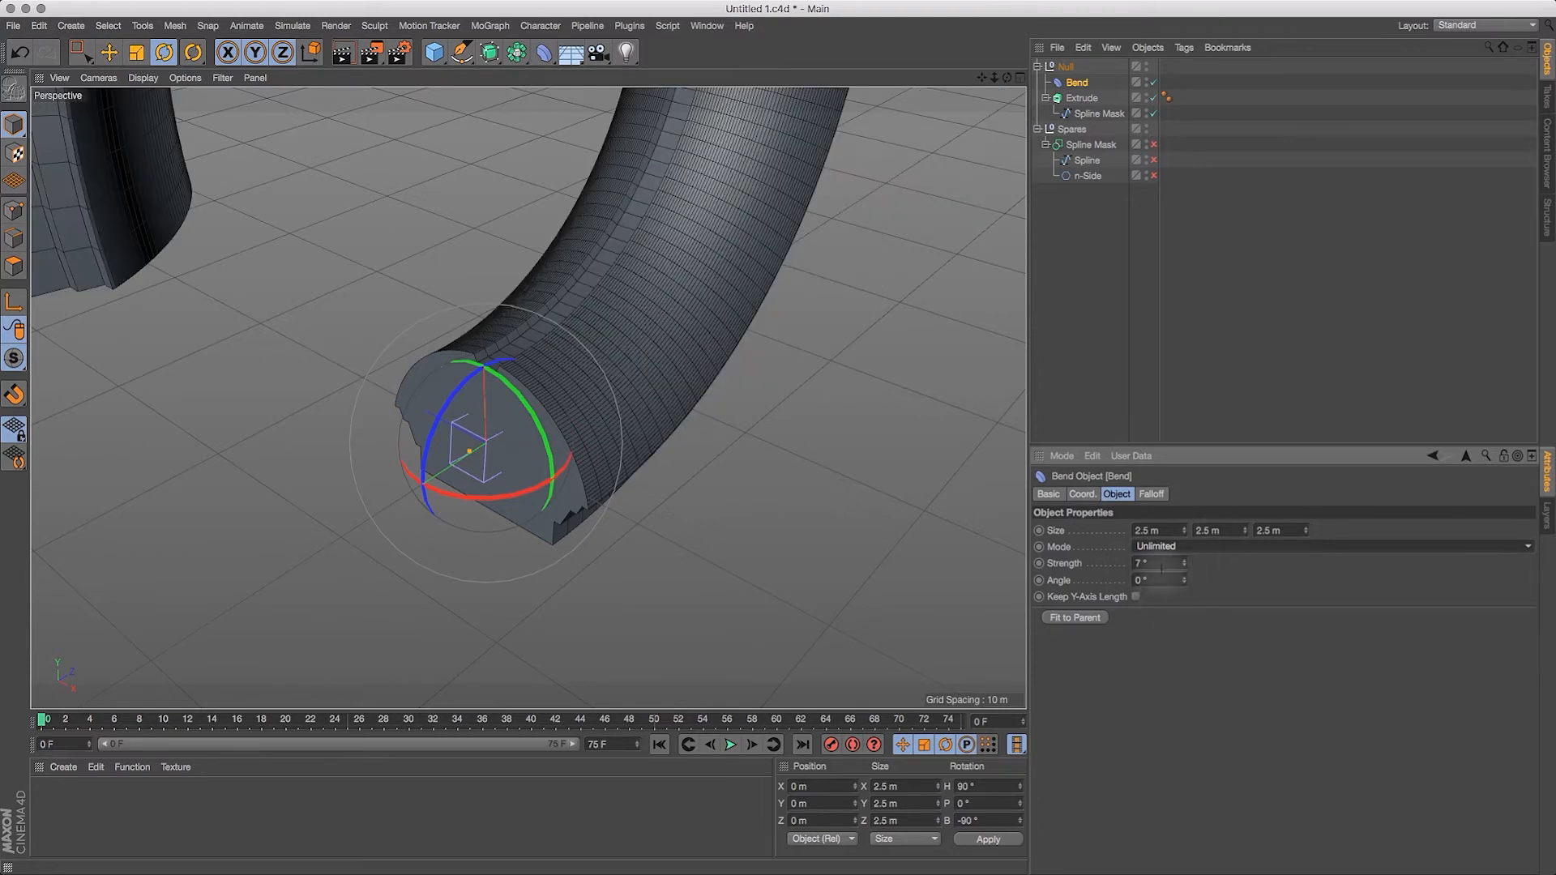
{"action": "left_click", "coordinate": [1161, 568]}
{"action": "type", "text": "1"}
{"action": "key", "text": "Return"}
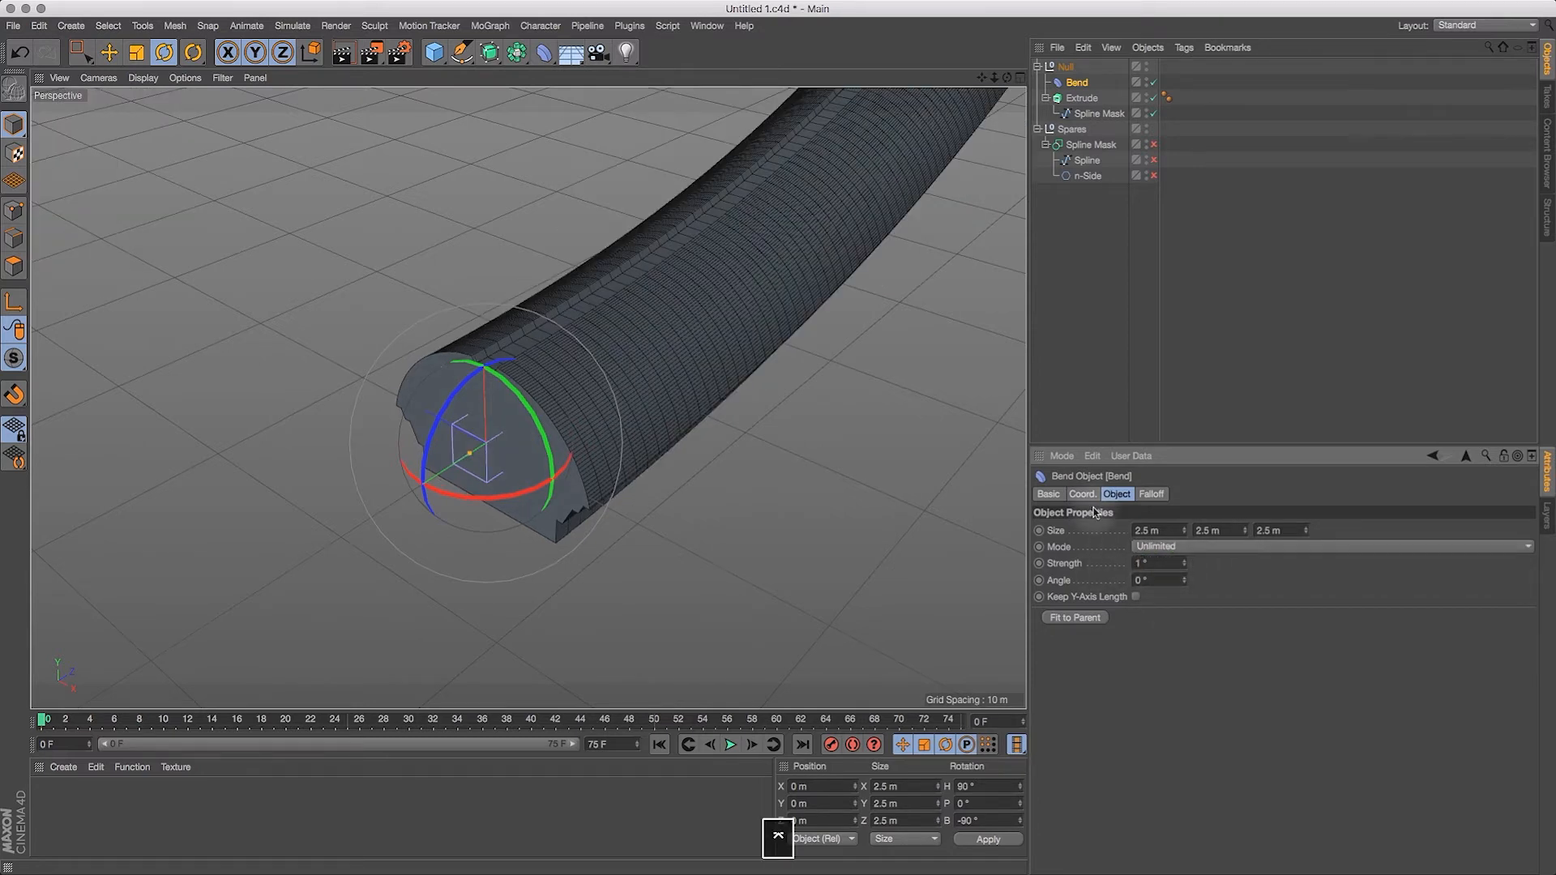
Step: Set both the start and end caps of the Extrude object to None to open the tunnel
{"action": "left_click_drag", "start_coordinate": [970, 76], "coordinate": [969, 138]}
{"action": "left_click_drag", "start_coordinate": [1008, 79], "coordinate": [1117, 52]}
{"action": "mouse_move", "coordinate": [1009, 79]}
{"action": "left_mouse_down"}
{"action": "mouse_move", "coordinate": [994, 66]}
{"action": "mouse_move", "coordinate": [1034, 63]}
{"action": "mouse_move", "coordinate": [1002, 74]}
{"action": "mouse_move", "coordinate": [1005, 94]}
{"action": "left_mouse_up"}
{"action": "left_click", "coordinate": [1081, 98]}
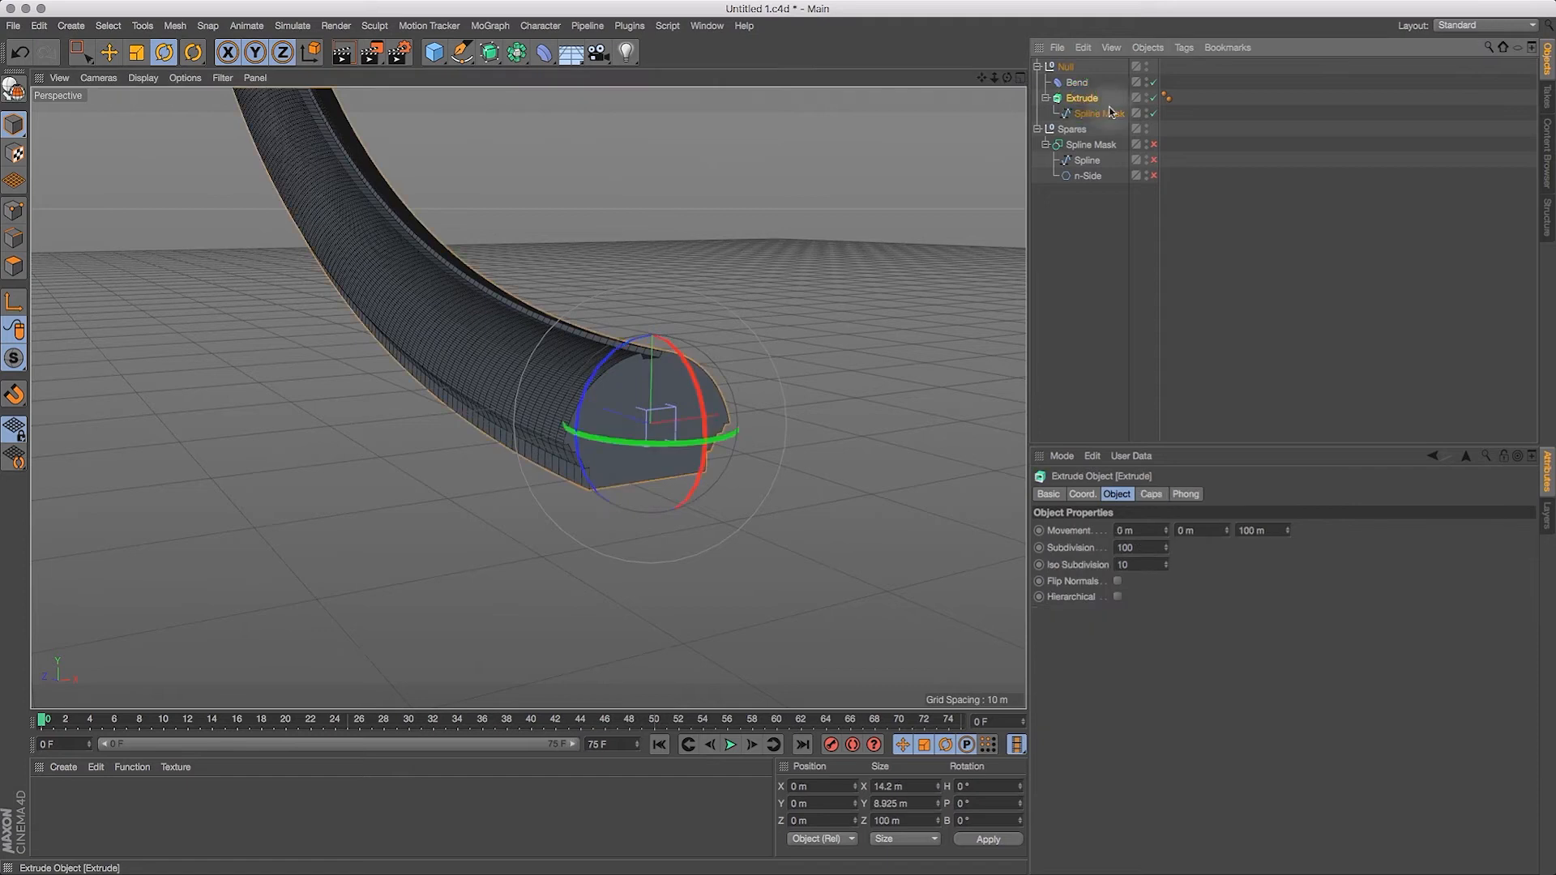
{"action": "left_click", "coordinate": [1151, 494]}
{"action": "left_click", "coordinate": [1187, 525]}
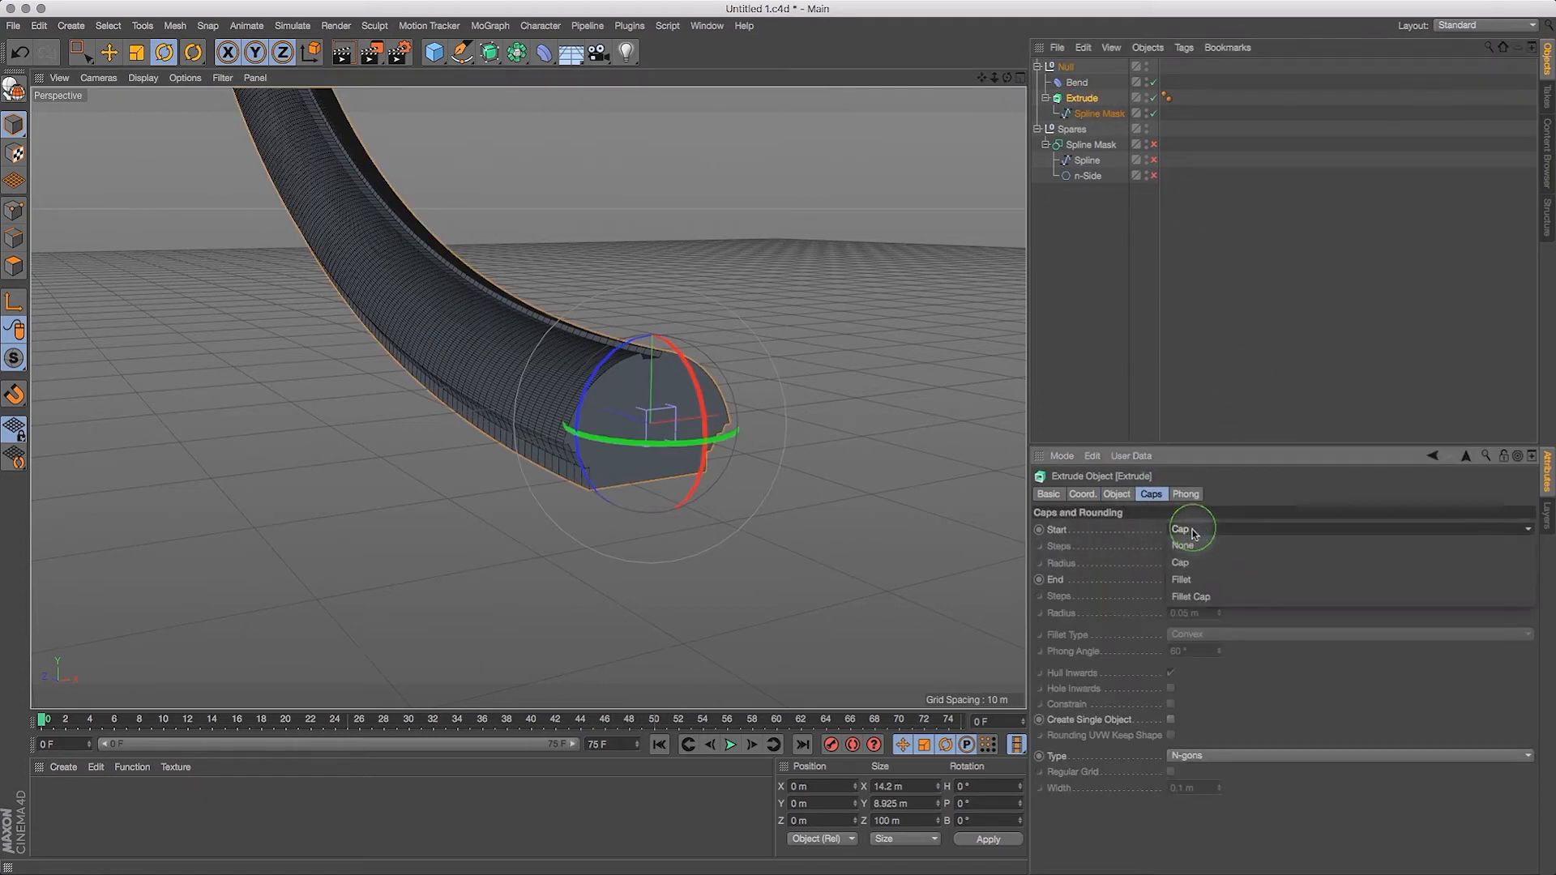
{"action": "left_click", "coordinate": [1182, 514]}
{"action": "left_click", "coordinate": [1196, 579]}
{"action": "left_click", "coordinate": [1190, 566]}
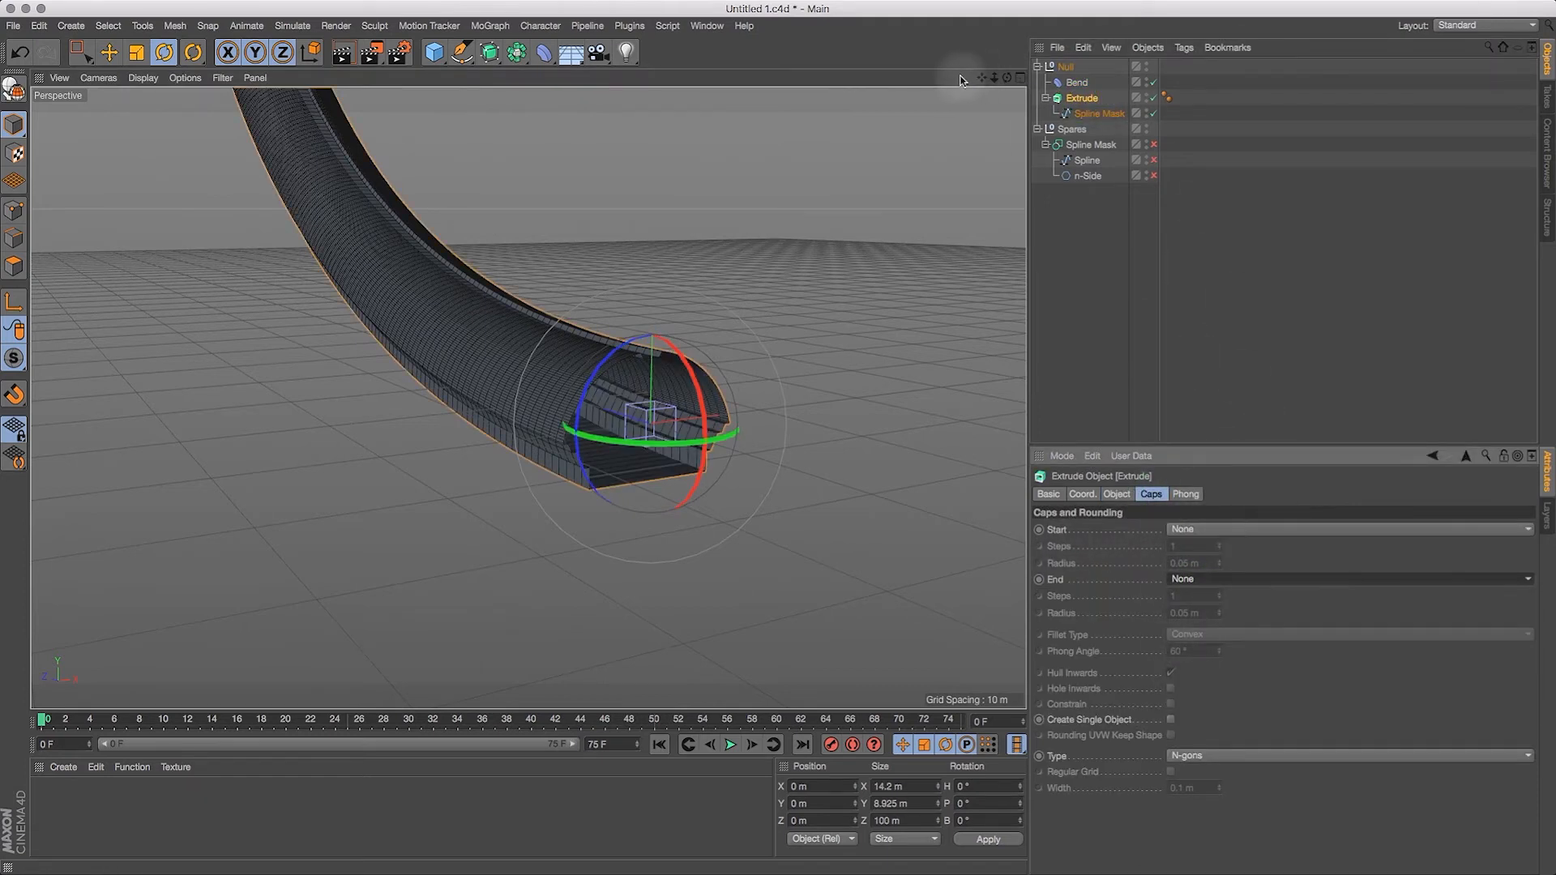
Step: Enable X-Ray for the Extrude object while viewing the tunnel's interior
{"action": "left_click_drag", "start_coordinate": [997, 79], "coordinate": [725, 10]}
{"action": "mouse_move", "coordinate": [996, 79]}
{"action": "left_mouse_down"}
{"action": "mouse_move", "coordinate": [1145, 57]}
{"action": "mouse_move", "coordinate": [1007, 84]}
{"action": "mouse_move", "coordinate": [970, 56]}
{"action": "mouse_move", "coordinate": [1000, 79]}
{"action": "mouse_move", "coordinate": [993, 122]}
{"action": "mouse_move", "coordinate": [986, 85]}
{"action": "mouse_move", "coordinate": [1005, 104]}
{"action": "left_mouse_up"}
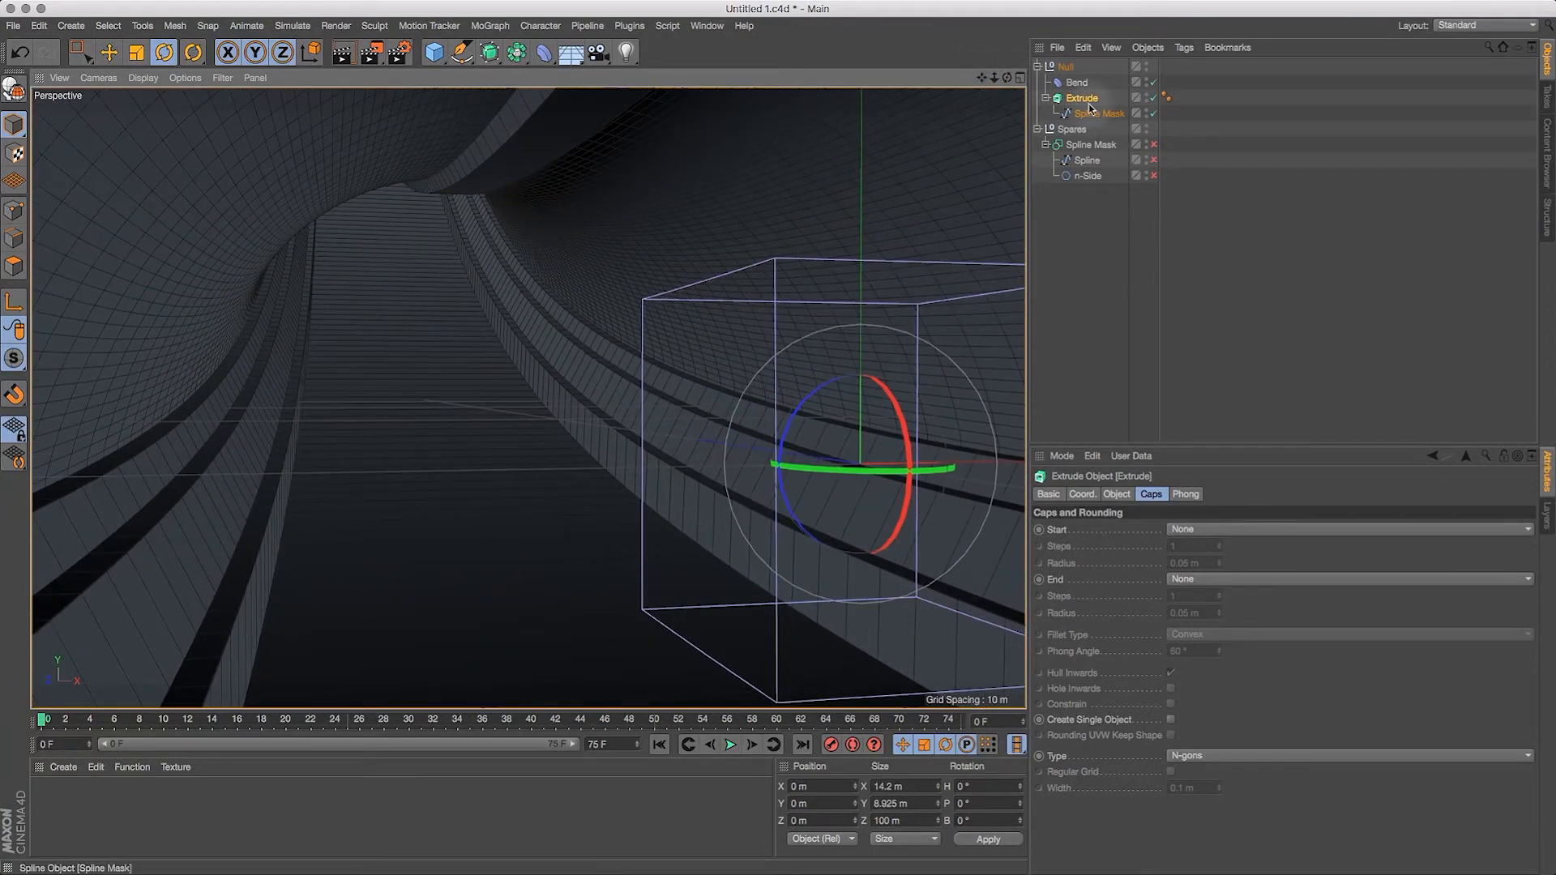
{"action": "left_click", "coordinate": [1080, 102]}
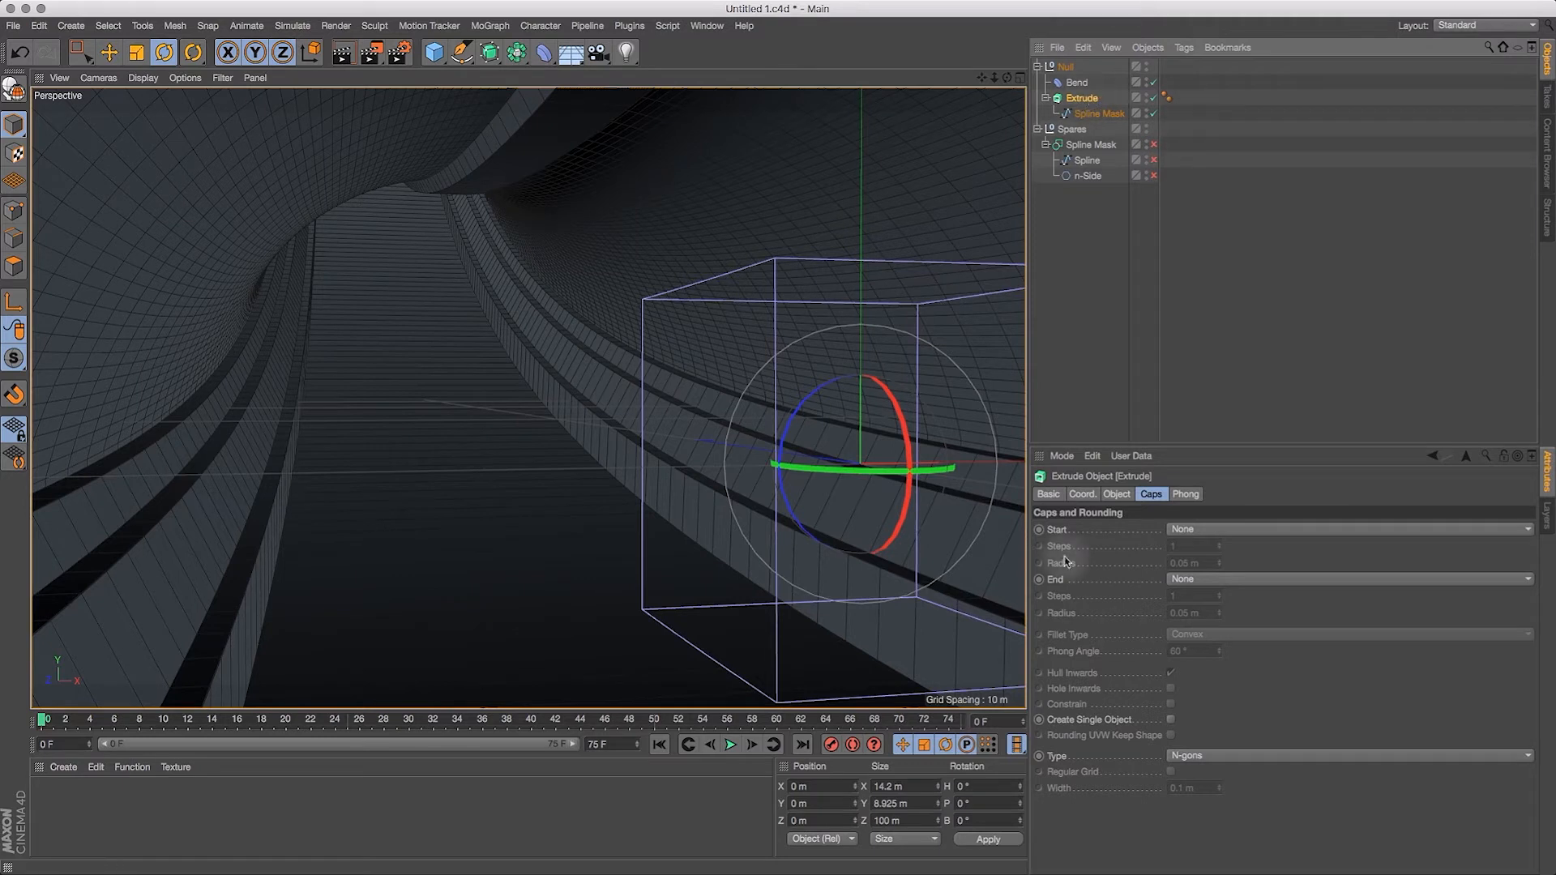
{"action": "left_click", "coordinate": [1049, 494]}
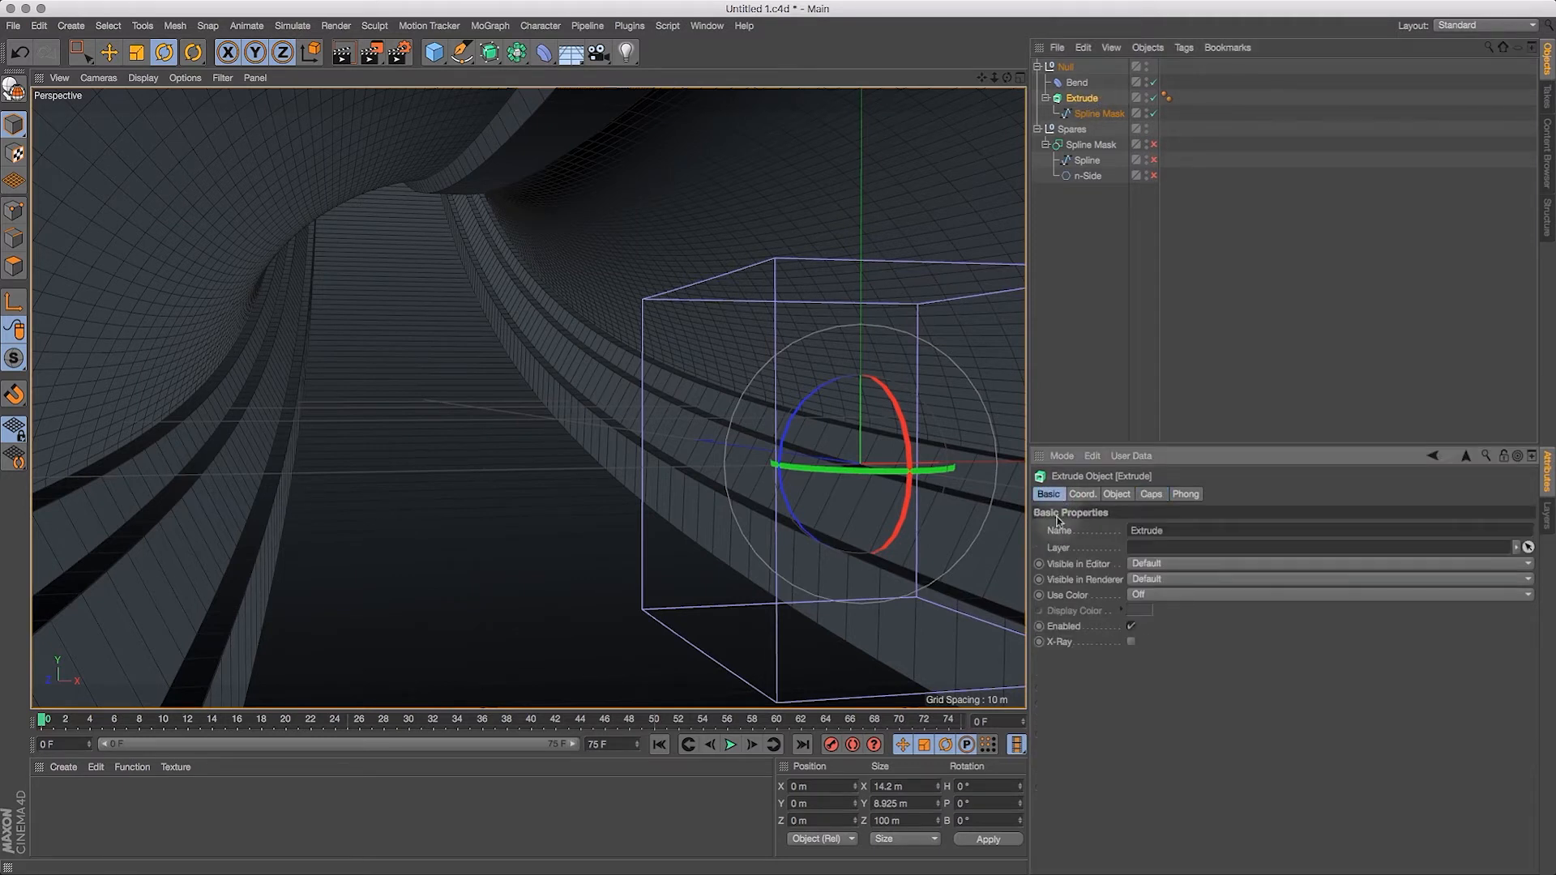
{"action": "left_click", "coordinate": [1133, 642]}
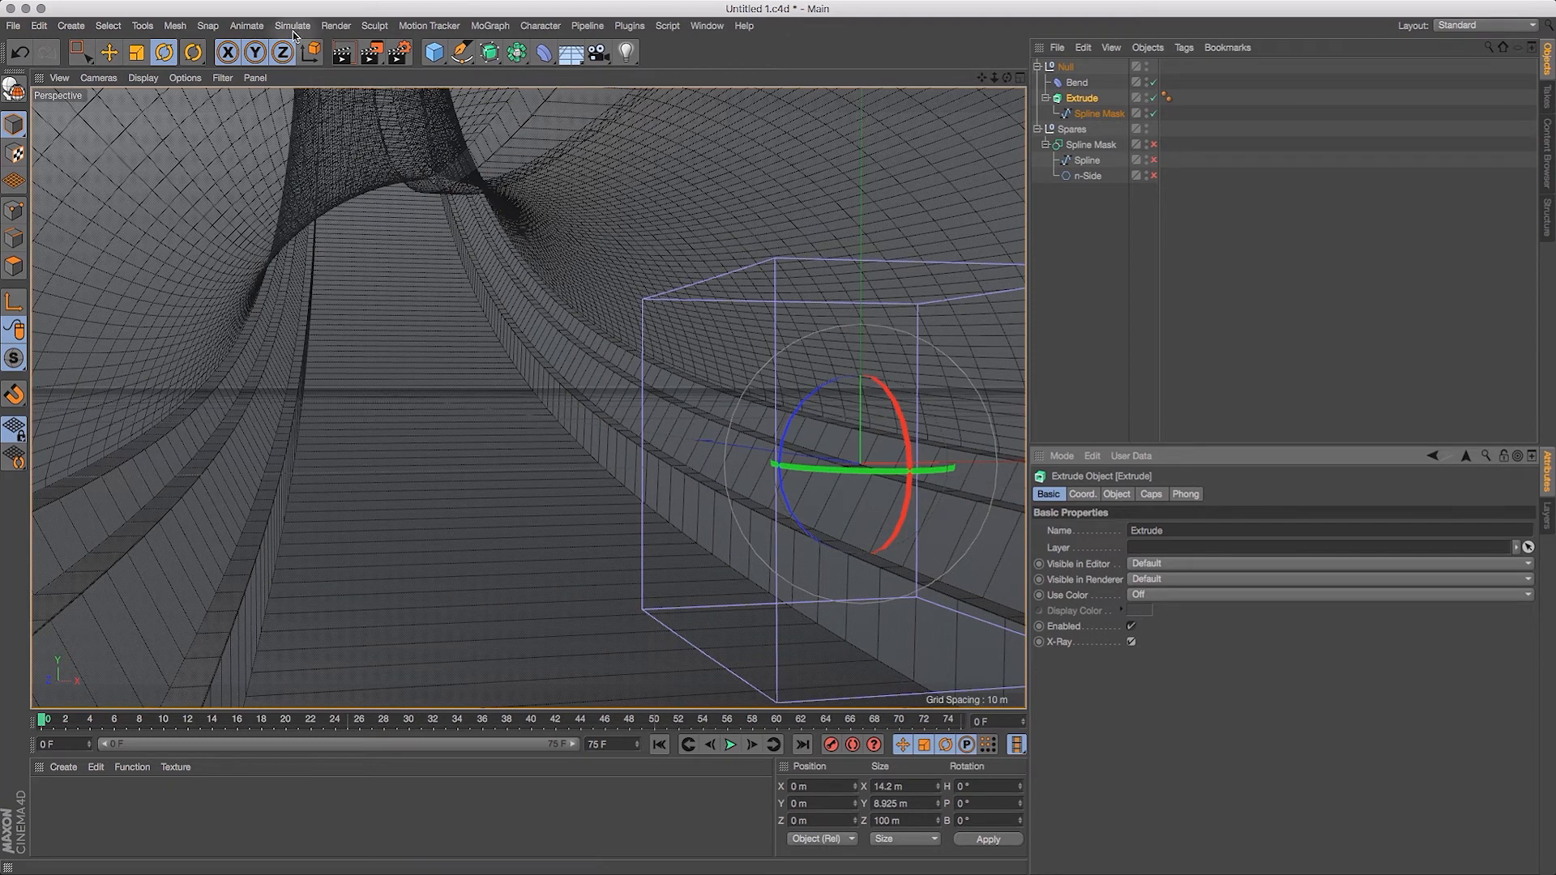
Step: Lengthen the extrusion to 200 m along Z and view the curved floor and ledges from inside
{"action": "left_click_drag", "start_coordinate": [1012, 76], "coordinate": [1094, 97]}
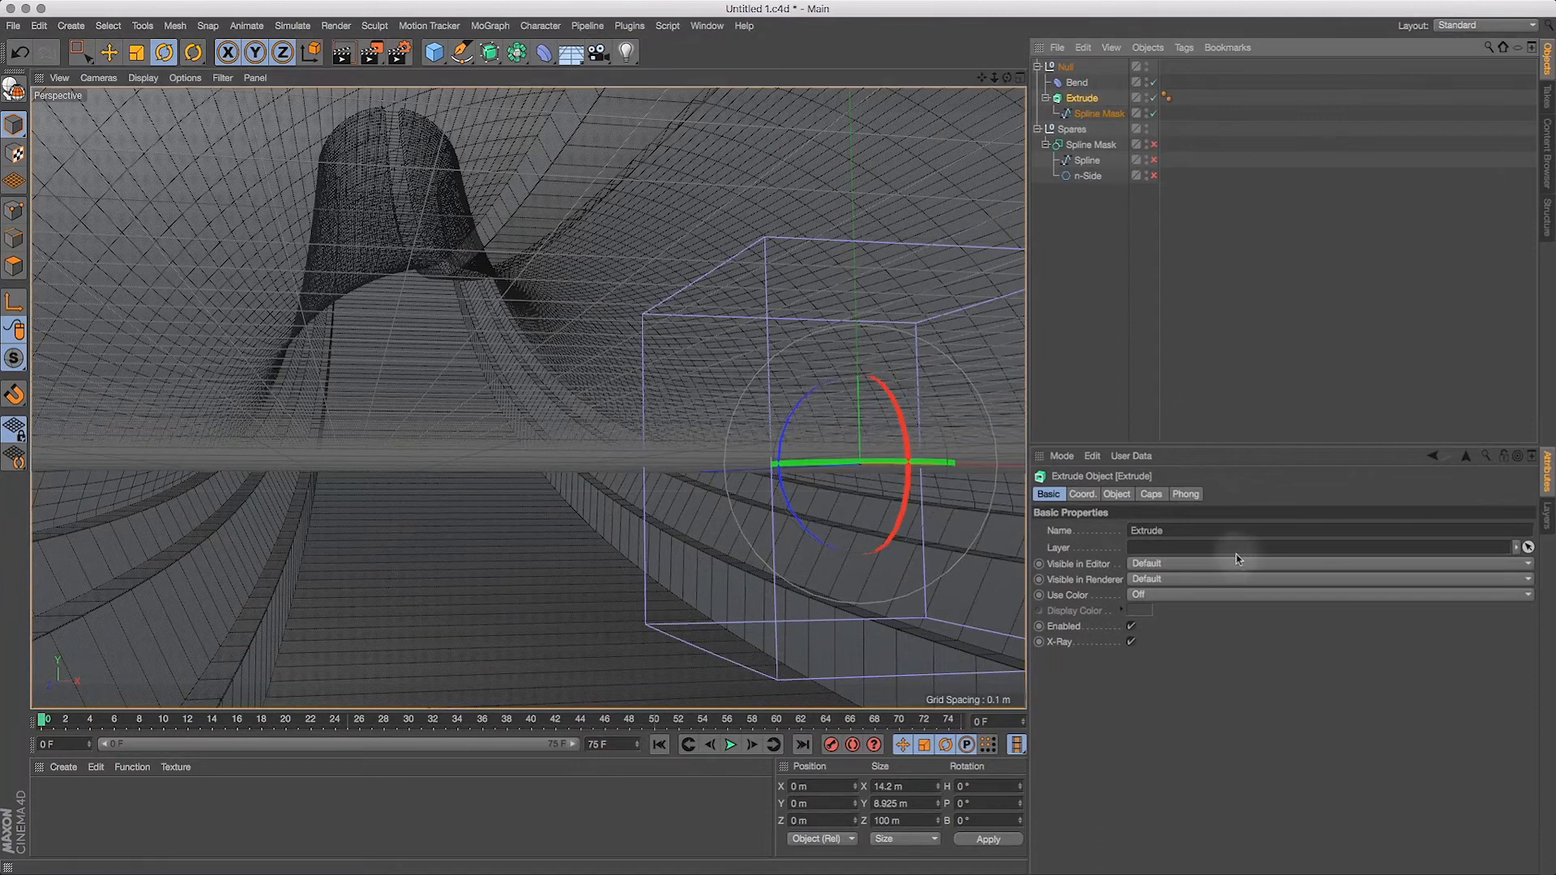
{"action": "left_click", "coordinate": [1117, 494]}
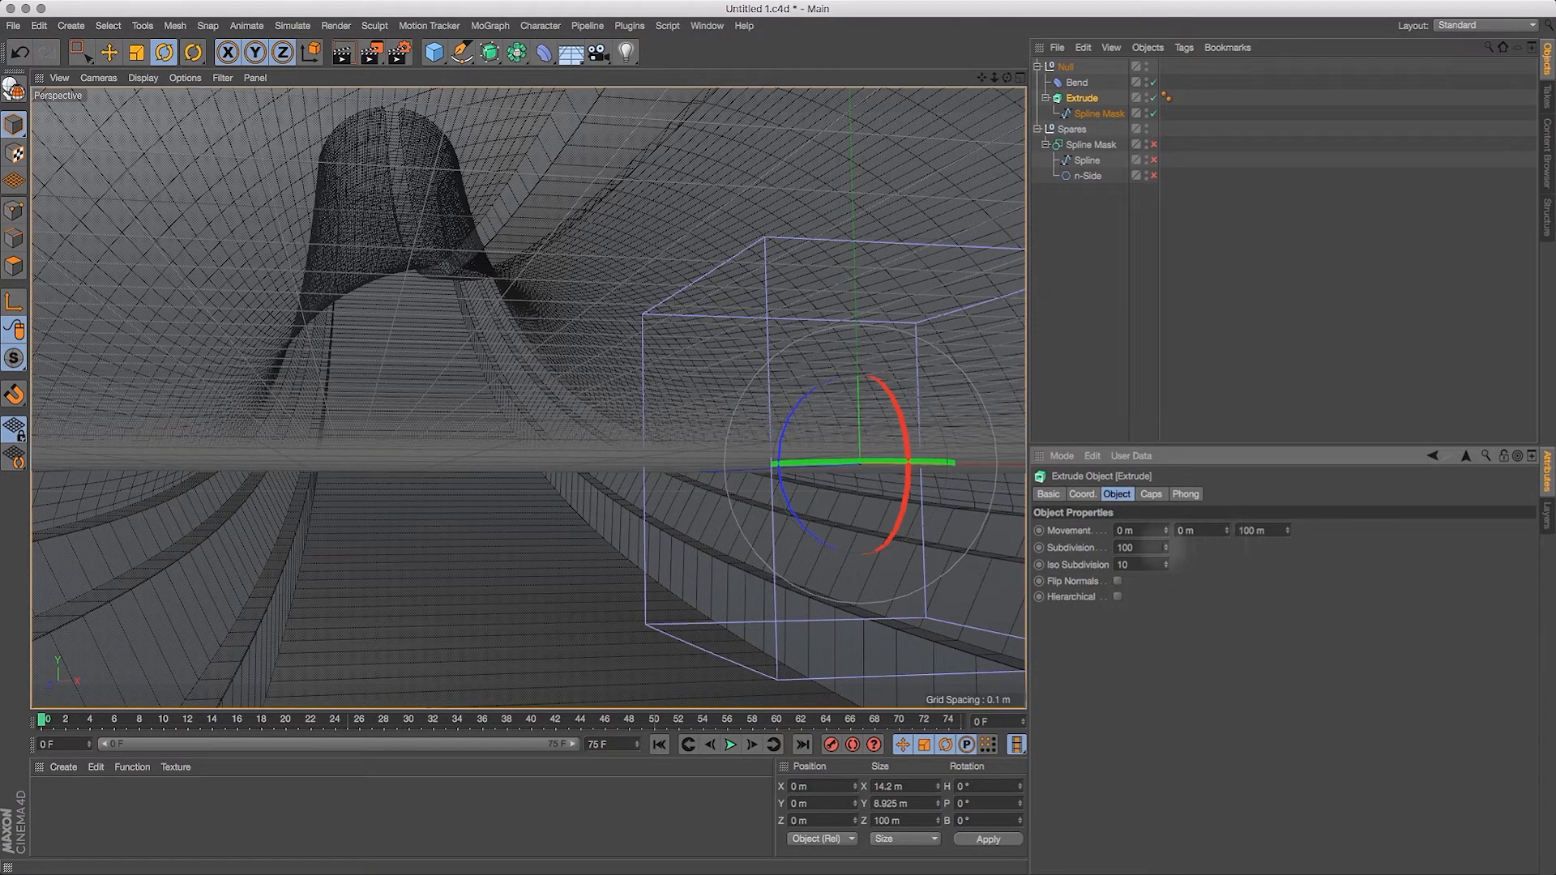
{"action": "type", "text": "200"}
{"action": "key", "text": "Return"}
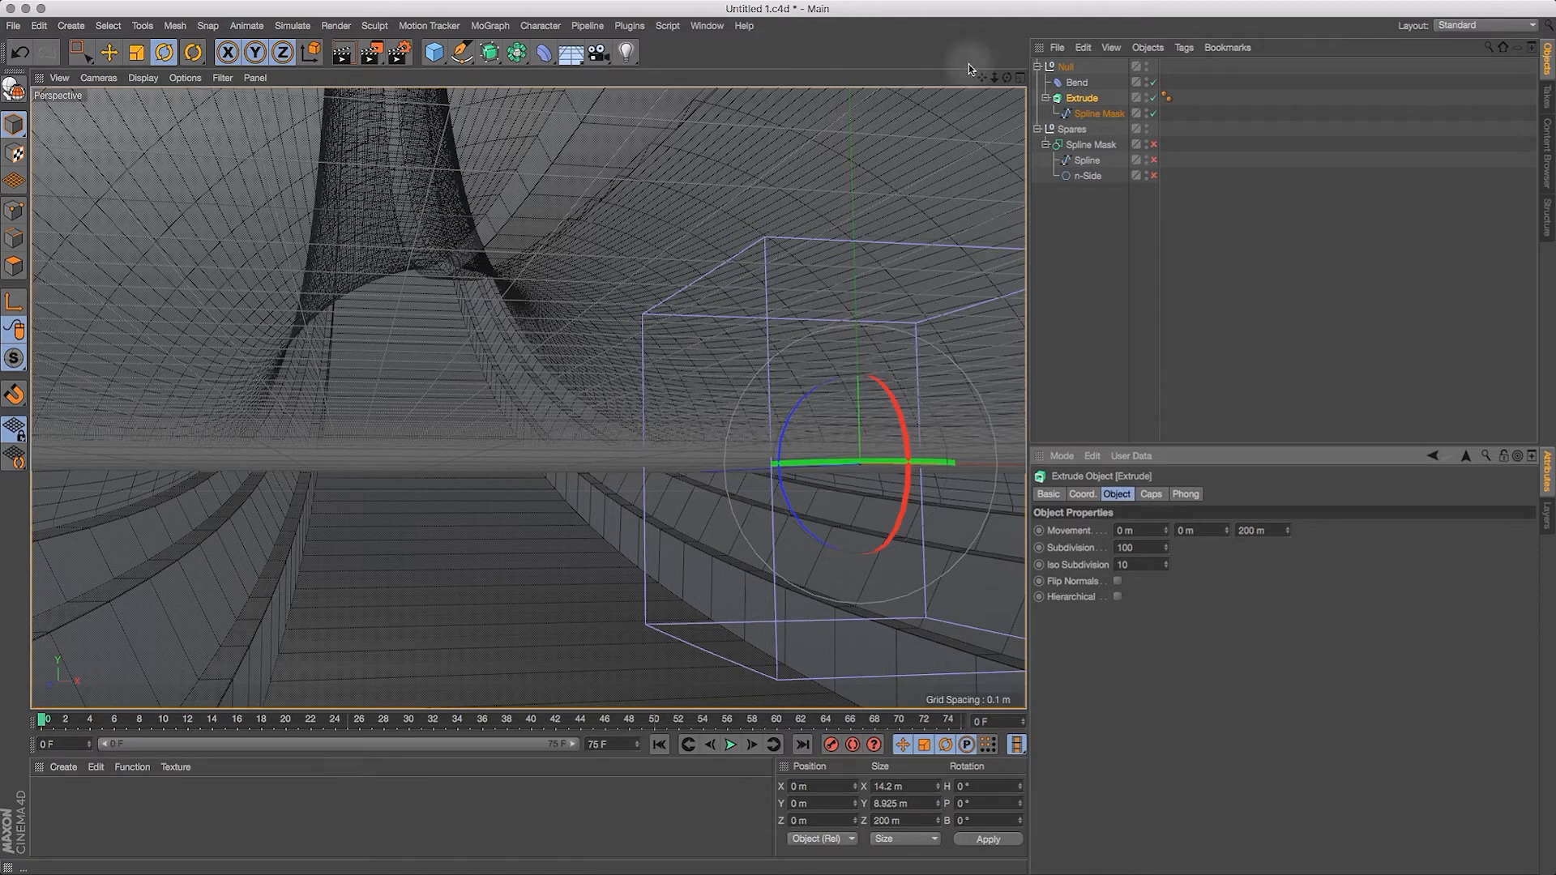
{"action": "left_click_drag", "start_coordinate": [1006, 79], "coordinate": [1060, 112]}
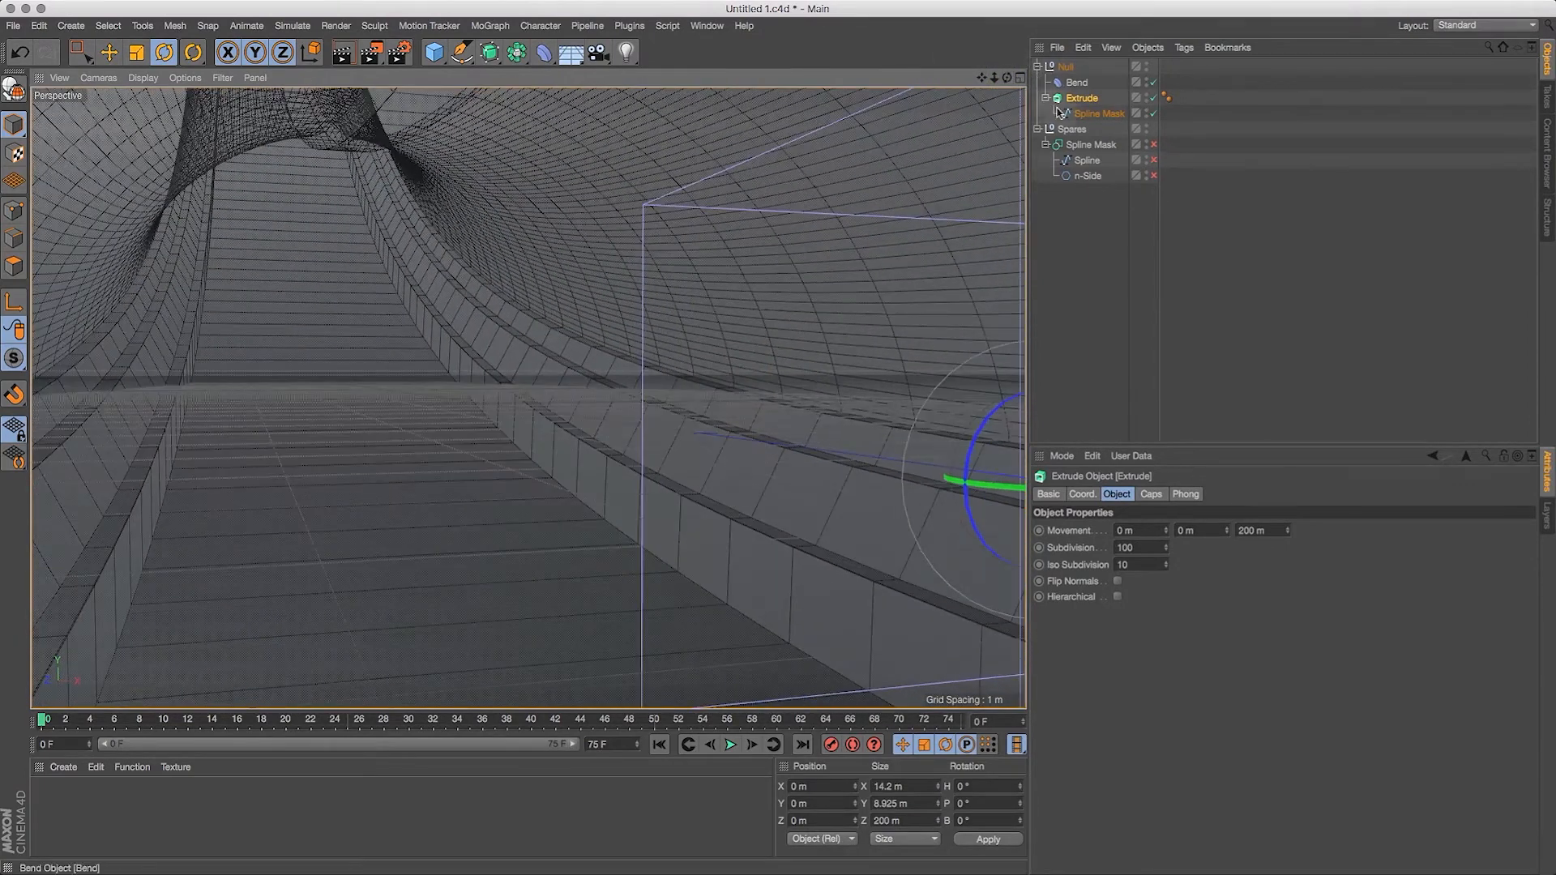
Step: Hide the Bend deformer's cage in the viewport to clear the view of the tunnel interior
{"action": "left_click", "coordinate": [1148, 80]}
{"action": "mouse_move", "coordinate": [981, 80]}
{"action": "left_mouse_down"}
{"action": "mouse_move", "coordinate": [1023, 65]}
{"action": "mouse_move", "coordinate": [973, 62]}
{"action": "left_mouse_up"}
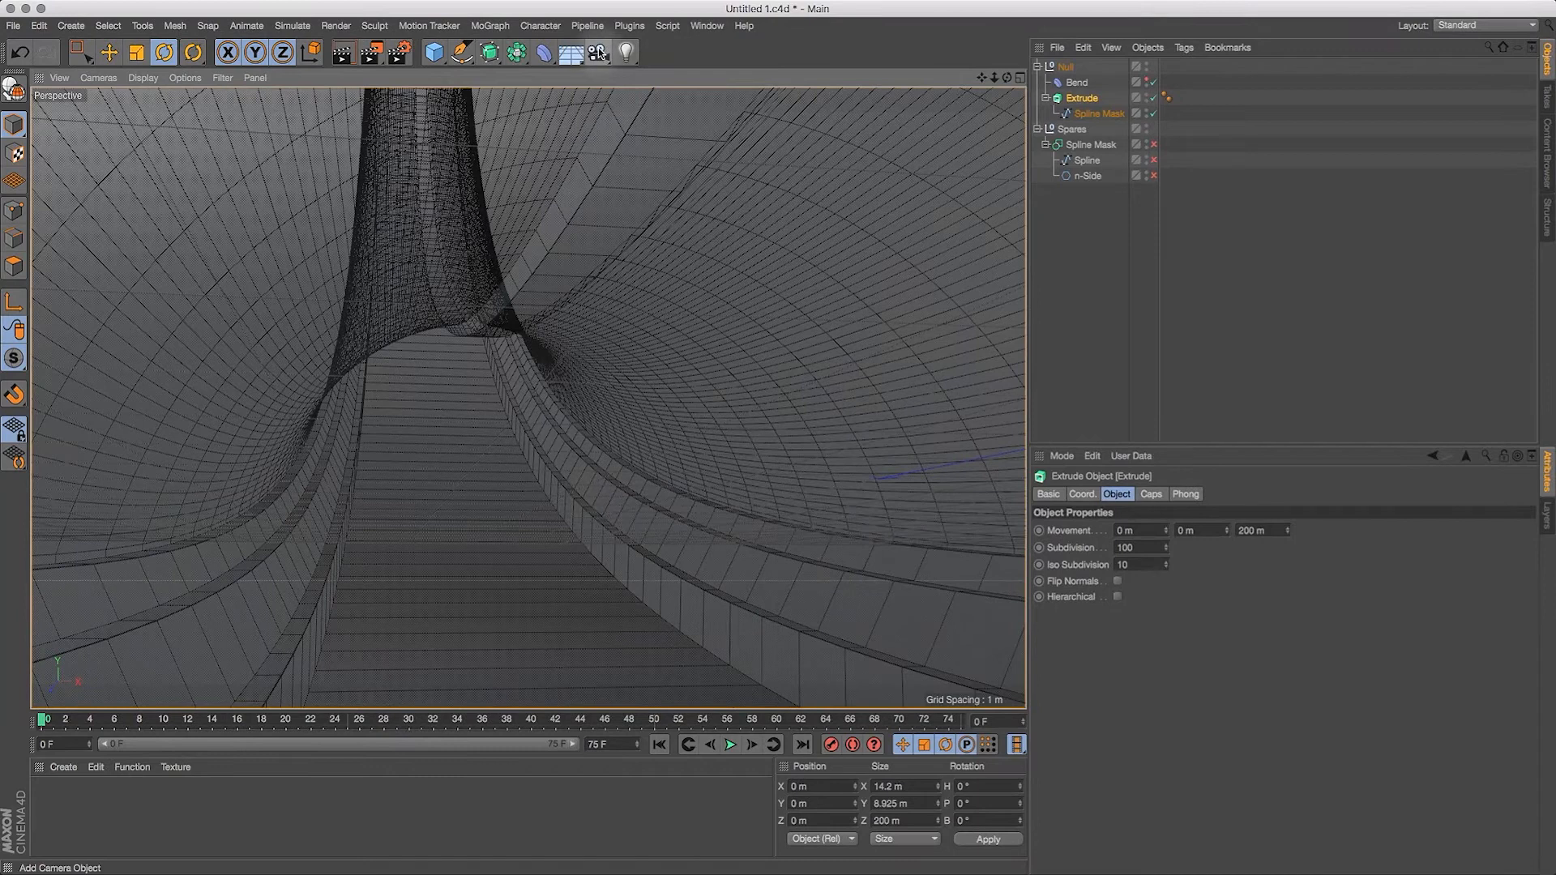
Step: Create a camera from the current view with an 18 mm focal length and look through it
{"action": "left_click", "coordinate": [598, 54]}
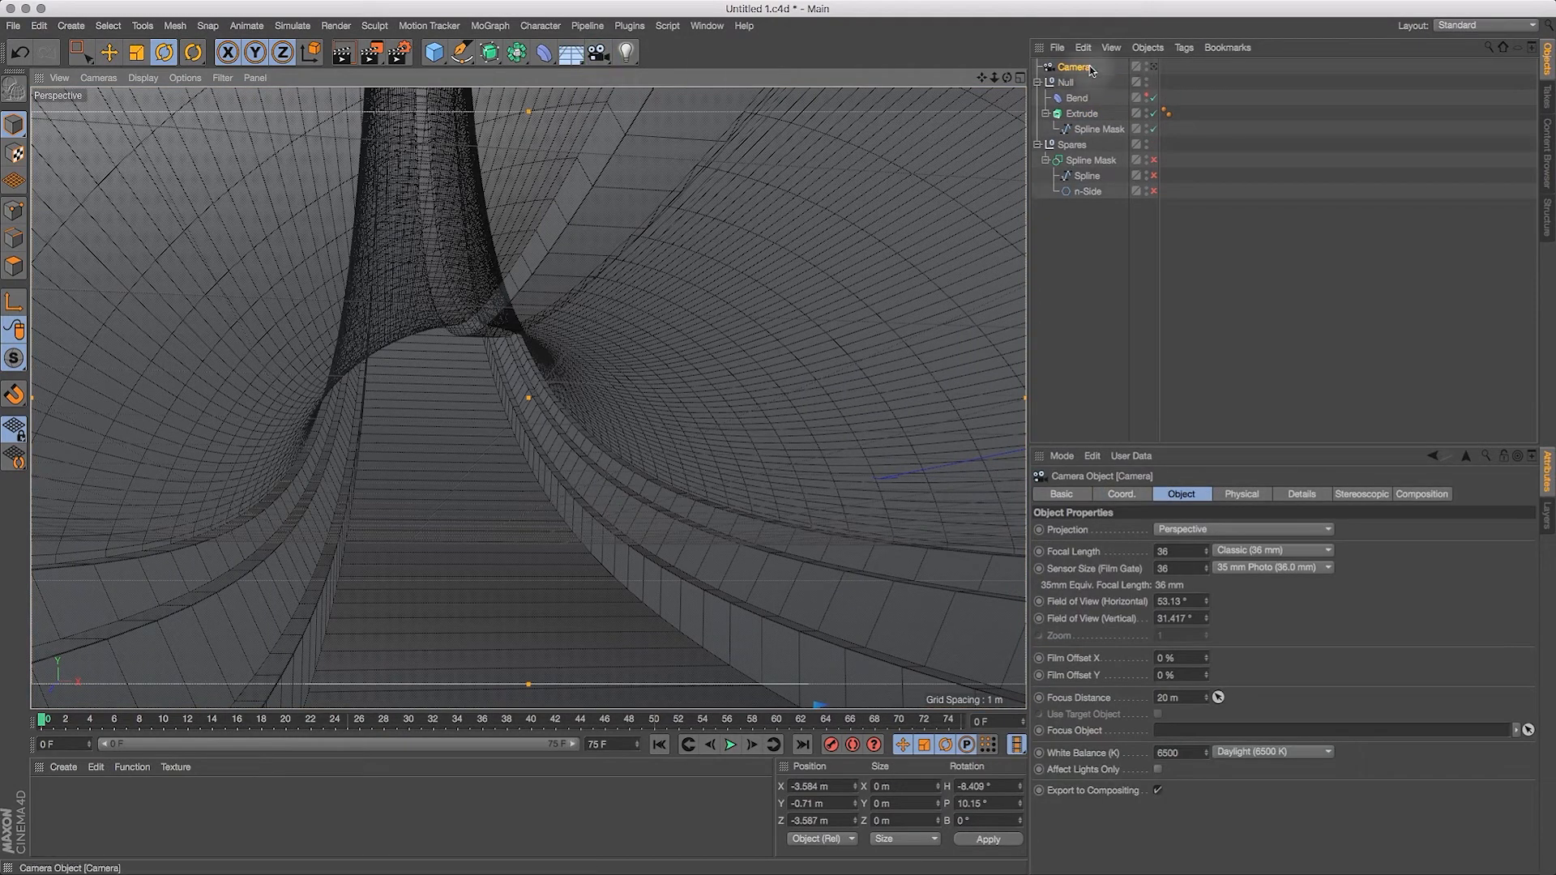
{"action": "left_click", "coordinate": [1153, 67]}
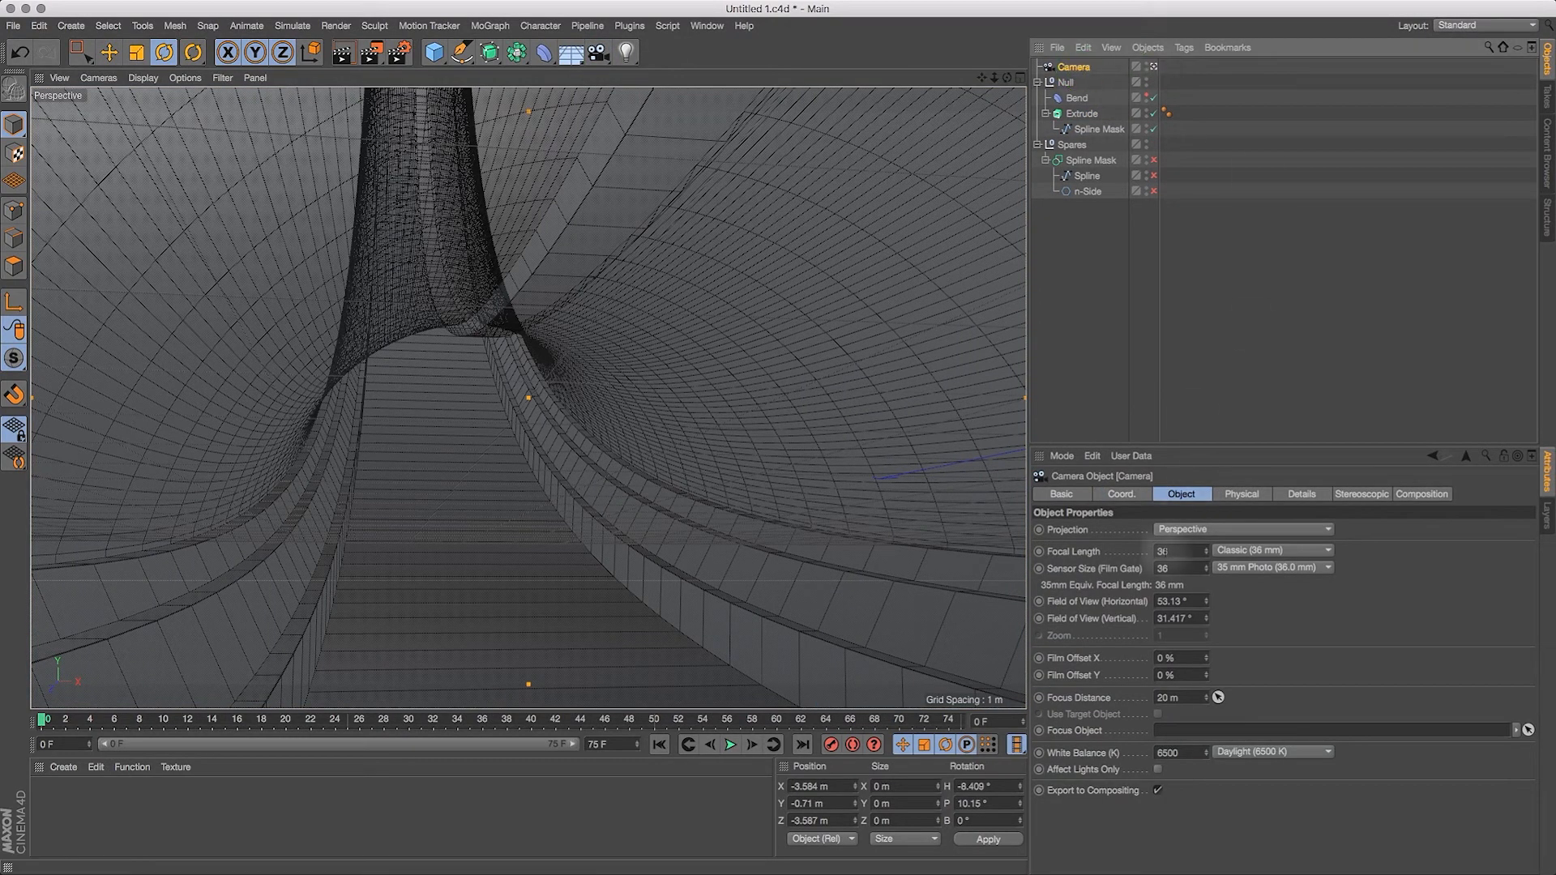
{"action": "double_click", "coordinate": [1163, 551]}
{"action": "type", "text": "18"}
{"action": "key", "text": "Return"}
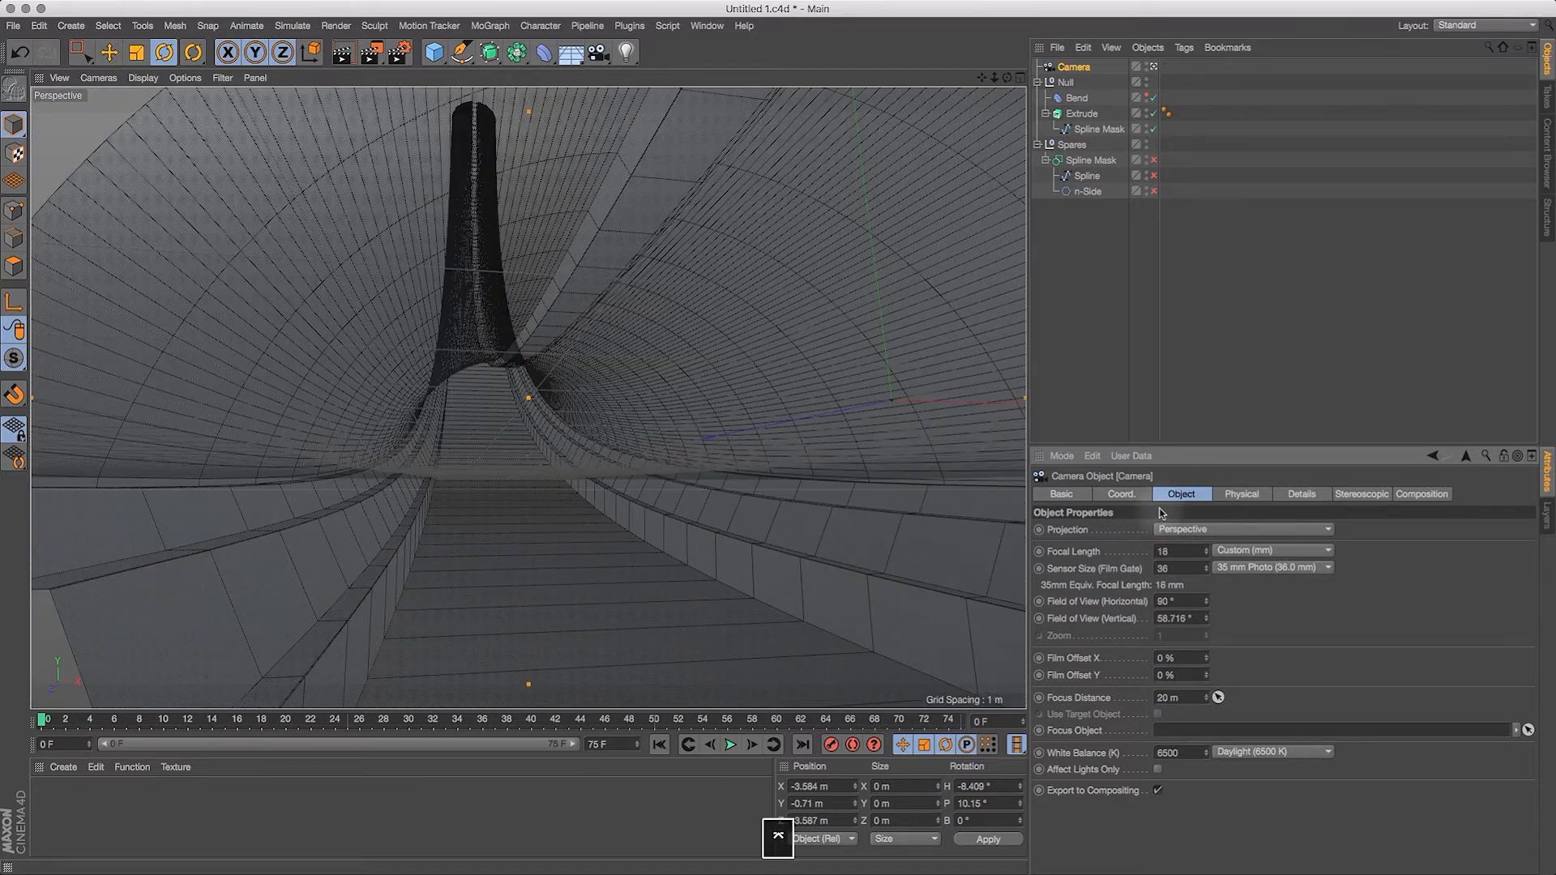
Step: Reposition the active camera low inside the tunnel so it looks along the floor toward the upward curve
{"action": "mouse_move", "coordinate": [979, 75]}
{"action": "left_mouse_down"}
{"action": "mouse_move", "coordinate": [1025, 85]}
{"action": "mouse_move", "coordinate": [980, 65]}
{"action": "mouse_move", "coordinate": [987, 76]}
{"action": "left_mouse_up"}
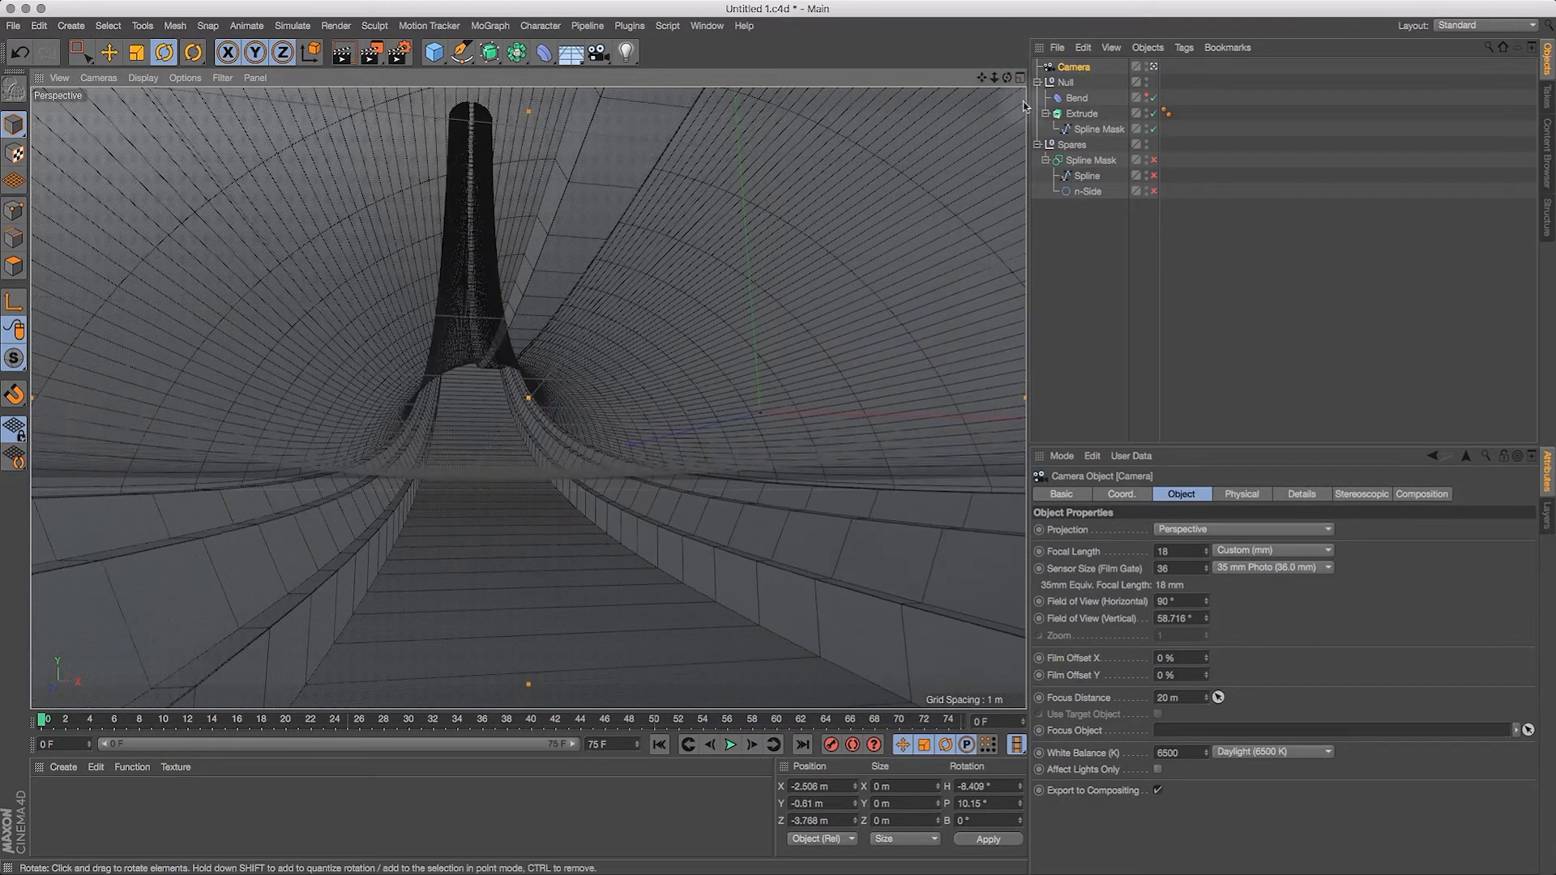
{"action": "left_click", "coordinate": [1064, 83]}
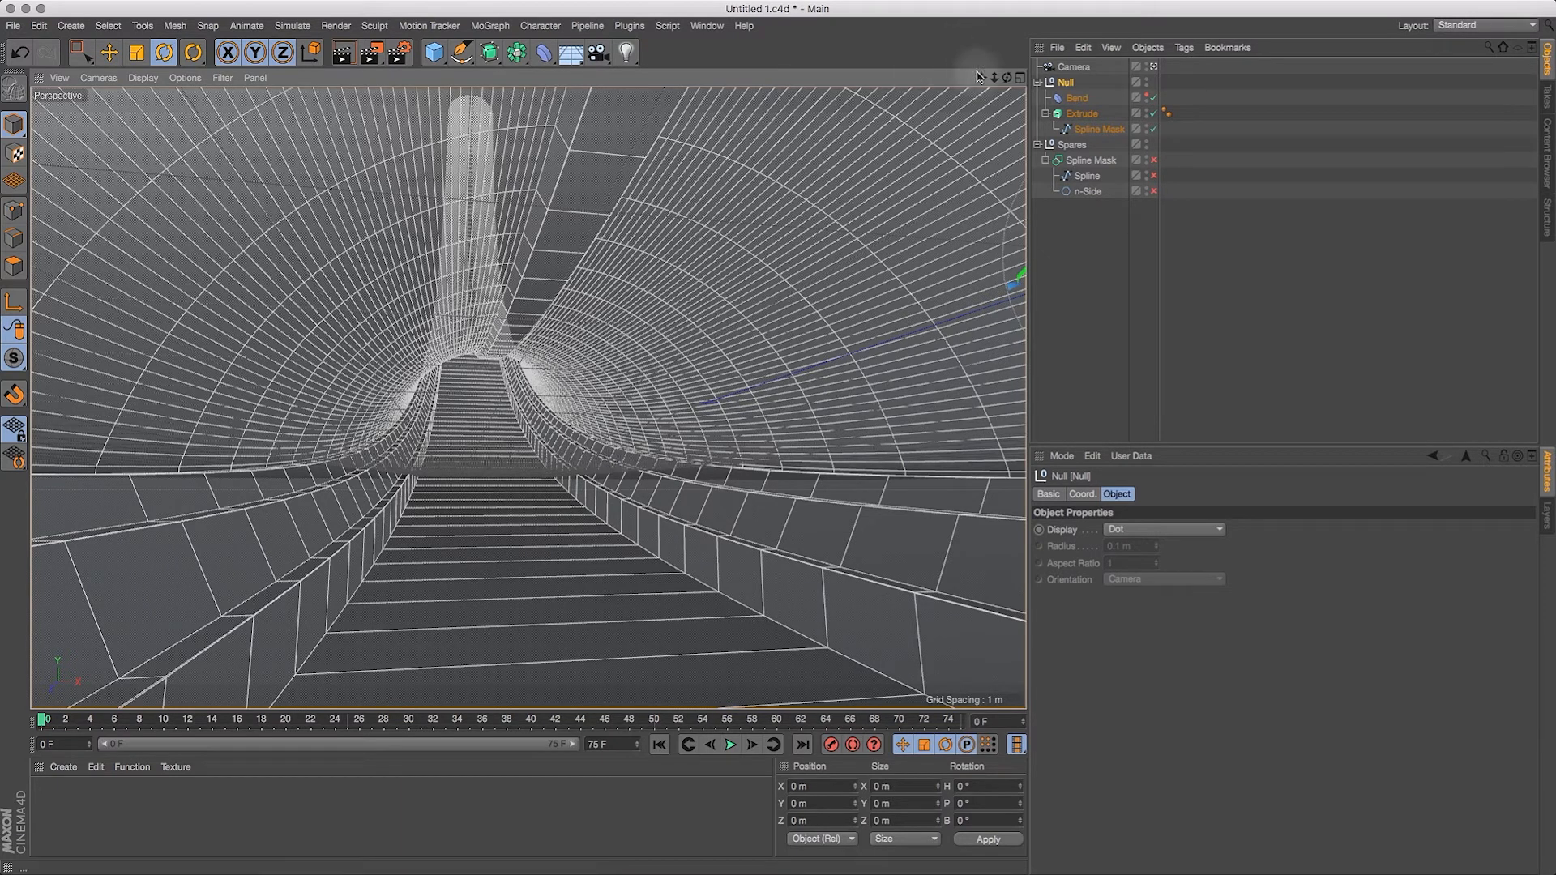
{"action": "left_click_drag", "start_coordinate": [669, 596], "coordinate": [640, 478]}
{"action": "mouse_move", "coordinate": [581, 519]}
{"action": "left_mouse_down"}
{"action": "mouse_move", "coordinate": [664, 540]}
{"action": "mouse_move", "coordinate": [621, 519]}
{"action": "mouse_move", "coordinate": [628, 539]}
{"action": "left_mouse_up"}
{"action": "mouse_move", "coordinate": [573, 603]}
{"action": "left_mouse_down"}
{"action": "mouse_move", "coordinate": [645, 580]}
{"action": "mouse_move", "coordinate": [619, 604]}
{"action": "mouse_move", "coordinate": [660, 559]}
{"action": "mouse_move", "coordinate": [628, 539]}
{"action": "mouse_move", "coordinate": [618, 622]}
{"action": "mouse_move", "coordinate": [621, 562]}
{"action": "mouse_move", "coordinate": [785, 439]}
{"action": "left_mouse_up"}
{"action": "key", "text": "1"}
{"action": "left_click_drag", "start_coordinate": [645, 468], "coordinate": [562, 529]}
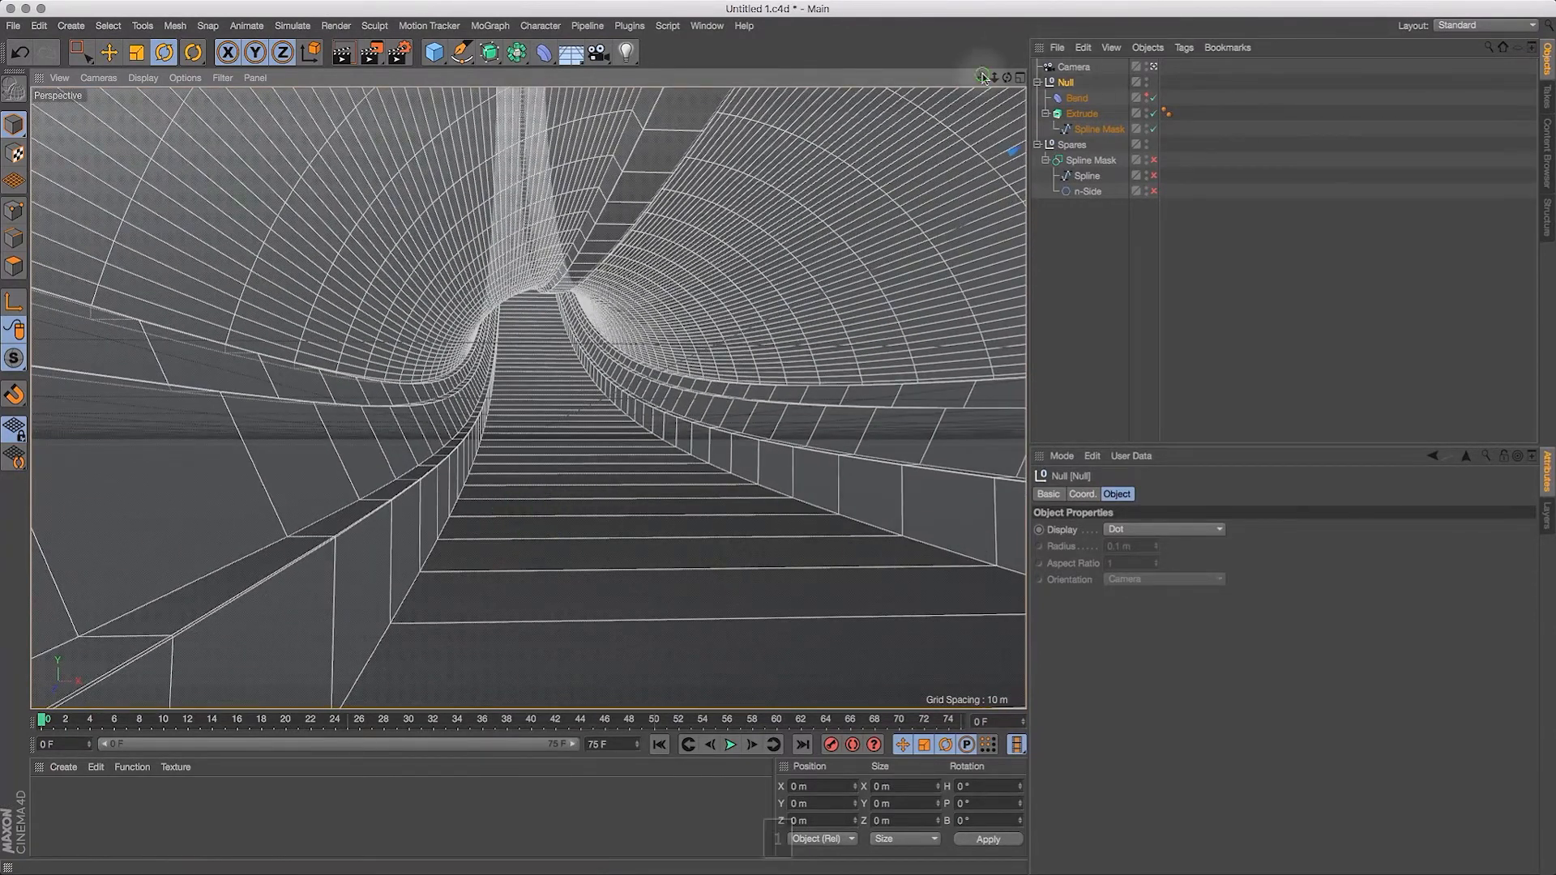
{"action": "left_click", "coordinate": [1068, 68]}
{"action": "key", "text": "1"}
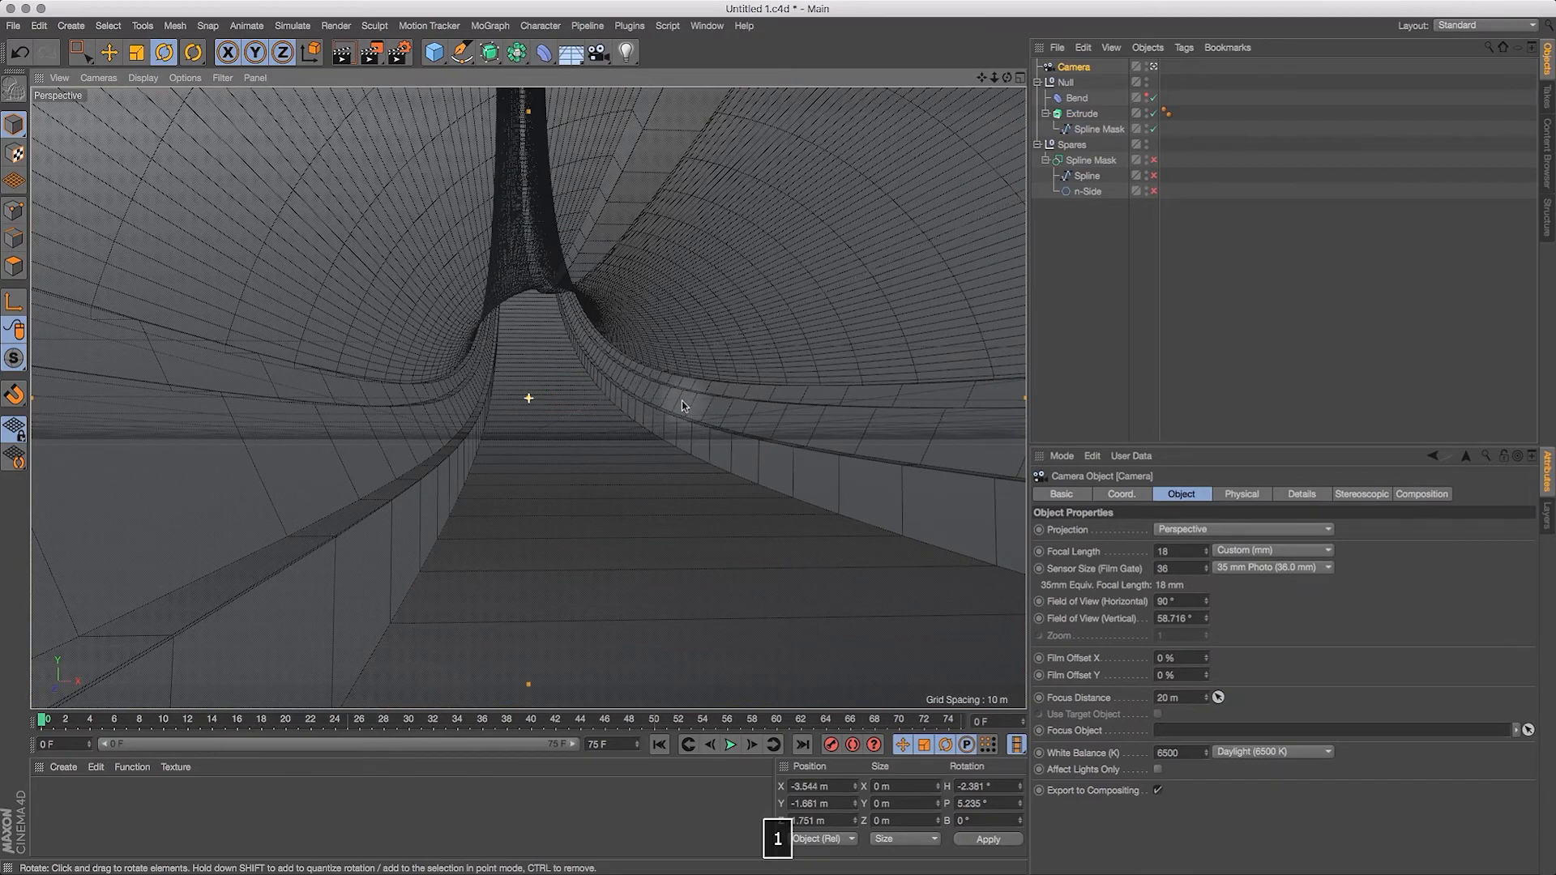
{"action": "left_click_drag", "start_coordinate": [757, 318], "coordinate": [669, 421]}
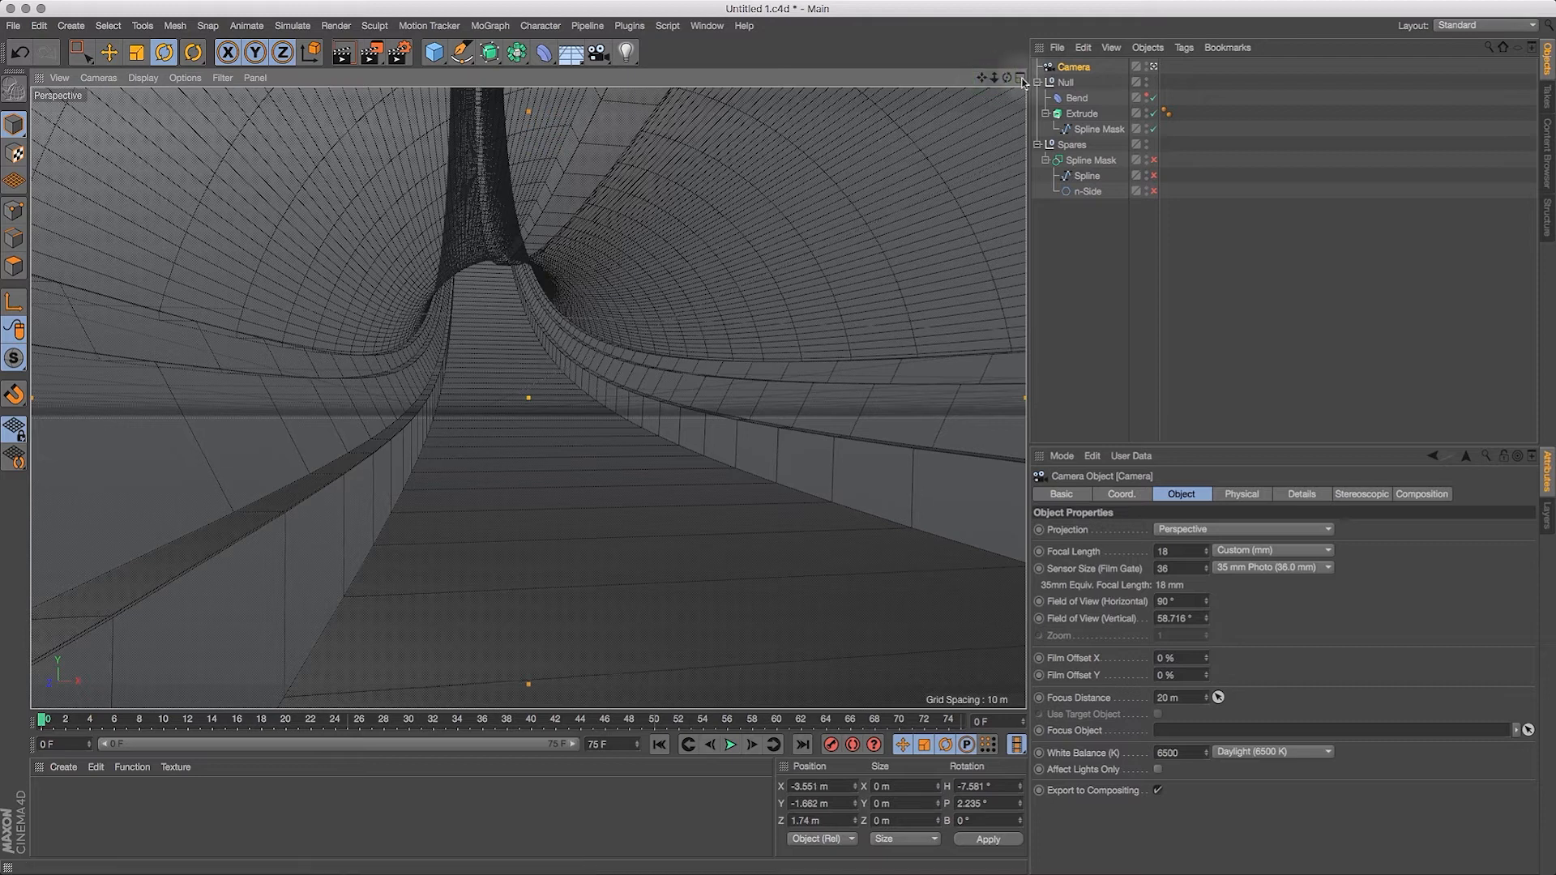
Step: Move and turn the camera close to one side ledge, keeping the curving floor and opposite ledges in frame
{"action": "left_click", "coordinate": [1065, 84]}
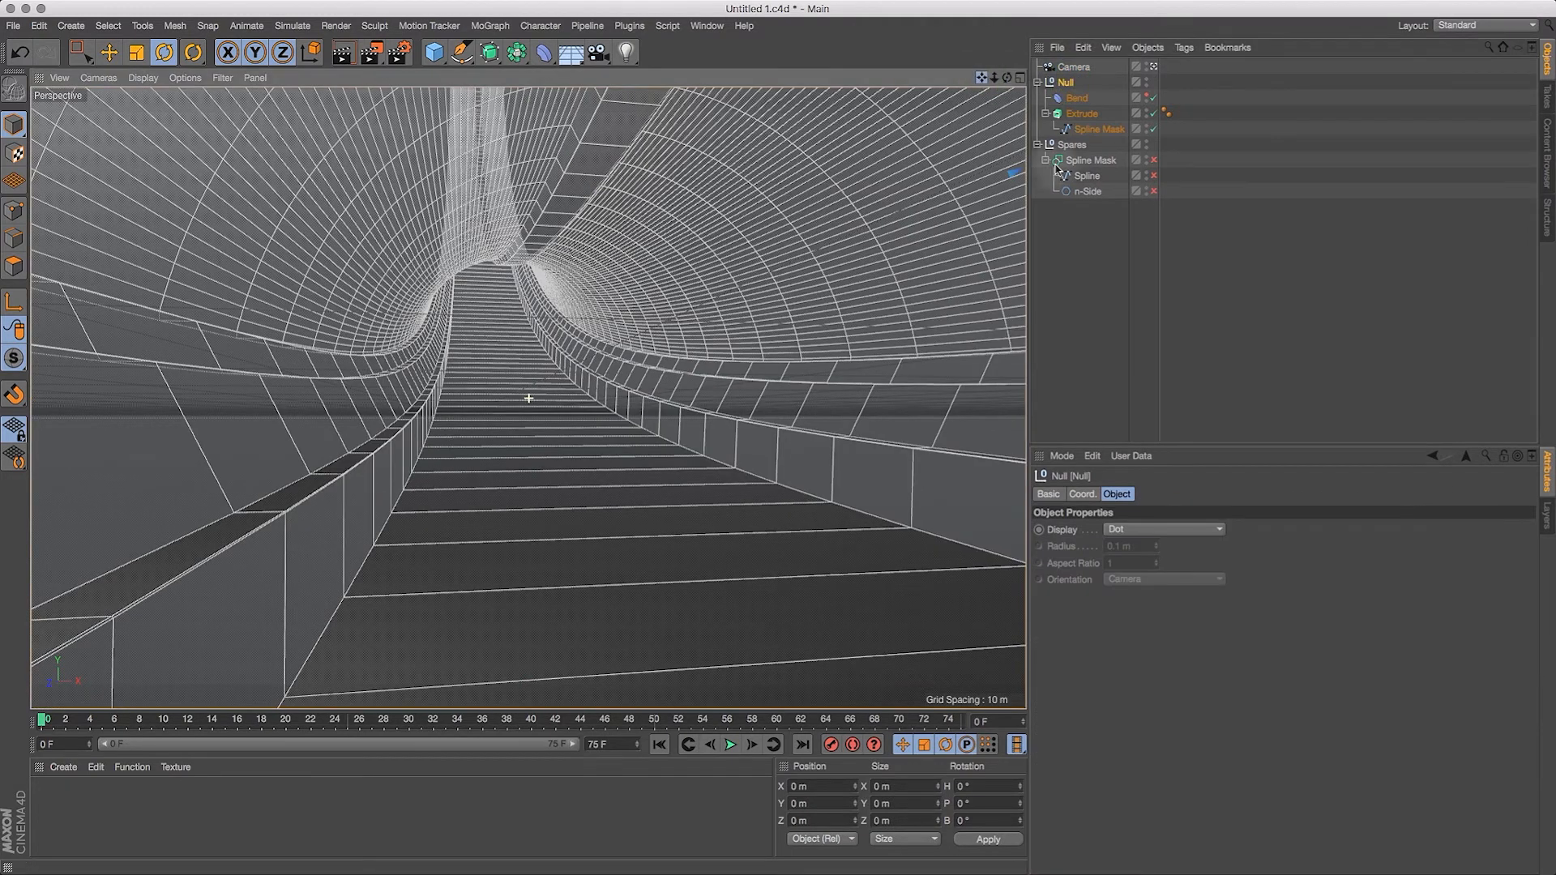
{"action": "left_click_drag", "start_coordinate": [1006, 78], "coordinate": [730, 195]}
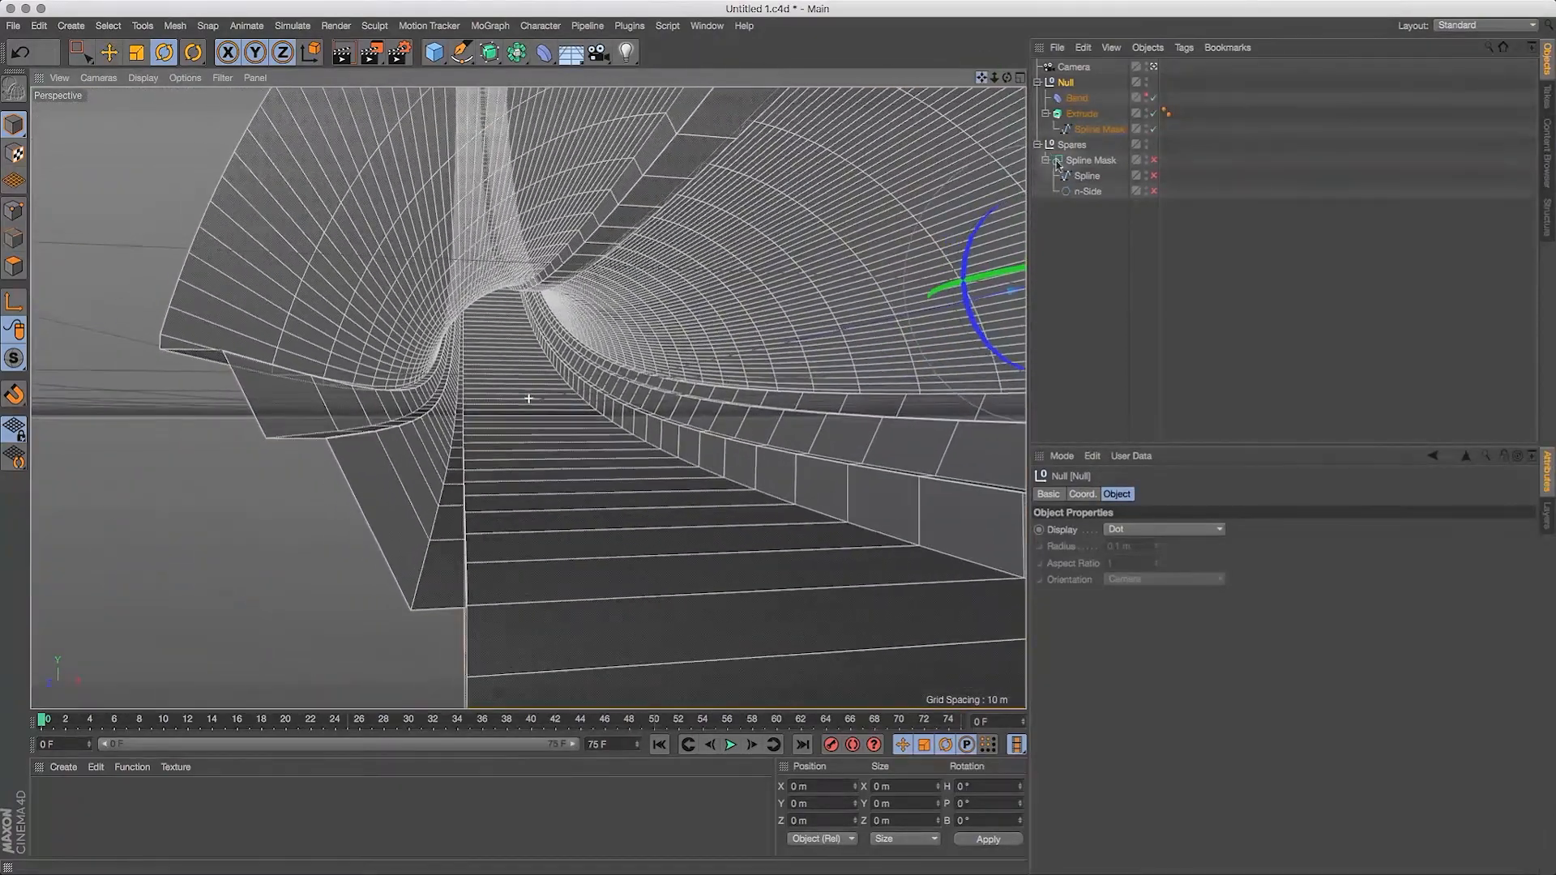
{"action": "left_click_drag", "start_coordinate": [998, 78], "coordinate": [1070, 78]}
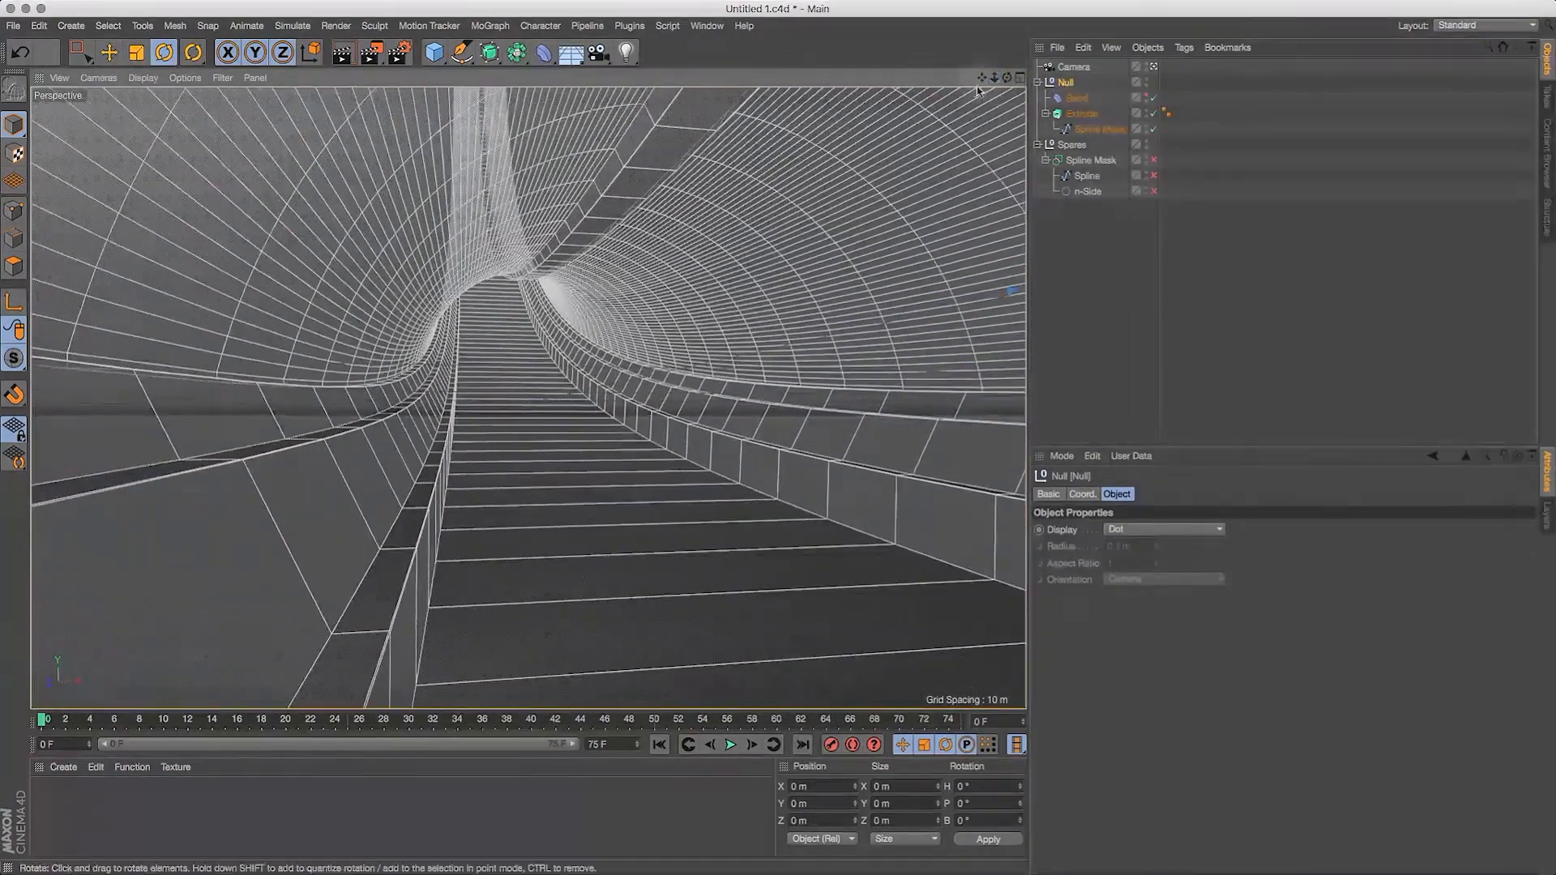
{"action": "key", "text": "1"}
{"action": "left_click_drag", "start_coordinate": [570, 425], "coordinate": [1500, 363]}
{"action": "left_click_drag", "start_coordinate": [578, 471], "coordinate": [1290, 418]}
{"action": "left_click_drag", "start_coordinate": [596, 501], "coordinate": [661, 412]}
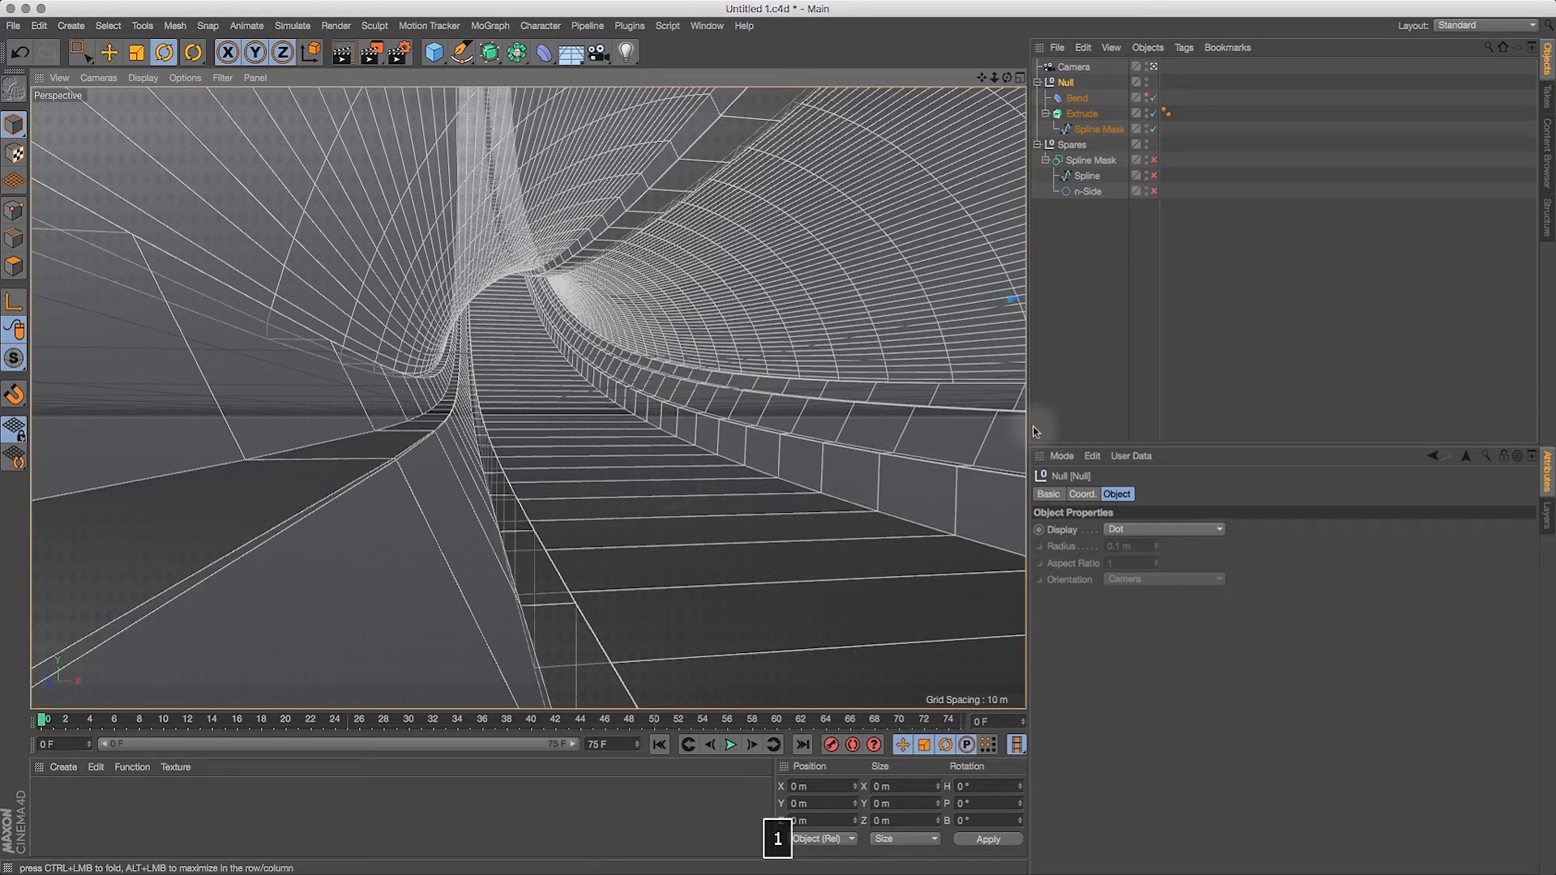
Step: Widen the viewport by narrowing the object and attribute managers, and fine-tune the camera's framing of the tunnel
{"action": "left_click_drag", "start_coordinate": [1027, 420], "coordinate": [1356, 415]}
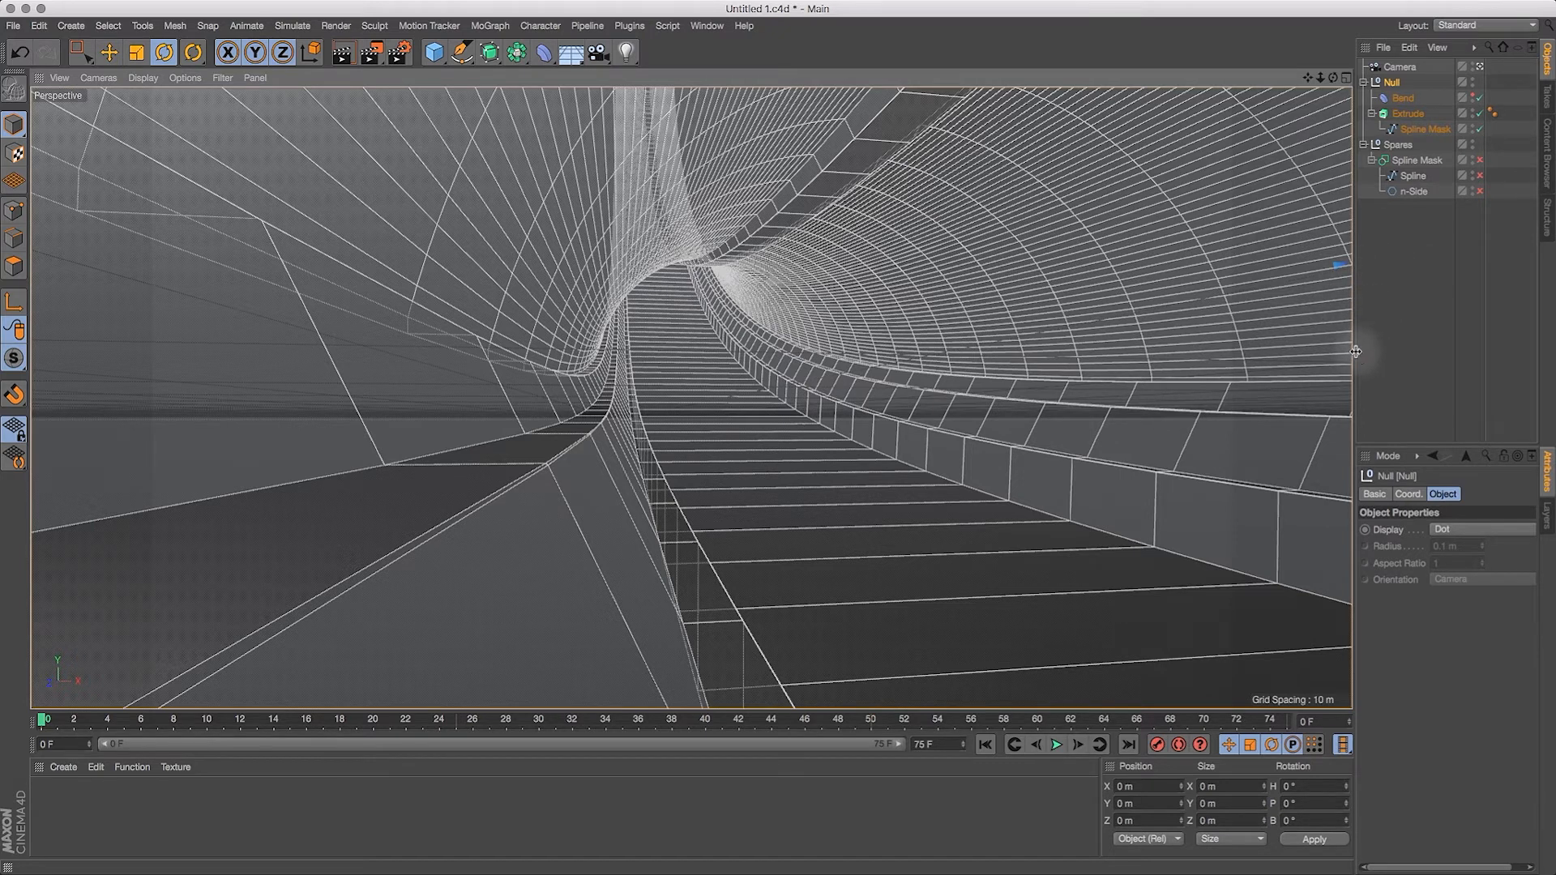
{"action": "left_click_drag", "start_coordinate": [1355, 354], "coordinate": [1389, 415]}
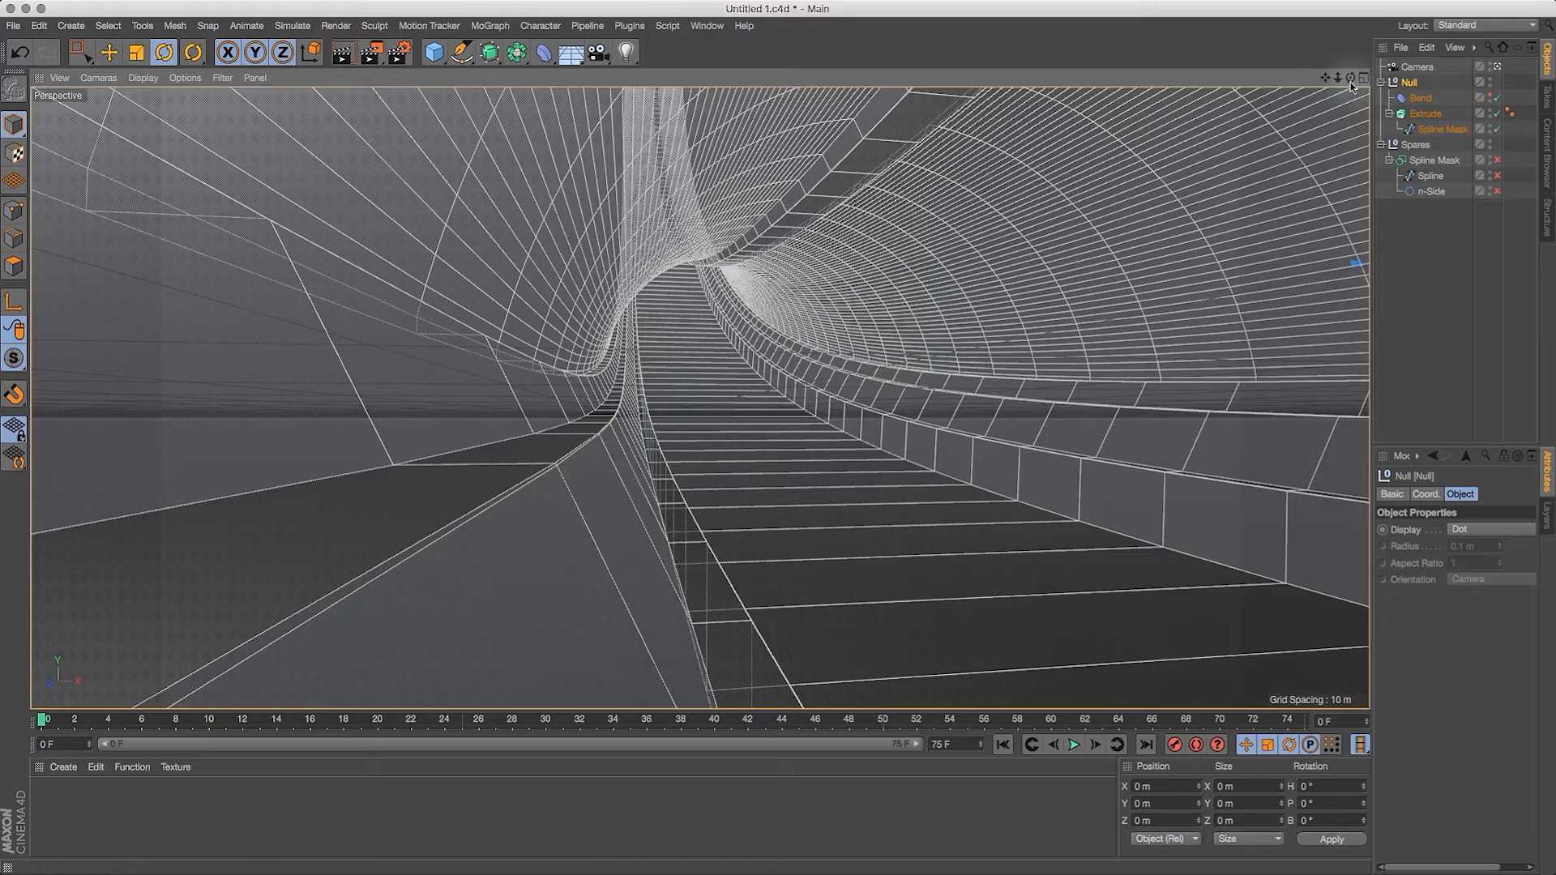
{"action": "left_click_drag", "start_coordinate": [1326, 80], "coordinate": [1043, 126]}
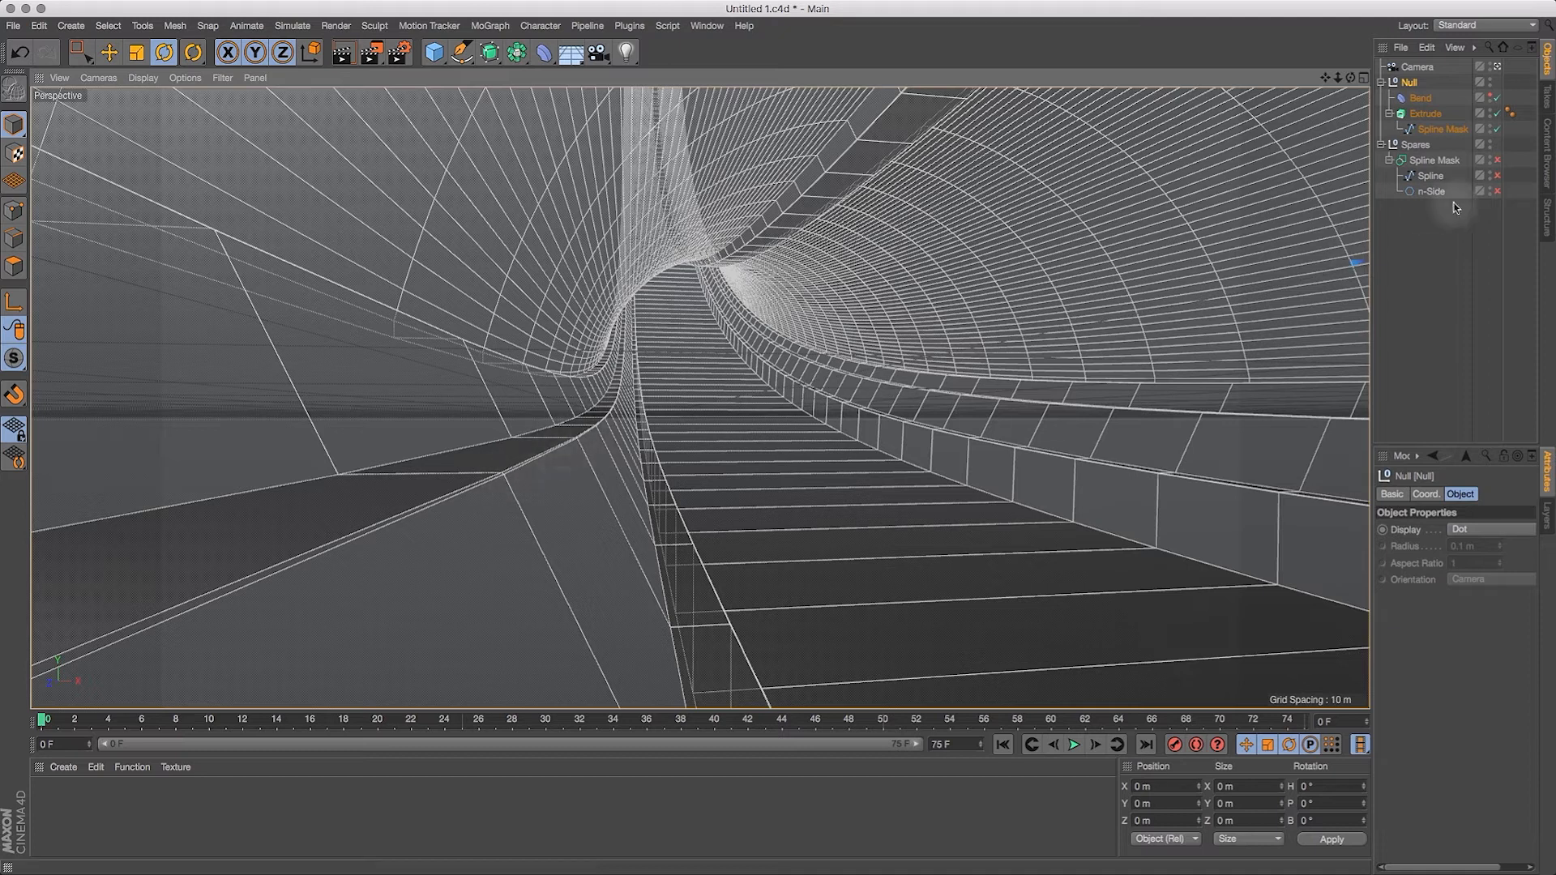
Step: Raise the Extrude object's subdivision first to 300 and finally to 500 for a smoother bend
{"action": "left_click", "coordinate": [1432, 115]}
{"action": "left_click", "coordinate": [1483, 561]}
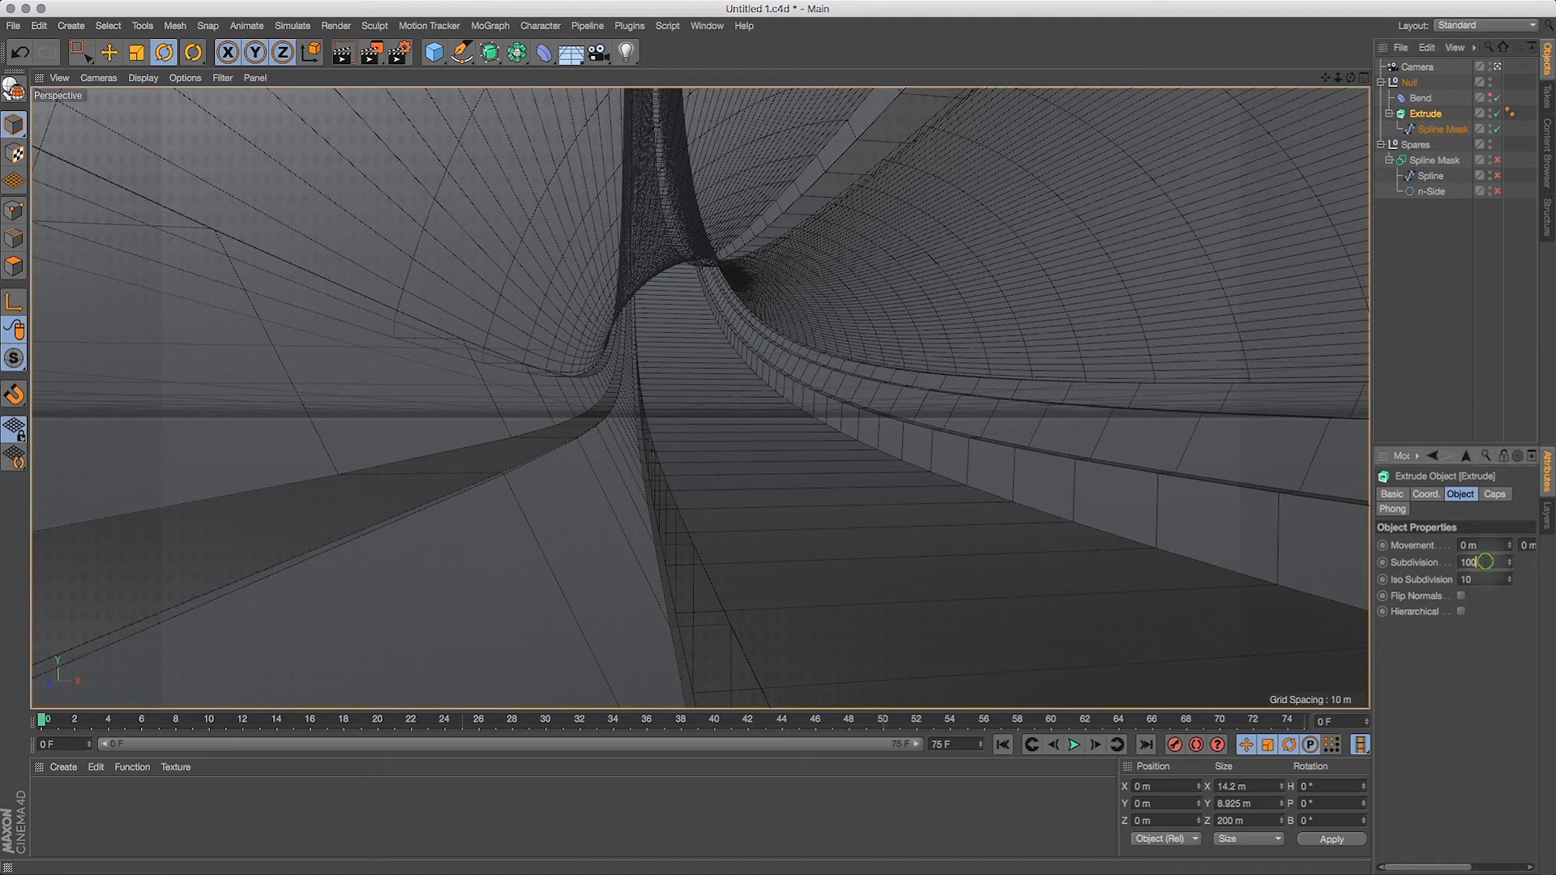
{"action": "left_click_drag", "start_coordinate": [1485, 562], "coordinate": [1408, 563]}
{"action": "type", "text": "300"}
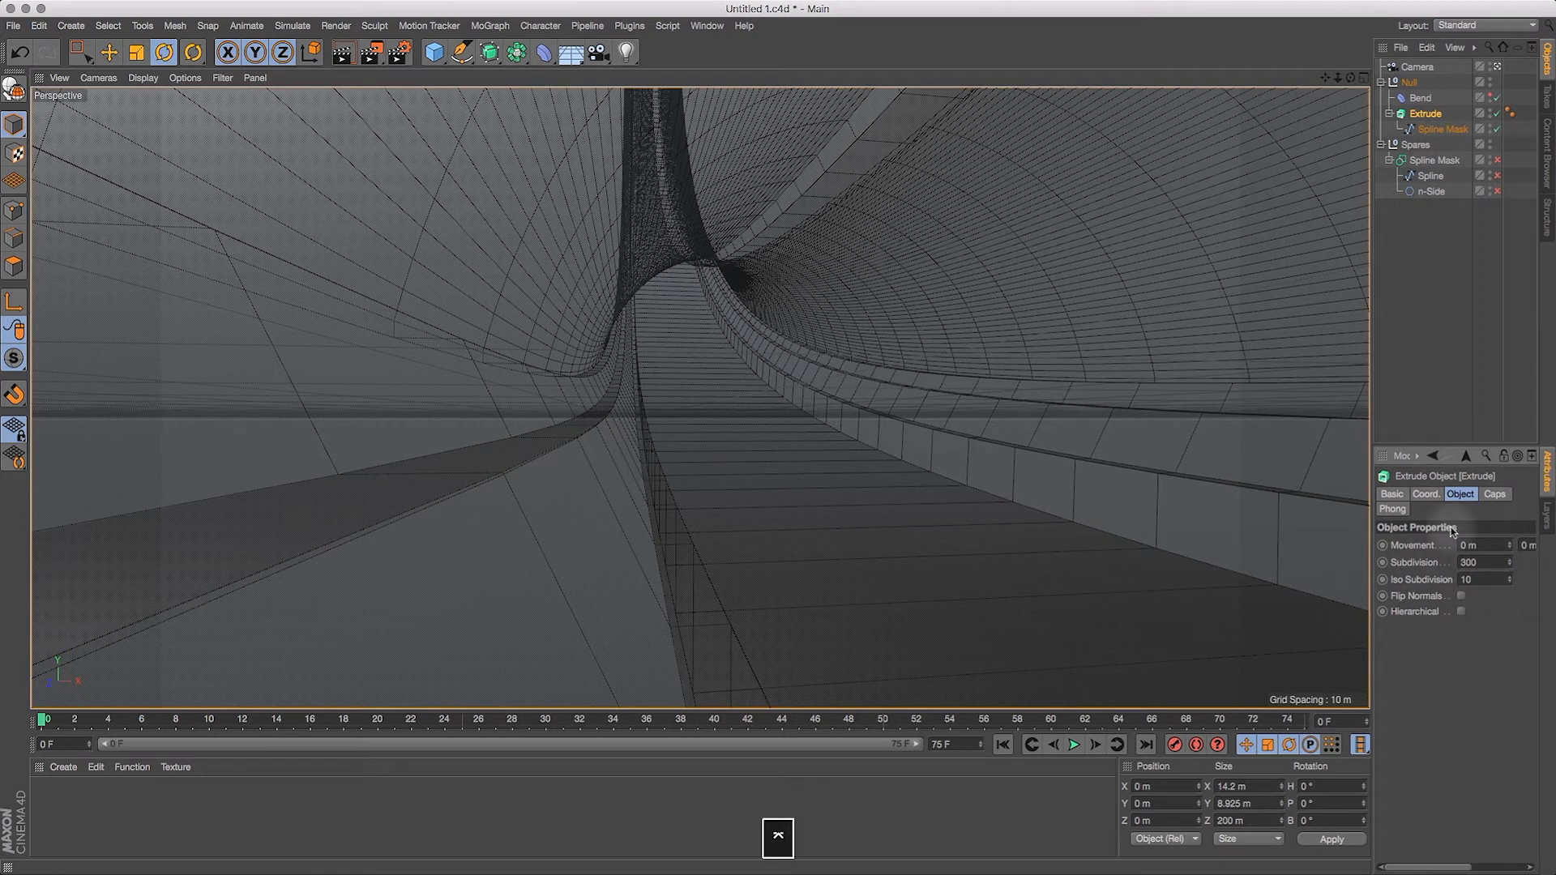
{"action": "key", "text": "Return"}
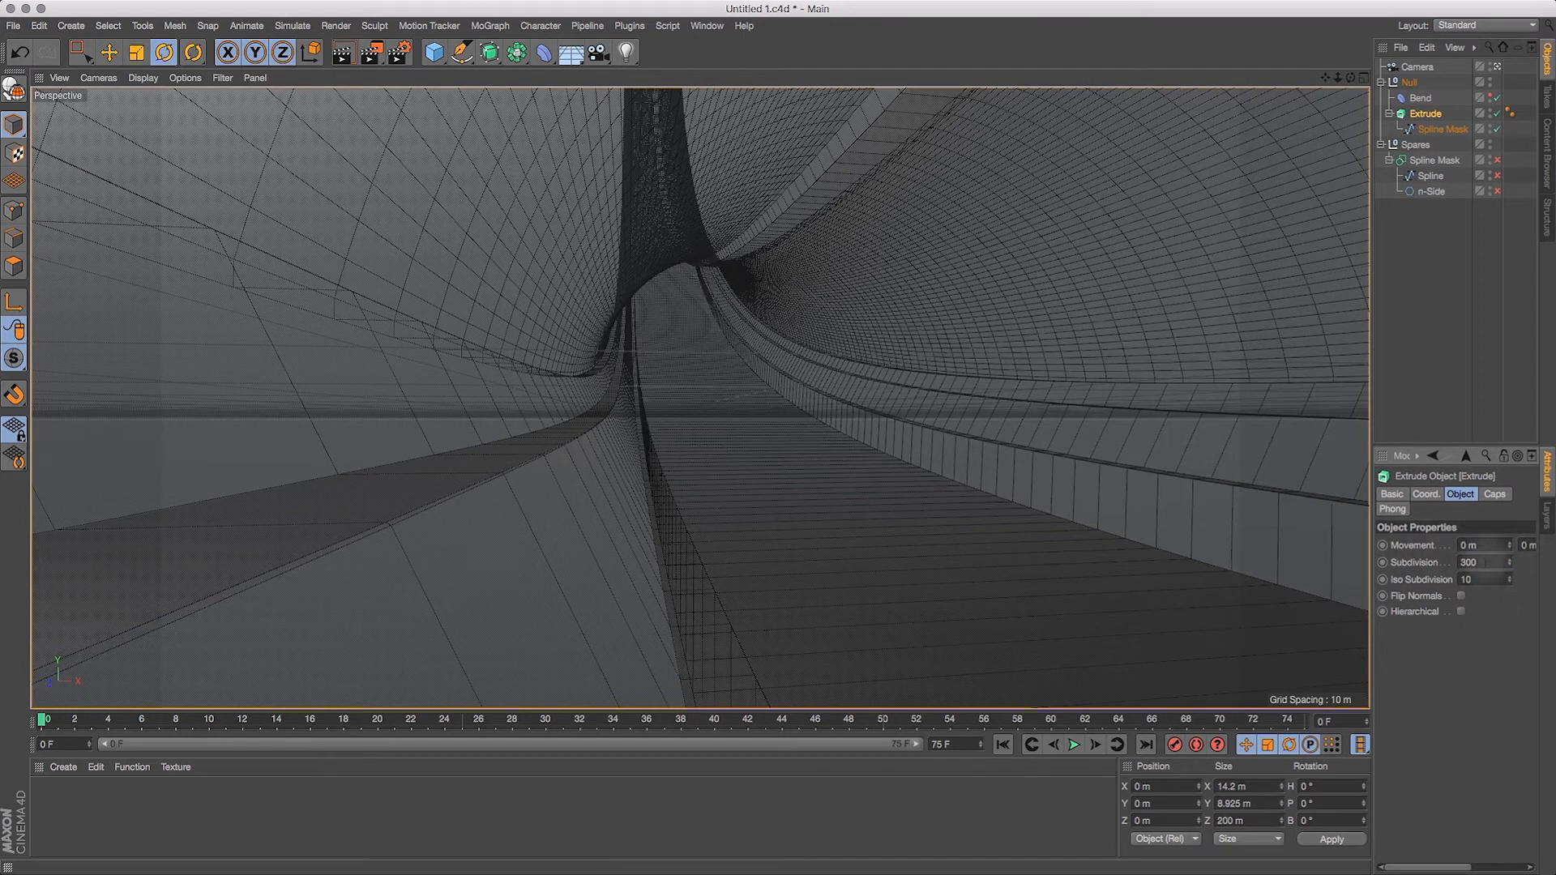
{"action": "double_click", "coordinate": [1483, 562]}
{"action": "type", "text": "500"}
{"action": "key", "text": "Return"}
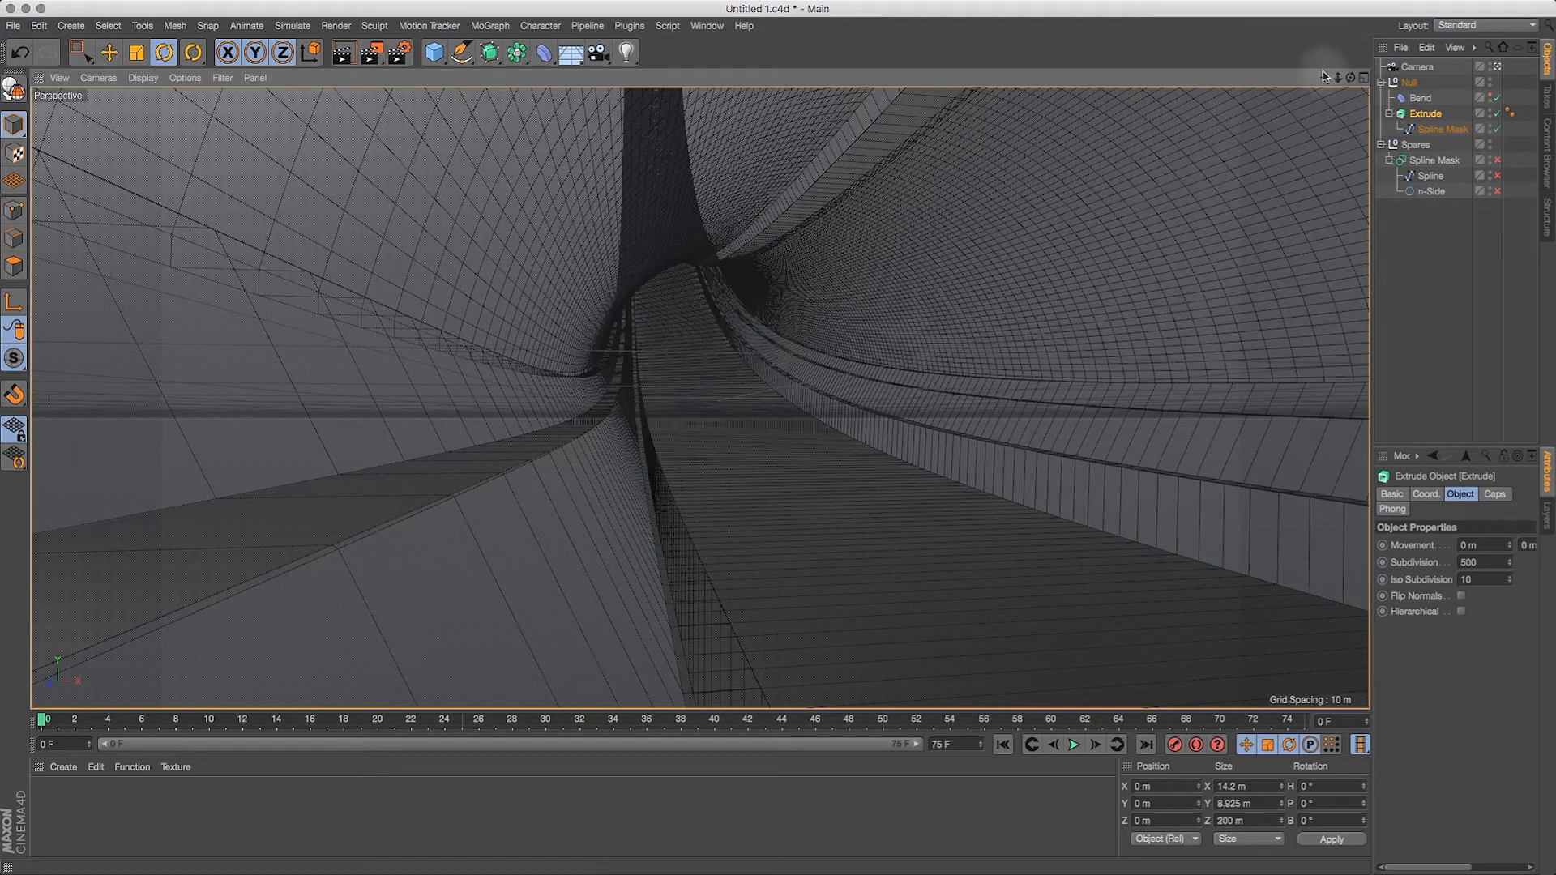
{"action": "left_click_drag", "start_coordinate": [1324, 80], "coordinate": [1074, 247]}
{"action": "left_click_drag", "start_coordinate": [1351, 79], "coordinate": [1359, 92]}
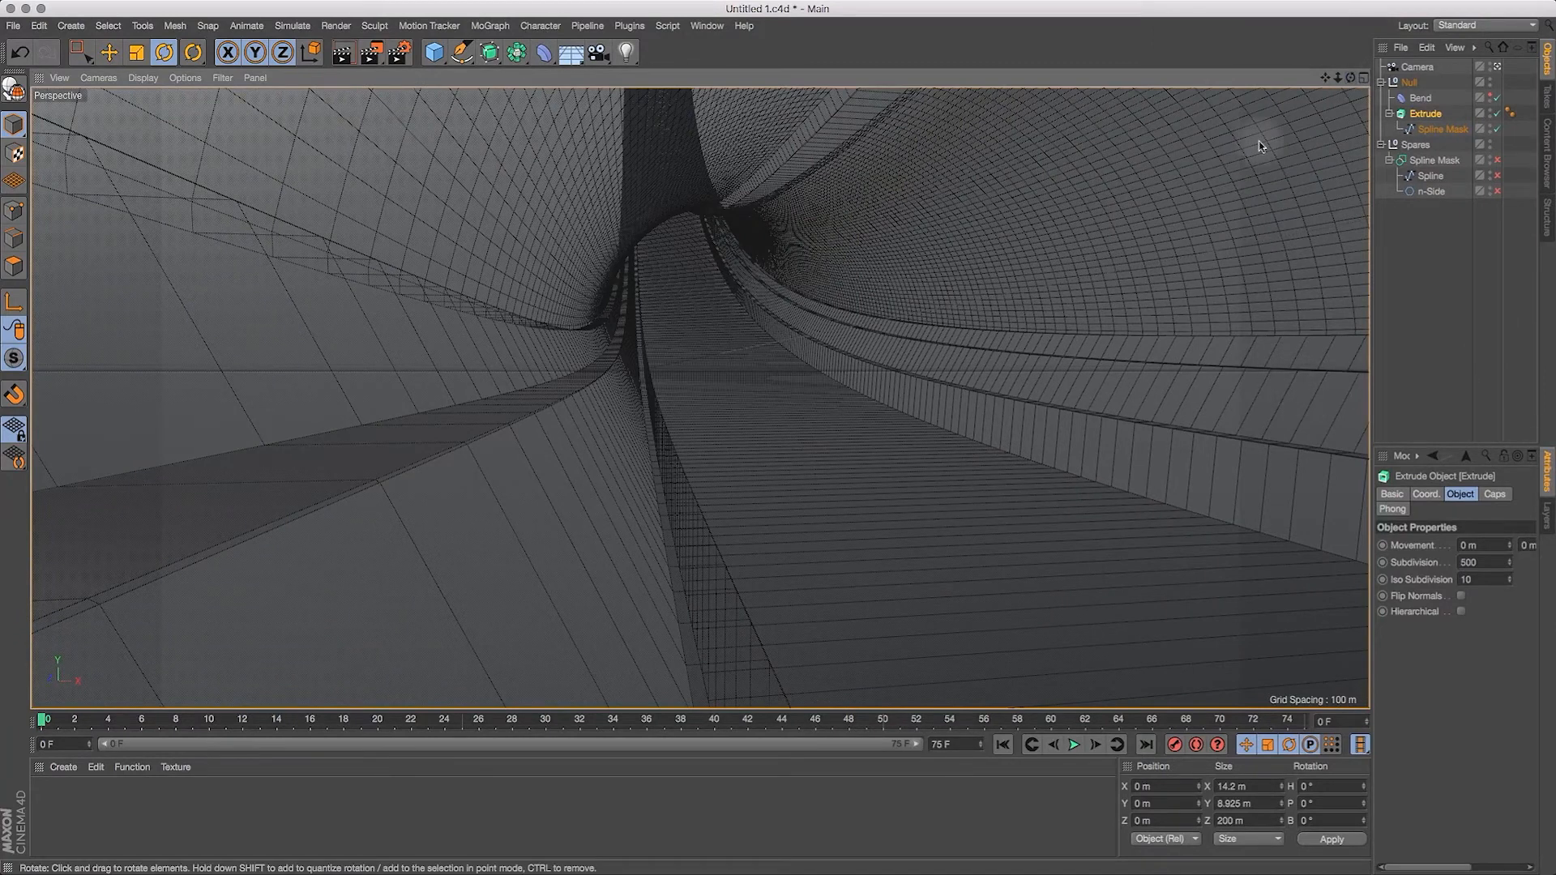
Step: Examine the full length of the tunnel in the Top and Front views
{"action": "left_click", "coordinate": [1364, 79]}
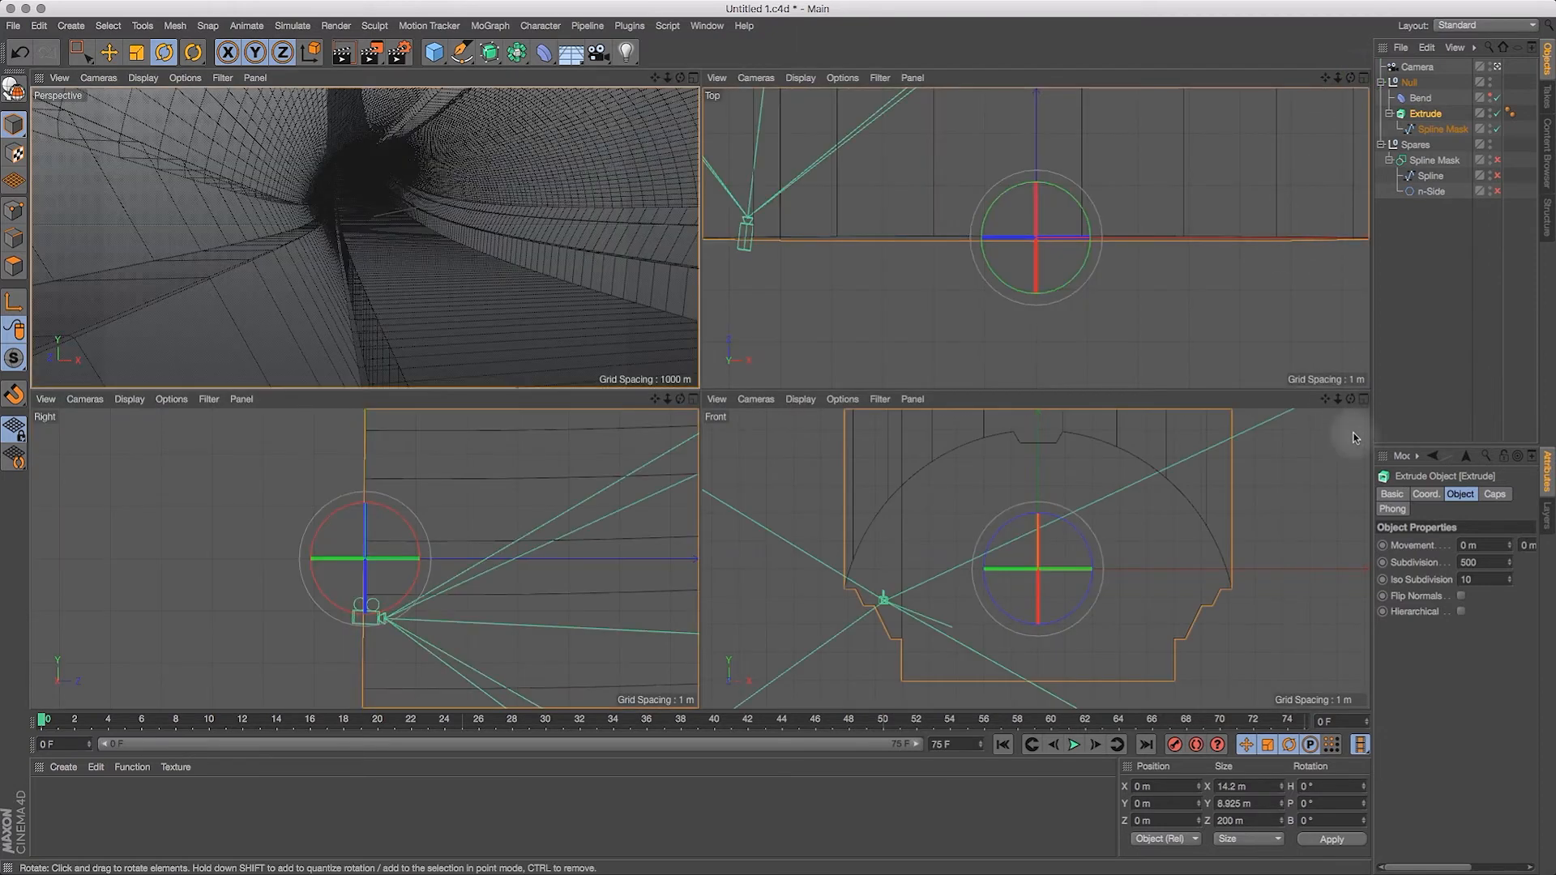
{"action": "left_click", "coordinate": [1364, 78]}
{"action": "key", "text": "h"}
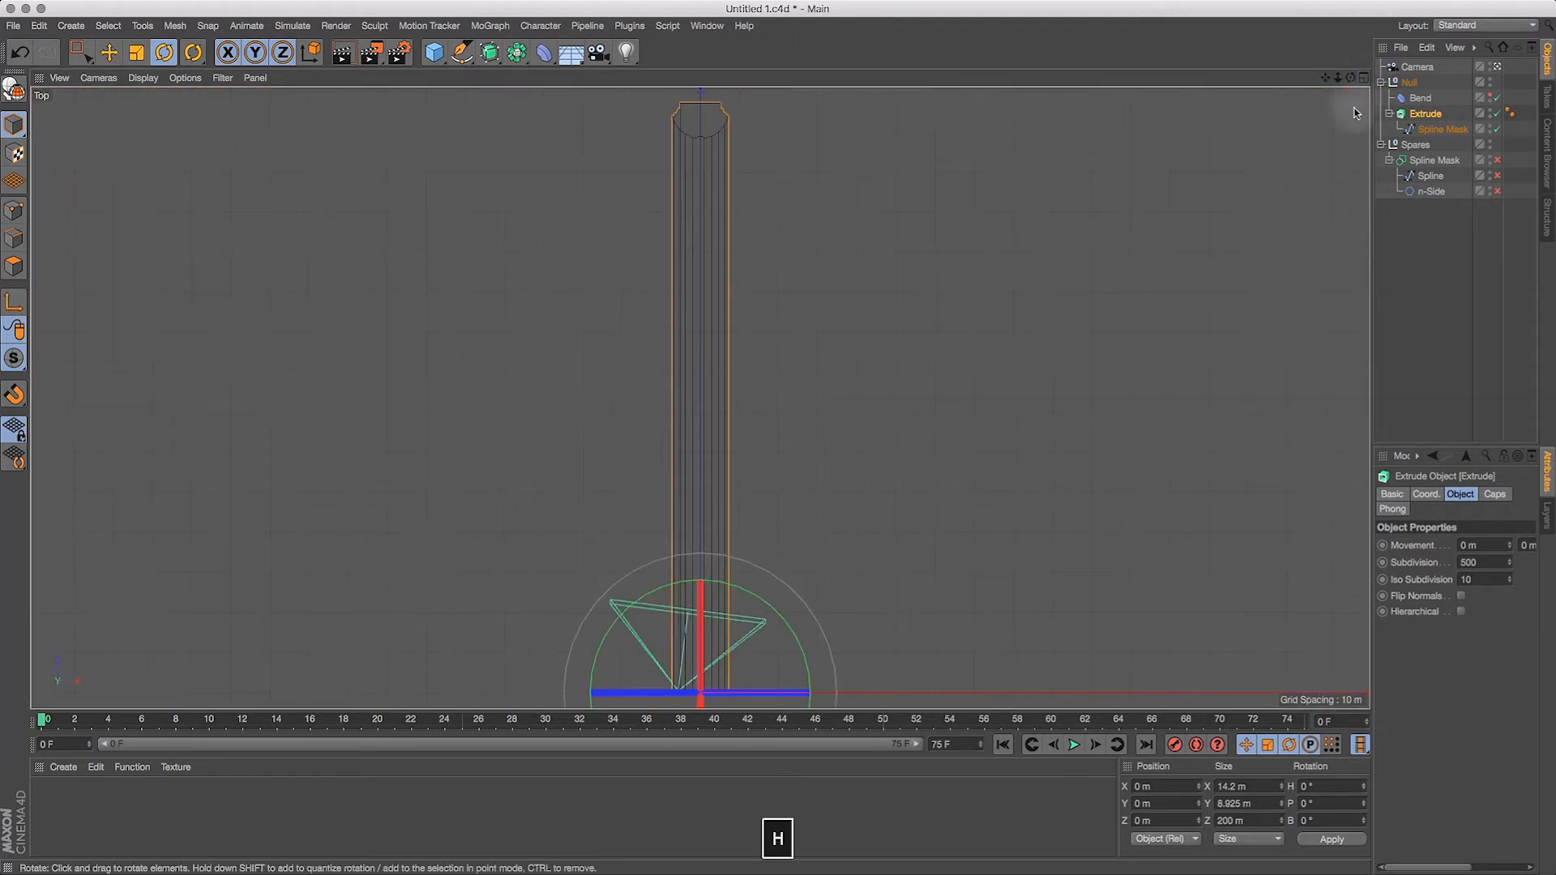
{"action": "left_click_drag", "start_coordinate": [1350, 77], "coordinate": [1363, 95]}
{"action": "left_click", "coordinate": [1364, 77]}
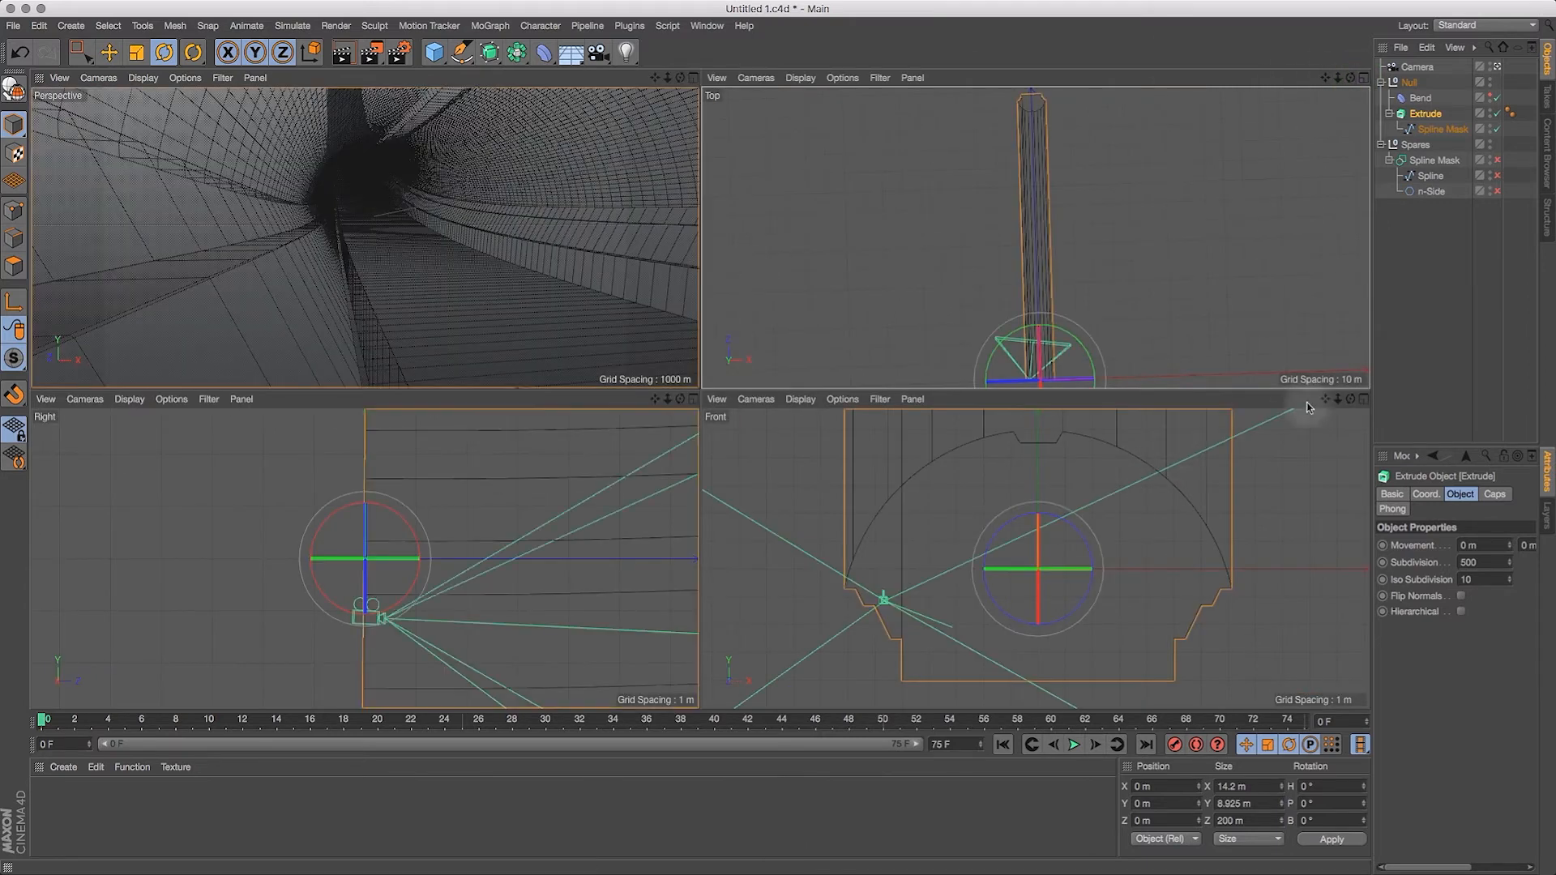
{"action": "left_click", "coordinate": [1364, 399]}
{"action": "key", "text": "h"}
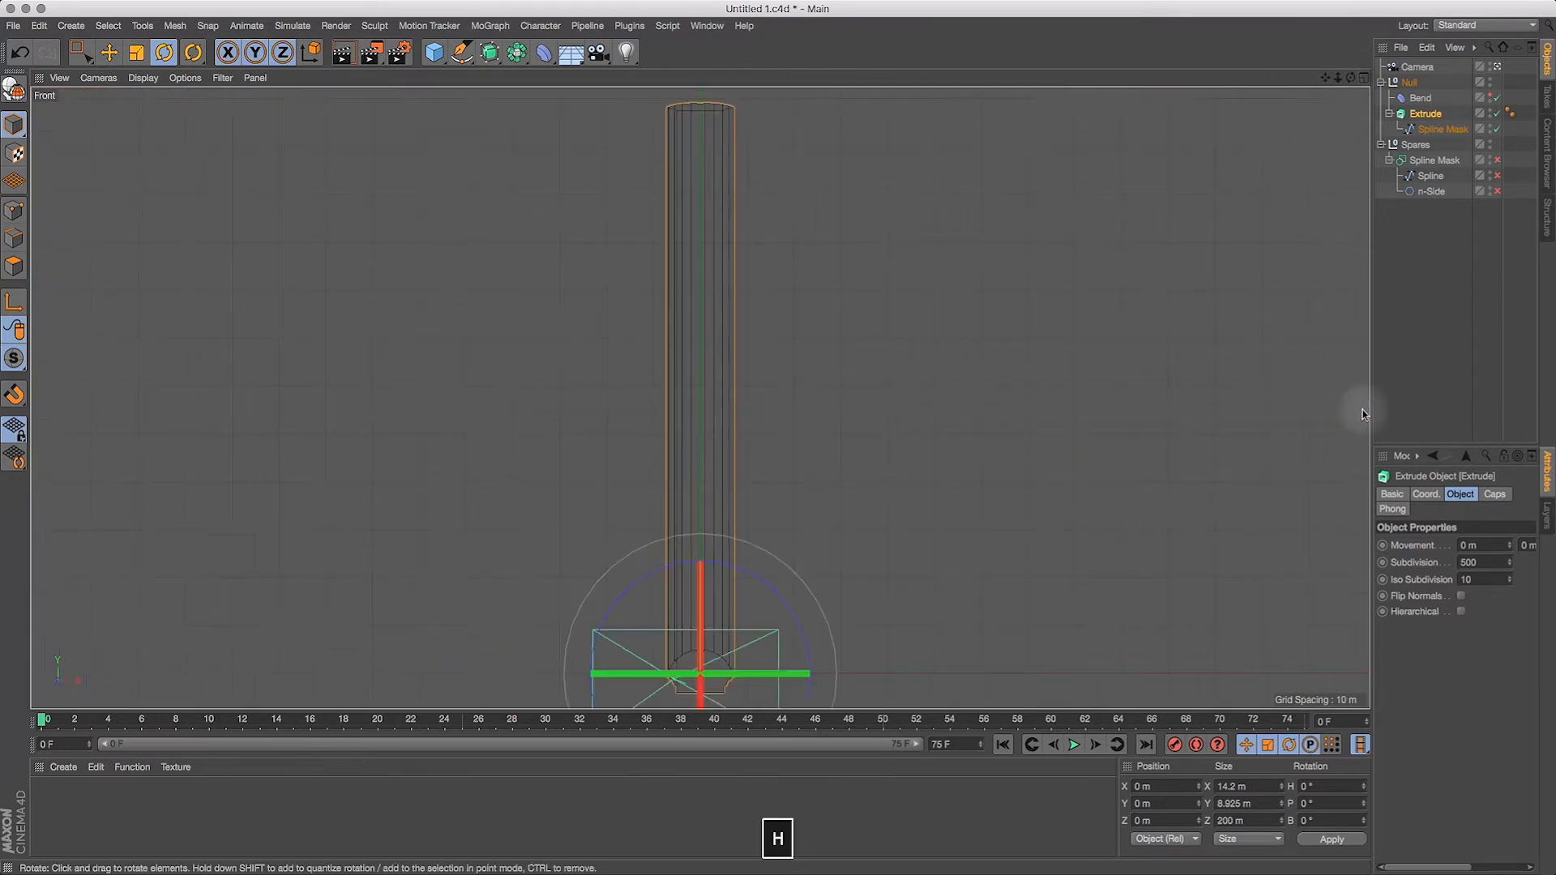
{"action": "left_click", "coordinate": [1364, 78]}
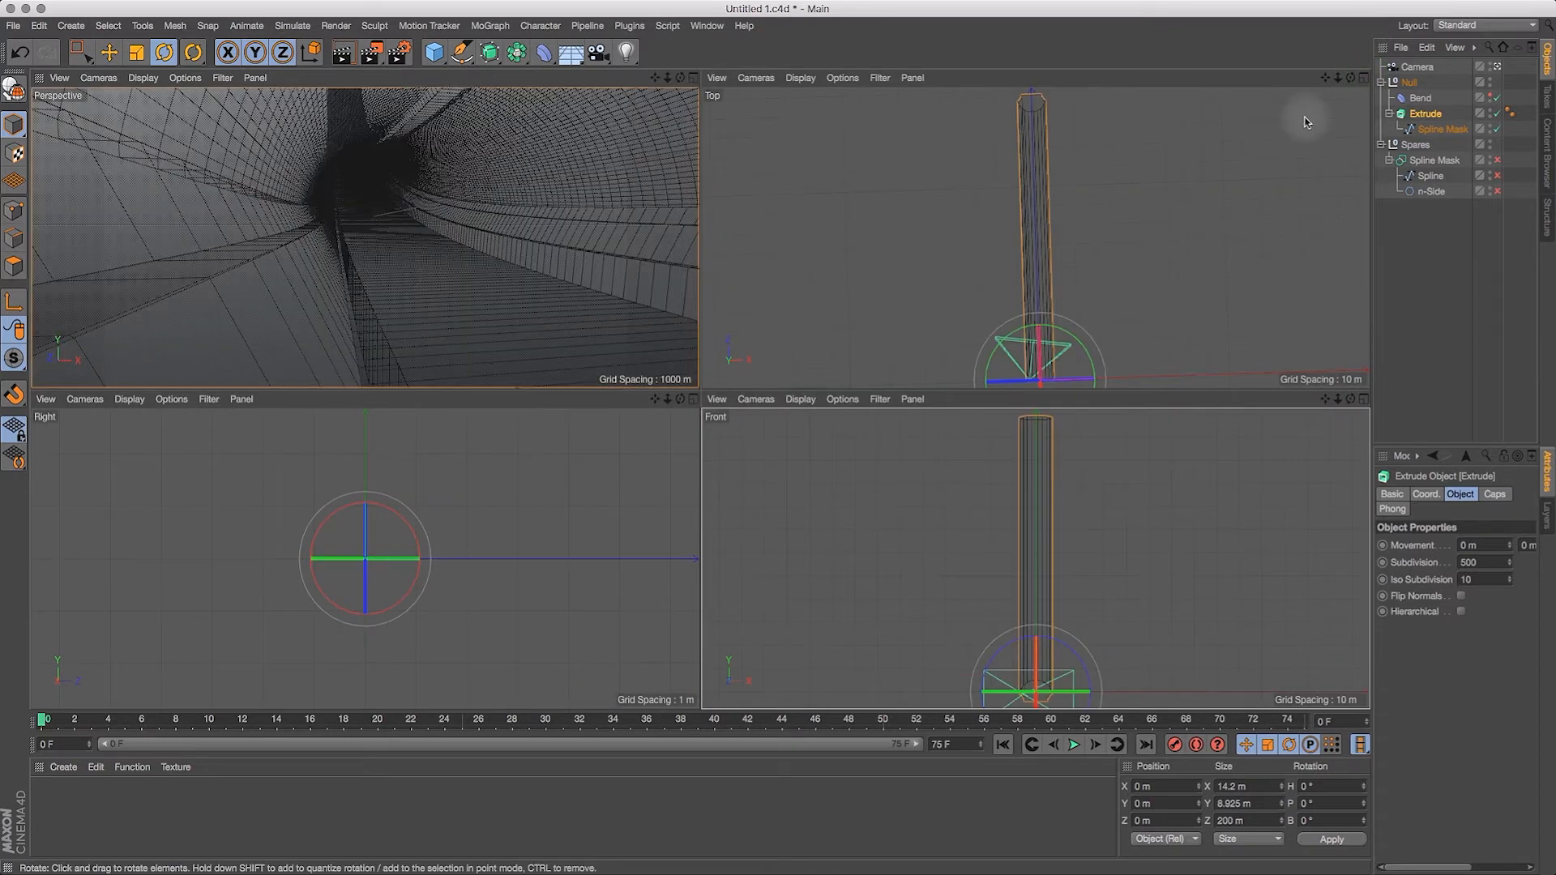
Step: Switch the Top viewport to the Right projection and compare the tunnel's side profile with the Bend deformer off and on
{"action": "left_click", "coordinate": [766, 80]}
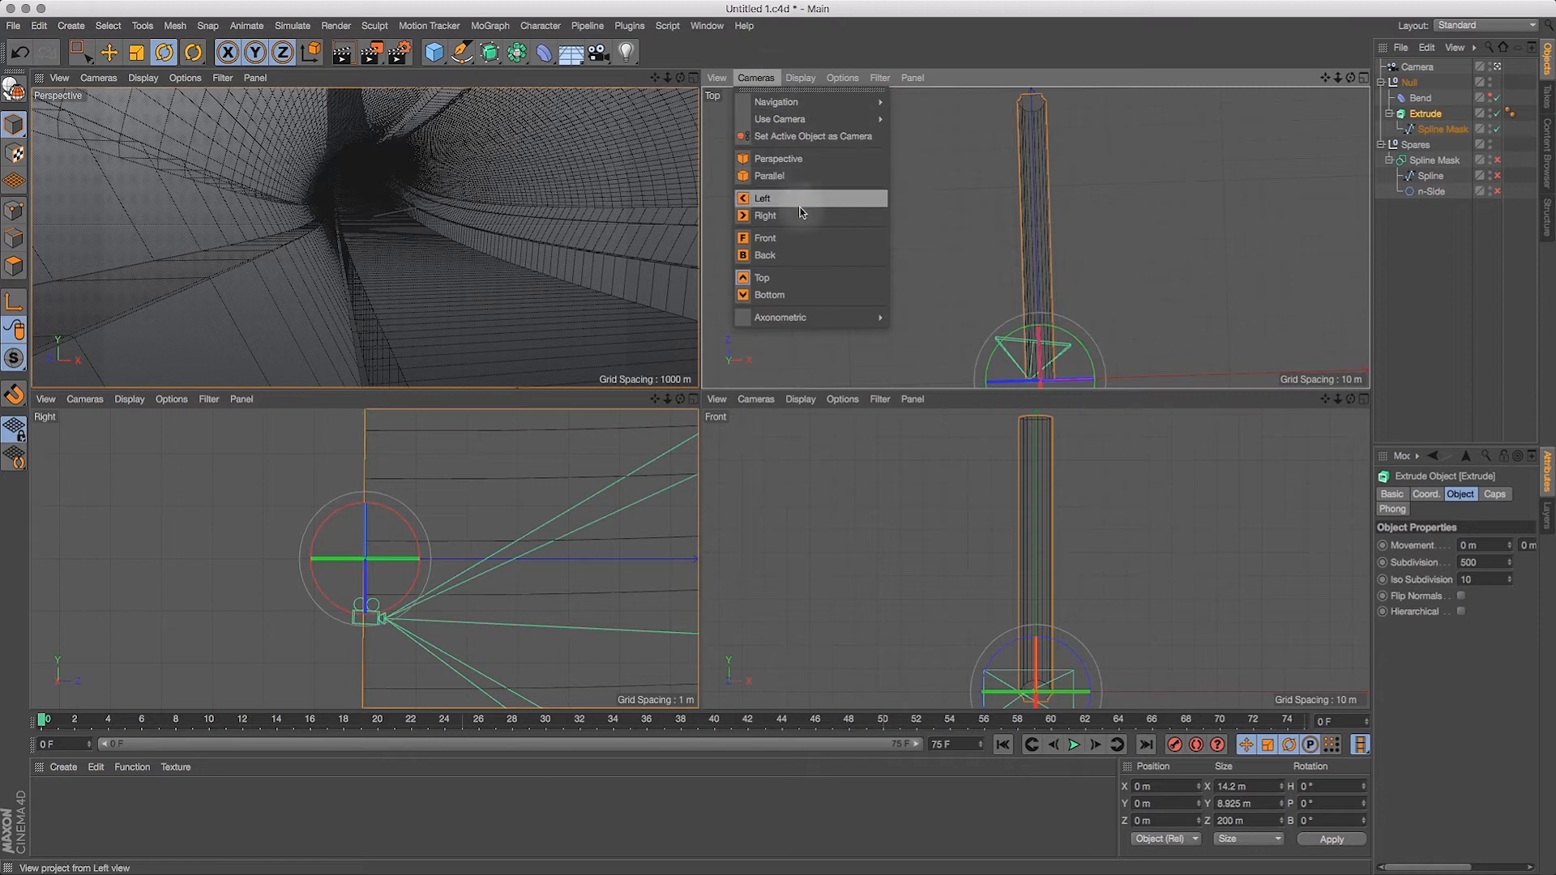
{"action": "left_click", "coordinate": [765, 215]}
{"action": "left_click", "coordinate": [1364, 78]}
{"action": "key", "text": "h"}
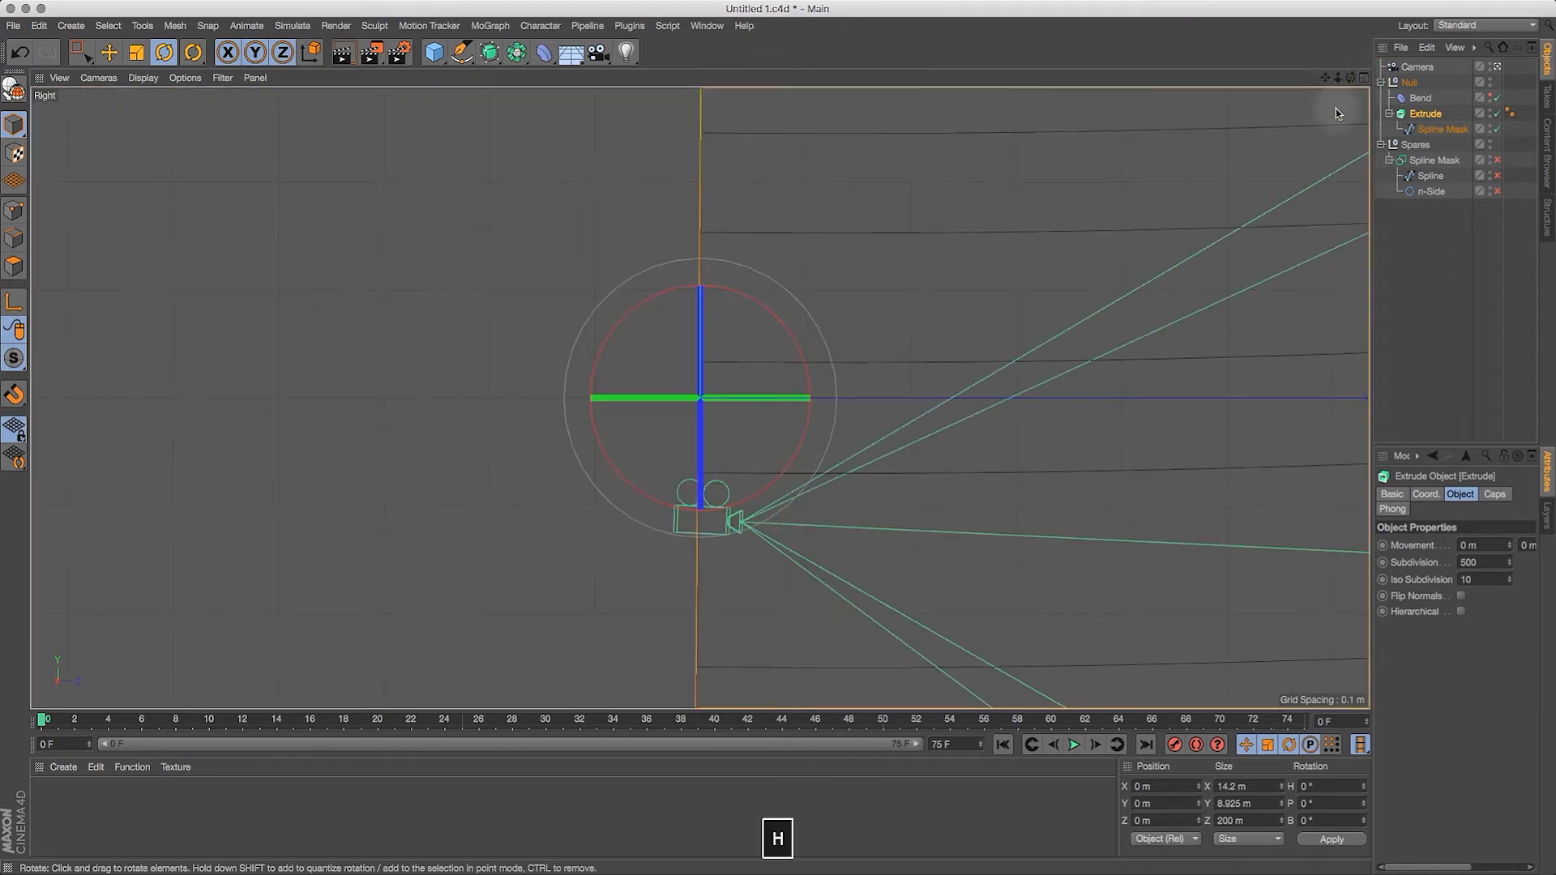
{"action": "left_click_drag", "start_coordinate": [1327, 78], "coordinate": [1360, 81]}
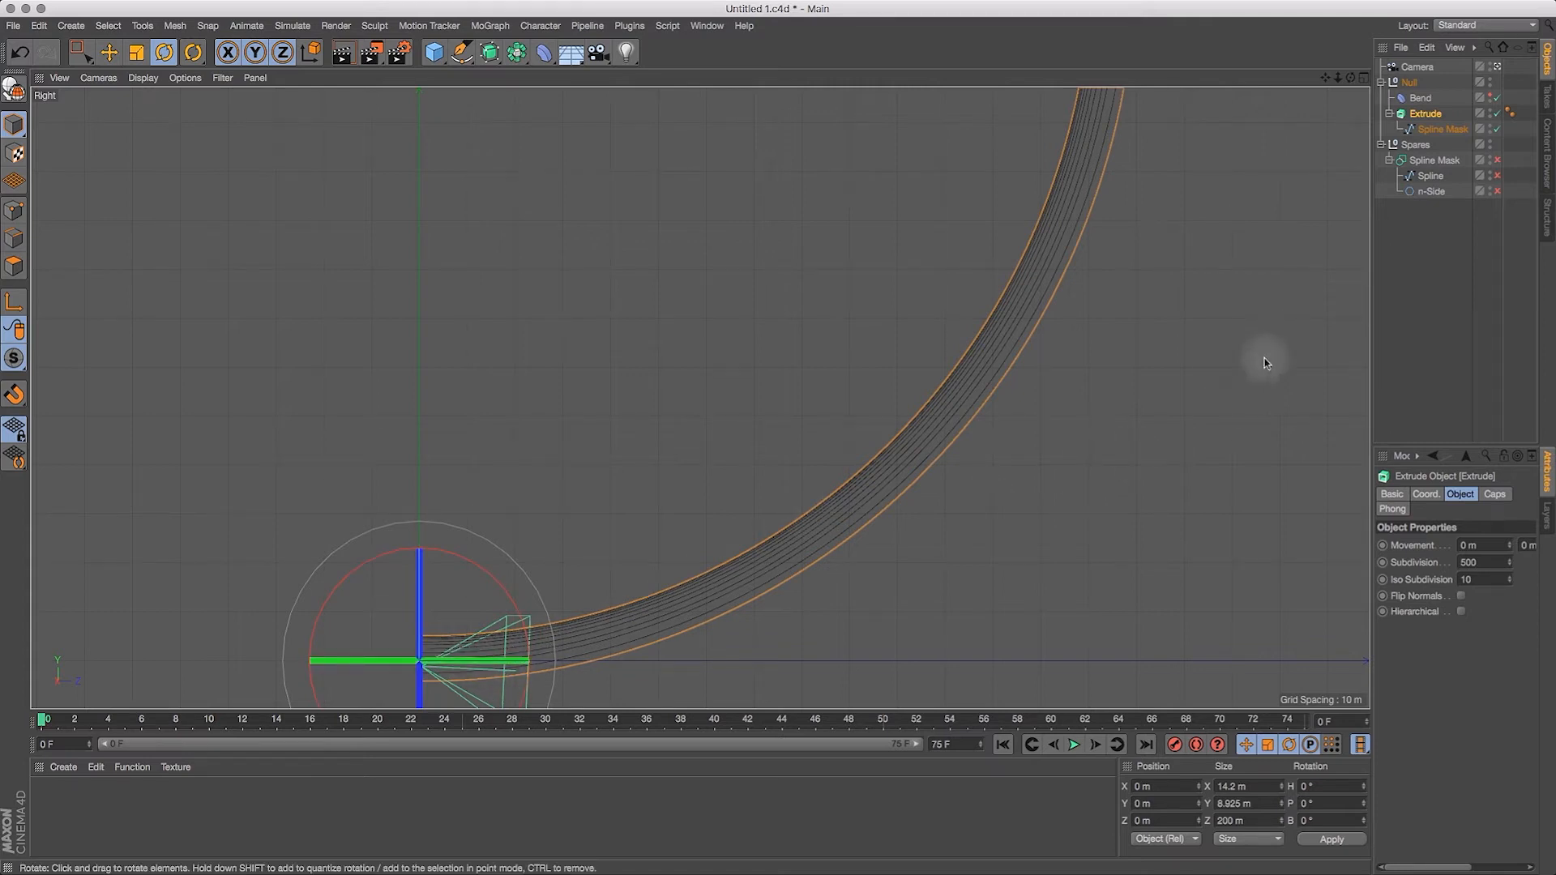
{"action": "left_click", "coordinate": [1499, 98]}
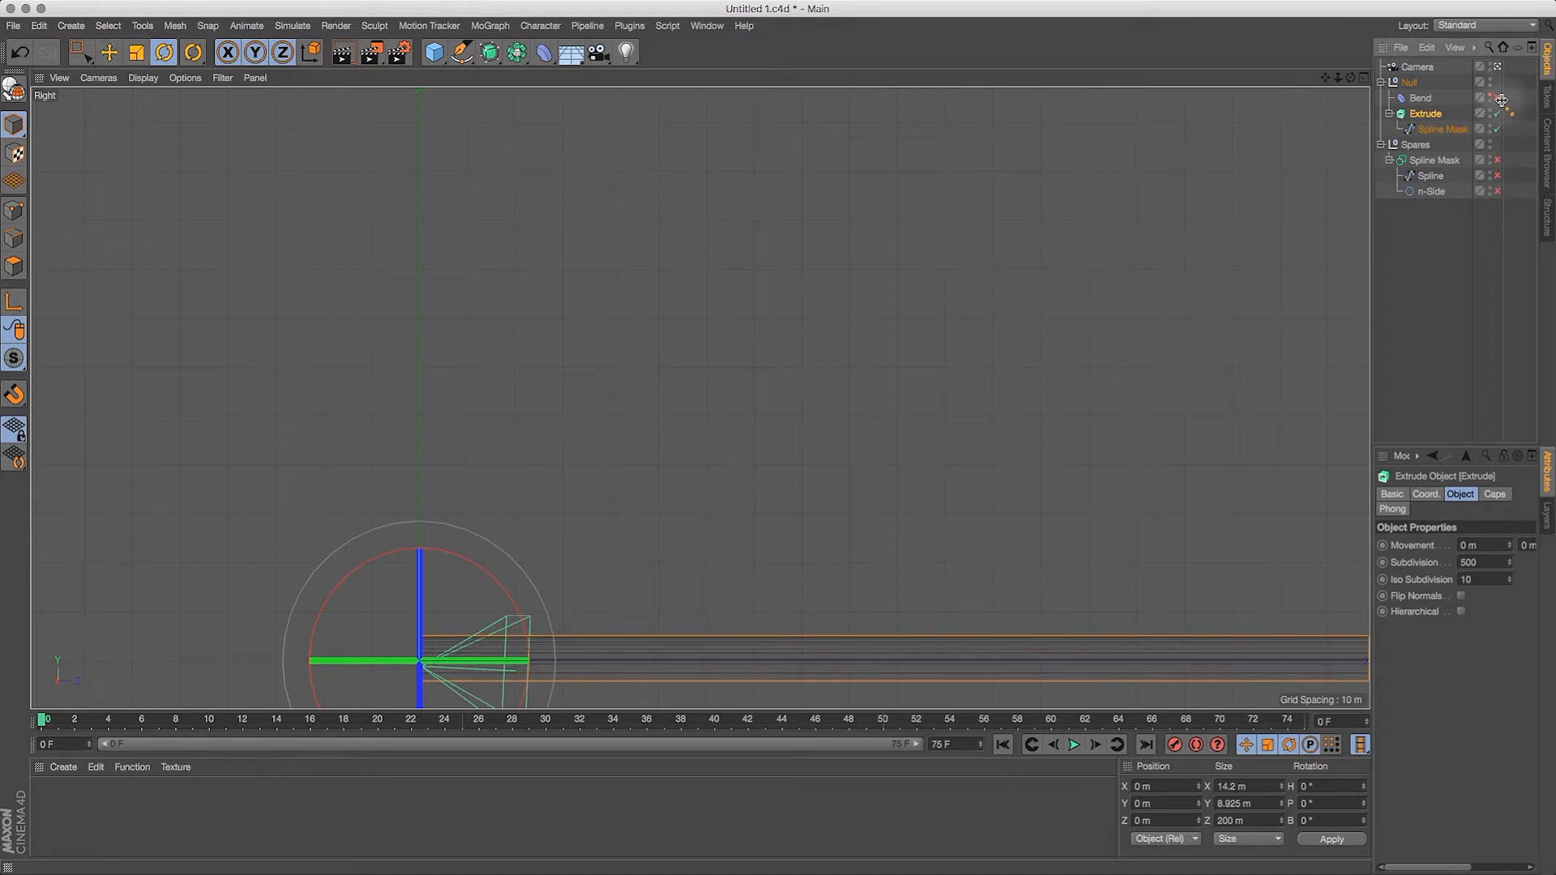
{"action": "left_click", "coordinate": [1499, 98]}
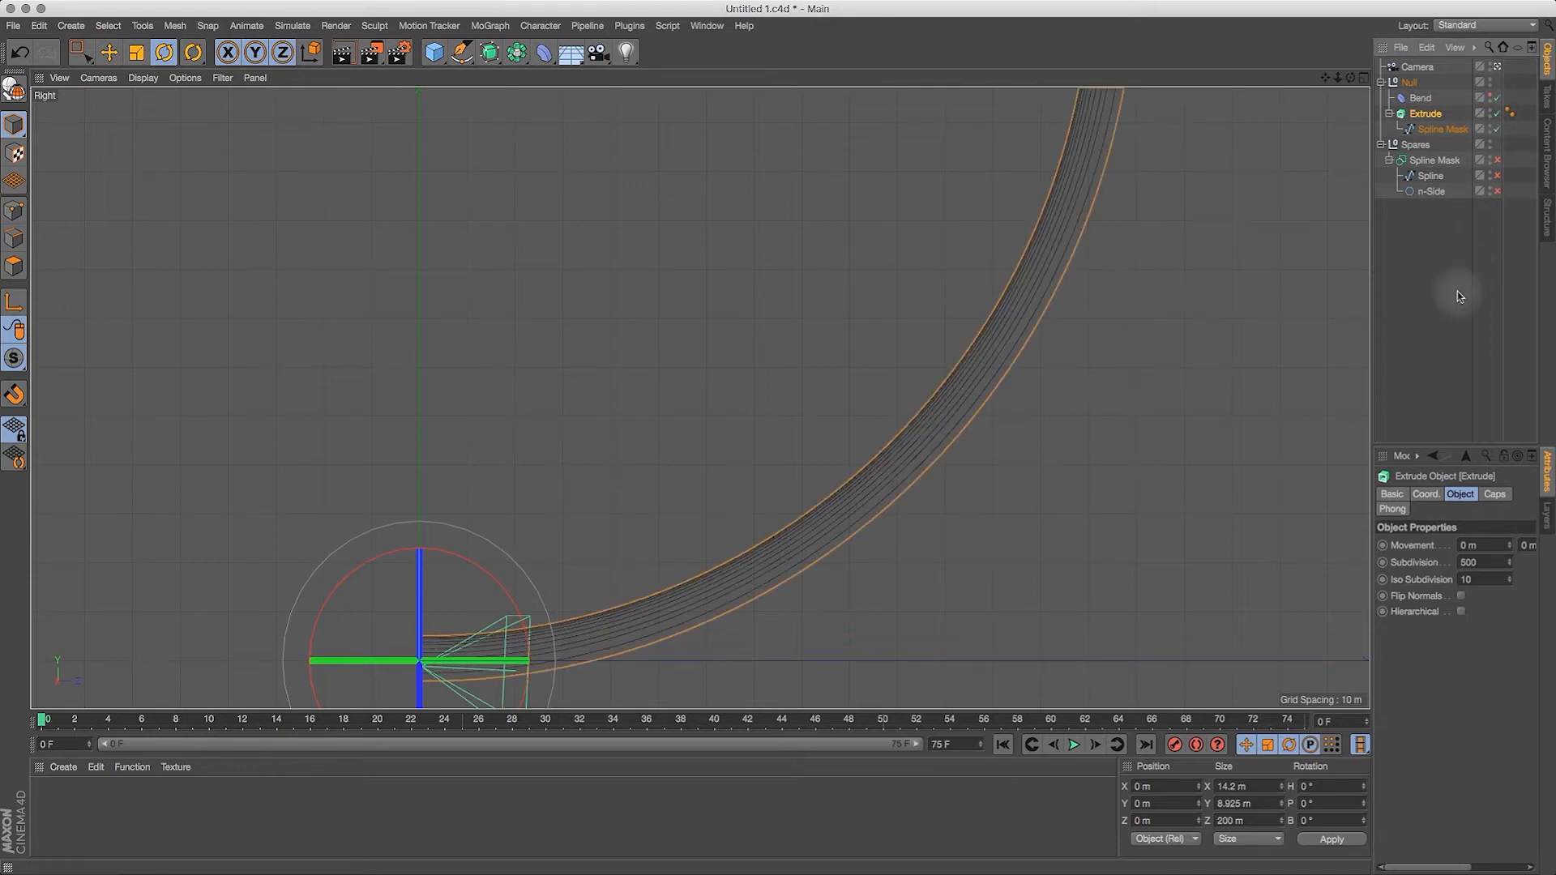
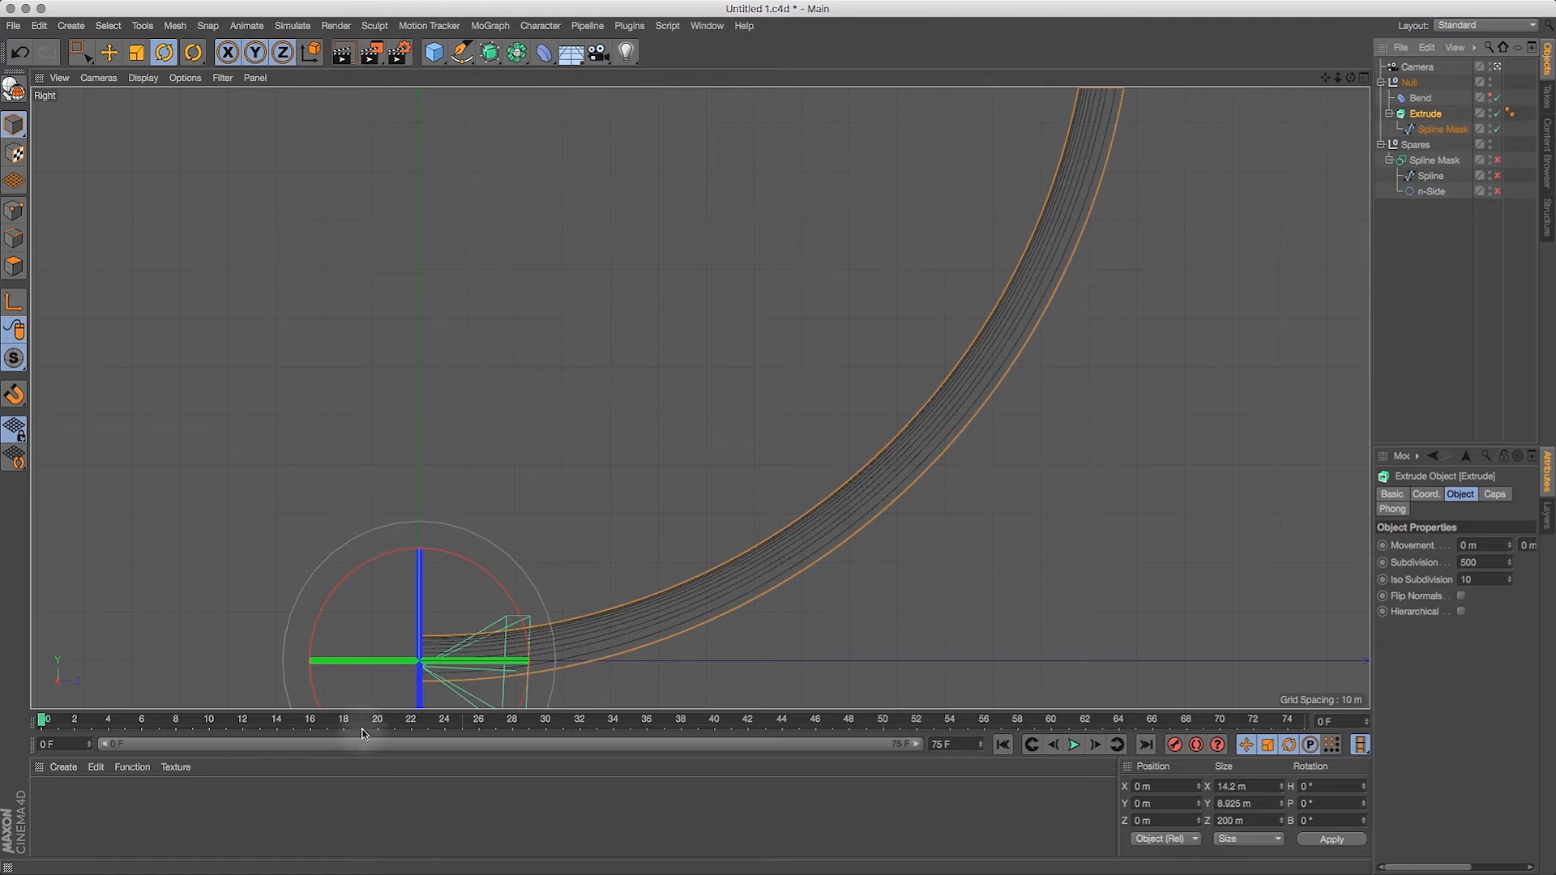
Step: Move the Spline Mask out of the Extrude and delete the Null group containing the Bend and Extrude
{"action": "left_click", "coordinate": [1365, 78]}
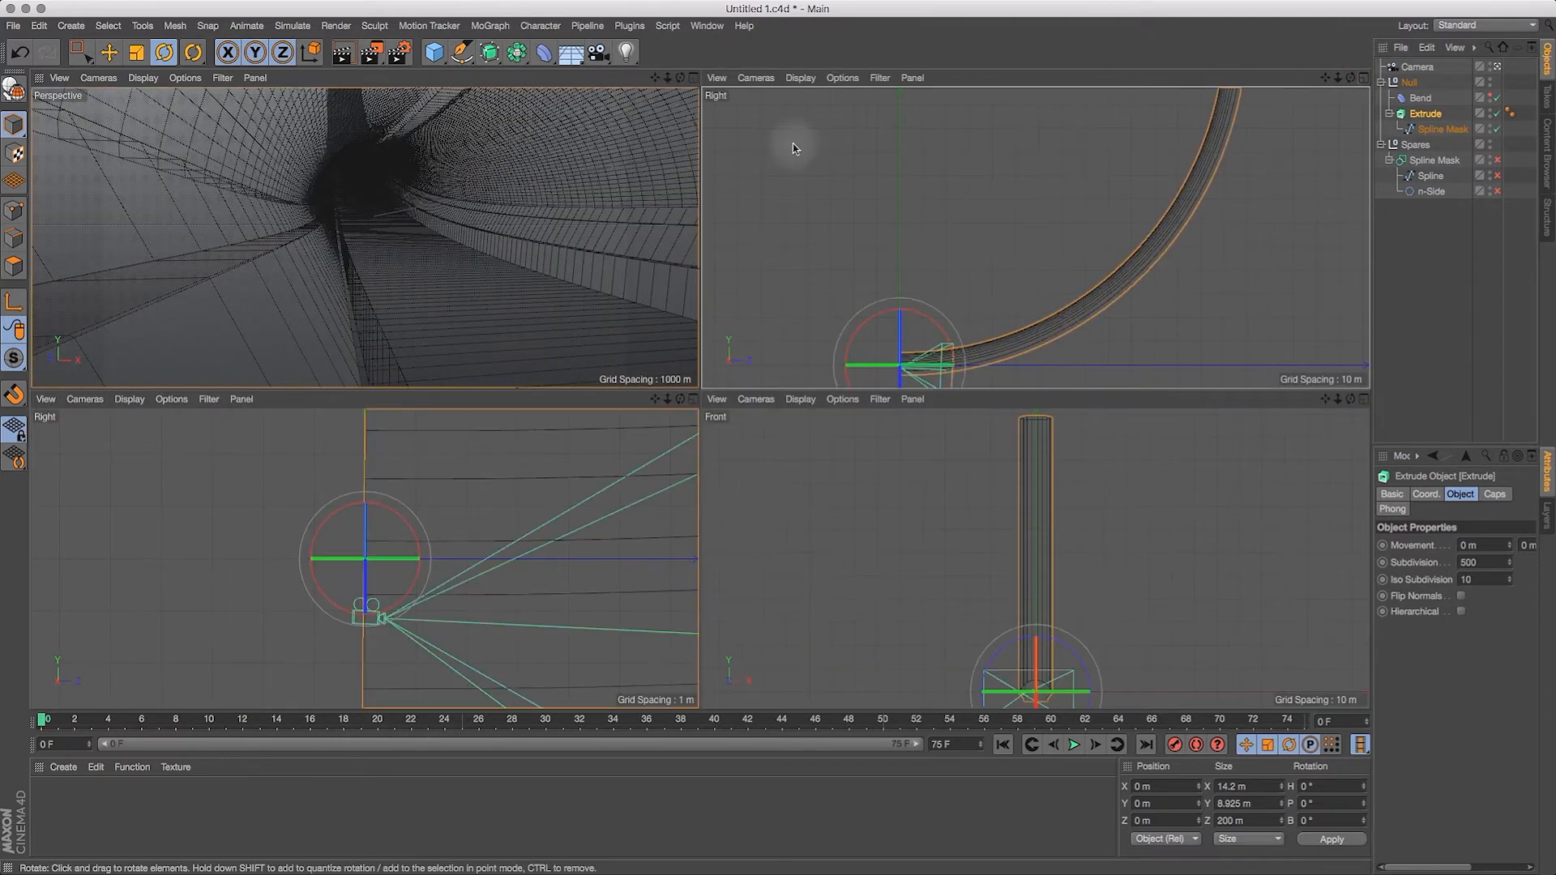
{"action": "left_click", "coordinate": [691, 79]}
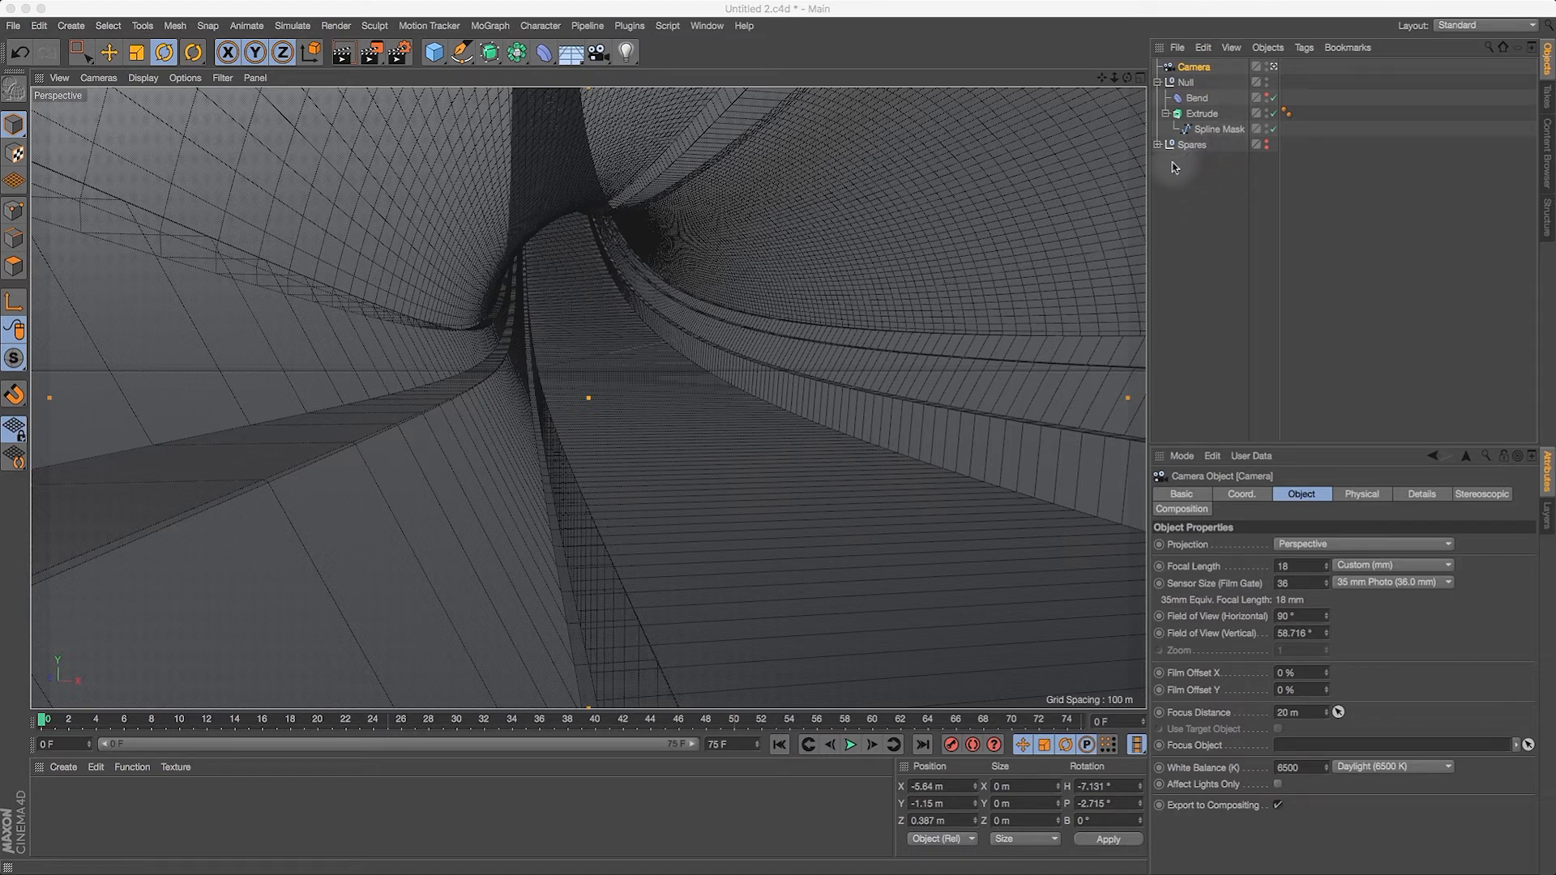
{"action": "left_click_drag", "start_coordinate": [1210, 132], "coordinate": [1187, 76]}
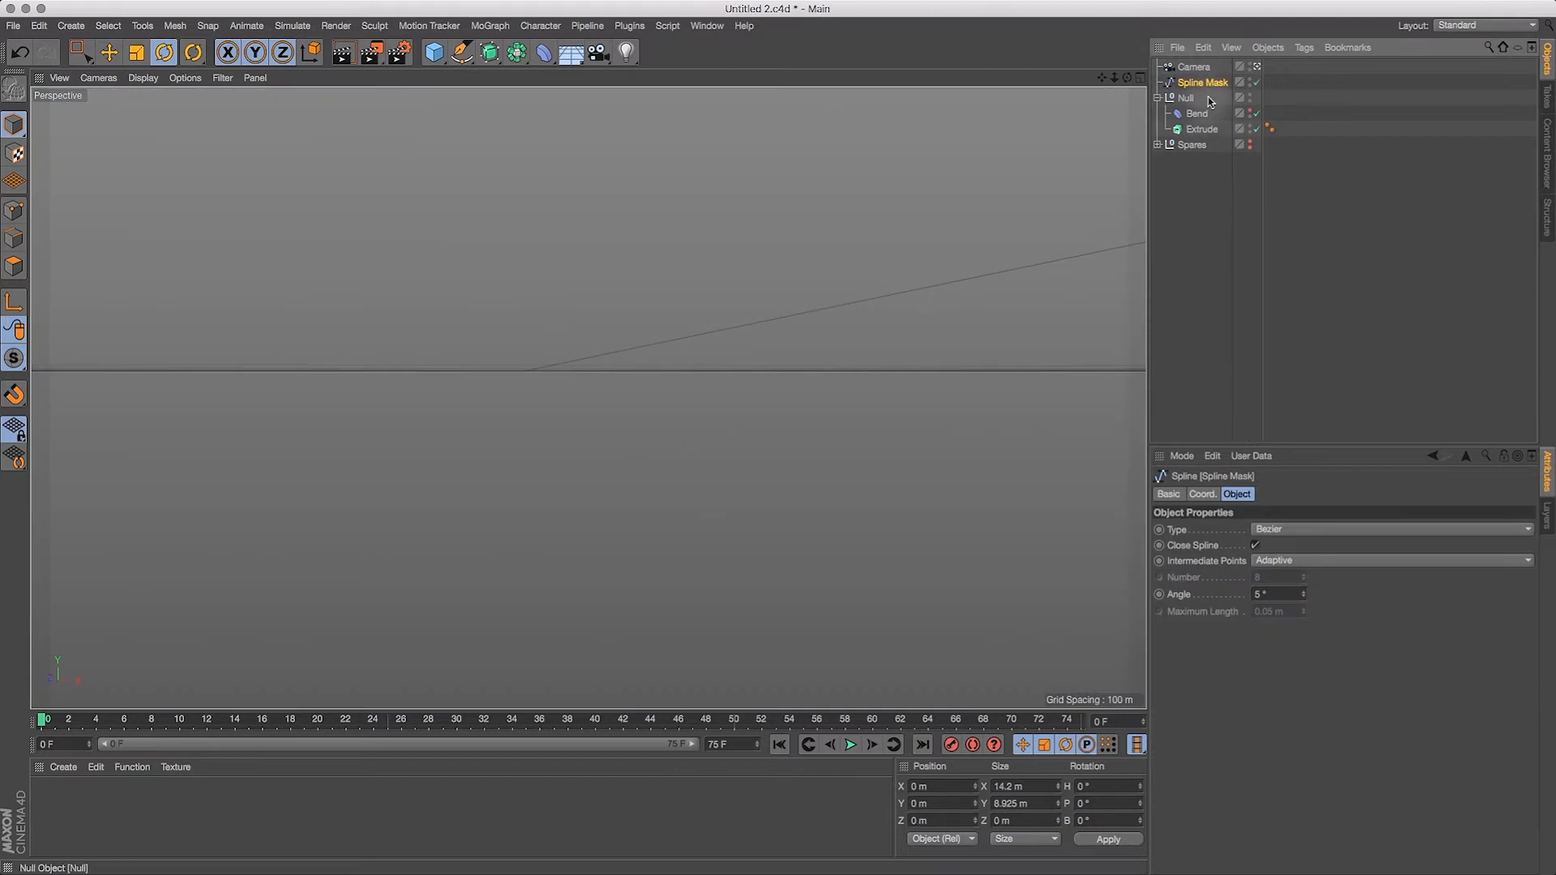
{"action": "left_click", "coordinate": [1185, 98]}
{"action": "key", "text": "BackSpace"}
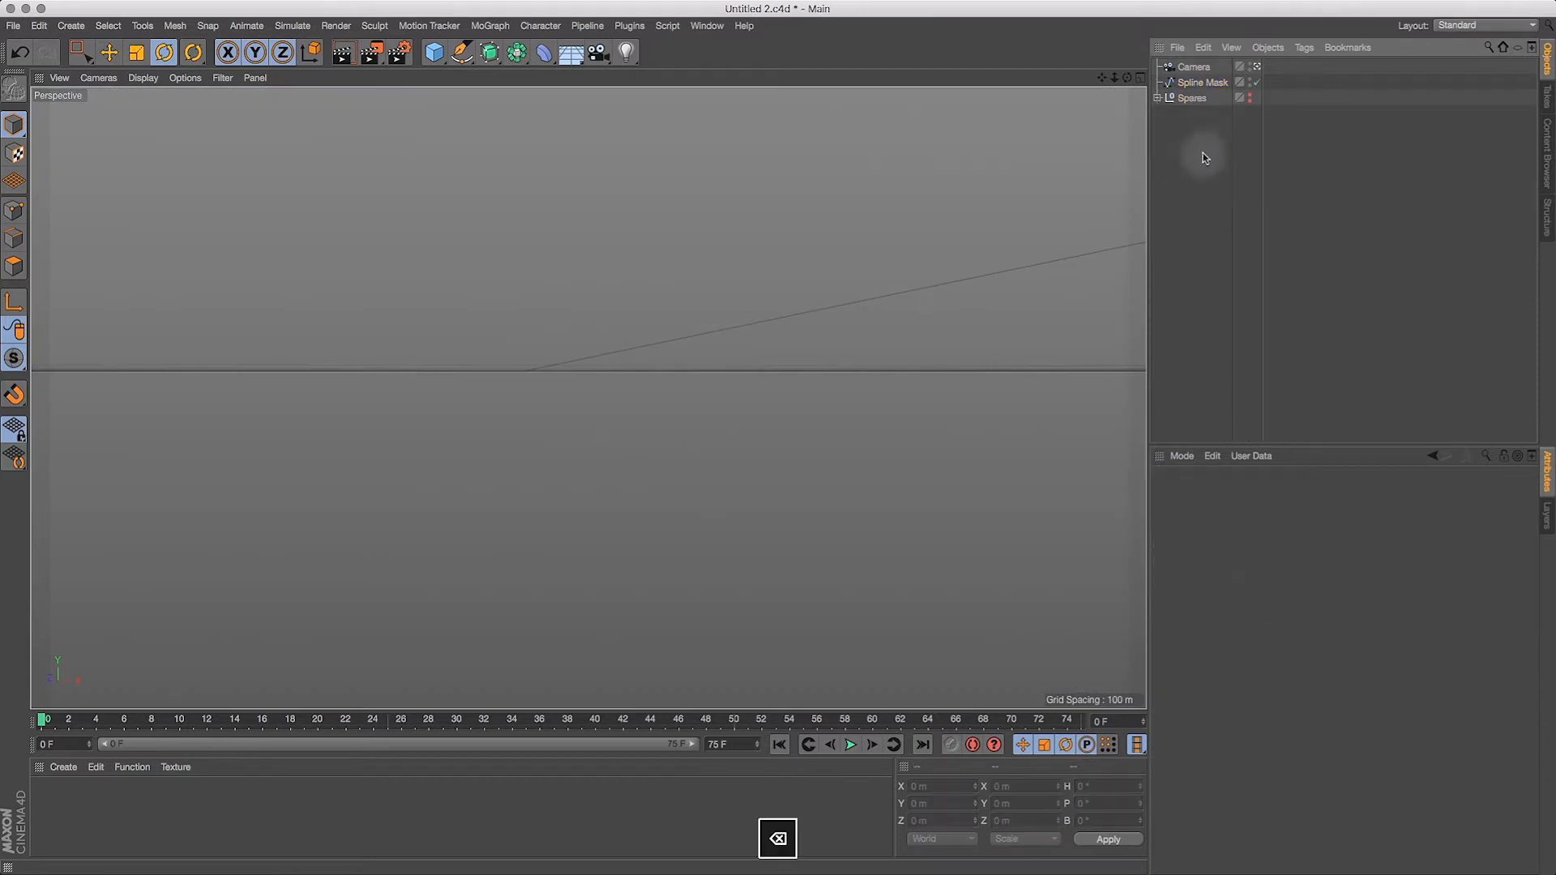
{"action": "key", "text": "h"}
{"action": "mouse_move", "coordinate": [1125, 82]}
{"action": "left_mouse_down"}
{"action": "mouse_move", "coordinate": [1050, 113]}
{"action": "mouse_move", "coordinate": [1090, 96]}
{"action": "mouse_move", "coordinate": [1054, 116]}
{"action": "mouse_move", "coordinate": [1068, 60]}
{"action": "mouse_move", "coordinate": [1128, 65]}
{"action": "mouse_move", "coordinate": [1089, 105]}
{"action": "mouse_move", "coordinate": [1131, 68]}
{"action": "left_mouse_up"}
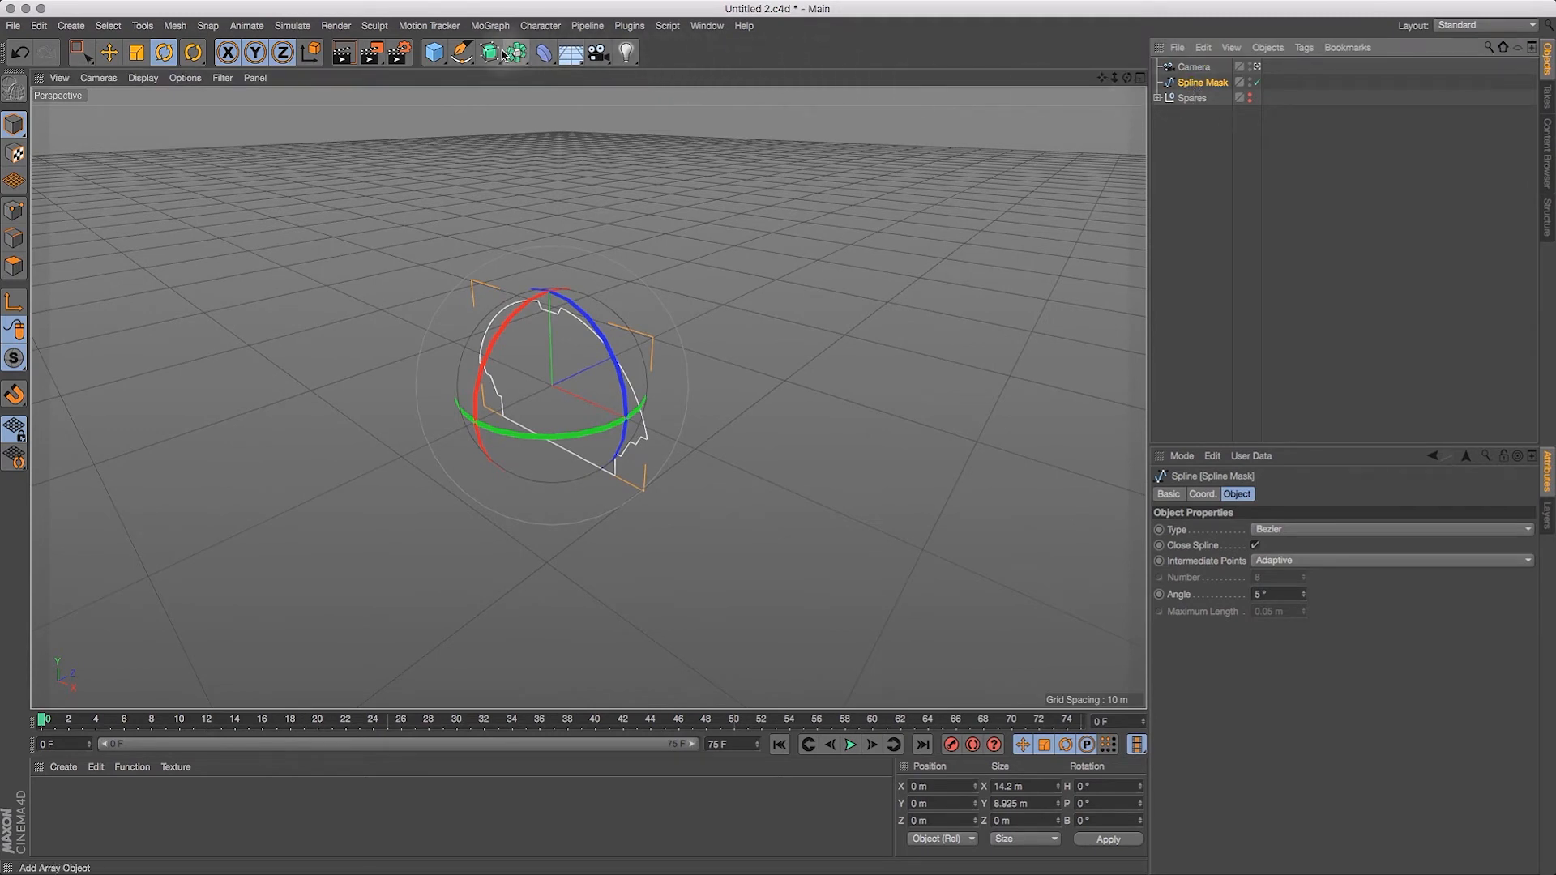
Step: Add a Sweep generator and a Circle spline, and rename the Spline Mask as Habitat Profile
{"action": "left_click_drag", "start_coordinate": [491, 57], "coordinate": [600, 126]}
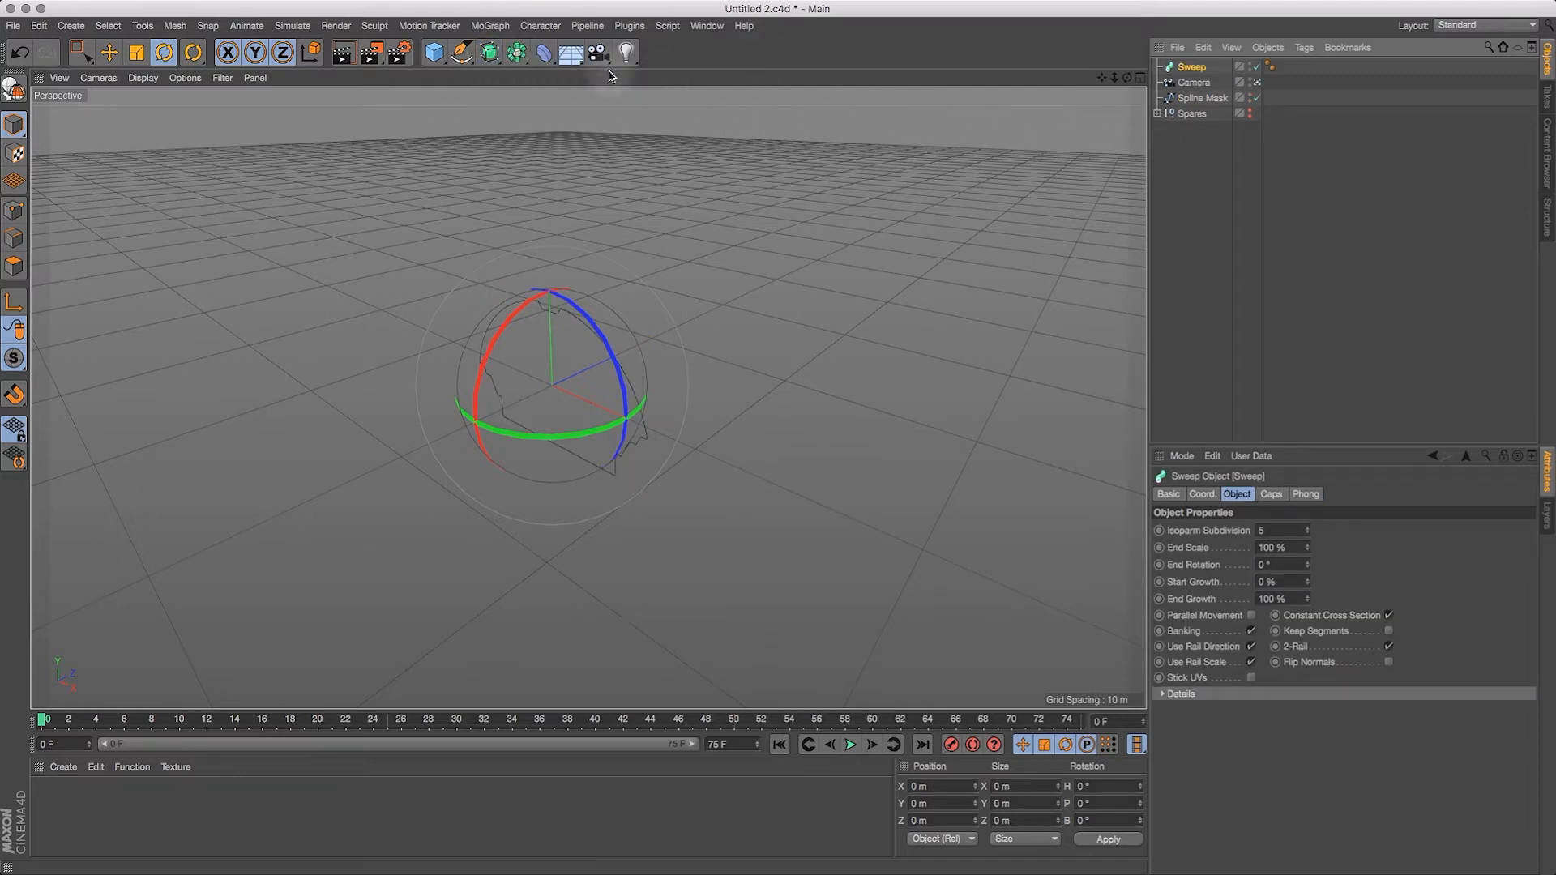
{"action": "left_click_drag", "start_coordinate": [462, 52], "coordinate": [625, 111]}
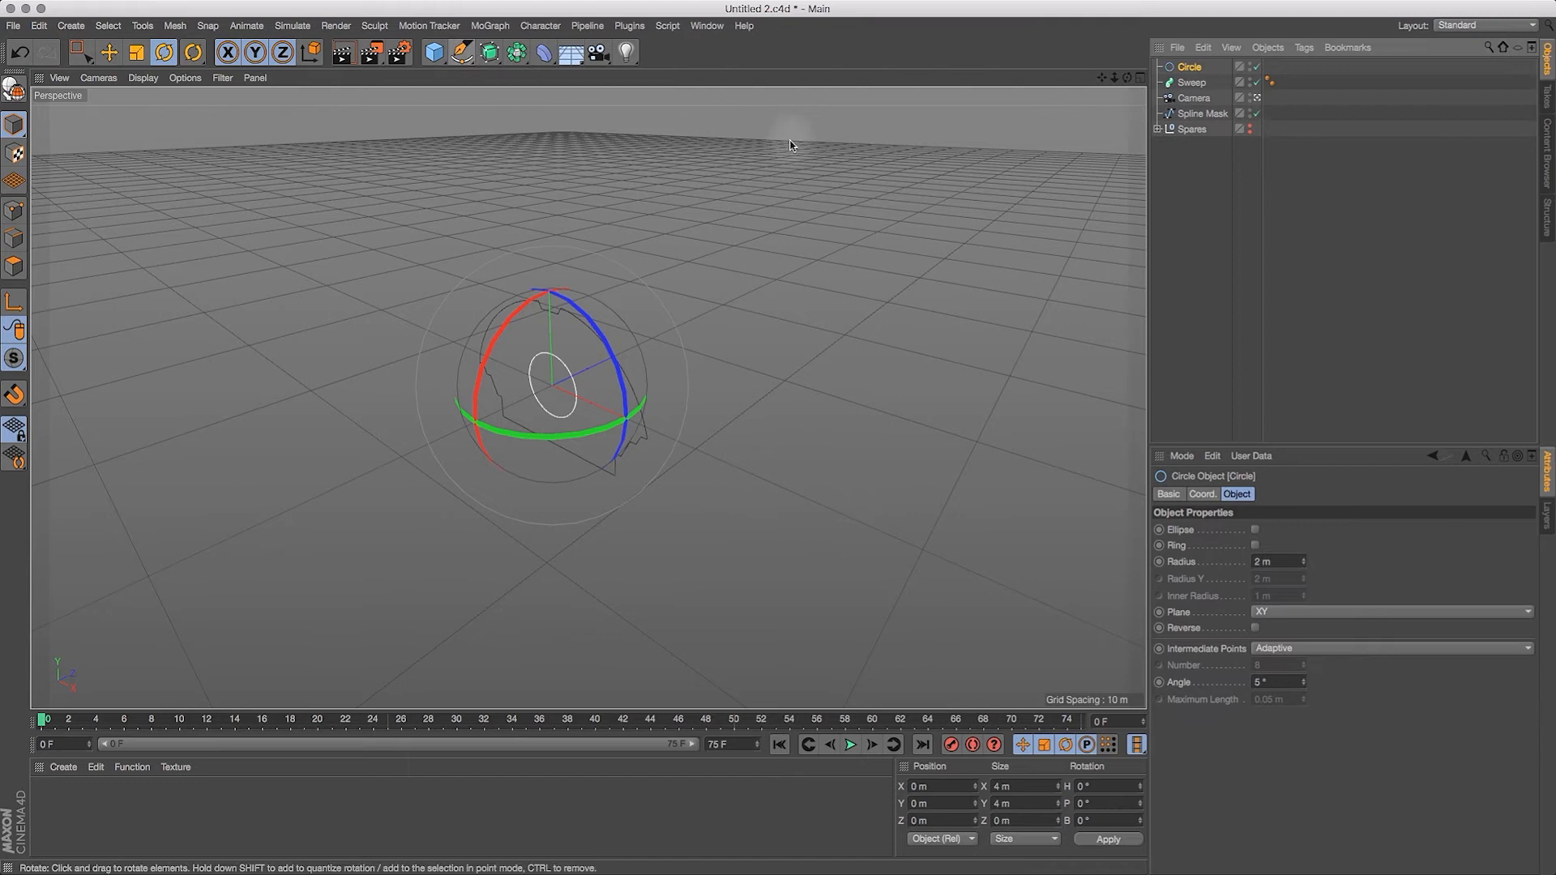
{"action": "double_click", "coordinate": [1204, 115]}
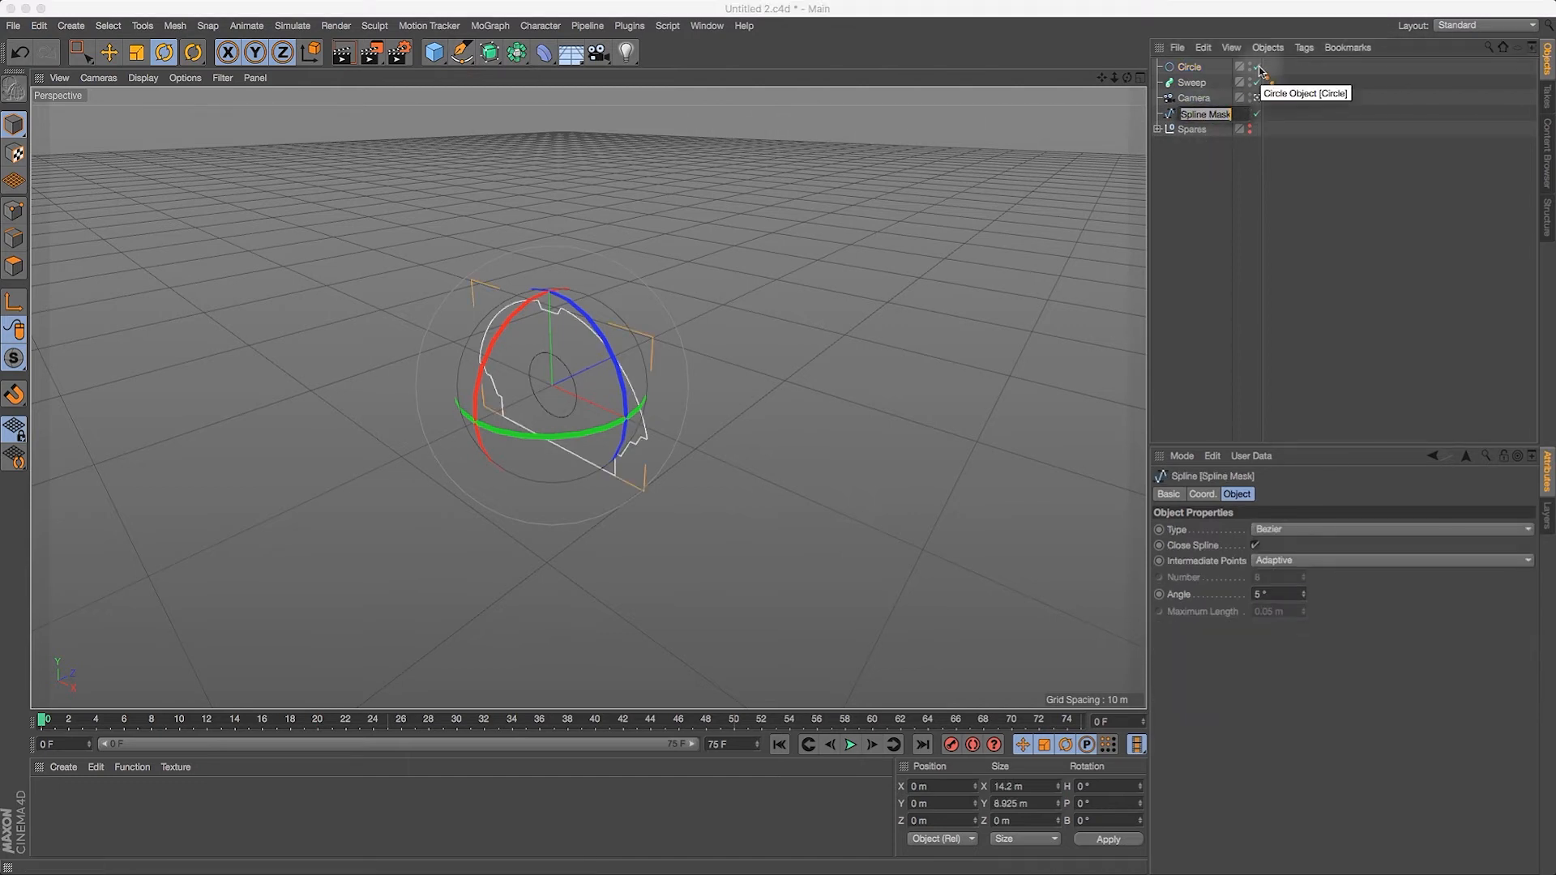
{"action": "type", "text": "H"}
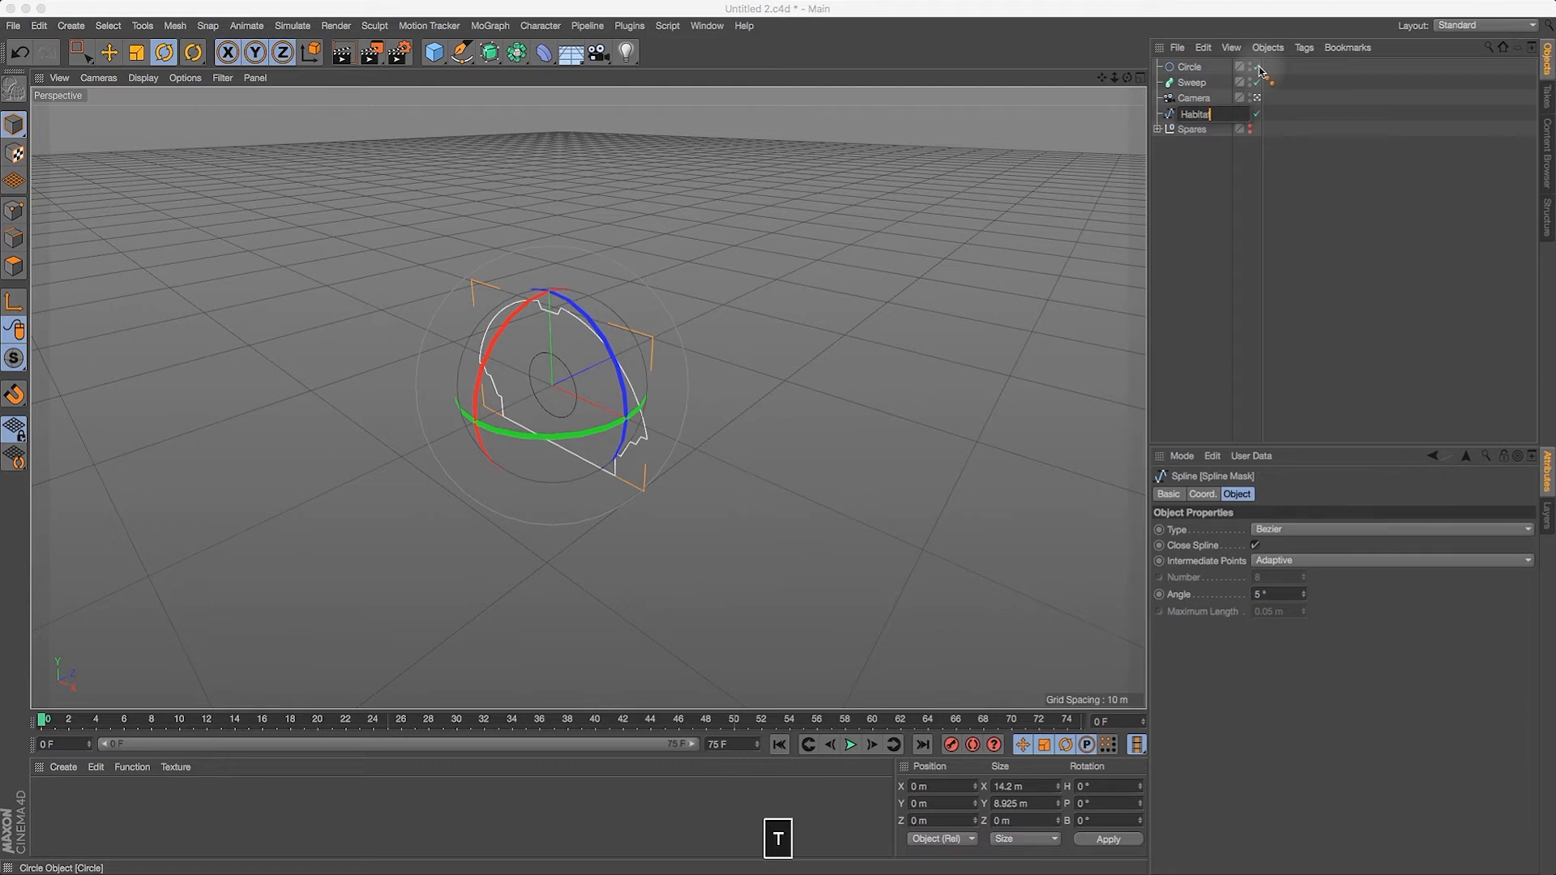
{"action": "type", "text": "abitat Profile"}
{"action": "key", "text": "Return"}
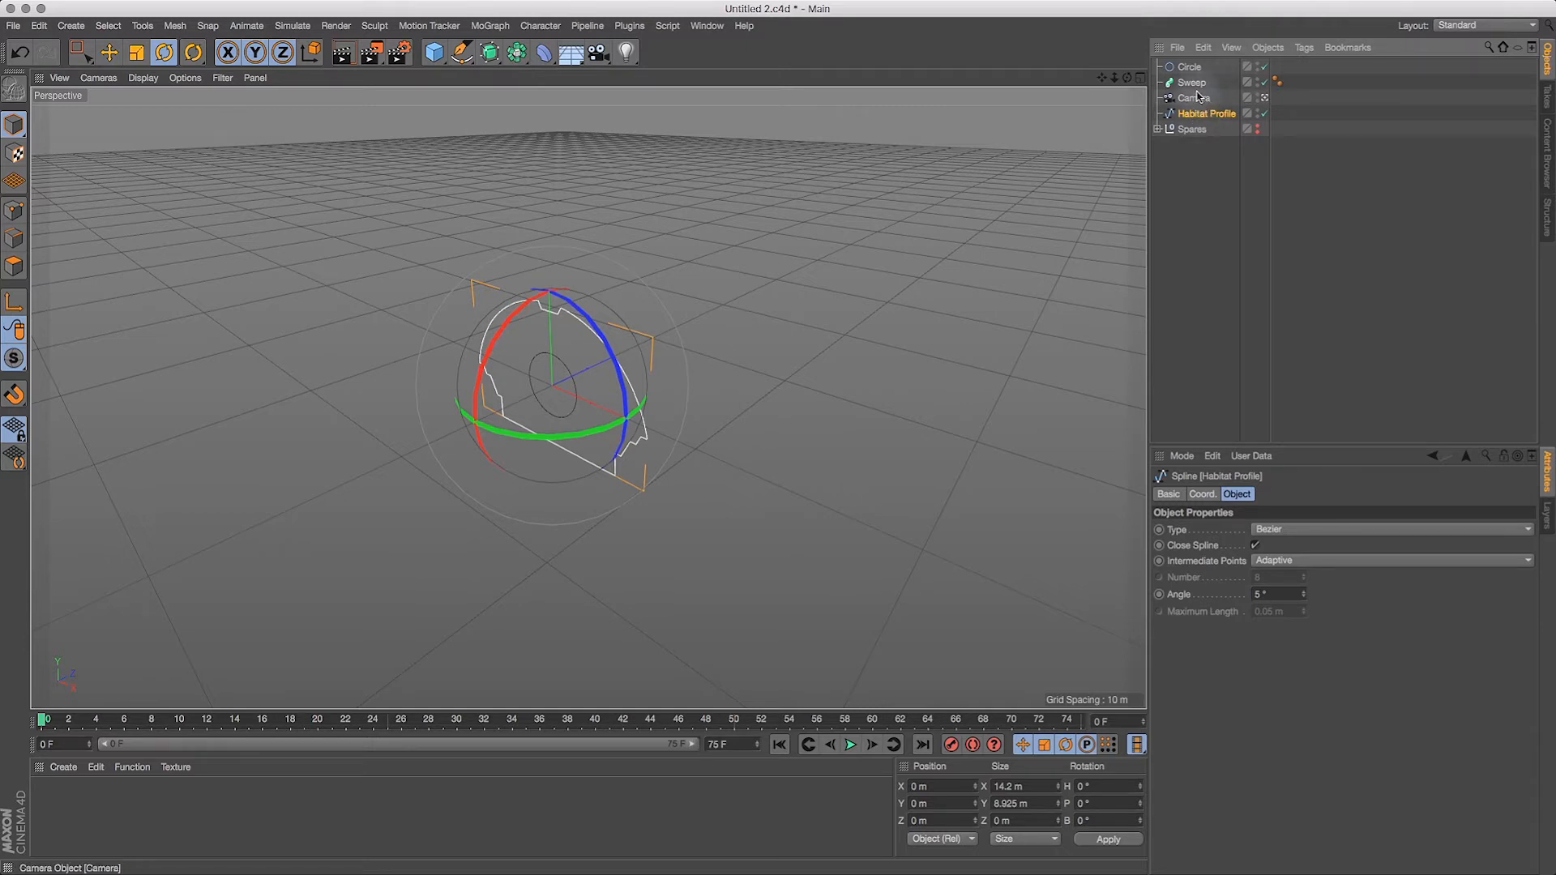
Step: Nest the Habitat Profile and the Circle under the Sweep, and scale the Circle up to about 96 m across
{"action": "mouse_move", "coordinate": [1197, 87]}
{"action": "left_mouse_down"}
{"action": "mouse_move", "coordinate": [1199, 104]}
{"action": "mouse_move", "coordinate": [1204, 79]}
{"action": "left_mouse_up"}
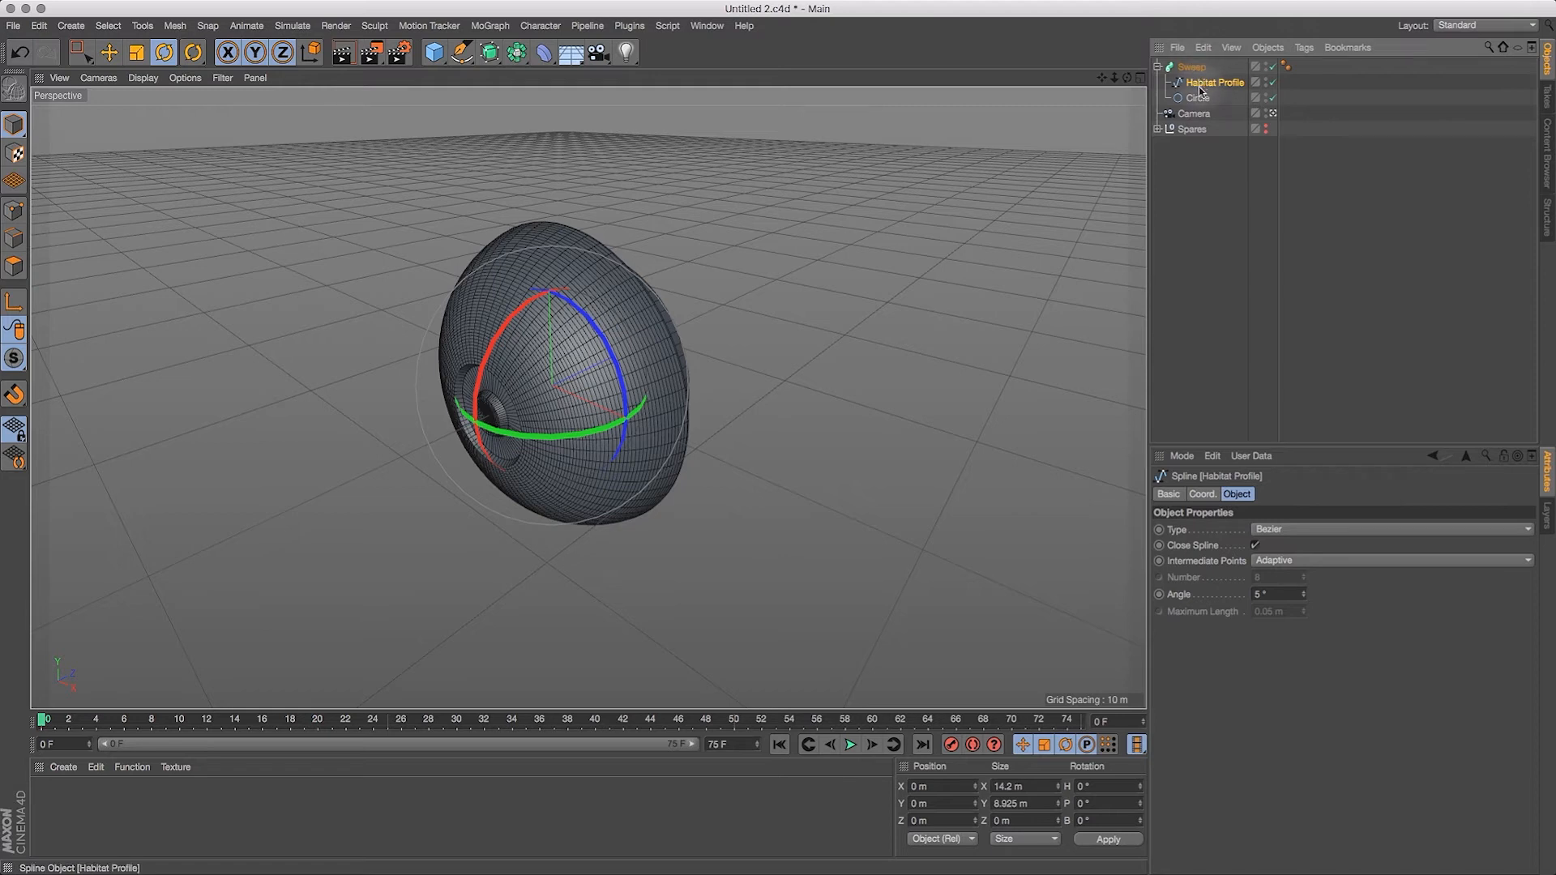
{"action": "left_click", "coordinate": [136, 52]}
{"action": "left_click_drag", "start_coordinate": [756, 282], "coordinate": [1484, 152]}
{"action": "left_click_drag", "start_coordinate": [353, 553], "coordinate": [885, 289]}
{"action": "left_click_drag", "start_coordinate": [299, 525], "coordinate": [689, 365]}
{"action": "left_click_drag", "start_coordinate": [294, 579], "coordinate": [620, 412]}
{"action": "key", "text": "h"}
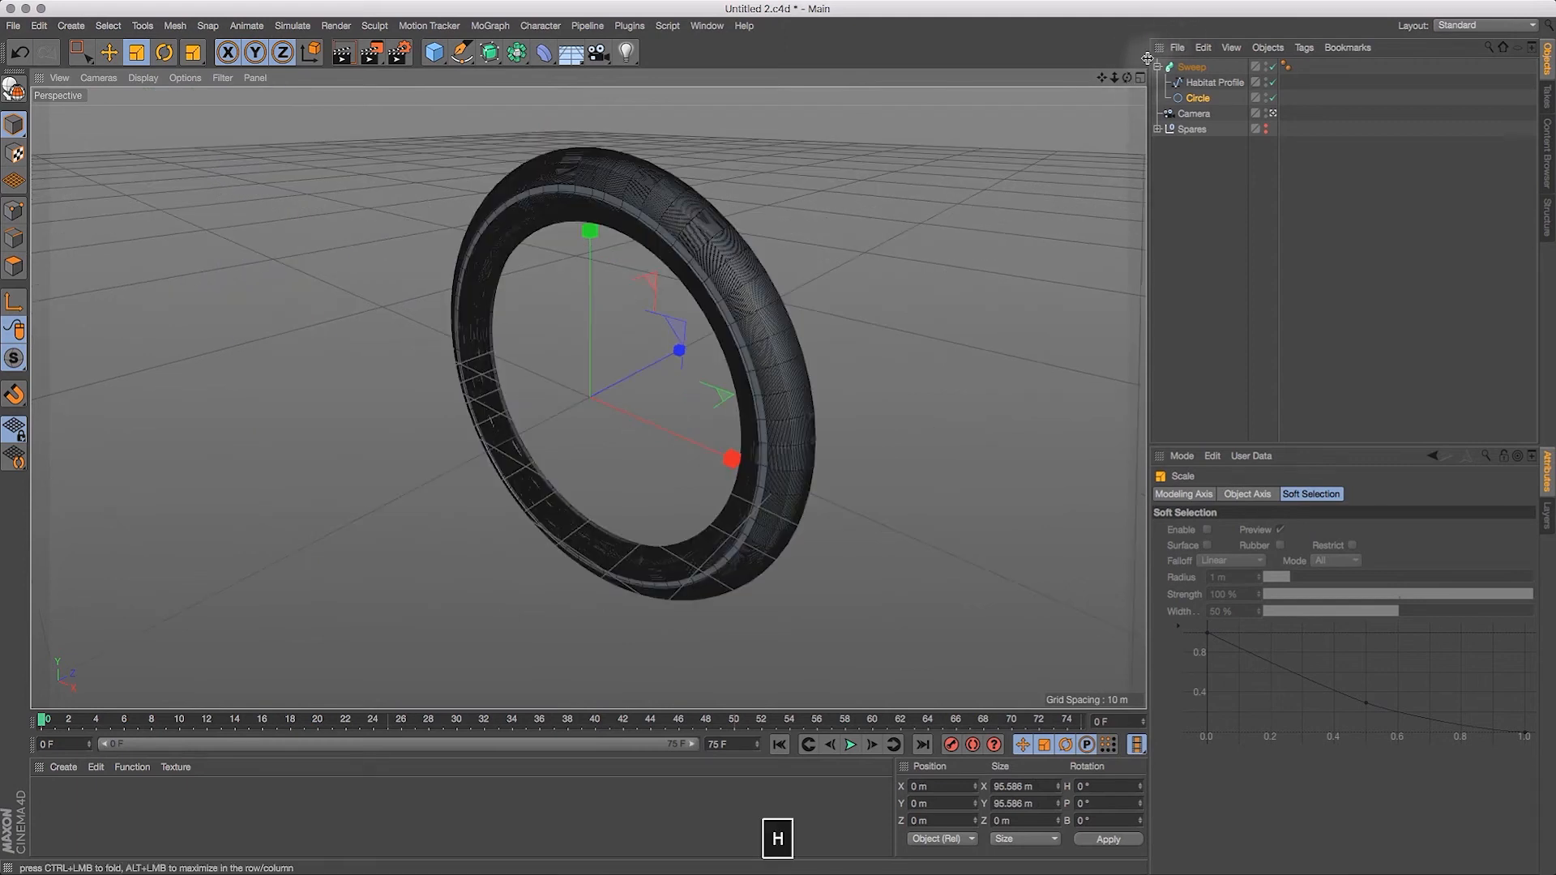
Step: Enable axis modification for the Habitat Profile spline with the Rotate tool active
{"action": "left_click_drag", "start_coordinate": [1128, 77], "coordinate": [975, 89]}
{"action": "left_click", "coordinate": [1208, 83]}
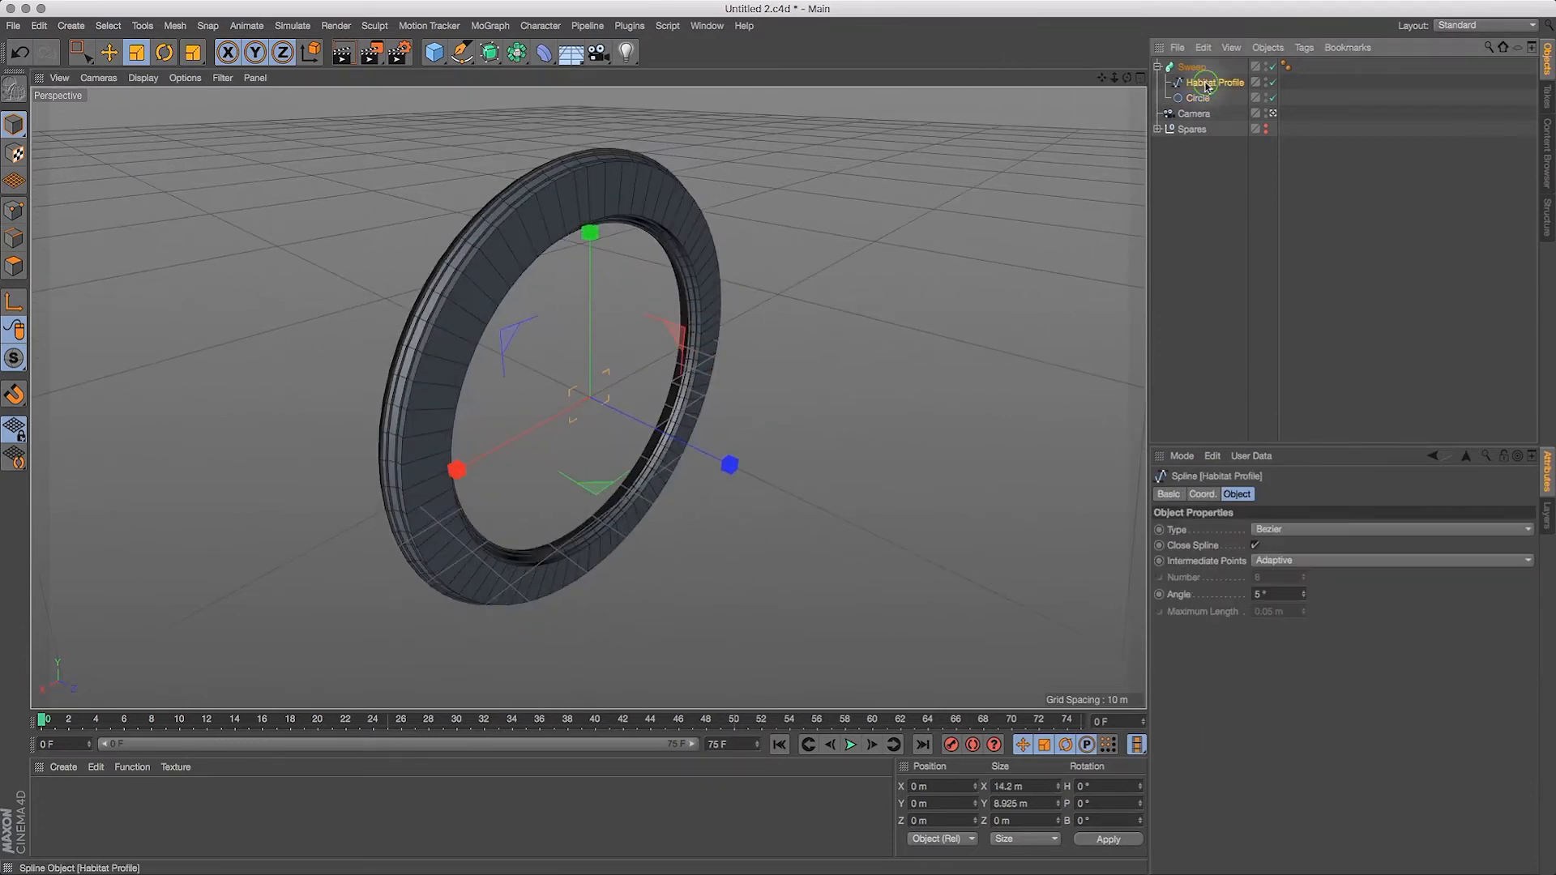
{"action": "left_click", "coordinate": [16, 305]}
{"action": "key", "text": "r"}
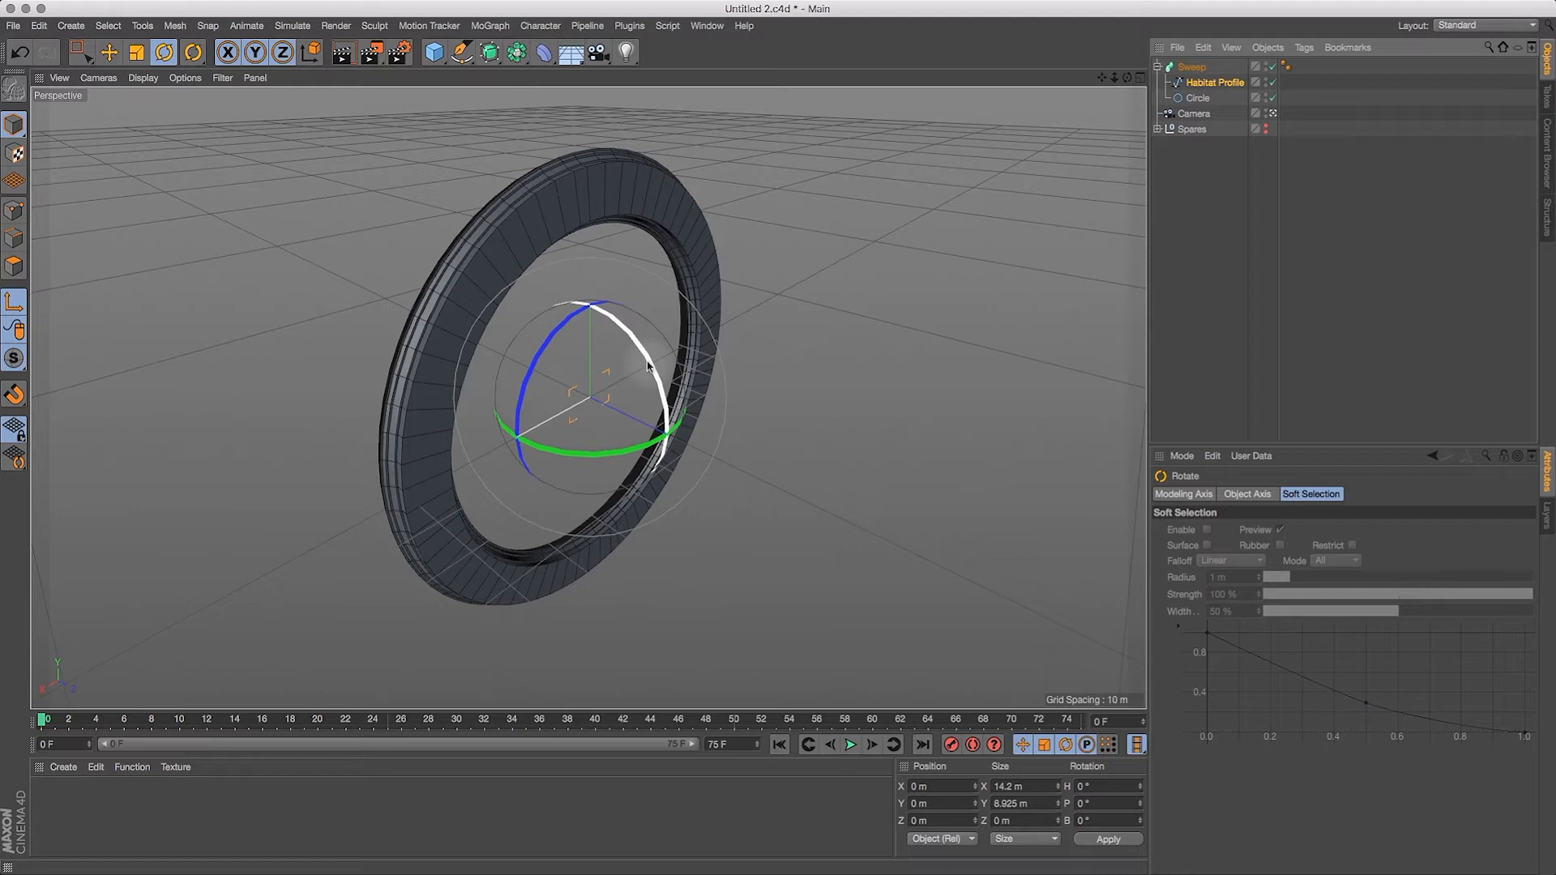
{"action": "mouse_move", "coordinate": [646, 367]}
{"action": "left_mouse_down"}
{"action": "mouse_move", "coordinate": [663, 418]}
{"action": "mouse_move", "coordinate": [653, 360]}
{"action": "left_mouse_up"}
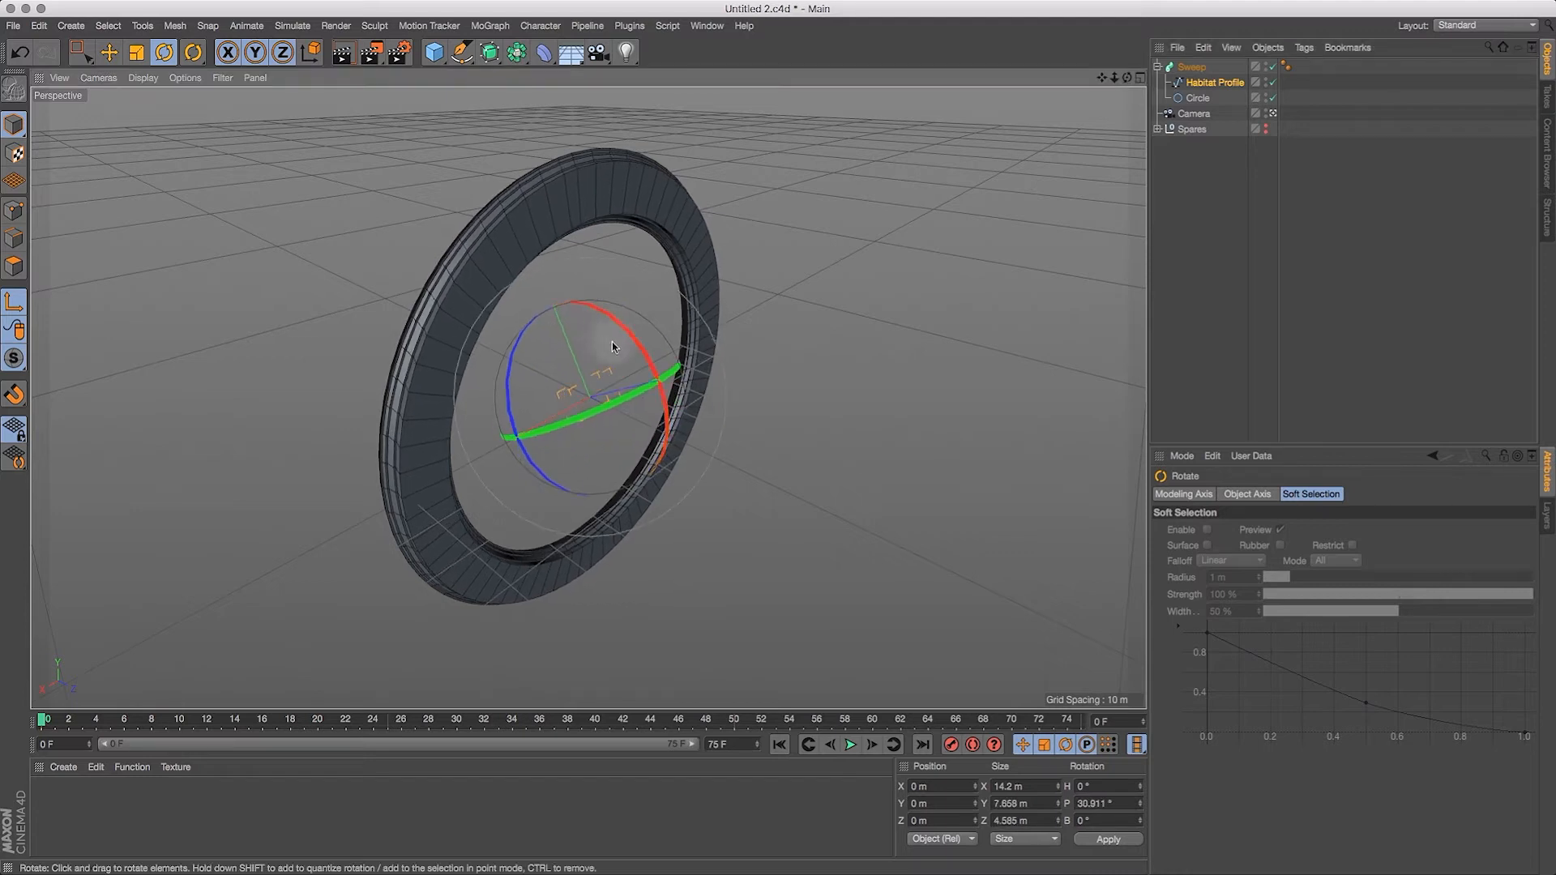
{"action": "key", "text": "super+z"}
{"action": "mouse_move", "coordinate": [582, 452]}
{"action": "left_mouse_down"}
{"action": "mouse_move", "coordinate": [737, 420]}
{"action": "mouse_move", "coordinate": [712, 410]}
{"action": "mouse_move", "coordinate": [560, 451]}
{"action": "left_mouse_up"}
{"action": "left_click", "coordinate": [20, 51]}
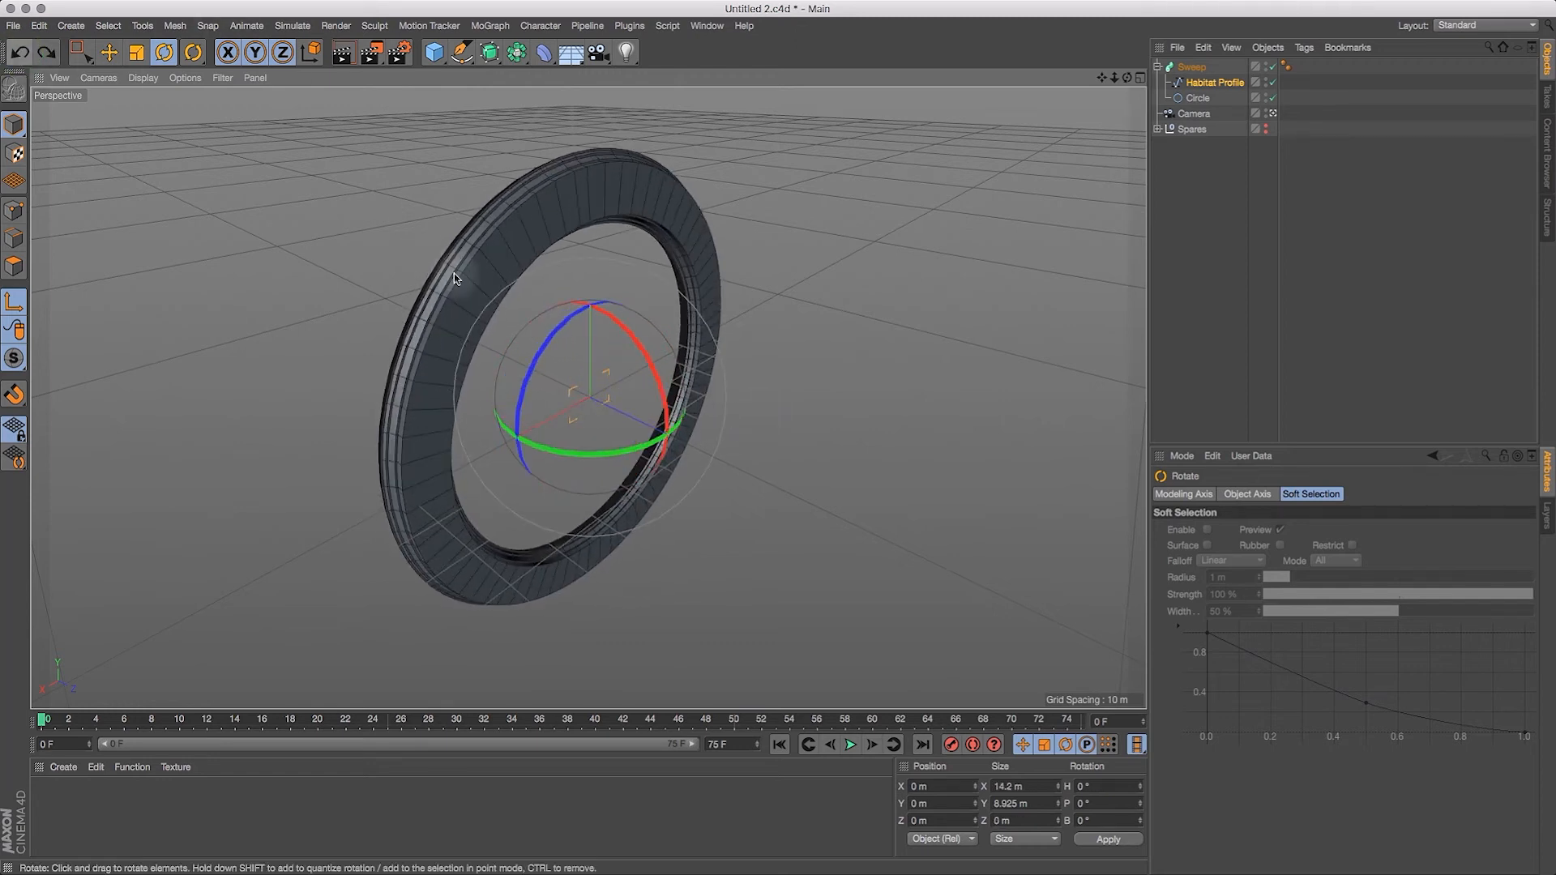
Step: Rotate the Habitat Profile's axis to a 90° bank so the swept profile turns relative to the ring
{"action": "left_click_drag", "start_coordinate": [556, 337], "coordinate": [549, 448]}
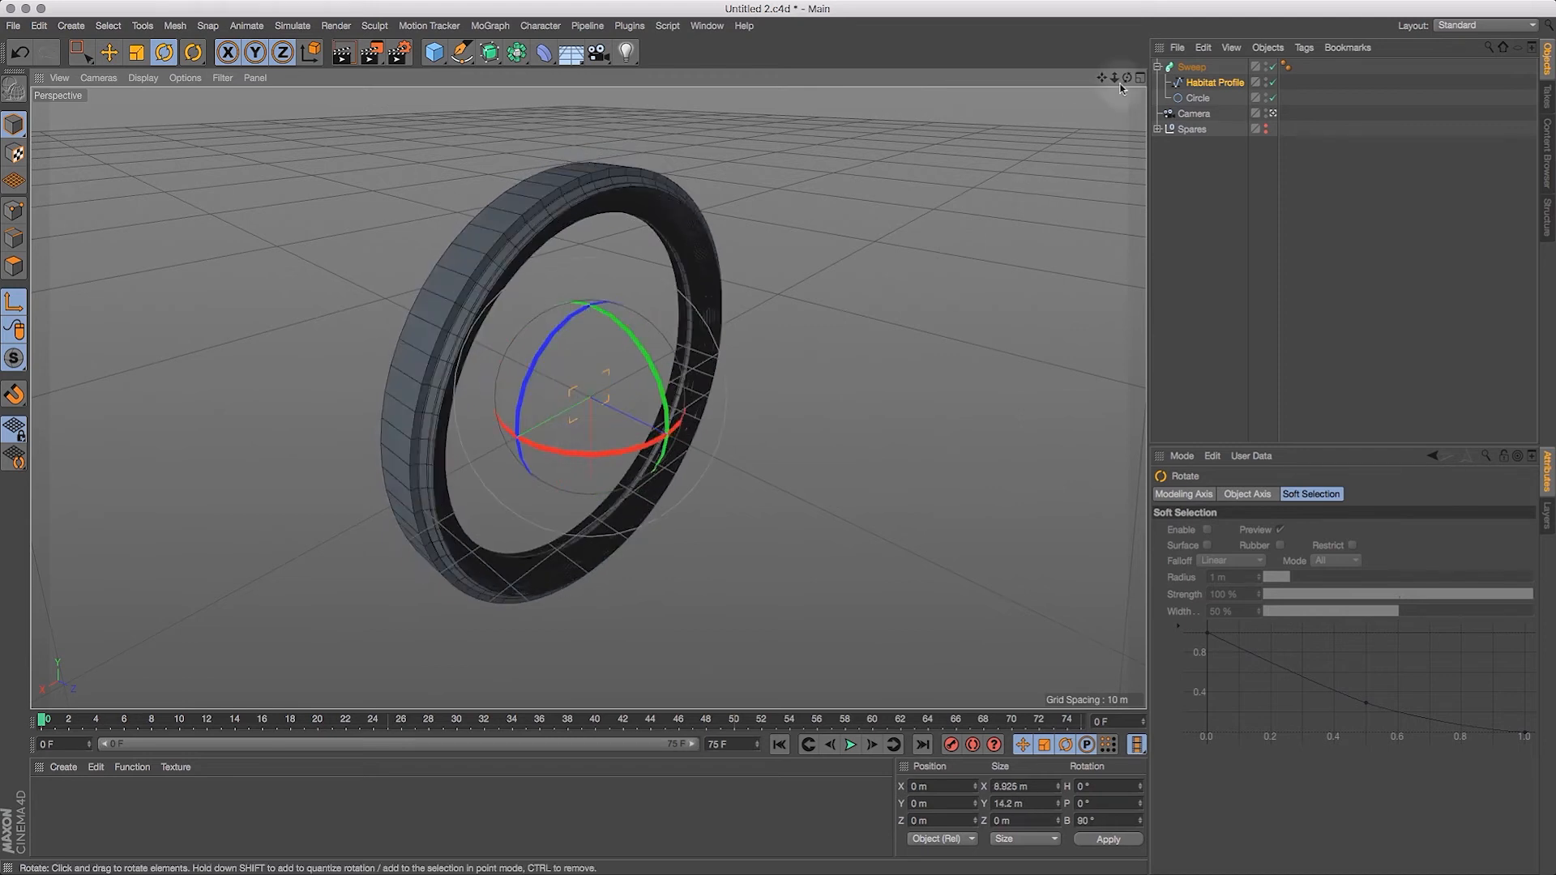
{"action": "left_click_drag", "start_coordinate": [1115, 77], "coordinate": [1087, 42]}
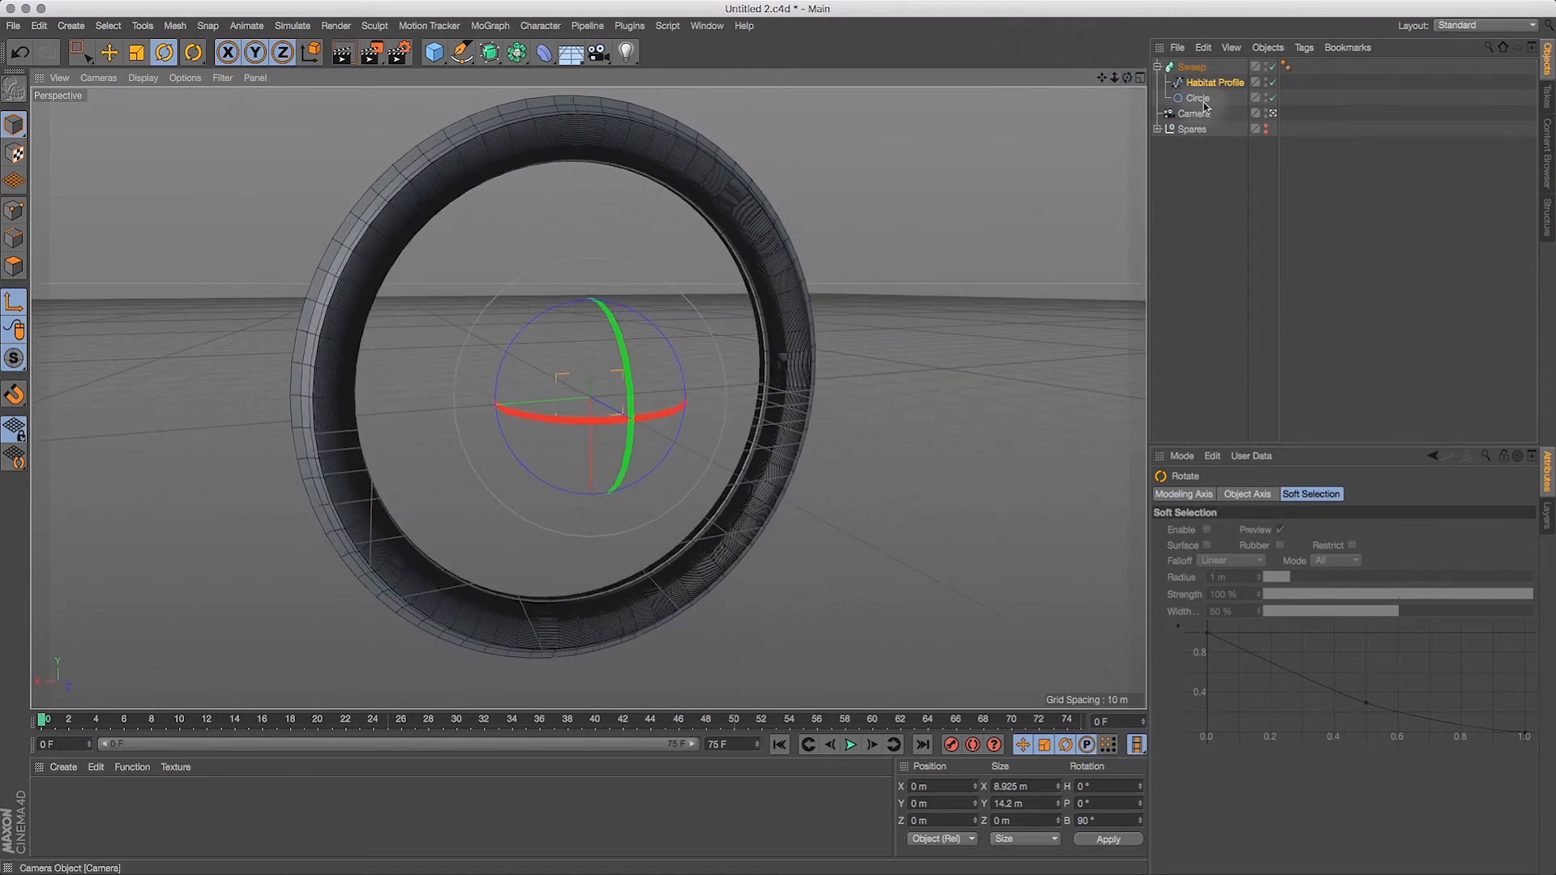
Step: Scale the Circle up to about 193 m across and display the viewport shaded without mesh lines
{"action": "left_click", "coordinate": [1198, 99]}
{"action": "left_click", "coordinate": [136, 54]}
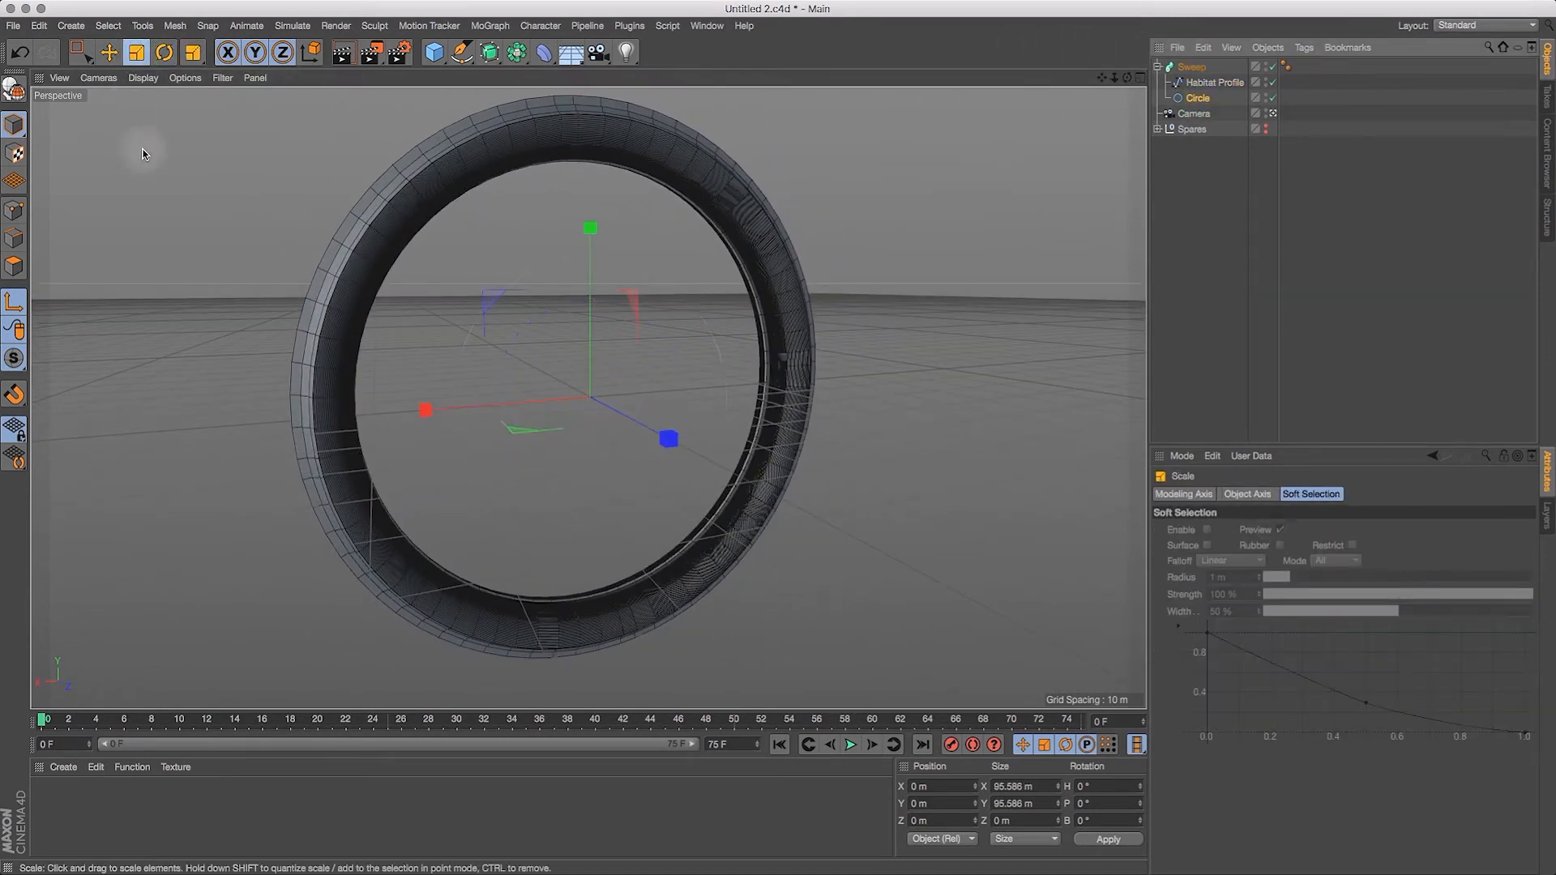
{"action": "left_click_drag", "start_coordinate": [172, 418], "coordinate": [814, 278]}
{"action": "key", "text": "h"}
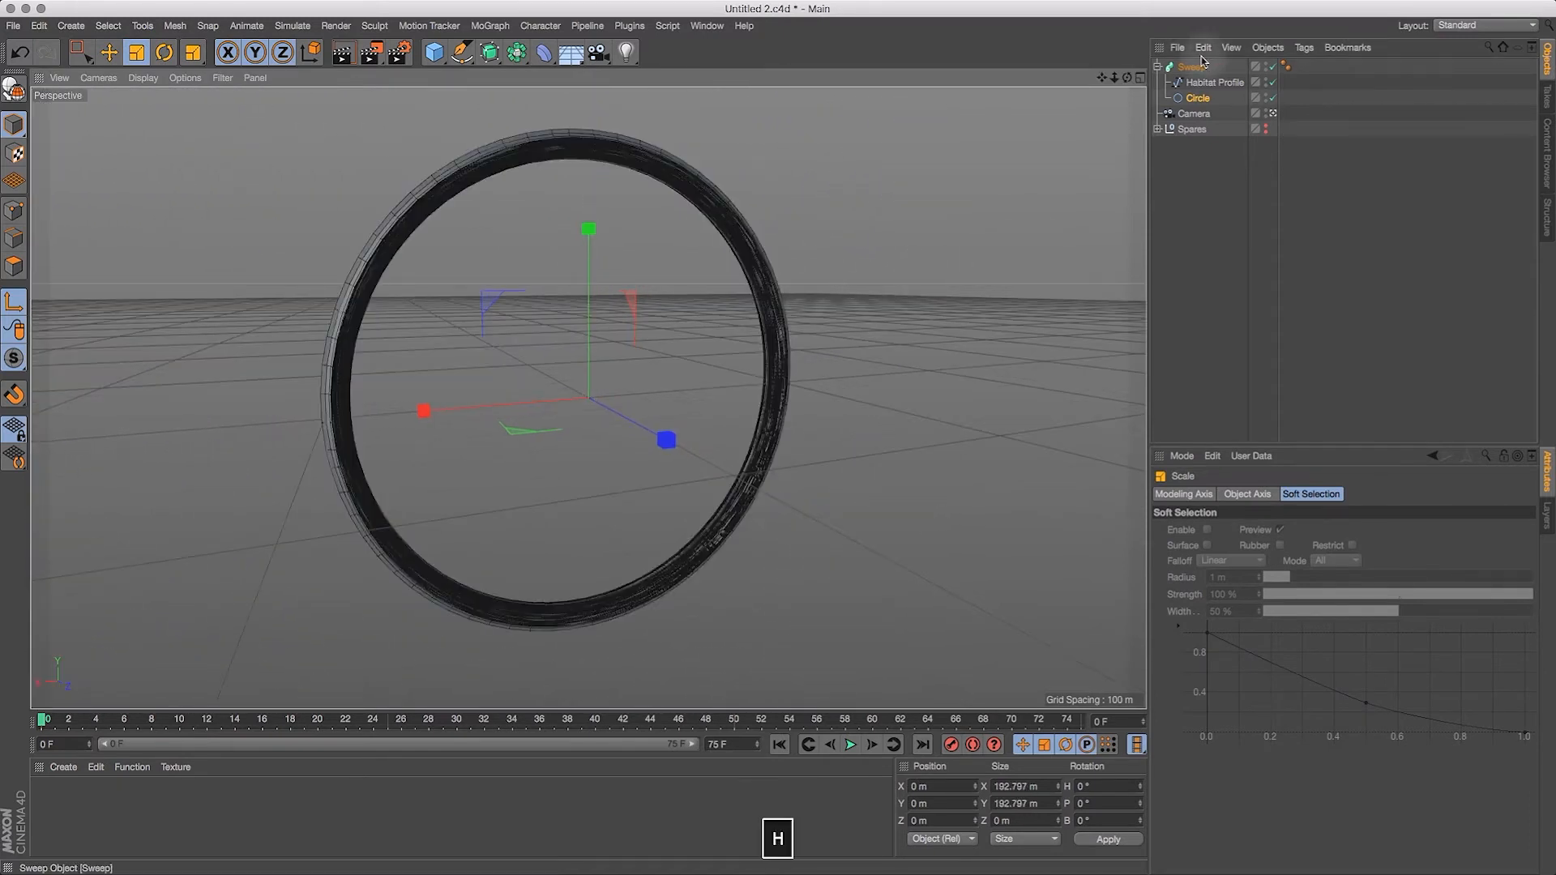
{"action": "left_click", "coordinate": [143, 78]}
{"action": "left_click", "coordinate": [159, 102]}
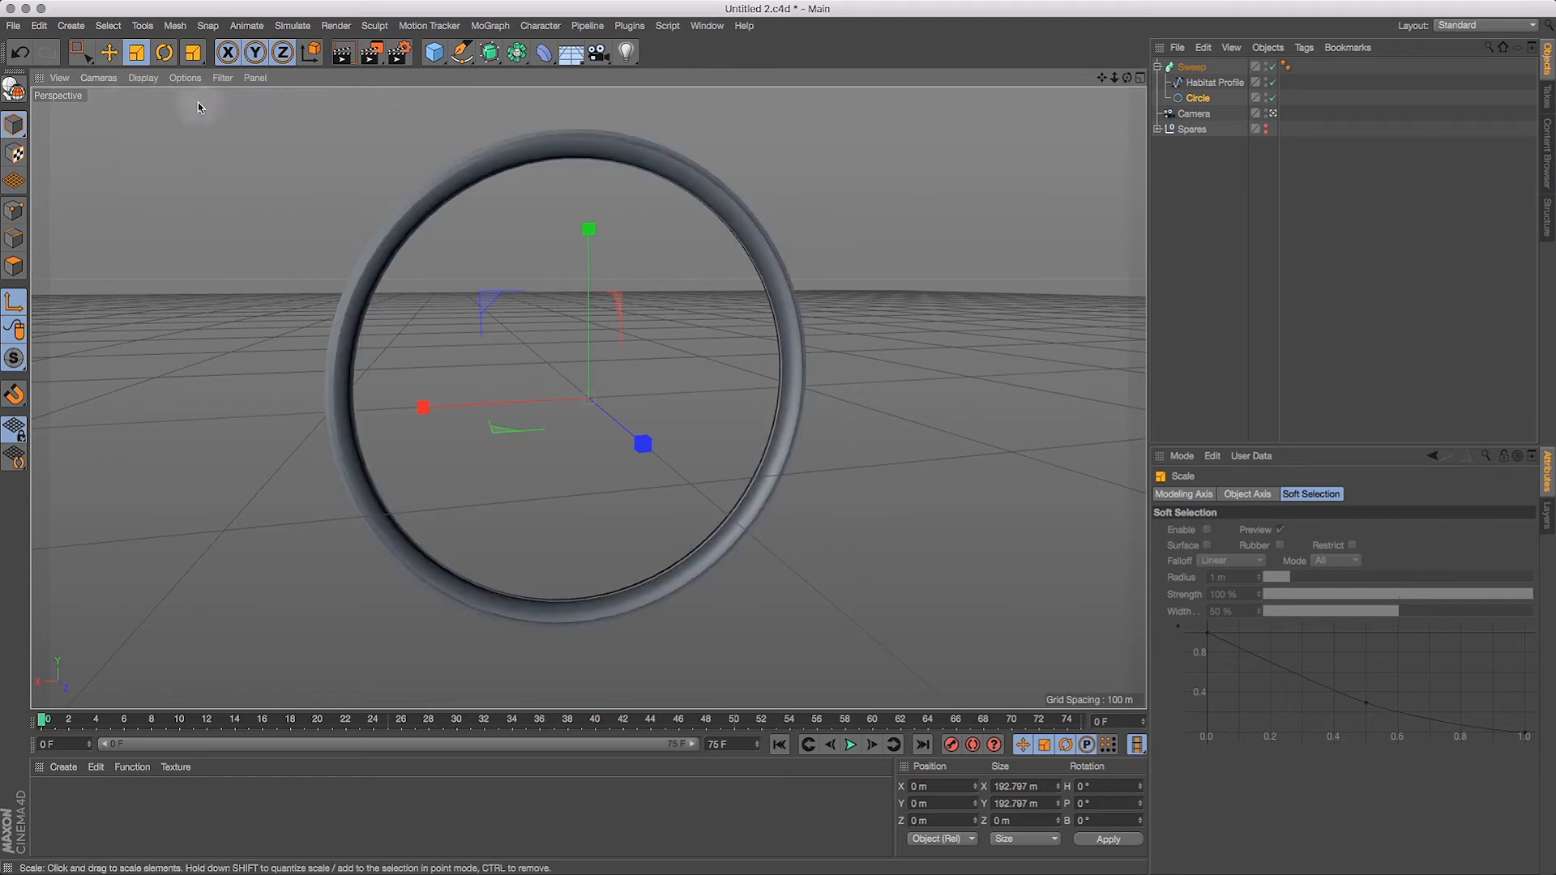
{"action": "mouse_move", "coordinate": [1128, 77]}
{"action": "left_mouse_down"}
{"action": "mouse_move", "coordinate": [1019, 65]}
{"action": "mouse_move", "coordinate": [1025, 48]}
{"action": "mouse_move", "coordinate": [1036, 67]}
{"action": "mouse_move", "coordinate": [1099, 57]}
{"action": "mouse_move", "coordinate": [1128, 74]}
{"action": "left_mouse_up"}
{"action": "left_click", "coordinate": [1199, 99]}
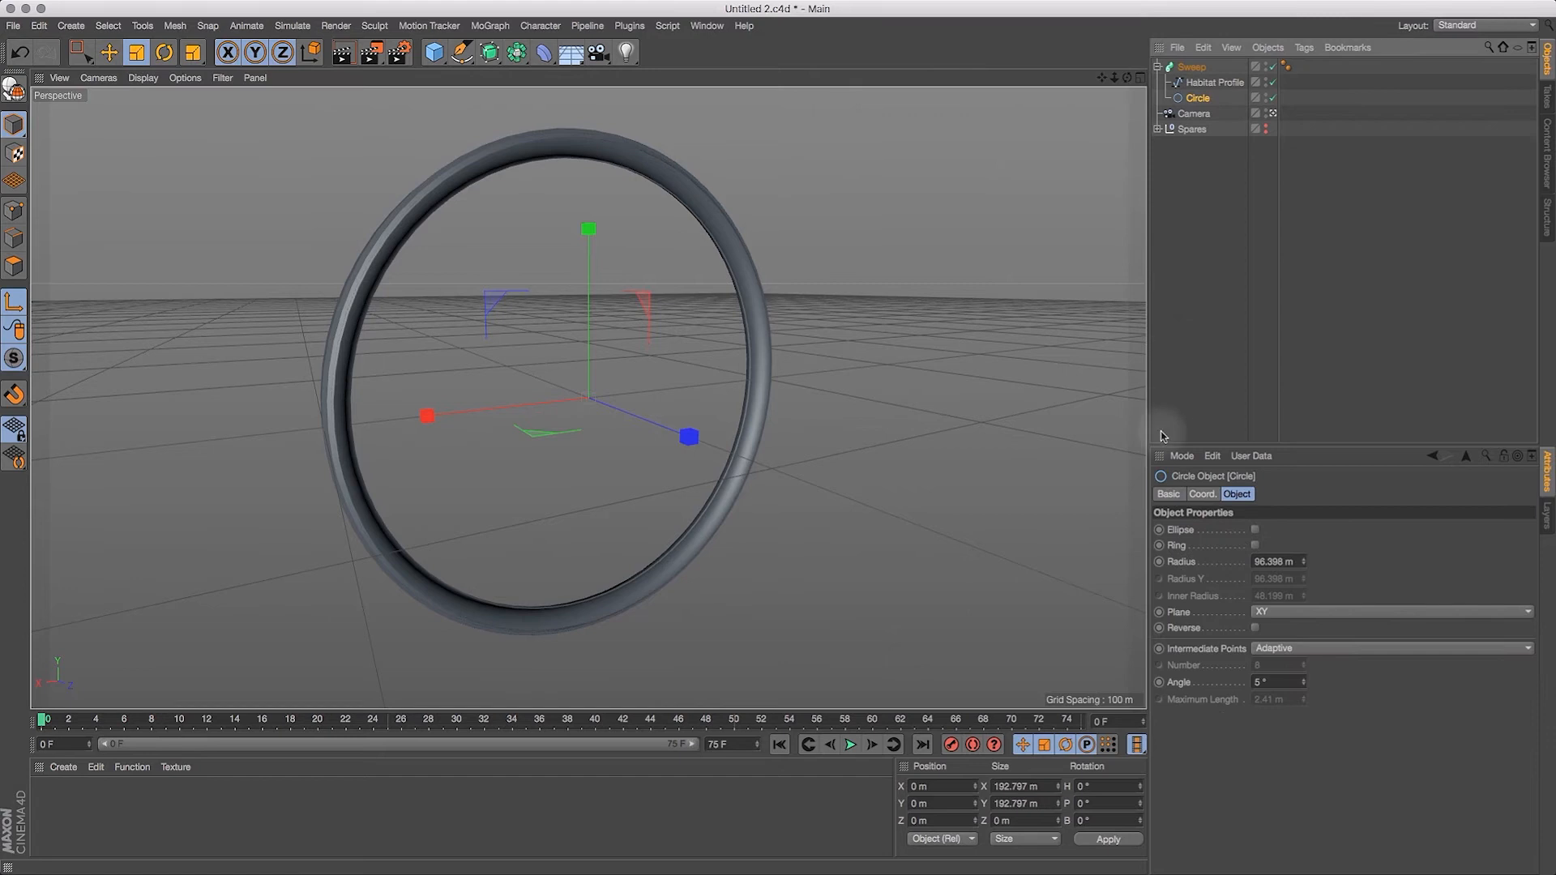
{"action": "double_click", "coordinate": [1017, 786]}
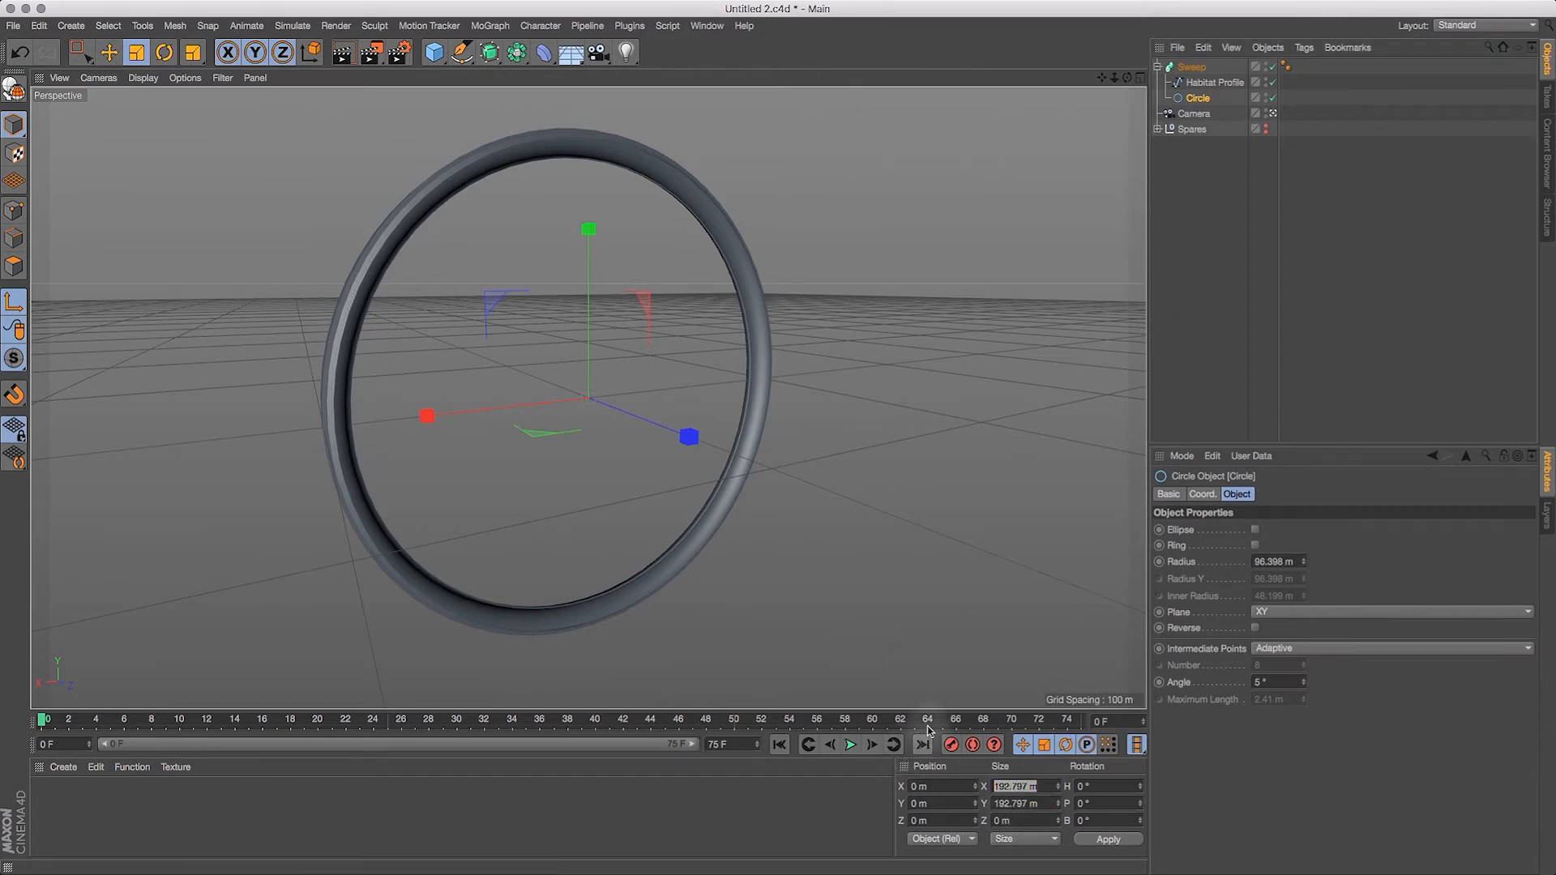
{"action": "type", "text": "250"}
{"action": "key", "text": "Return"}
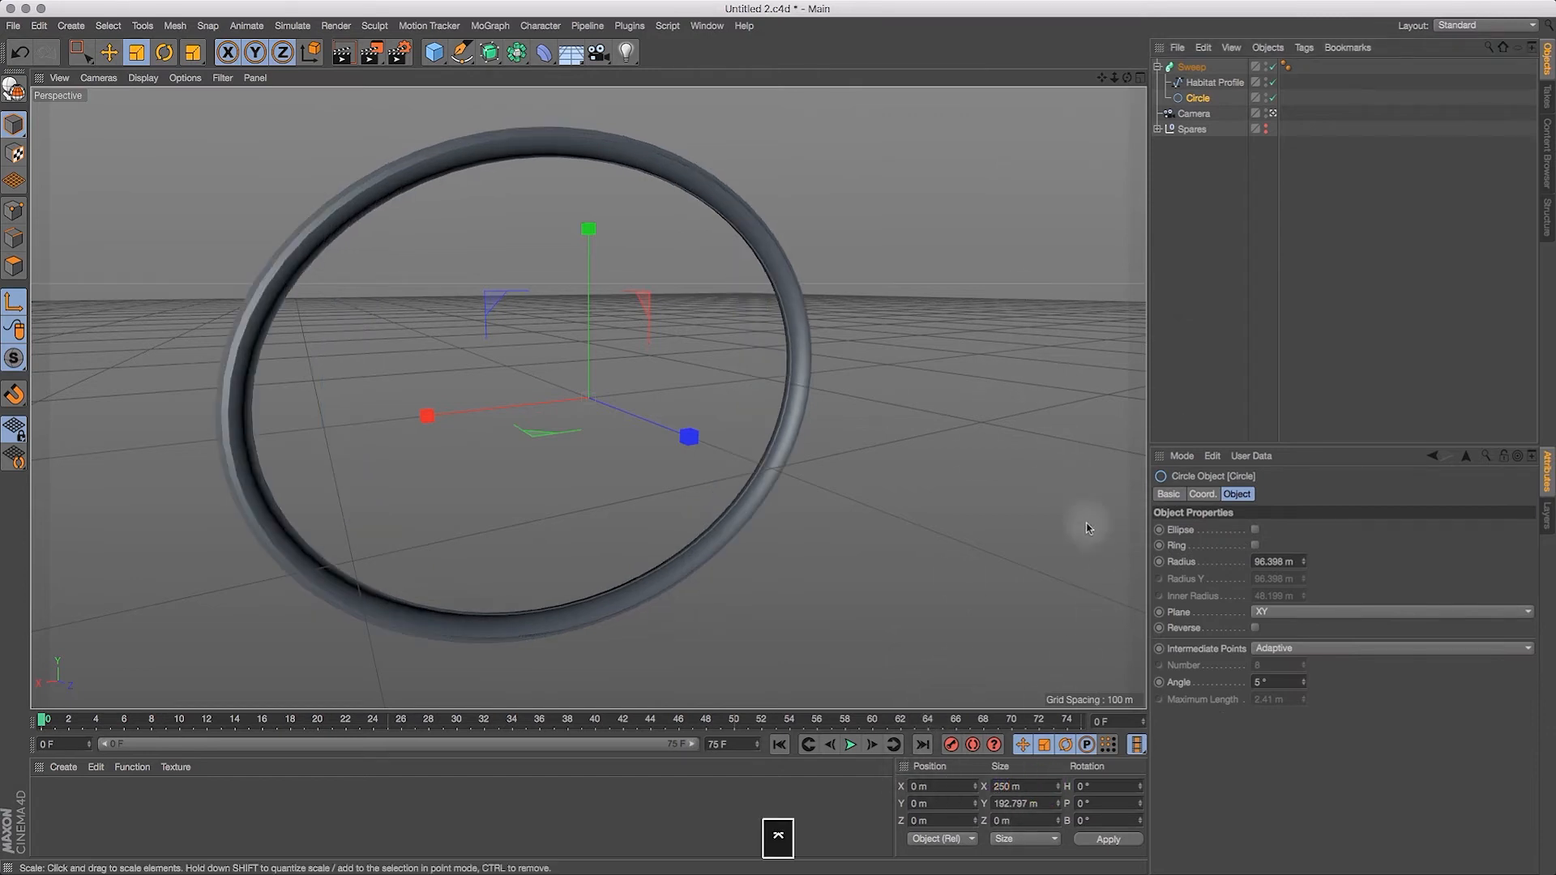
{"action": "key", "text": "super+z"}
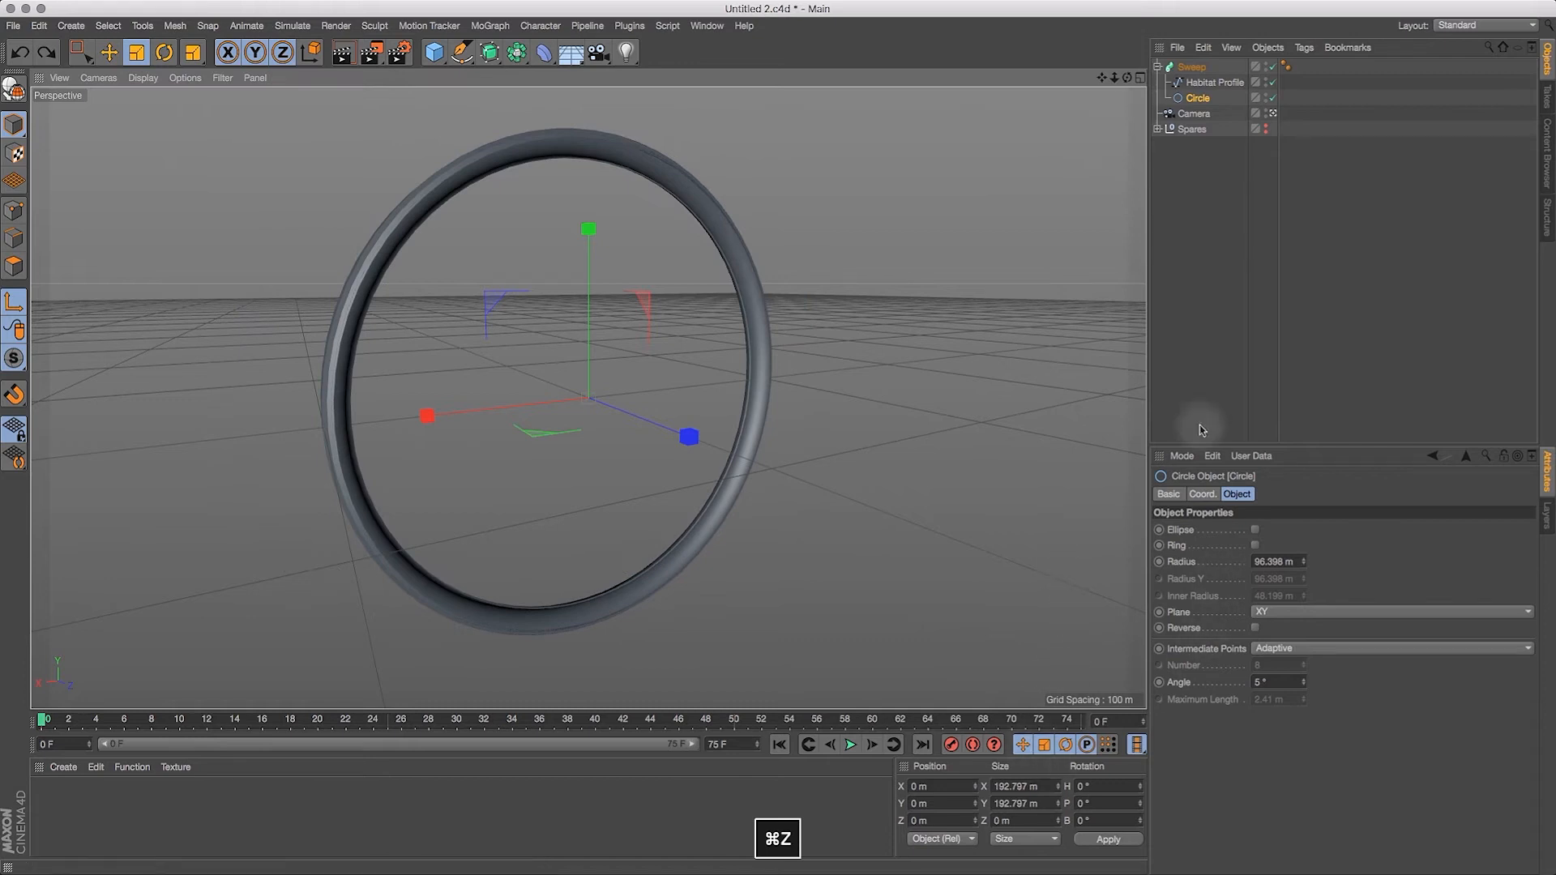
Step: Set the Circle's radius to 125 m
{"action": "left_click", "coordinate": [1201, 98]}
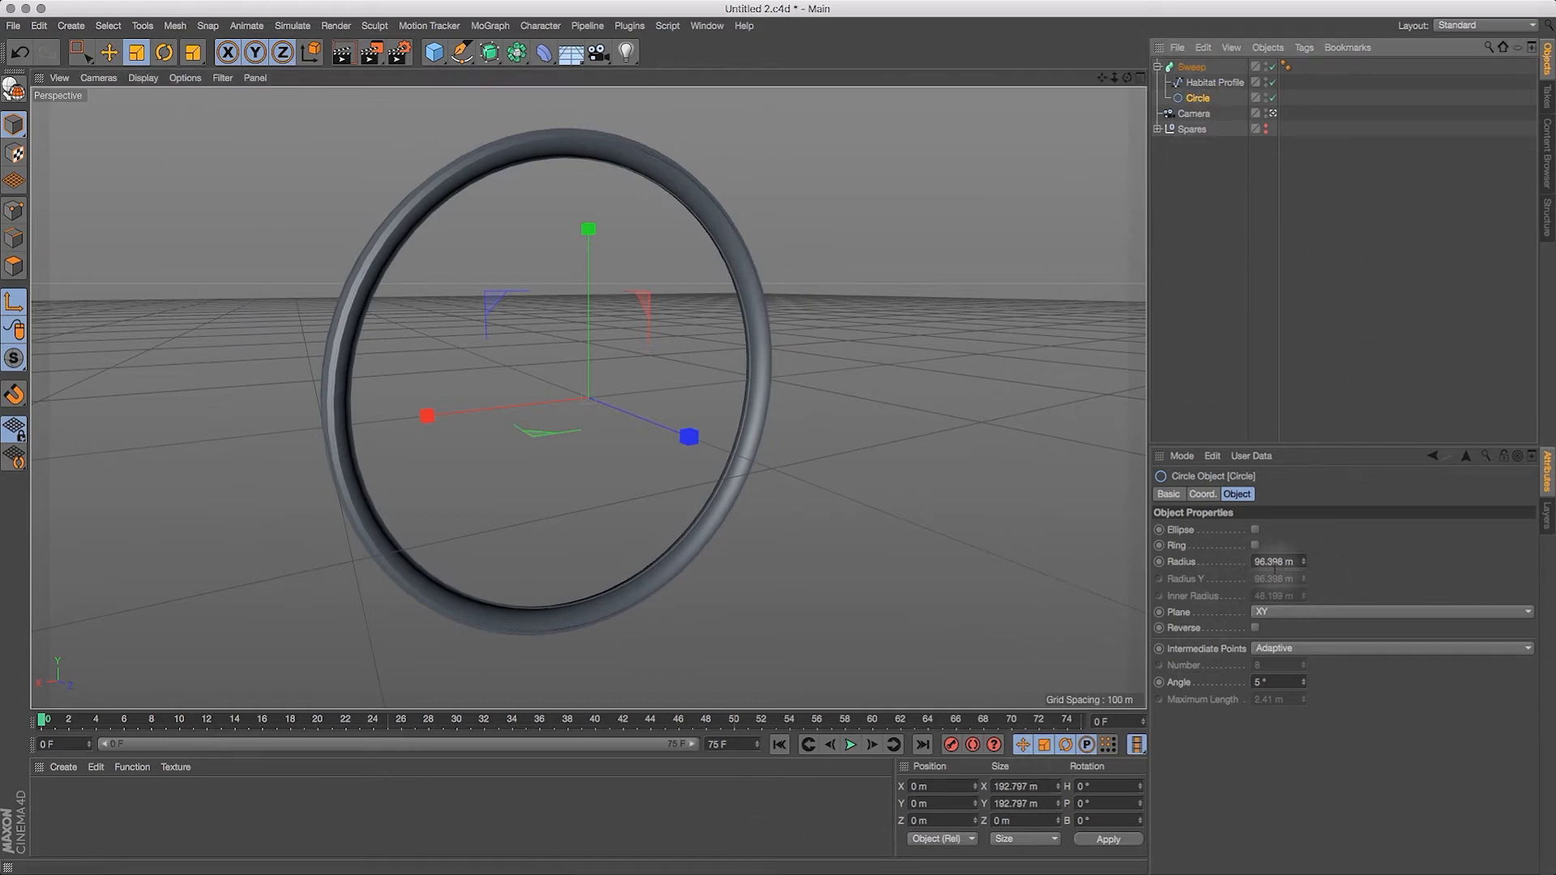
{"action": "left_click", "coordinate": [1281, 562]}
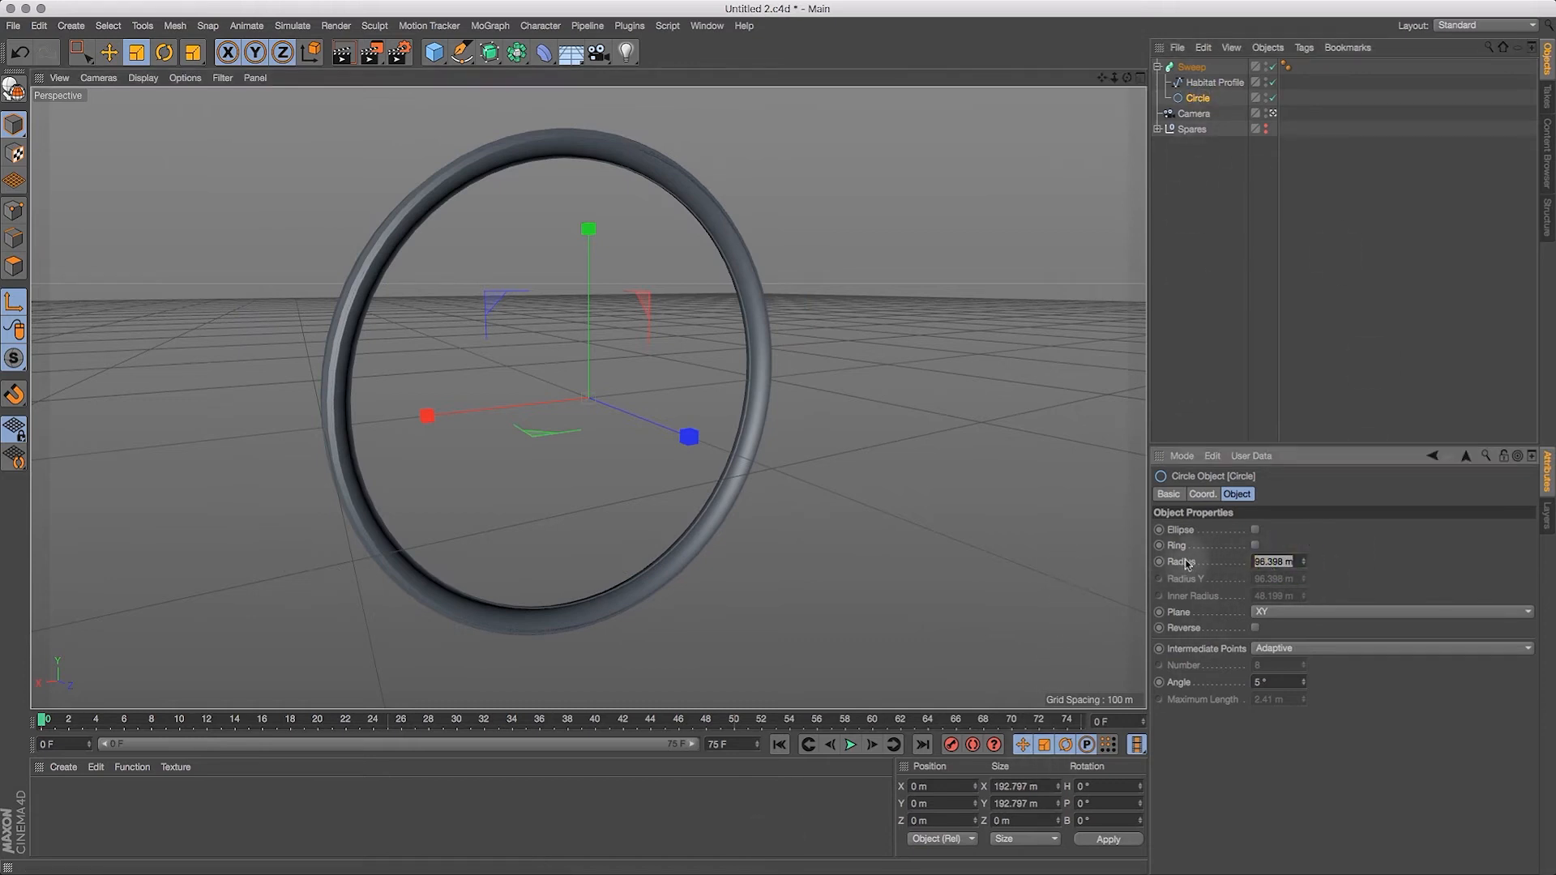
{"action": "key", "text": "Return"}
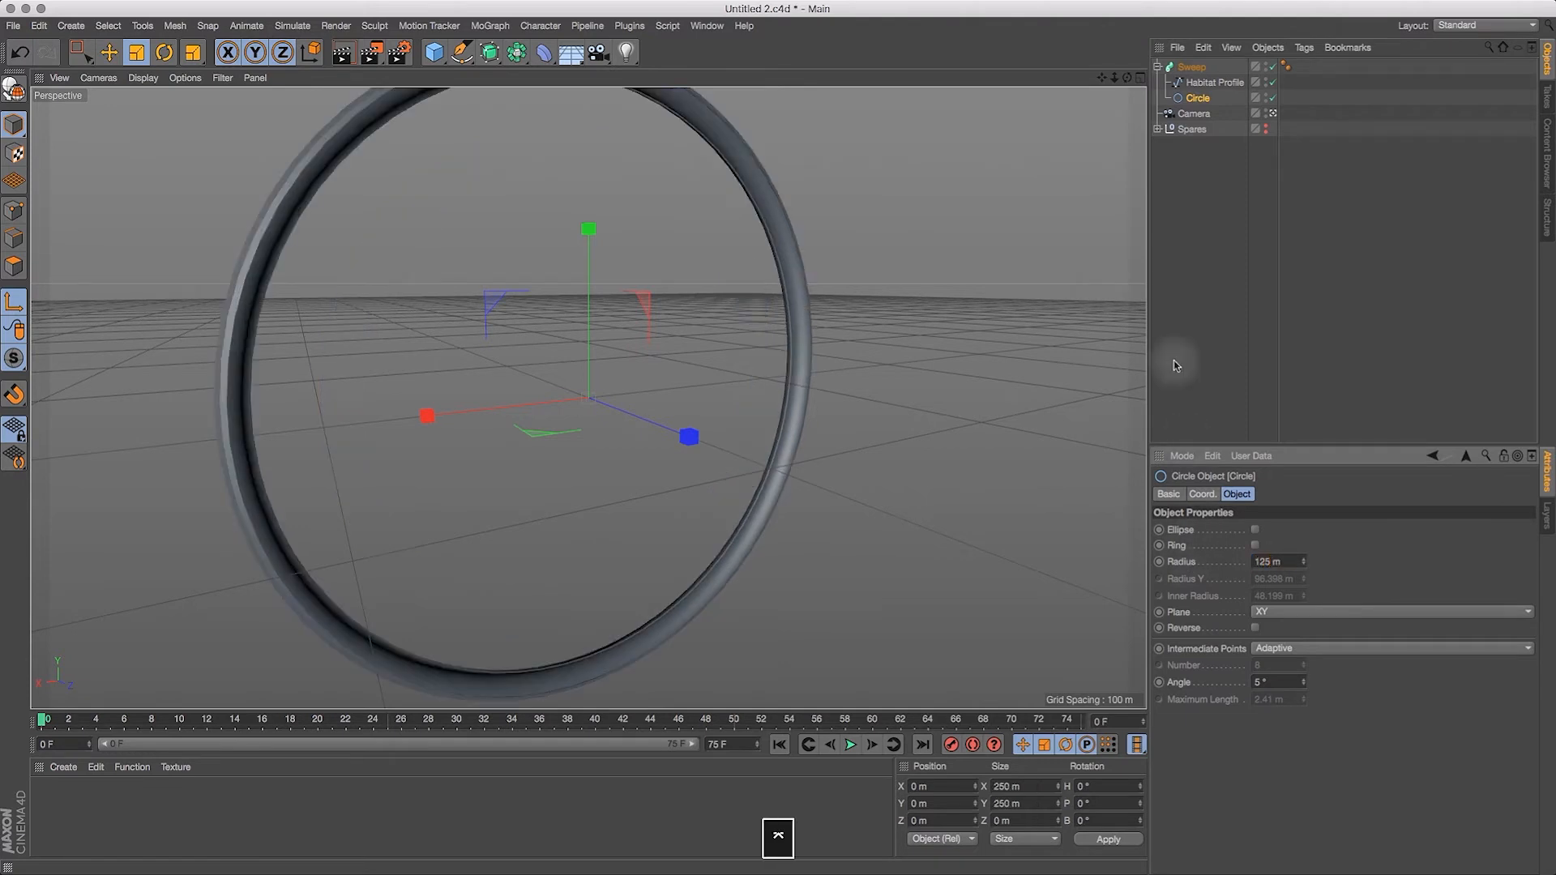
Step: Bring the active camera close to the lowest section of the swept ring
{"action": "mouse_move", "coordinate": [1128, 78]}
{"action": "left_mouse_down"}
{"action": "mouse_move", "coordinate": [928, 63]}
{"action": "mouse_move", "coordinate": [1155, 77]}
{"action": "mouse_move", "coordinate": [1100, 73]}
{"action": "mouse_move", "coordinate": [1122, 82]}
{"action": "left_mouse_up"}
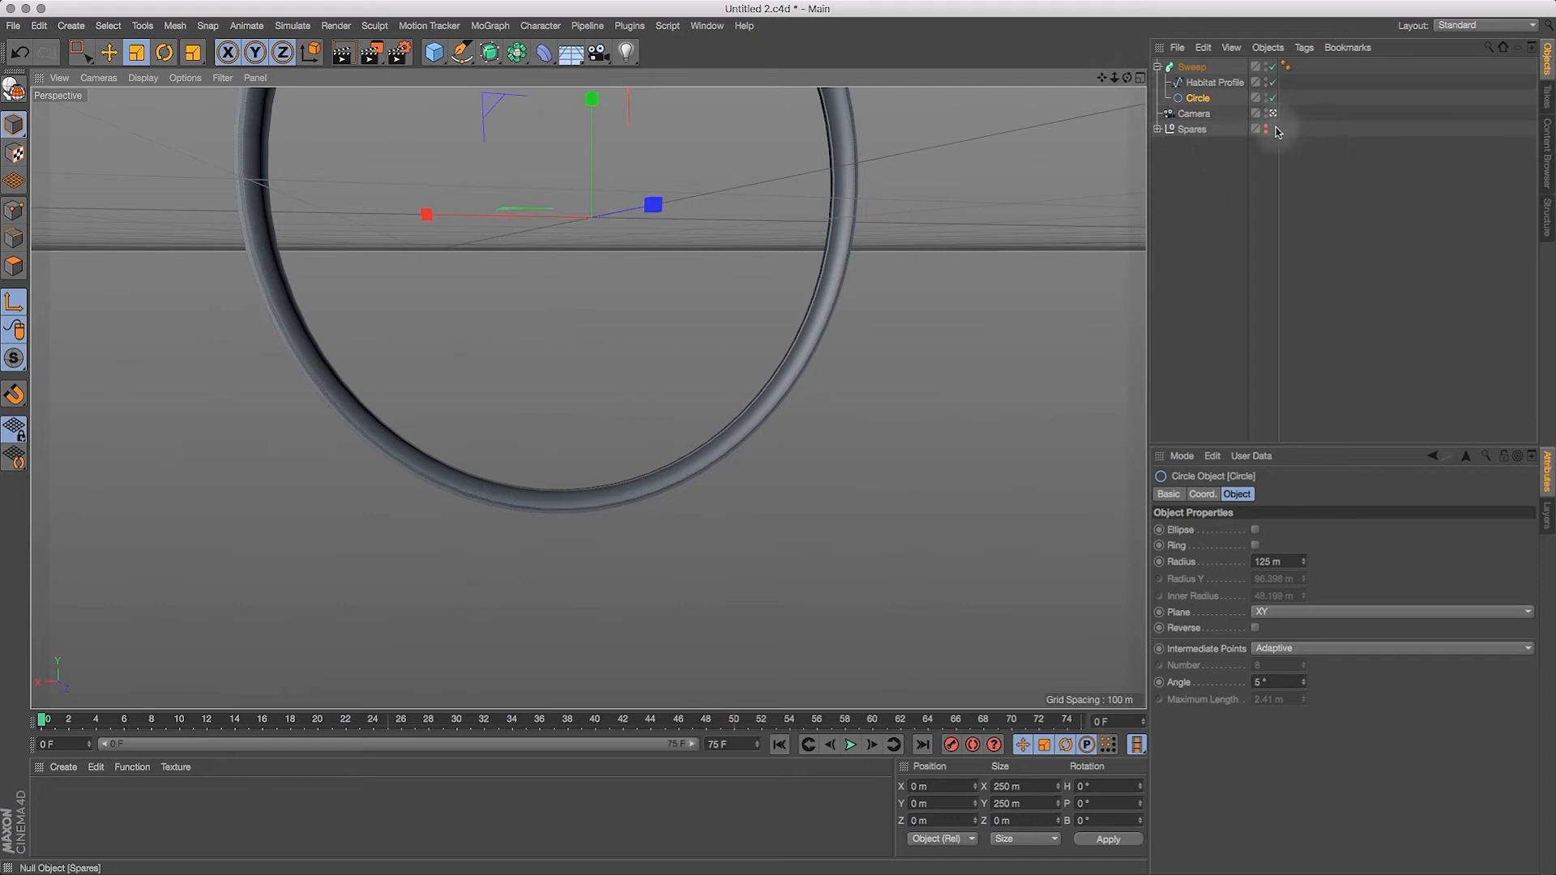
{"action": "left_click_drag", "start_coordinate": [1113, 83], "coordinate": [1172, 85]}
{"action": "key", "text": "1"}
{"action": "left_click_drag", "start_coordinate": [865, 454], "coordinate": [889, 211]}
{"action": "key", "text": "2"}
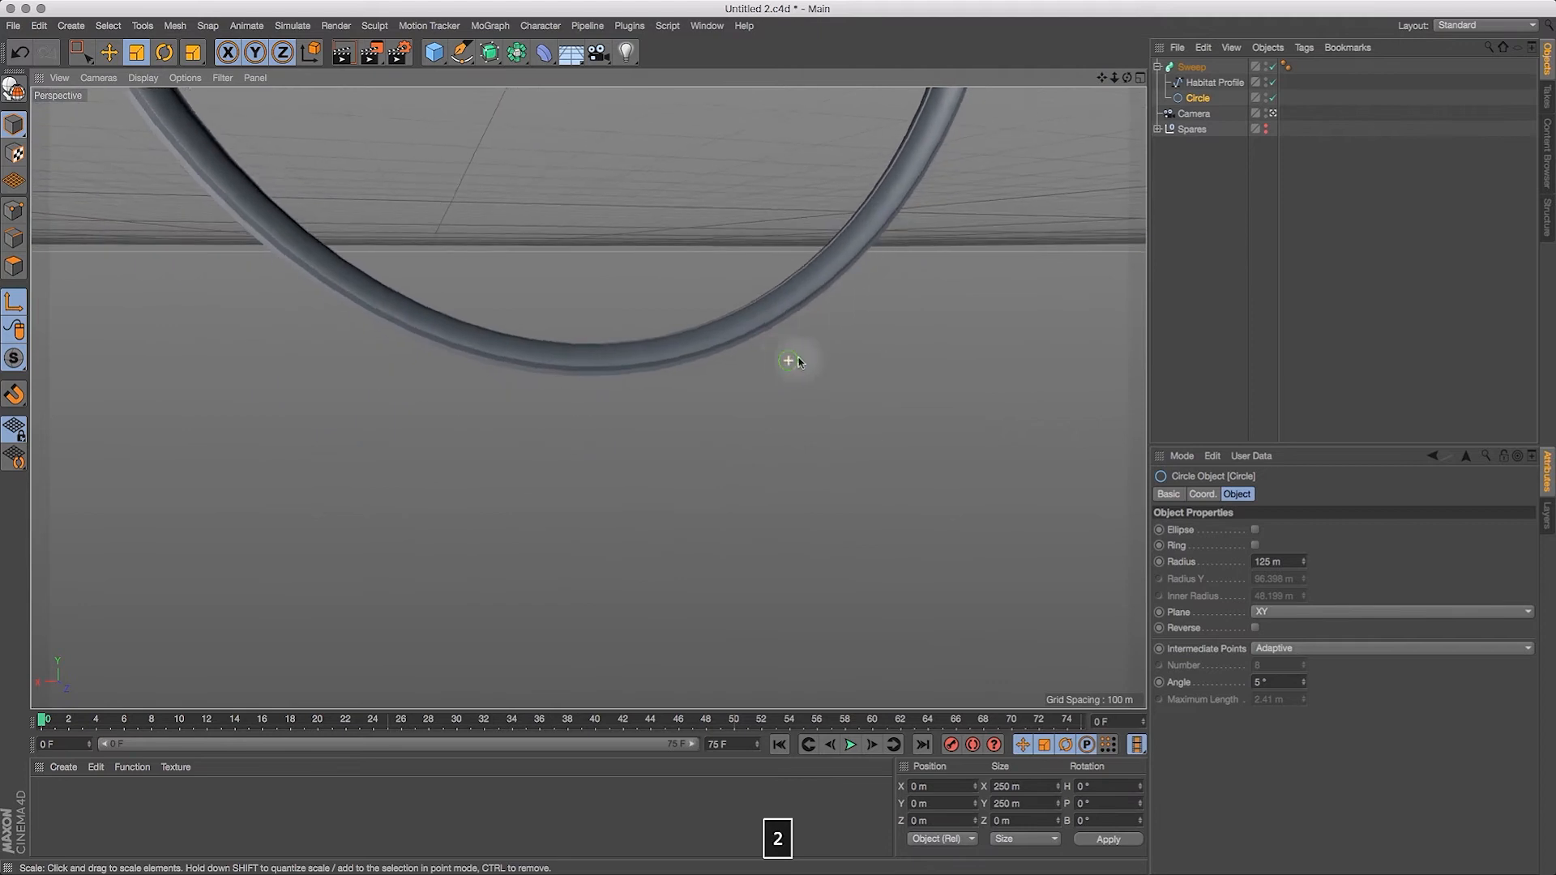
{"action": "left_click_drag", "start_coordinate": [799, 358], "coordinate": [882, 354]}
{"action": "key", "text": "1"}
{"action": "left_click_drag", "start_coordinate": [702, 421], "coordinate": [924, 433]}
{"action": "left_click_drag", "start_coordinate": [440, 504], "coordinate": [640, 525]}
{"action": "left_click_drag", "start_coordinate": [499, 523], "coordinate": [697, 533]}
{"action": "left_click_drag", "start_coordinate": [619, 542], "coordinate": [843, 531]}
{"action": "left_click_drag", "start_coordinate": [591, 549], "coordinate": [1042, 514]}
{"action": "key", "text": "2"}
{"action": "left_click_drag", "start_coordinate": [799, 497], "coordinate": [730, 517]}
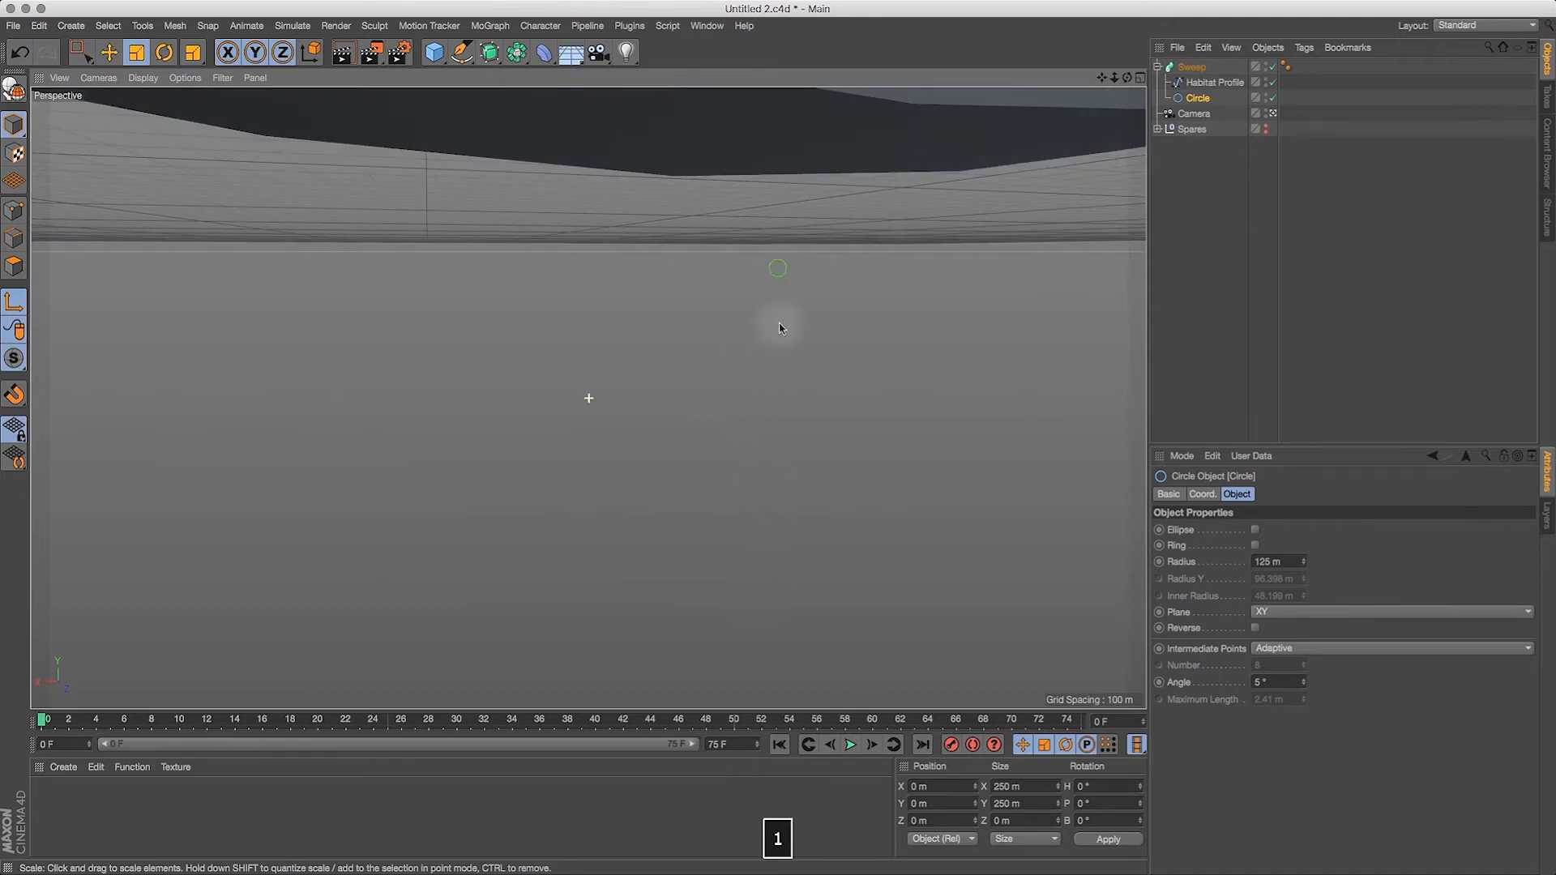
Step: Place the camera inside the lowest section of the swept ring, facing along the curved floor
{"action": "left_click", "coordinate": [1192, 67]}
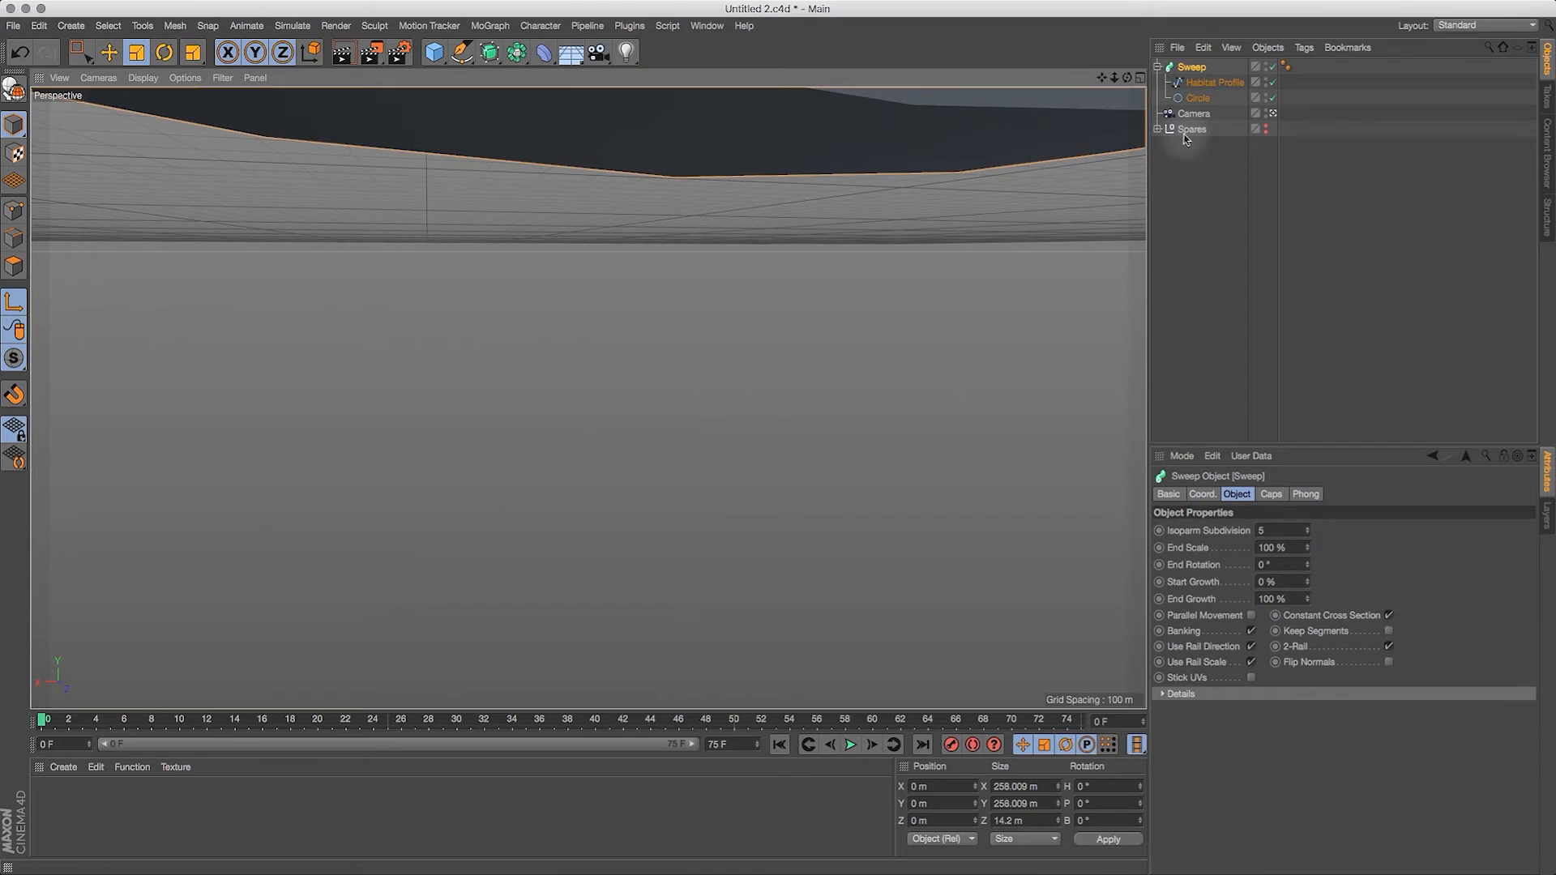
{"action": "left_click", "coordinate": [1198, 112]}
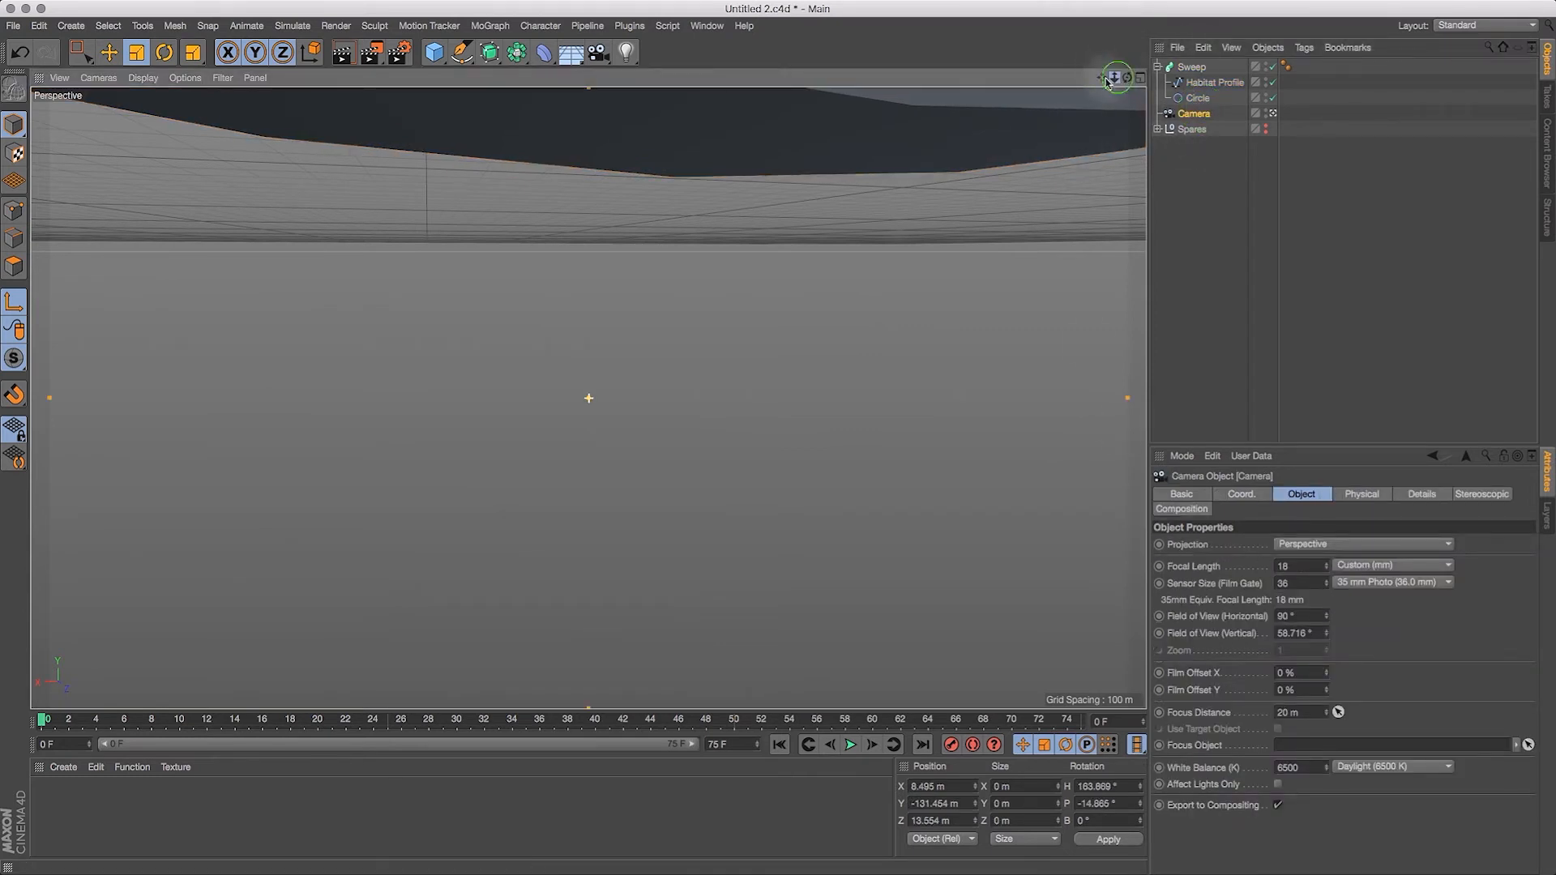
{"action": "left_click", "coordinate": [1191, 67]}
{"action": "mouse_move", "coordinate": [1102, 78]}
{"action": "left_mouse_down"}
{"action": "mouse_move", "coordinate": [1115, 375]}
{"action": "mouse_move", "coordinate": [1088, 819]}
{"action": "mouse_move", "coordinate": [1046, 108]}
{"action": "mouse_move", "coordinate": [1091, 265]}
{"action": "mouse_move", "coordinate": [1106, 436]}
{"action": "mouse_move", "coordinate": [1122, 78]}
{"action": "mouse_move", "coordinate": [1147, 84]}
{"action": "mouse_move", "coordinate": [1116, 78]}
{"action": "mouse_move", "coordinate": [1128, 84]}
{"action": "left_mouse_up"}
{"action": "left_click", "coordinate": [1196, 115]}
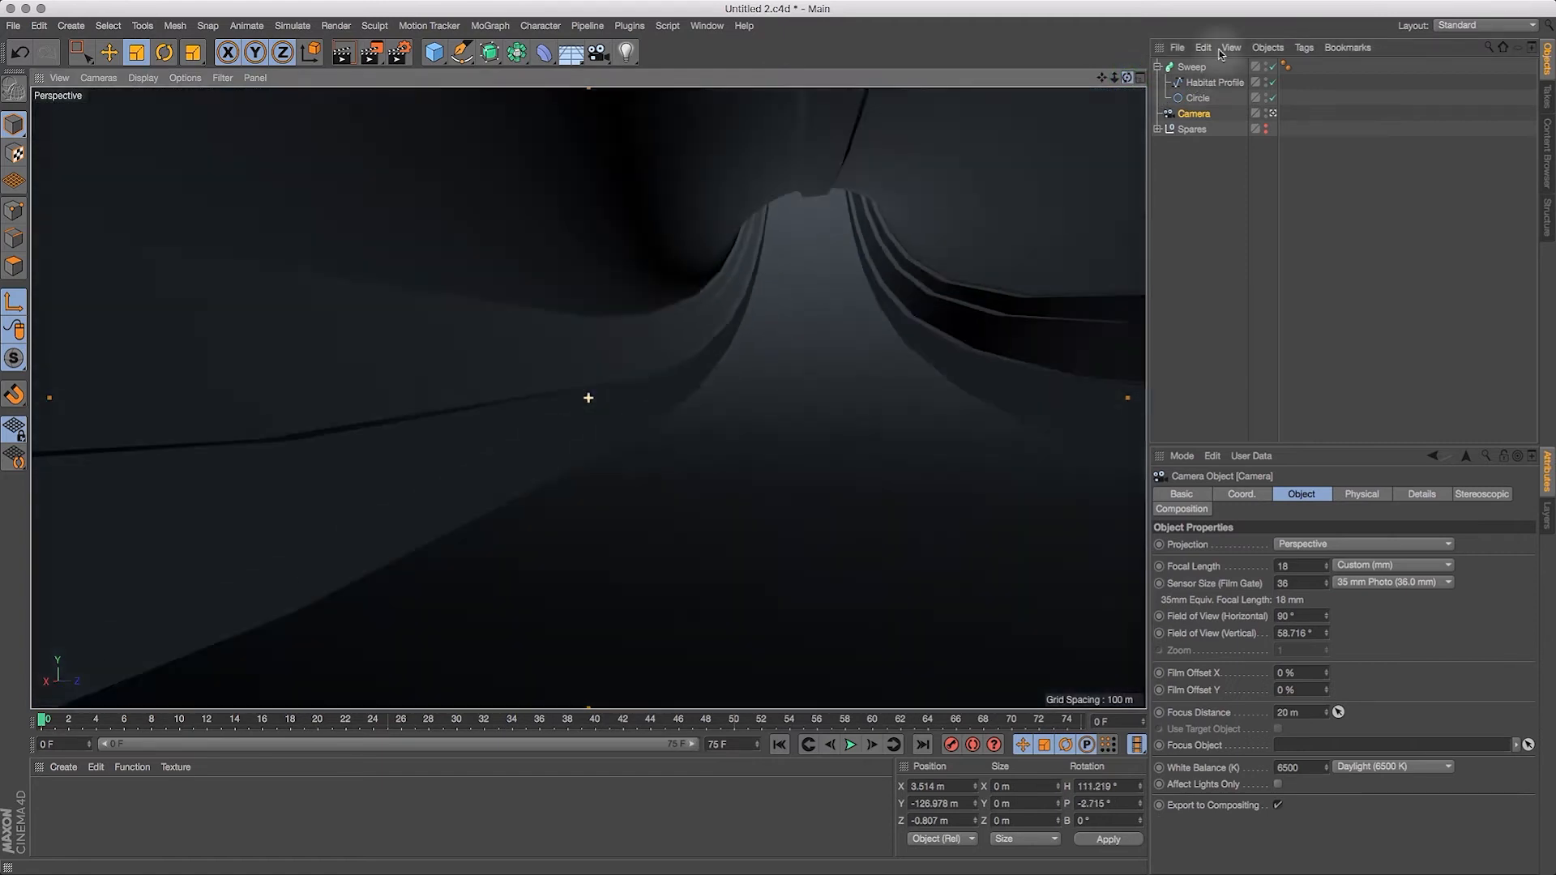
{"action": "left_click_drag", "start_coordinate": [1220, 54], "coordinate": [1256, 45]}
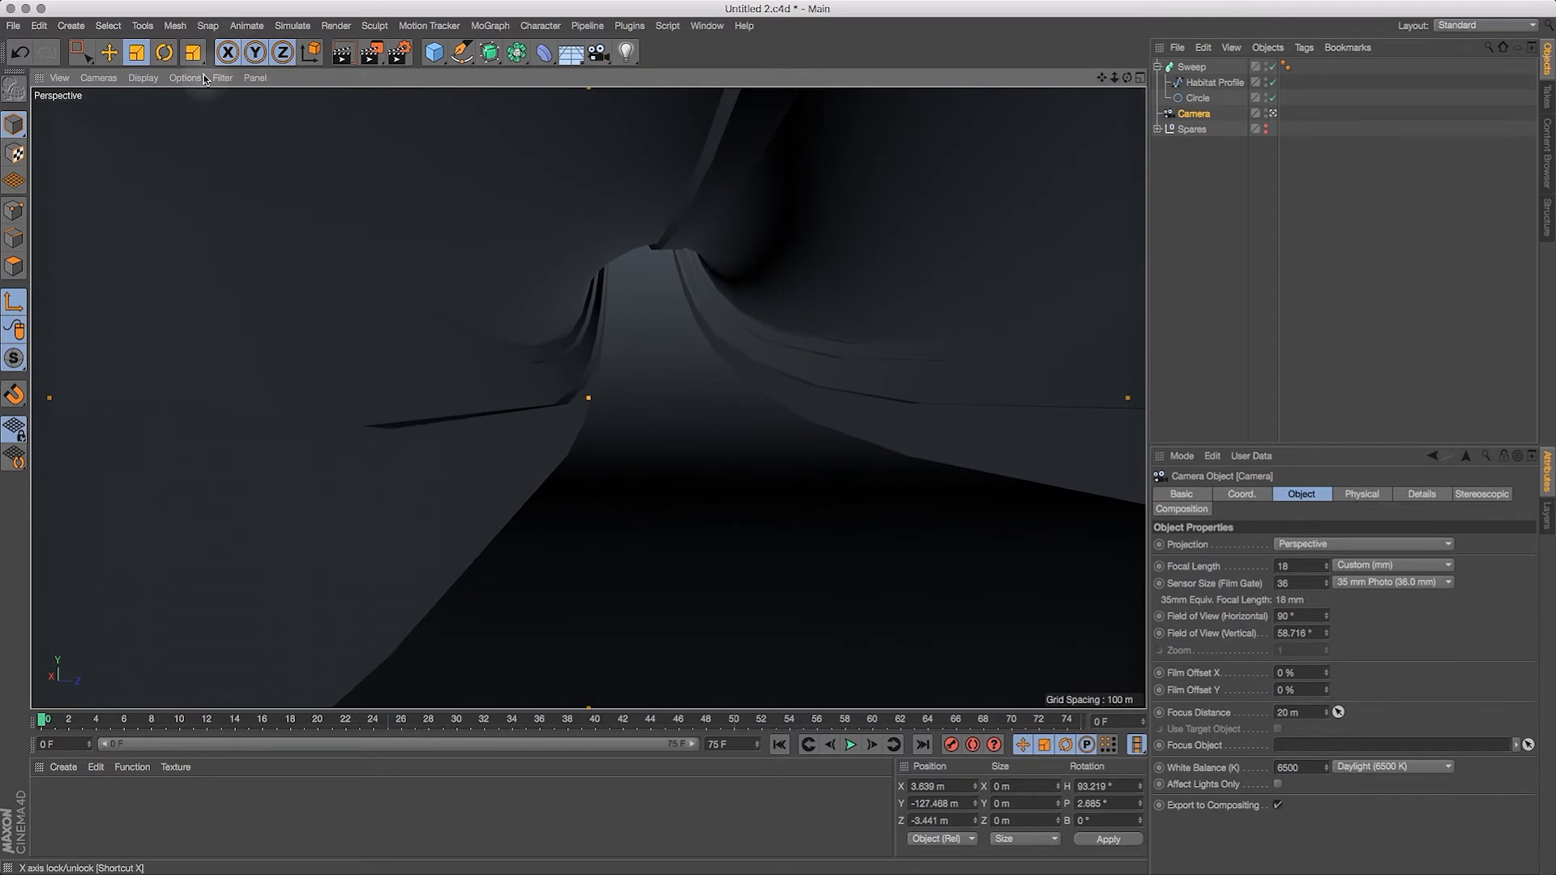
Step: Display the viewport with Quick Shading (Lines) and set the Circle's adaptive intermediate point angle to 0°
{"action": "left_click", "coordinate": [139, 77]}
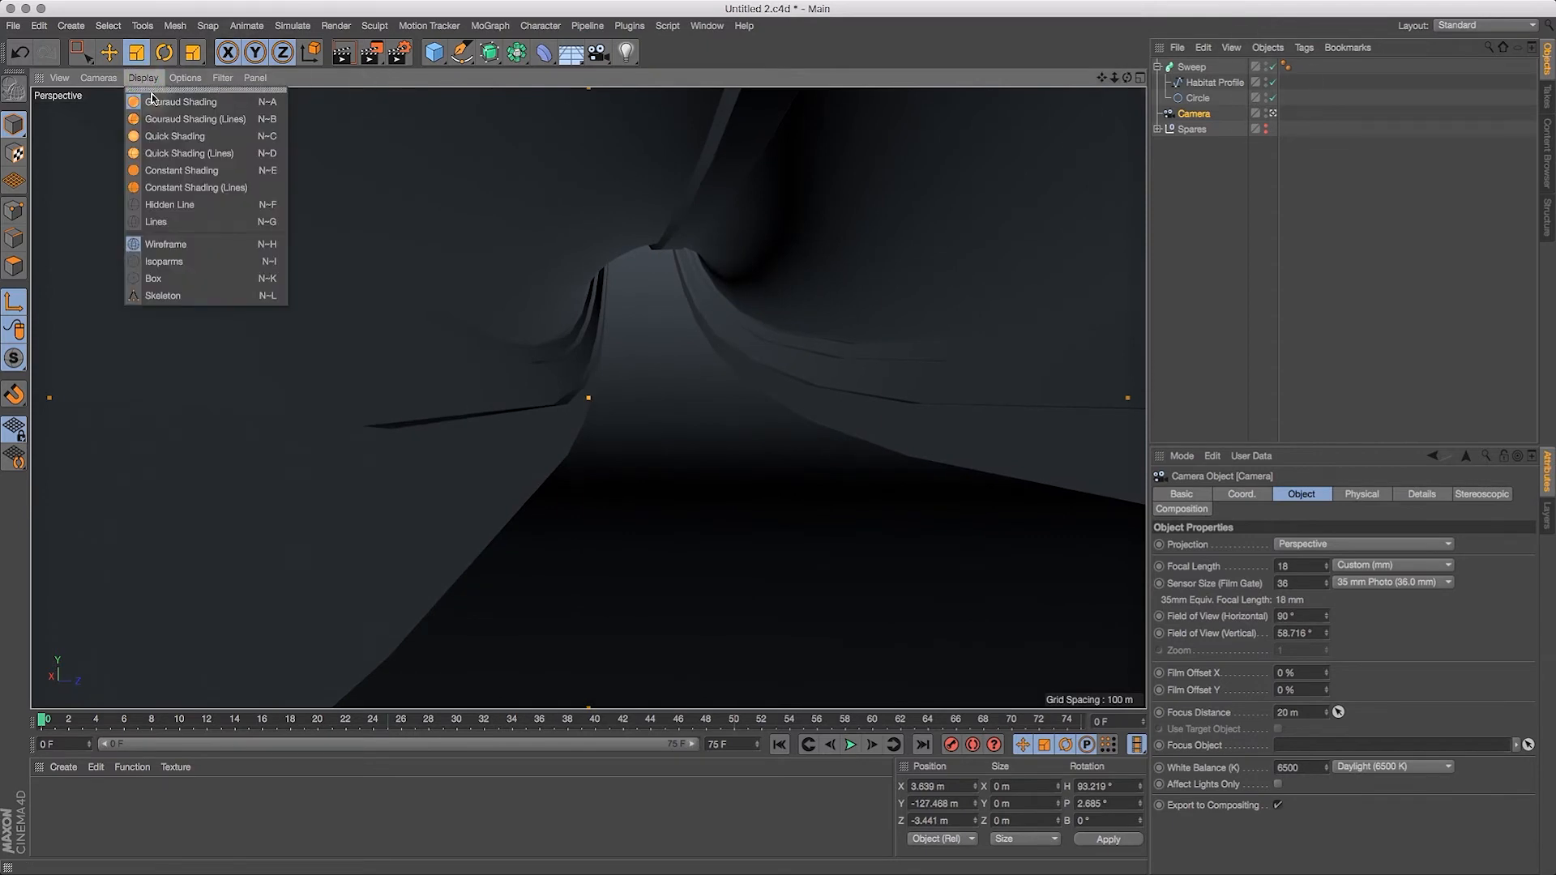
{"action": "left_click", "coordinate": [172, 153]}
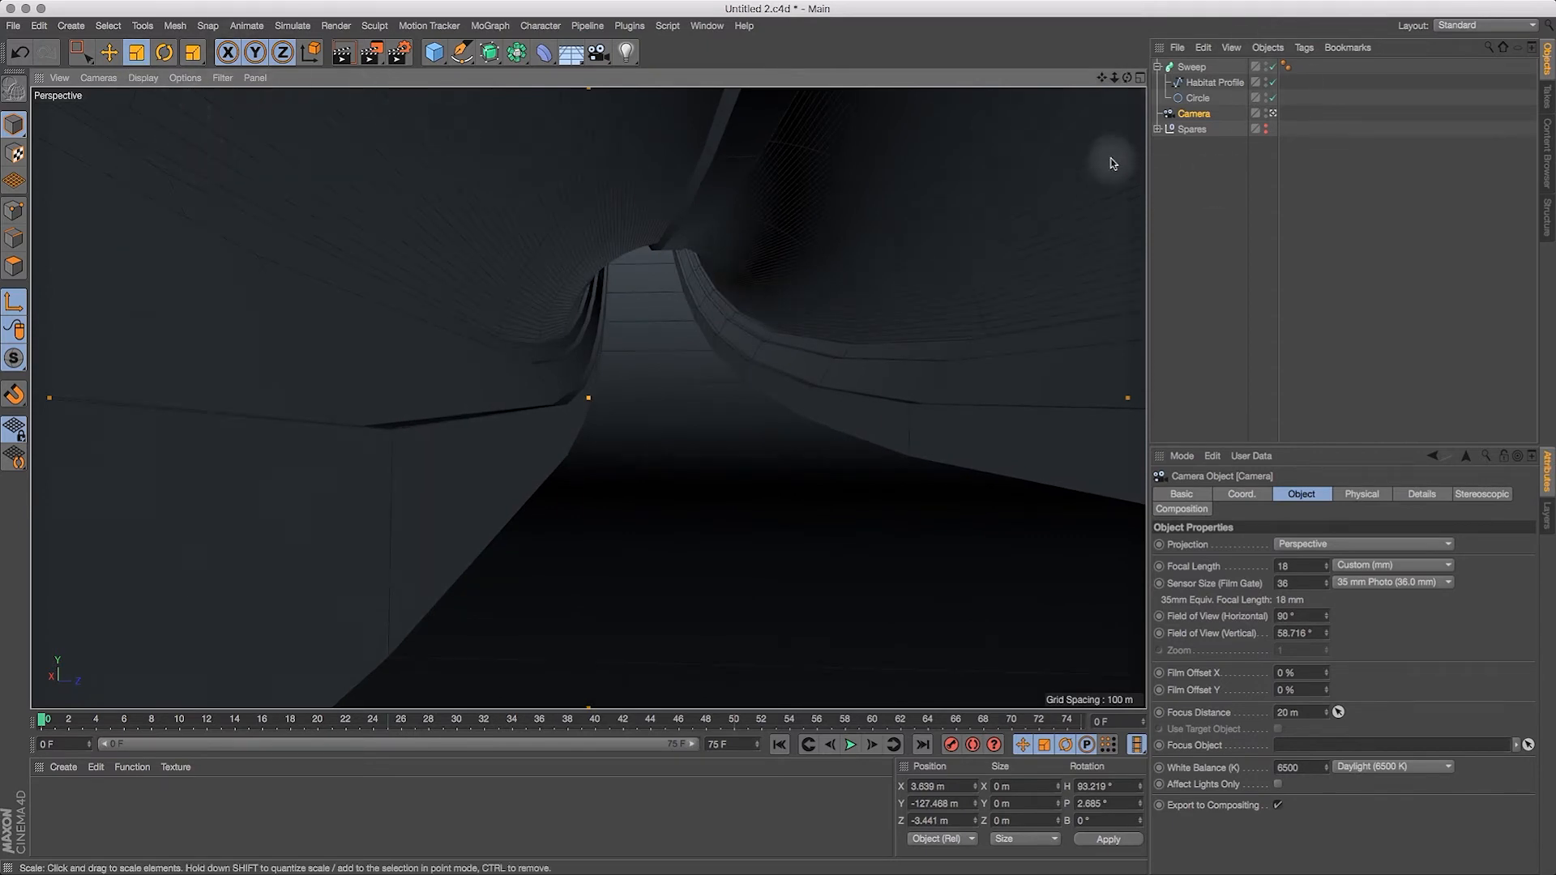
{"action": "left_click", "coordinate": [1199, 98]}
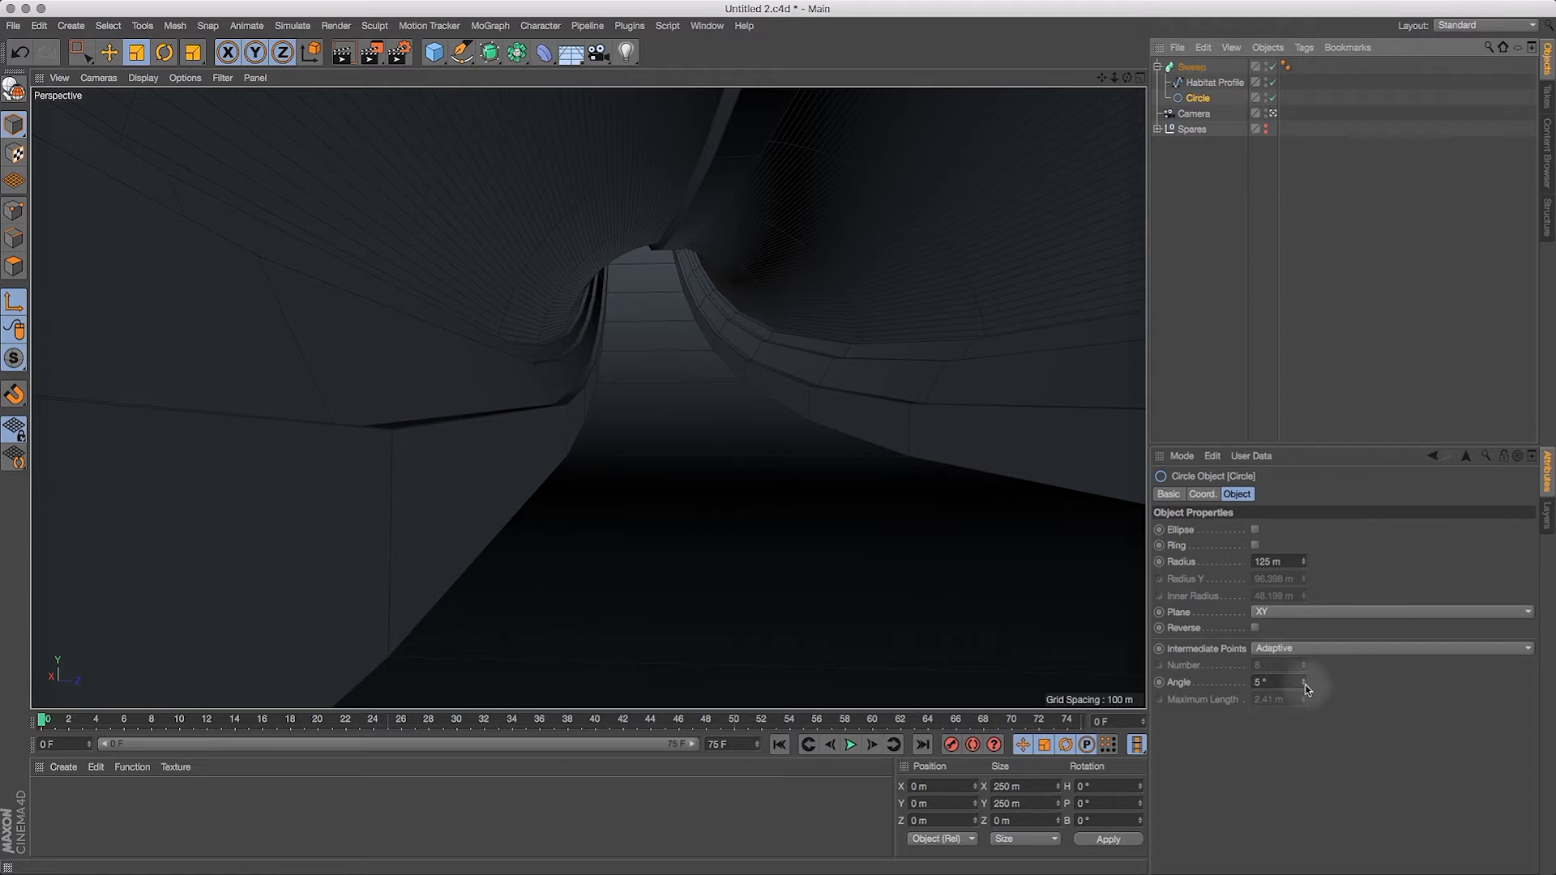
{"action": "left_click_drag", "start_coordinate": [1305, 683], "coordinate": [1307, 700]}
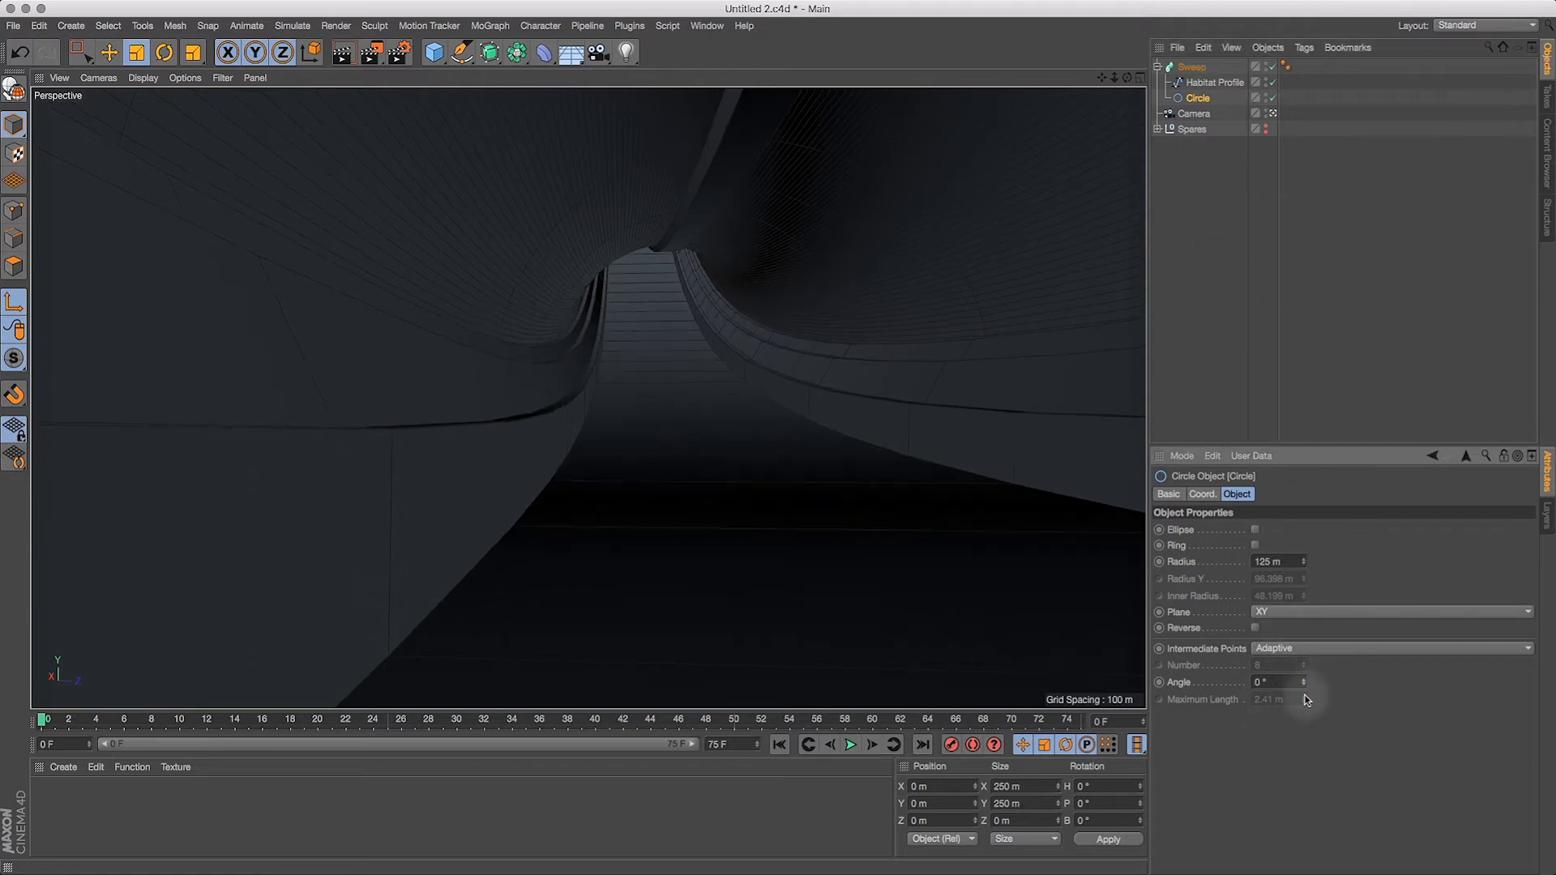
Step: Try Natural intermediate points on the Circle and raise their number to about 196
{"action": "left_click", "coordinate": [1300, 652]}
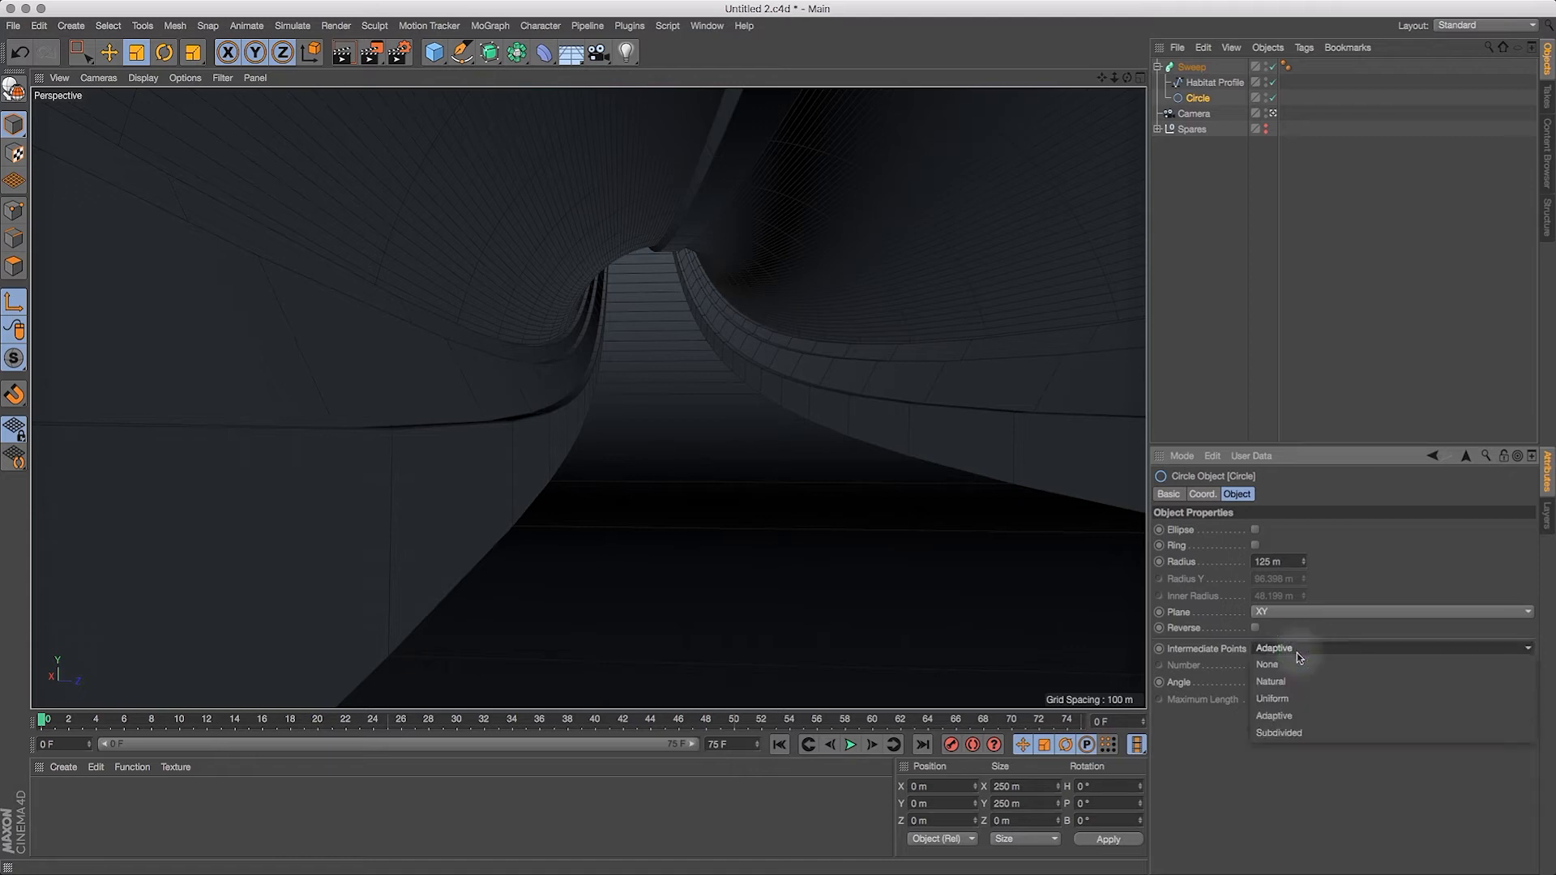
{"action": "left_click", "coordinate": [1297, 682]}
{"action": "left_click_drag", "start_coordinate": [1304, 672], "coordinate": [1302, 629]}
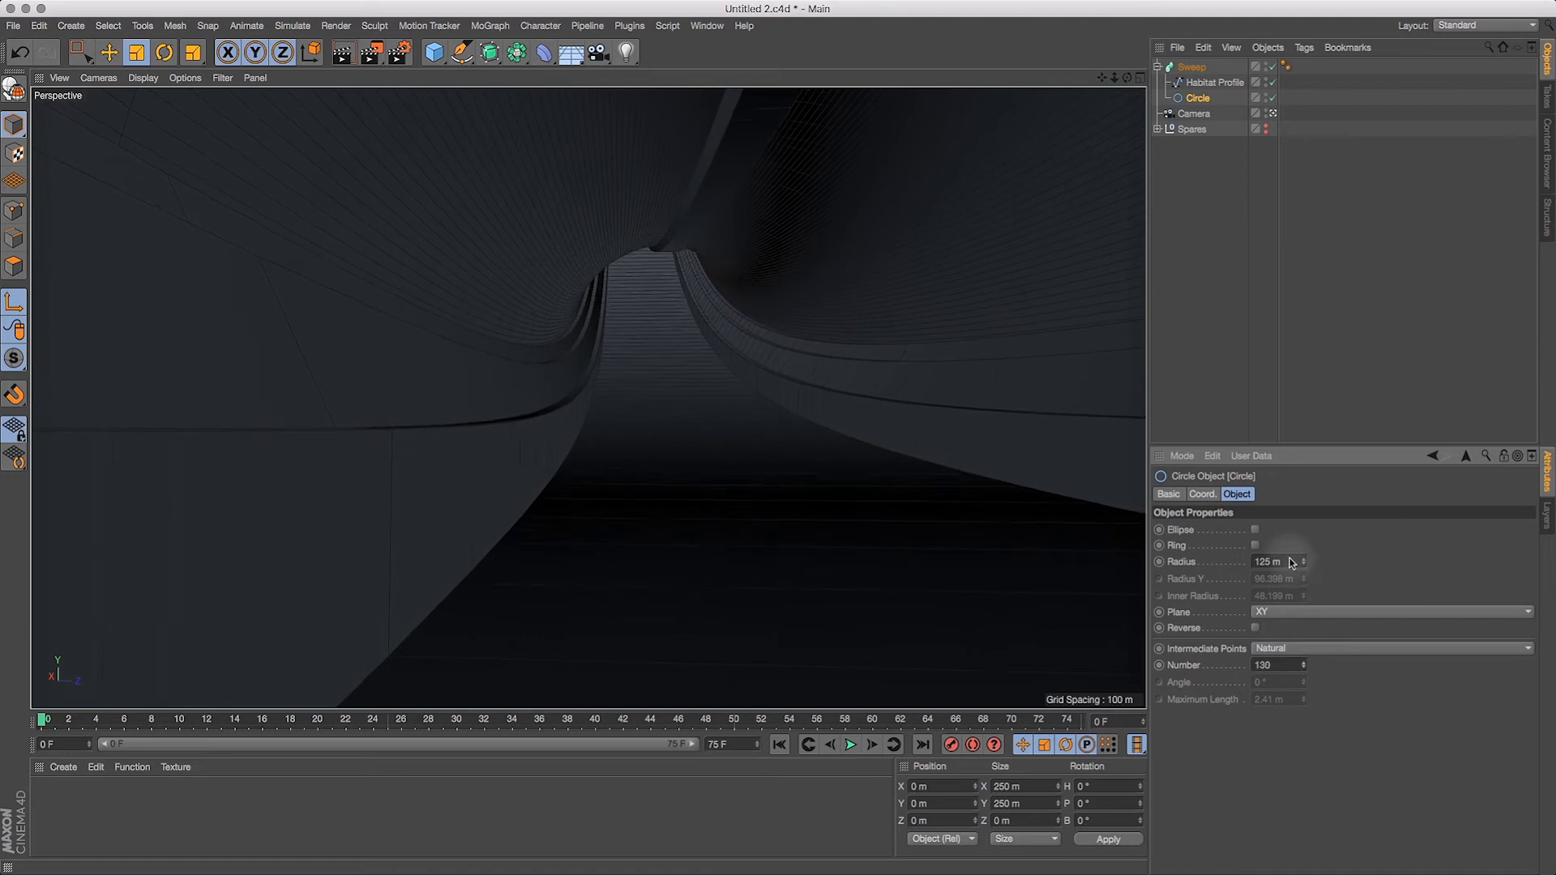
{"action": "left_click_drag", "start_coordinate": [1285, 537], "coordinate": [1287, 548]}
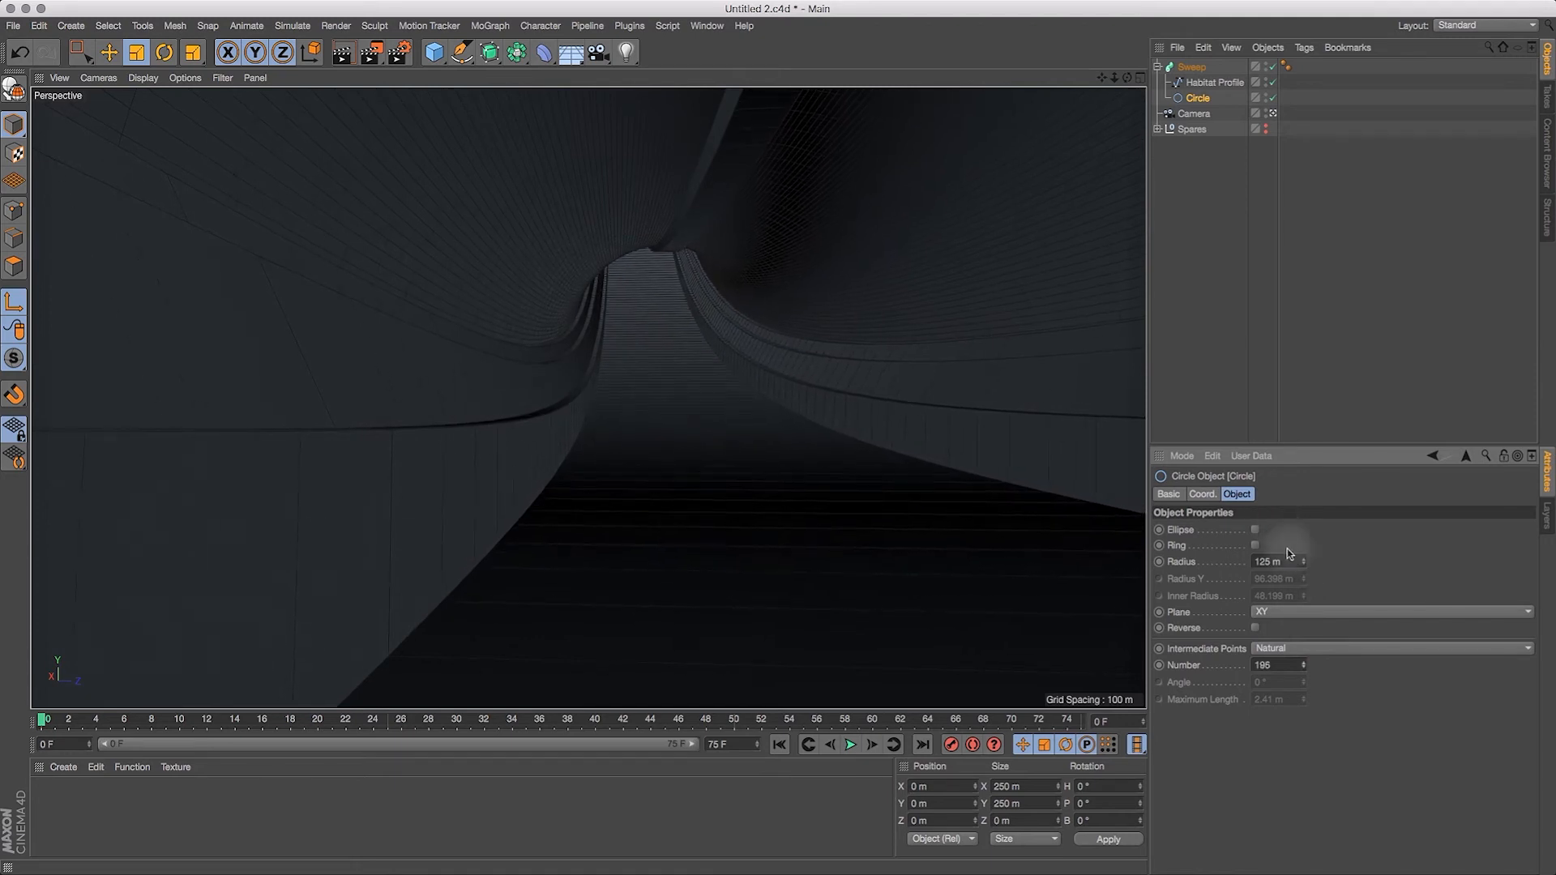
Step: Change the Circle's intermediate points to Uniform and raise their number to 452
{"action": "left_click", "coordinate": [1295, 647]}
{"action": "left_click", "coordinate": [1292, 699]}
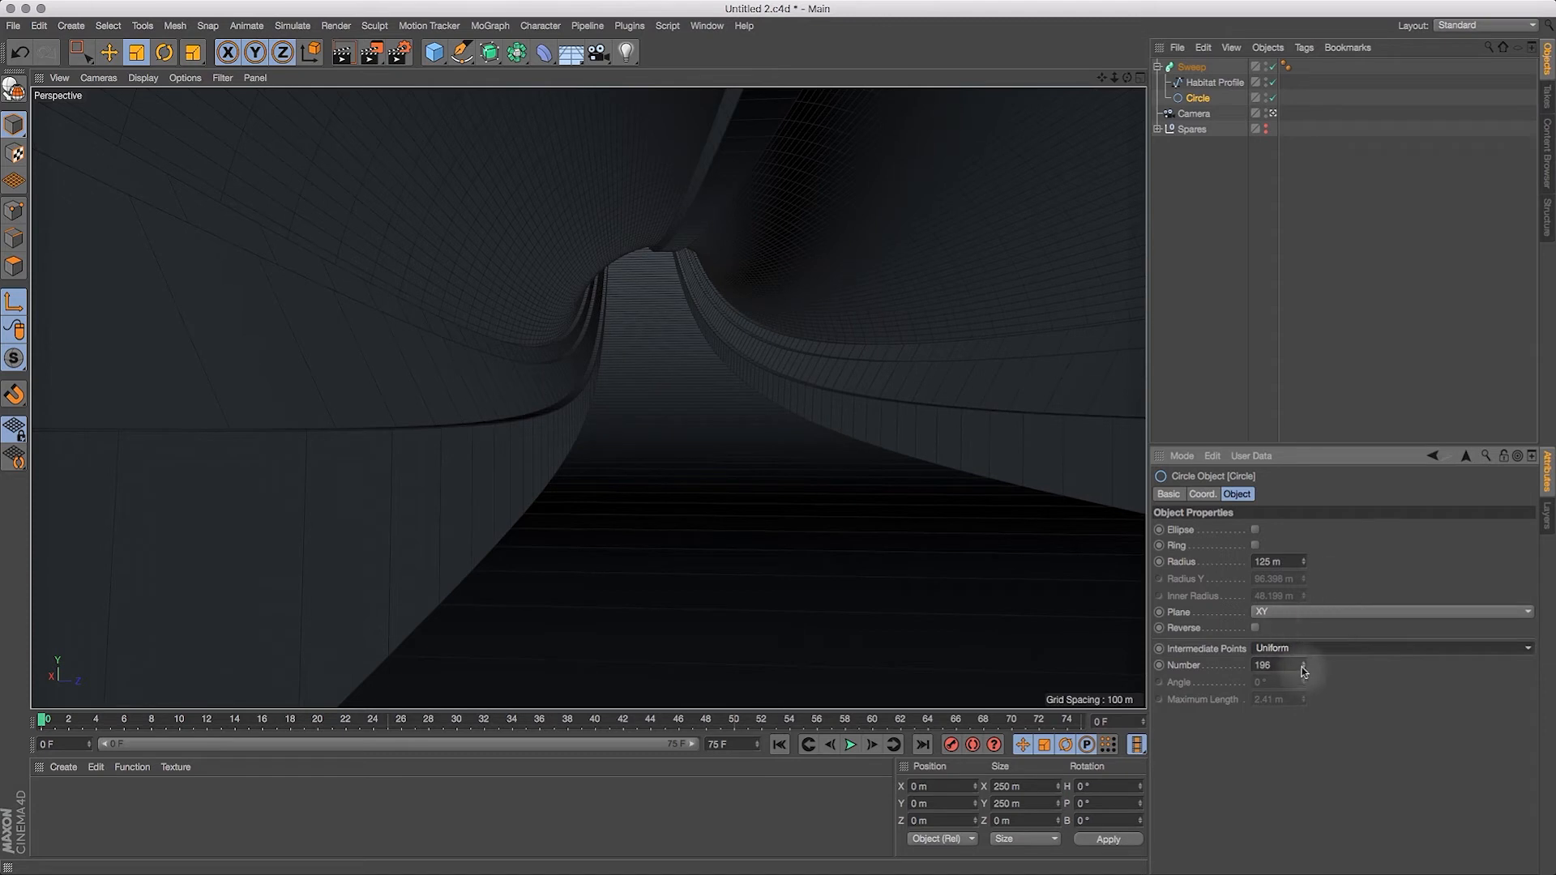
{"action": "left_click_drag", "start_coordinate": [1304, 665], "coordinate": [1321, 538]}
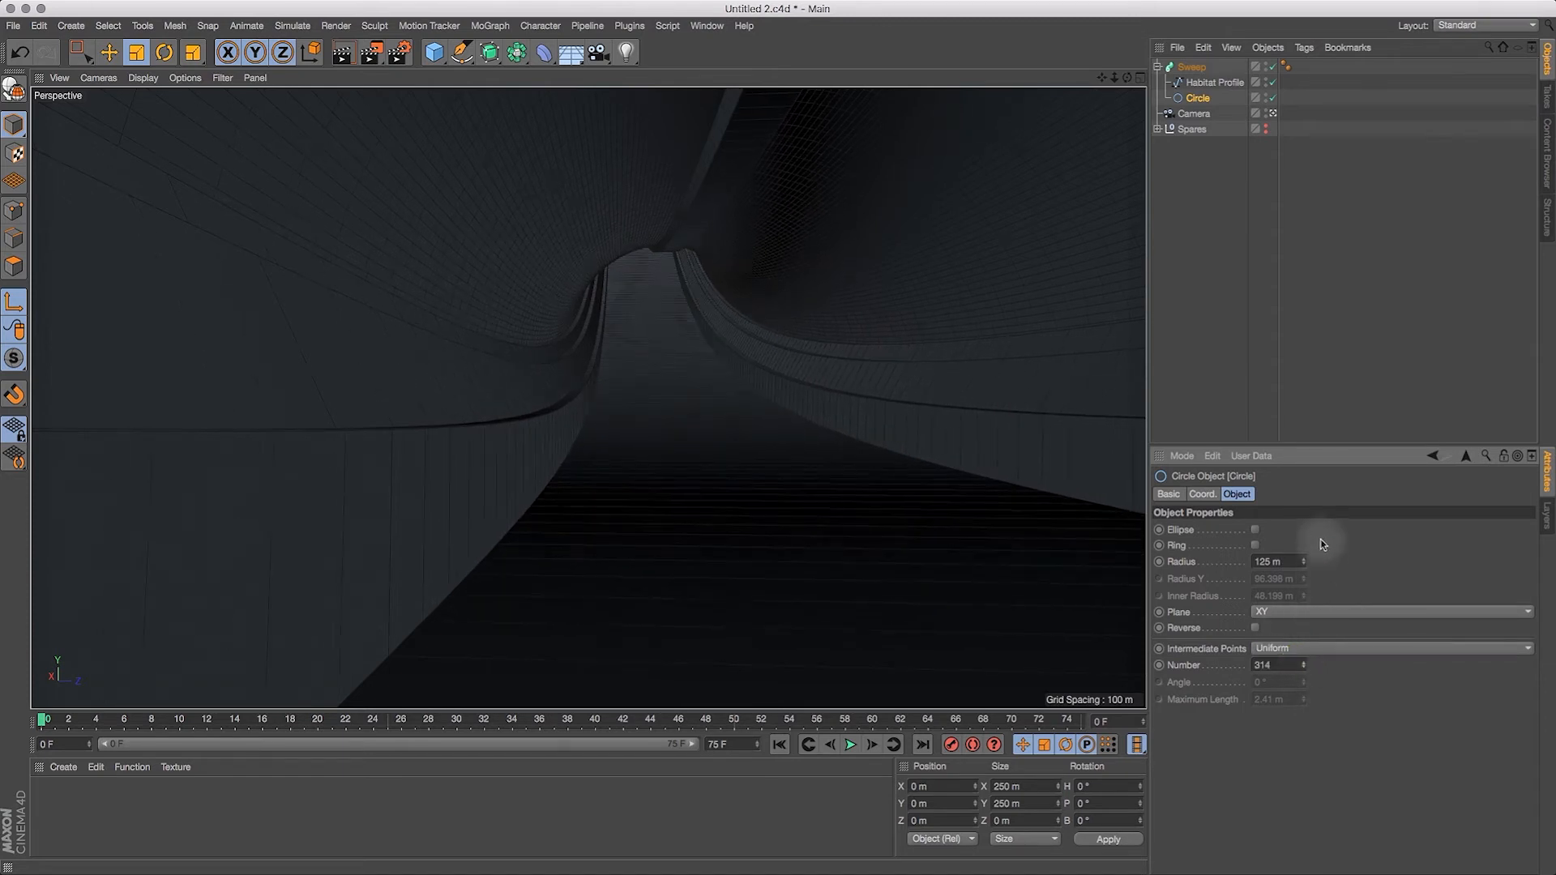
{"action": "left_click_drag", "start_coordinate": [1331, 468], "coordinate": [1330, 469]}
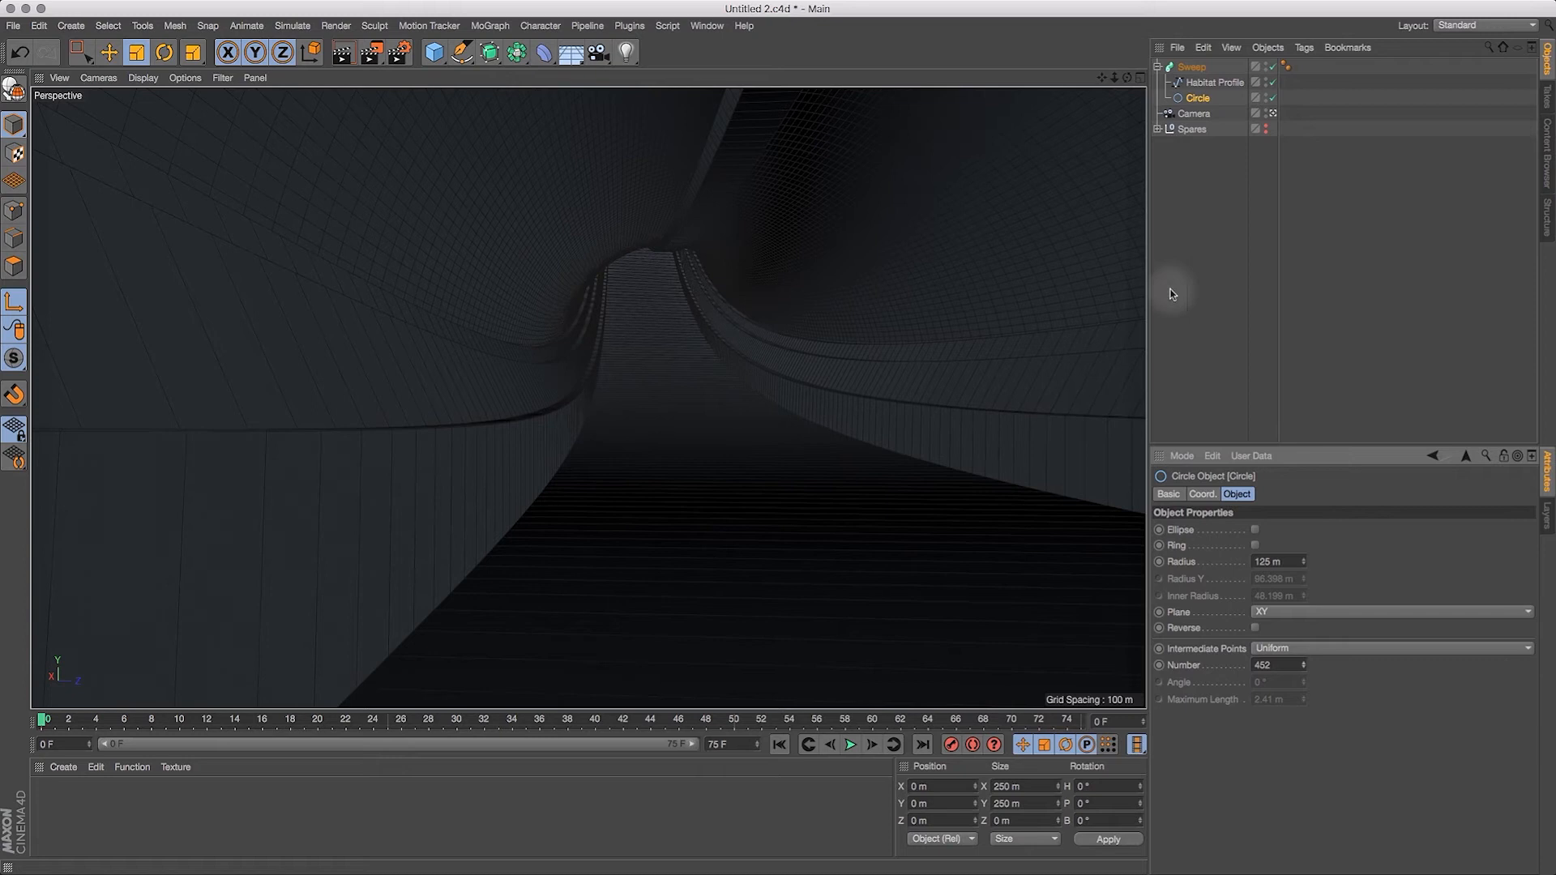
Step: Turn on X-Ray for the Sweep object
{"action": "left_click", "coordinate": [1192, 67]}
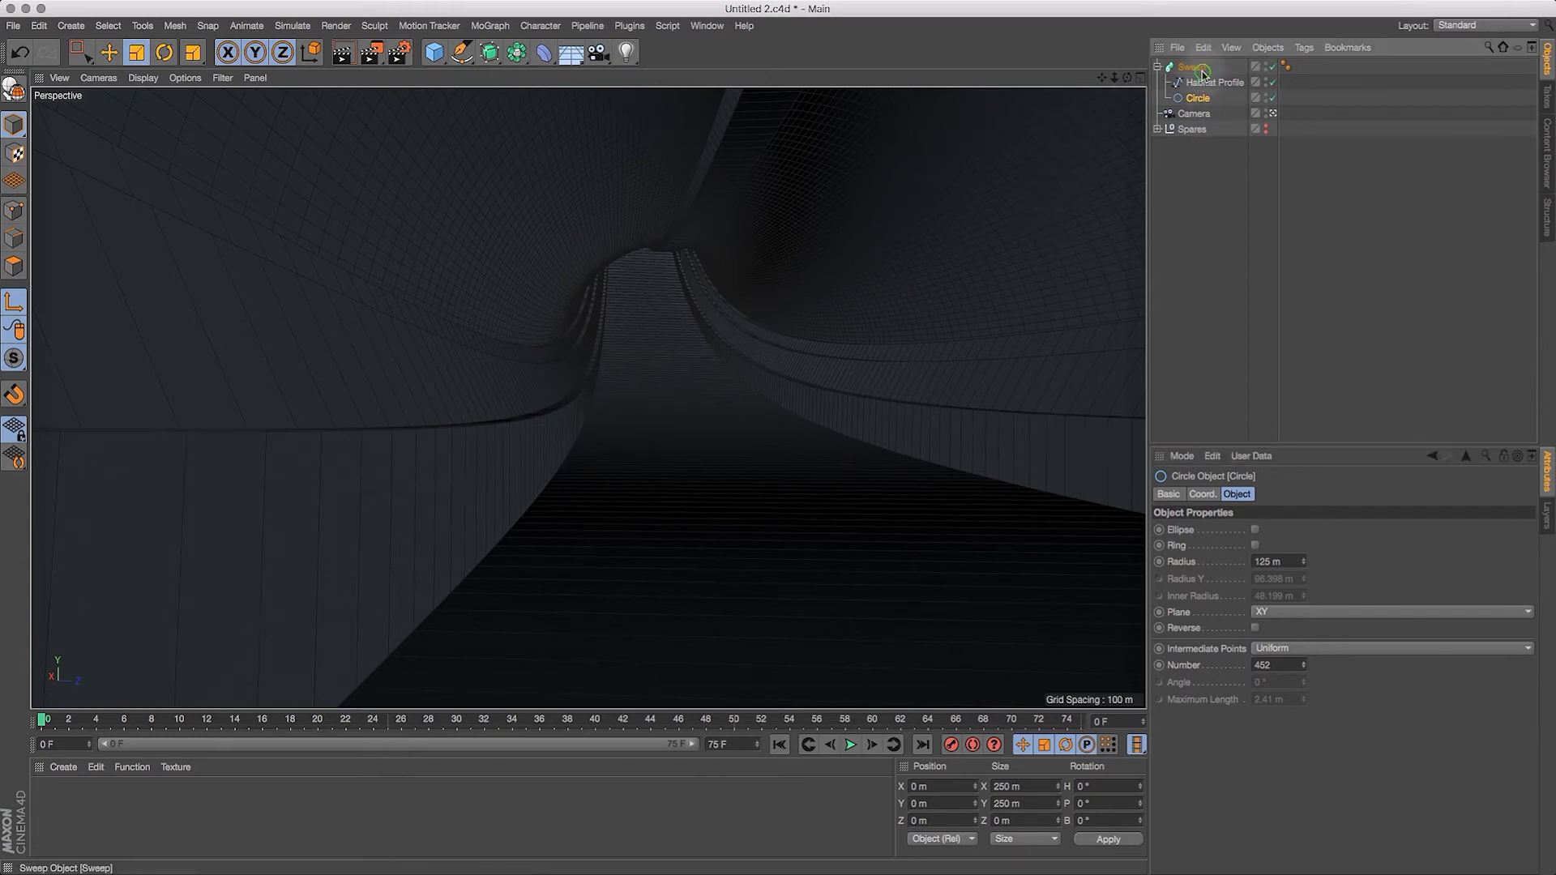
{"action": "left_click", "coordinate": [1168, 494]}
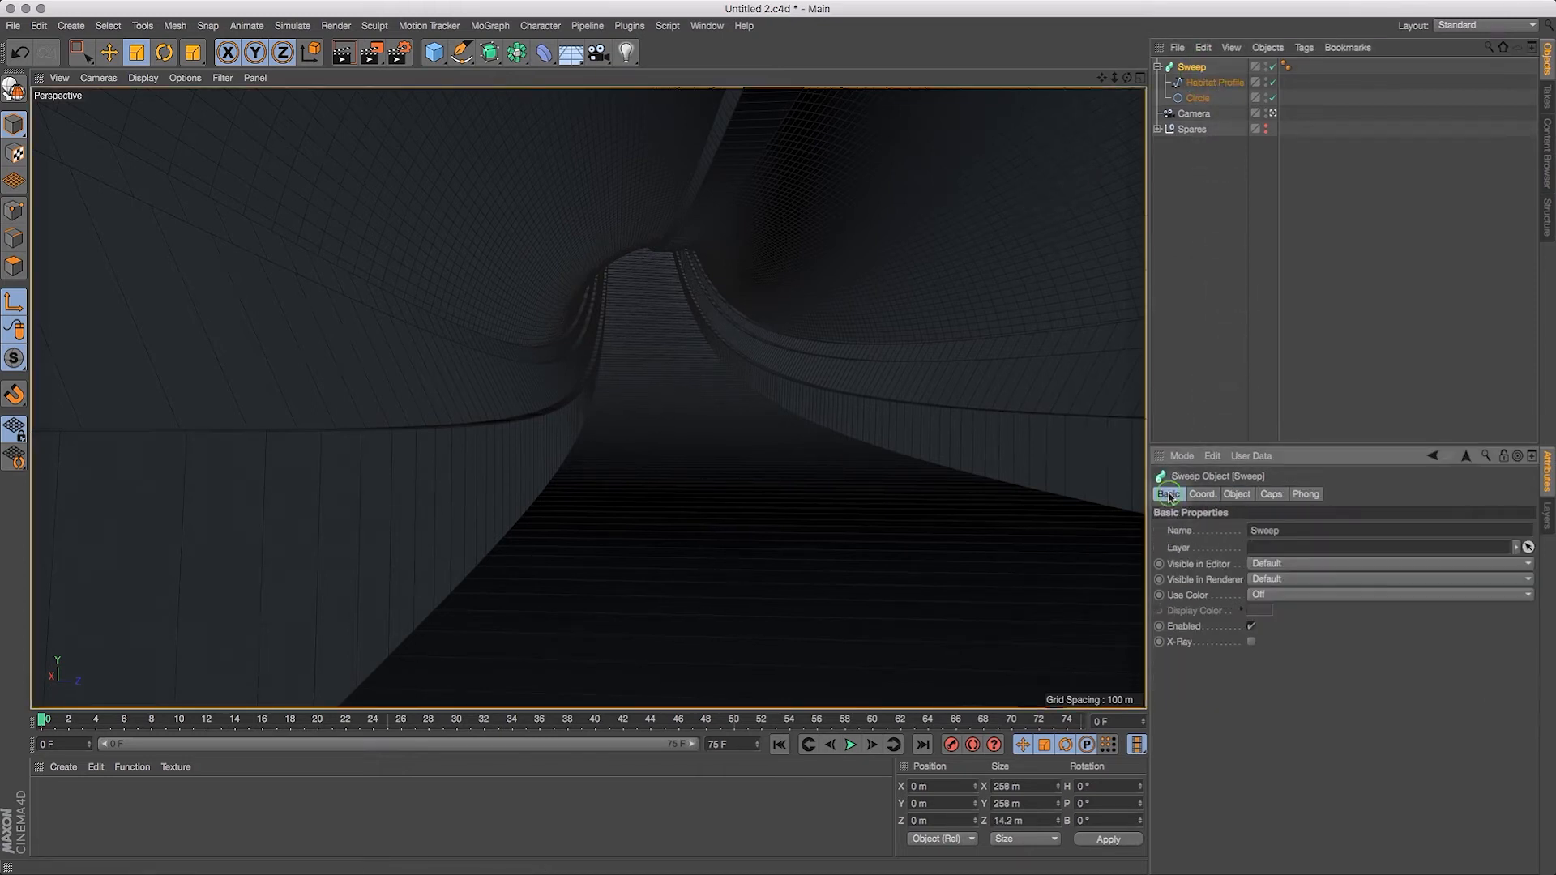
{"action": "left_click", "coordinate": [1252, 642]}
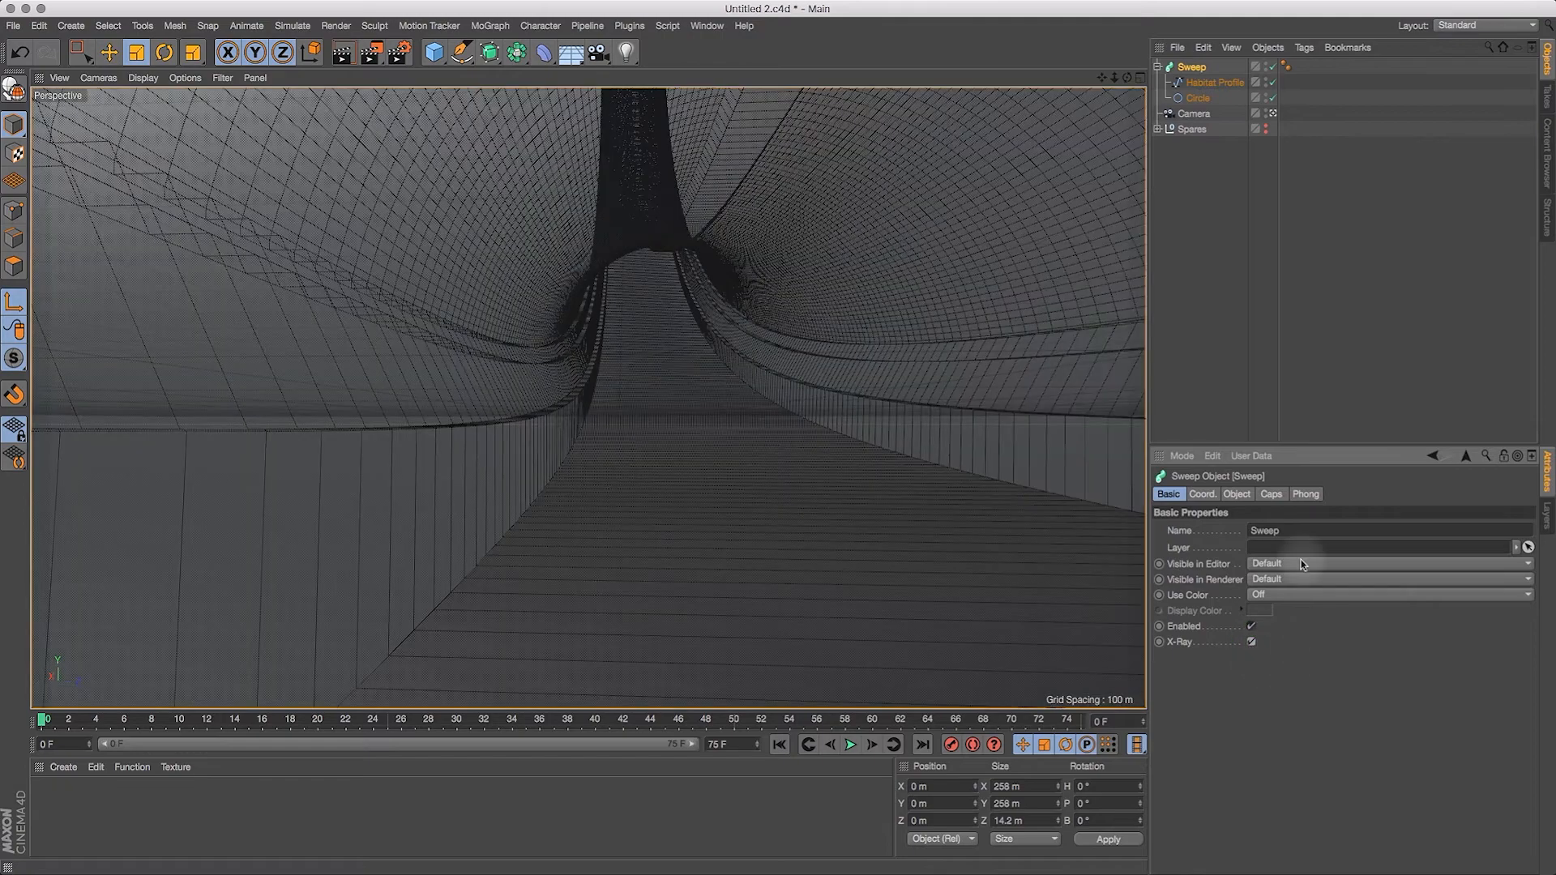
Step: Examine the see-through tunnel's floor, walls and side ledges from inside through the Camera in a wider viewport
{"action": "left_click_drag", "start_coordinate": [1115, 78], "coordinate": [1228, 165]}
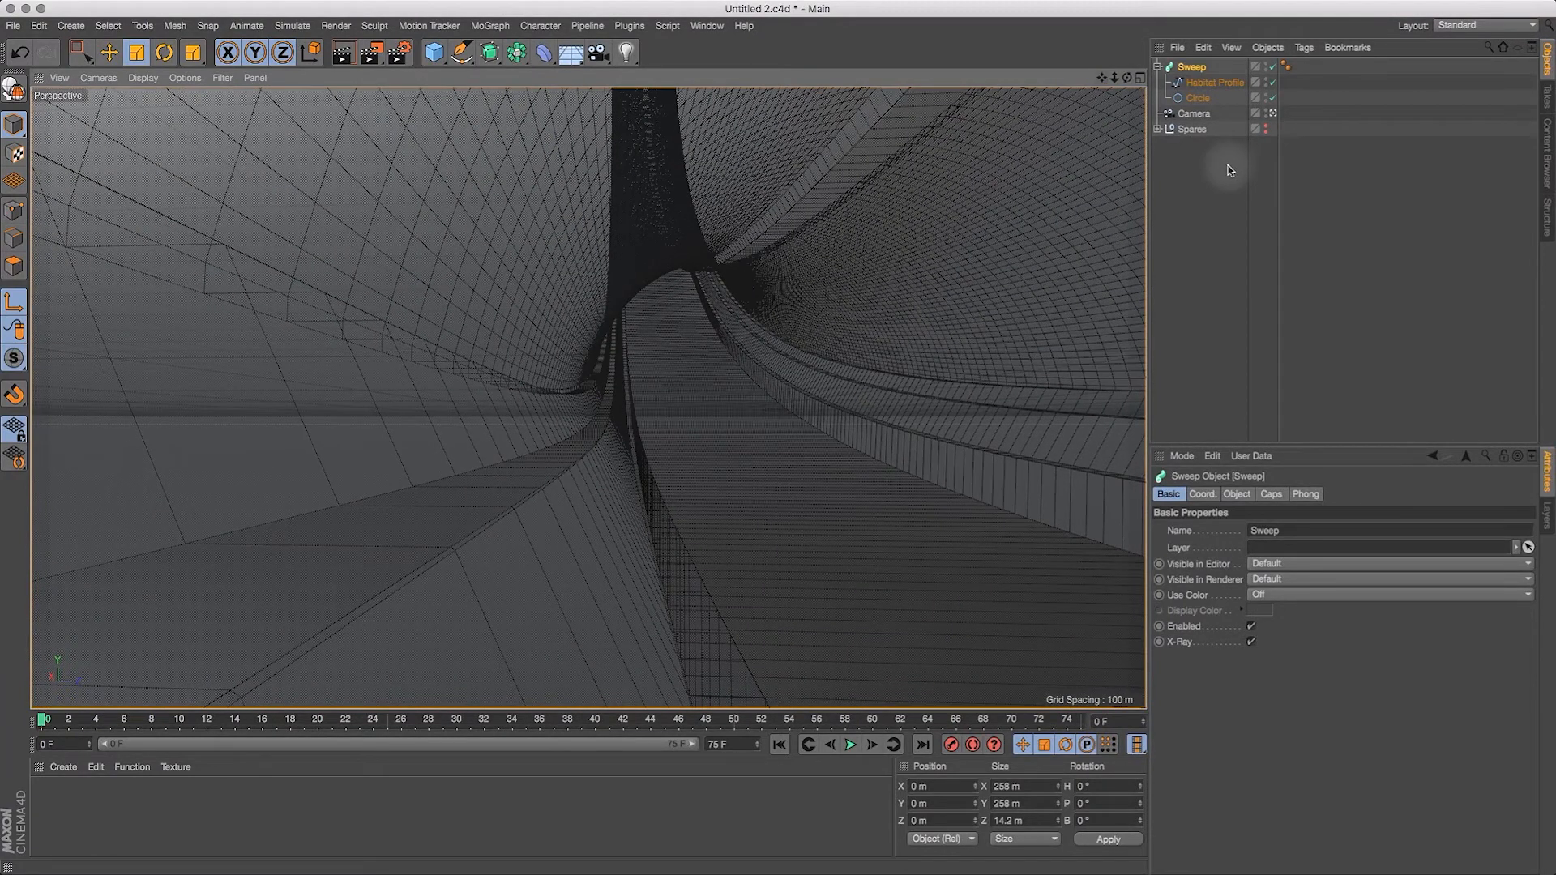
{"action": "left_click_drag", "start_coordinate": [1126, 80], "coordinate": [1213, 122]}
{"action": "left_click", "coordinate": [1194, 113]}
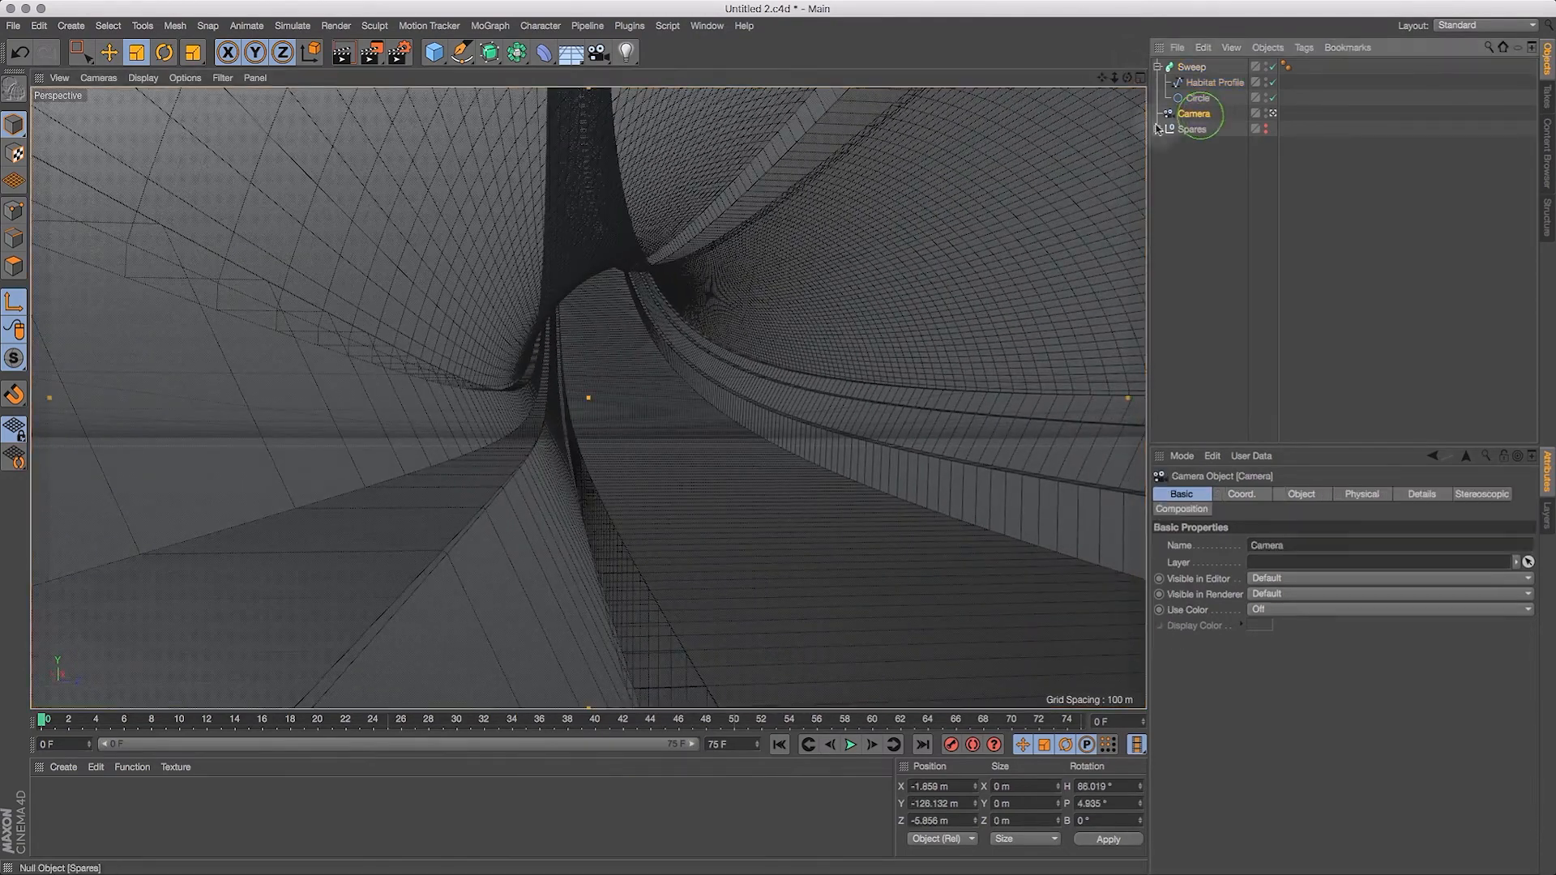
{"action": "mouse_move", "coordinate": [1127, 77]}
{"action": "left_mouse_down"}
{"action": "mouse_move", "coordinate": [1091, 57]}
{"action": "mouse_move", "coordinate": [1102, 82]}
{"action": "left_mouse_up"}
{"action": "left_click_drag", "start_coordinate": [1151, 249], "coordinate": [1354, 232]}
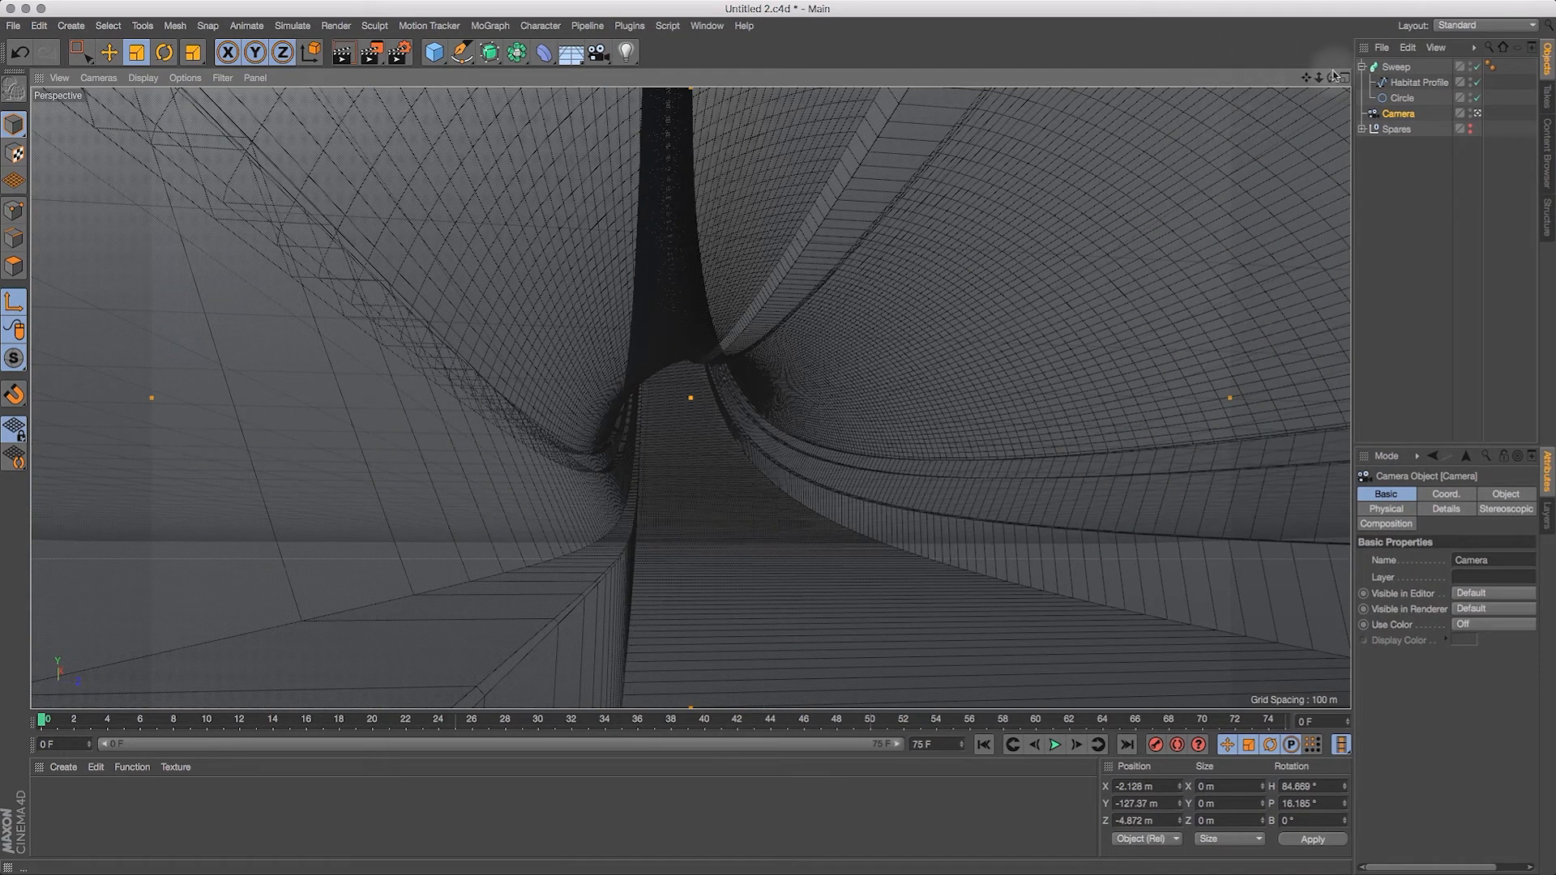
{"action": "left_click_drag", "start_coordinate": [1307, 78], "coordinate": [1291, 87]}
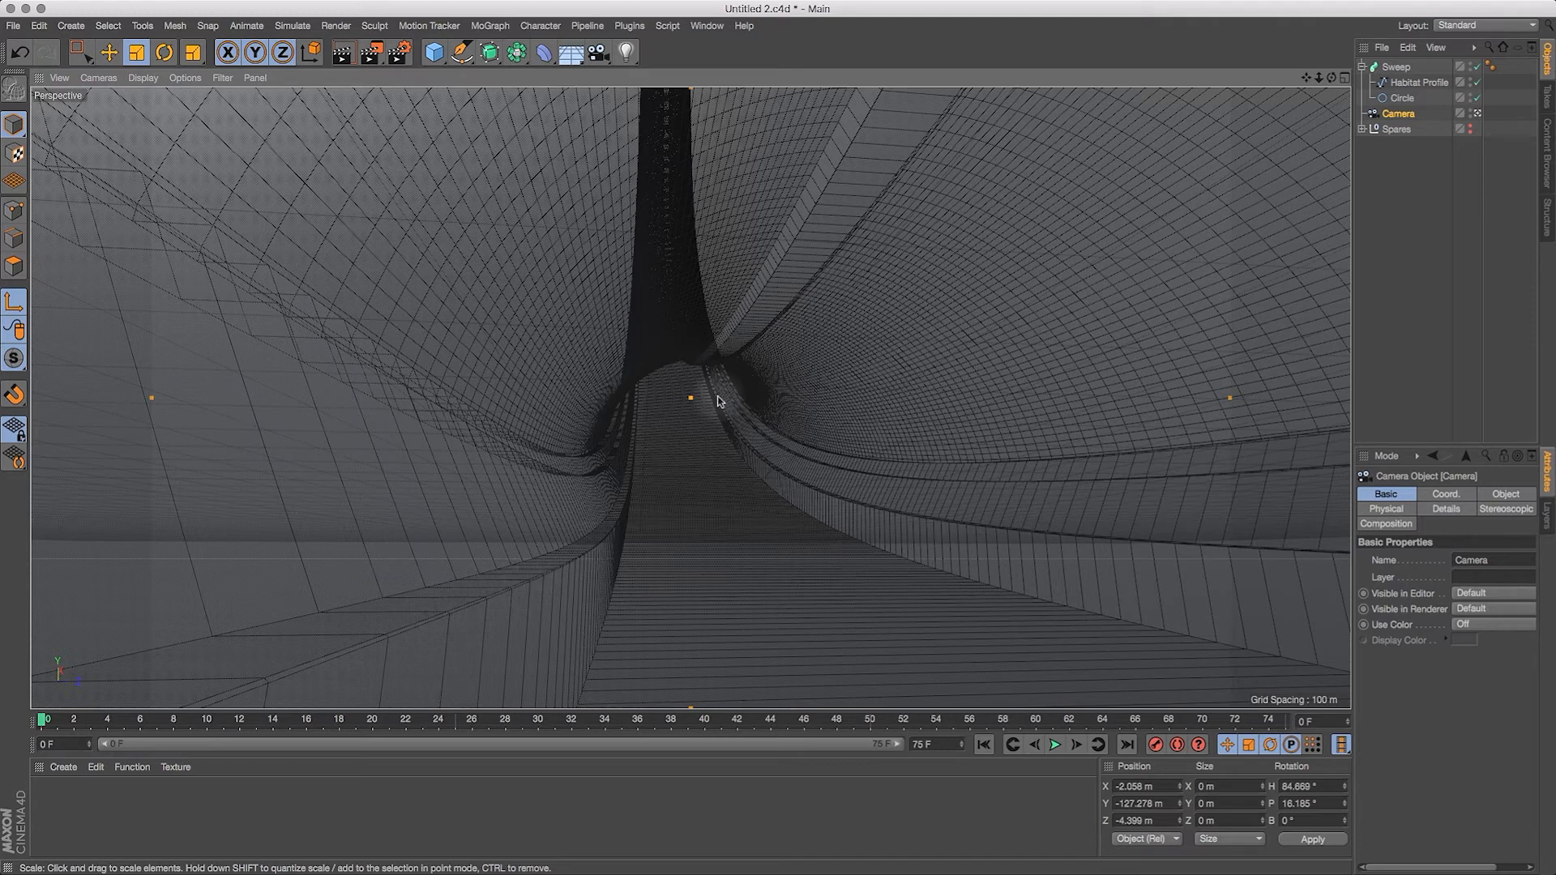
{"action": "left_click_drag", "start_coordinate": [1306, 80], "coordinate": [1307, 84]}
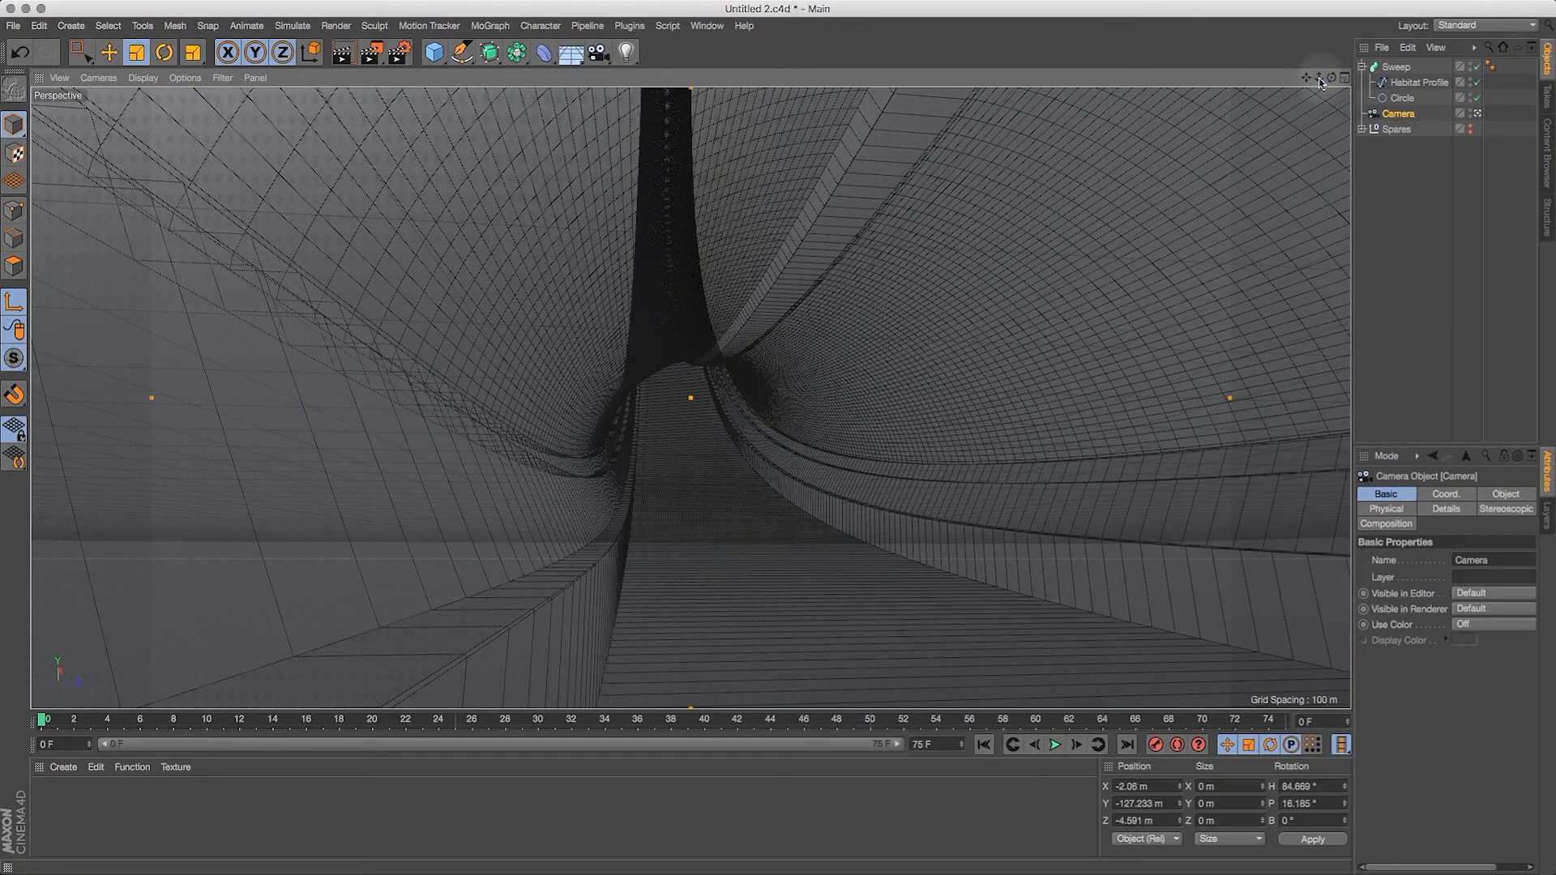
{"action": "mouse_move", "coordinate": [1333, 82]}
{"action": "left_mouse_down"}
{"action": "mouse_move", "coordinate": [1266, 99]}
{"action": "mouse_move", "coordinate": [1269, 123]}
{"action": "mouse_move", "coordinate": [1306, 78]}
{"action": "mouse_move", "coordinate": [1200, 101]}
{"action": "left_mouse_up"}
Step: Display the viewport shaded without mesh lines, trying Quick Shading first and Gouraud Shading second
{"action": "left_click", "coordinate": [142, 79]}
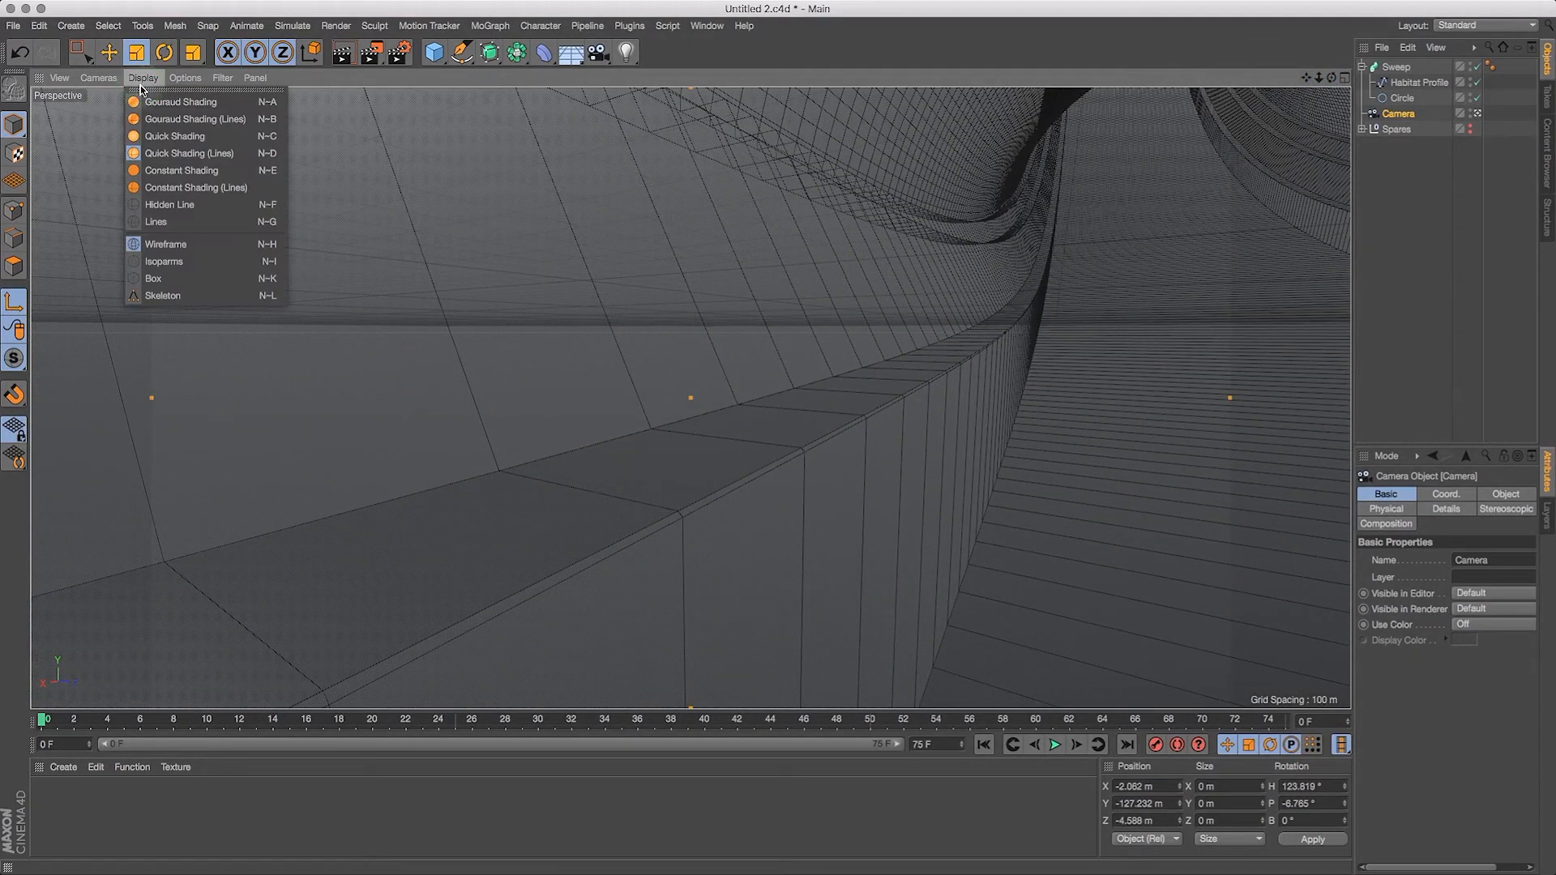
{"action": "left_click", "coordinate": [162, 136]}
{"action": "left_click", "coordinate": [144, 78]}
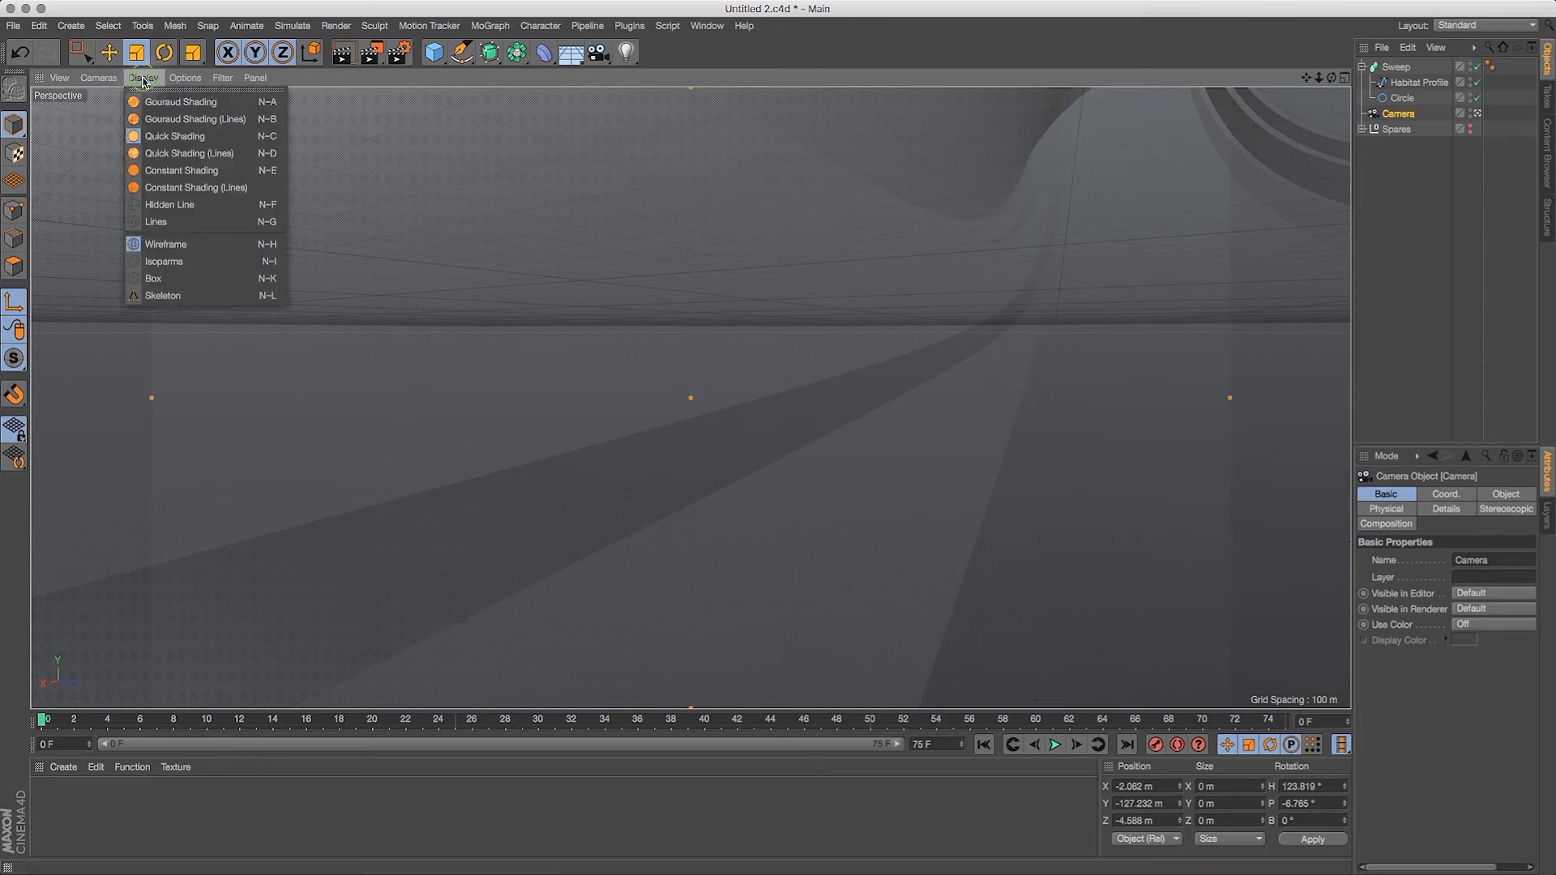
{"action": "left_click", "coordinate": [172, 101]}
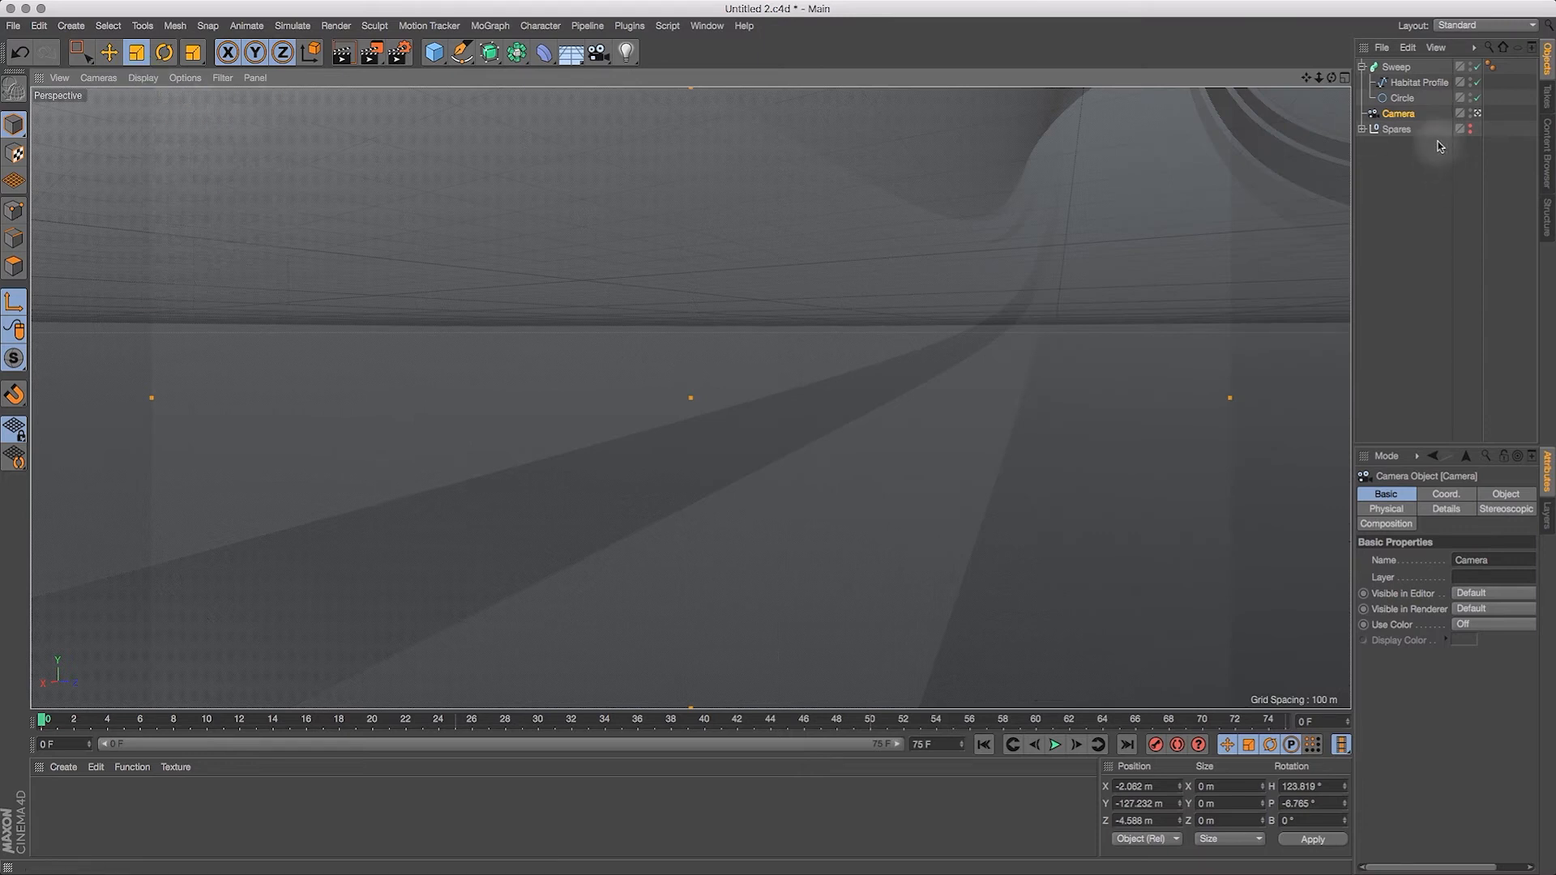
Step: Turn off X-Ray for the Sweep object and display the viewport with Quick Shading (Lines)
{"action": "left_click", "coordinate": [1396, 66]}
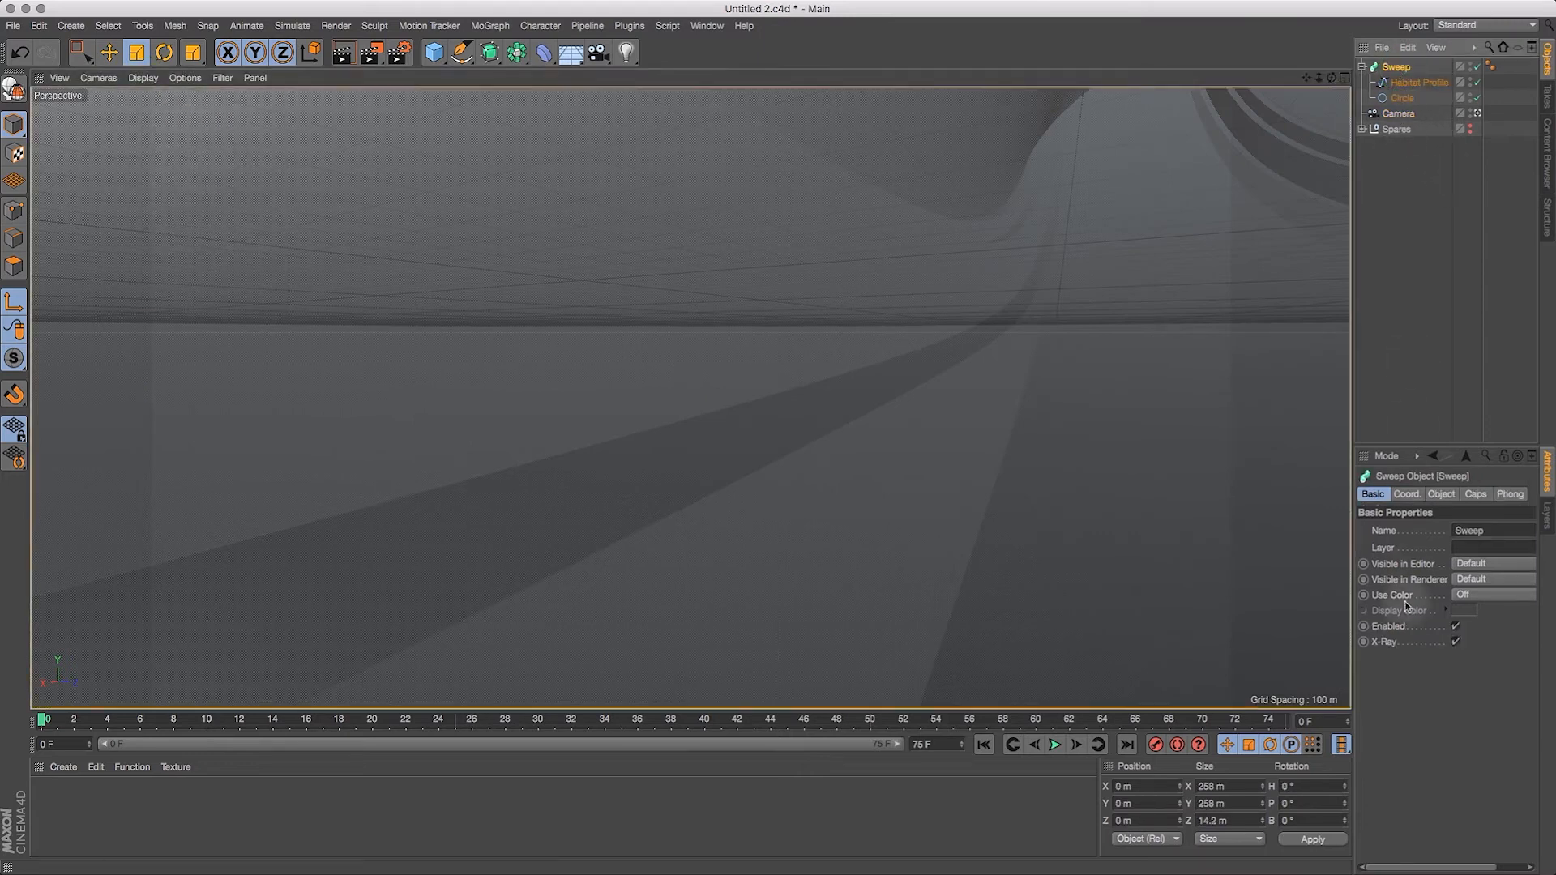
{"action": "left_click", "coordinate": [1456, 641]}
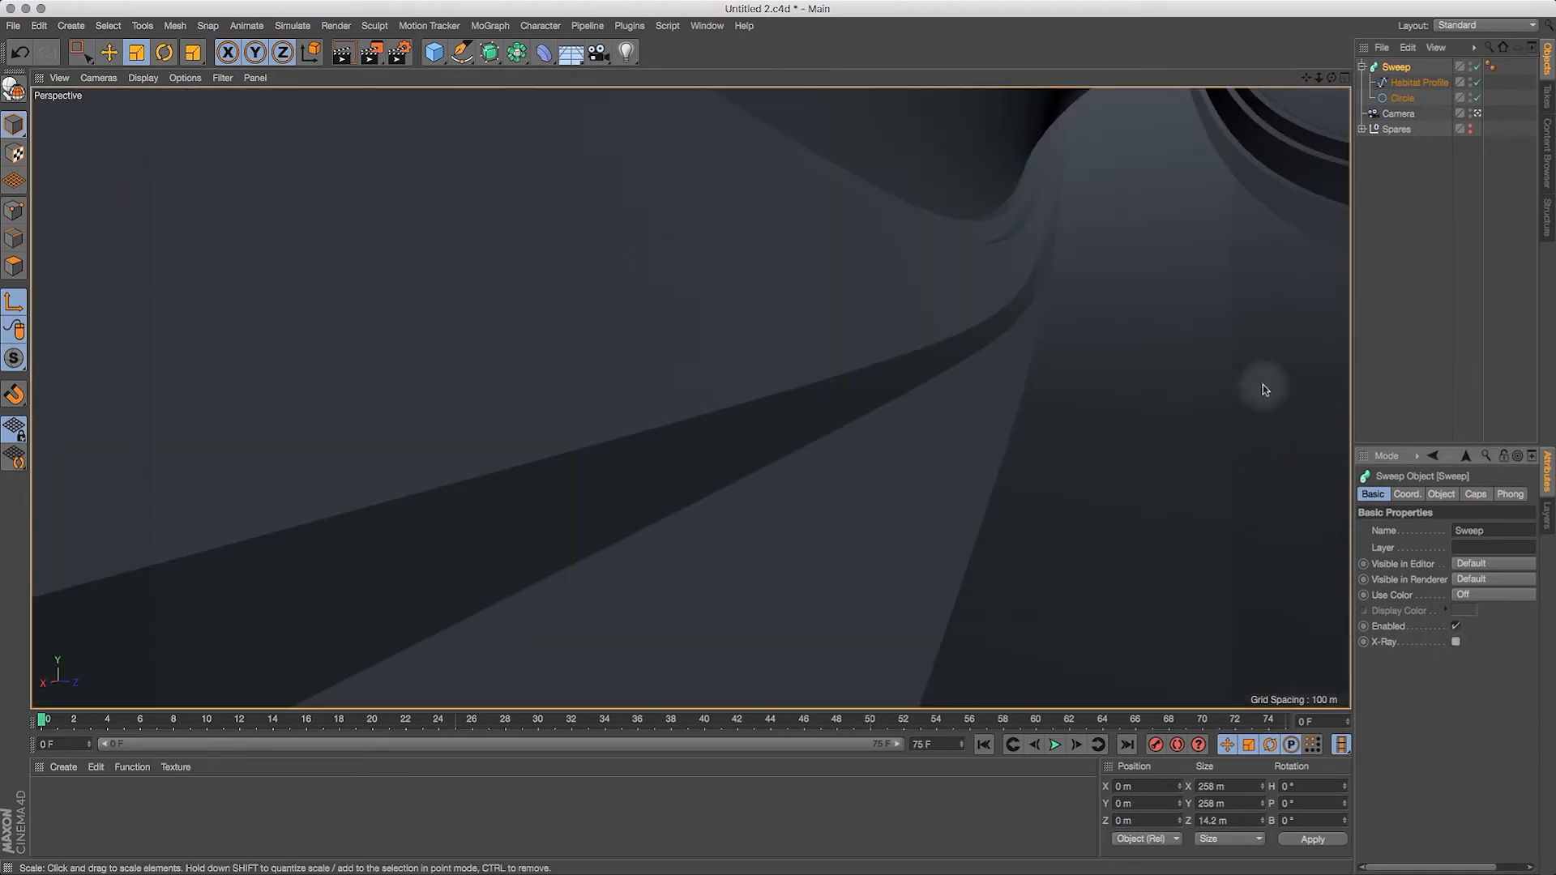
{"action": "left_click", "coordinate": [143, 78]}
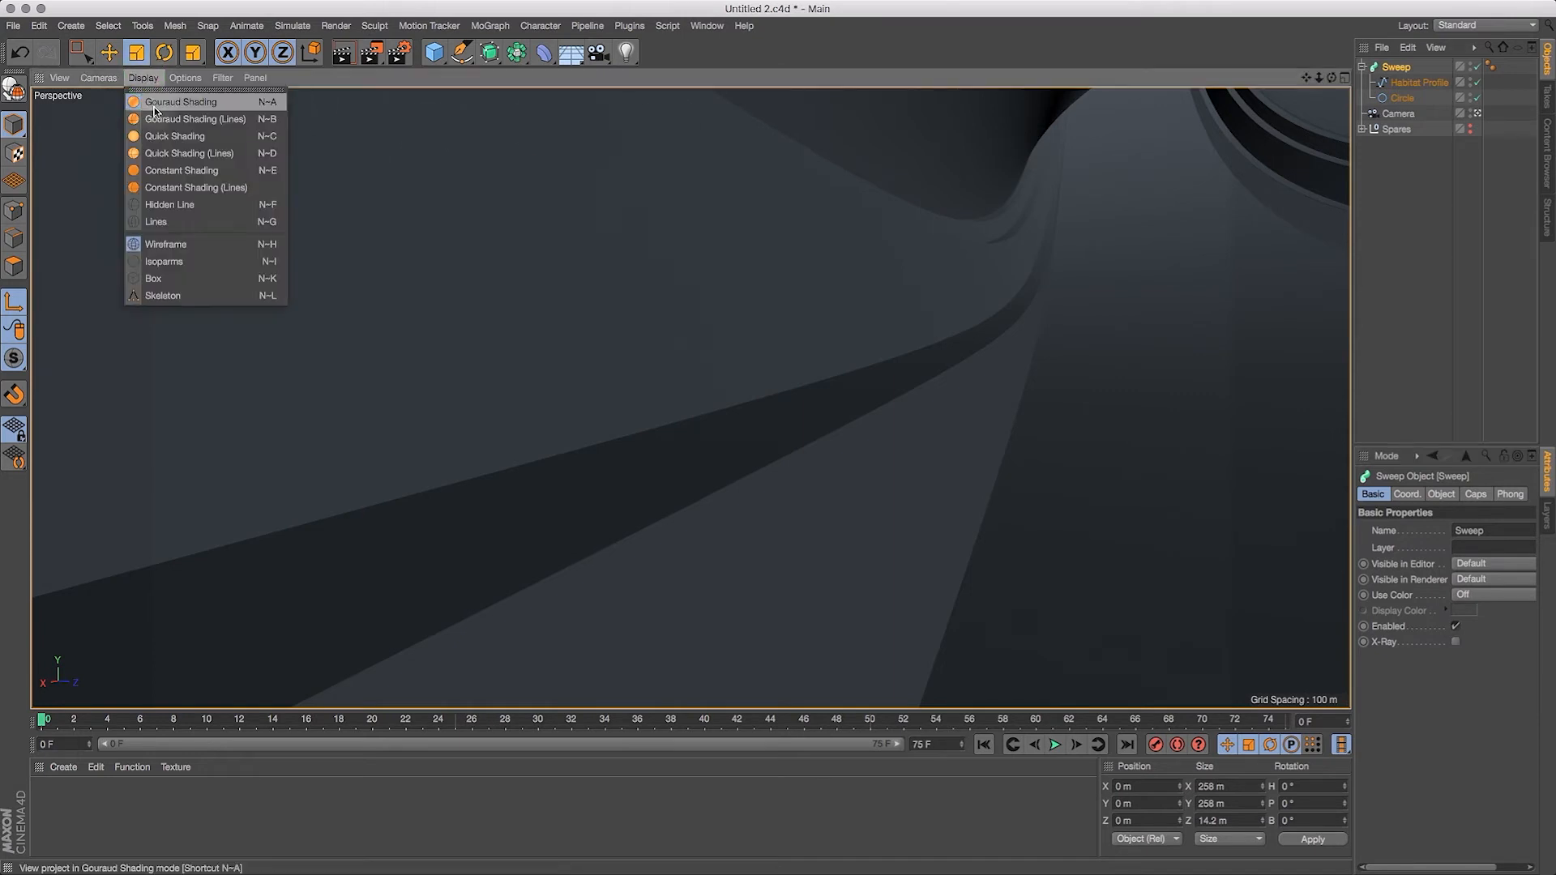
{"action": "left_click", "coordinate": [162, 154]}
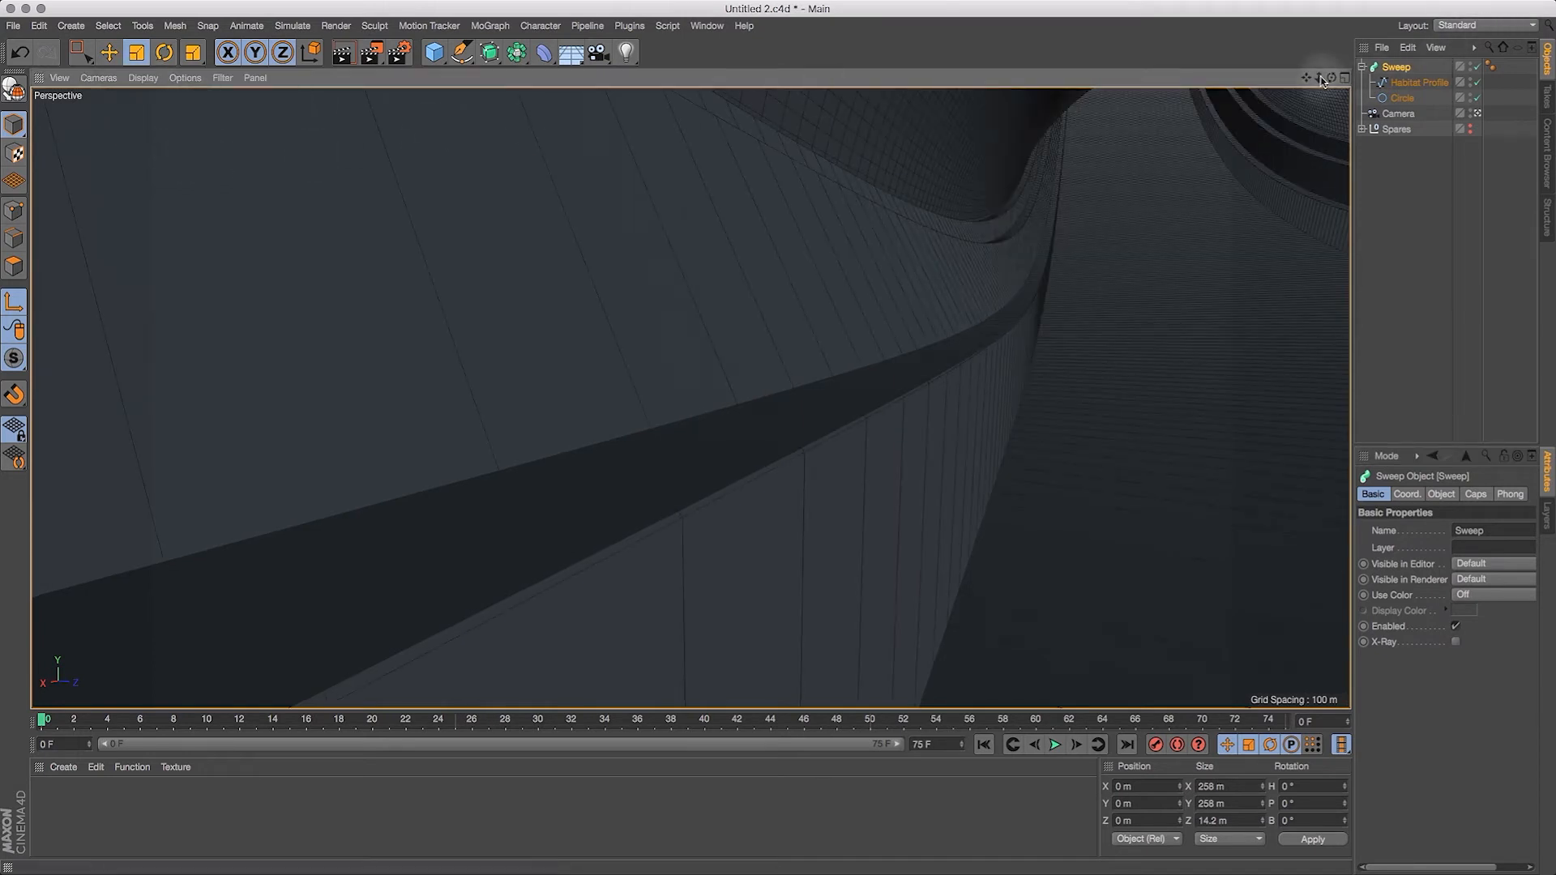
Step: Set the number of the Circle's Uniform intermediate points to 600
{"action": "mouse_move", "coordinate": [1321, 82]}
{"action": "left_mouse_down"}
{"action": "mouse_move", "coordinate": [1300, 99]}
{"action": "mouse_move", "coordinate": [1339, 82]}
{"action": "mouse_move", "coordinate": [1337, 98]}
{"action": "left_mouse_up"}
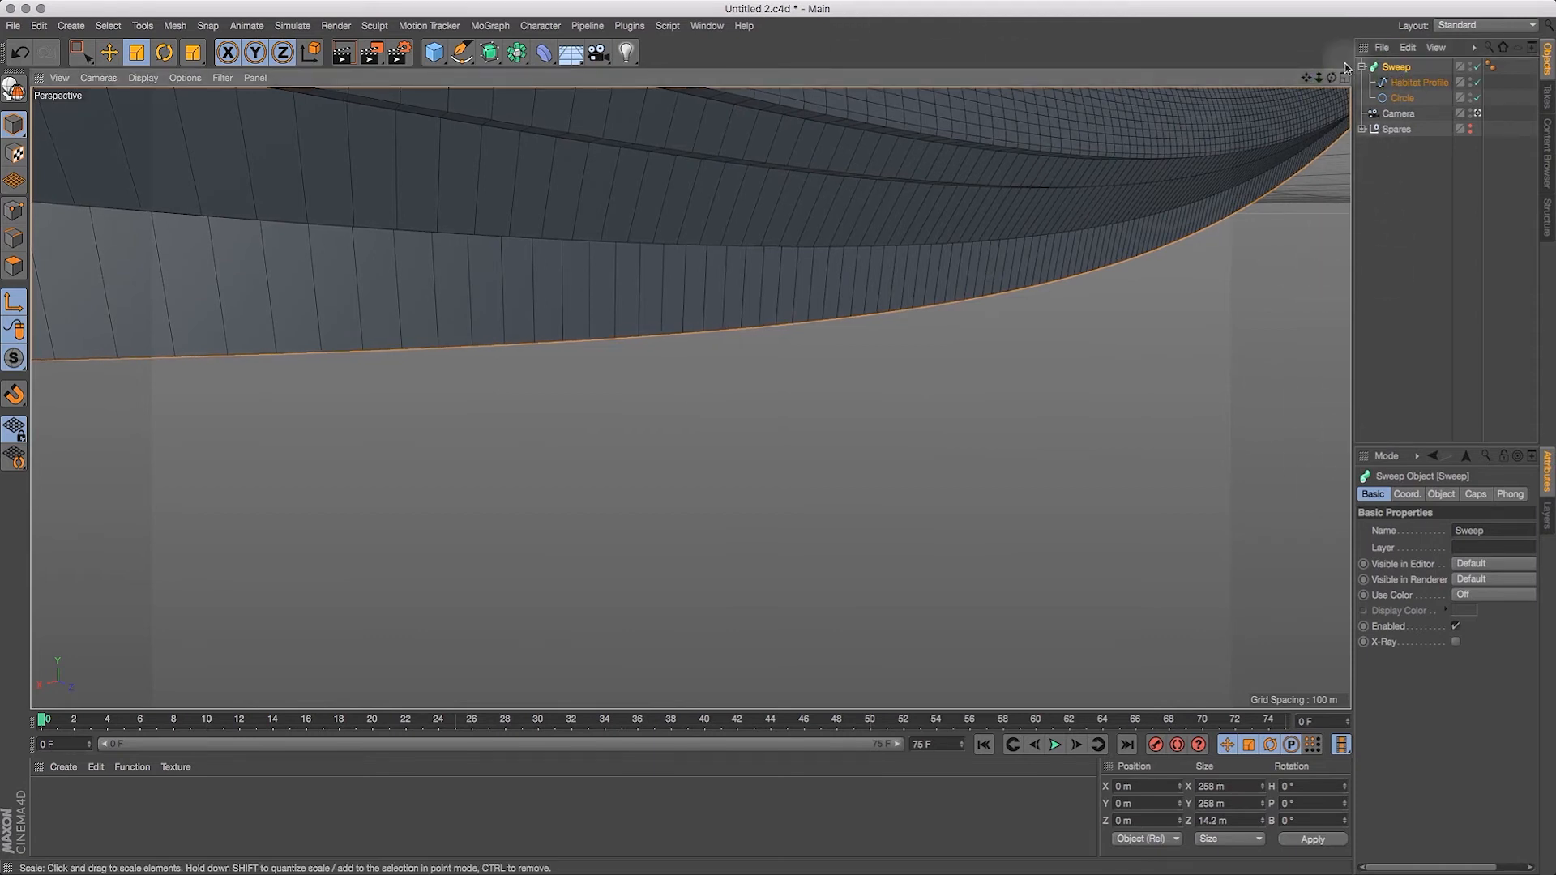
{"action": "left_click_drag", "start_coordinate": [1309, 76], "coordinate": [1458, 250]}
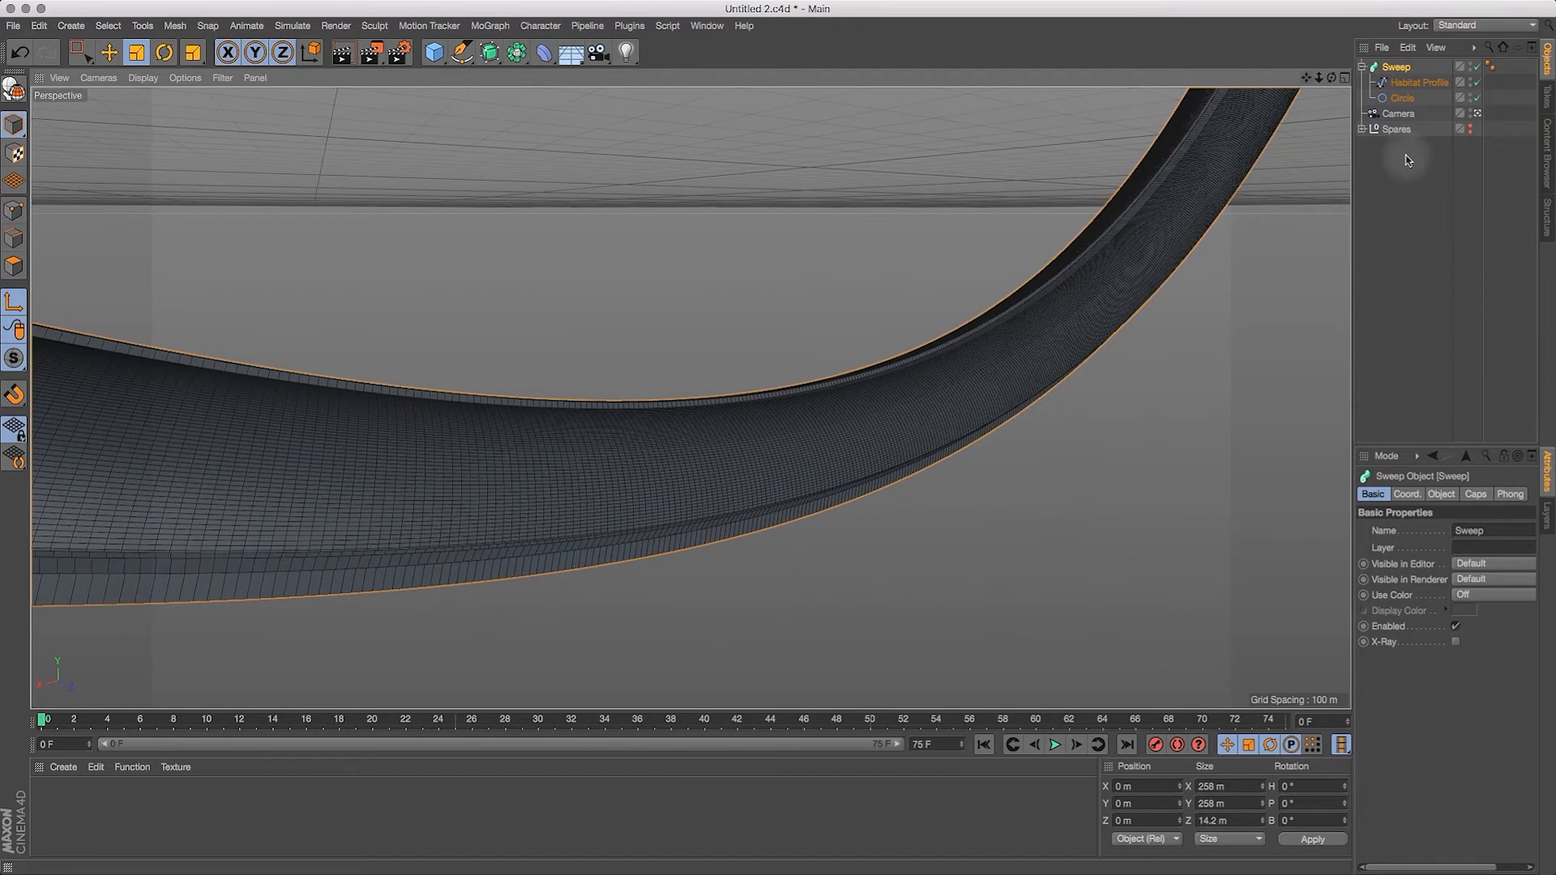
{"action": "left_click_drag", "start_coordinate": [1320, 78], "coordinate": [1397, 87]}
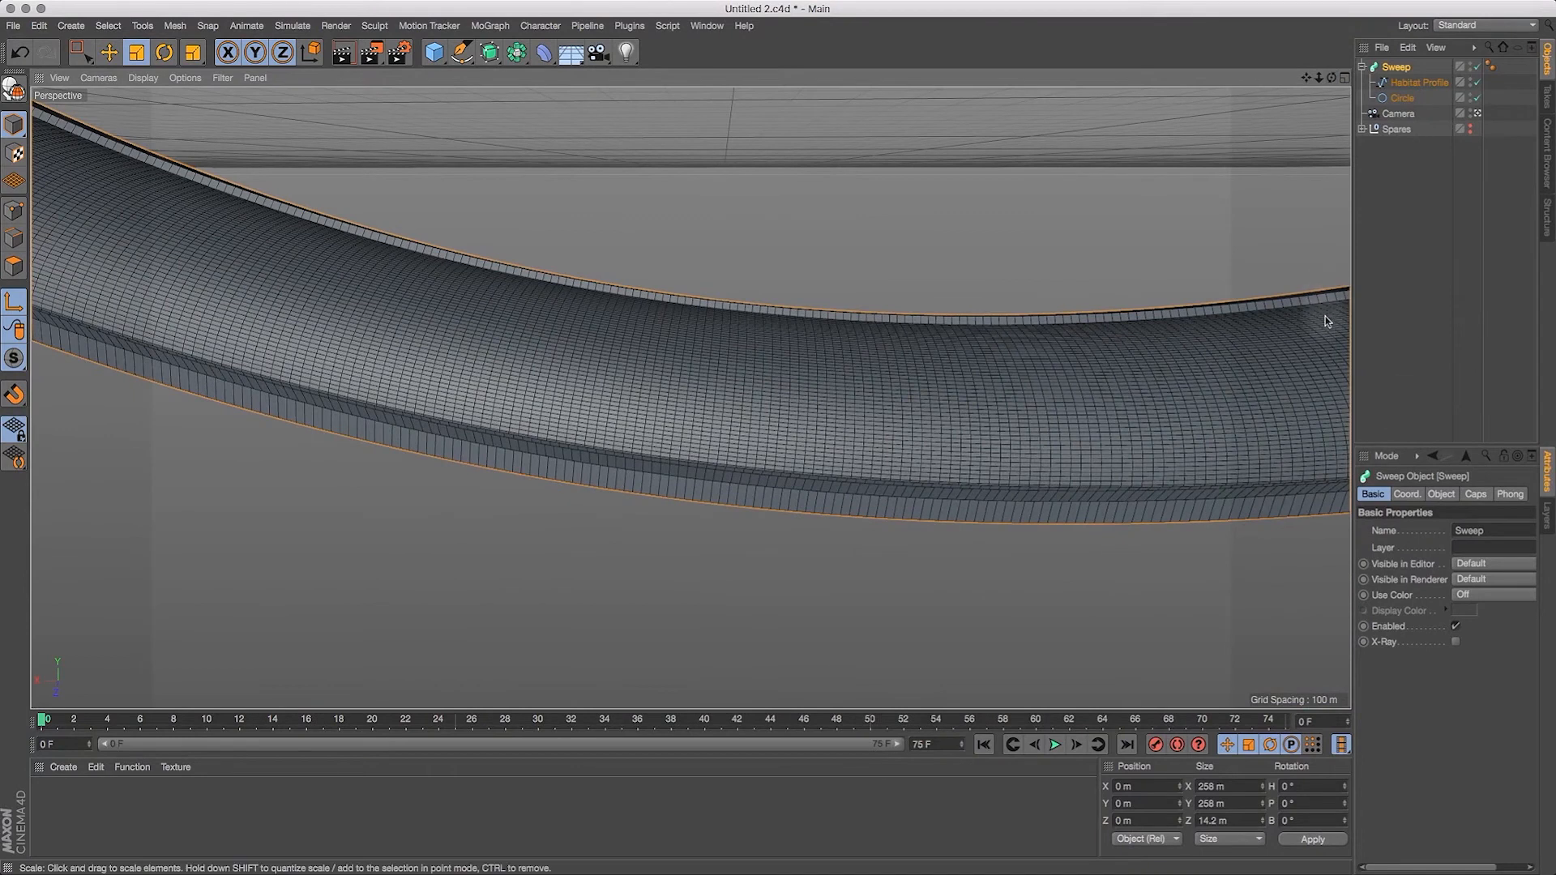
{"action": "left_click", "coordinate": [1408, 98]}
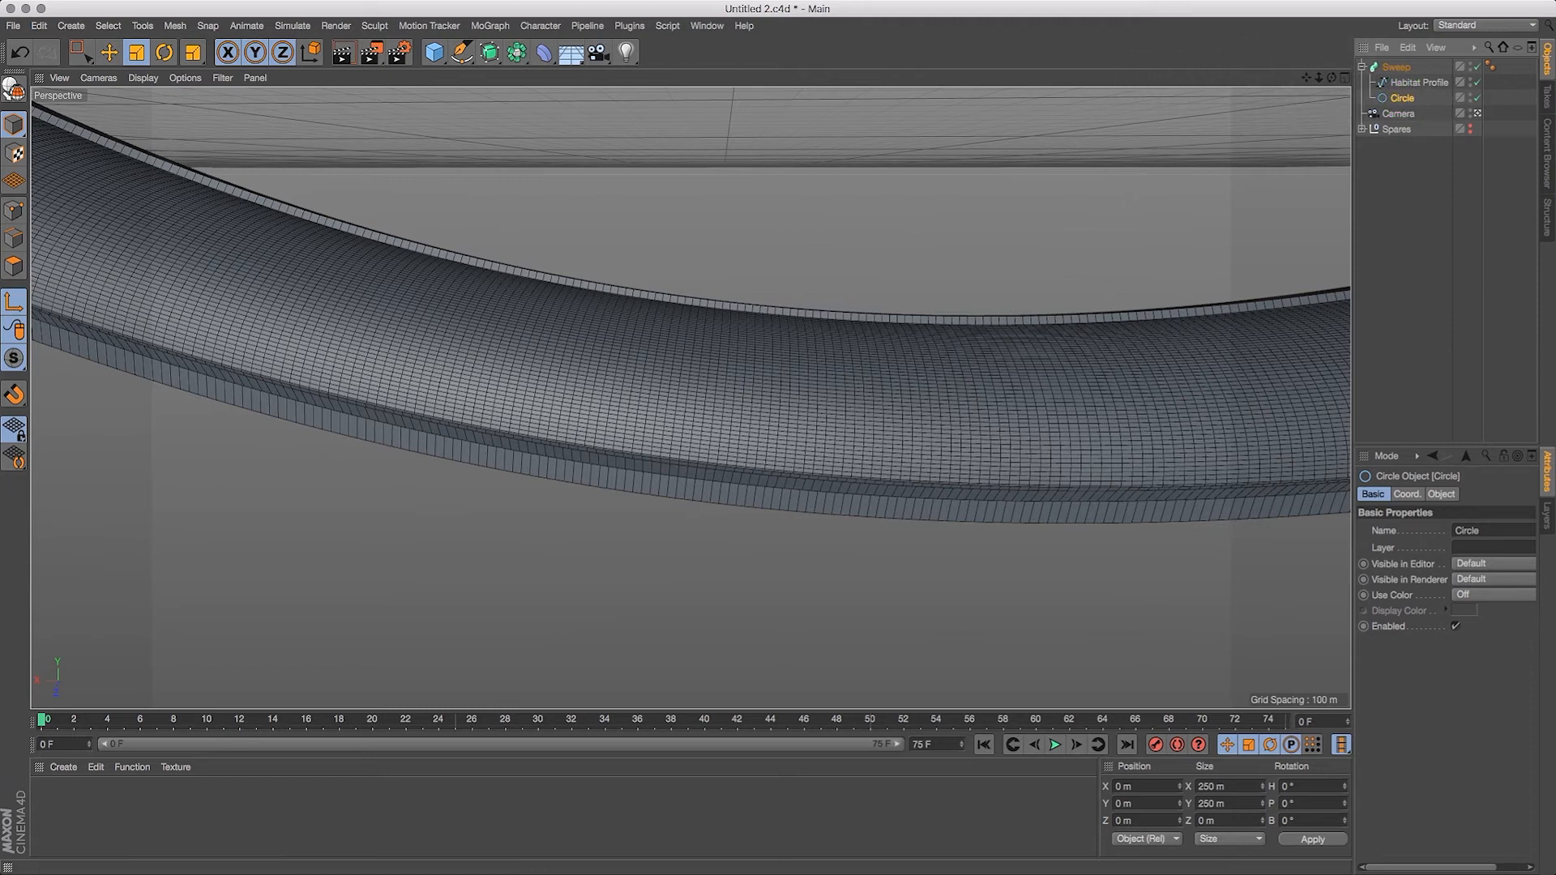
{"action": "left_click_drag", "start_coordinate": [1358, 394], "coordinate": [1131, 442]}
{"action": "left_click", "coordinate": [1217, 493]}
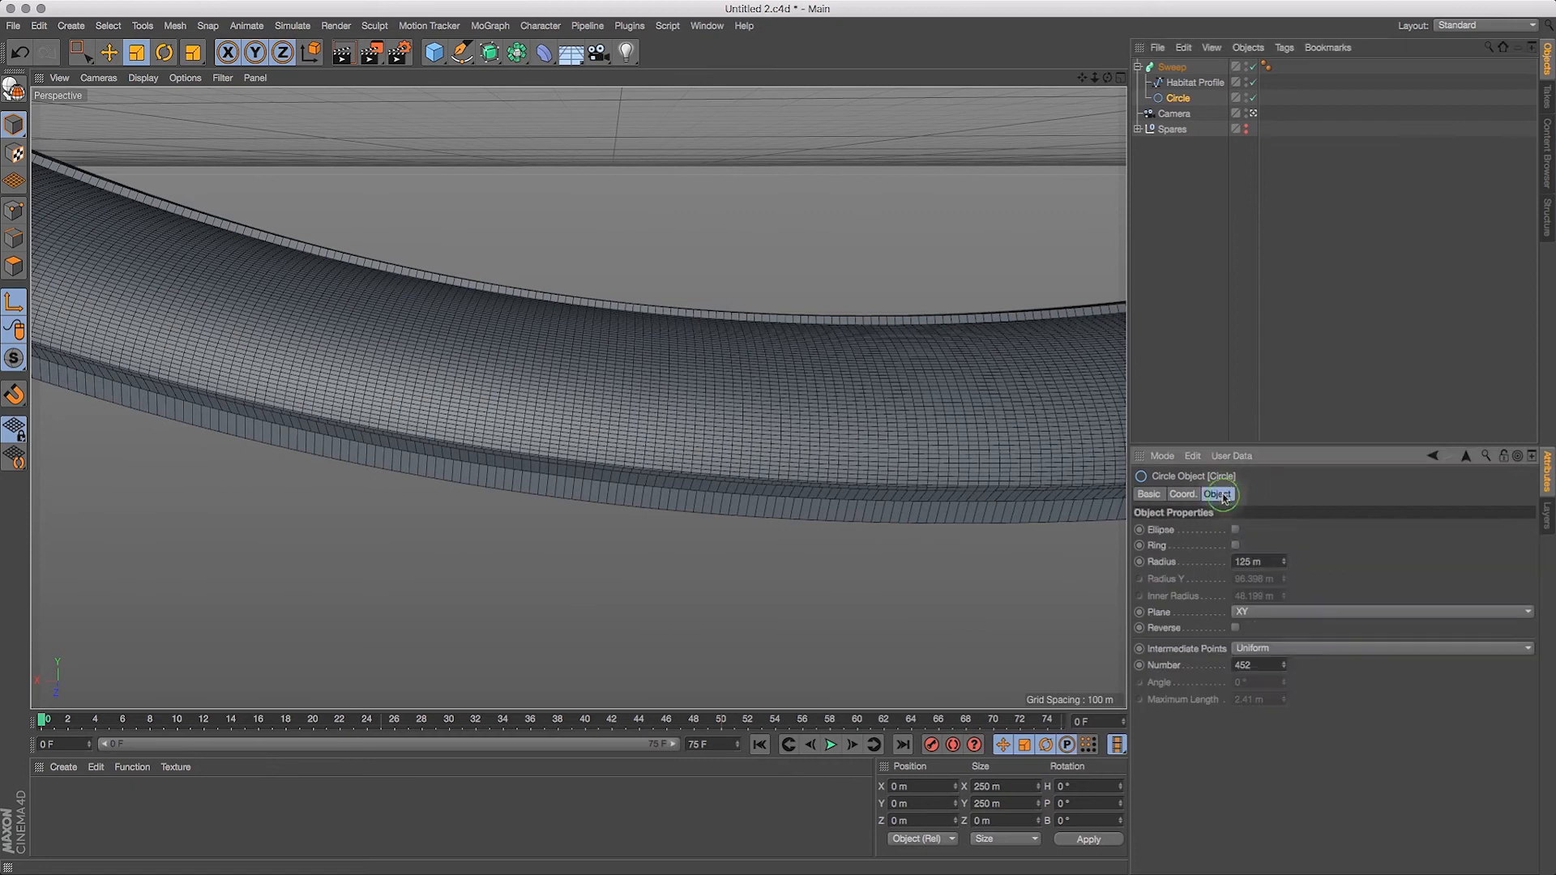
{"action": "double_click", "coordinate": [1257, 665]}
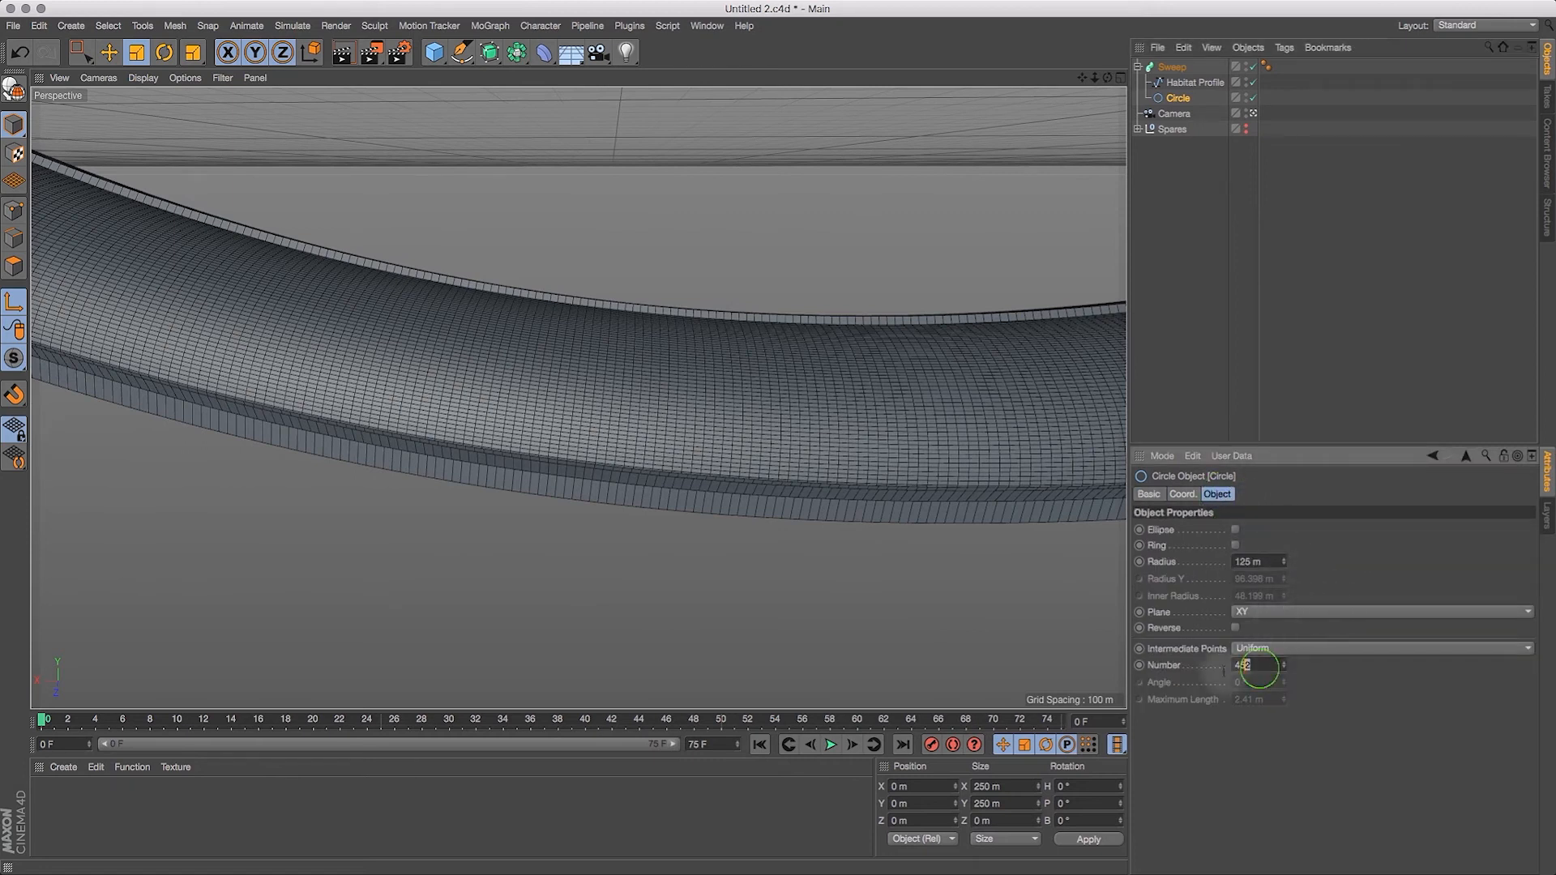
{"action": "type", "text": "600"}
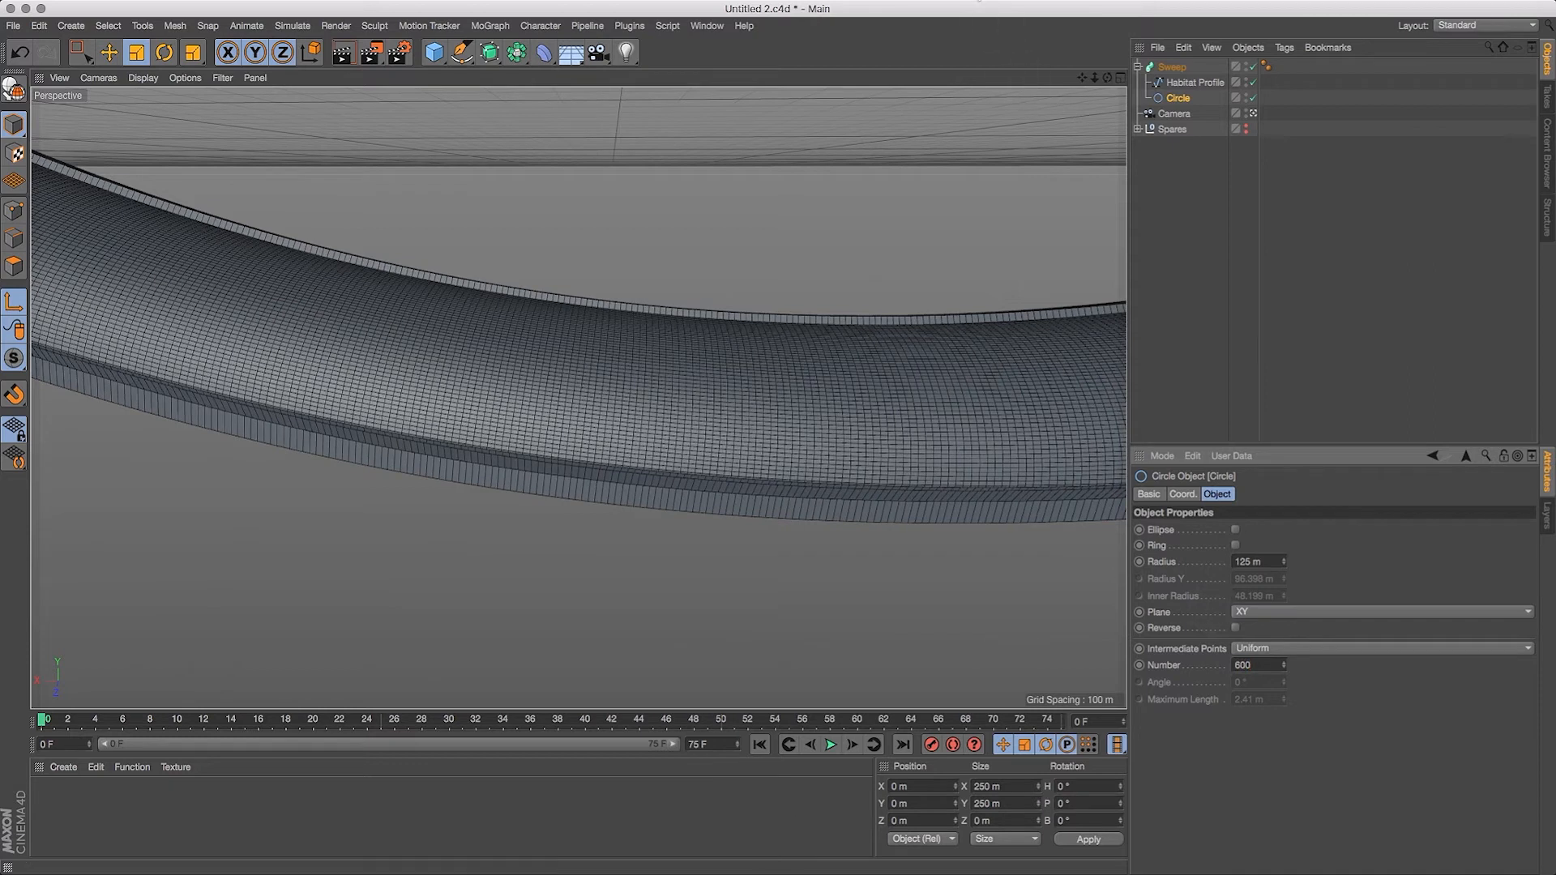
Step: Set the number of the Circle's Uniform intermediate points to 700 and frame the whole ring in the view
{"action": "left_click_drag", "start_coordinate": [1095, 78], "coordinate": [1046, 82]}
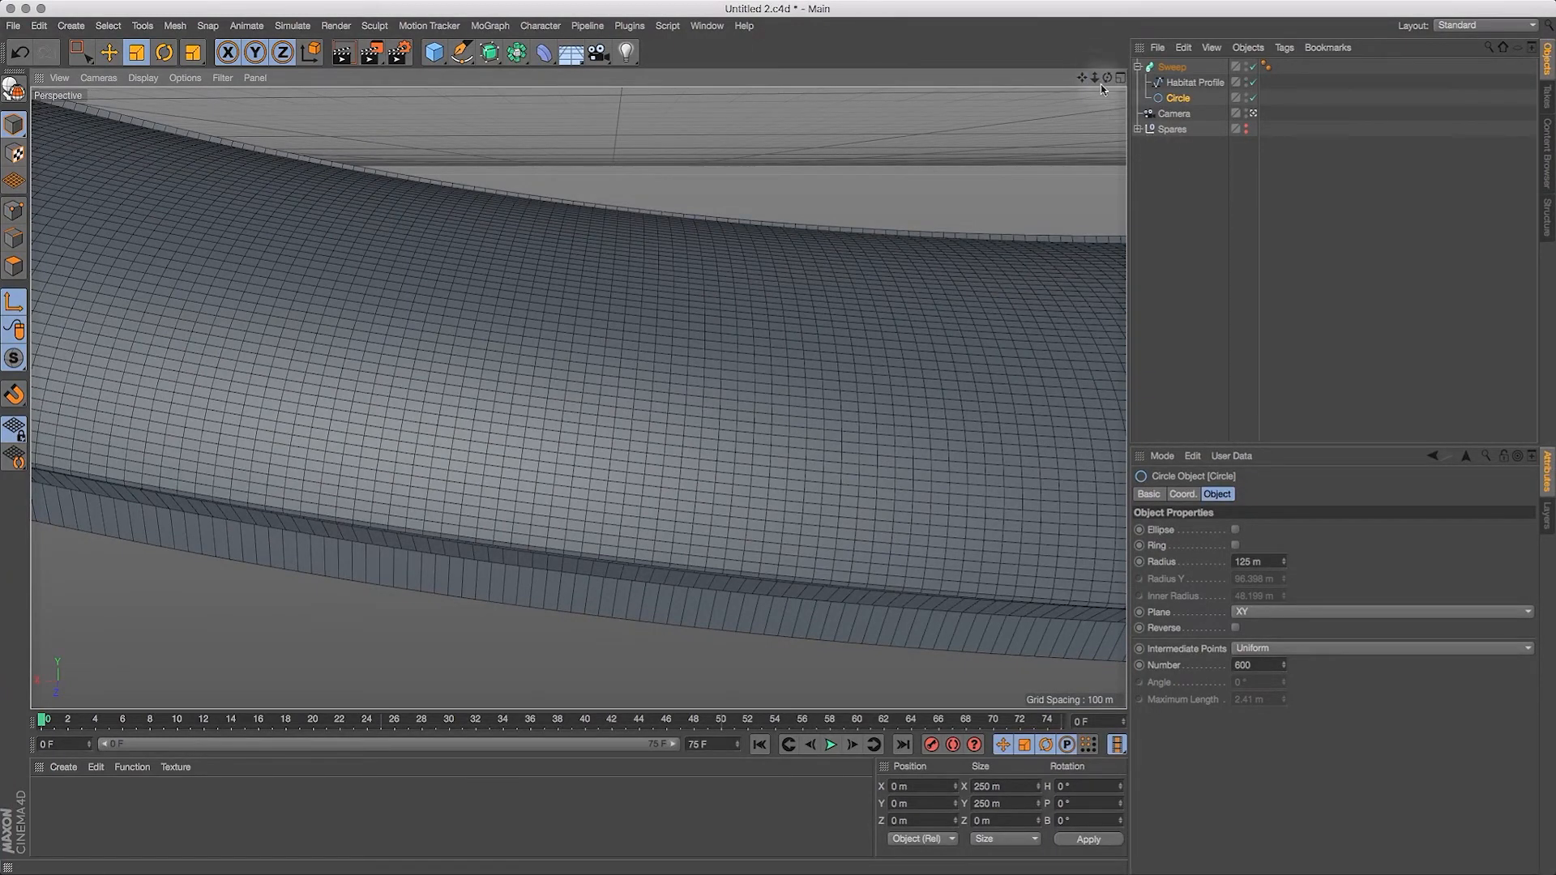
{"action": "left_click_drag", "start_coordinate": [1107, 82], "coordinate": [1109, 84]}
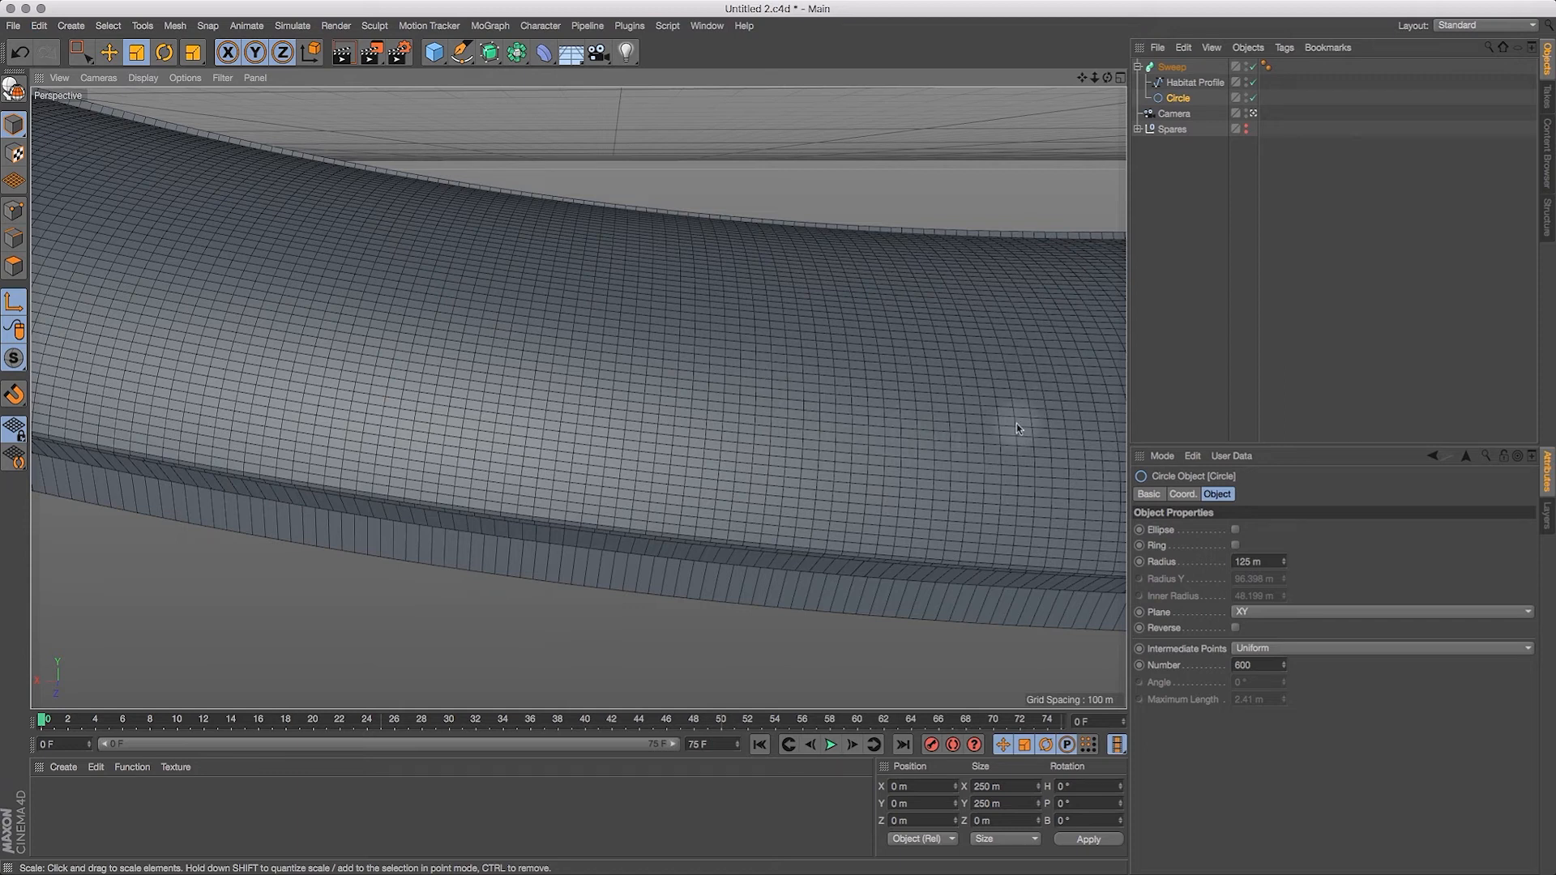
{"action": "double_click", "coordinate": [1245, 665]}
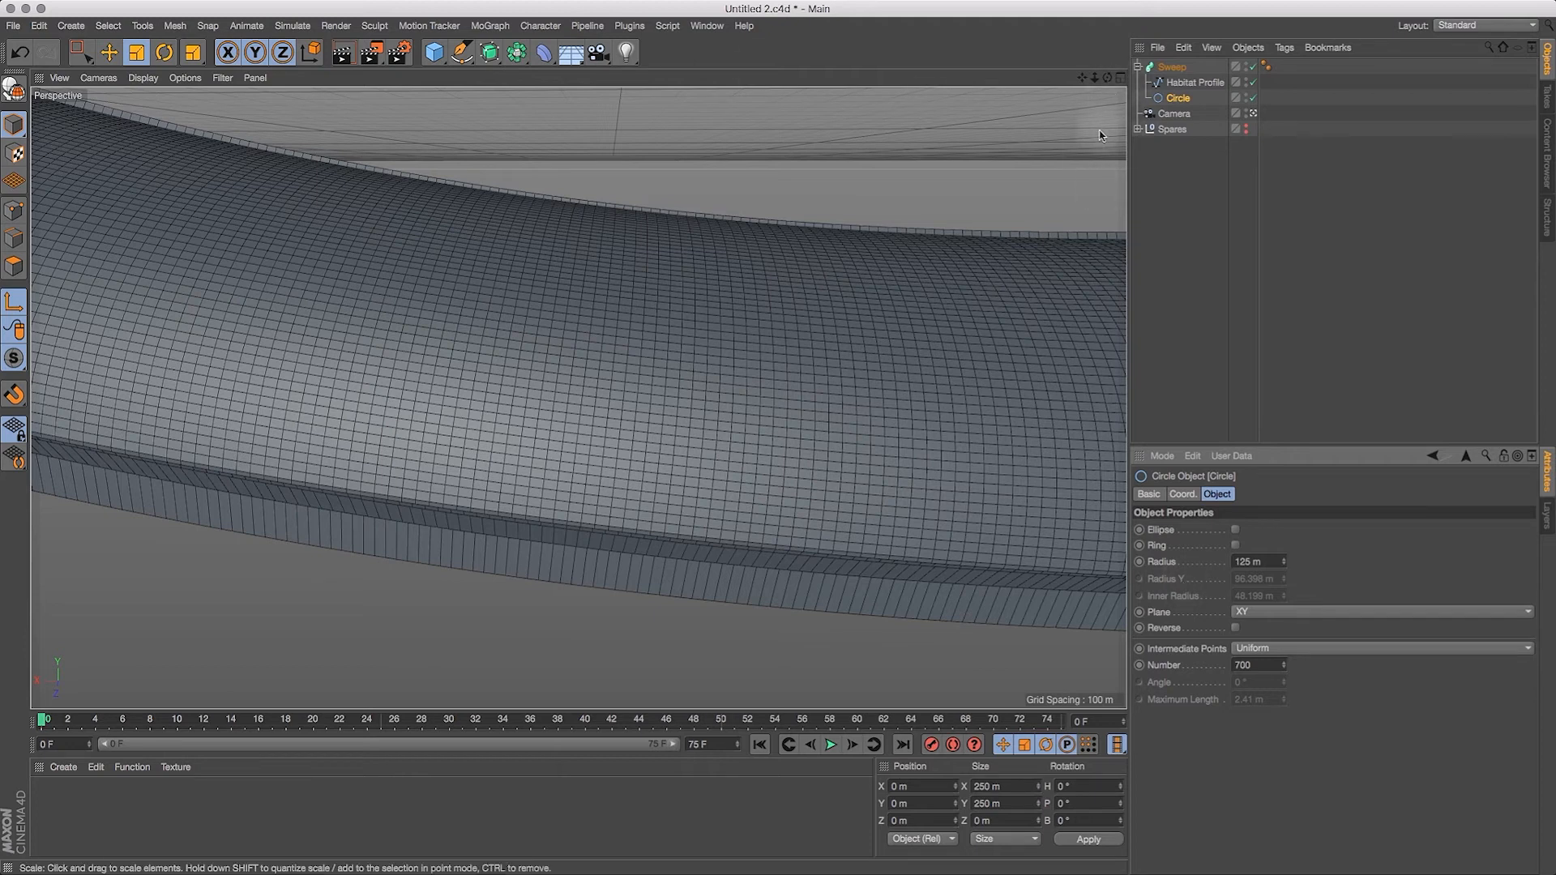
{"action": "key", "text": "h"}
{"action": "left_click_drag", "start_coordinate": [1107, 78], "coordinate": [1117, 64]}
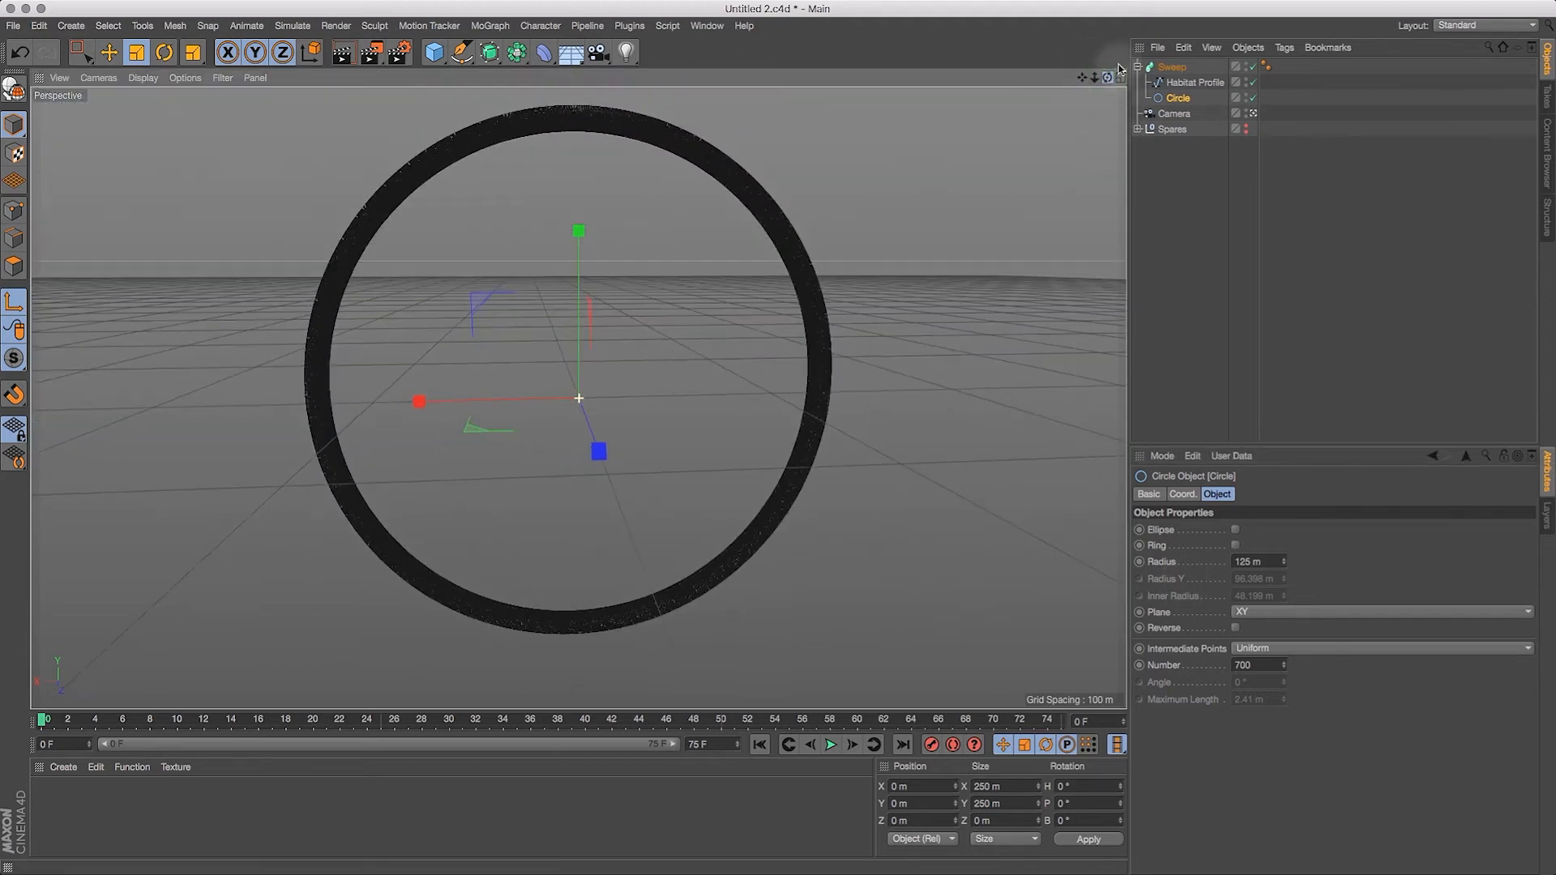
Step: Display the viewport with Gouraud Shading
{"action": "left_click", "coordinate": [143, 78]}
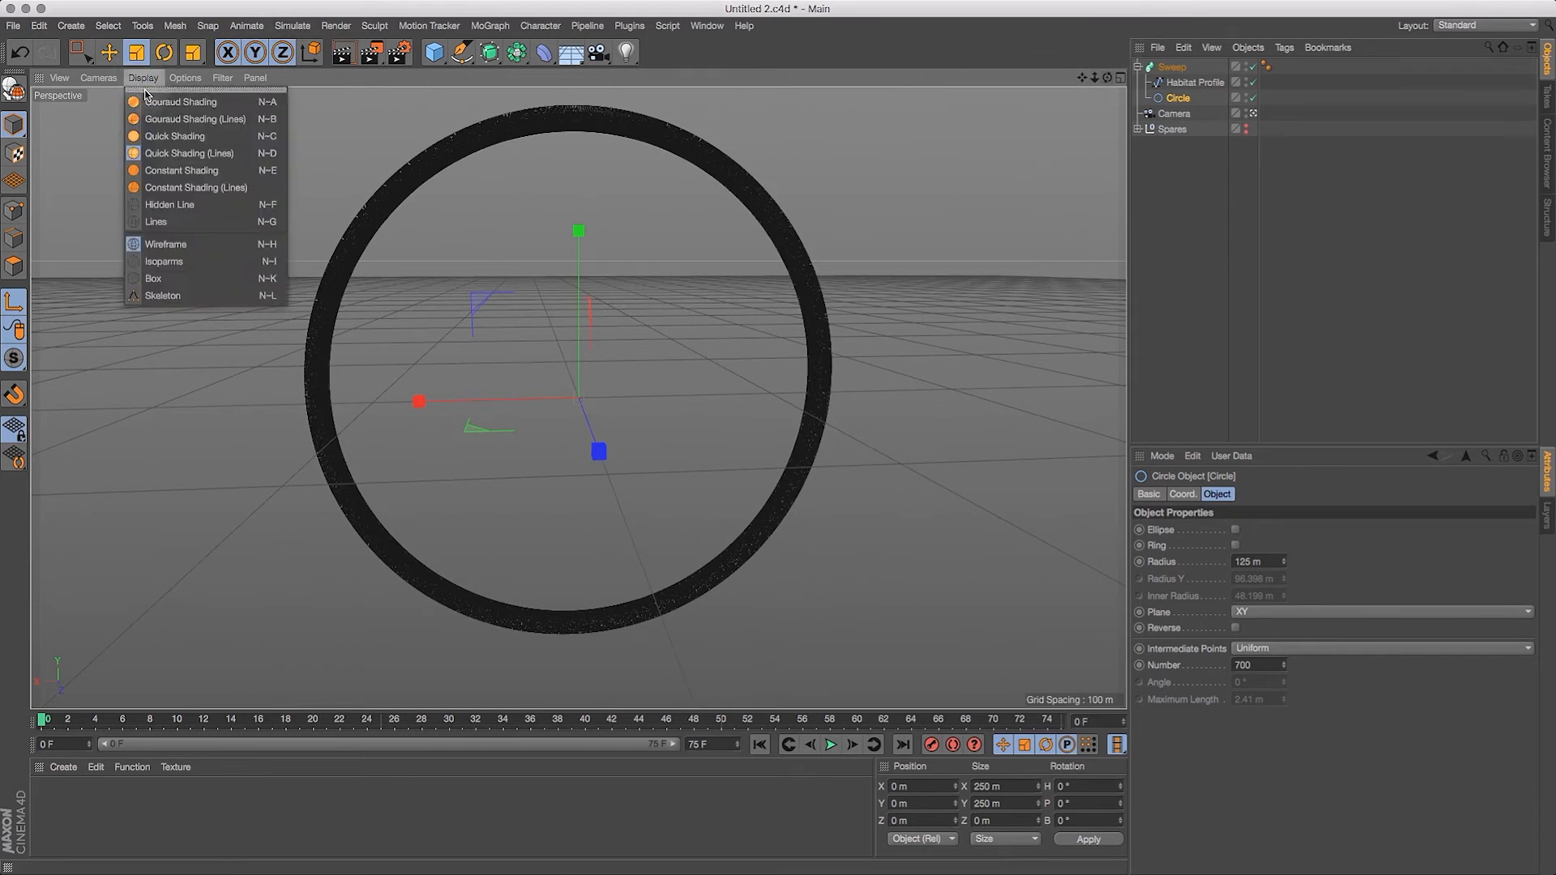
{"action": "left_click", "coordinate": [166, 103]}
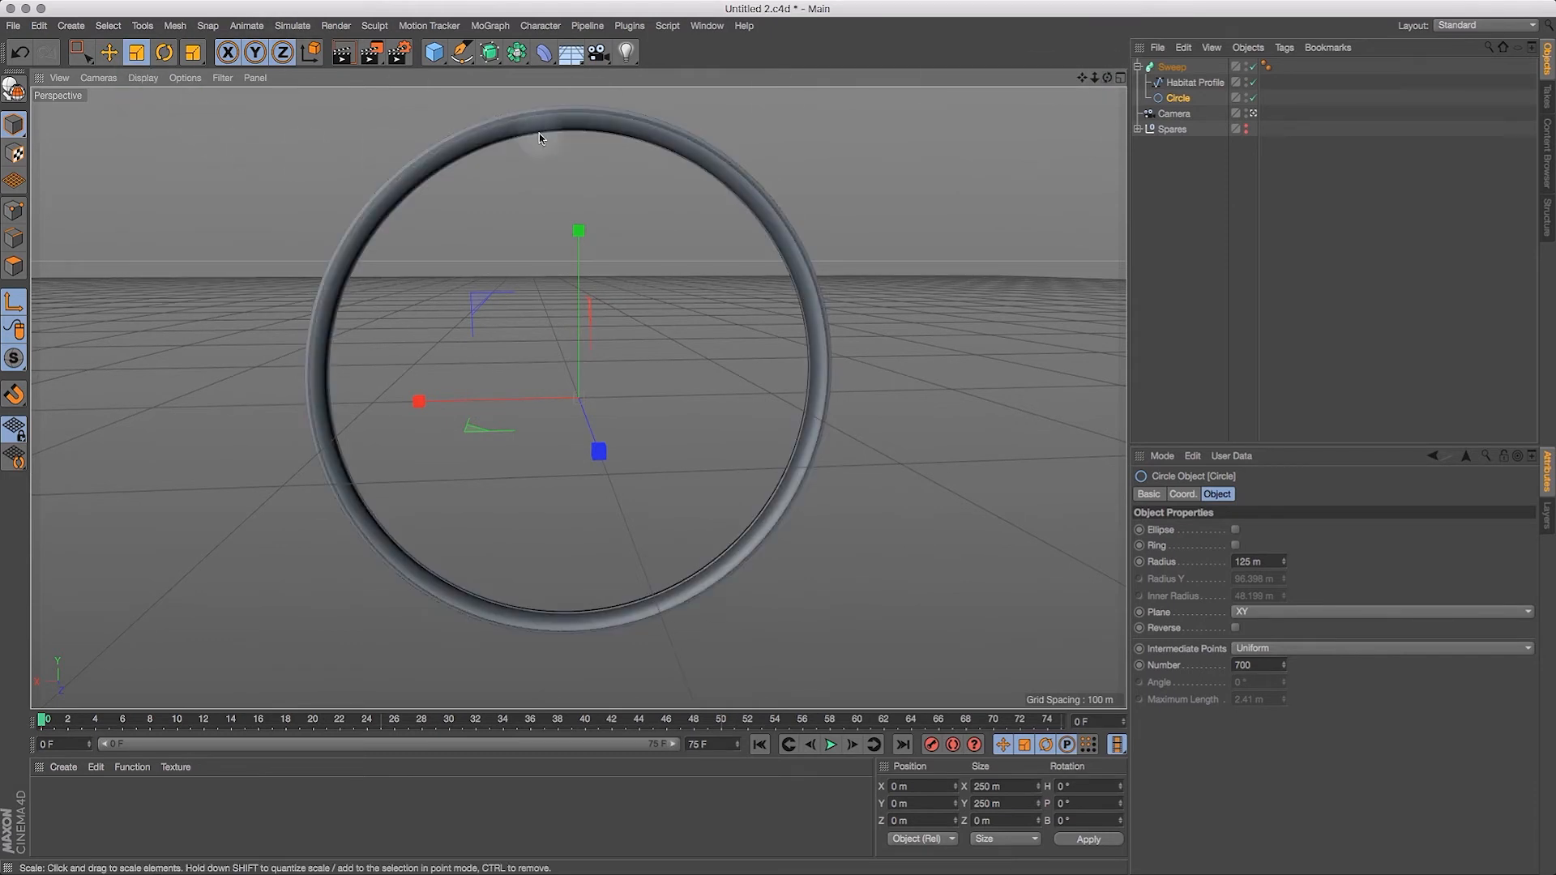
{"action": "left_click_drag", "start_coordinate": [1107, 78], "coordinate": [1168, 99]}
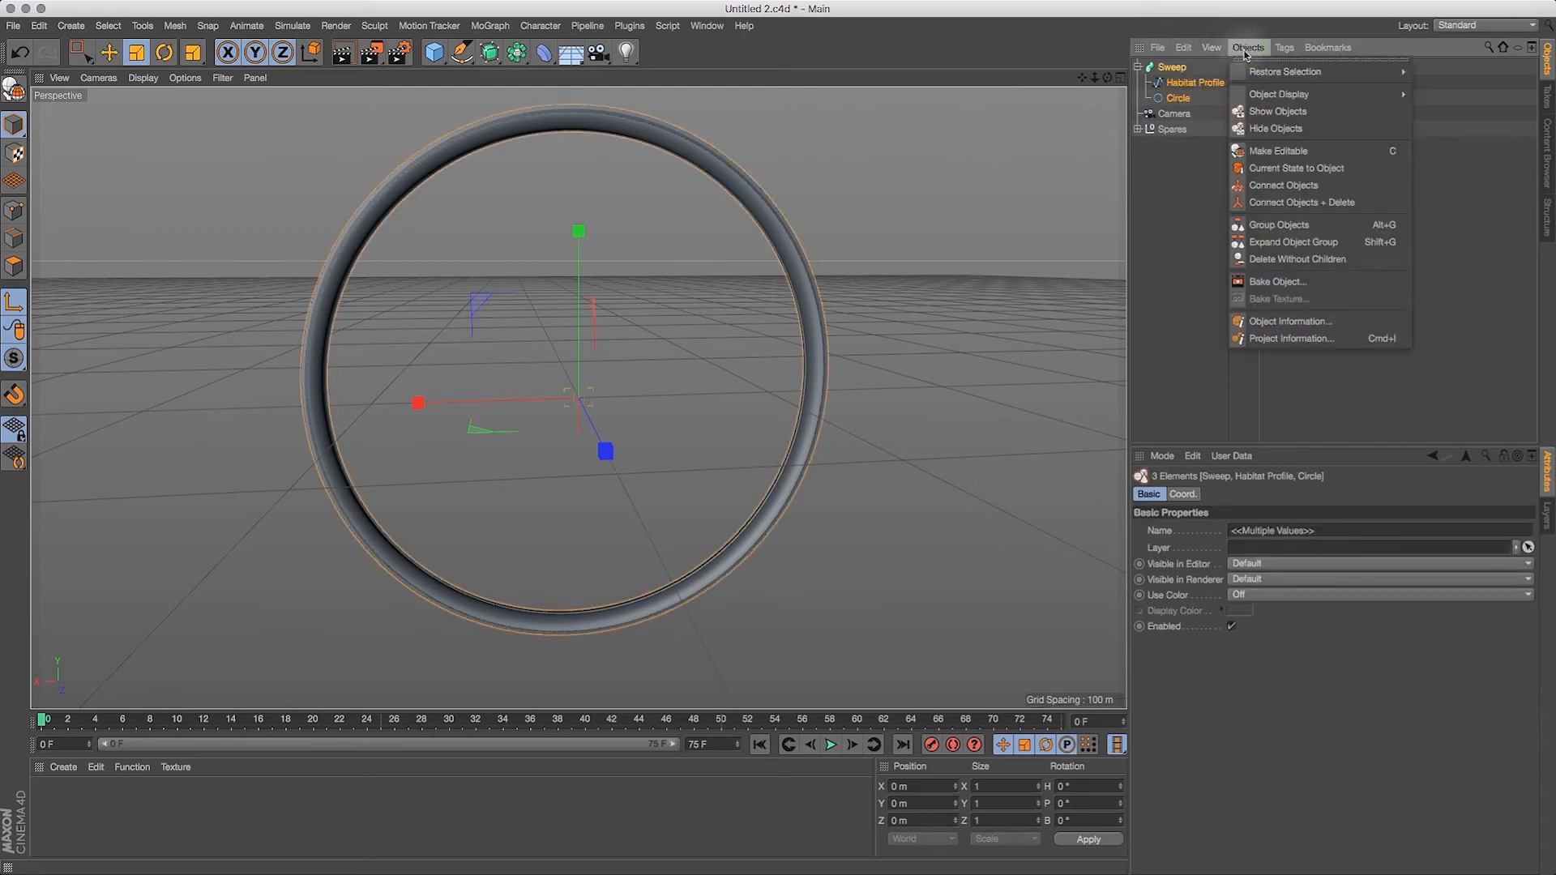
Step: Convert the Sweep hierarchy into a polygon copy with Current State to Object, and store the disabled original in the Spares group
{"action": "left_click", "coordinate": [1277, 168]}
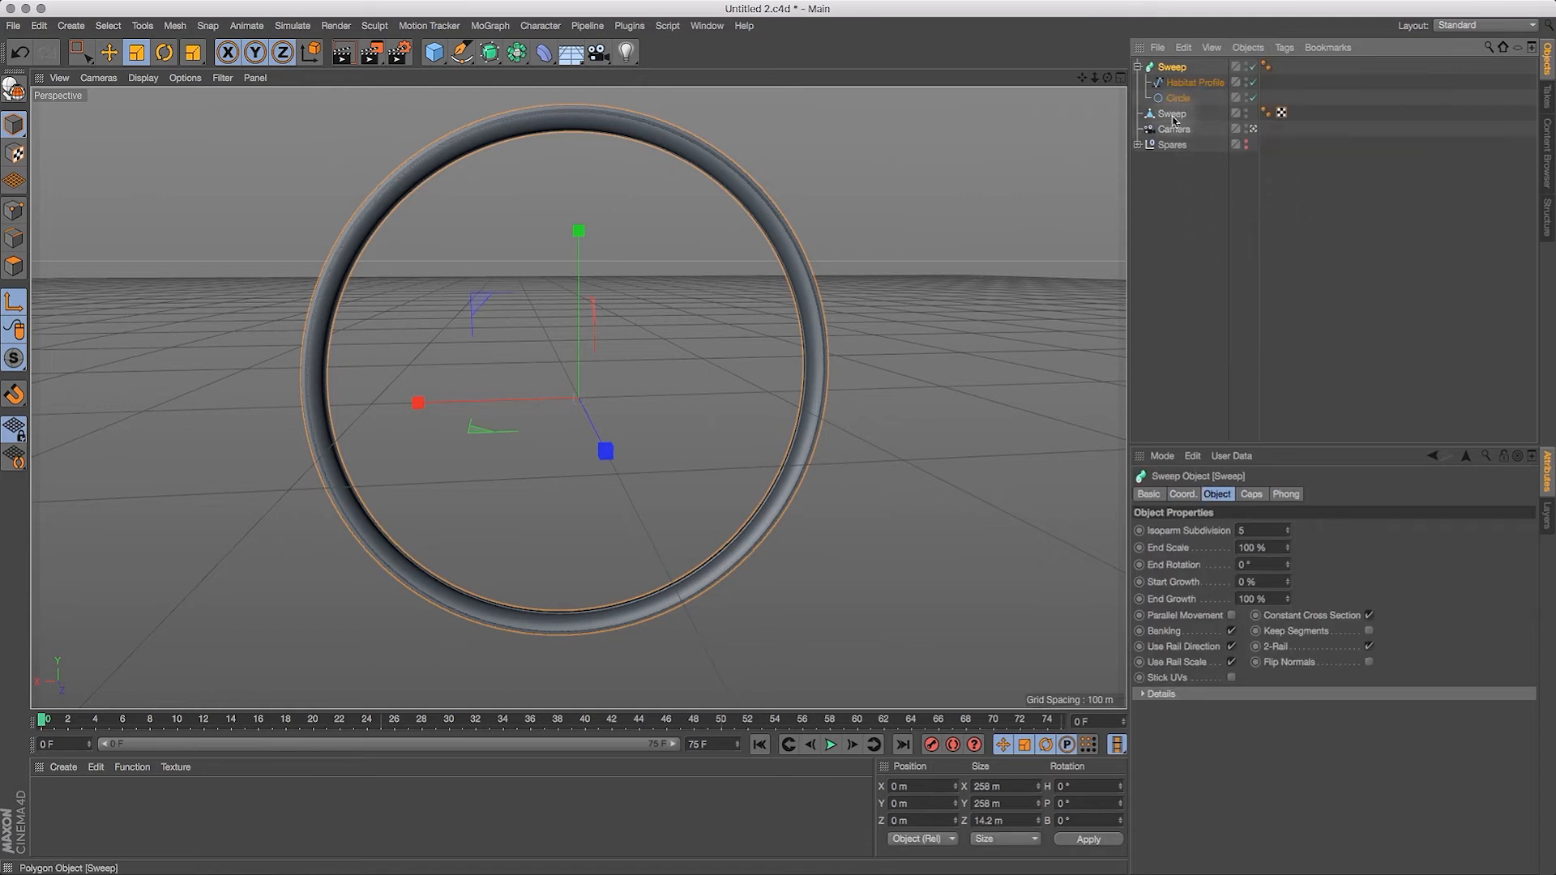
{"action": "left_click", "coordinate": [1172, 114]}
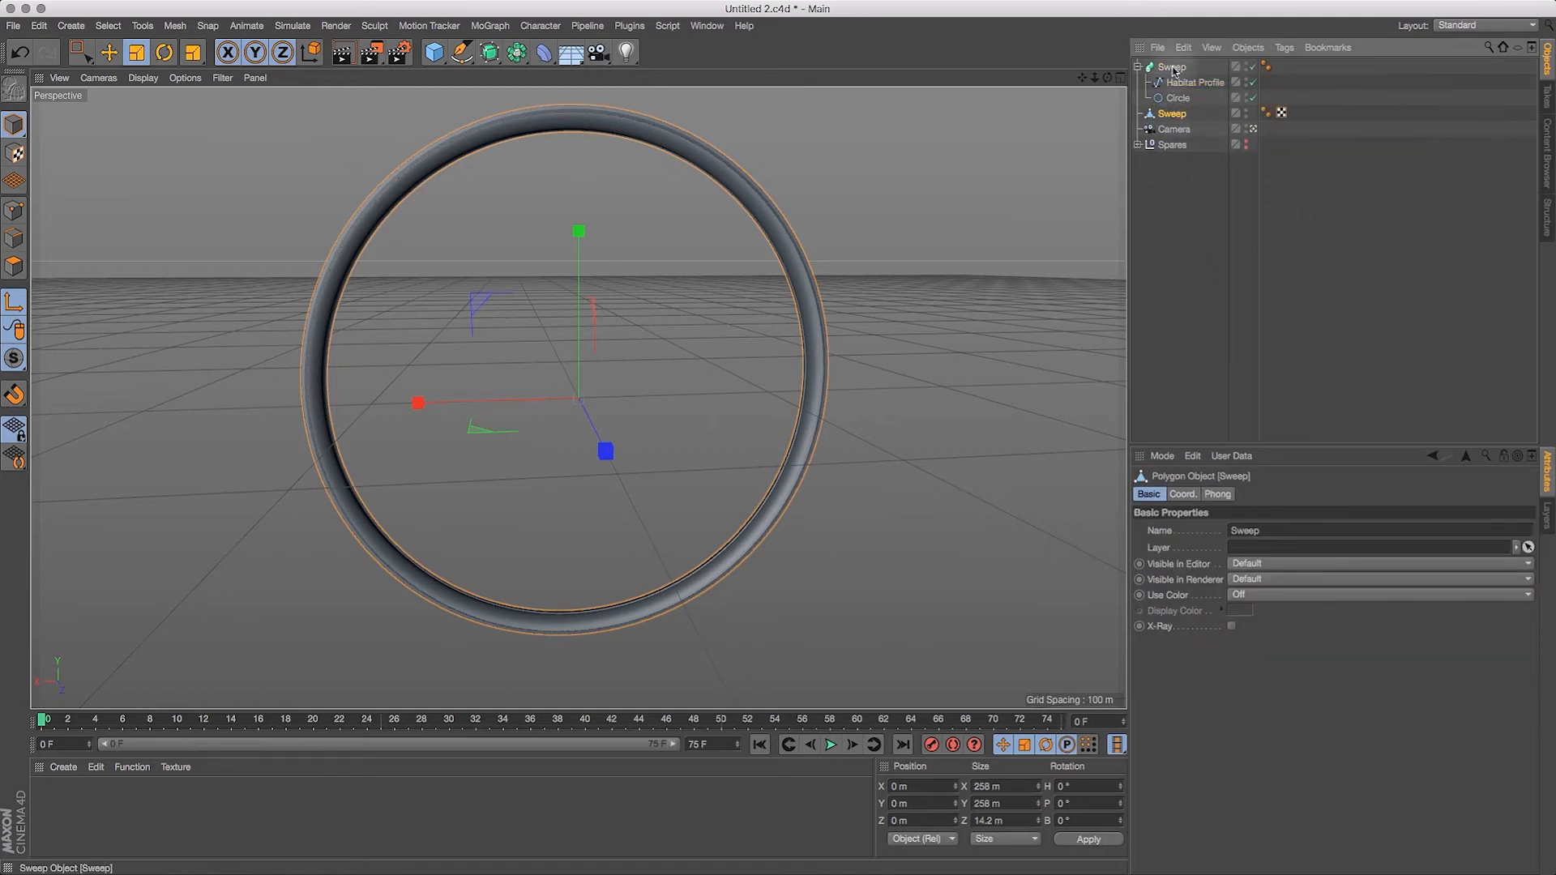
{"action": "left_click", "coordinate": [1253, 97]}
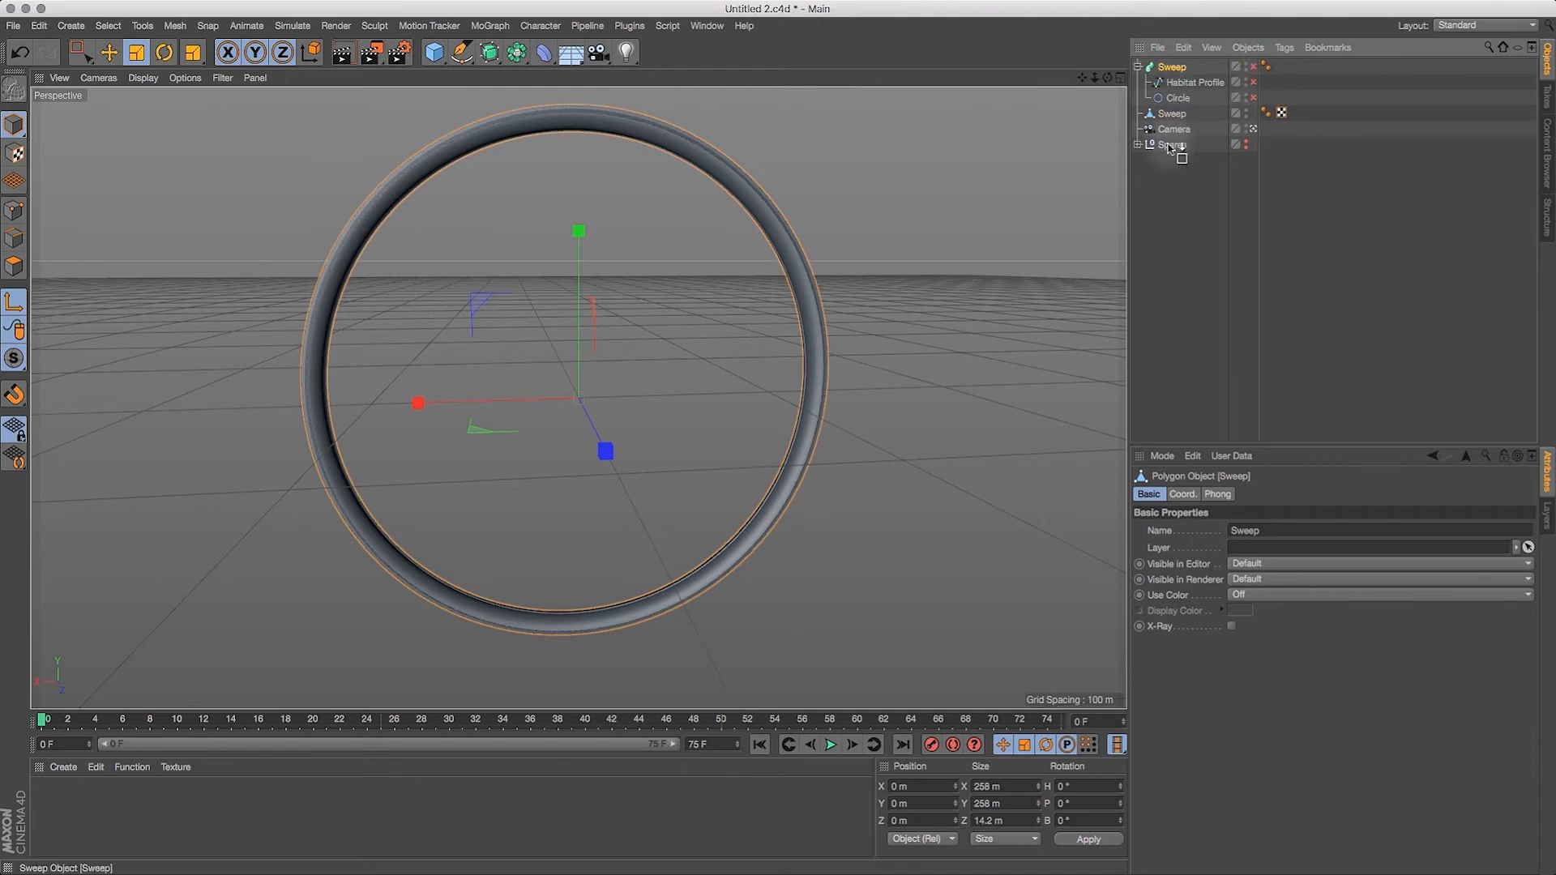
{"action": "left_click_drag", "start_coordinate": [1169, 148], "coordinate": [1170, 149]}
{"action": "left_click", "coordinate": [1138, 99]}
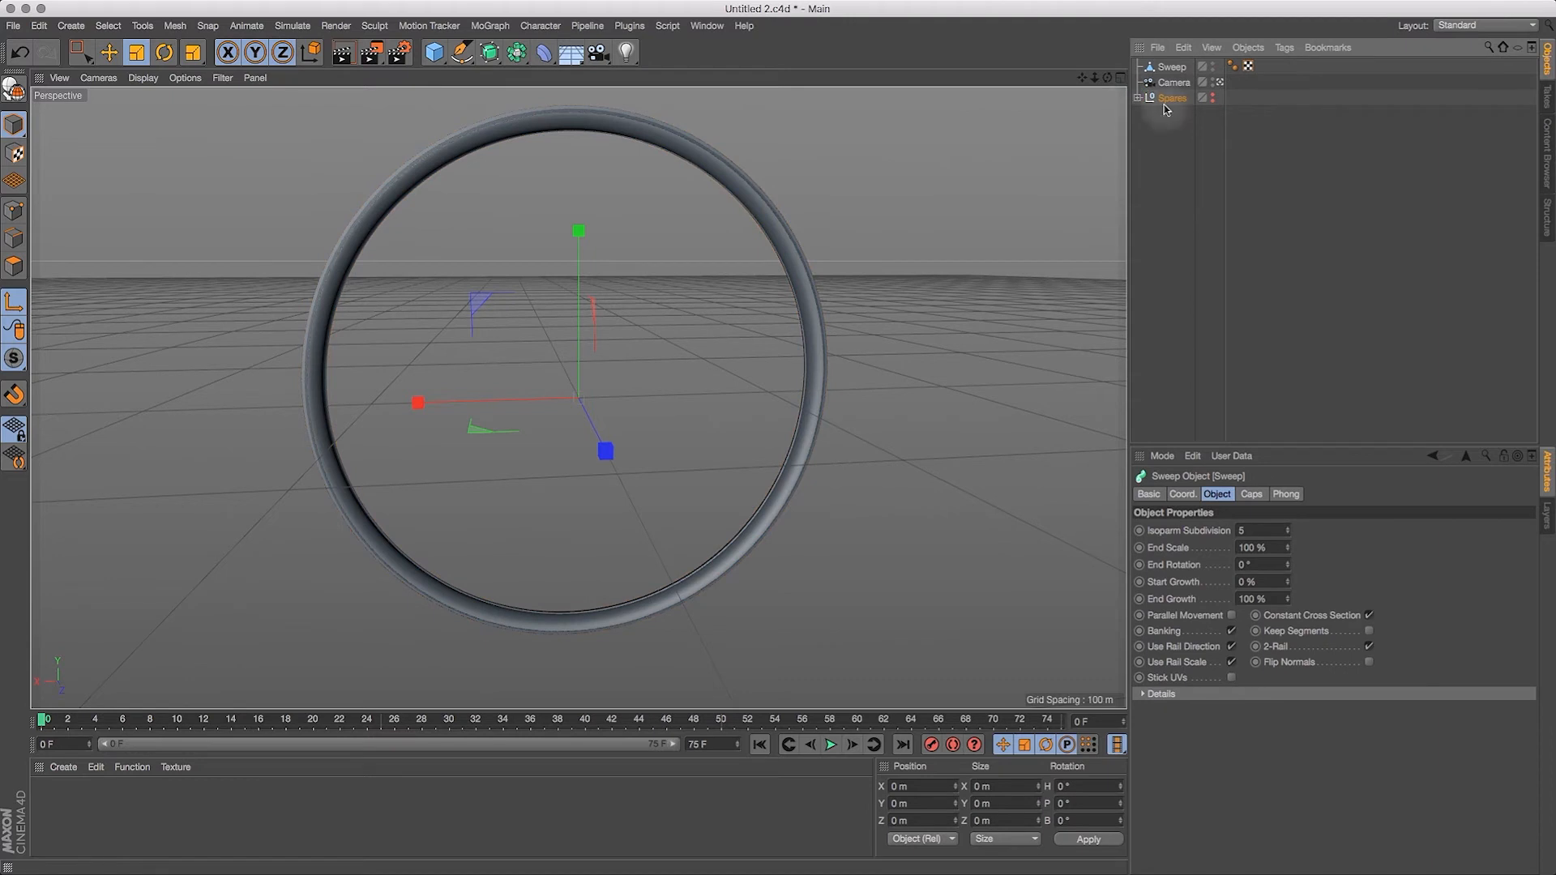
Step: Select the polygon Sweep object and display the viewport with Quick Shading (Lines)
{"action": "left_click", "coordinate": [1173, 68]}
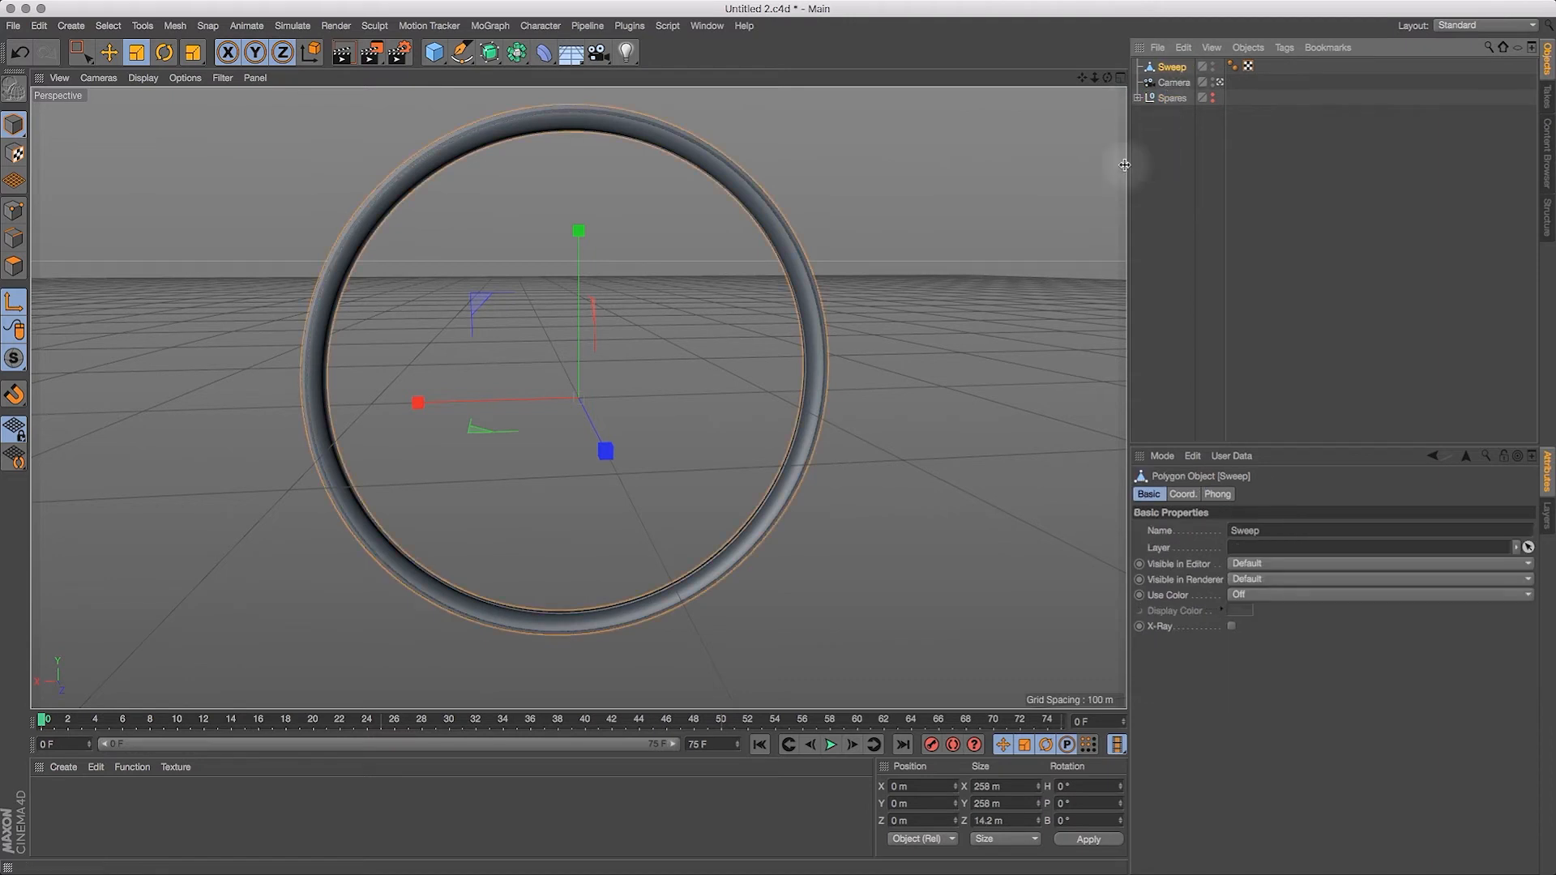
{"action": "left_click", "coordinate": [143, 77]}
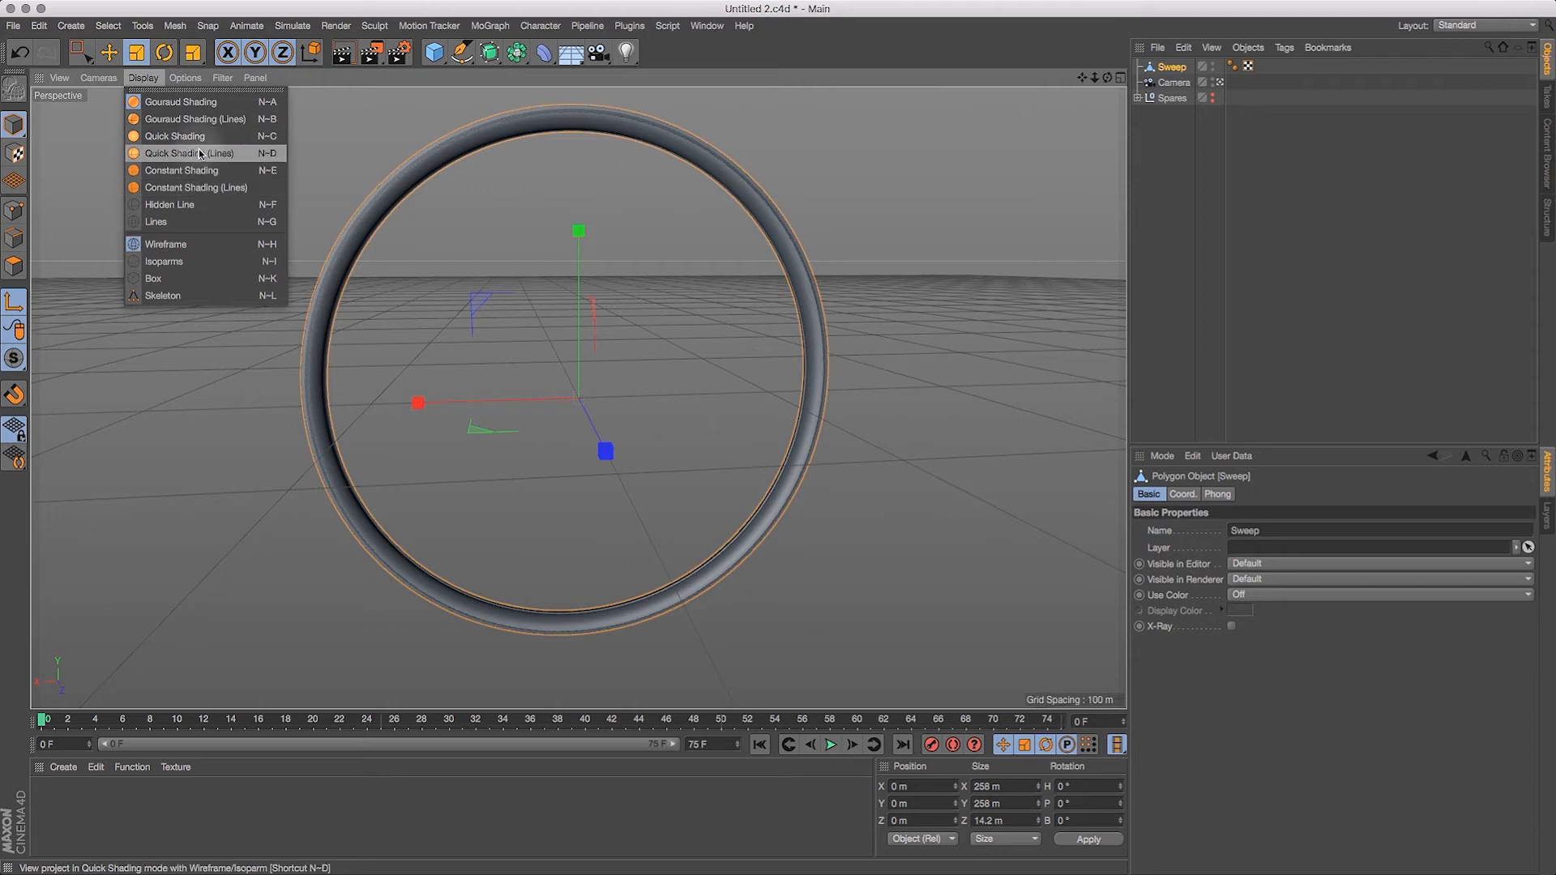
{"action": "left_click", "coordinate": [200, 153]}
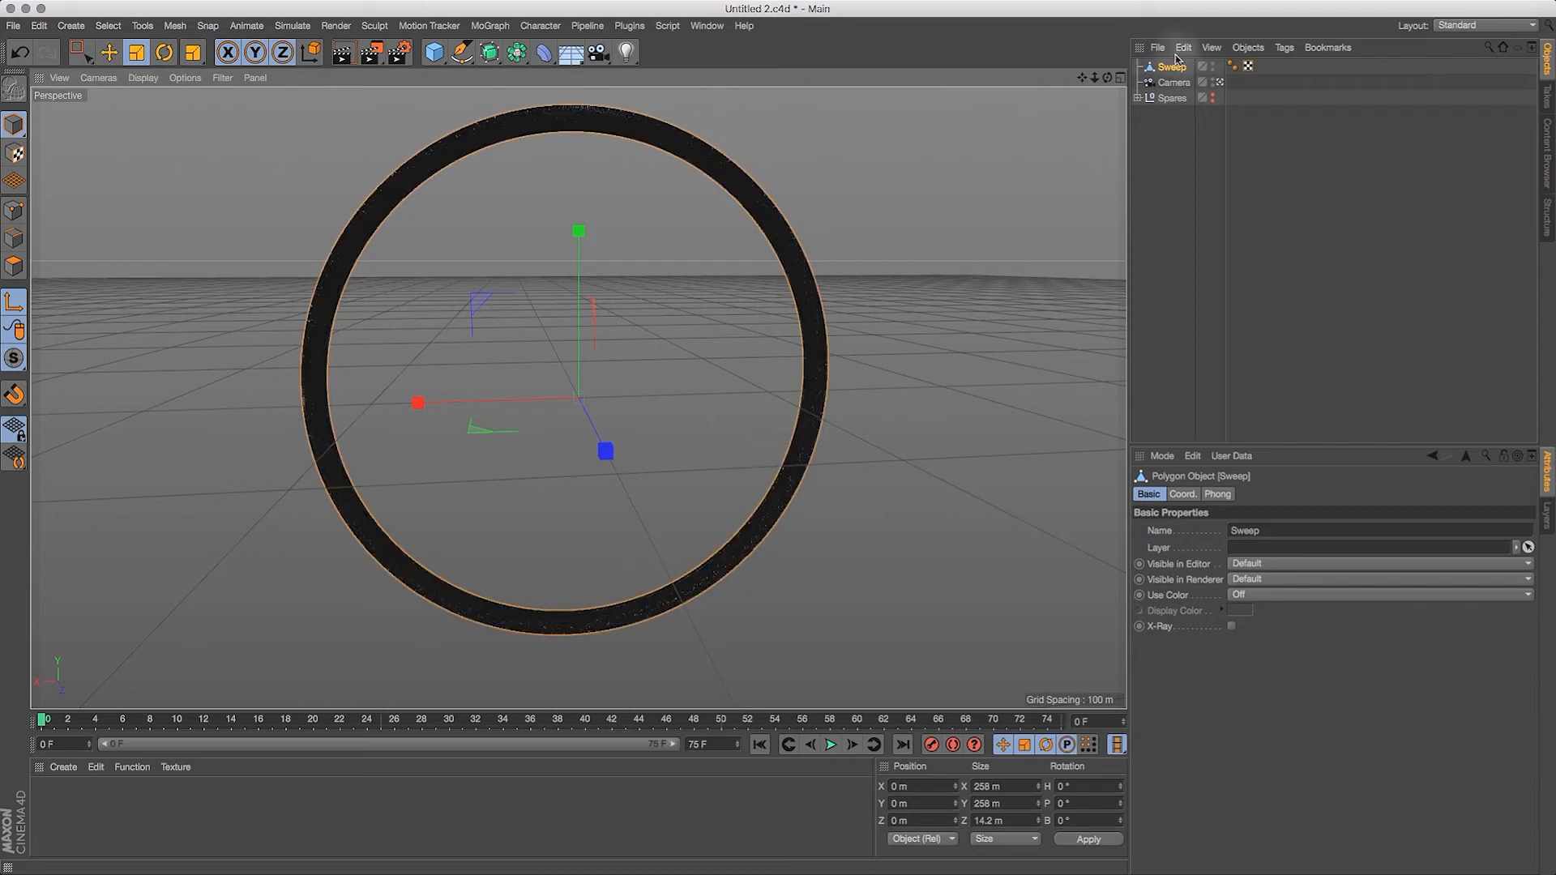
Step: Switch to a maximized Front view and frame the lowest section of the ring's mesh
{"action": "left_click_drag", "start_coordinate": [866, 476], "coordinate": [786, 451]}
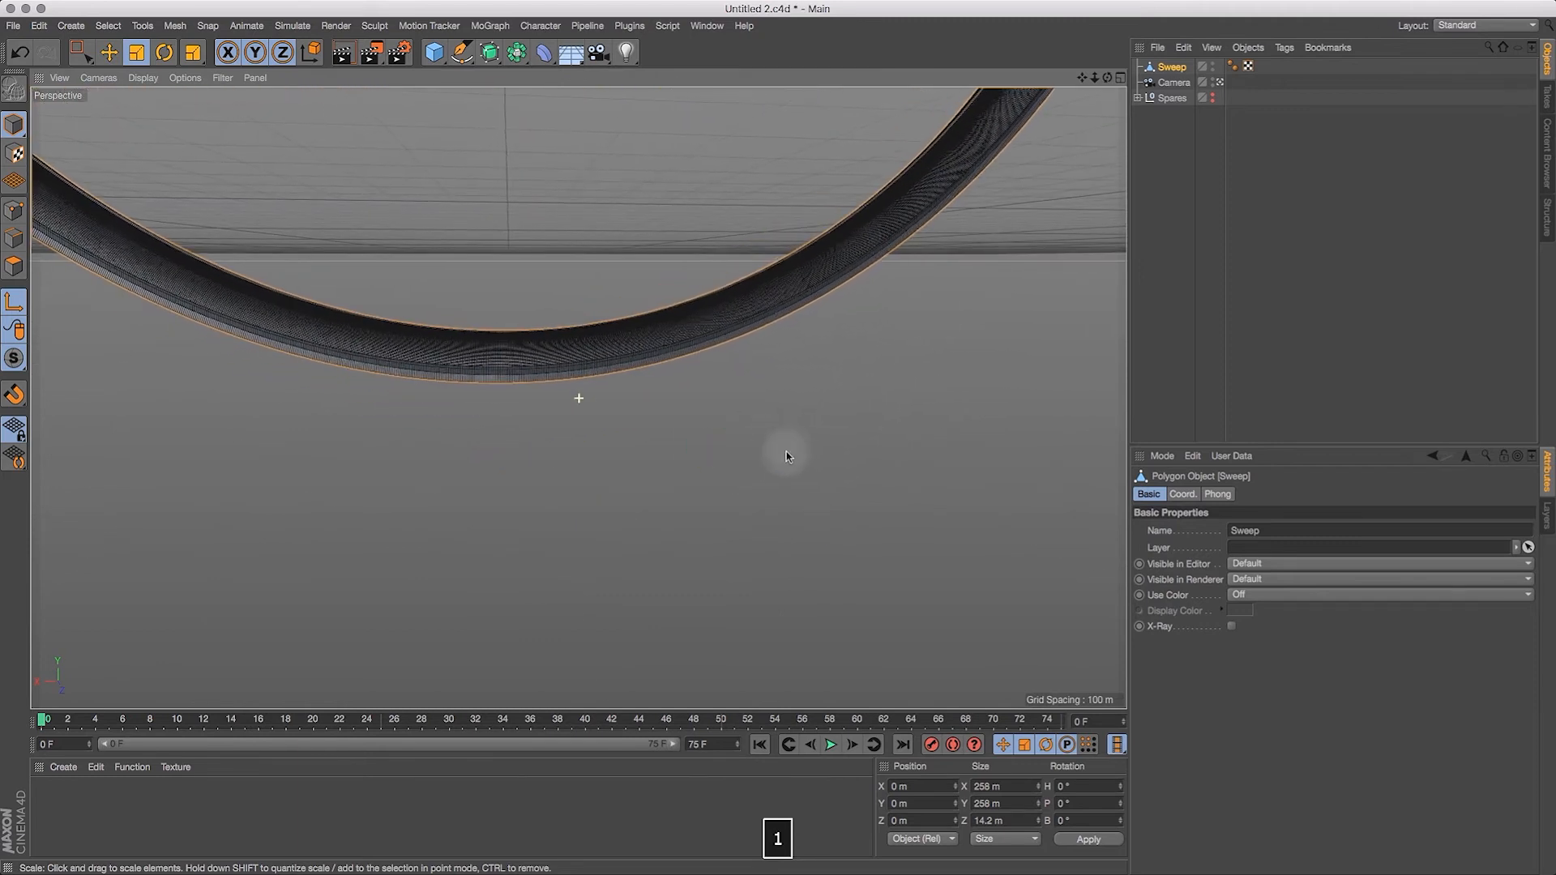
{"action": "key", "text": "F5"}
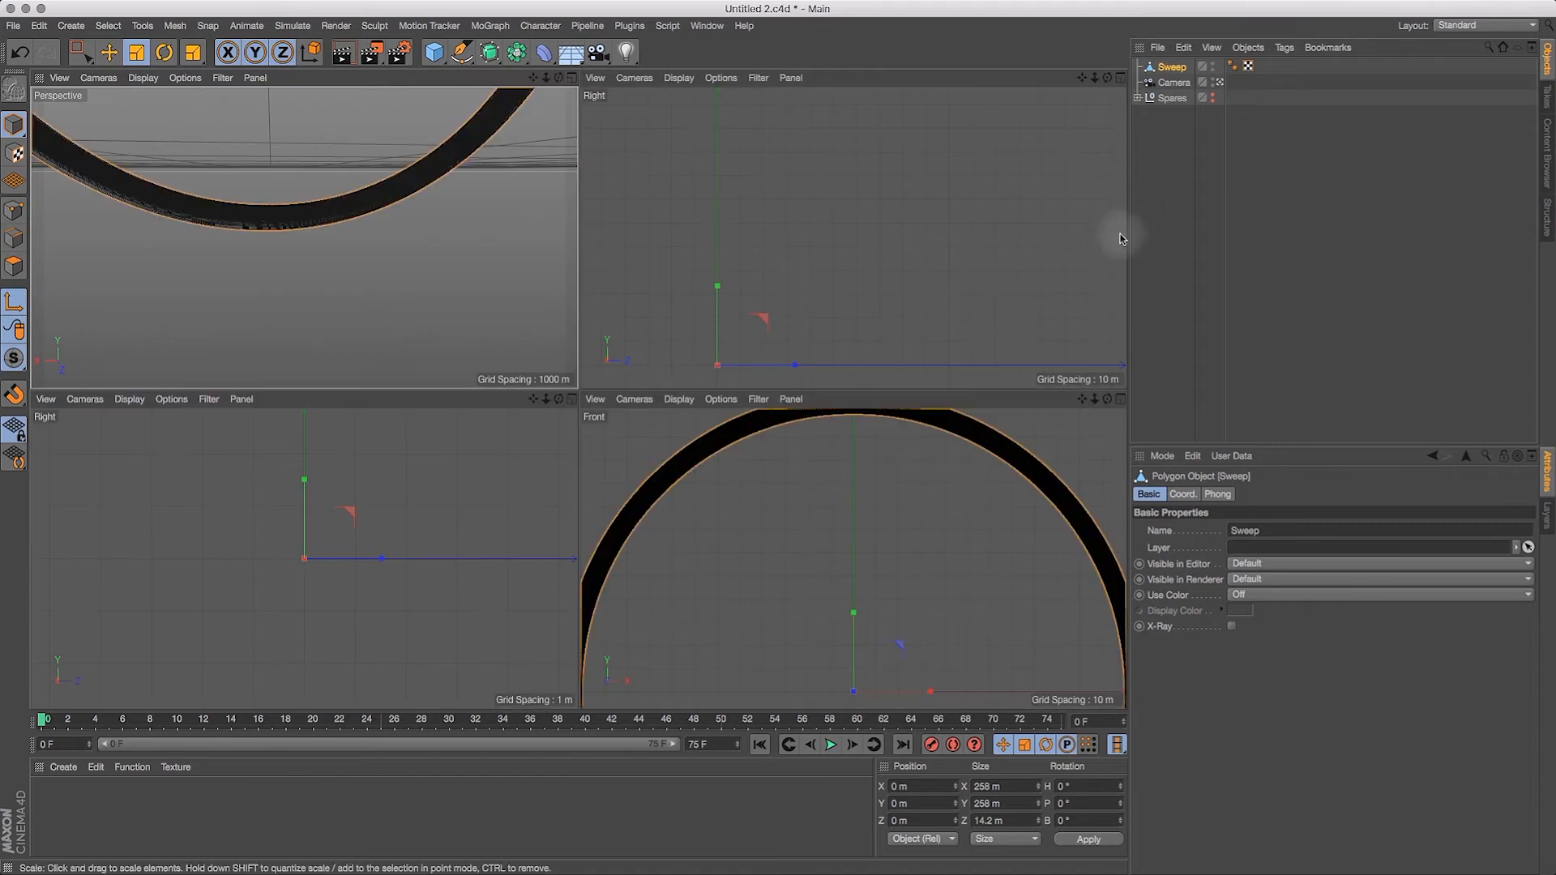
{"action": "left_click", "coordinate": [1120, 399]}
{"action": "key", "text": "o"}
{"action": "left_click_drag", "start_coordinate": [650, 560], "coordinate": [676, 330]}
{"action": "left_click_drag", "start_coordinate": [679, 513], "coordinate": [688, 591]}
{"action": "key", "text": "2"}
{"action": "key", "text": "1"}
{"action": "key", "text": "2"}
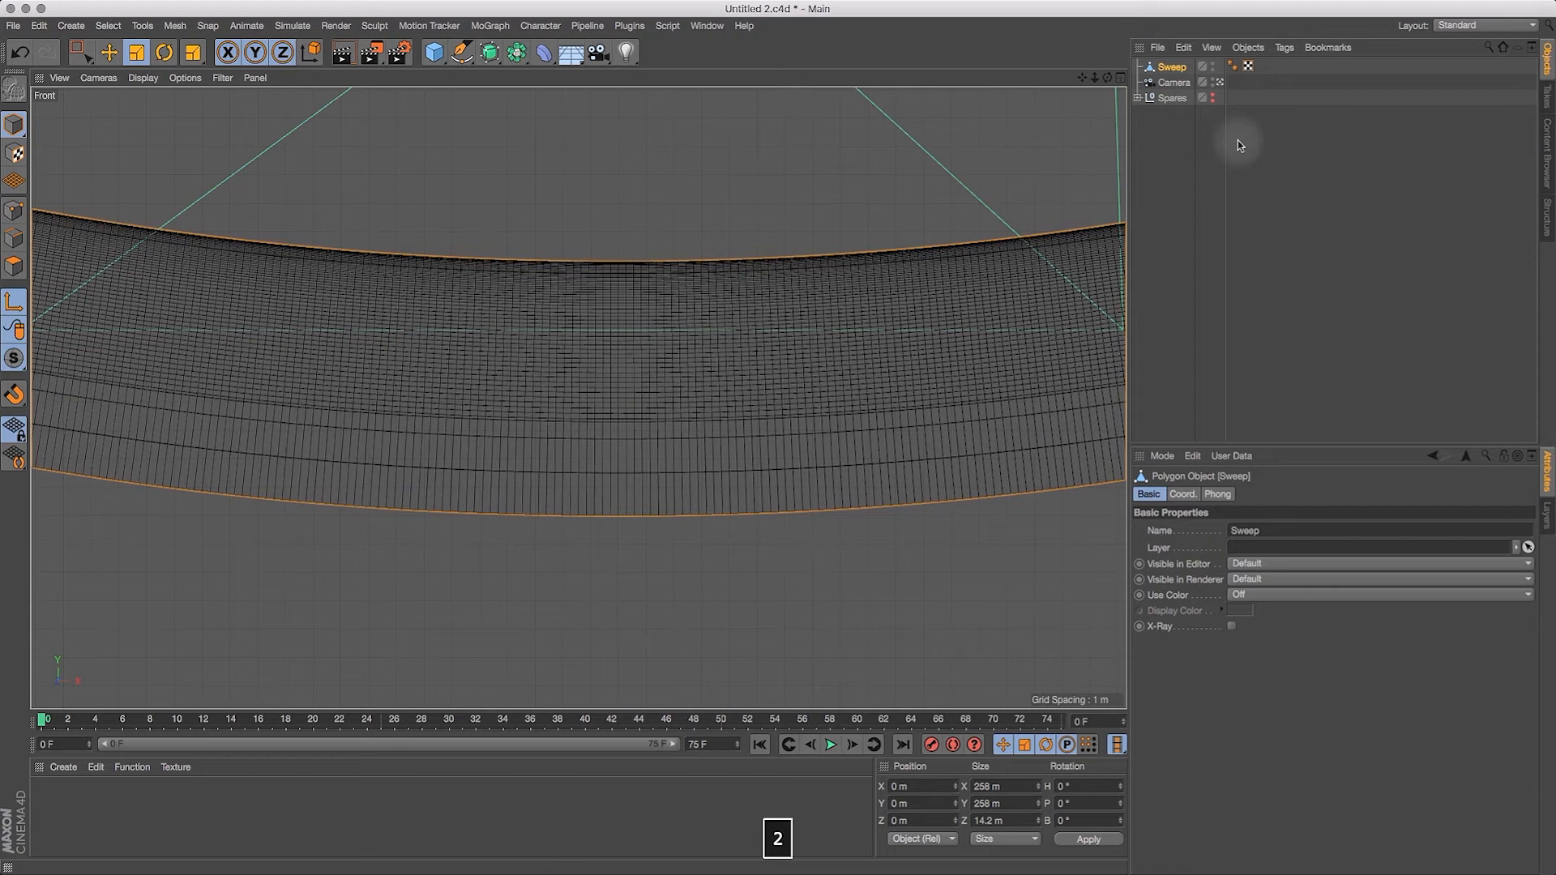
Step: Stop using the Camera object as the active view and hide it
{"action": "left_click", "coordinate": [1222, 83]}
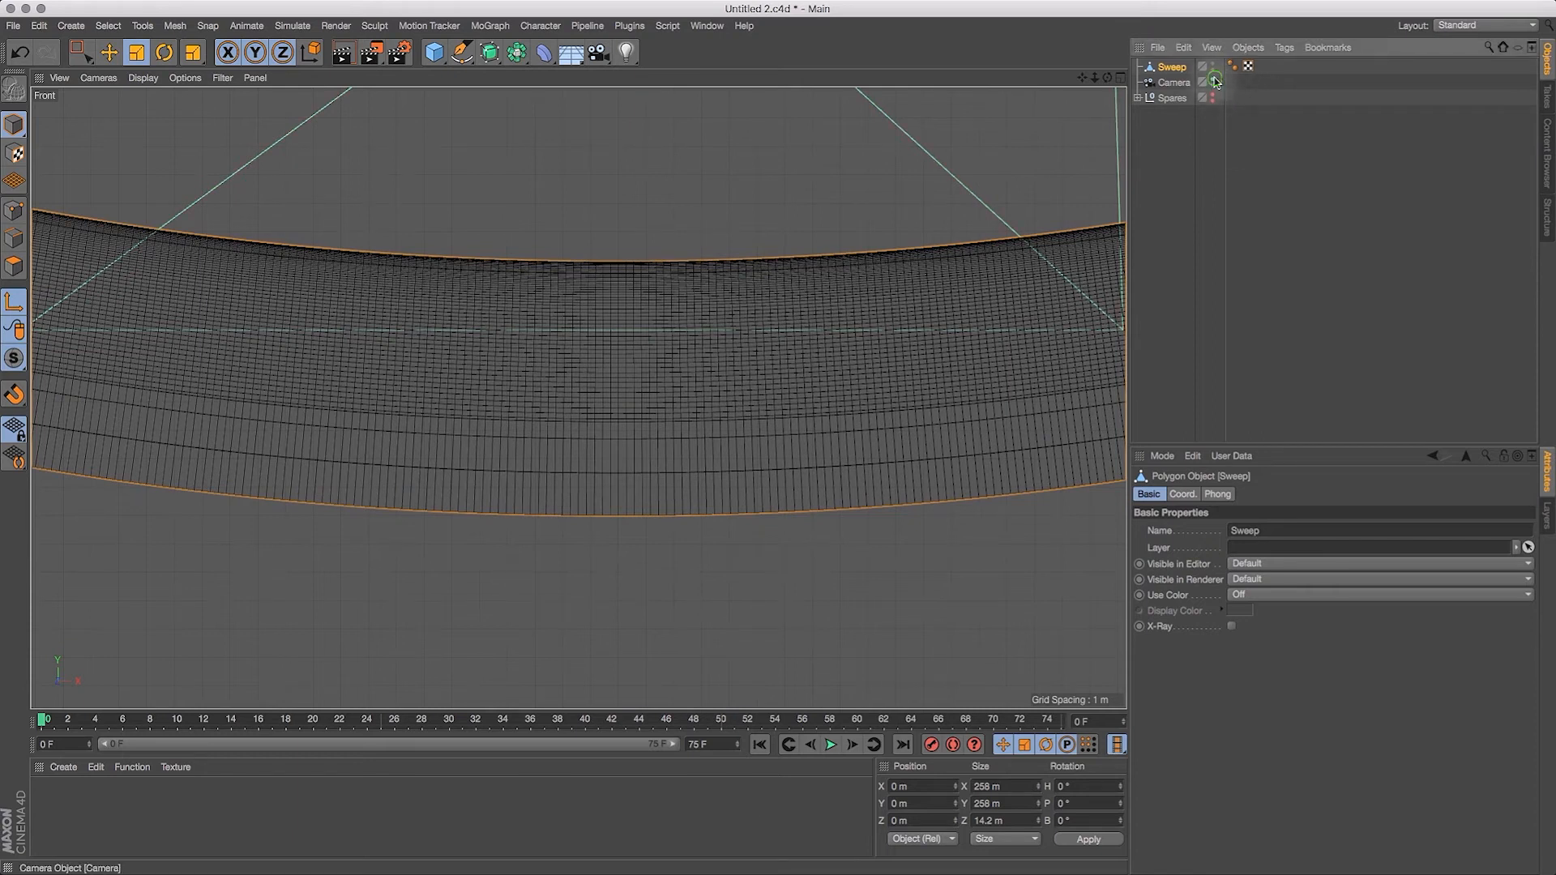
{"action": "key", "text": "1"}
{"action": "left_click_drag", "start_coordinate": [731, 554], "coordinate": [798, 584]}
{"action": "key", "text": "2"}
{"action": "left_click_drag", "start_coordinate": [1083, 78], "coordinate": [1001, 77]}
Step: Select the polygon Sweep object and activate the Polygon Selection tool over the lowest section of the ring
{"action": "left_click", "coordinate": [1173, 67]}
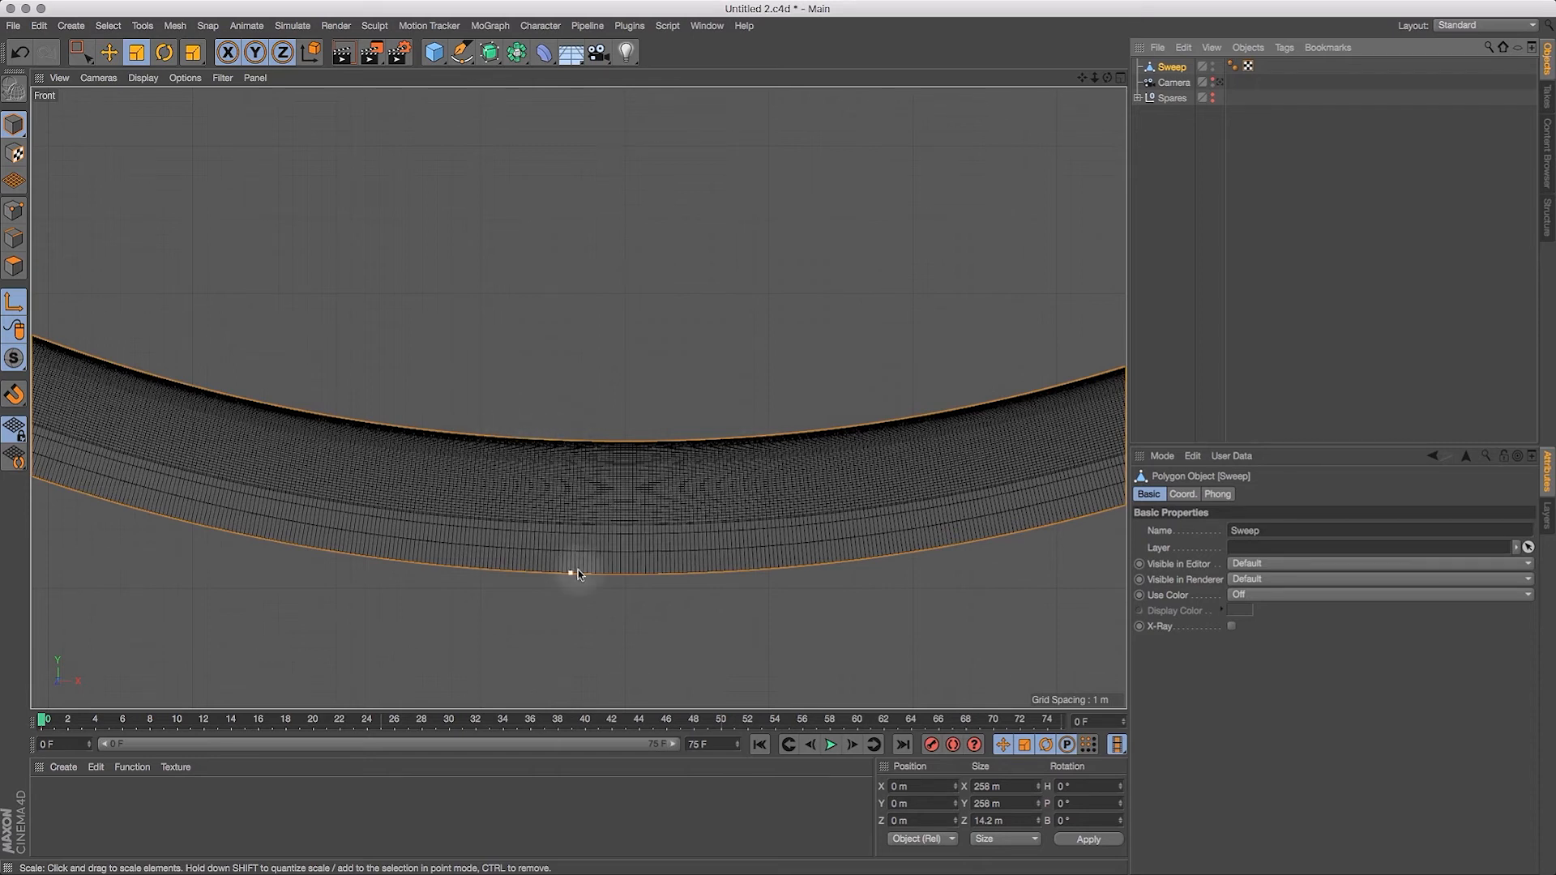
{"action": "left_click_drag", "start_coordinate": [1082, 77], "coordinate": [1116, 49]}
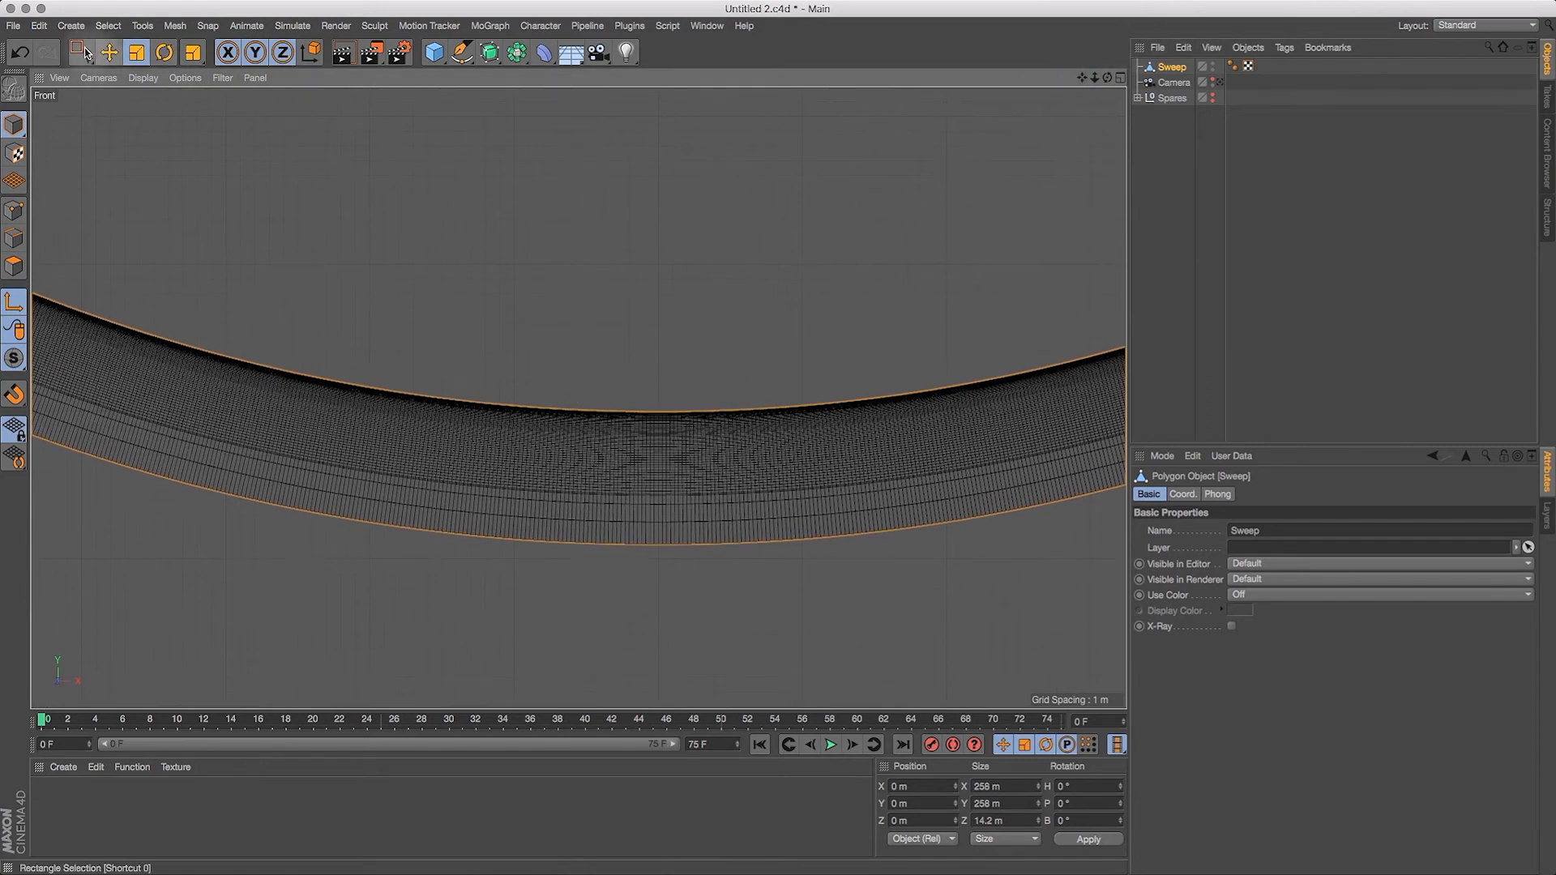
{"action": "left_click_drag", "start_coordinate": [85, 53], "coordinate": [152, 92]}
{"action": "left_click_drag", "start_coordinate": [170, 145], "coordinate": [165, 157]}
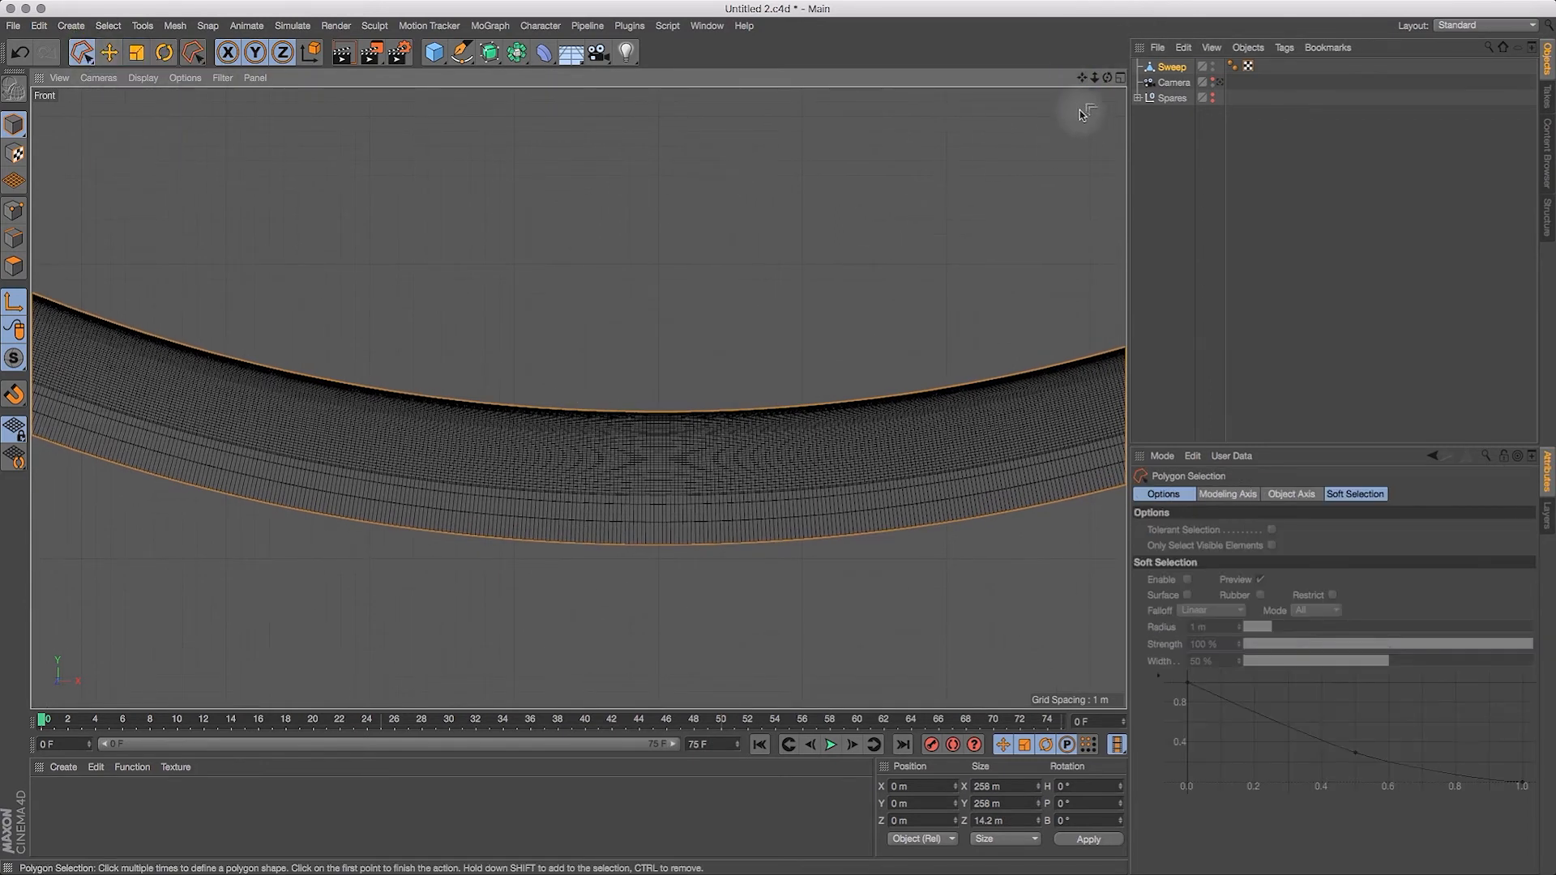
{"action": "left_click_drag", "start_coordinate": [1095, 78], "coordinate": [932, 39]}
{"action": "left_click_drag", "start_coordinate": [1095, 77], "coordinate": [1188, 140]}
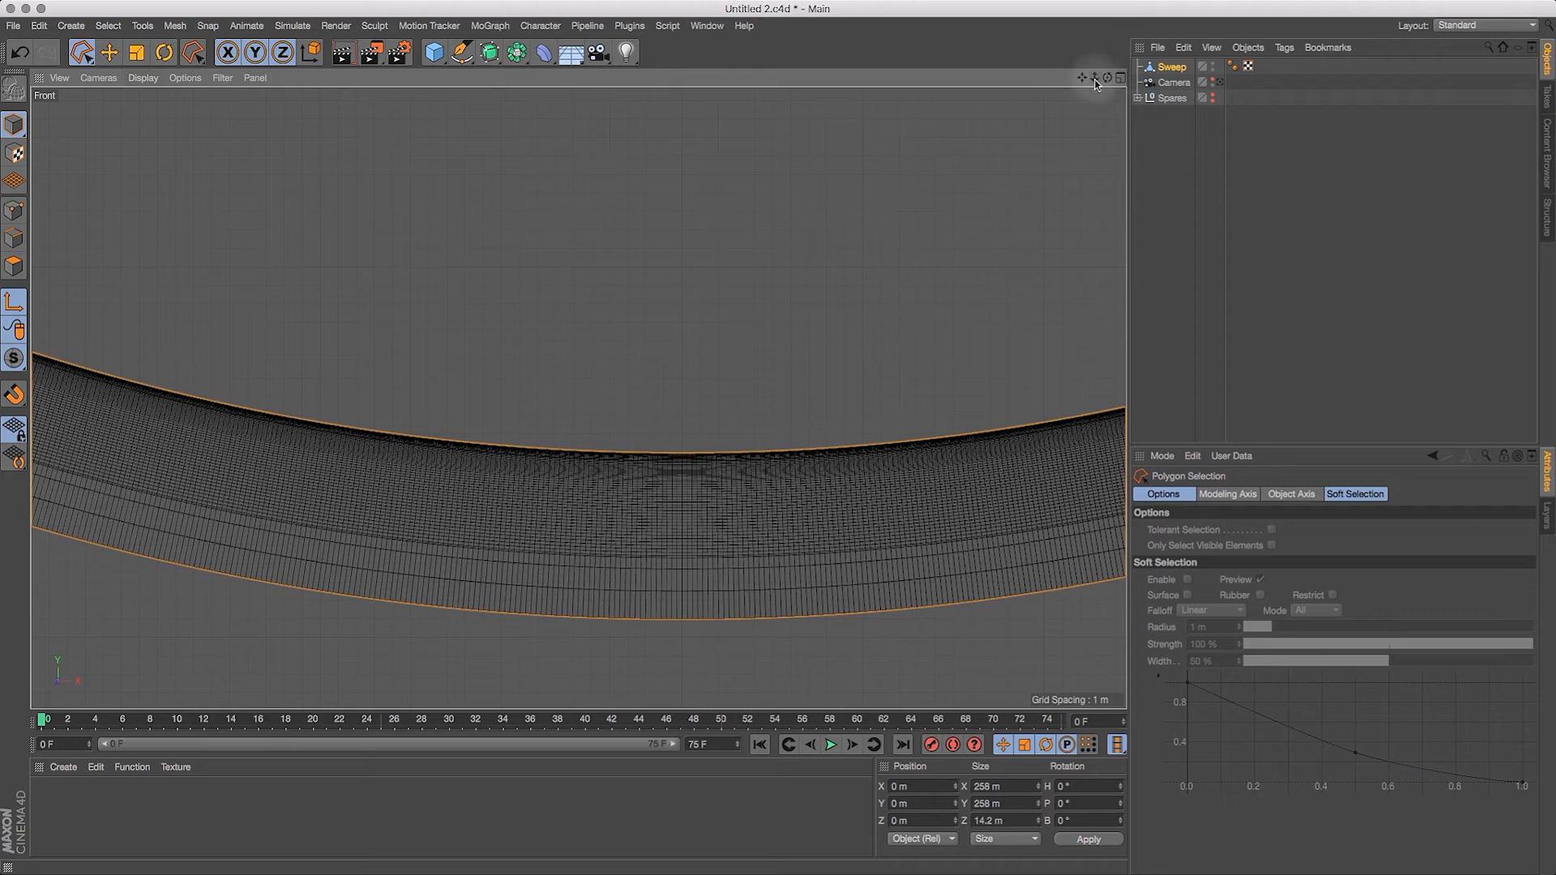
{"action": "left_click_drag", "start_coordinate": [1094, 81], "coordinate": [1144, 84]}
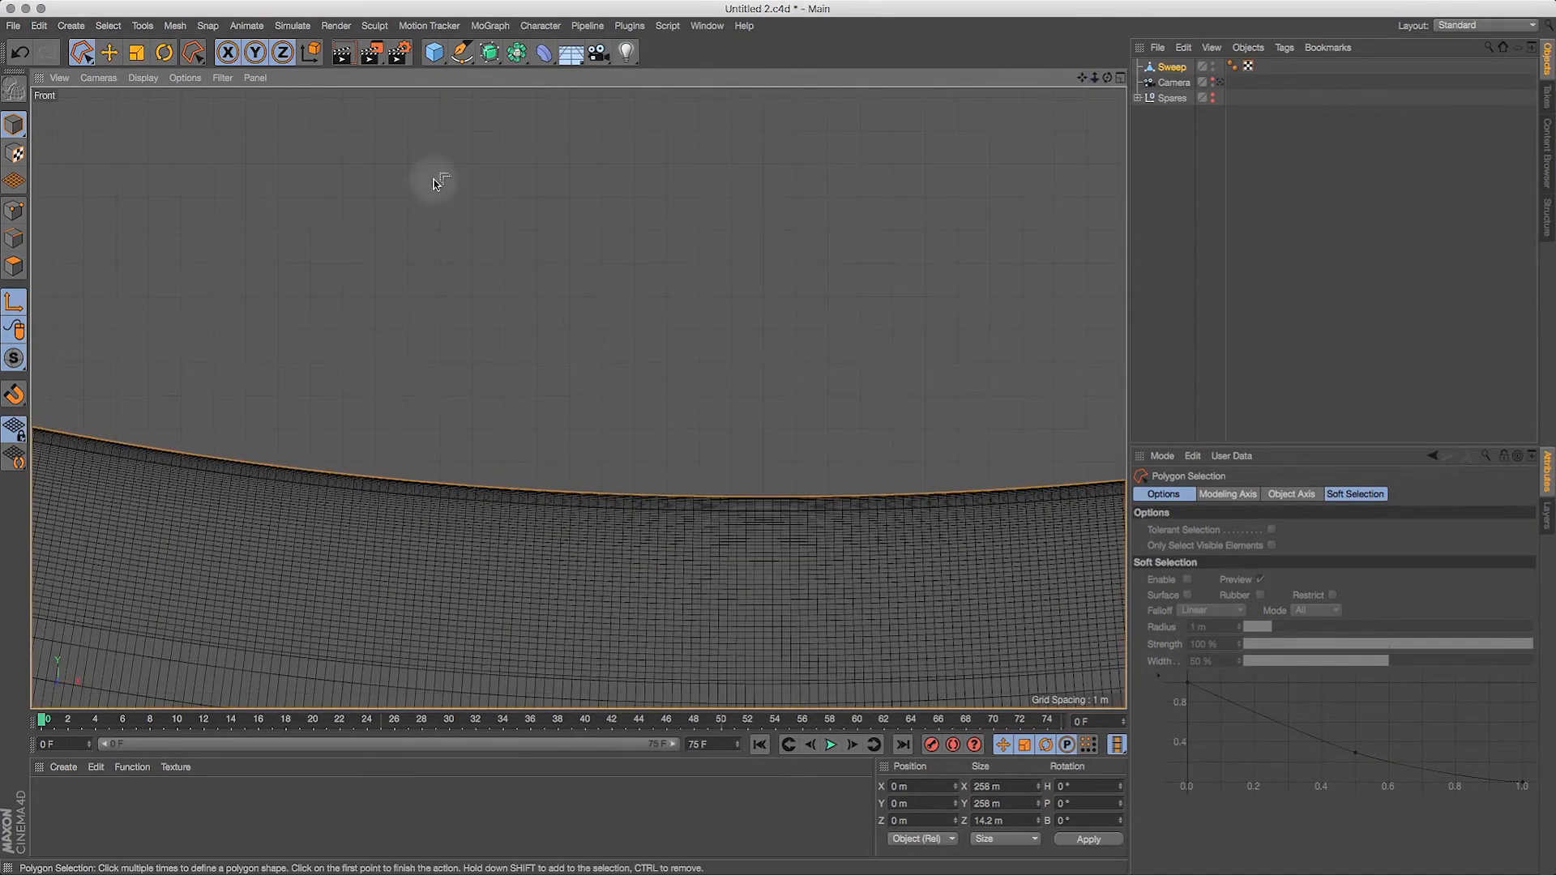
Step: Brighten the Major Grid editor color to a V value of 89 % in the preferences' scheme colors, and close the preferences
{"action": "left_click", "coordinate": [40, 26]}
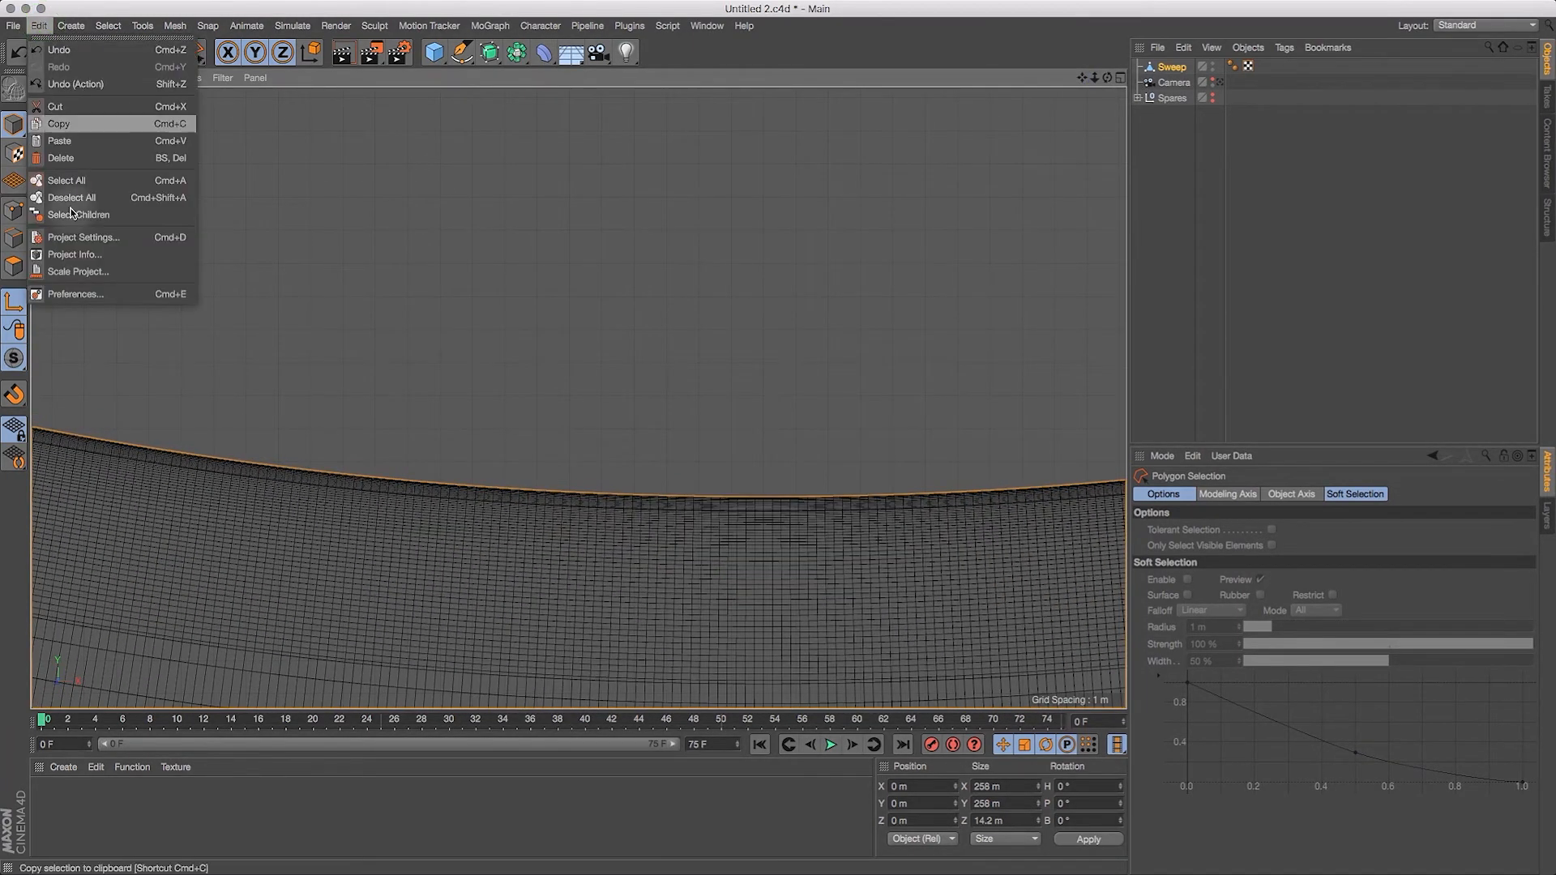
{"action": "left_click", "coordinate": [79, 295]}
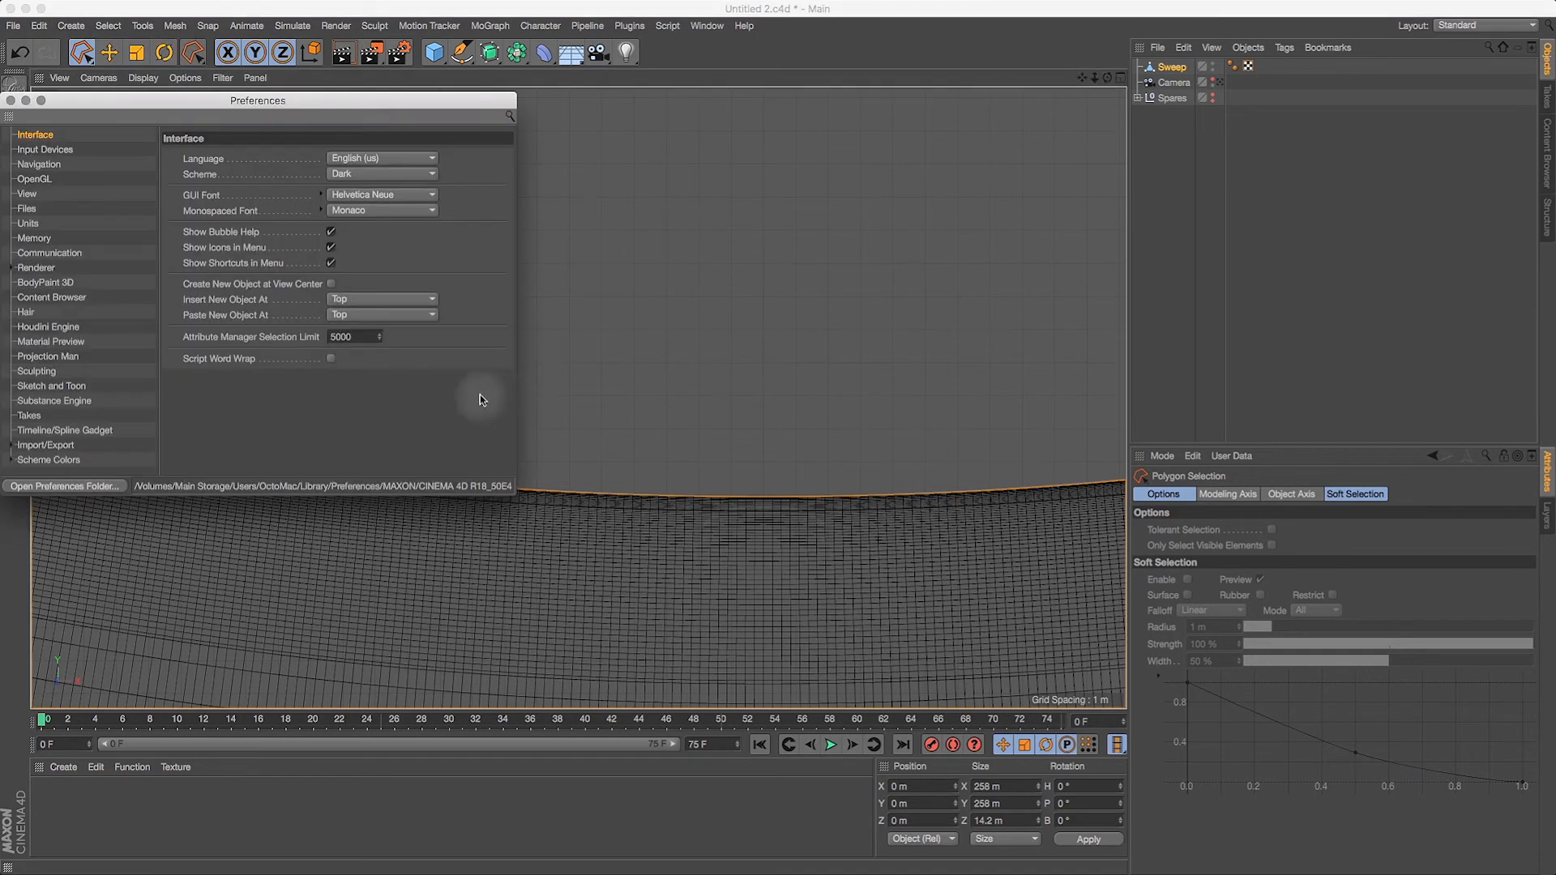
{"action": "left_click", "coordinate": [73, 460]}
{"action": "left_click", "coordinate": [12, 460]}
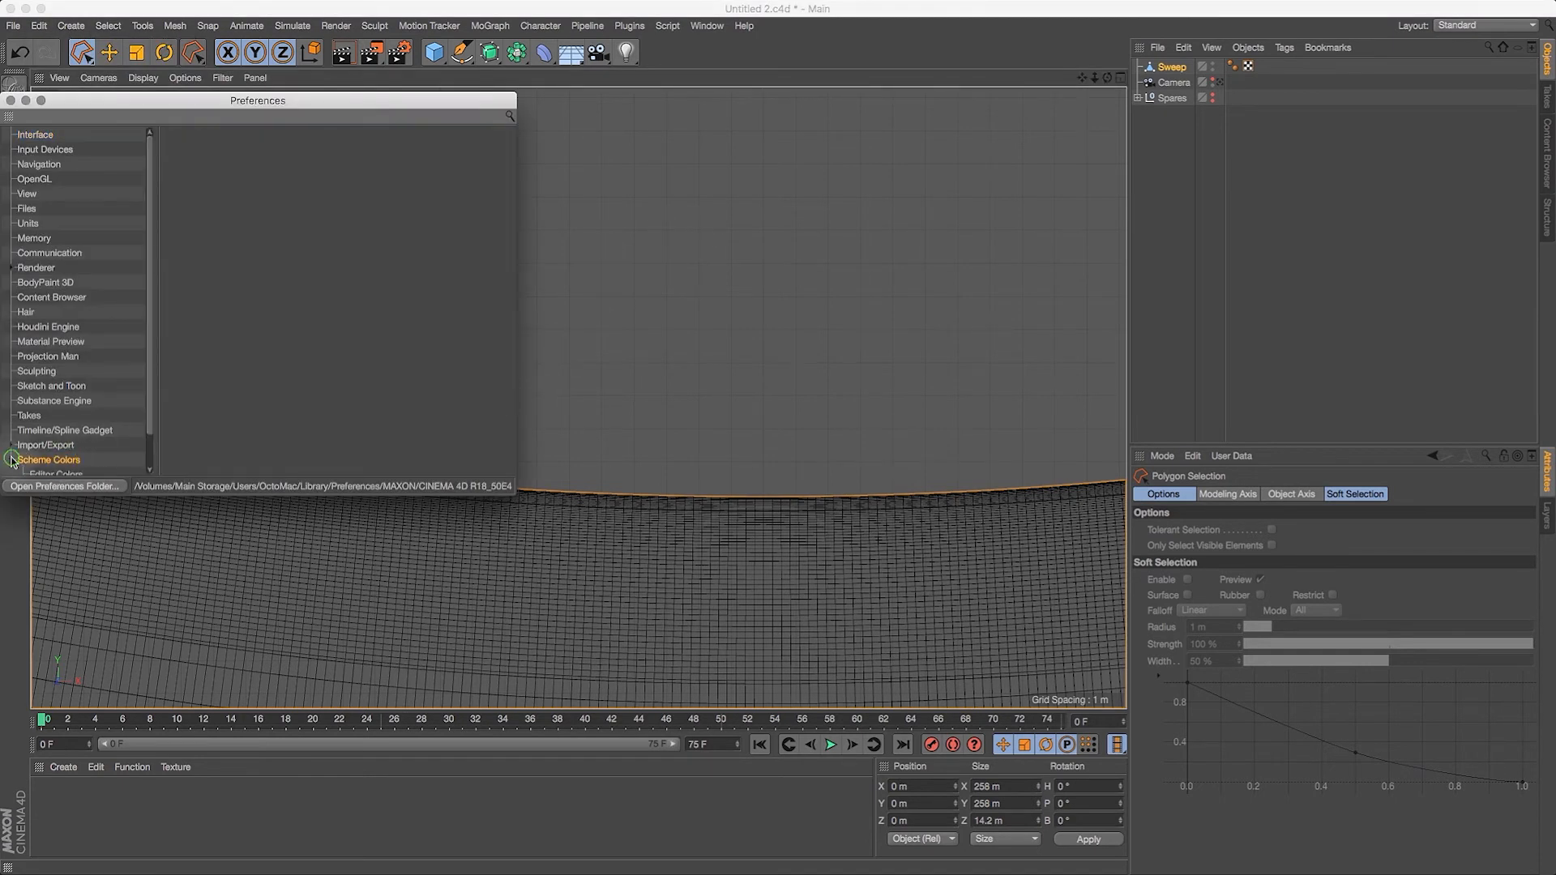
{"action": "left_click_drag", "start_coordinate": [149, 389], "coordinate": [149, 424]}
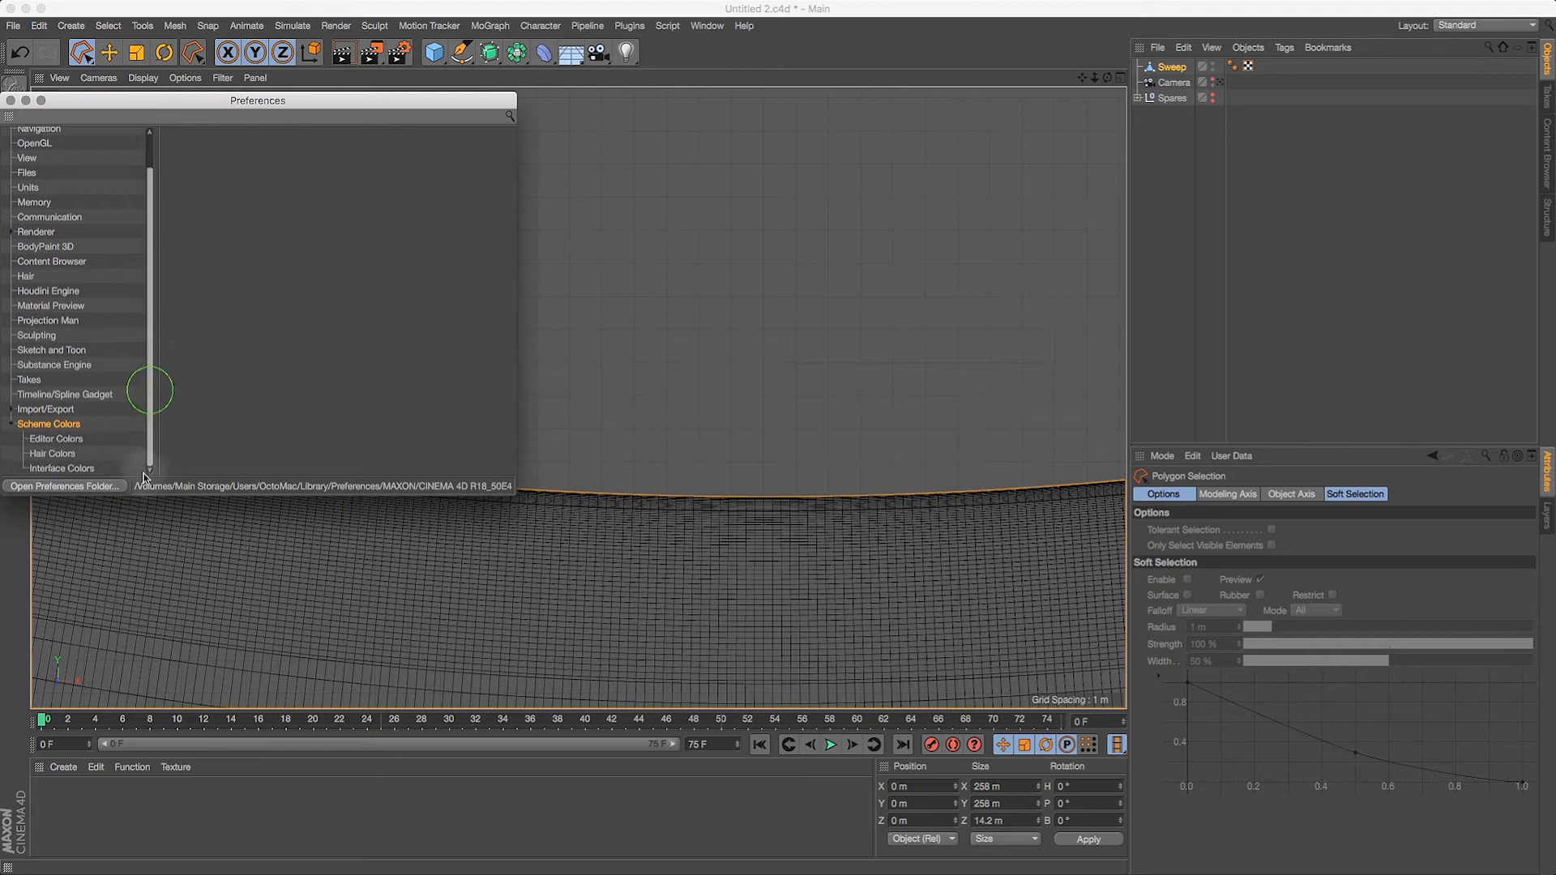
{"action": "left_click", "coordinate": [57, 439]}
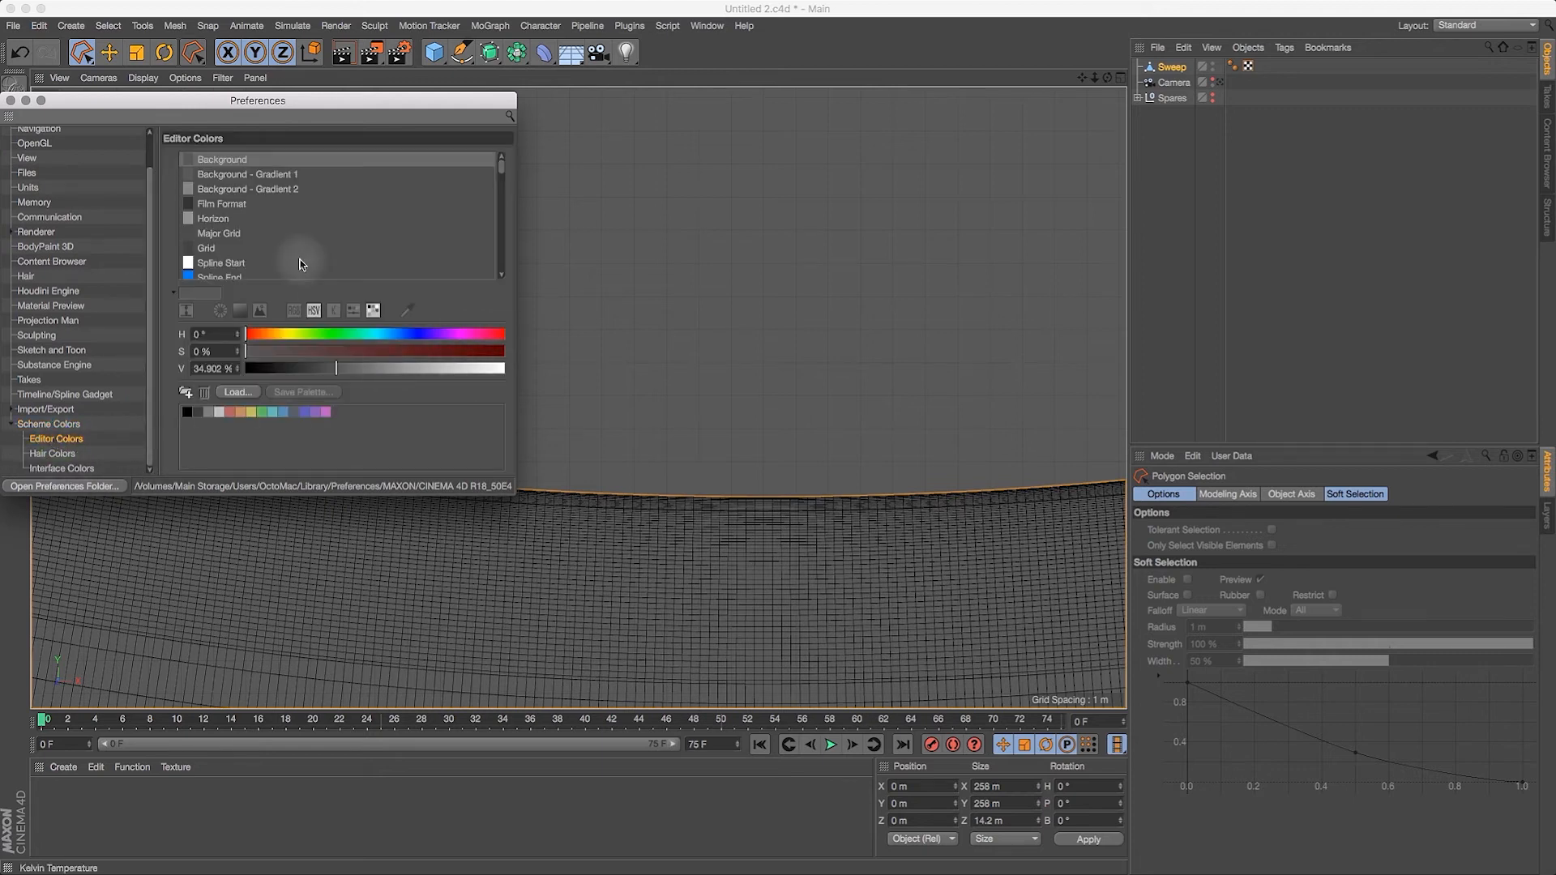
{"action": "left_click", "coordinate": [223, 234]}
{"action": "left_click_drag", "start_coordinate": [322, 370], "coordinate": [490, 371]}
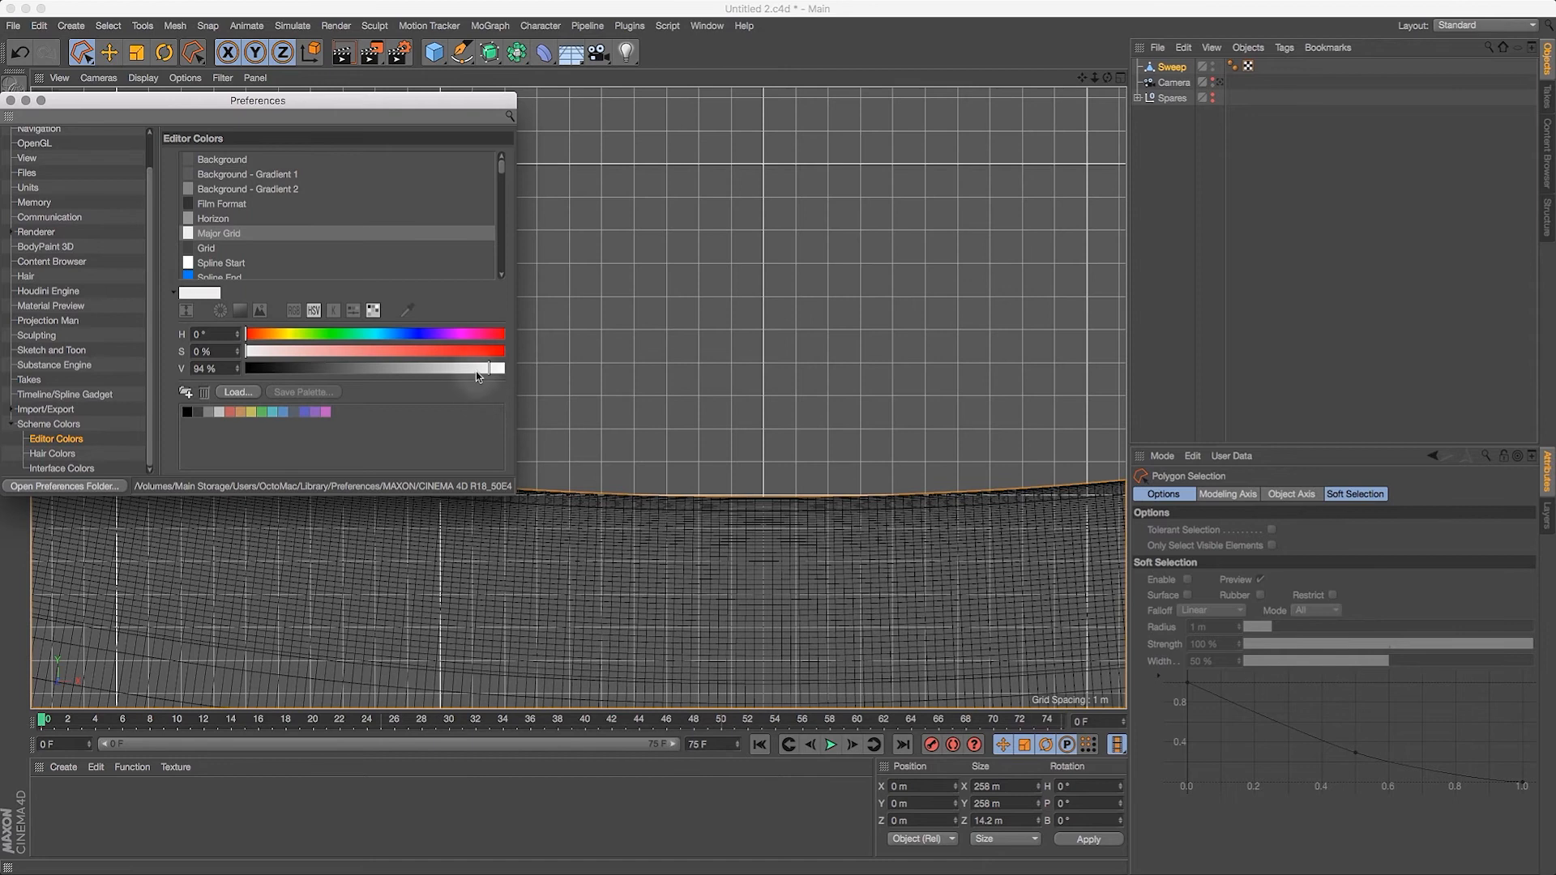
{"action": "left_click", "coordinate": [10, 100]}
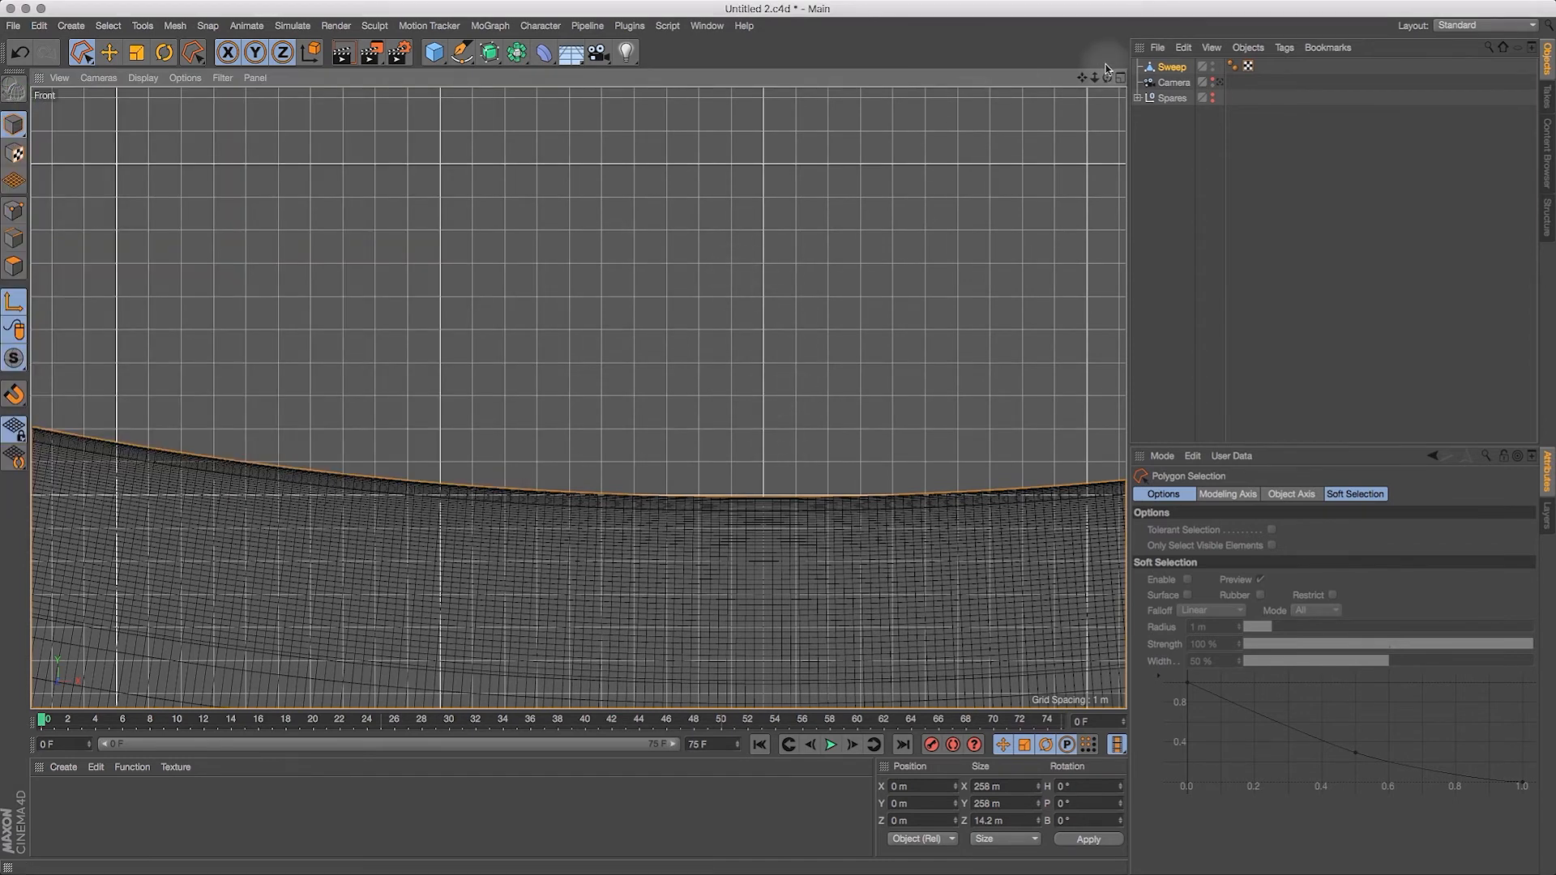
{"action": "mouse_move", "coordinate": [1094, 81]}
{"action": "left_mouse_down"}
{"action": "mouse_move", "coordinate": [963, 44]}
{"action": "mouse_move", "coordinate": [993, 17]}
{"action": "mouse_move", "coordinate": [948, 32]}
{"action": "left_mouse_up"}
{"action": "mouse_move", "coordinate": [1094, 76]}
{"action": "left_mouse_down"}
{"action": "mouse_move", "coordinate": [1137, 49]}
{"action": "mouse_move", "coordinate": [1089, 90]}
{"action": "mouse_move", "coordinate": [1133, 36]}
{"action": "mouse_move", "coordinate": [1082, 69]}
{"action": "left_mouse_up"}
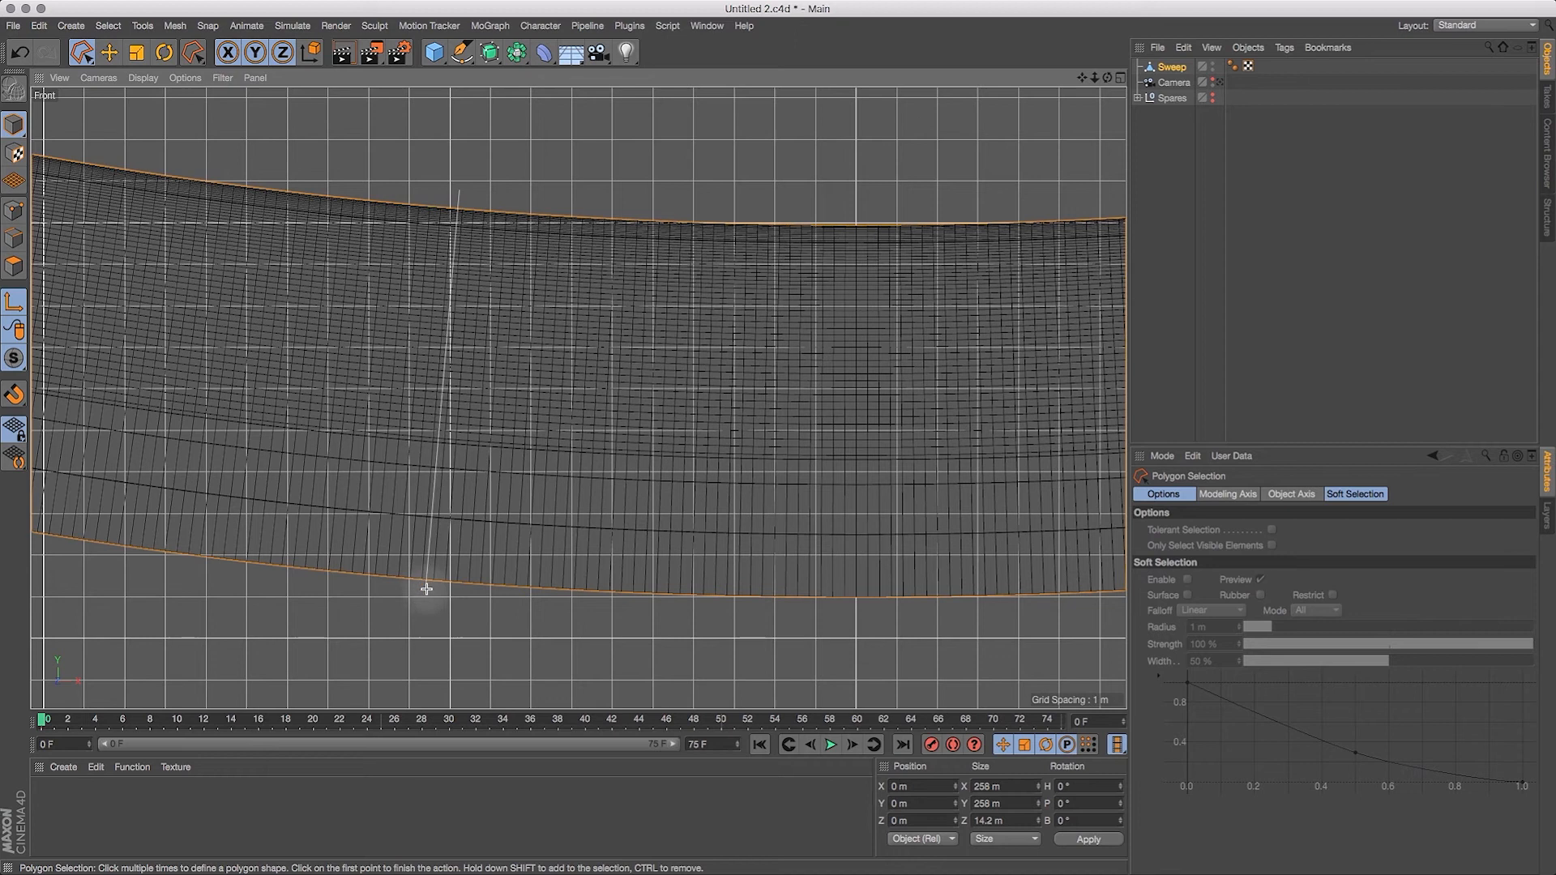
{"action": "left_click", "coordinate": [425, 614]}
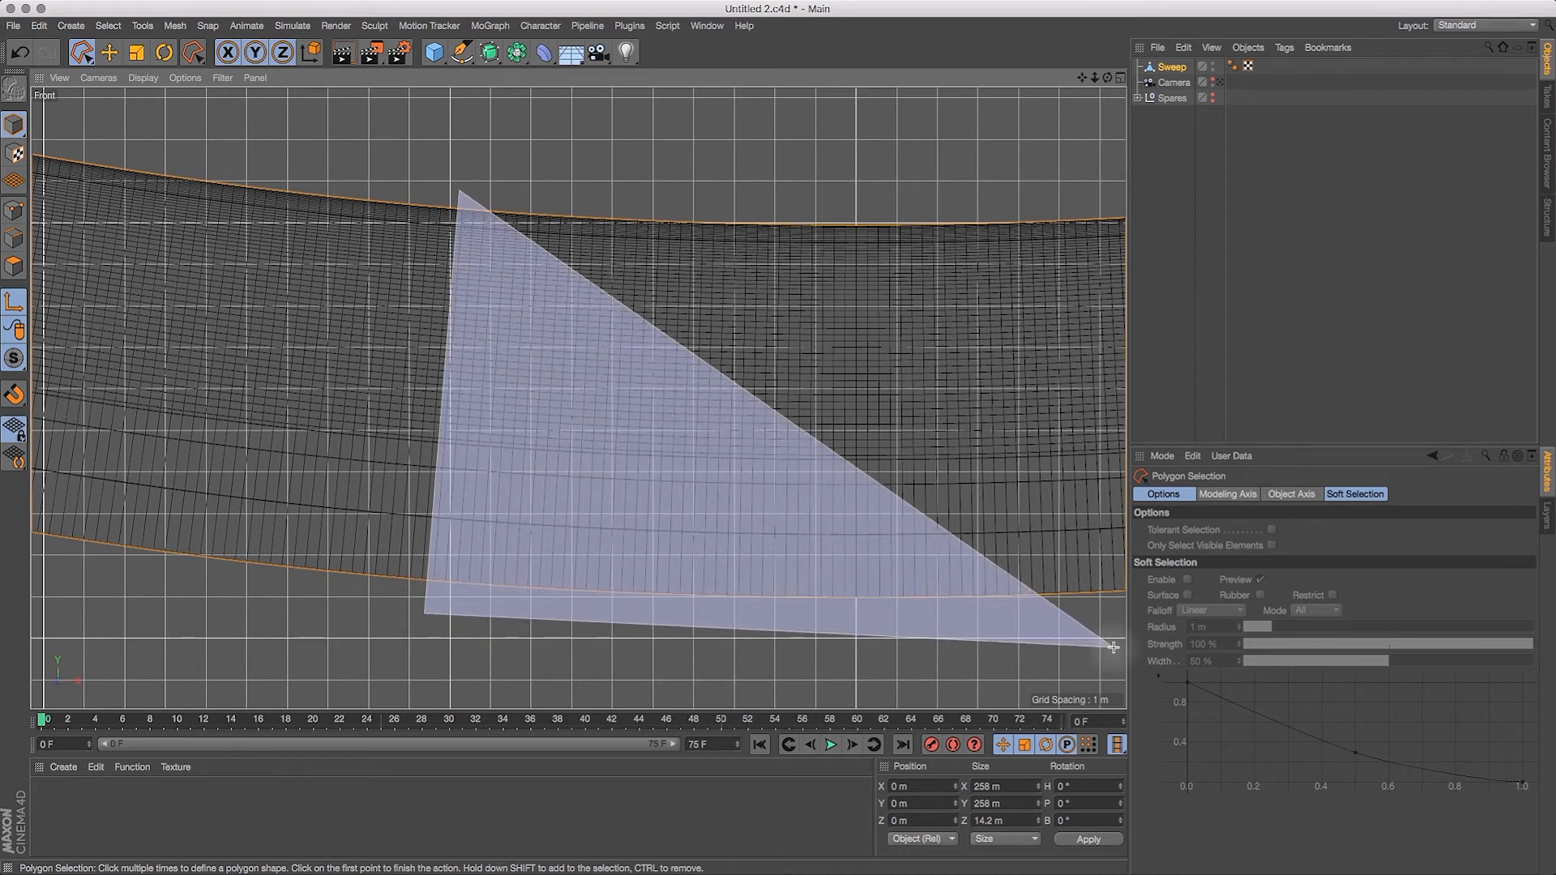
{"action": "left_click", "coordinate": [1118, 646]}
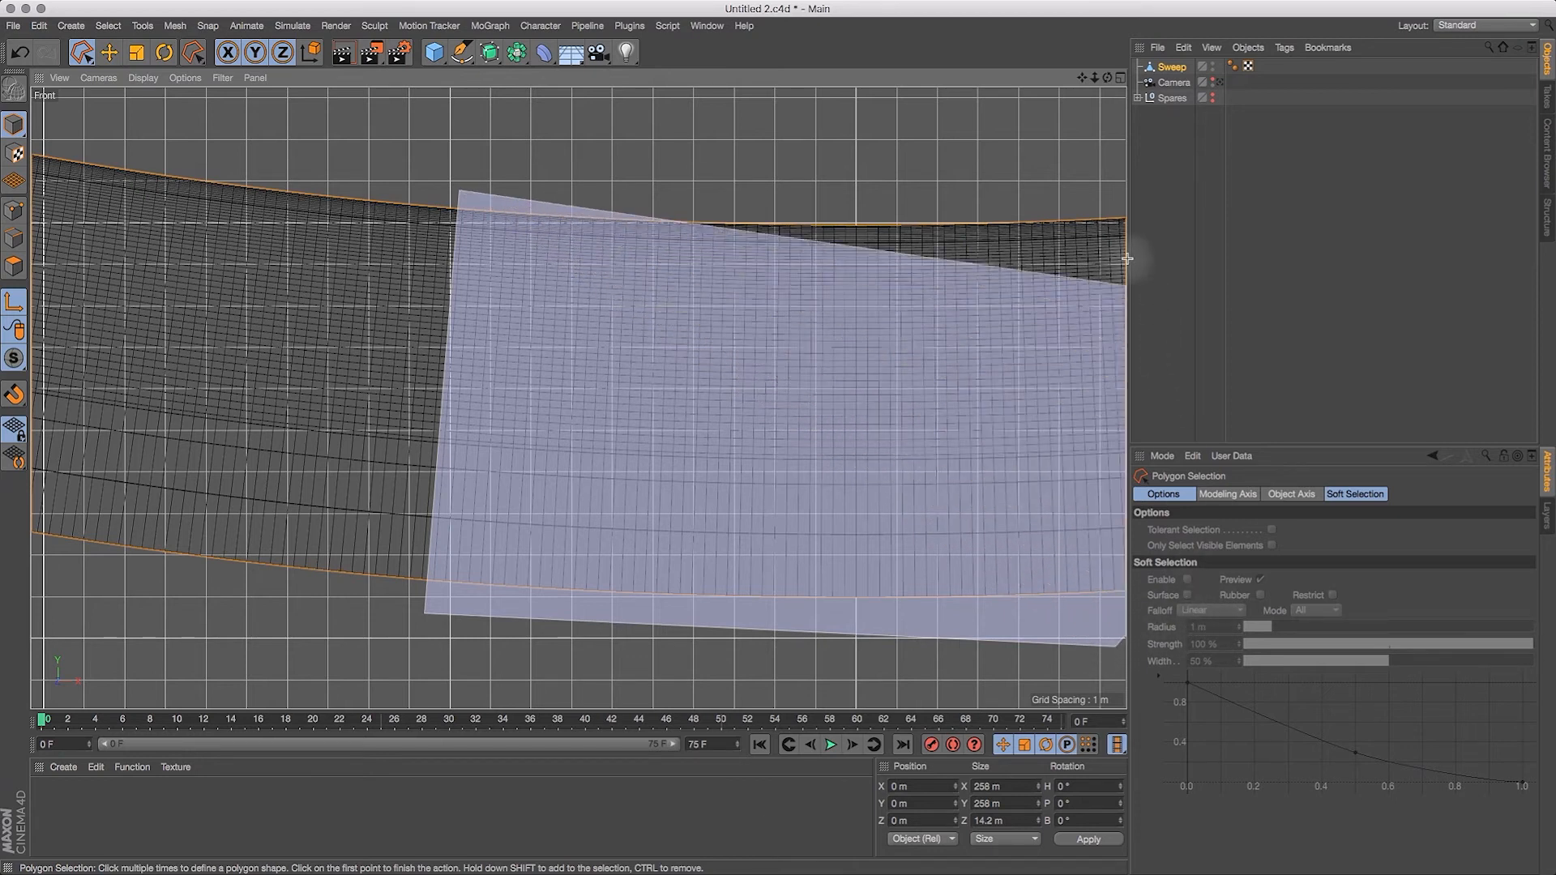
{"action": "left_click", "coordinate": [1095, 187]}
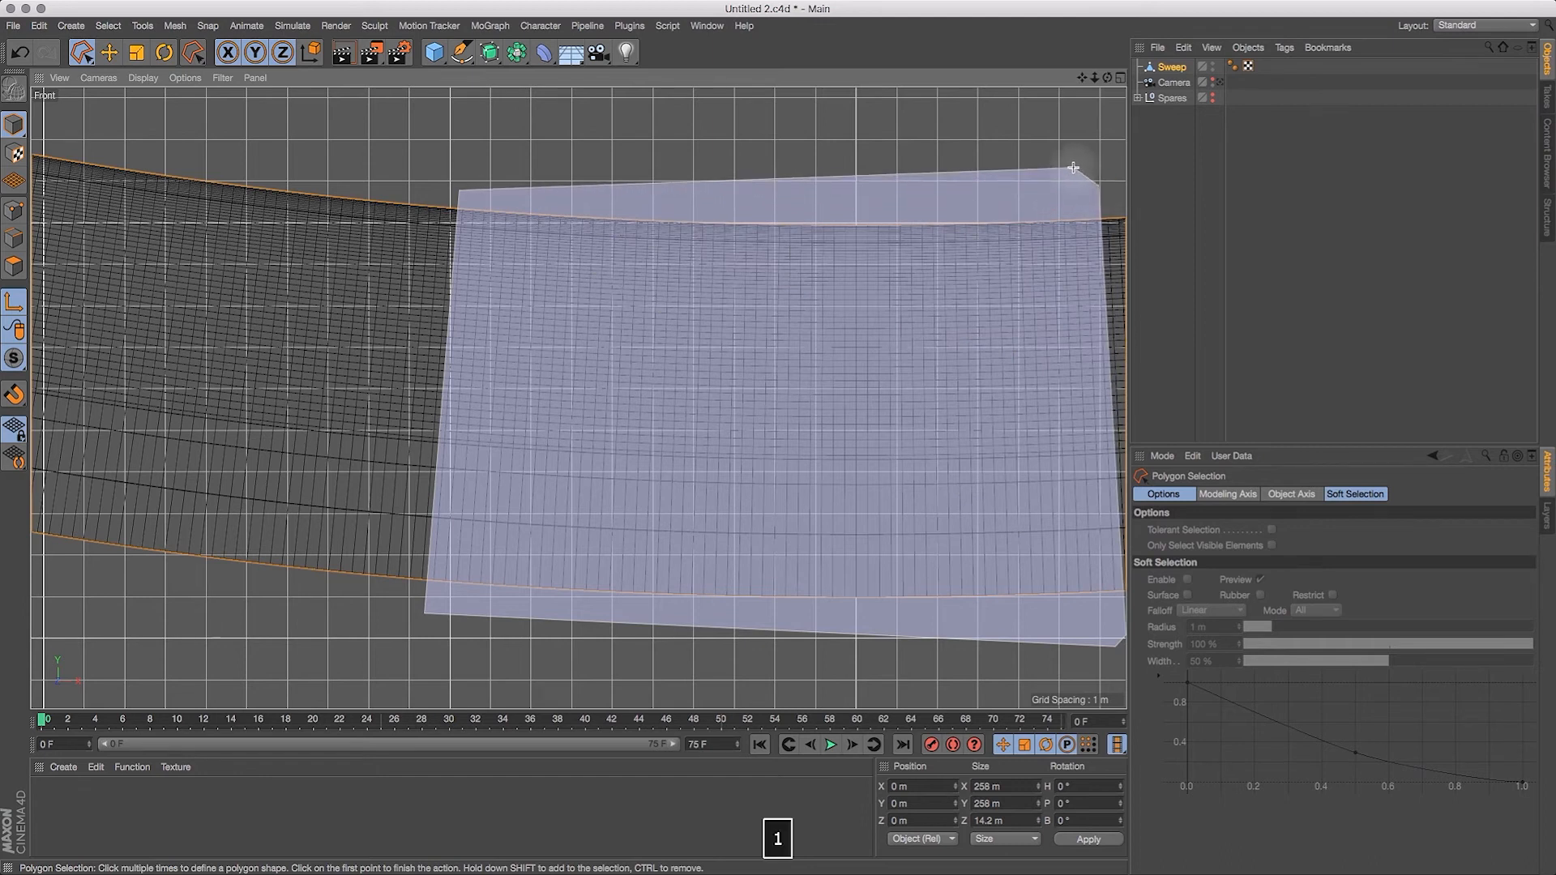
{"action": "key", "text": "1"}
{"action": "left_click", "coordinate": [1098, 148]}
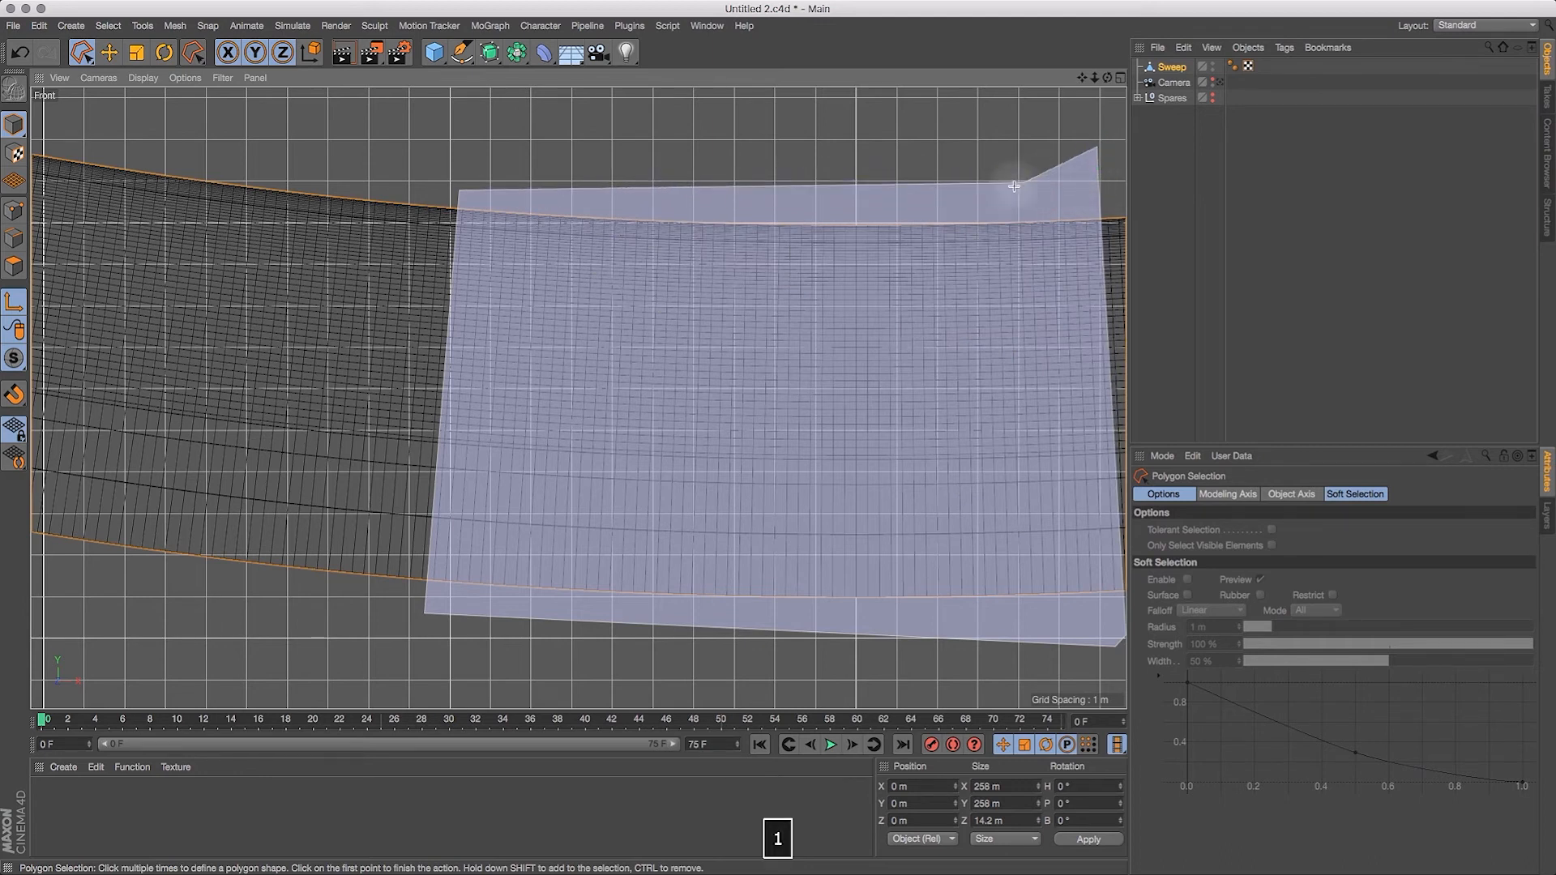
{"action": "key", "text": "Escape"}
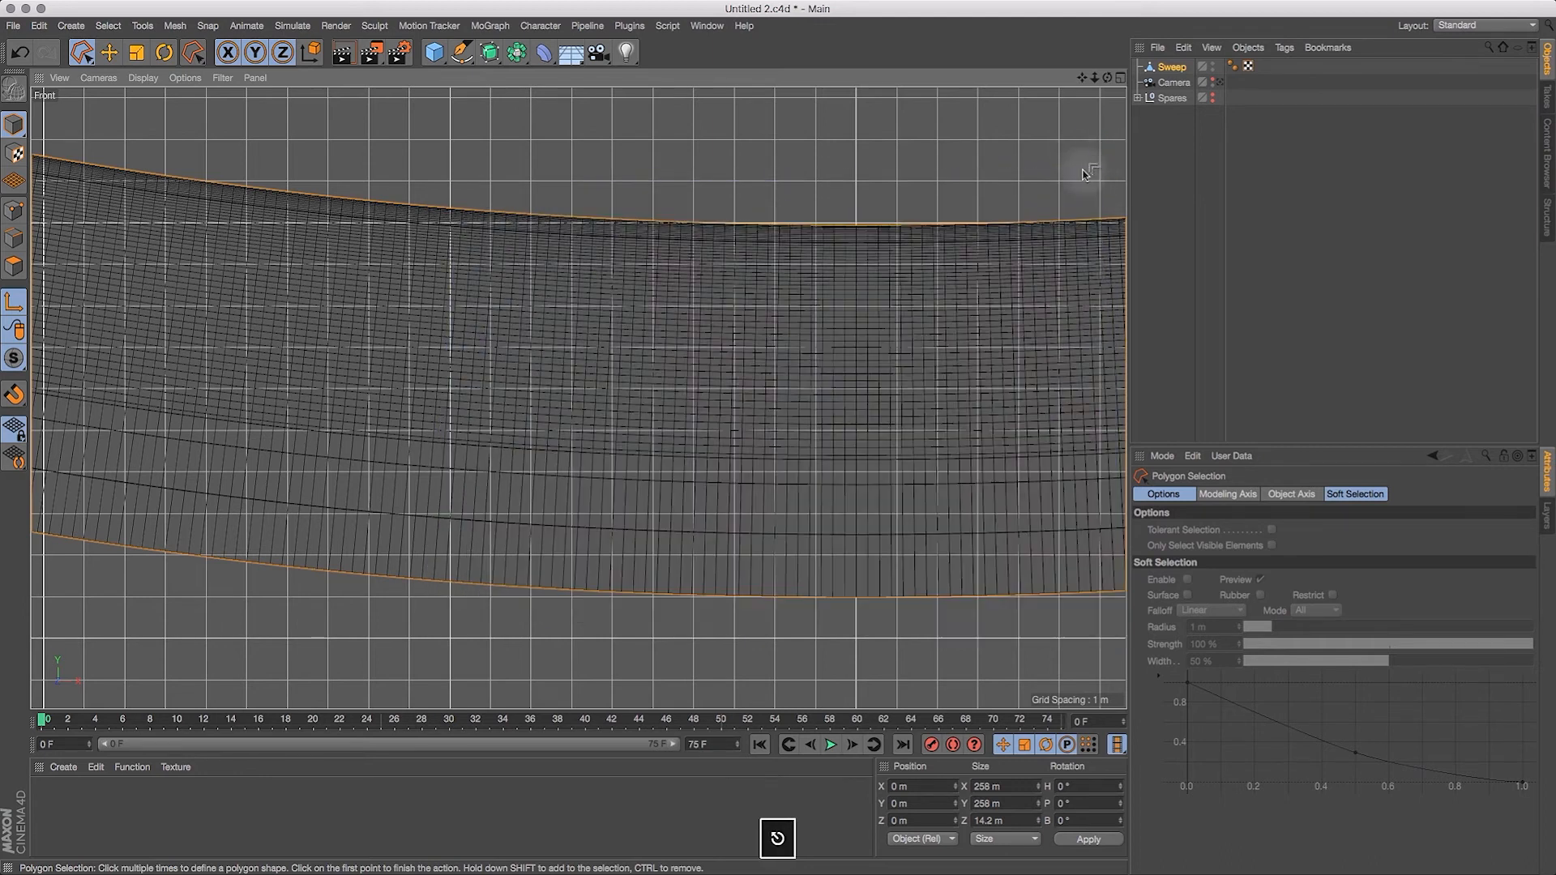
{"action": "left_click", "coordinate": [456, 202]}
{"action": "key", "text": "Escape"}
Step: Try to outline the ring's lowest section with the Polygon Selection tool while still in Model mode
{"action": "left_click_drag", "start_coordinate": [1083, 78], "coordinate": [800, 80]}
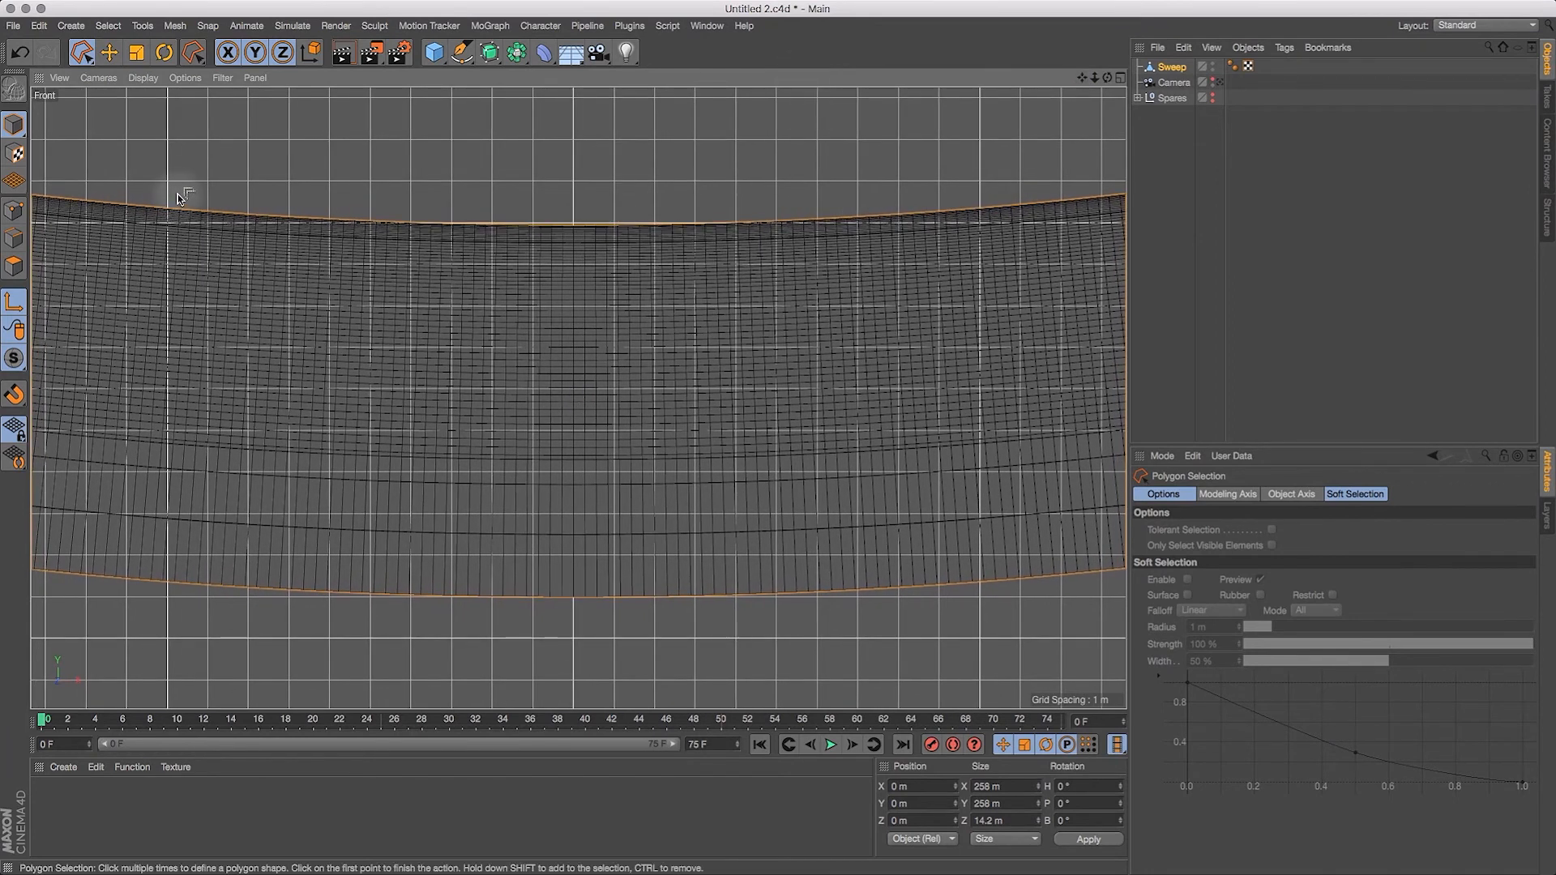
{"action": "left_click", "coordinate": [141, 623]}
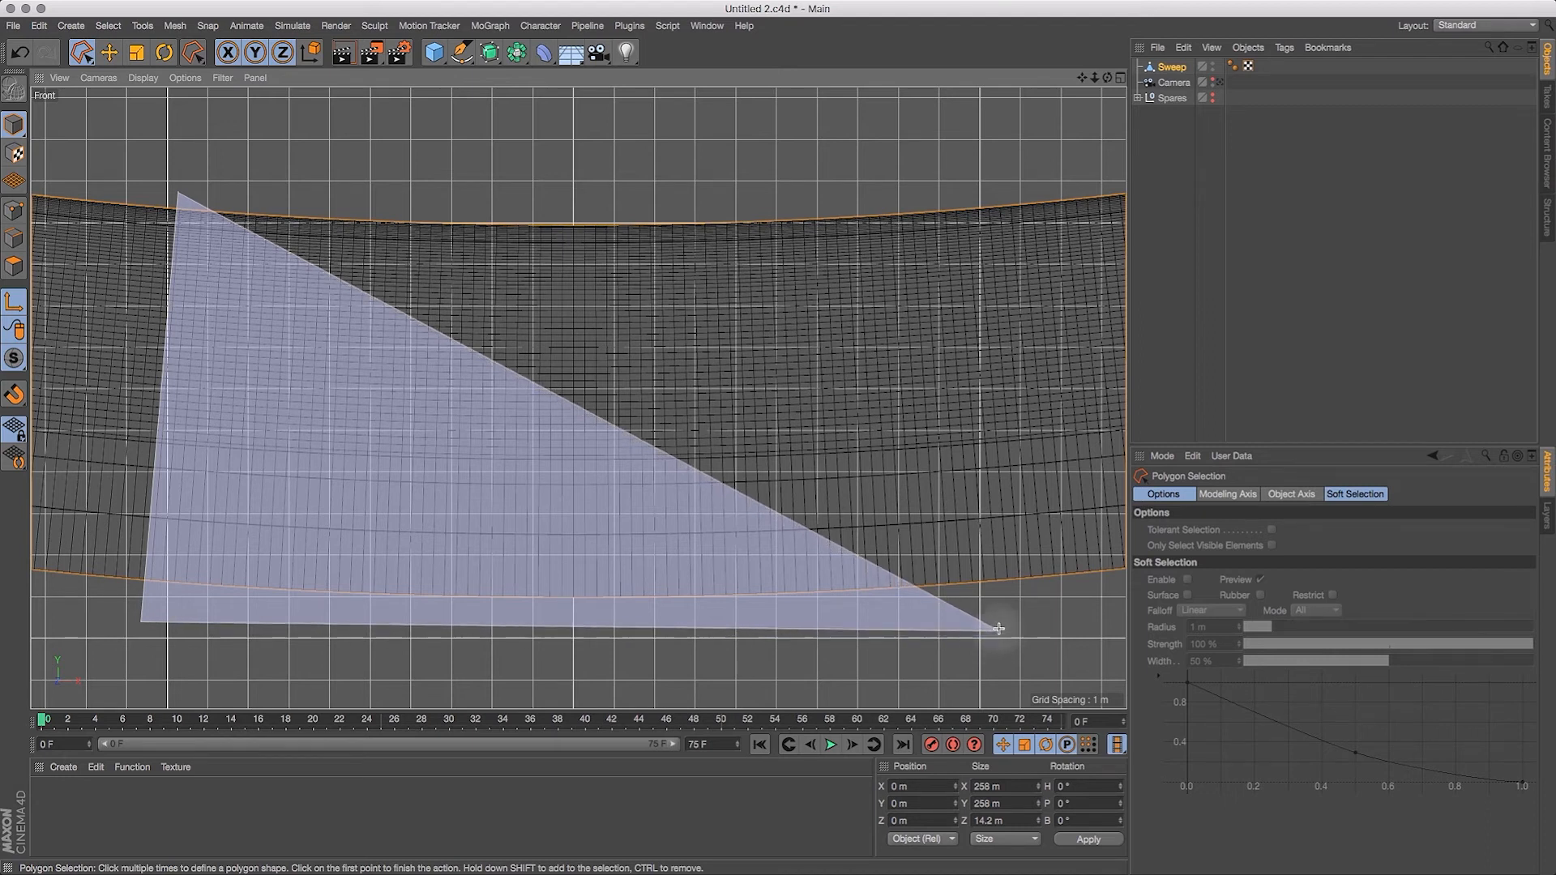
{"action": "left_click", "coordinate": [1005, 602]}
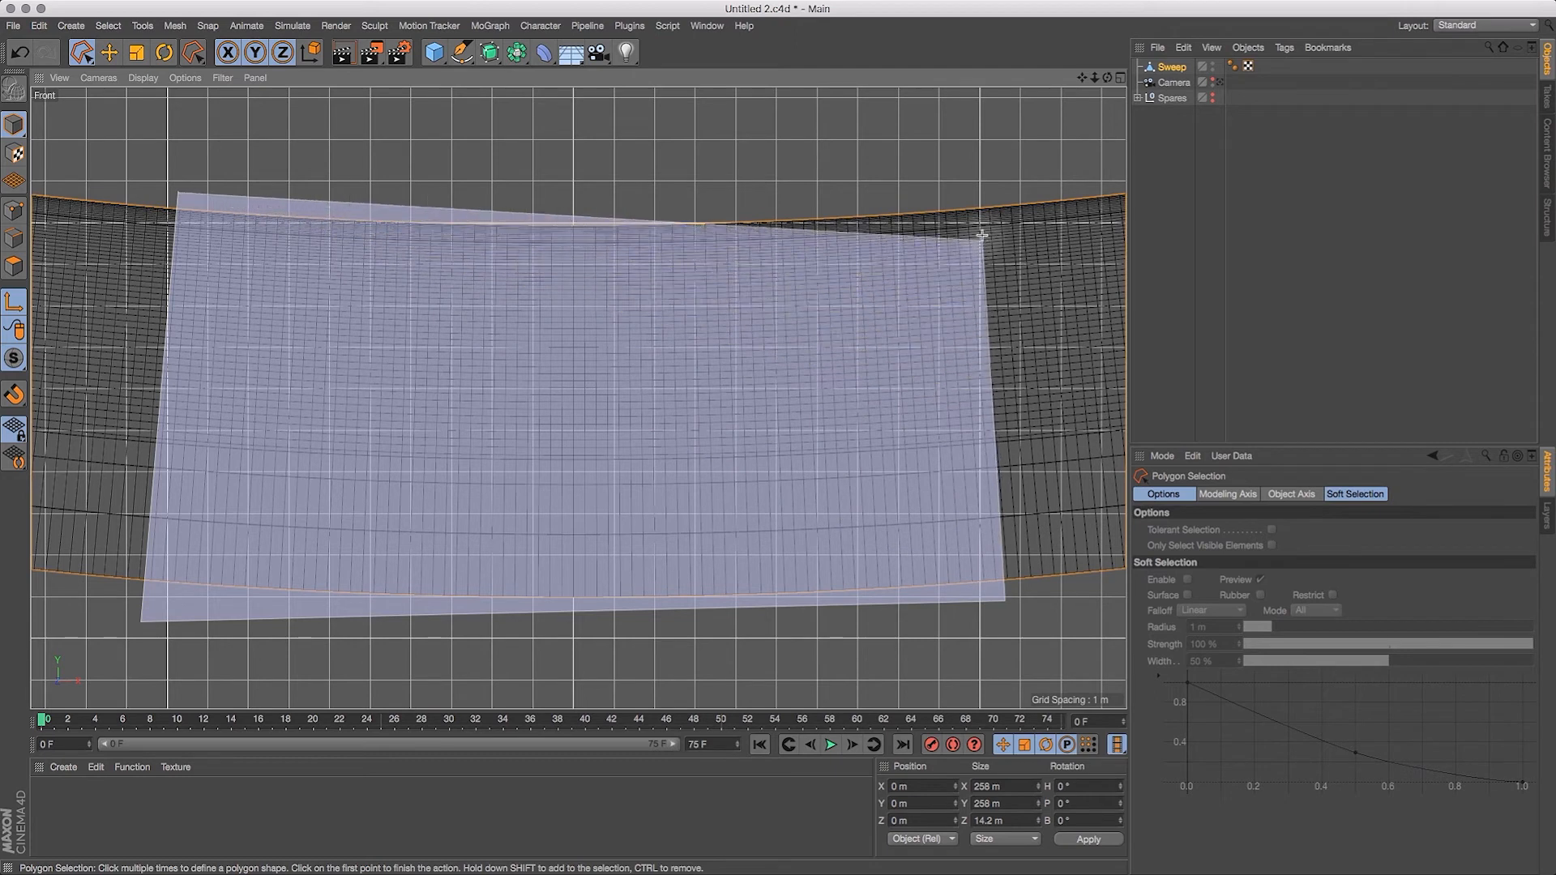
{"action": "left_click", "coordinate": [973, 194]}
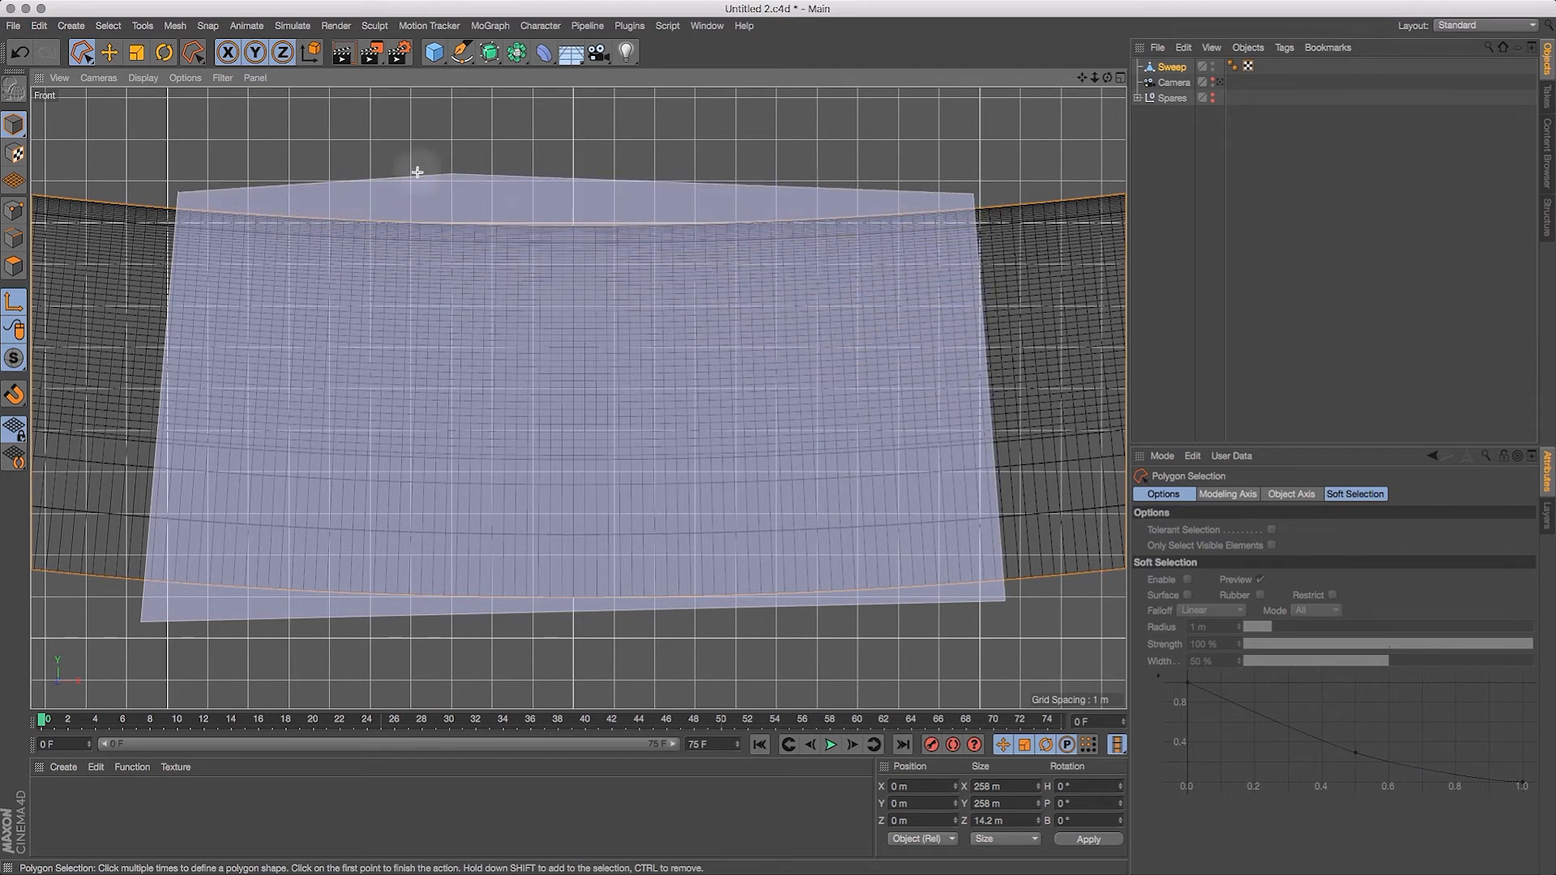
{"action": "left_click", "coordinate": [177, 192]}
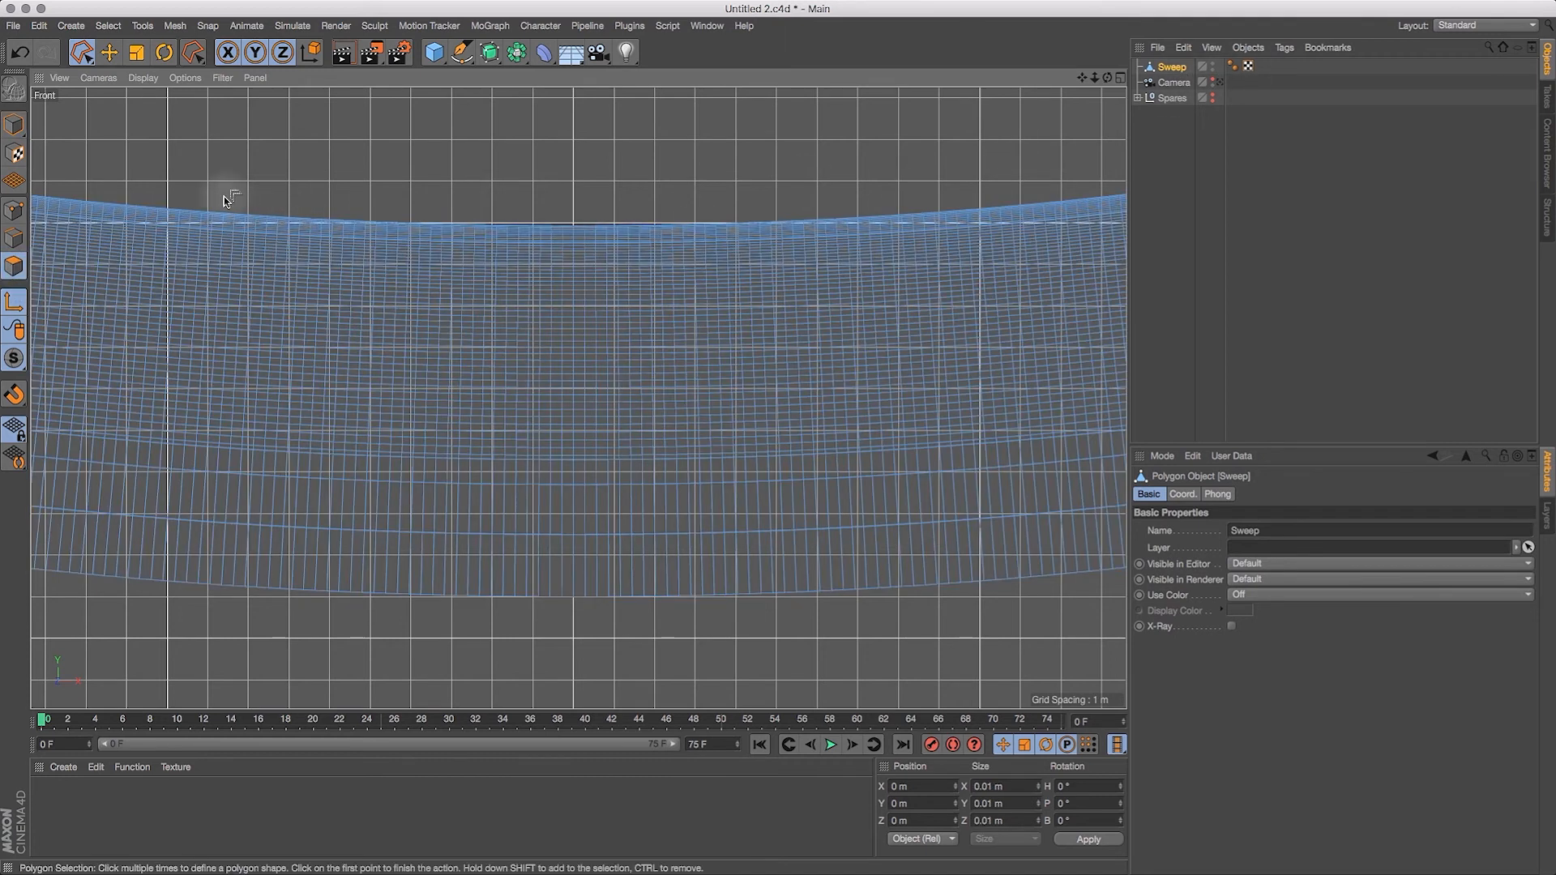
Step: In Polygons mode, select the ring's lowest polygons between the major grid lines on either side of the centre with a four-cornered outline
{"action": "left_click", "coordinate": [175, 192]}
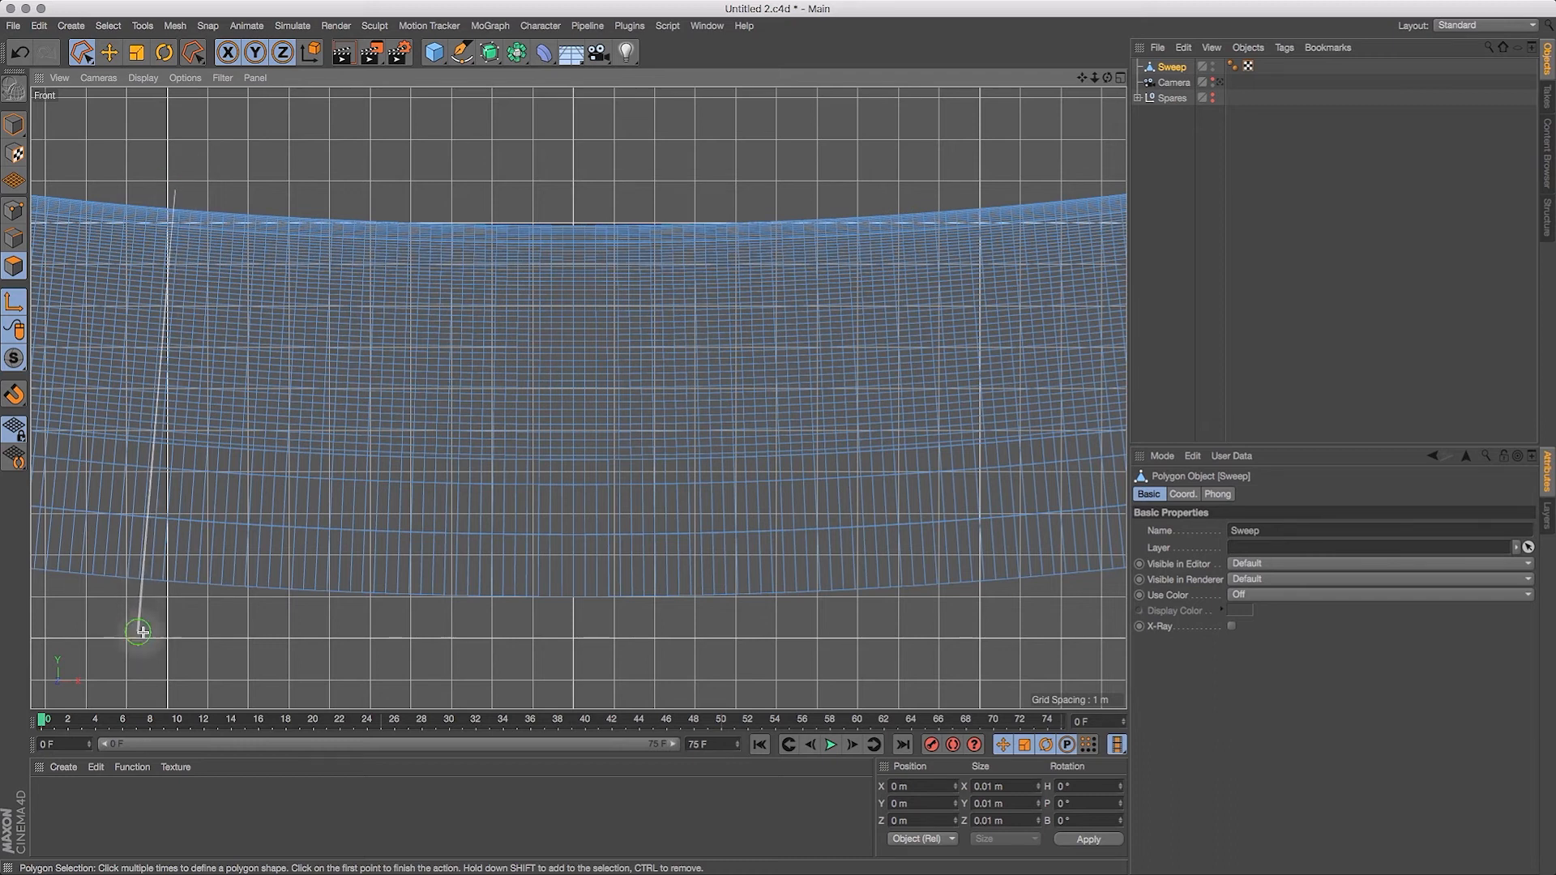
{"action": "left_click", "coordinate": [139, 631]}
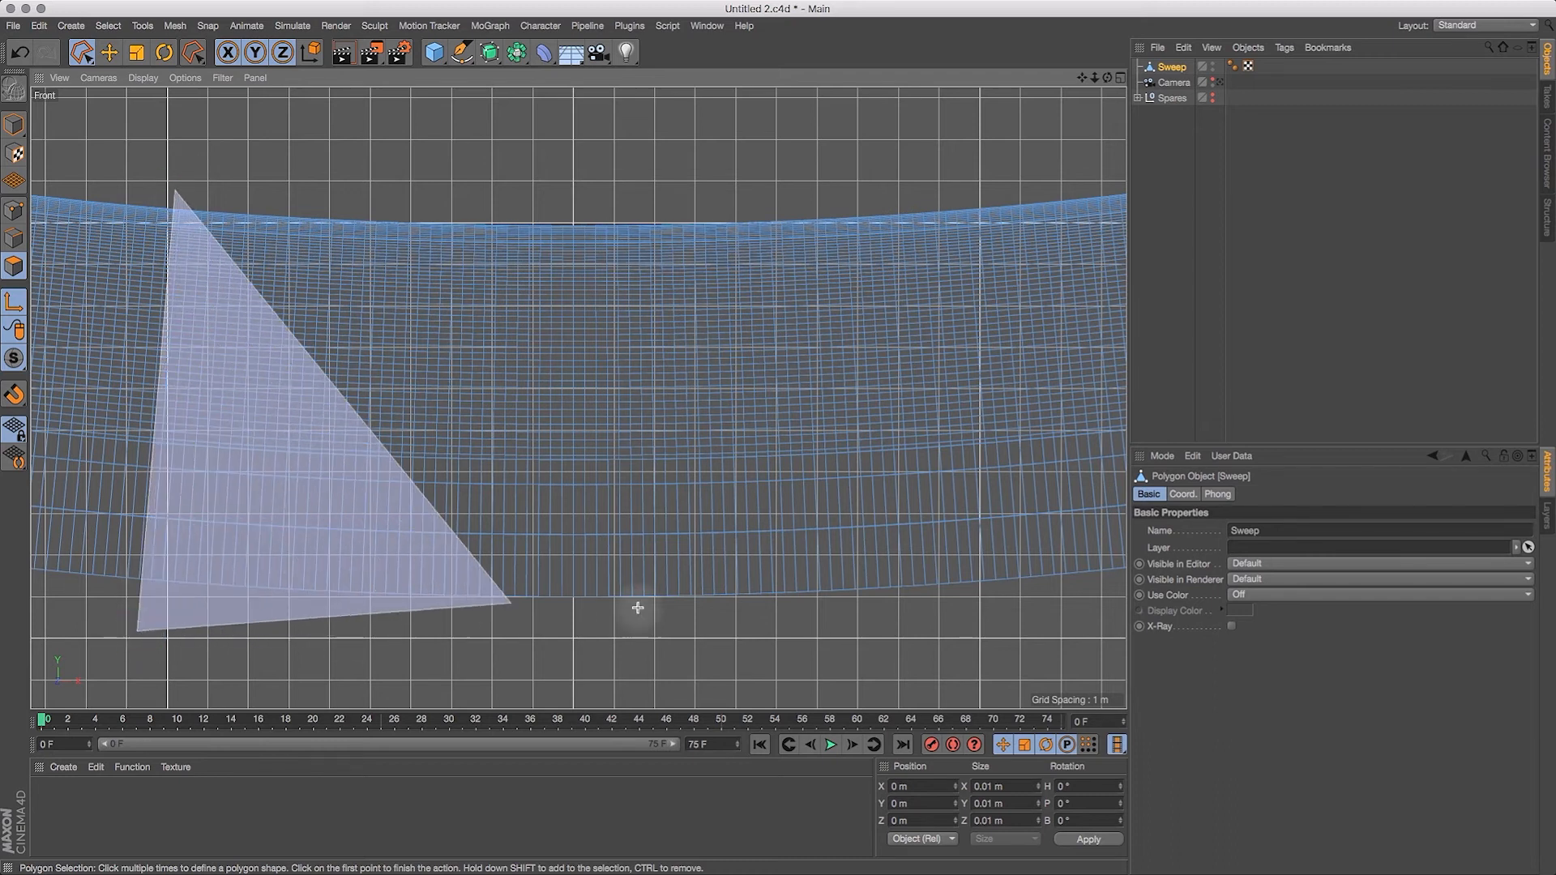
{"action": "left_click", "coordinate": [1007, 627]}
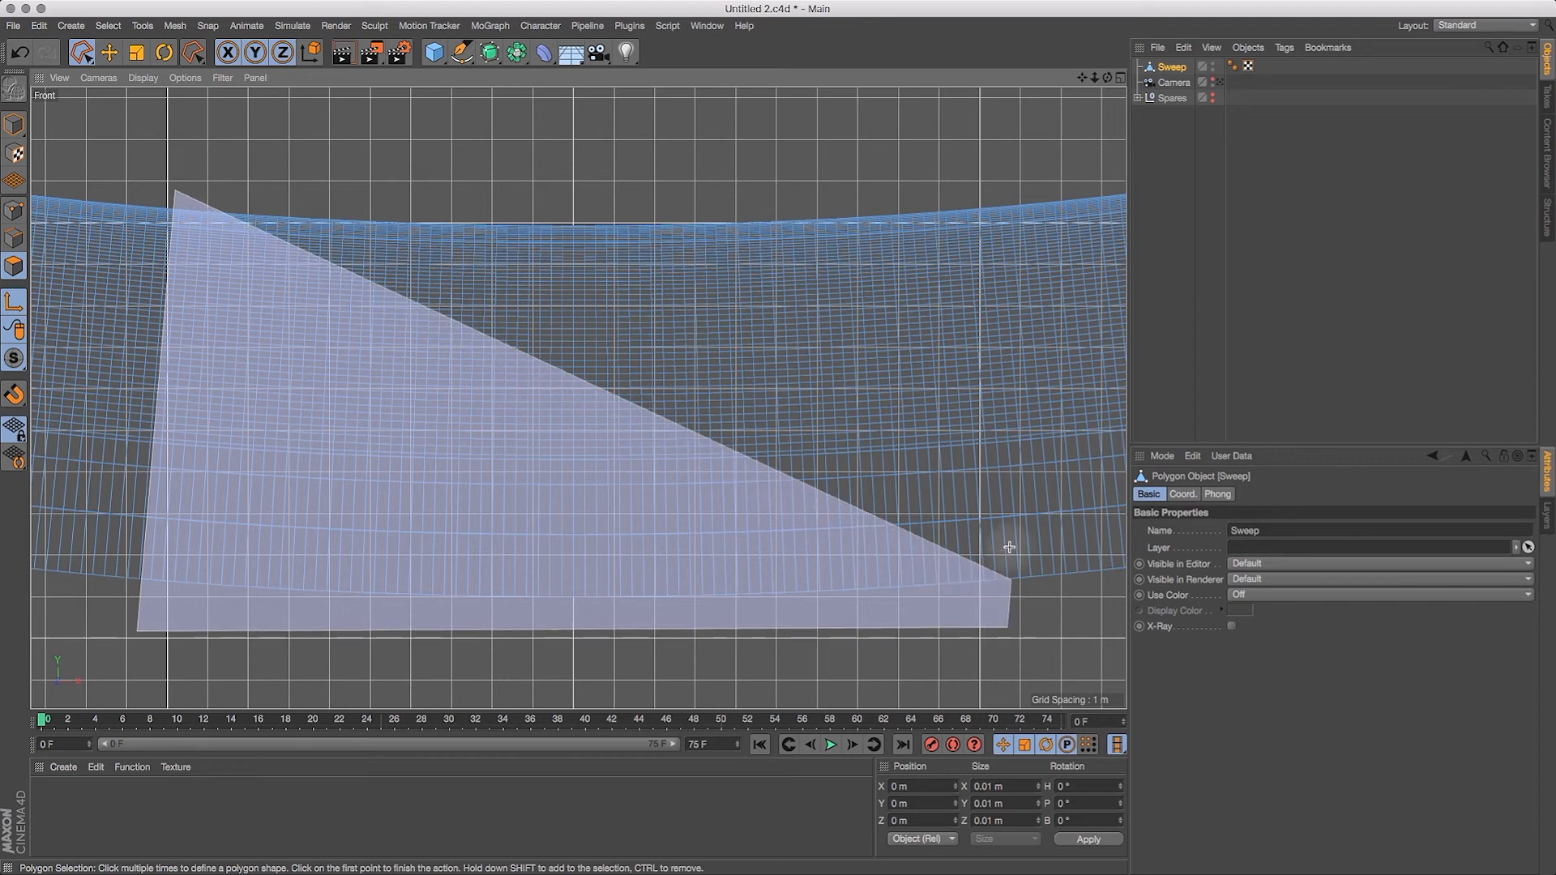
{"action": "left_click", "coordinate": [983, 198]}
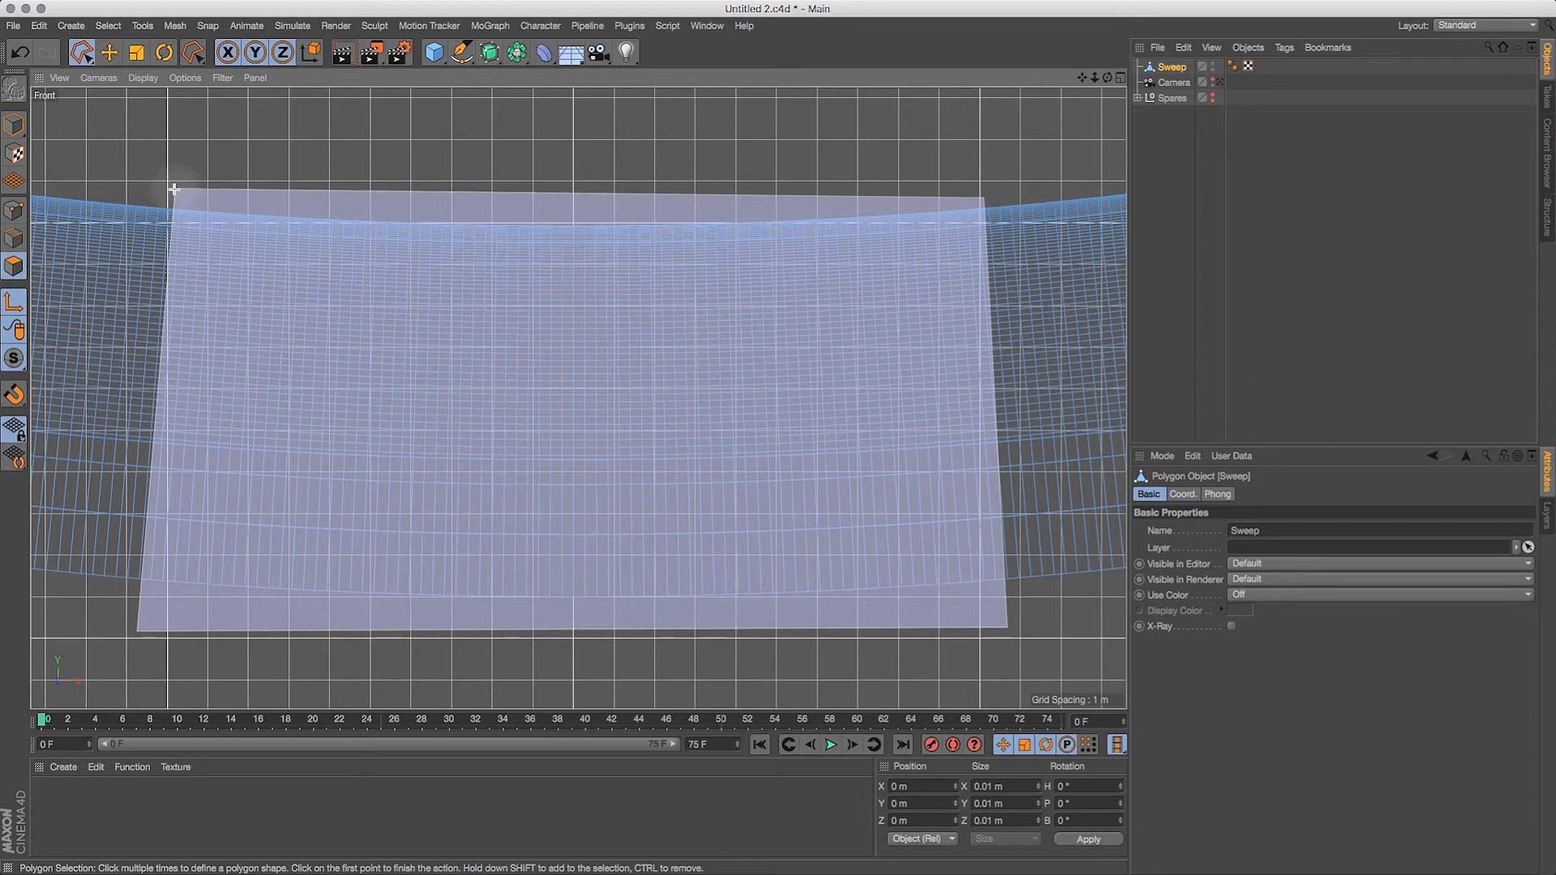
{"action": "left_click", "coordinate": [174, 190]}
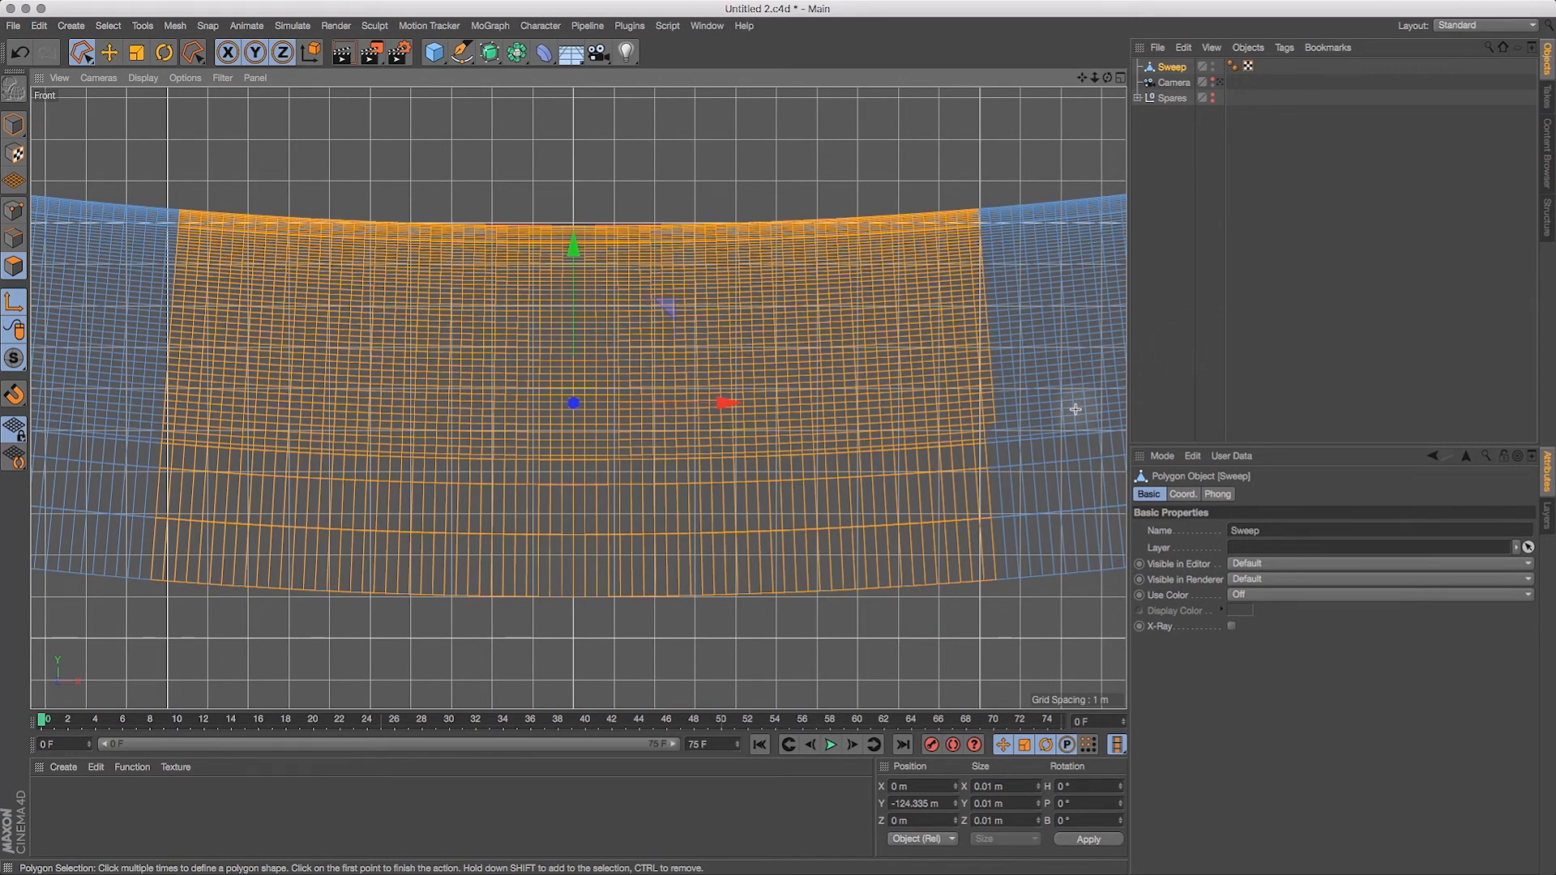
Step: Add the narrow strip of polygons along the lower right end of the section to the selection
{"action": "left_click", "coordinate": [997, 589], "text": "shift"}
{"action": "left_click", "coordinate": [1018, 581], "text": "shift"}
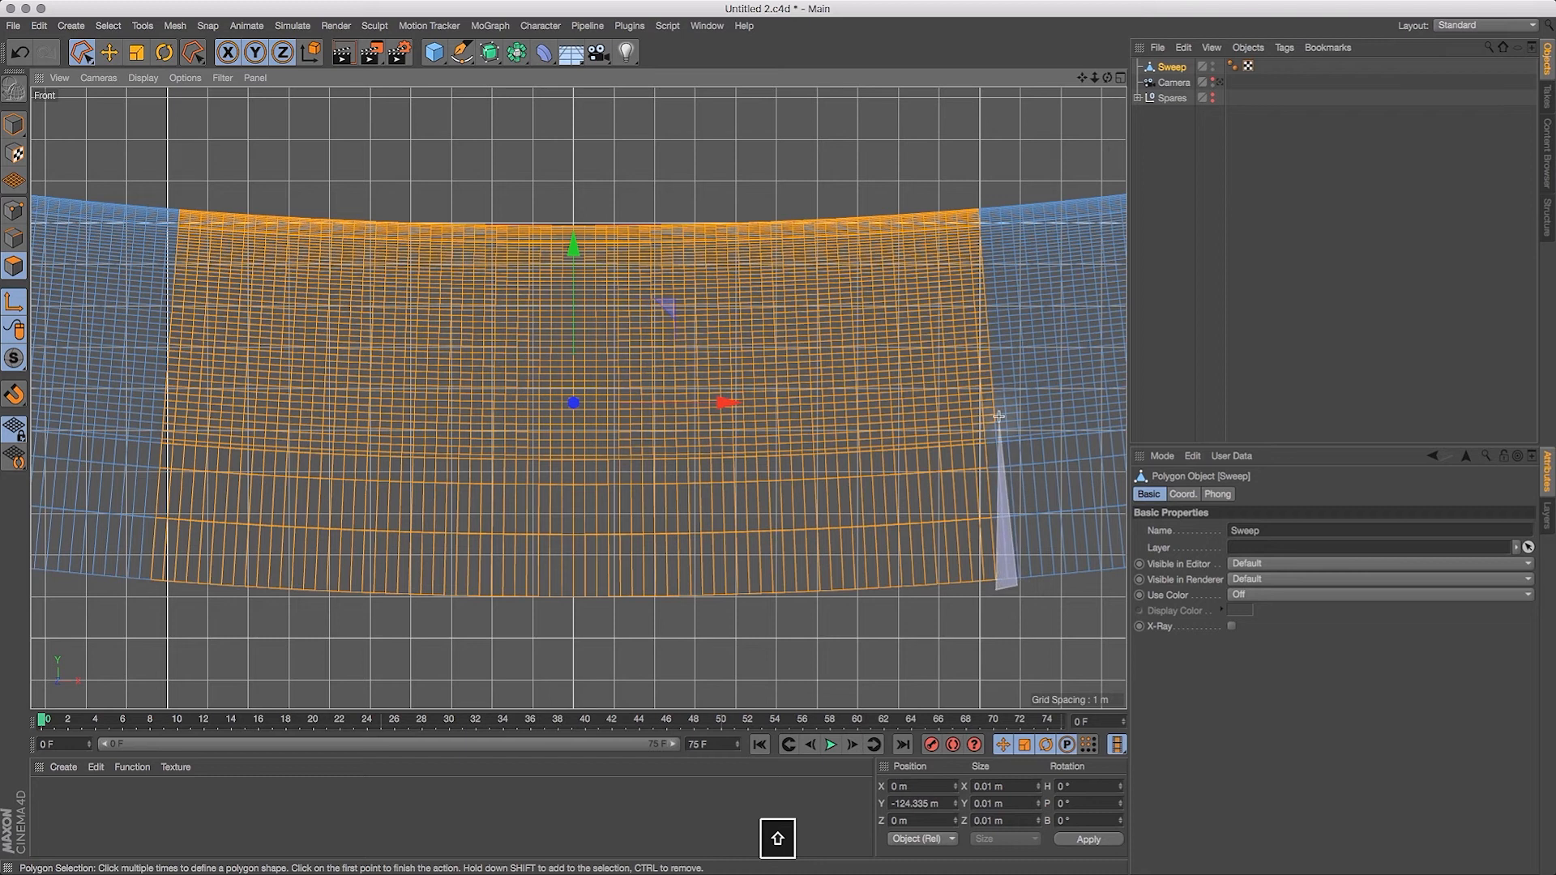
{"action": "left_click", "coordinate": [1000, 406], "text": "shift"}
{"action": "left_click", "coordinate": [967, 409], "text": "shift"}
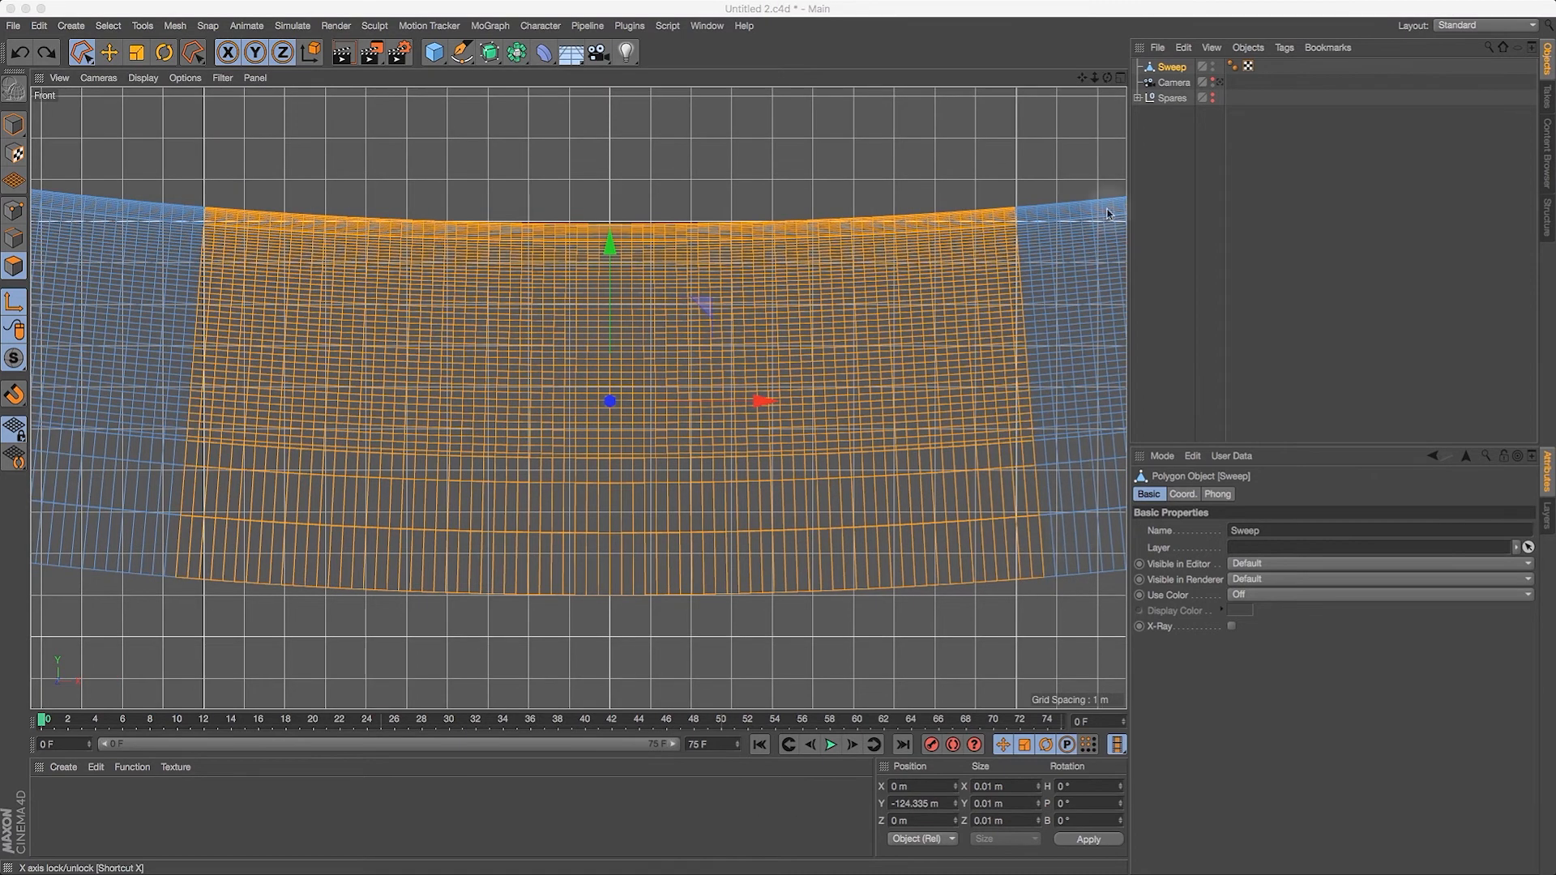
Step: Switch to a maximized Perspective view of the whole ring and split the selected section into a separate polygon object
{"action": "left_click", "coordinate": [1121, 78]}
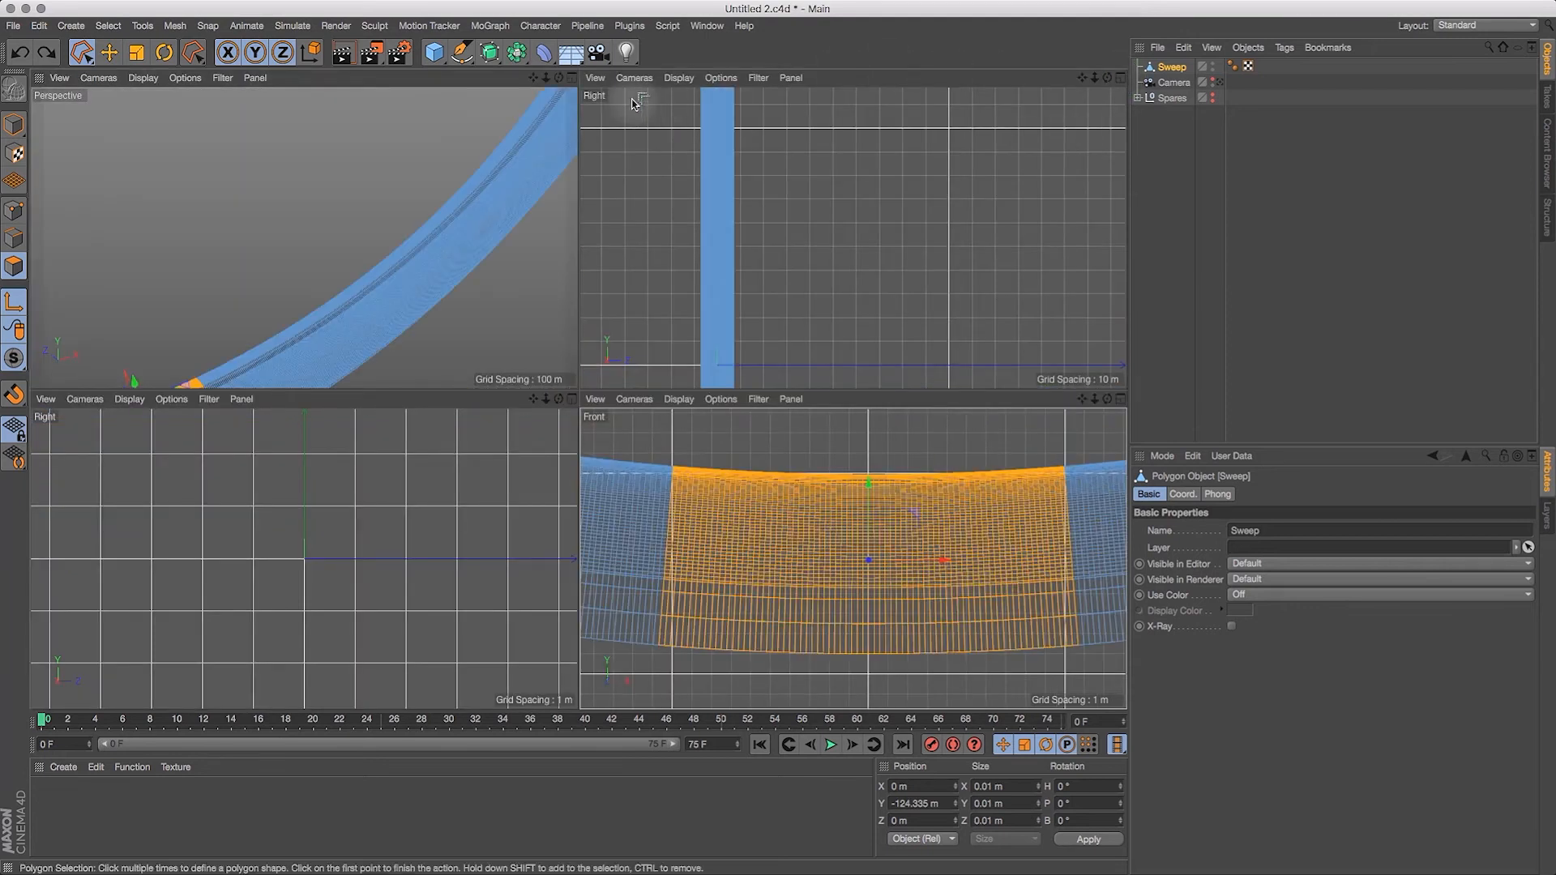
{"action": "left_click", "coordinate": [572, 78]}
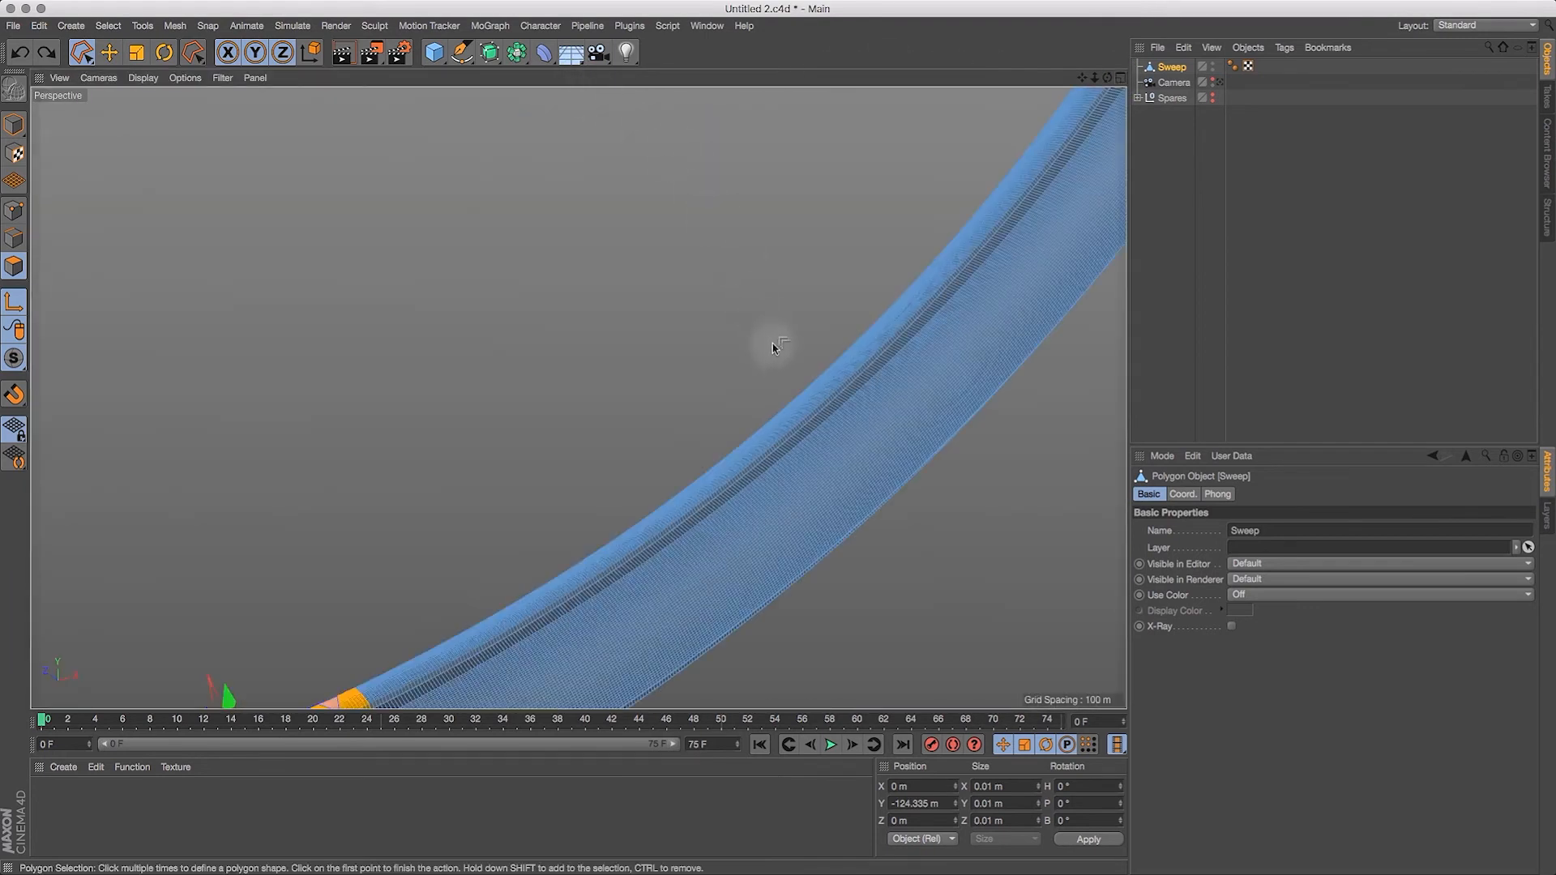
{"action": "key", "text": "h"}
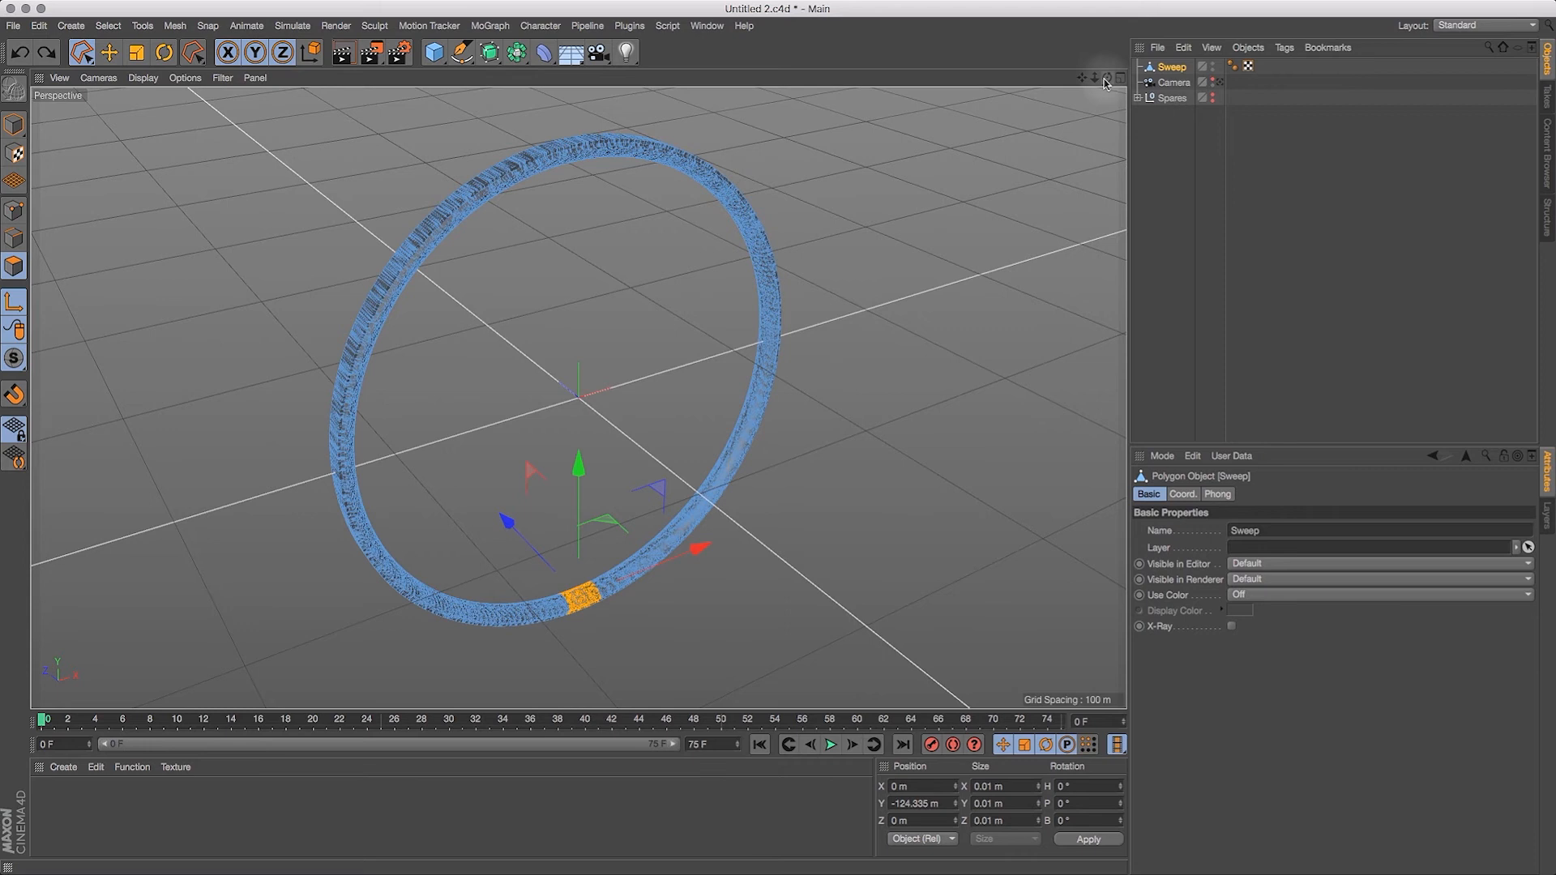
{"action": "mouse_move", "coordinate": [1107, 79]}
{"action": "left_mouse_down"}
{"action": "mouse_move", "coordinate": [1082, 65]}
{"action": "mouse_move", "coordinate": [1092, 105]}
{"action": "left_mouse_up"}
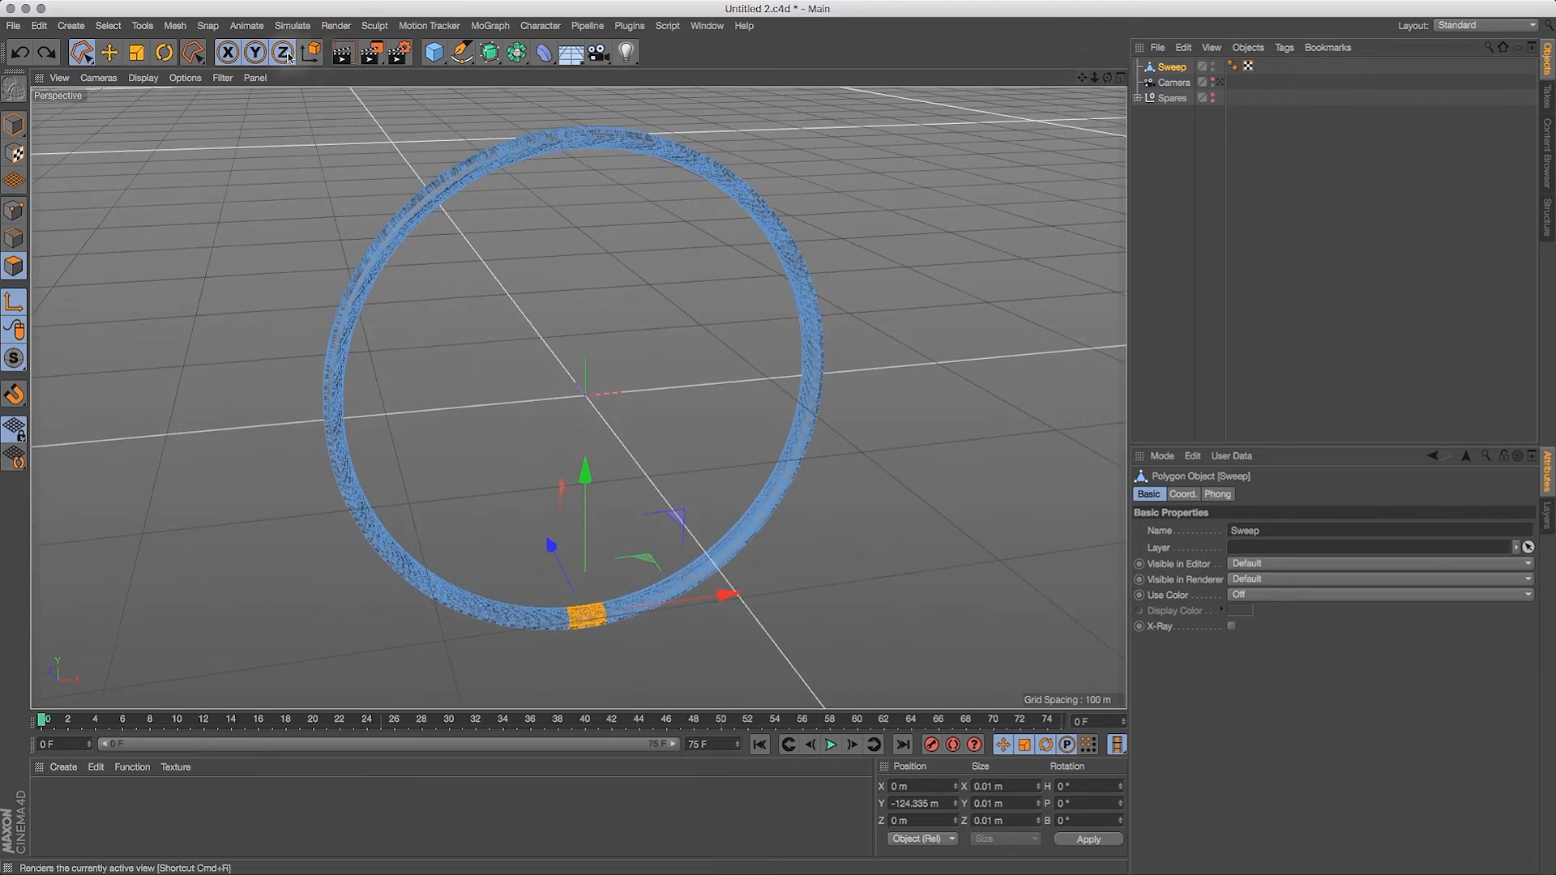
{"action": "left_click", "coordinate": [177, 26]}
{"action": "mouse_move", "coordinate": [187, 73]}
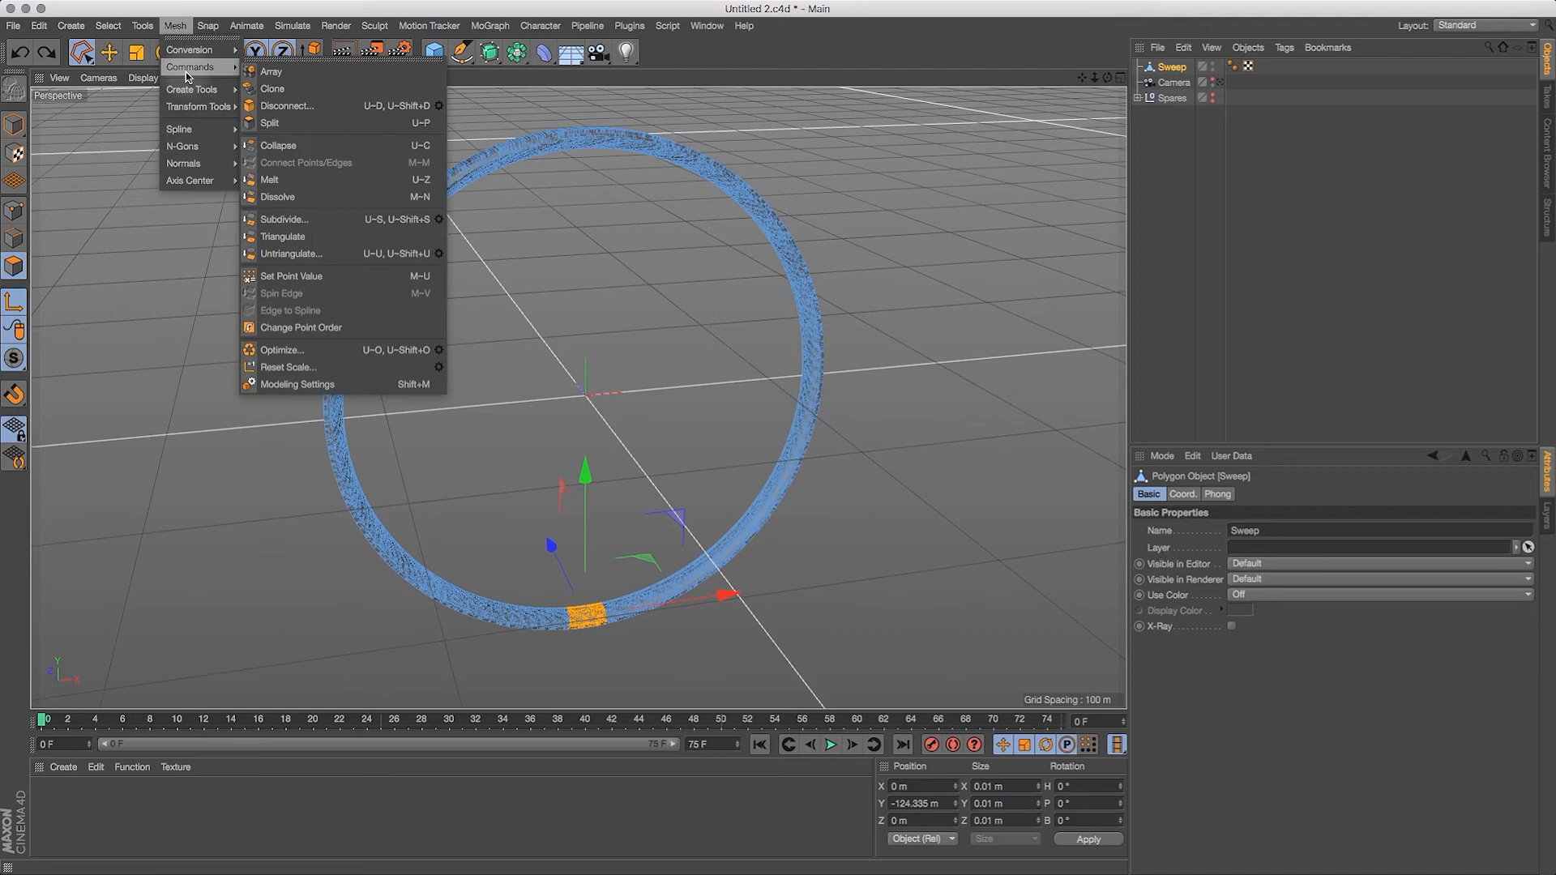
{"action": "left_click", "coordinate": [299, 129]}
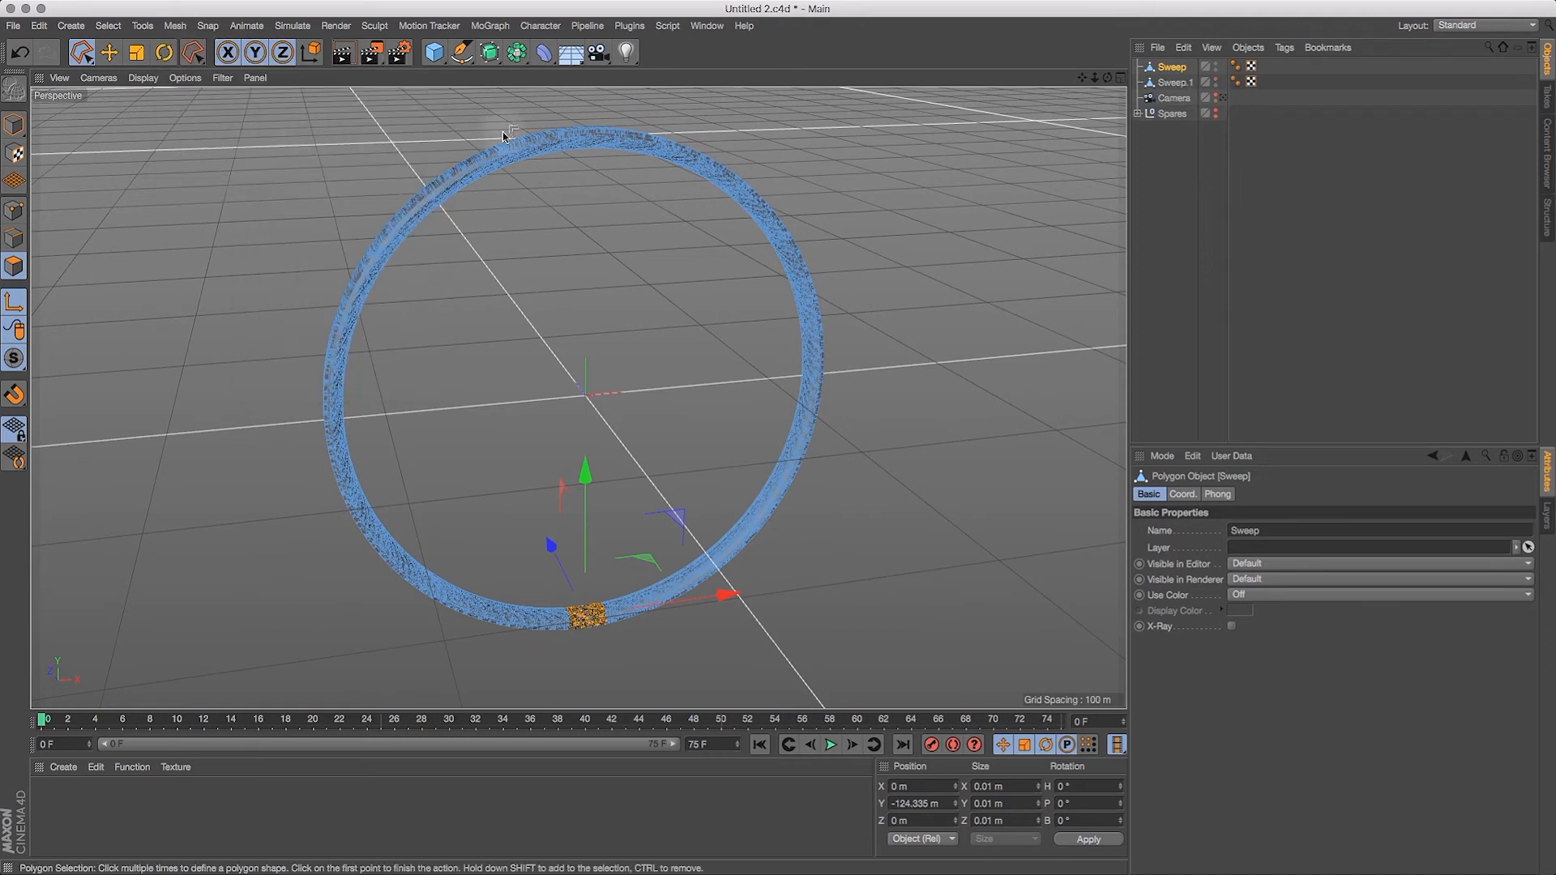
Step: Rename the full-ring Sweep object as Habitat Profile Mesh and move it into the Spares null
{"action": "left_click", "coordinate": [1176, 84]}
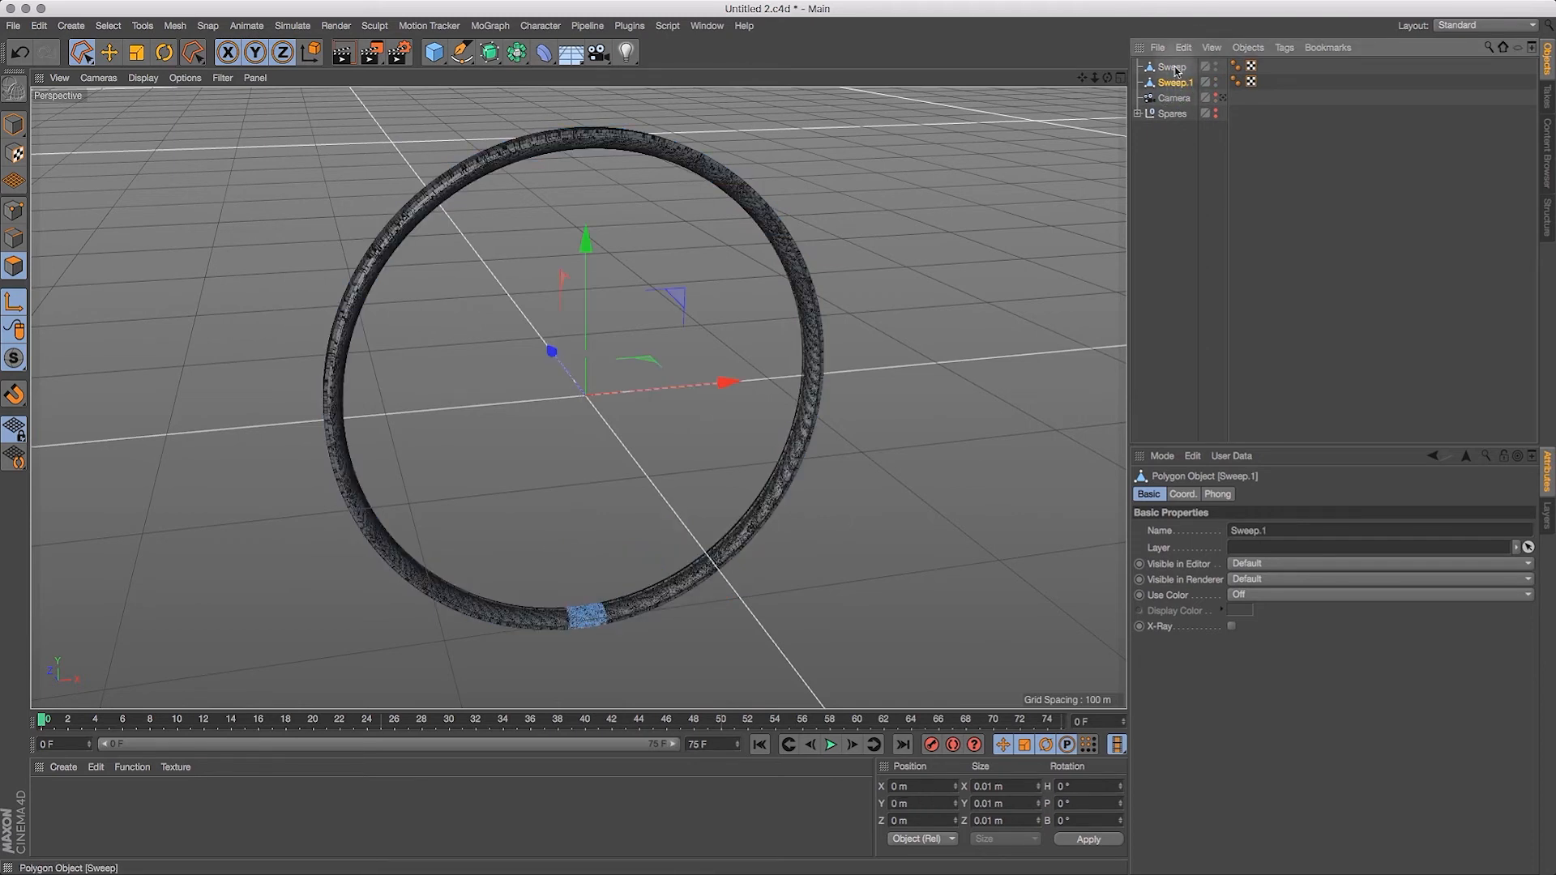
{"action": "left_click", "coordinate": [1172, 69]}
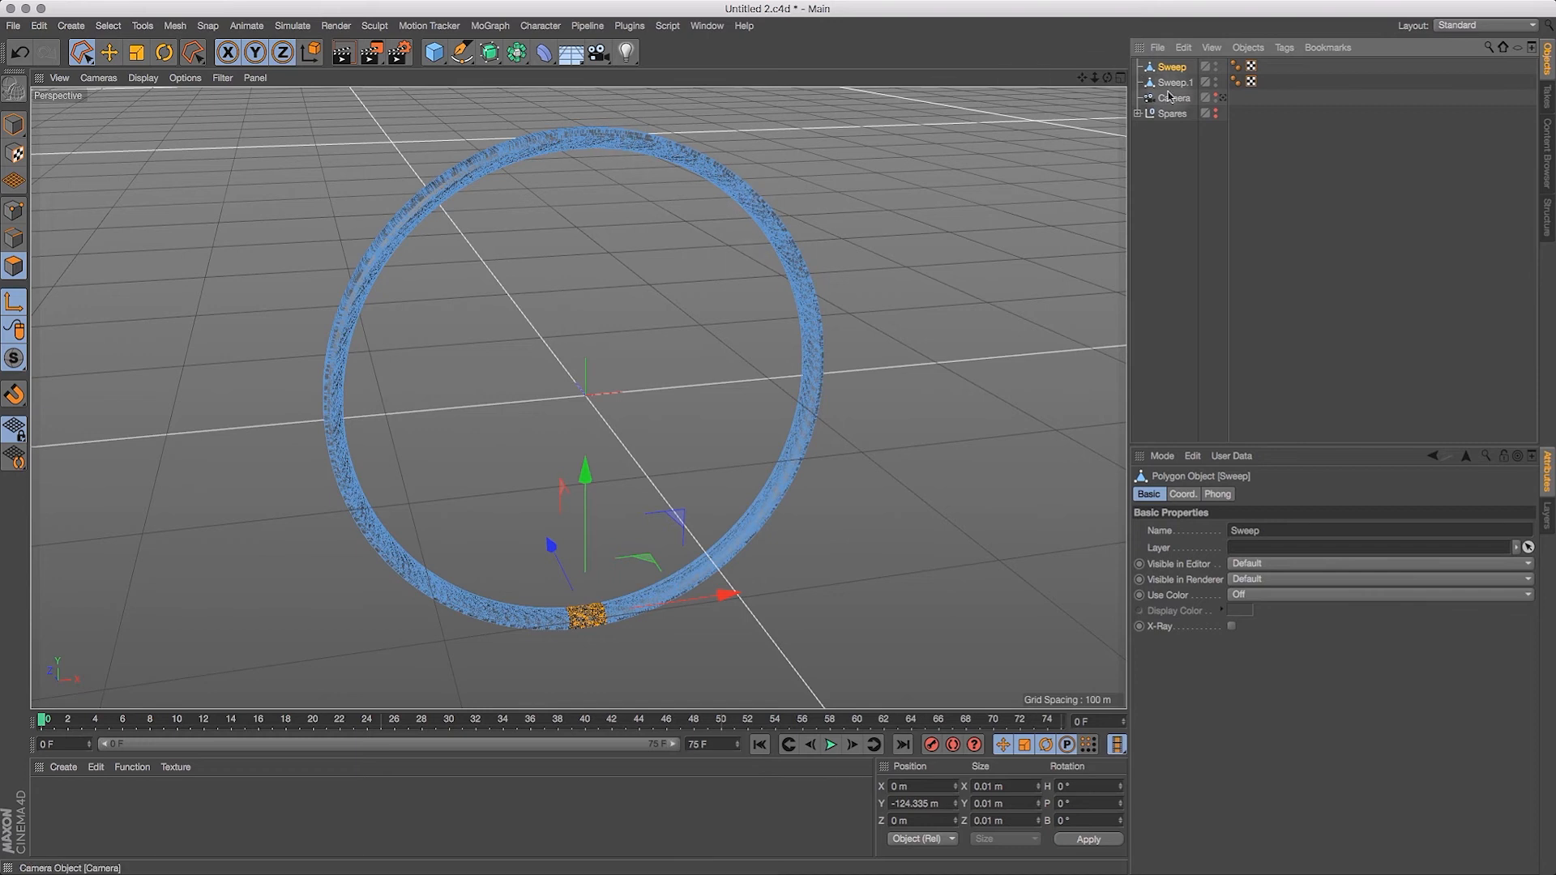
{"action": "double_click", "coordinate": [1176, 68]}
{"action": "type", "text": "Ha"}
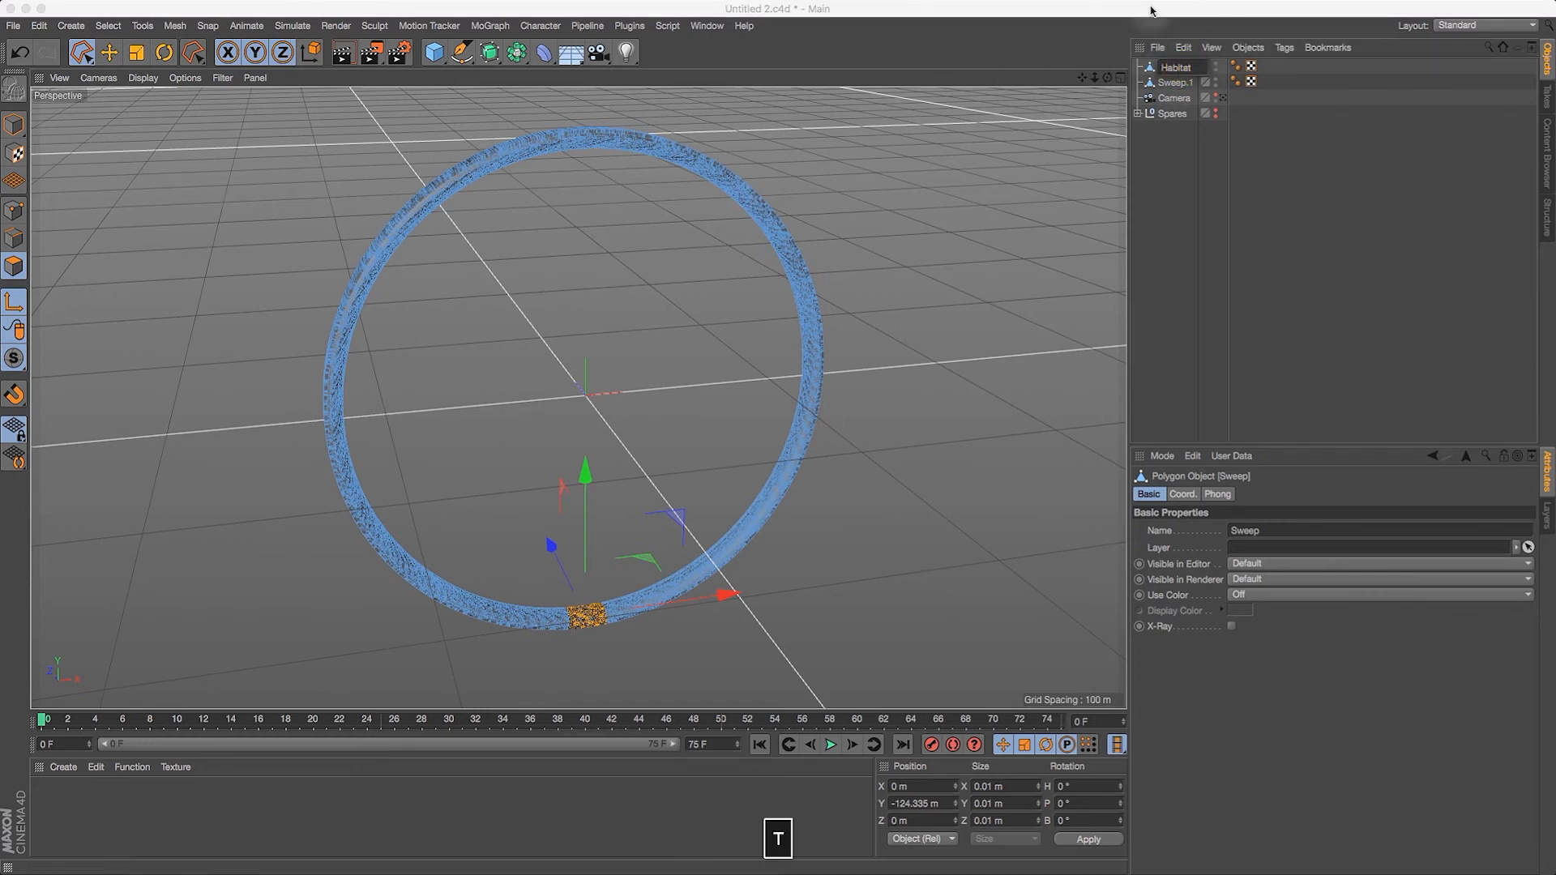
{"action": "type", "text": "bitat "}
{"action": "type", "text": "Profile Mesh"}
{"action": "key", "text": "Return"}
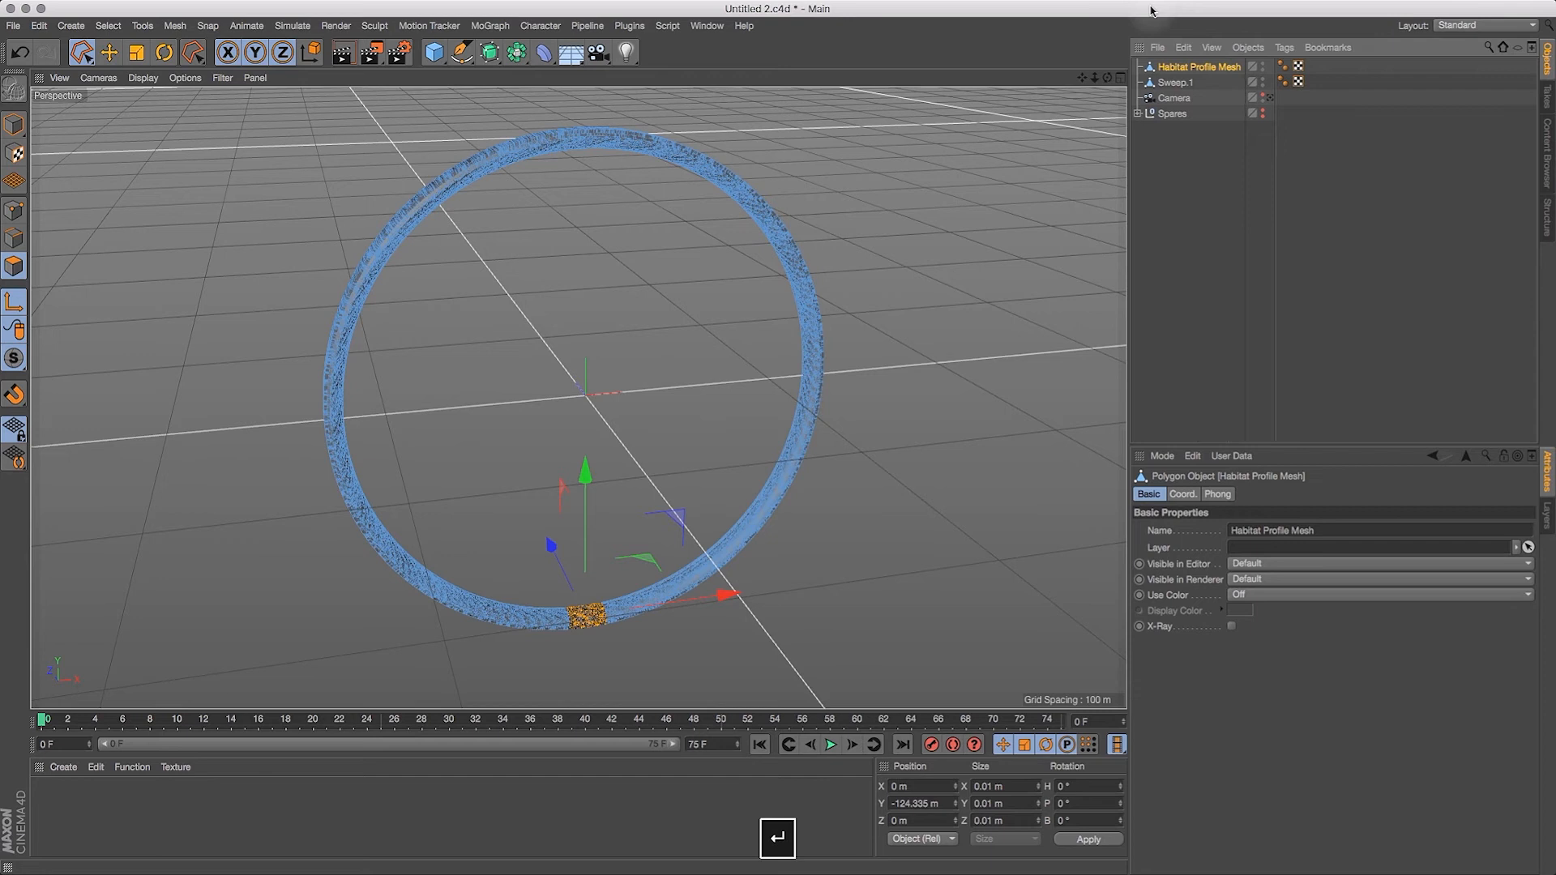
{"action": "left_click_drag", "start_coordinate": [1173, 71], "coordinate": [1175, 112]}
{"action": "left_click", "coordinate": [1138, 98]}
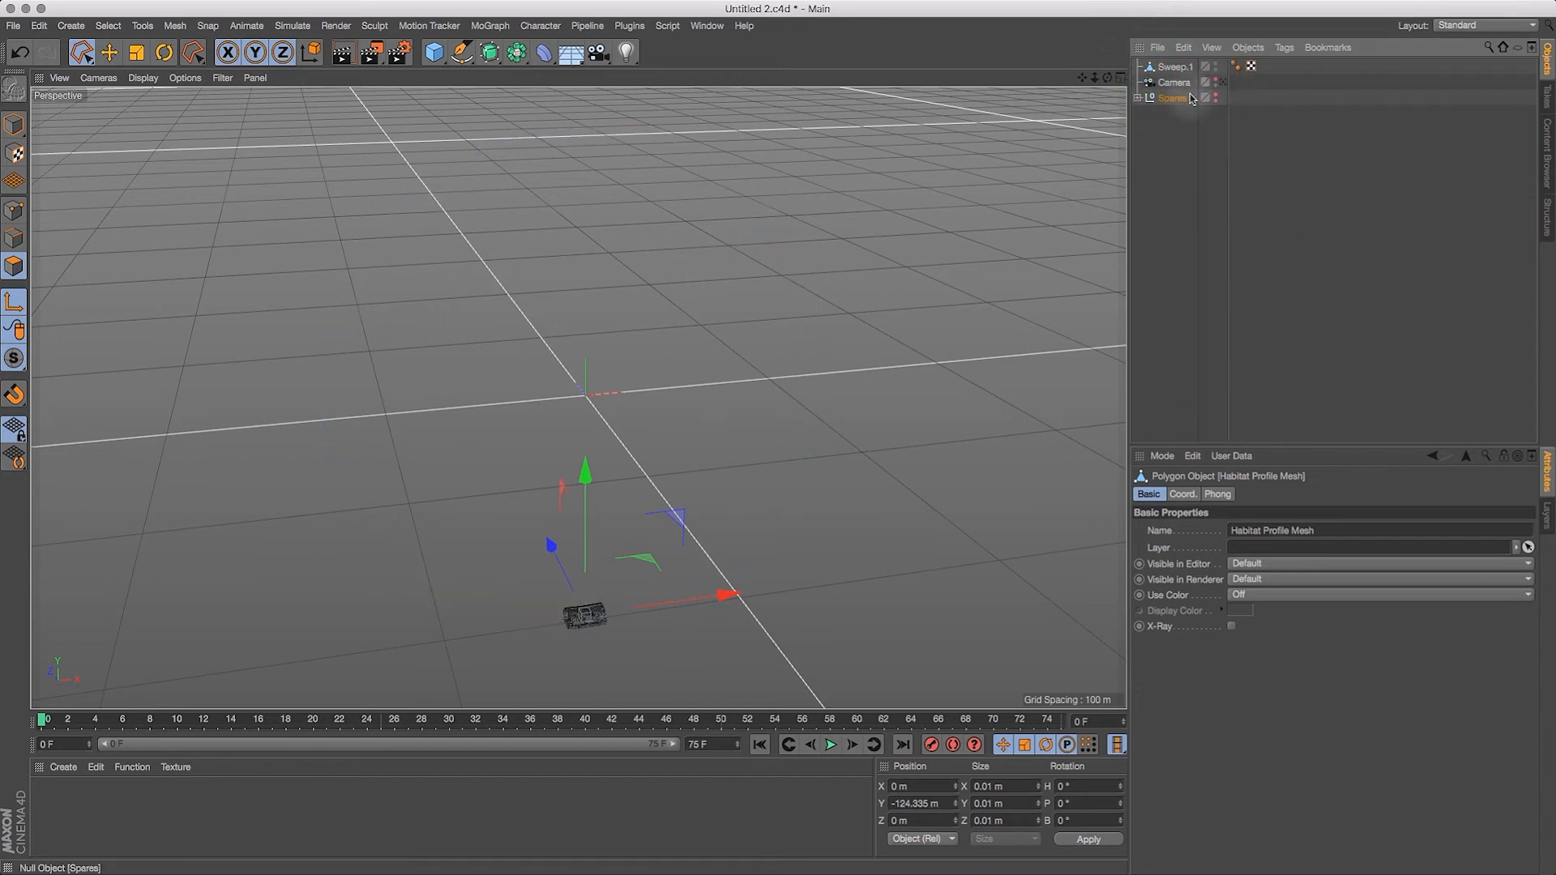
Step: Rename the split-off Sweep.1 object as Habitat Section
{"action": "left_click", "coordinate": [1180, 68]}
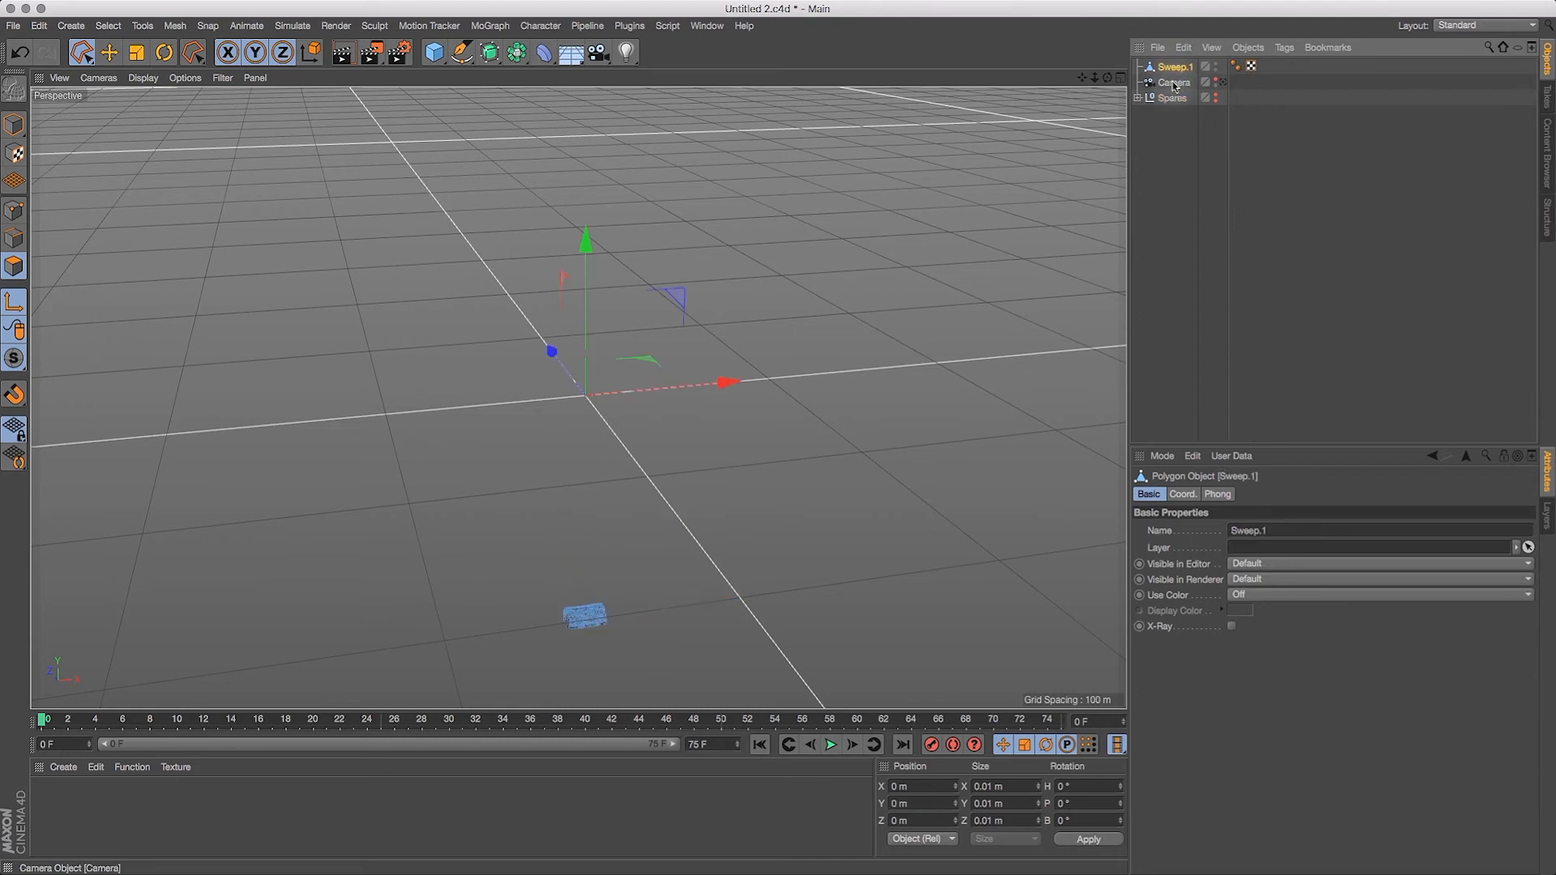
{"action": "double_click", "coordinate": [1177, 67]}
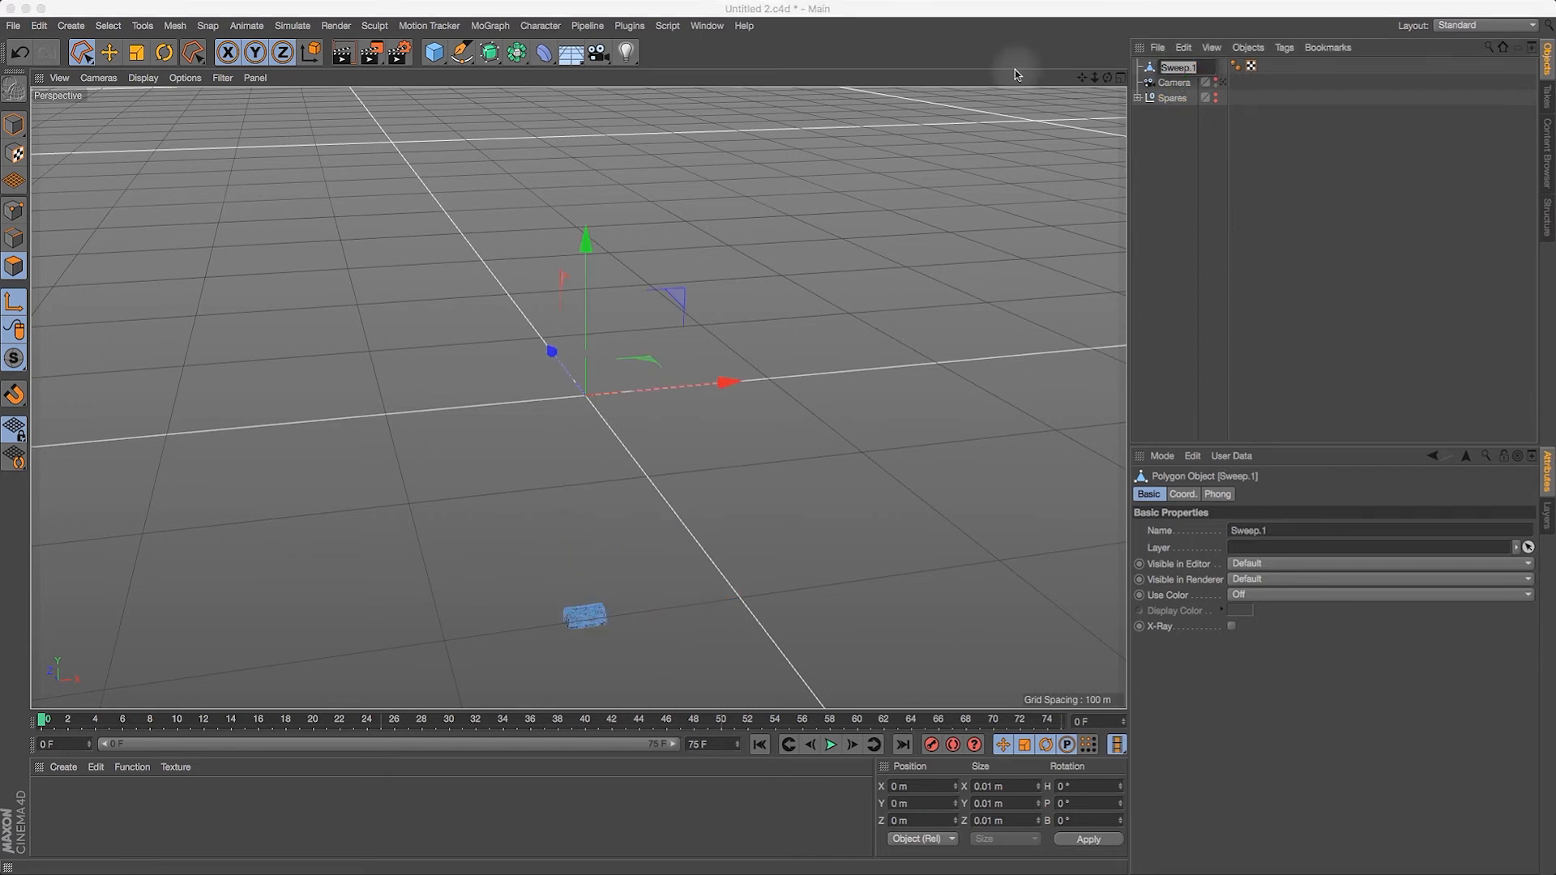
{"action": "type", "text": "Hab"}
{"action": "type", "text": "itat Section"}
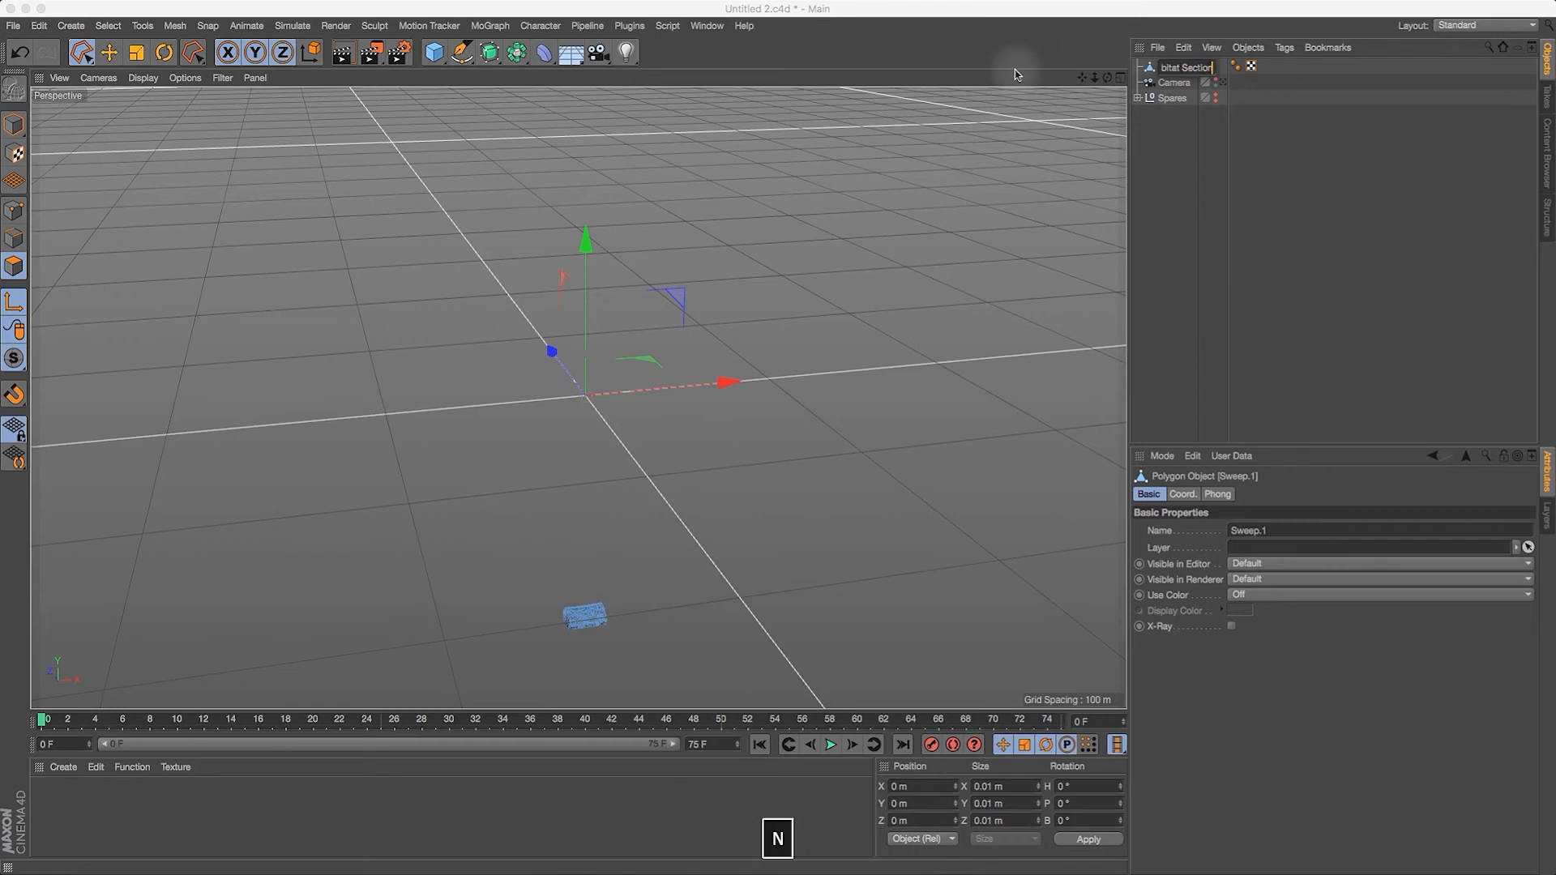
{"action": "key", "text": "Return"}
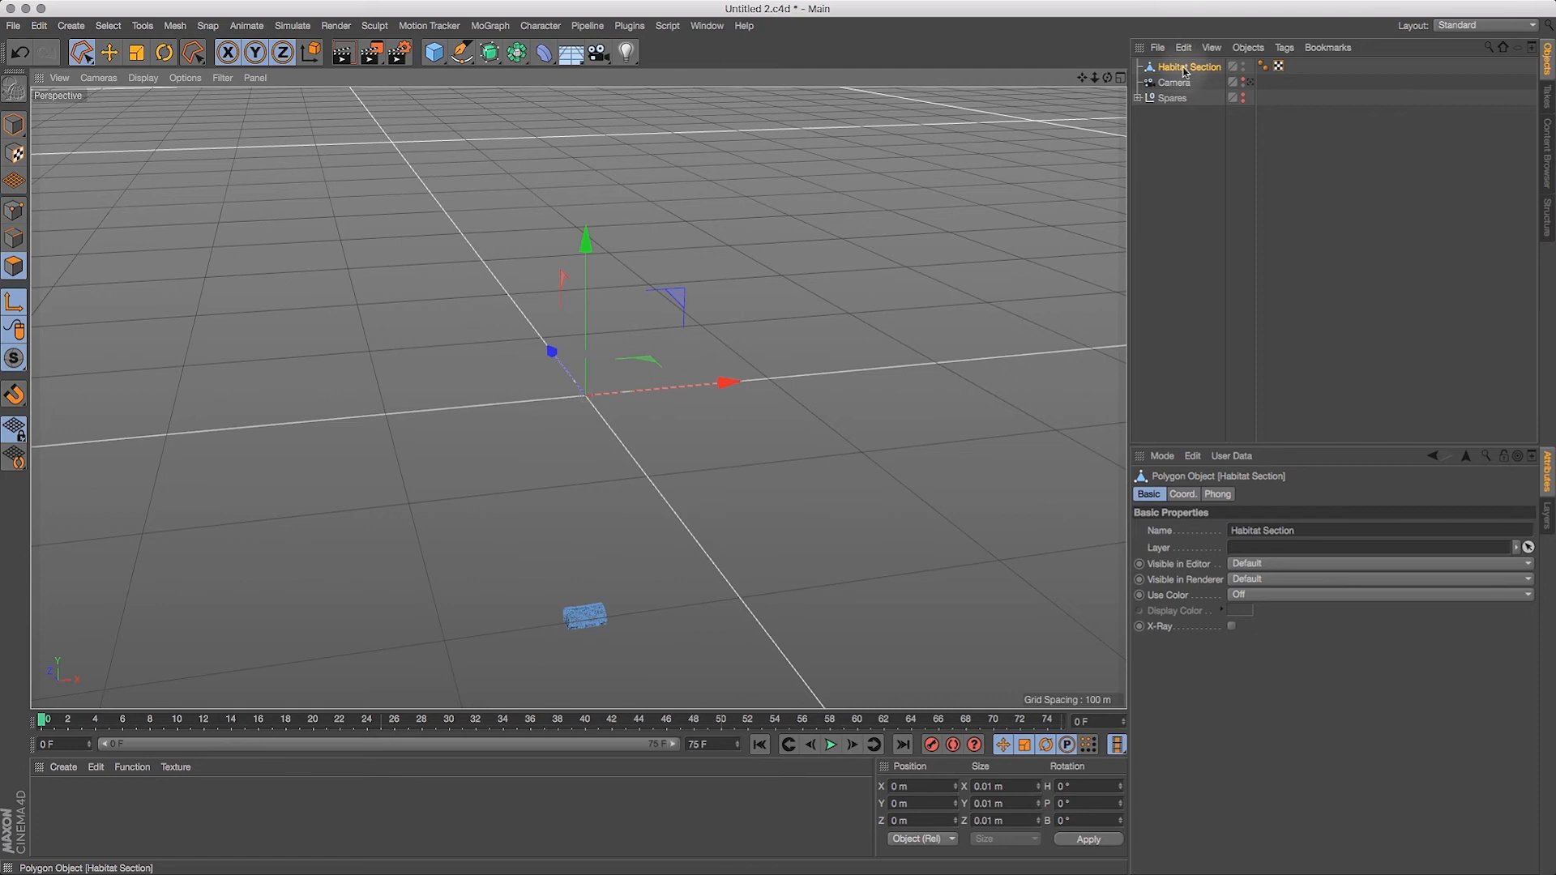
Step: Centre the Habitat Section's axis on all its points with the Axis Center command and its default settings
{"action": "left_click", "coordinate": [172, 26]}
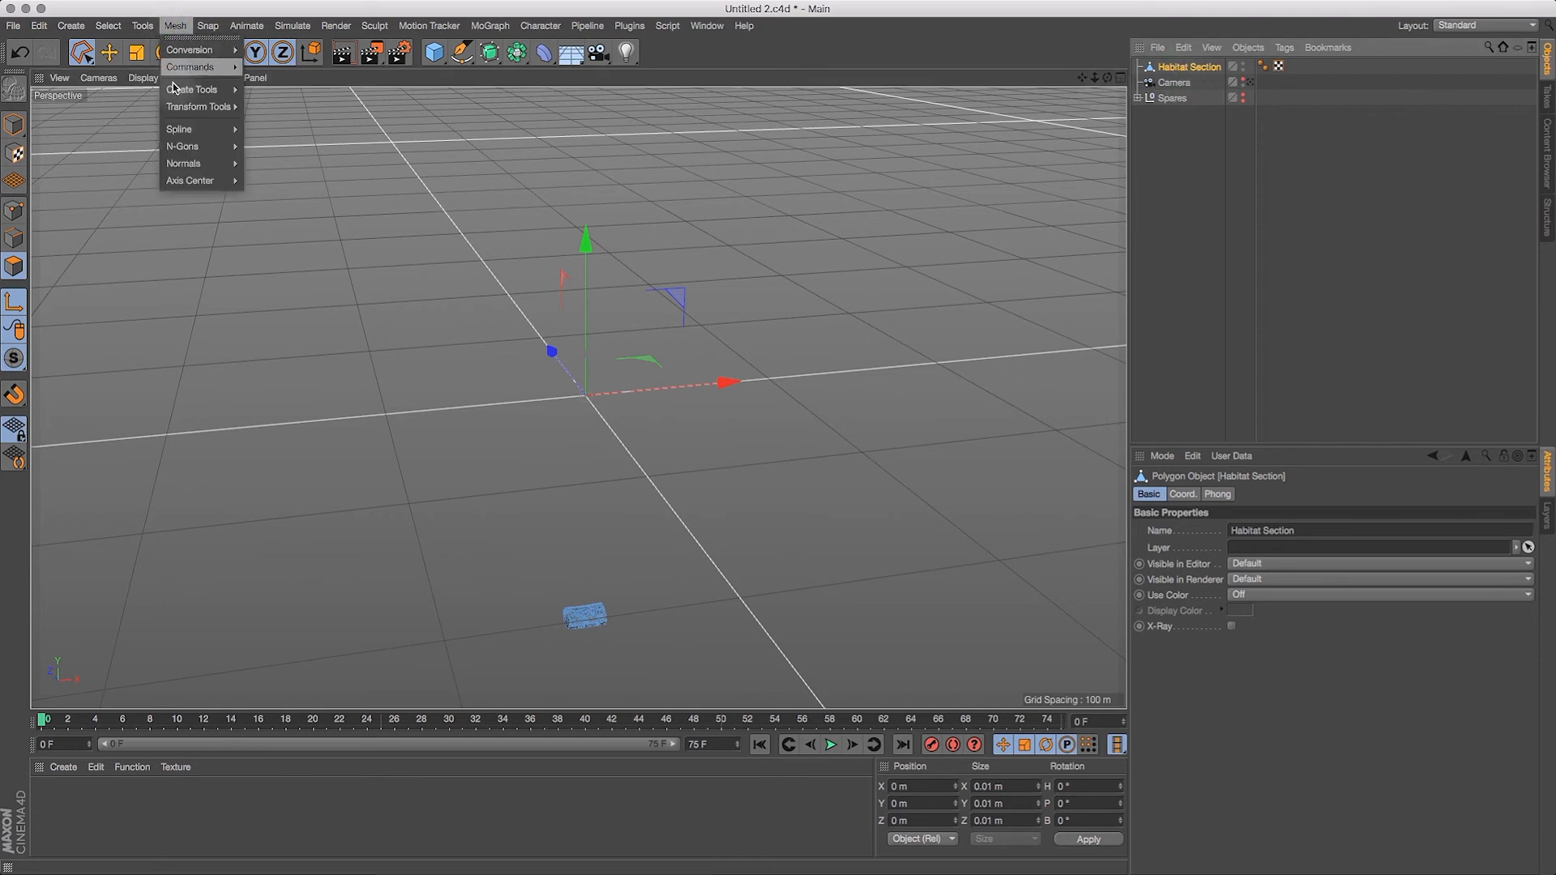
{"action": "mouse_move", "coordinate": [185, 184]}
{"action": "left_click", "coordinate": [284, 185]}
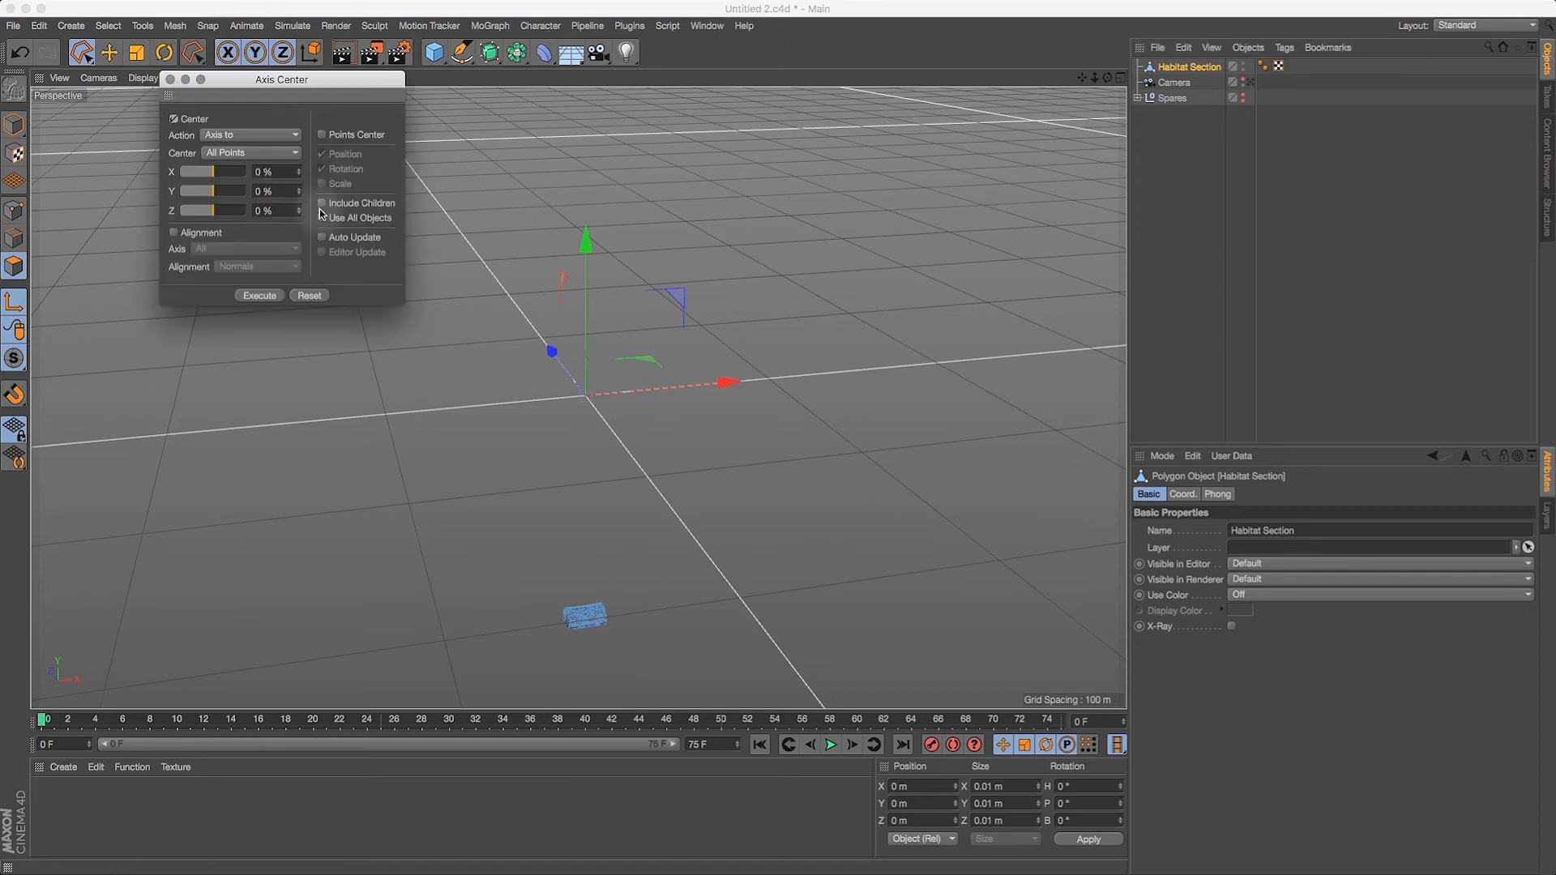
{"action": "left_click", "coordinate": [267, 297]}
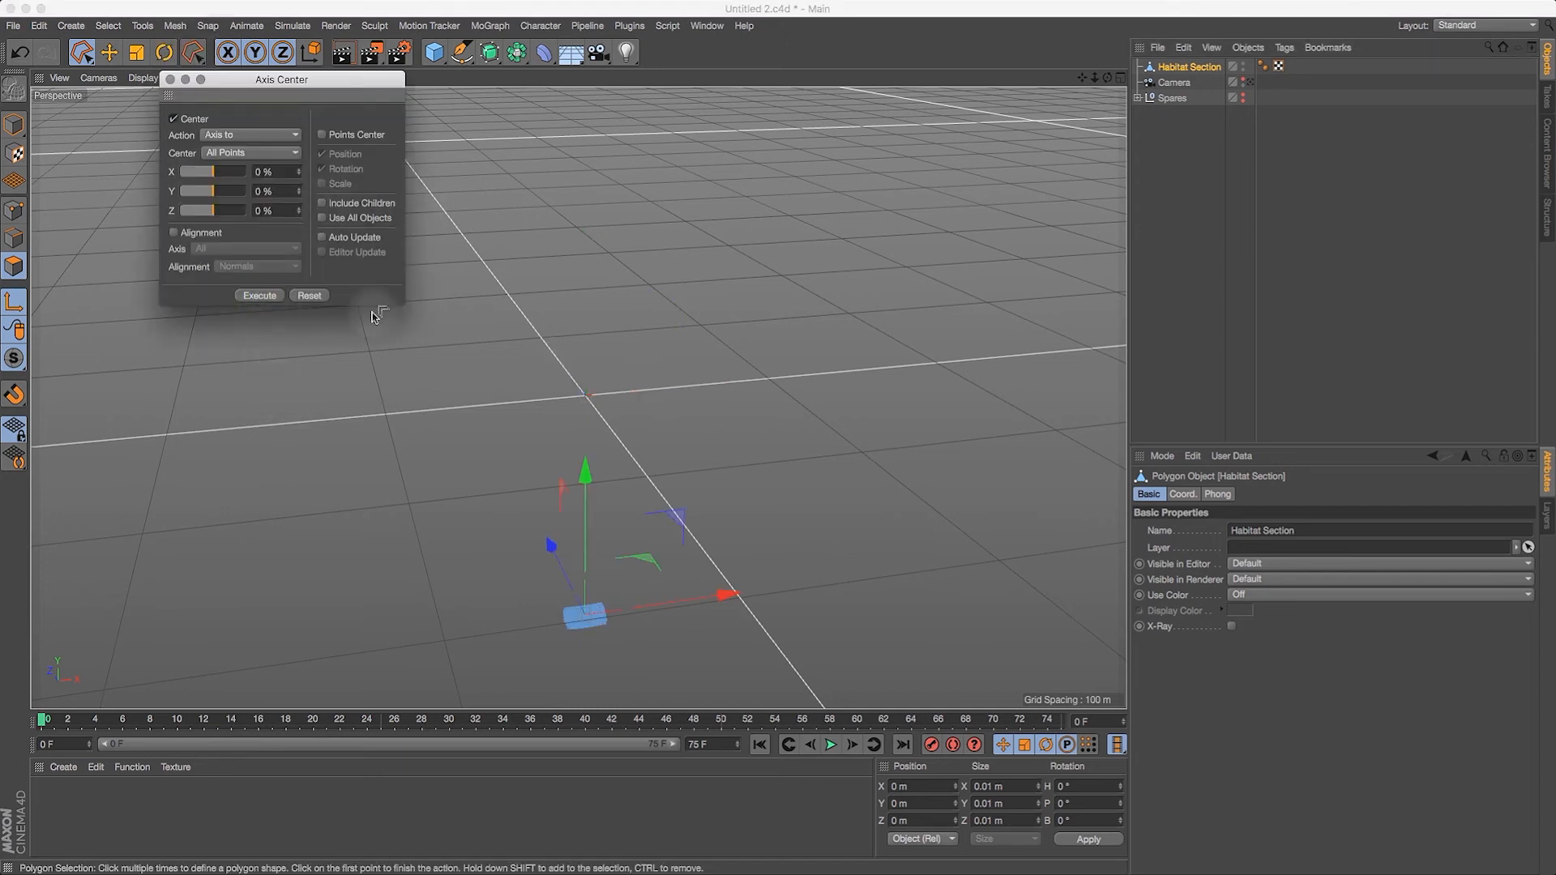
{"action": "left_click", "coordinate": [170, 79]}
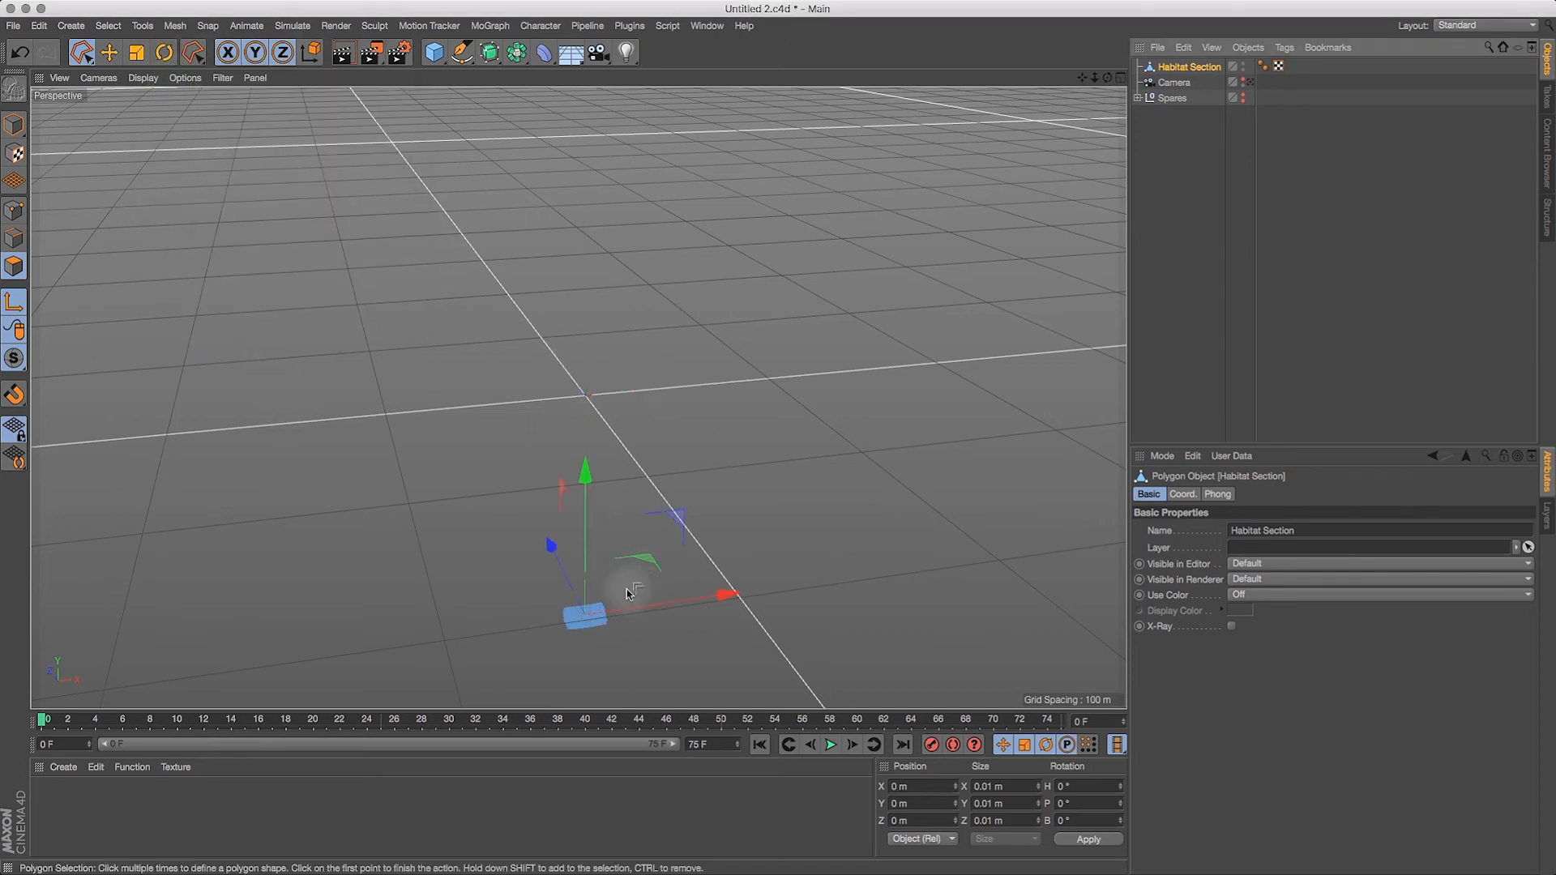
Step: Turn off axis editing, switch to Model mode with the Move tool, and set the Habitat Section's Y position to 0
{"action": "left_click", "coordinate": [14, 304]}
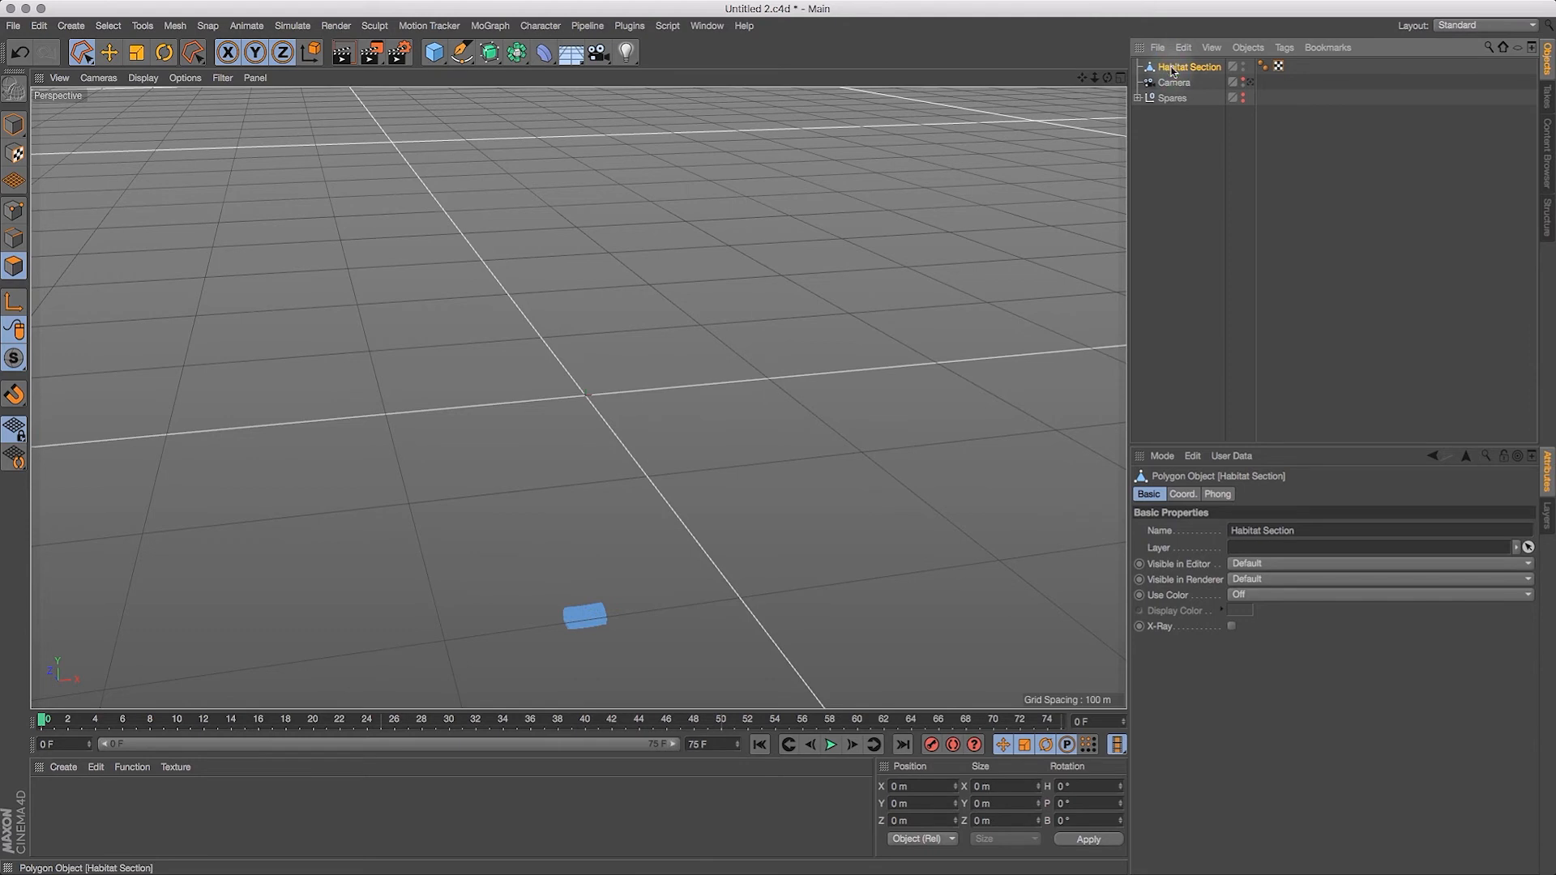
{"action": "left_click", "coordinate": [109, 52]}
{"action": "left_click", "coordinate": [14, 124]}
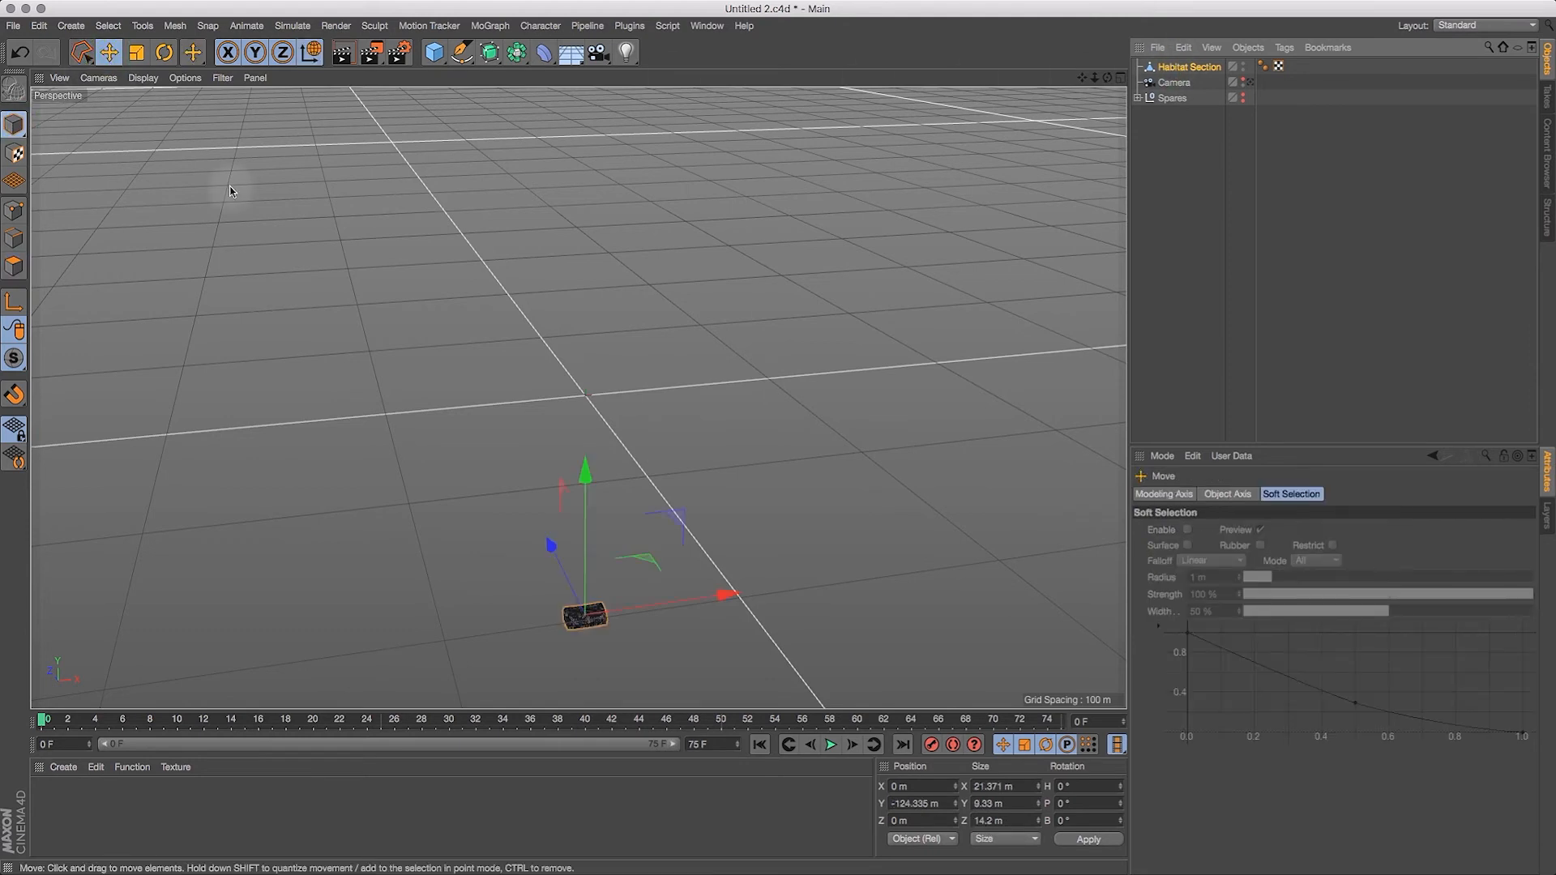
{"action": "left_click", "coordinate": [941, 803]}
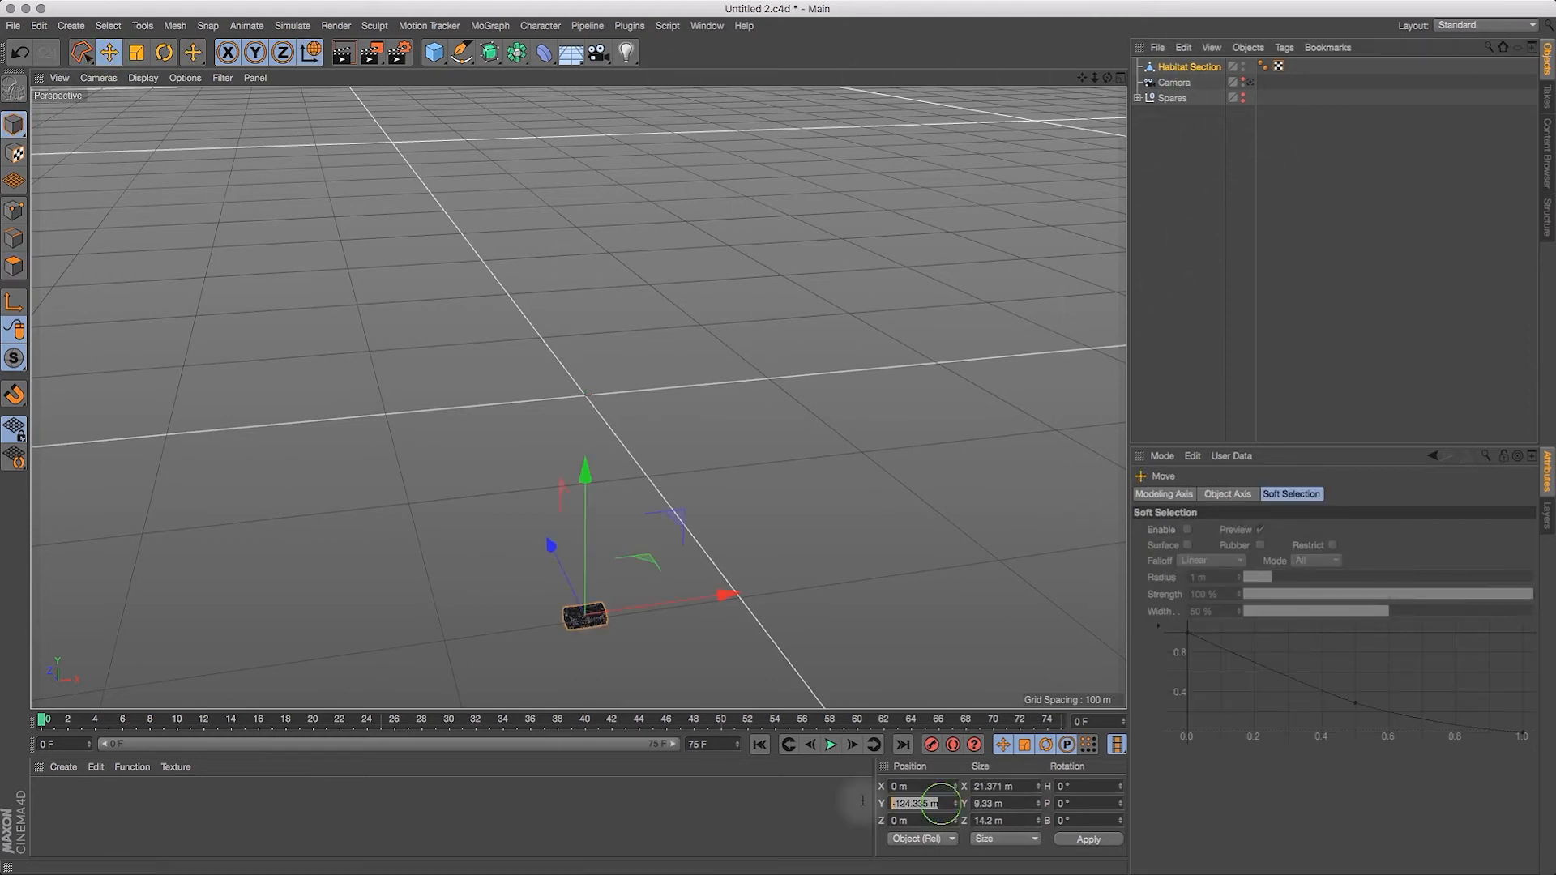
{"action": "type", "text": "0"}
{"action": "key", "text": "Return"}
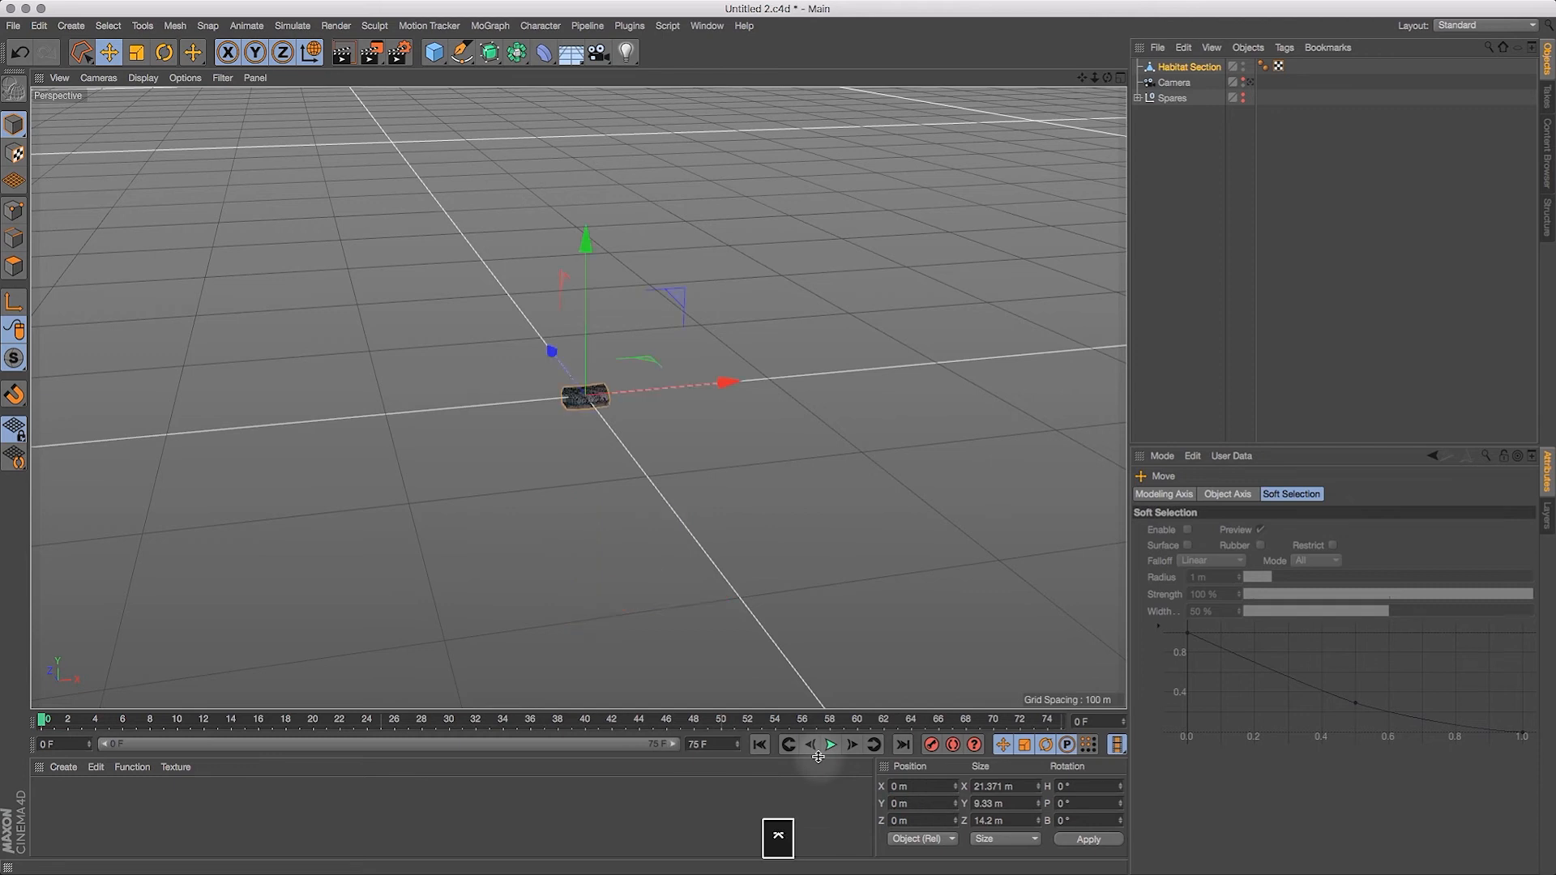
Step: Add a MoGraph Cloner and make the Habitat Section its child
{"action": "key", "text": "o"}
{"action": "left_click_drag", "start_coordinate": [1108, 78], "coordinate": [941, 134]}
{"action": "left_click_drag", "start_coordinate": [1082, 78], "coordinate": [933, 143]}
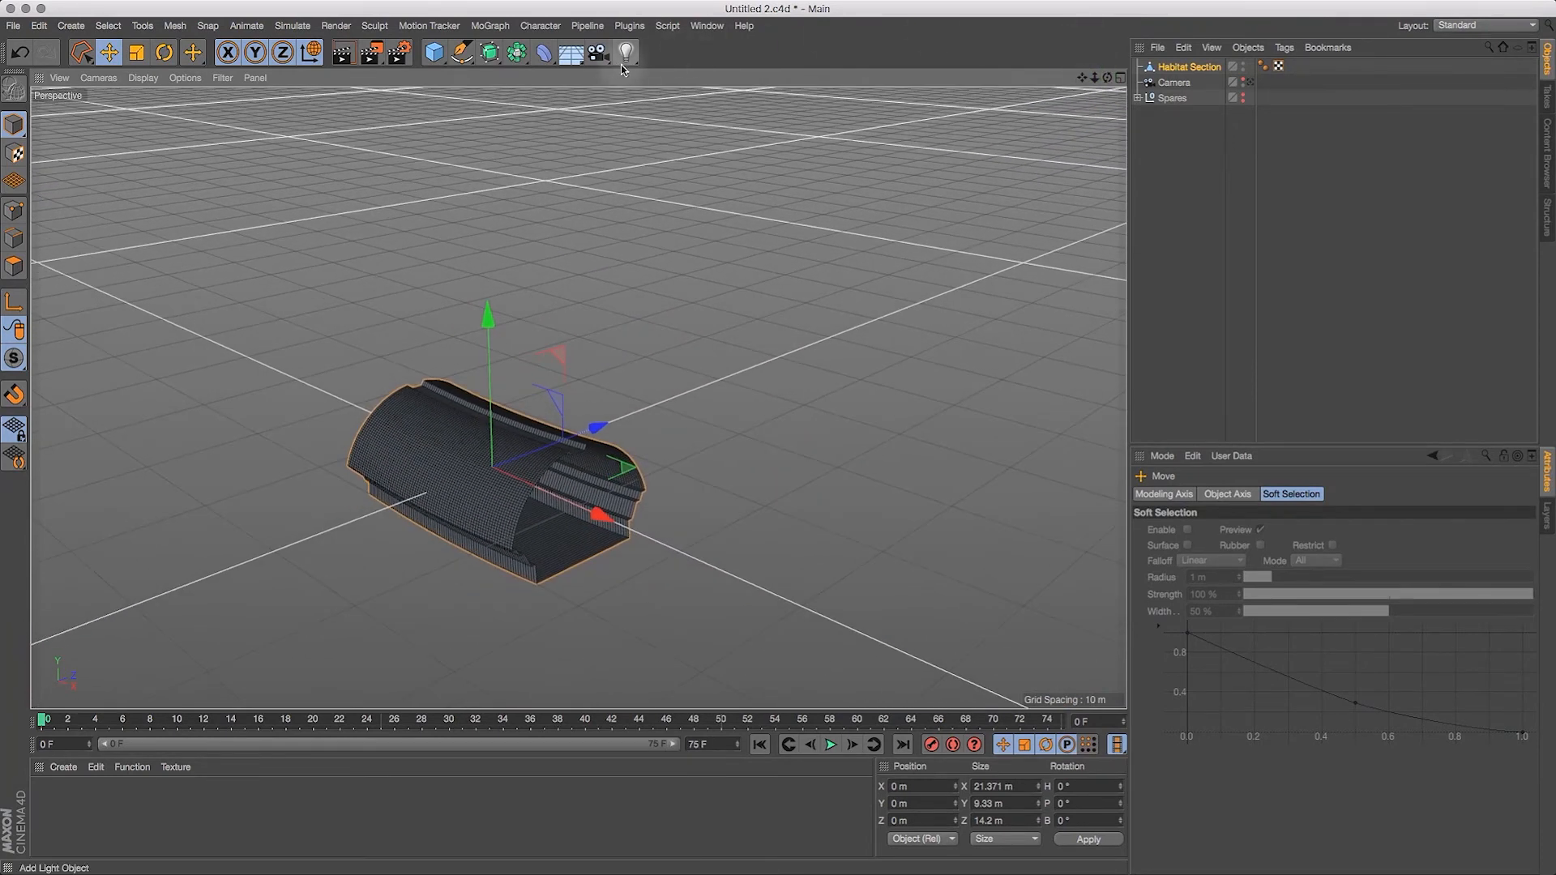
{"action": "left_click", "coordinate": [491, 26]}
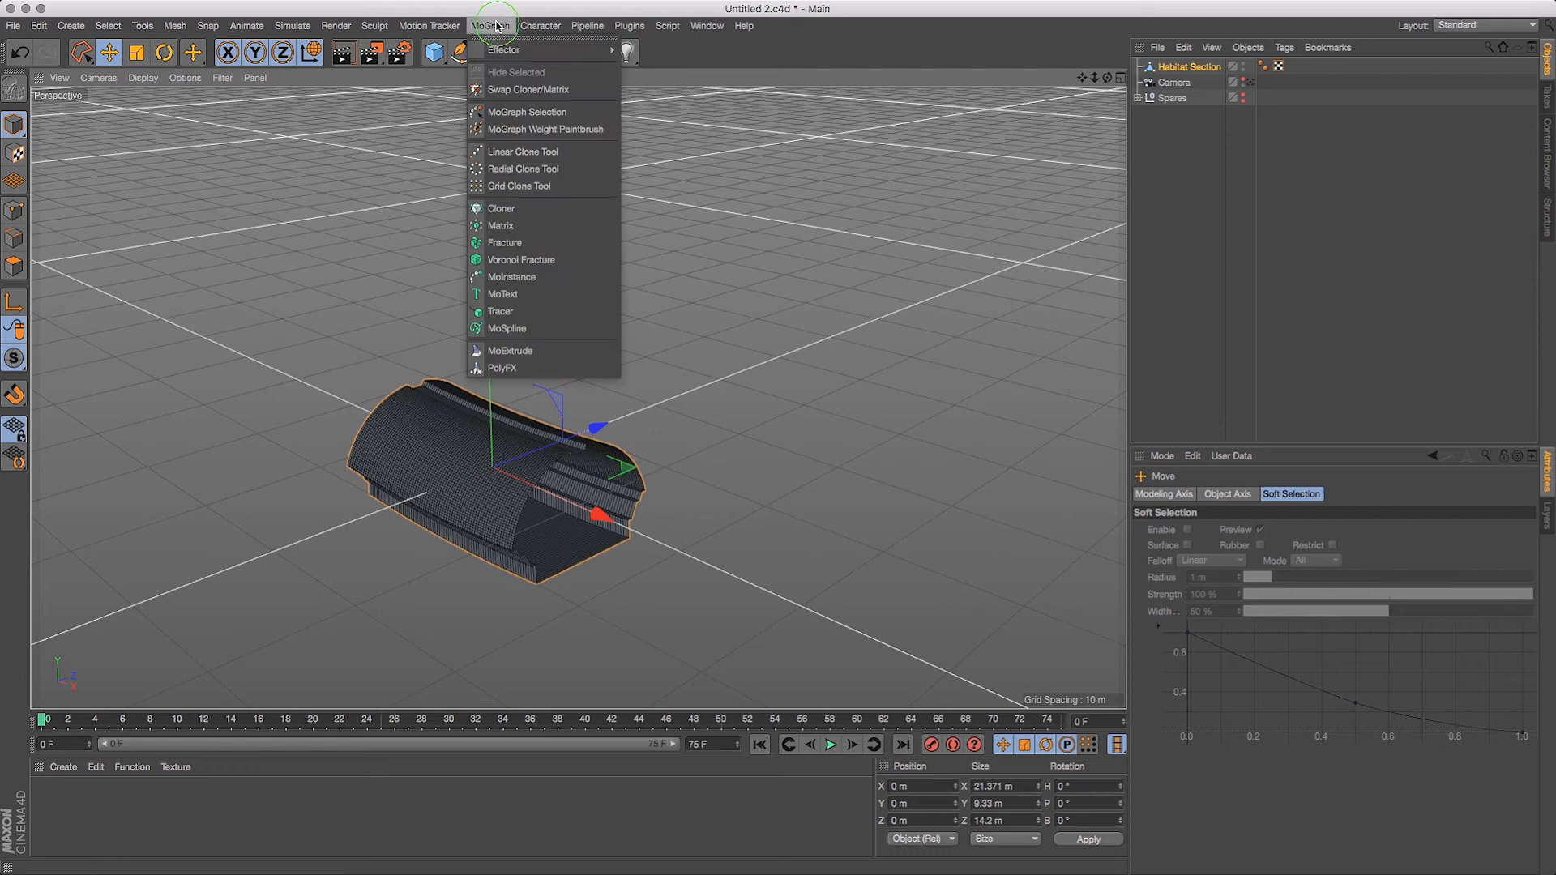
{"action": "left_click", "coordinate": [501, 208]}
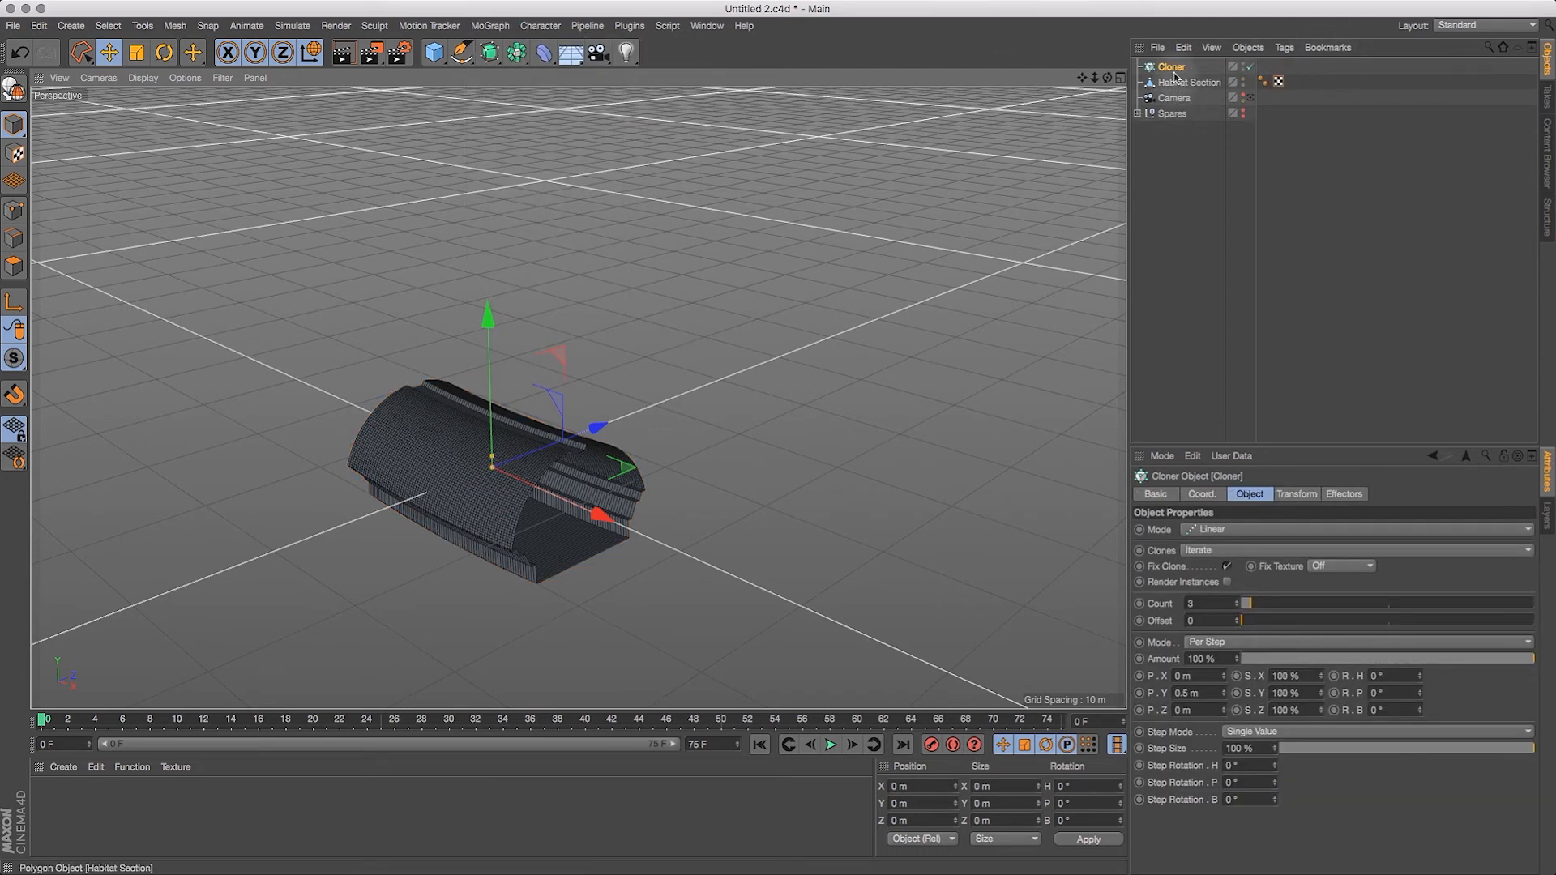
{"action": "left_click_drag", "start_coordinate": [1177, 85], "coordinate": [1176, 69]}
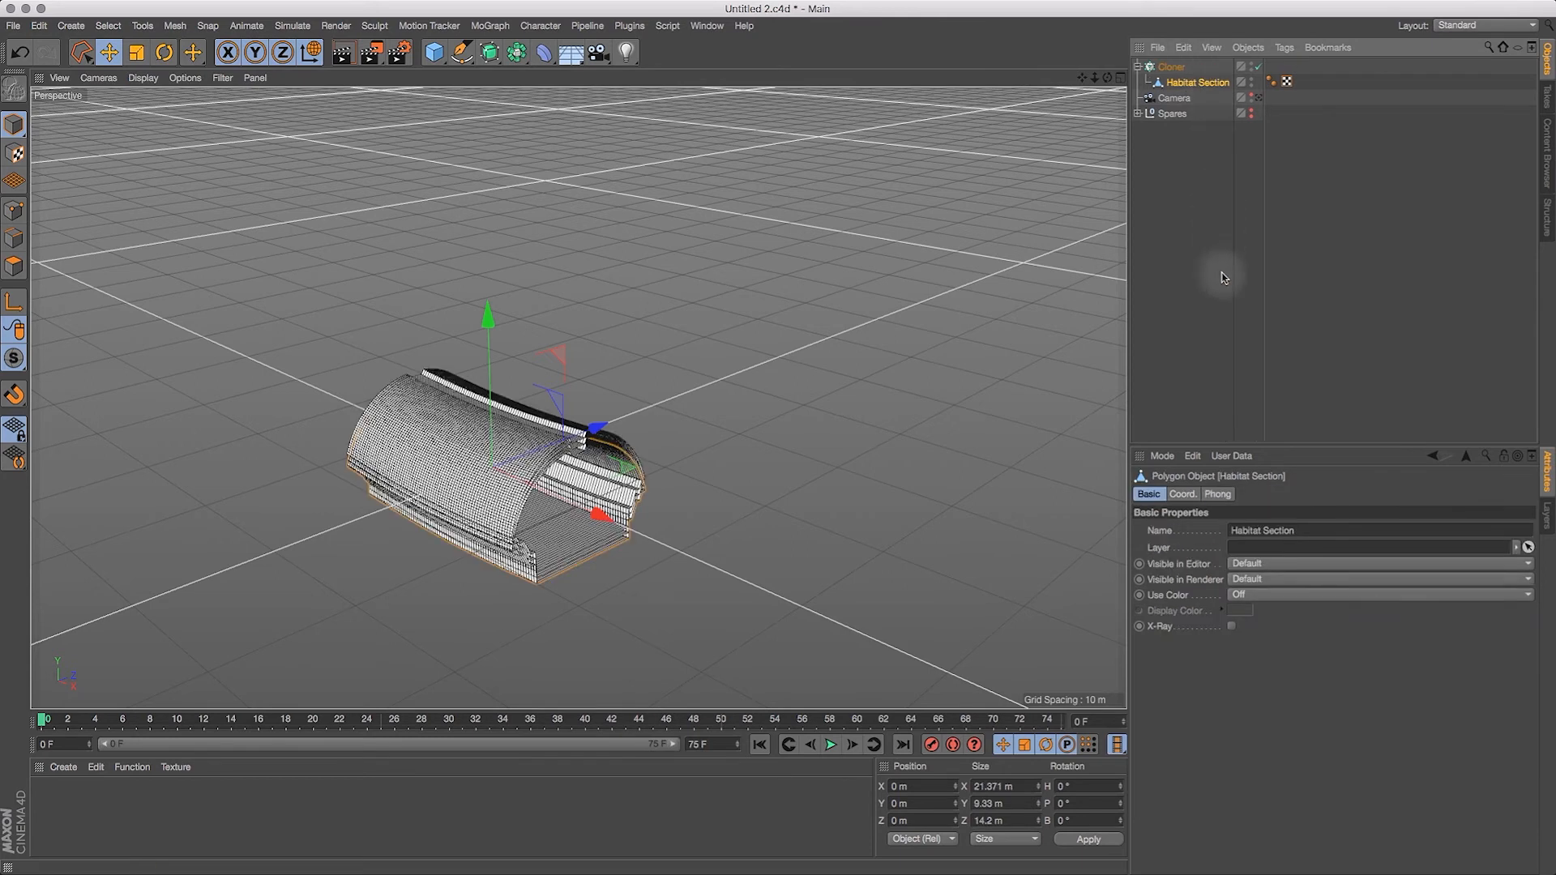
Step: Set the Cloner's mode to Object
{"action": "left_click", "coordinate": [1172, 68]}
{"action": "left_click", "coordinate": [1221, 531]}
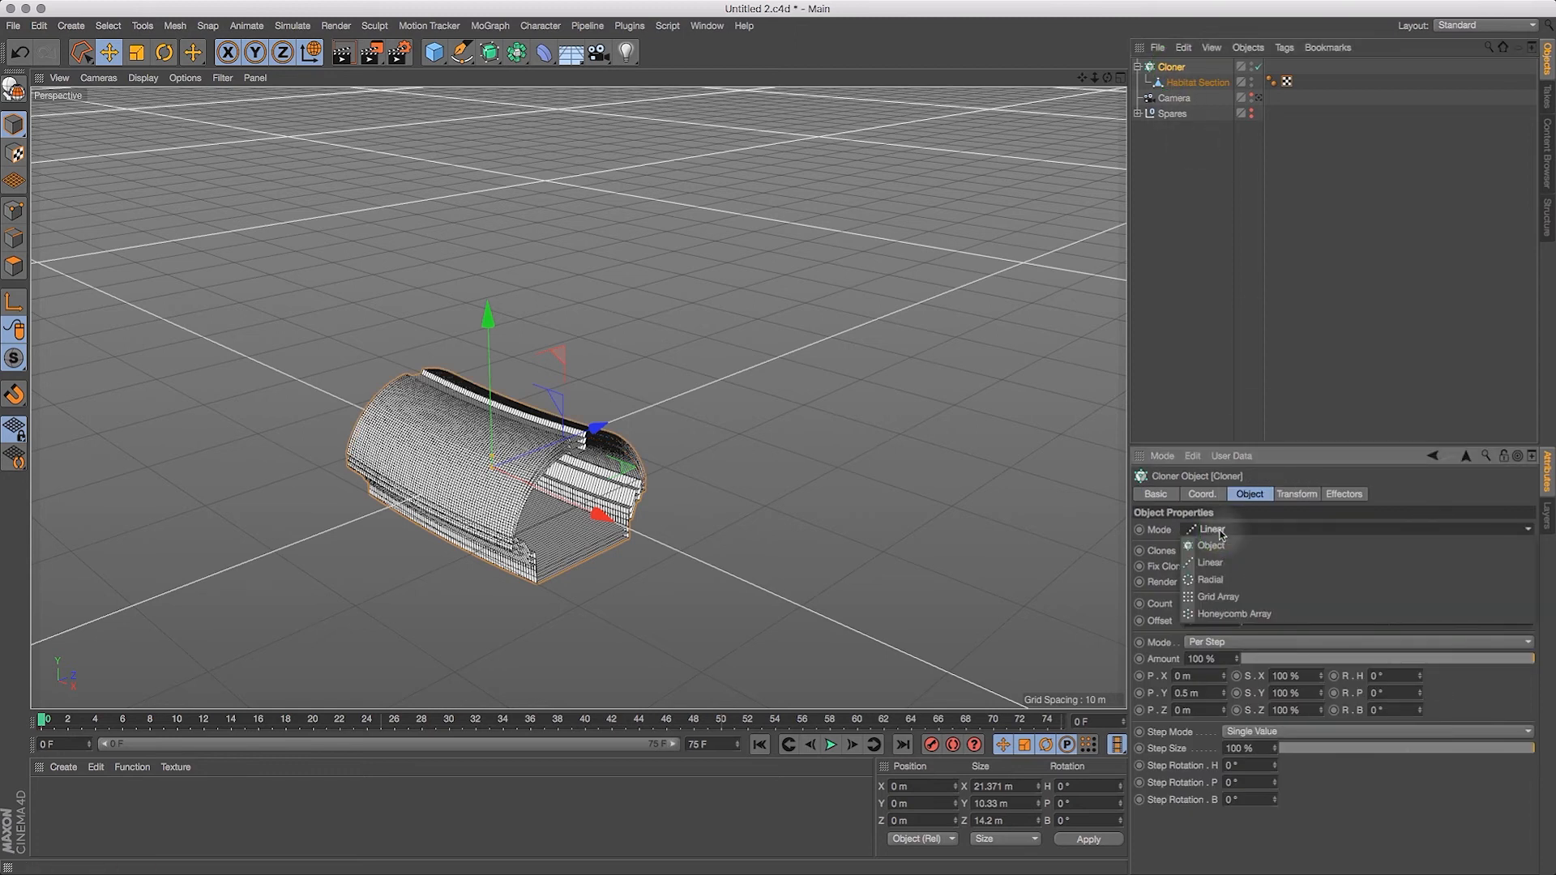
{"action": "left_click", "coordinate": [1220, 525]}
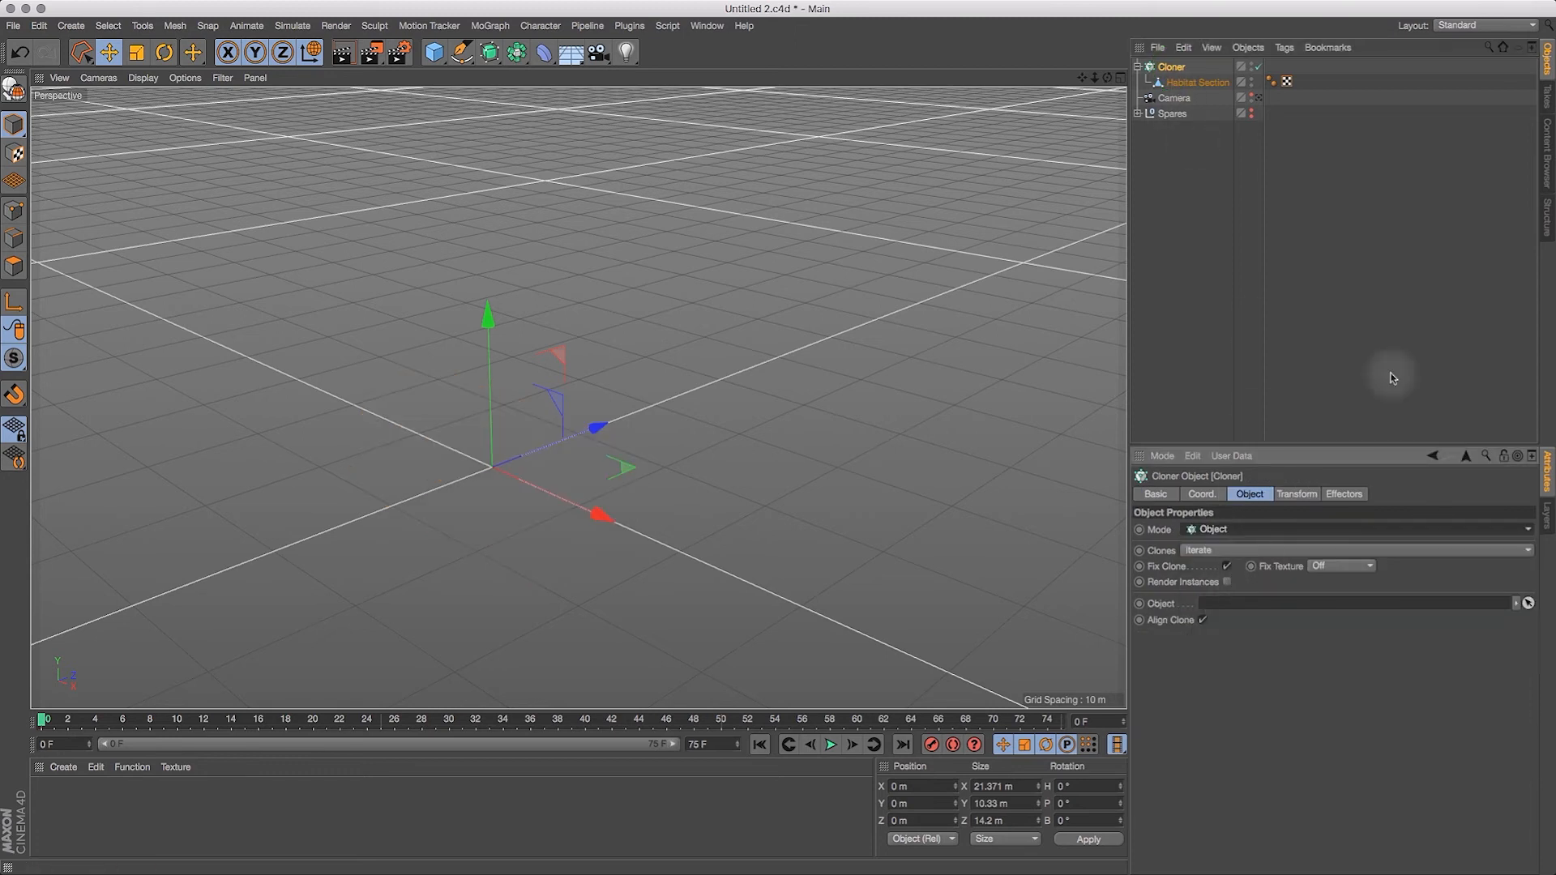
Step: Copy the Cloner and the Sweep's Circle from the Spares null to the top of the hierarchy, and enable the copied Circle
{"action": "left_click", "coordinate": [1139, 113]}
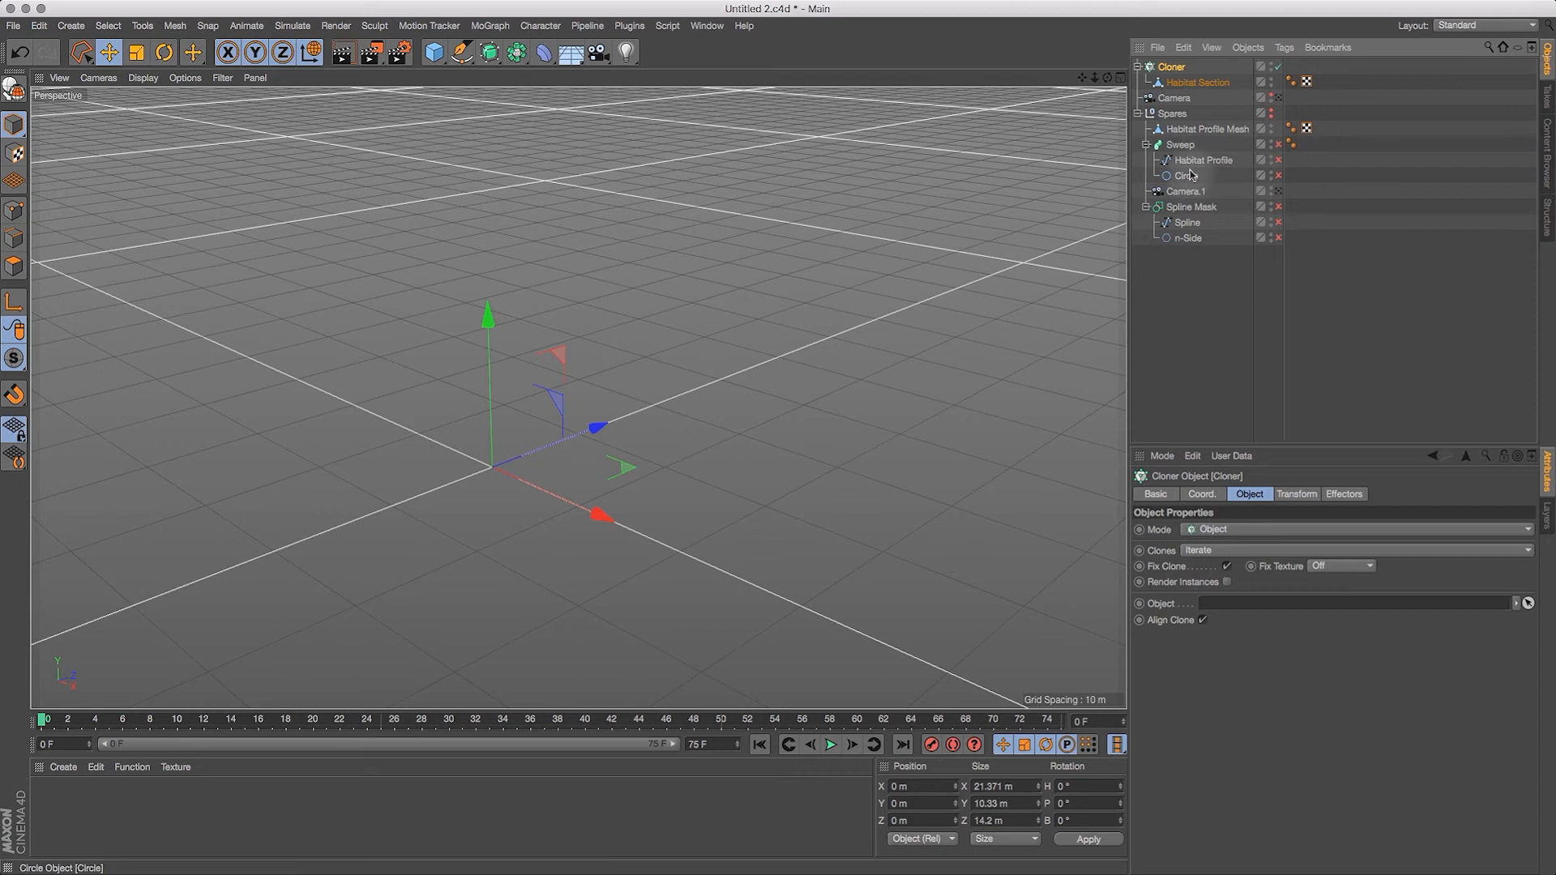
{"action": "left_click_drag", "start_coordinate": [1190, 180], "coordinate": [1177, 68]}
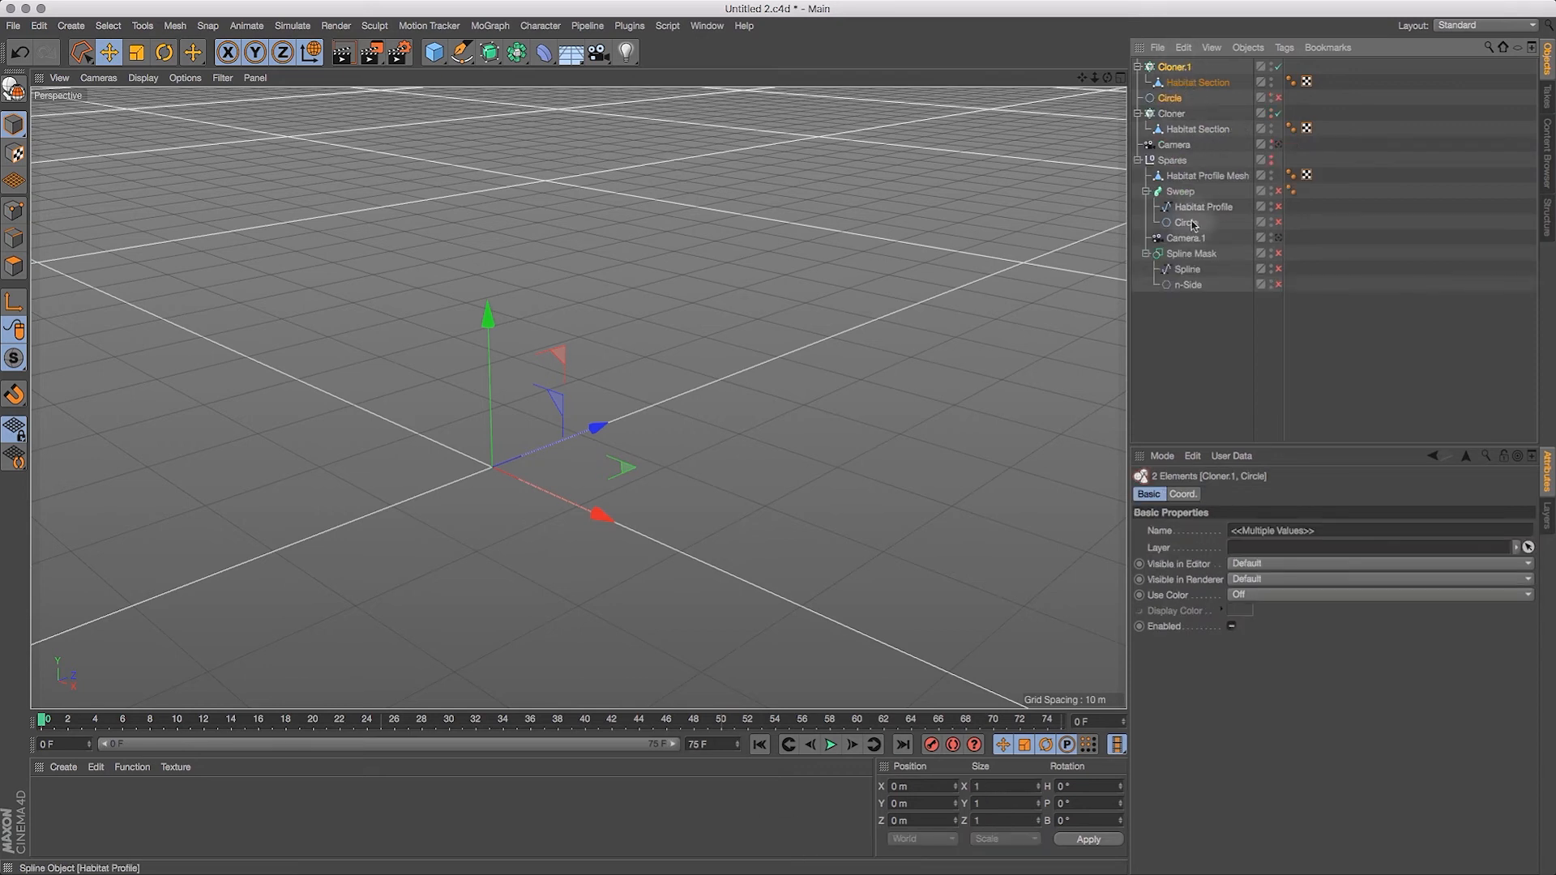
{"action": "left_click", "coordinate": [1138, 161]}
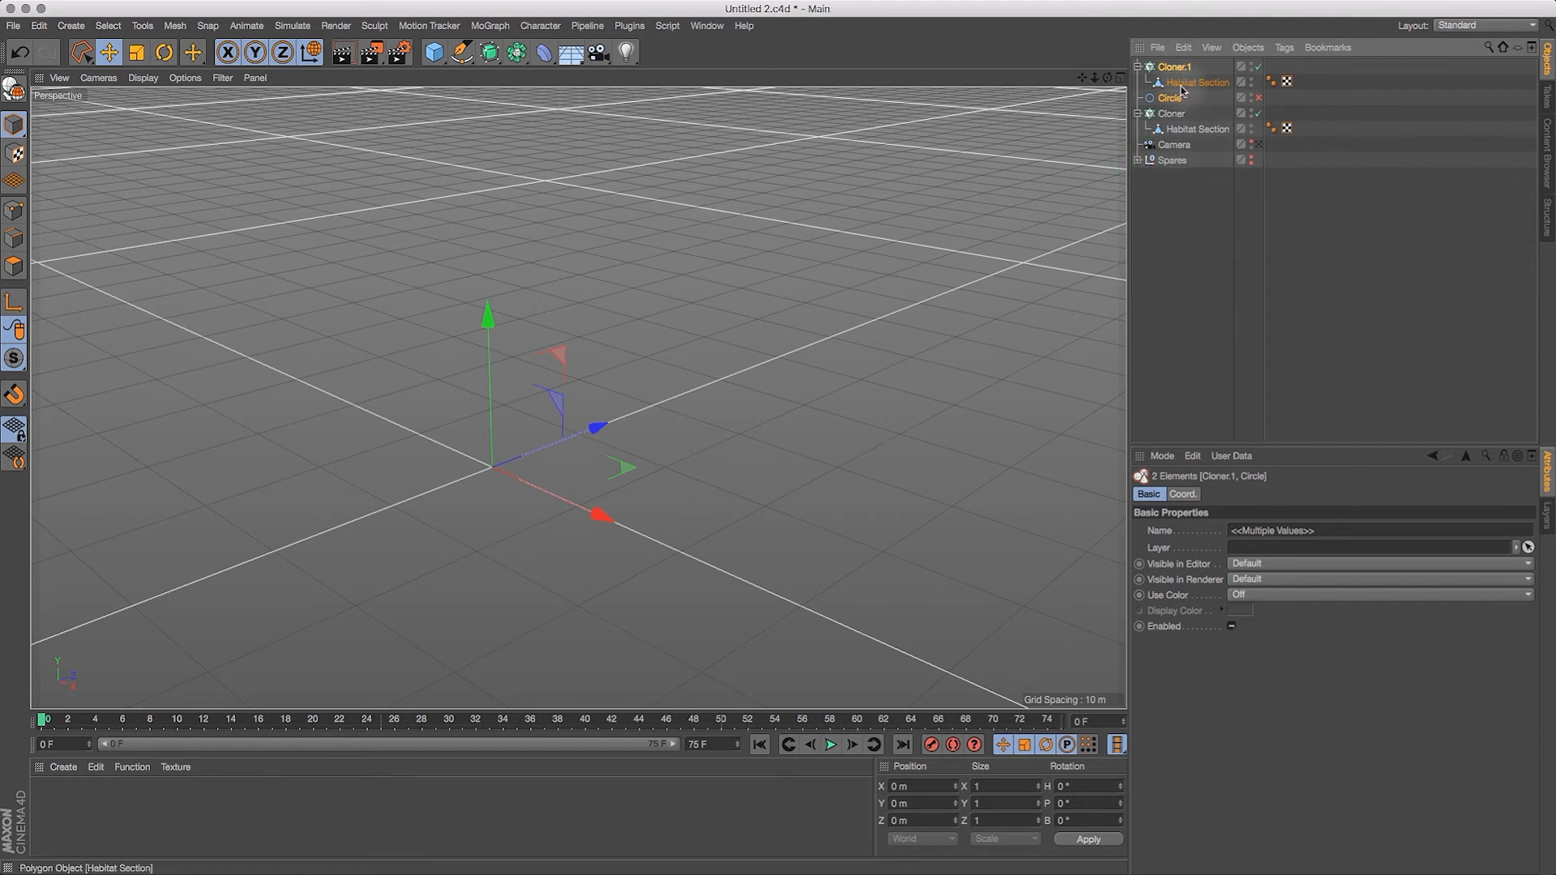
{"action": "left_click", "coordinate": [1258, 98]}
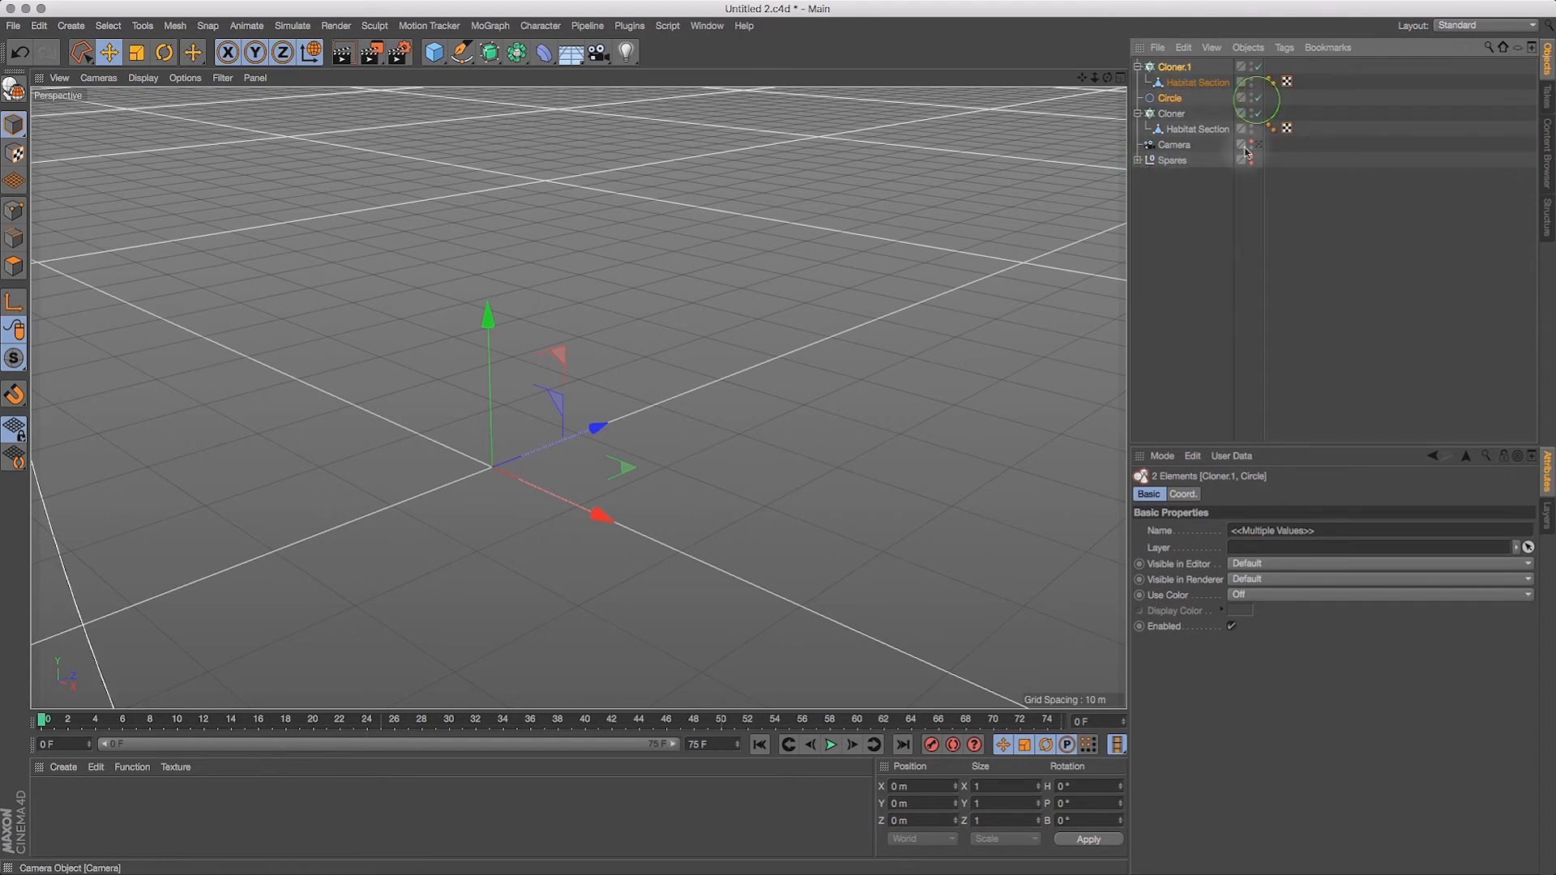
Step: Assign the copied Circle as the object along which Cloner.1 distributes its clones
{"action": "left_click", "coordinate": [1177, 70]}
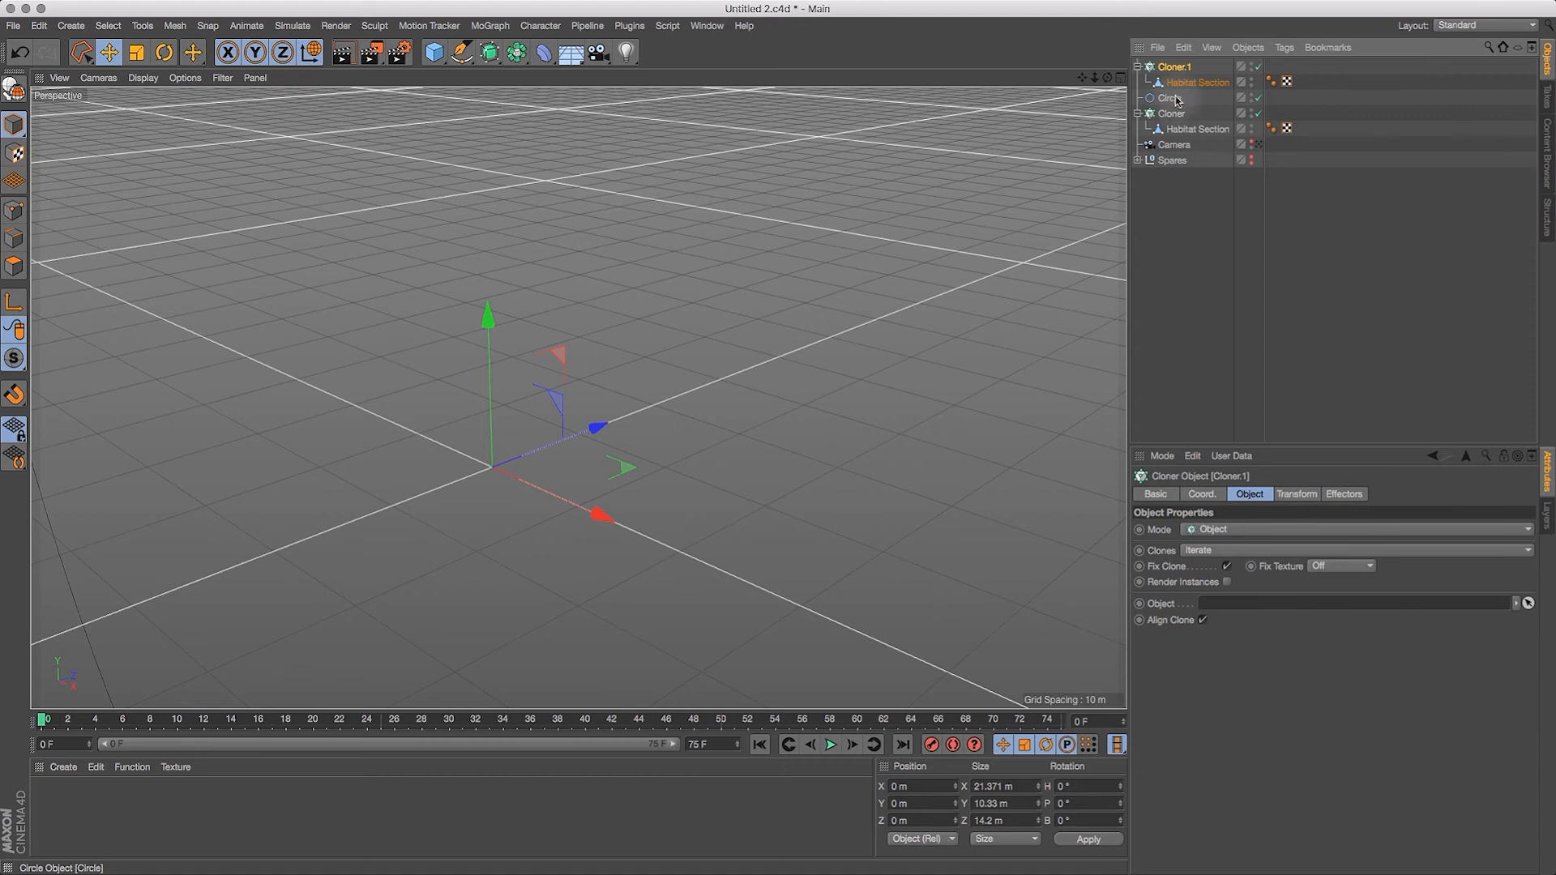
{"action": "left_click_drag", "start_coordinate": [1171, 103], "coordinate": [1237, 607]}
{"action": "left_click_drag", "start_coordinate": [1095, 79], "coordinate": [784, 212]}
{"action": "left_click_drag", "start_coordinate": [1082, 78], "coordinate": [1121, 46]}
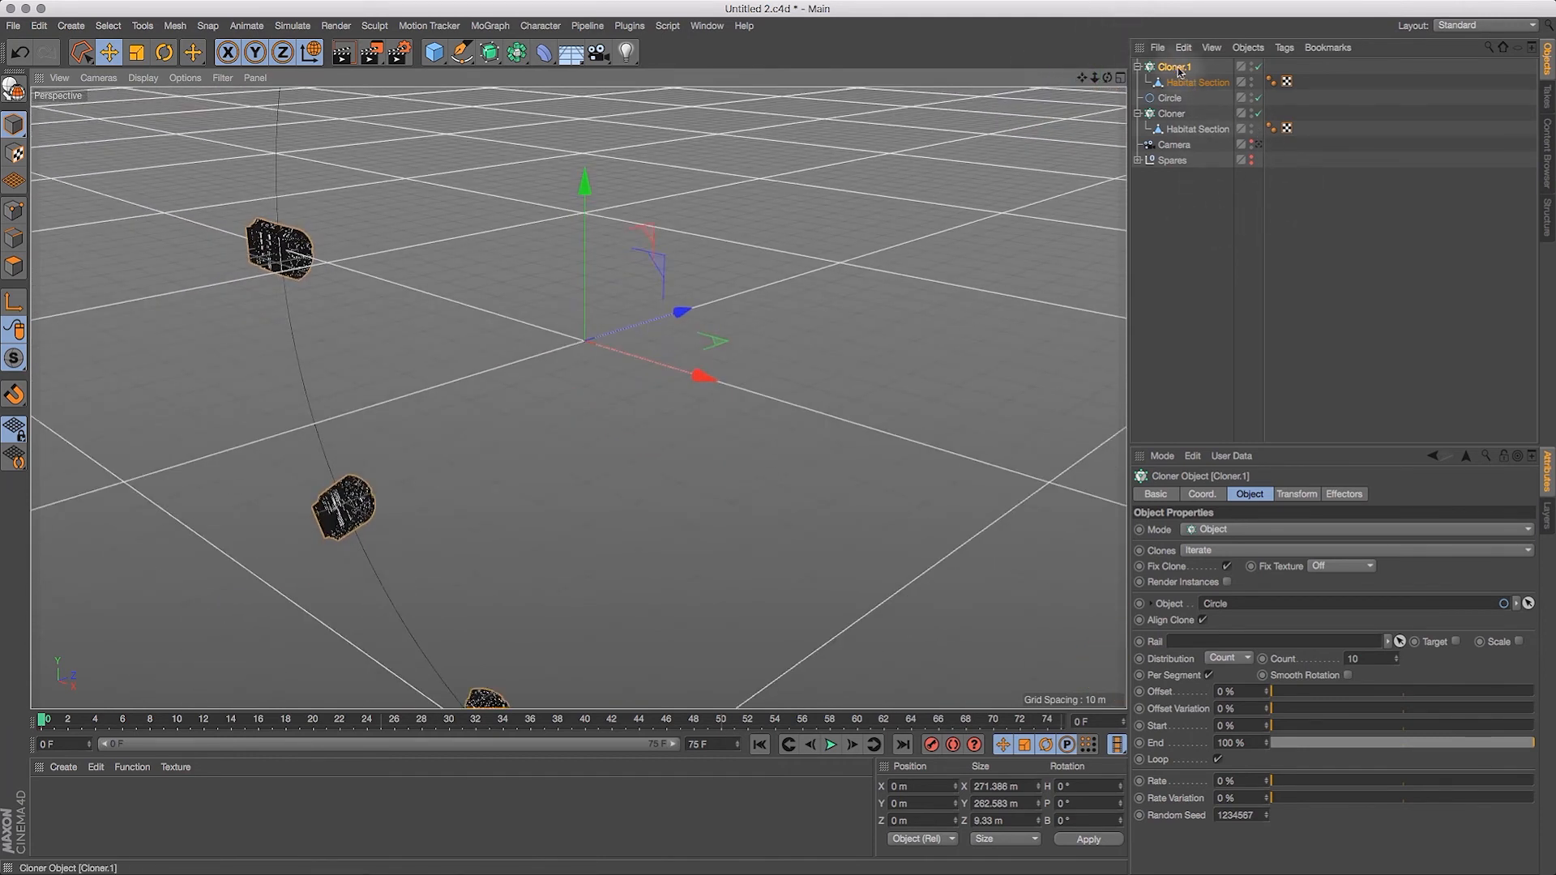
Step: Rotate Cloner.1's clones by setting its transform pitch (R.P) and bank (R.B) to 90° each
{"action": "left_click", "coordinate": [1297, 493]}
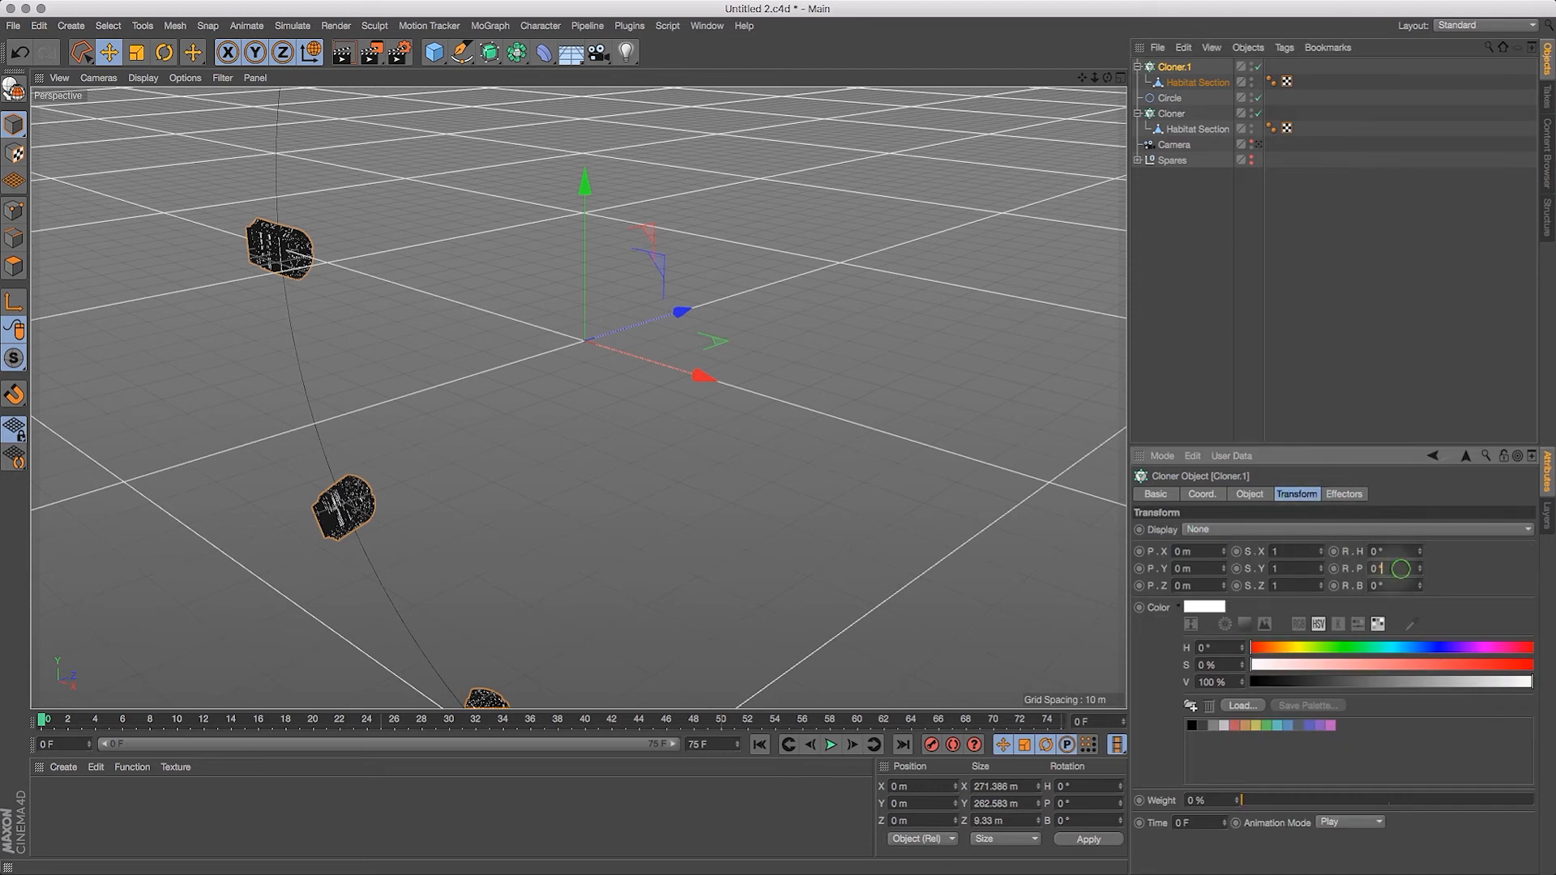
{"action": "left_click_drag", "start_coordinate": [1401, 569], "coordinate": [1280, 569]}
{"action": "type", "text": "90"}
{"action": "key", "text": "Return"}
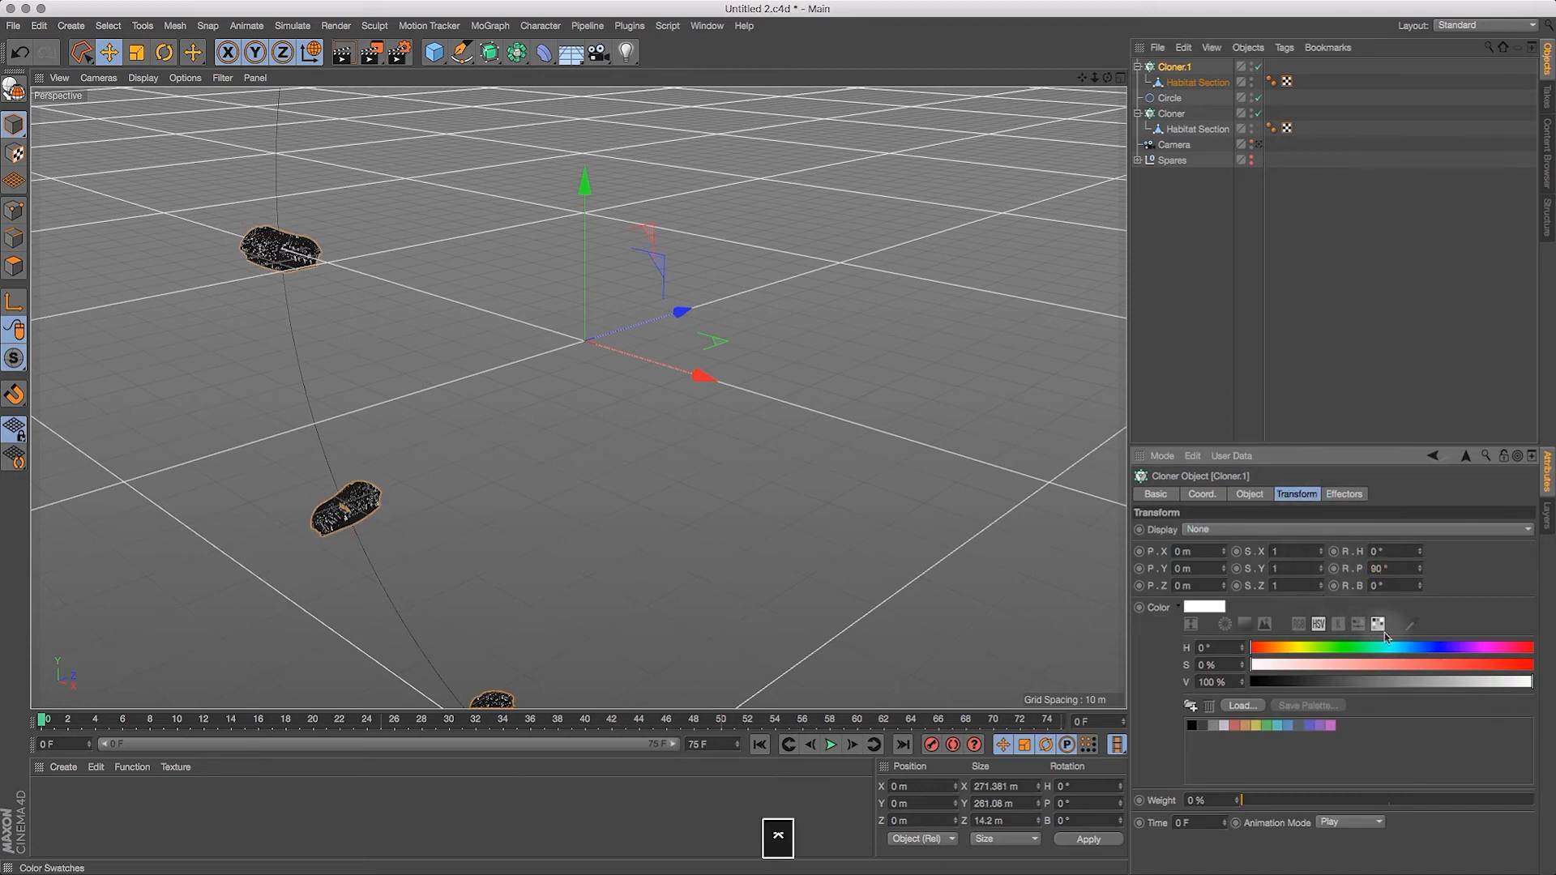
{"action": "left_click", "coordinate": [1395, 584]}
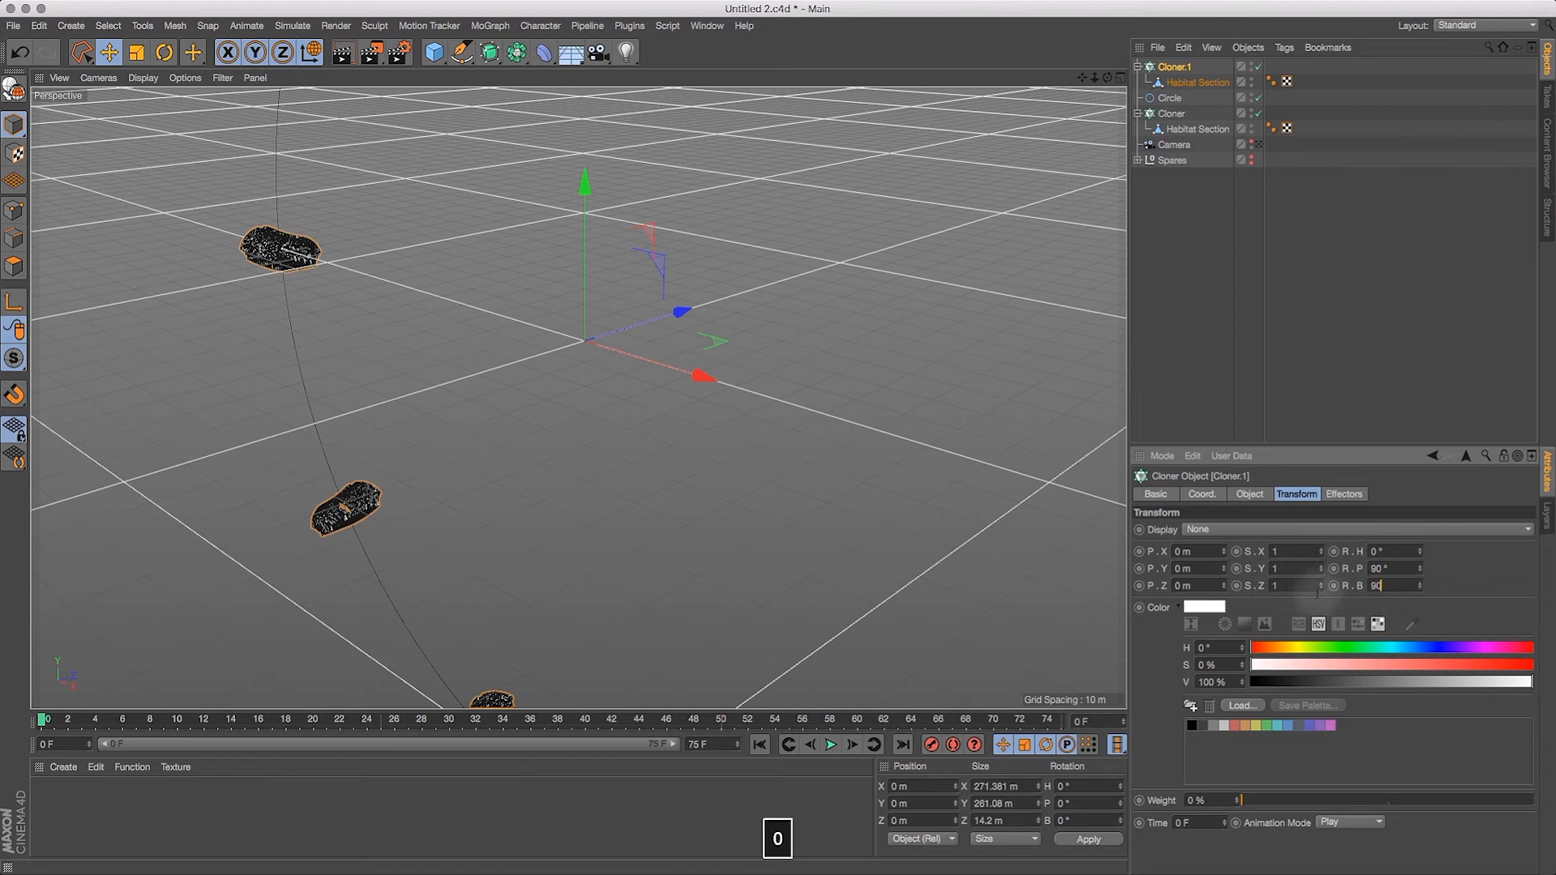
{"action": "key", "text": "Return"}
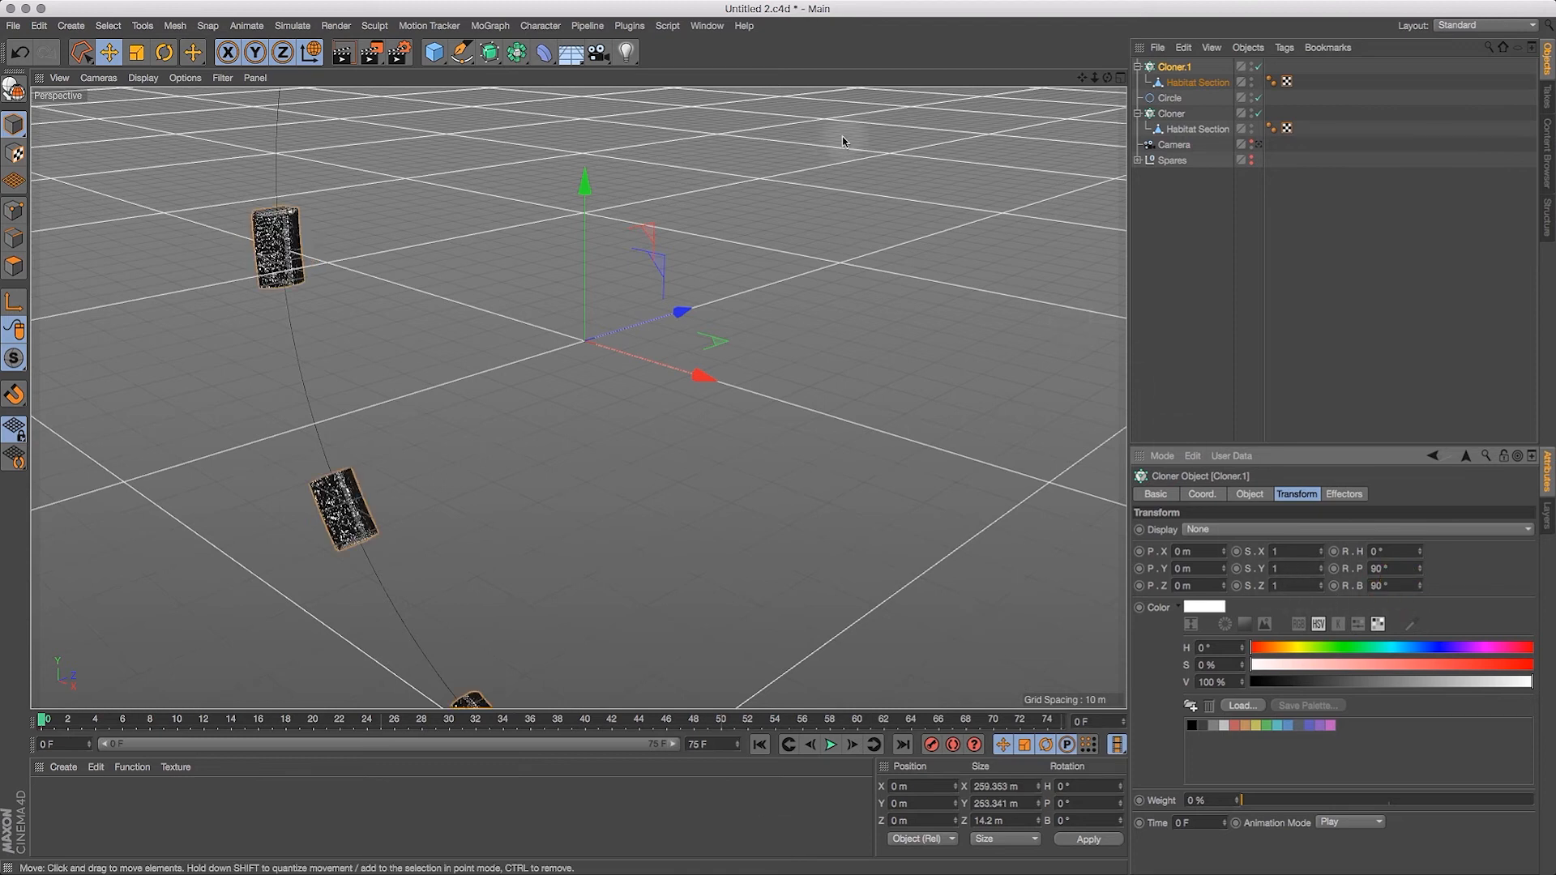
{"action": "left_click_drag", "start_coordinate": [1108, 77], "coordinate": [1173, 130]}
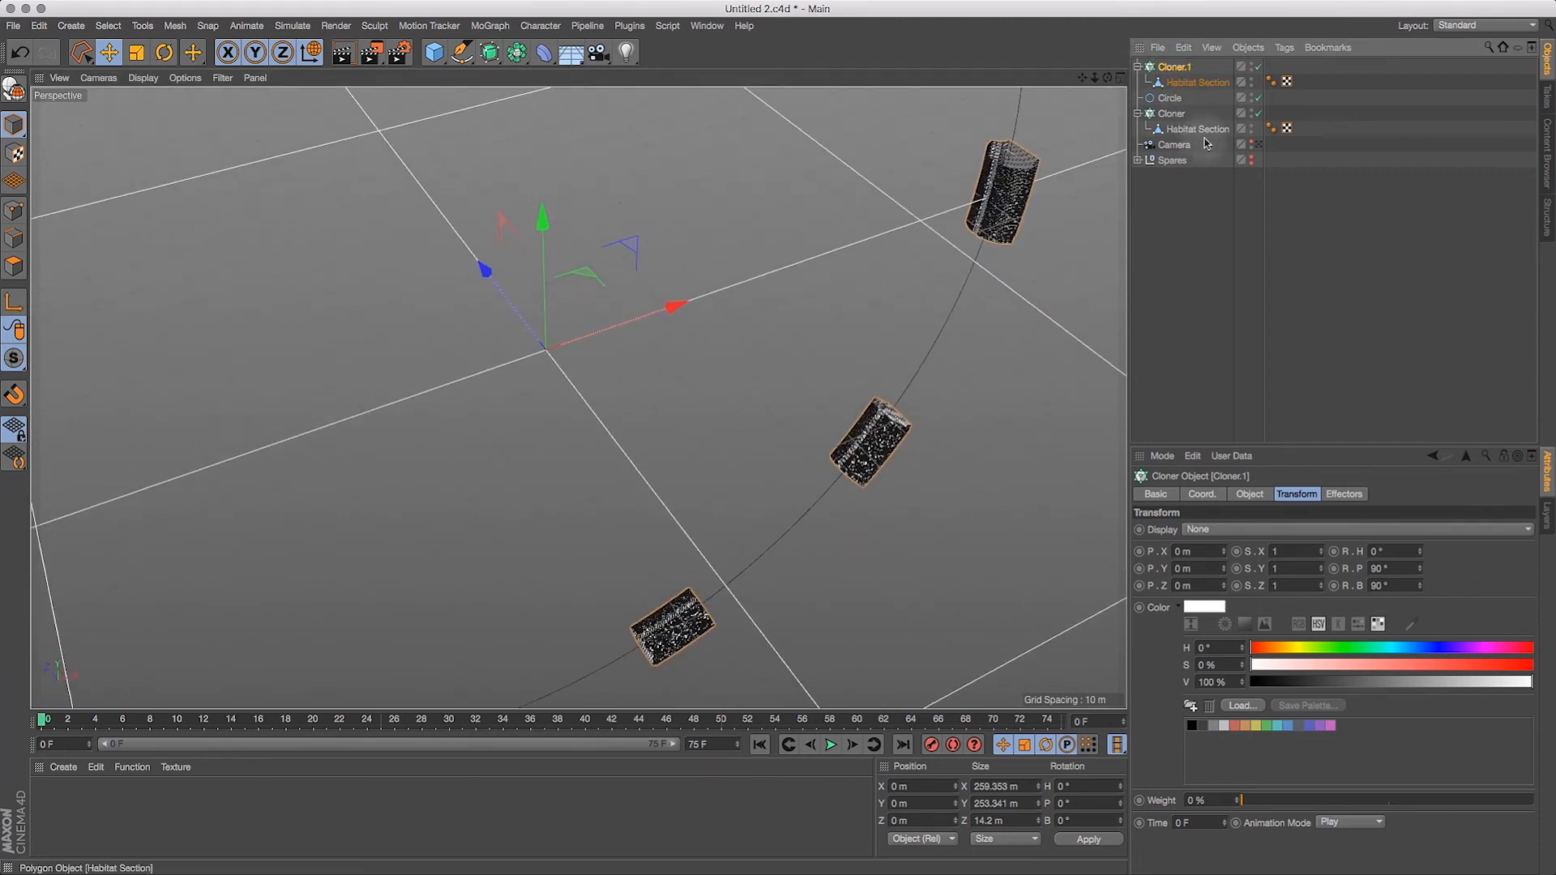
Step: Switch Cloner.1's distribution to Step and set the step to 21.37 m, matching the Habitat Section's X size
{"action": "left_click", "coordinate": [1248, 495]}
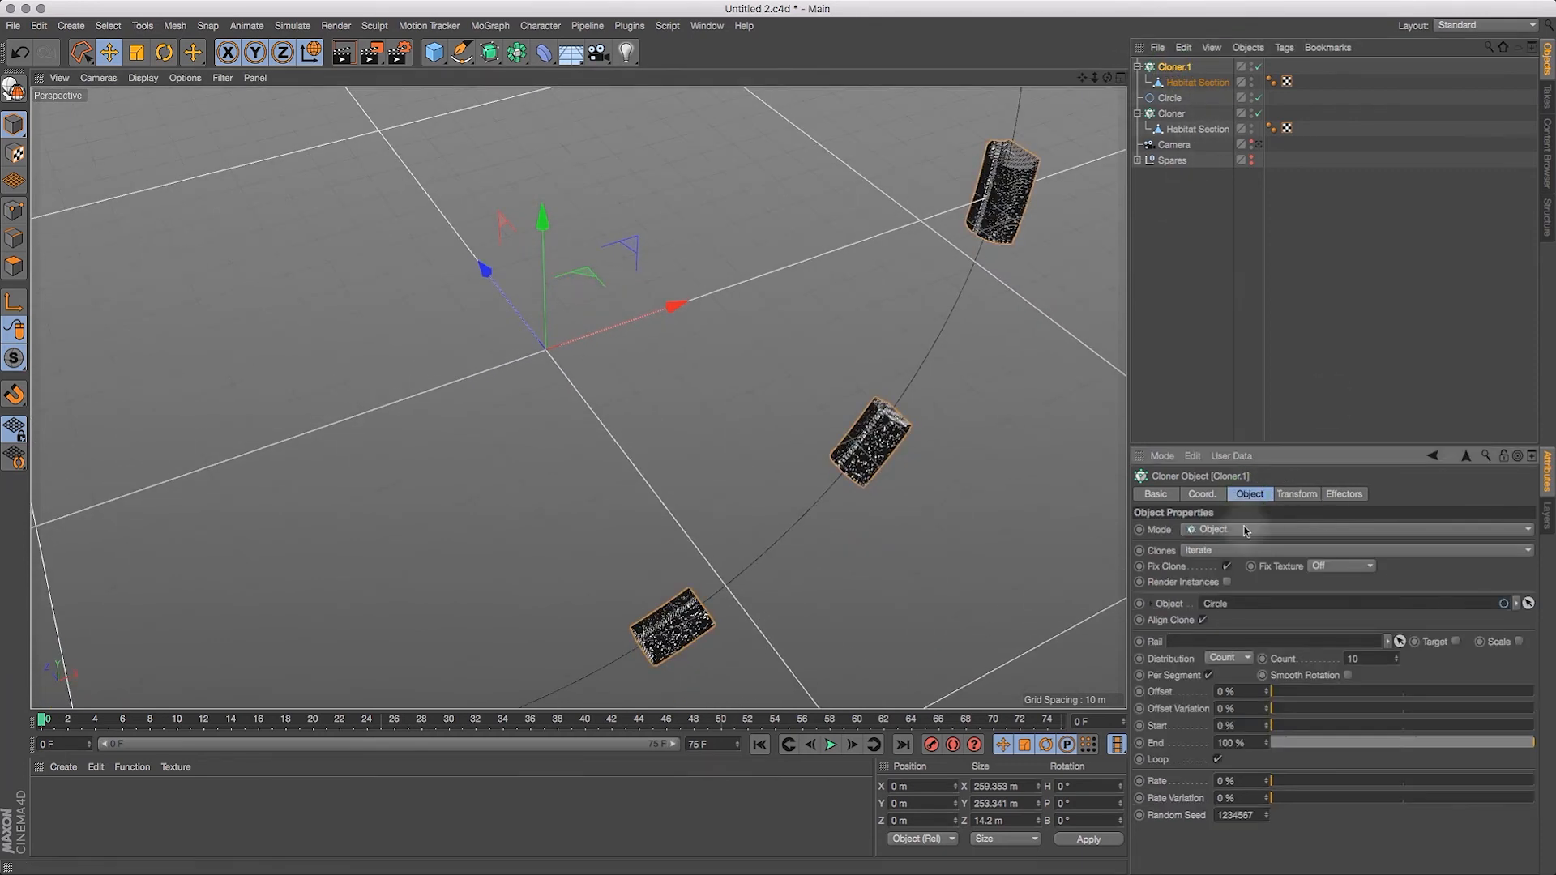
{"action": "left_click", "coordinate": [1246, 660]}
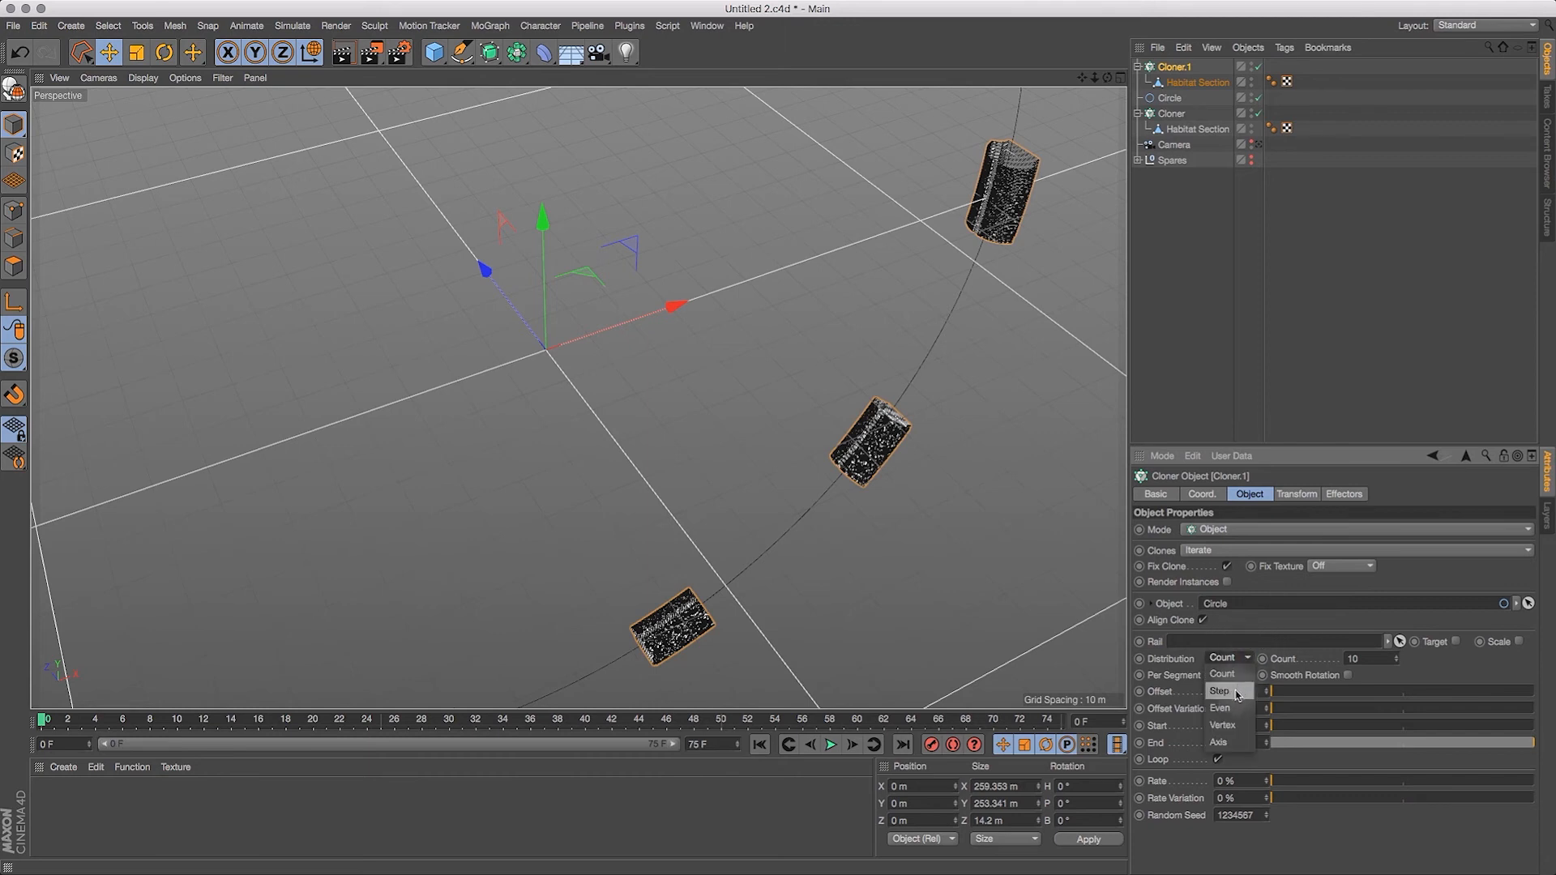
{"action": "left_click", "coordinate": [1239, 693]}
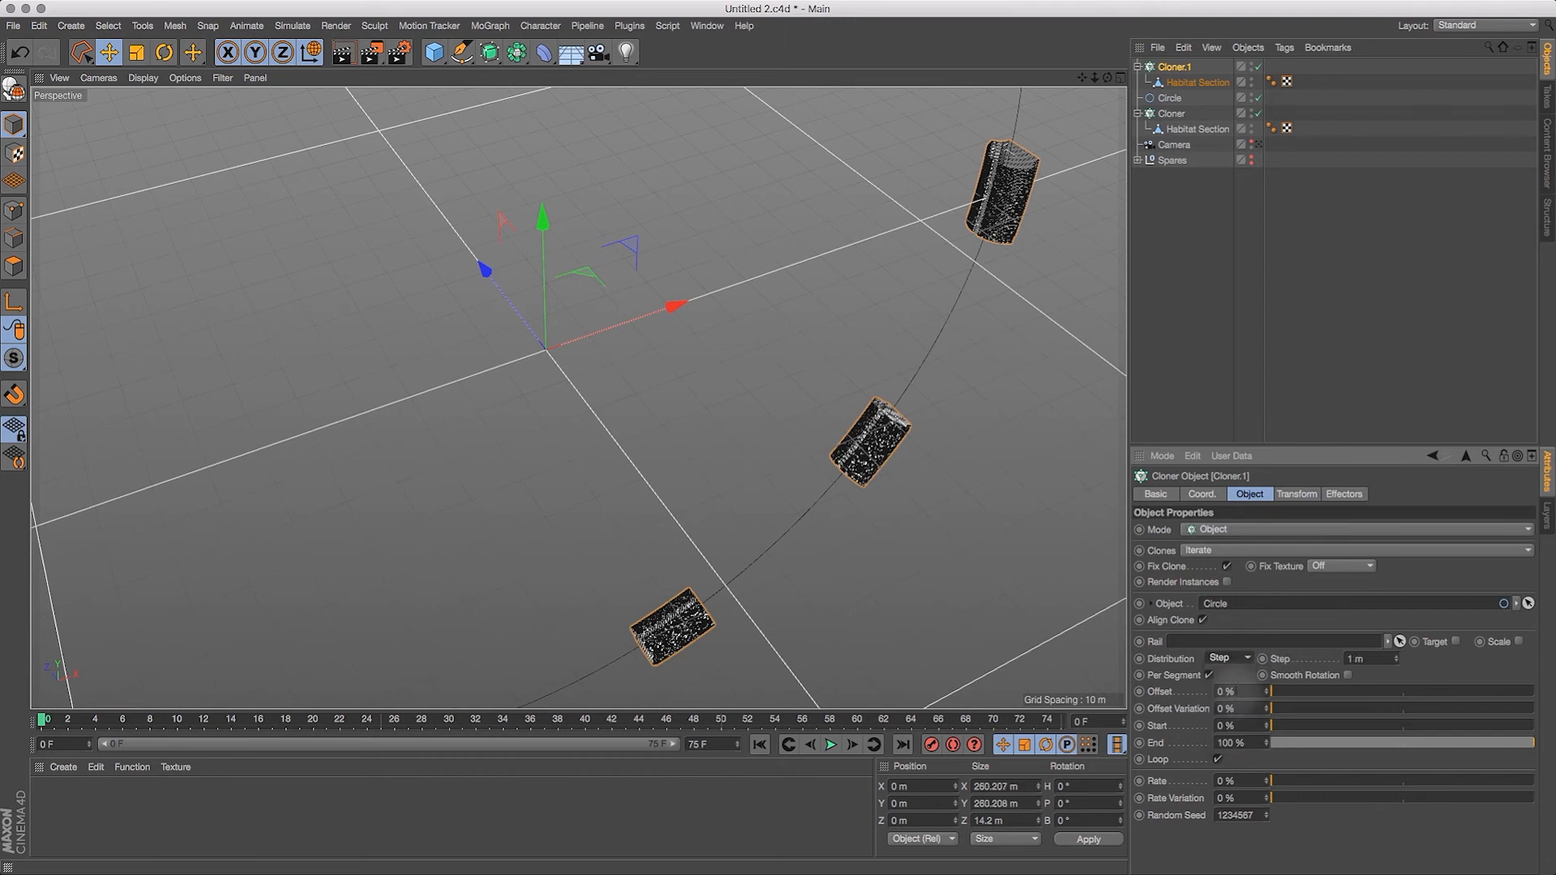
{"action": "left_click", "coordinate": [1192, 83]}
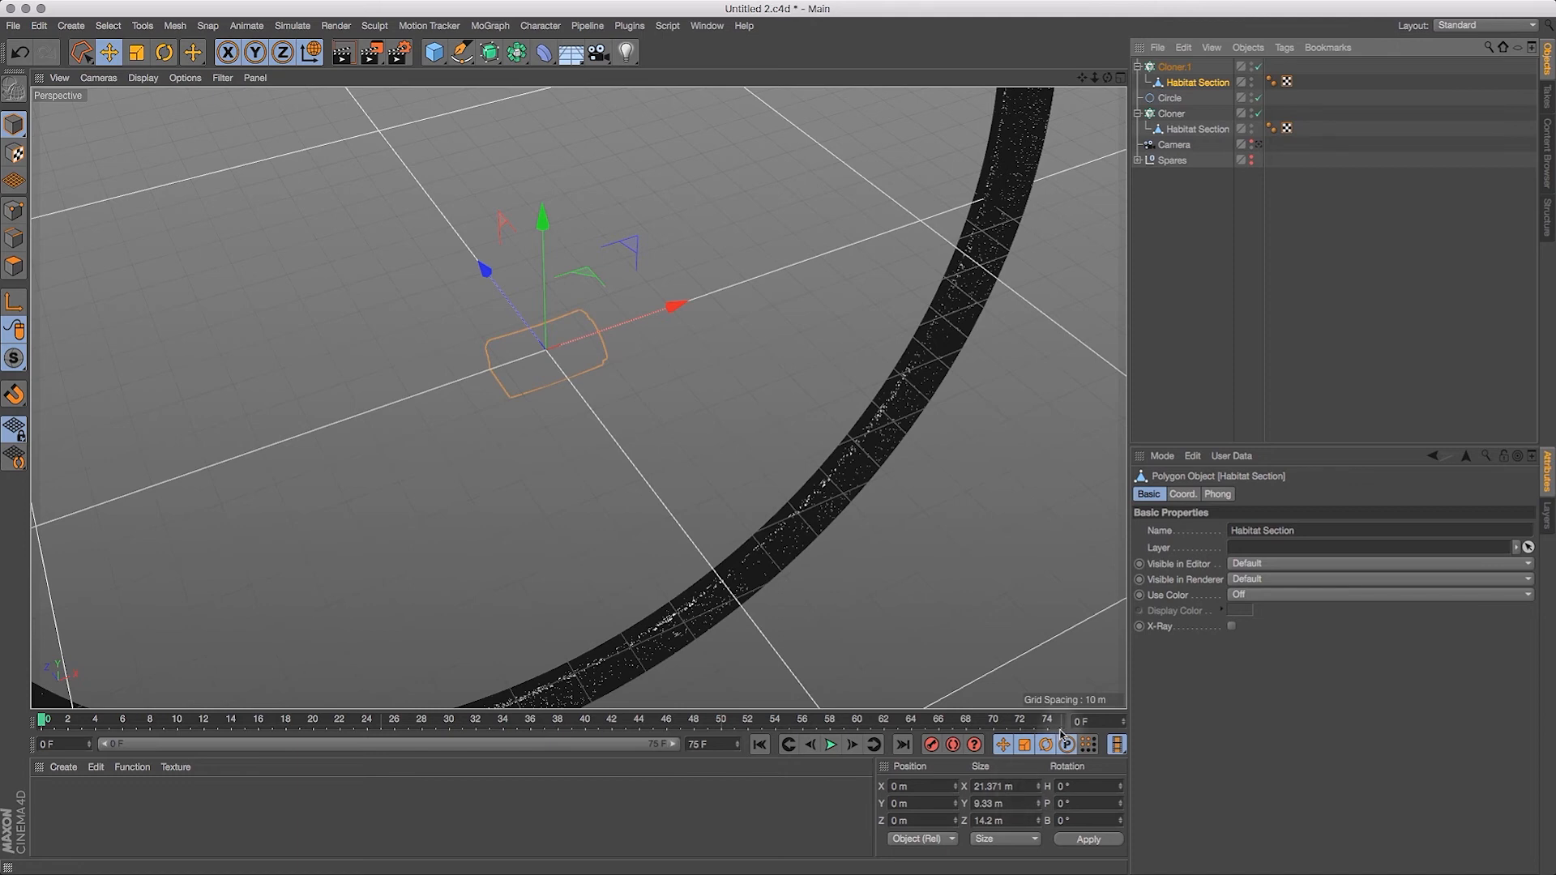
{"action": "left_click", "coordinate": [1175, 66]}
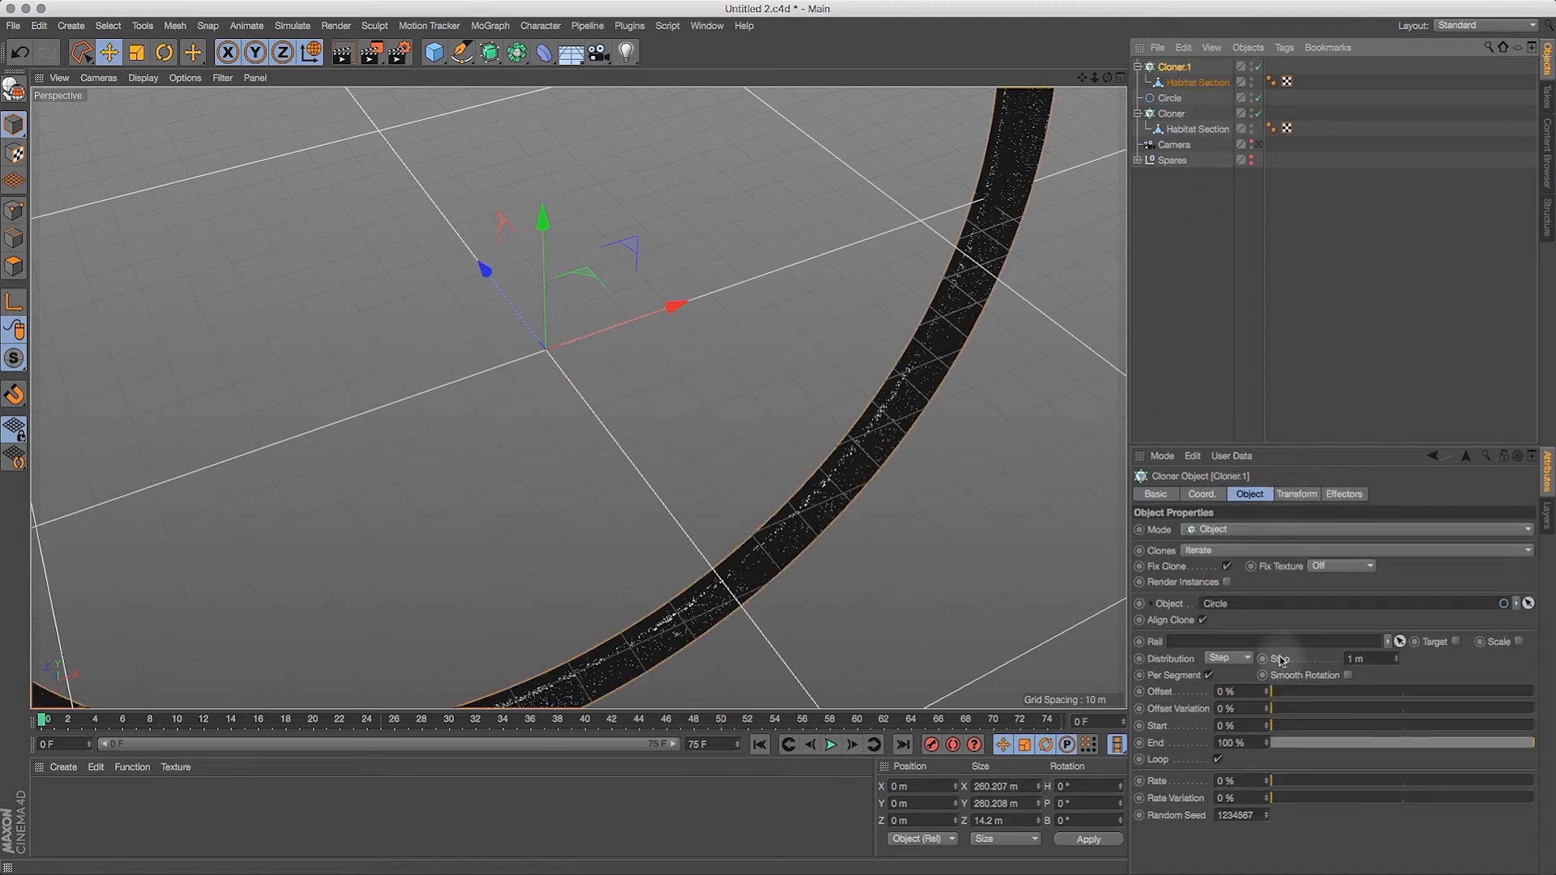
{"action": "left_click", "coordinate": [1374, 659]}
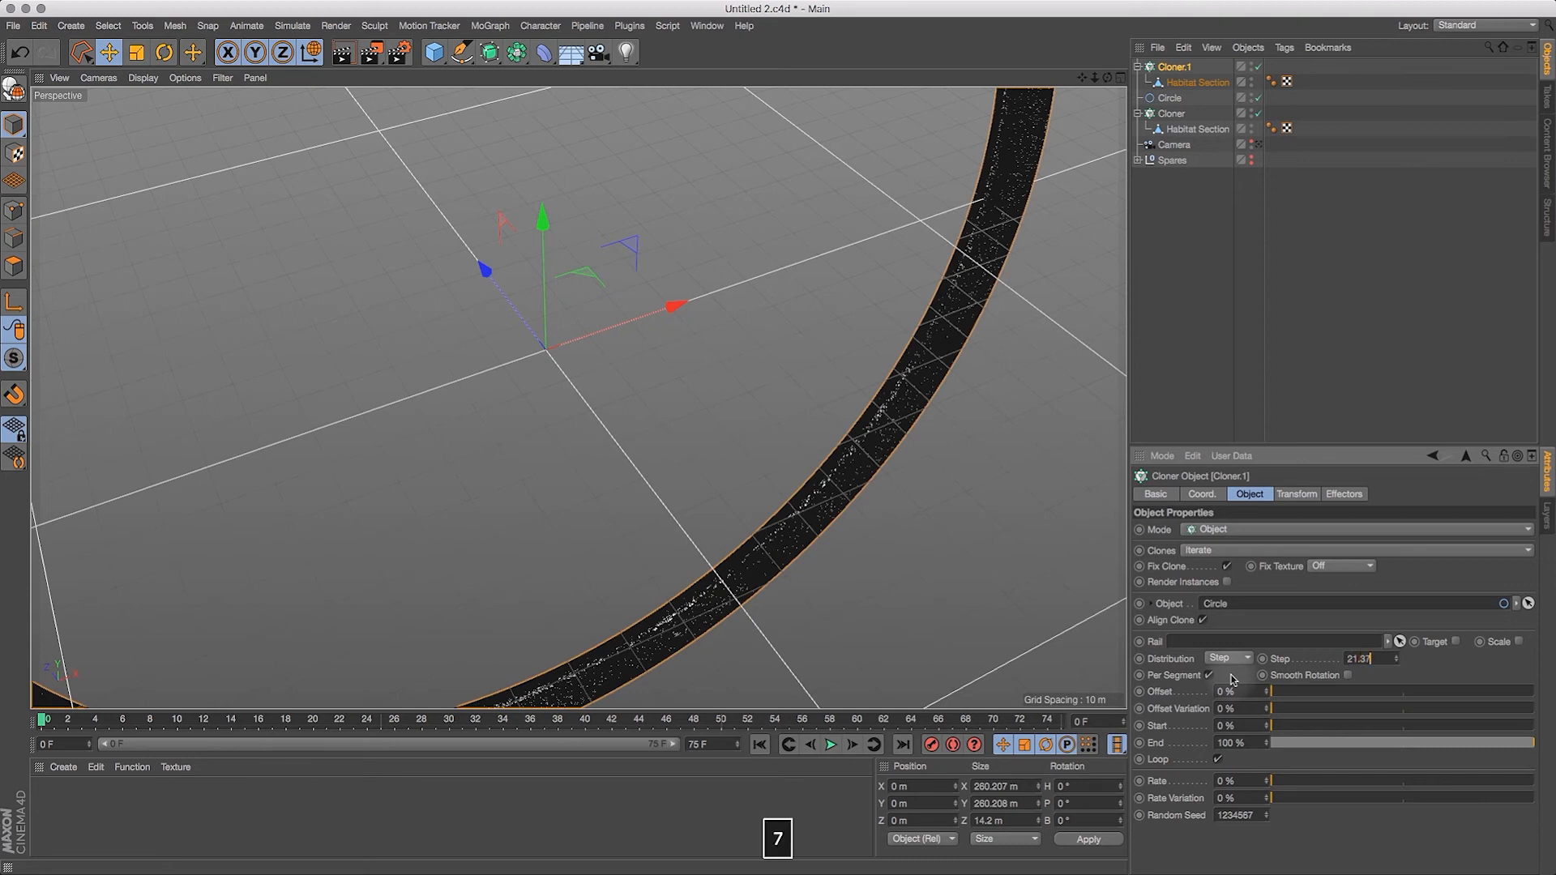
{"action": "type", "text": "21.37"}
{"action": "key", "text": "Return"}
Step: Turn on Smooth Rotation for Cloner.1 and reduce its step to 20.8 m to tighten the gaps between sections
{"action": "left_click_drag", "start_coordinate": [1083, 77], "coordinate": [1070, 22]}
{"action": "left_click_drag", "start_coordinate": [1095, 78], "coordinate": [1272, 28]}
{"action": "key", "text": "1"}
{"action": "mouse_move", "coordinate": [609, 413]}
{"action": "left_mouse_down"}
{"action": "mouse_move", "coordinate": [543, 158]}
{"action": "mouse_move", "coordinate": [572, 290]}
{"action": "mouse_move", "coordinate": [519, 213]}
{"action": "mouse_move", "coordinate": [584, 305]}
{"action": "mouse_move", "coordinate": [500, 208]}
{"action": "mouse_move", "coordinate": [656, 234]}
{"action": "left_mouse_up"}
{"action": "key", "text": "2"}
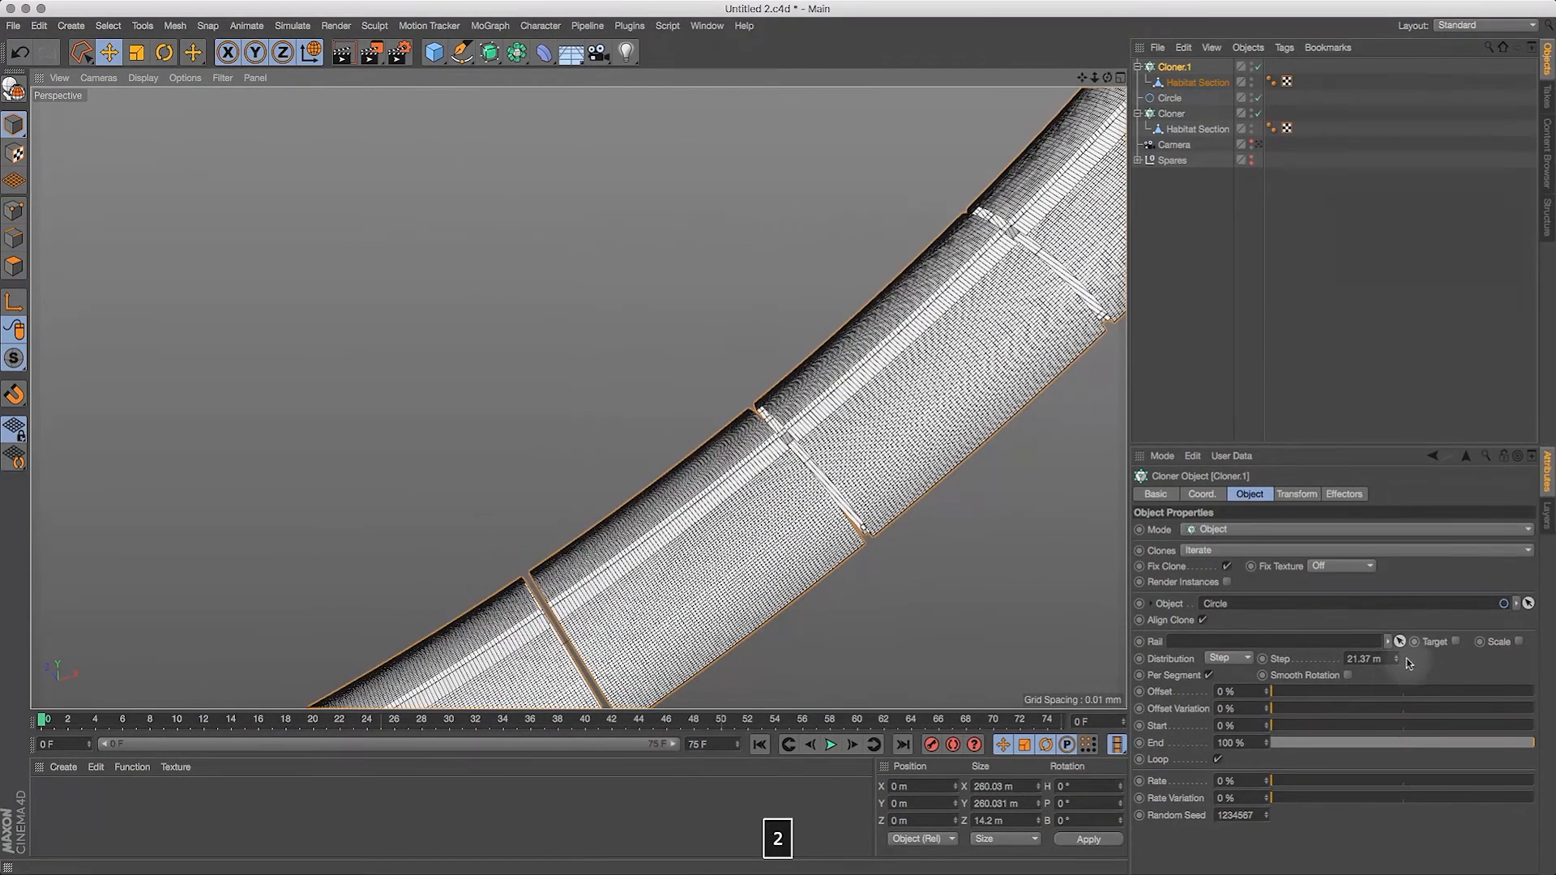
{"action": "left_click", "coordinate": [1348, 675]}
{"action": "left_click", "coordinate": [1365, 659]}
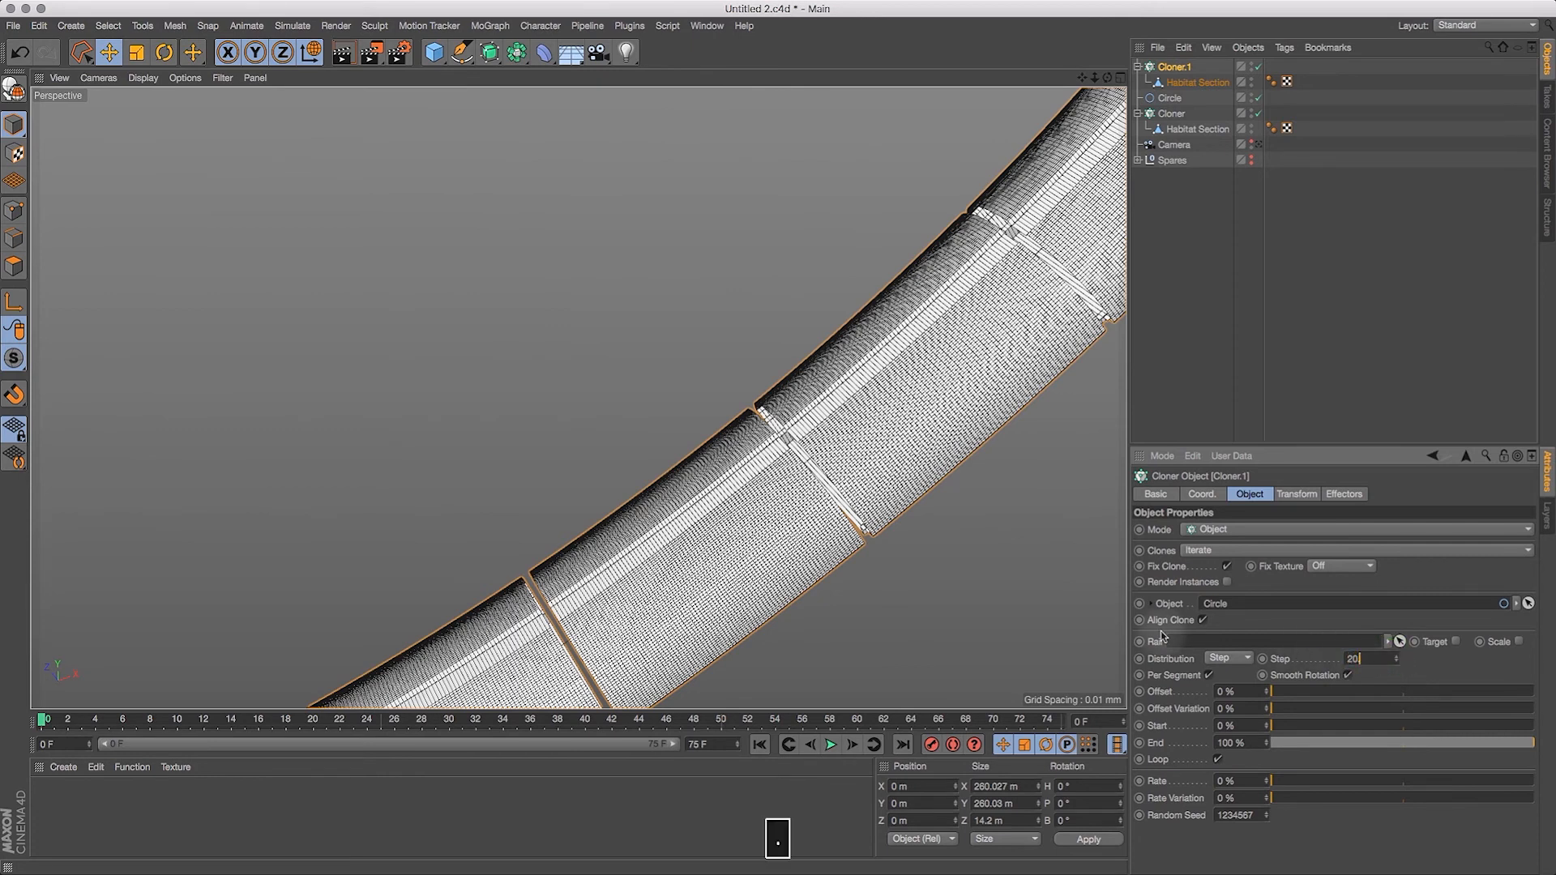
{"action": "type", "text": ".8"}
{"action": "key", "text": "Return"}
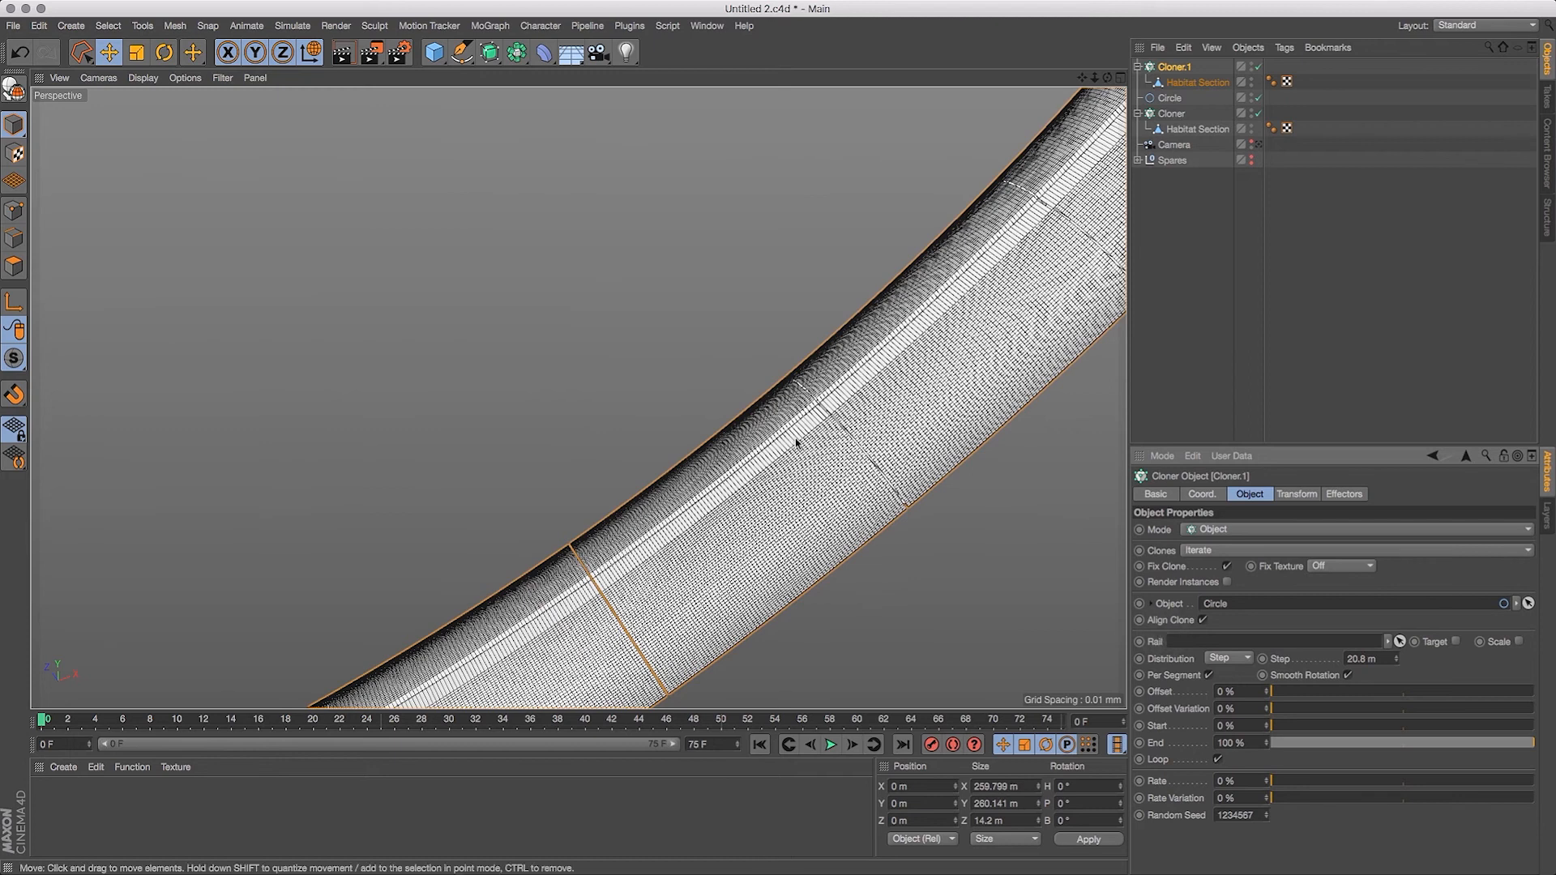
Step: Set Cloner.1's step to 20.6 m
{"action": "left_click", "coordinate": [1383, 662]}
{"action": "type", "text": "20.6"}
{"action": "key", "text": "Return"}
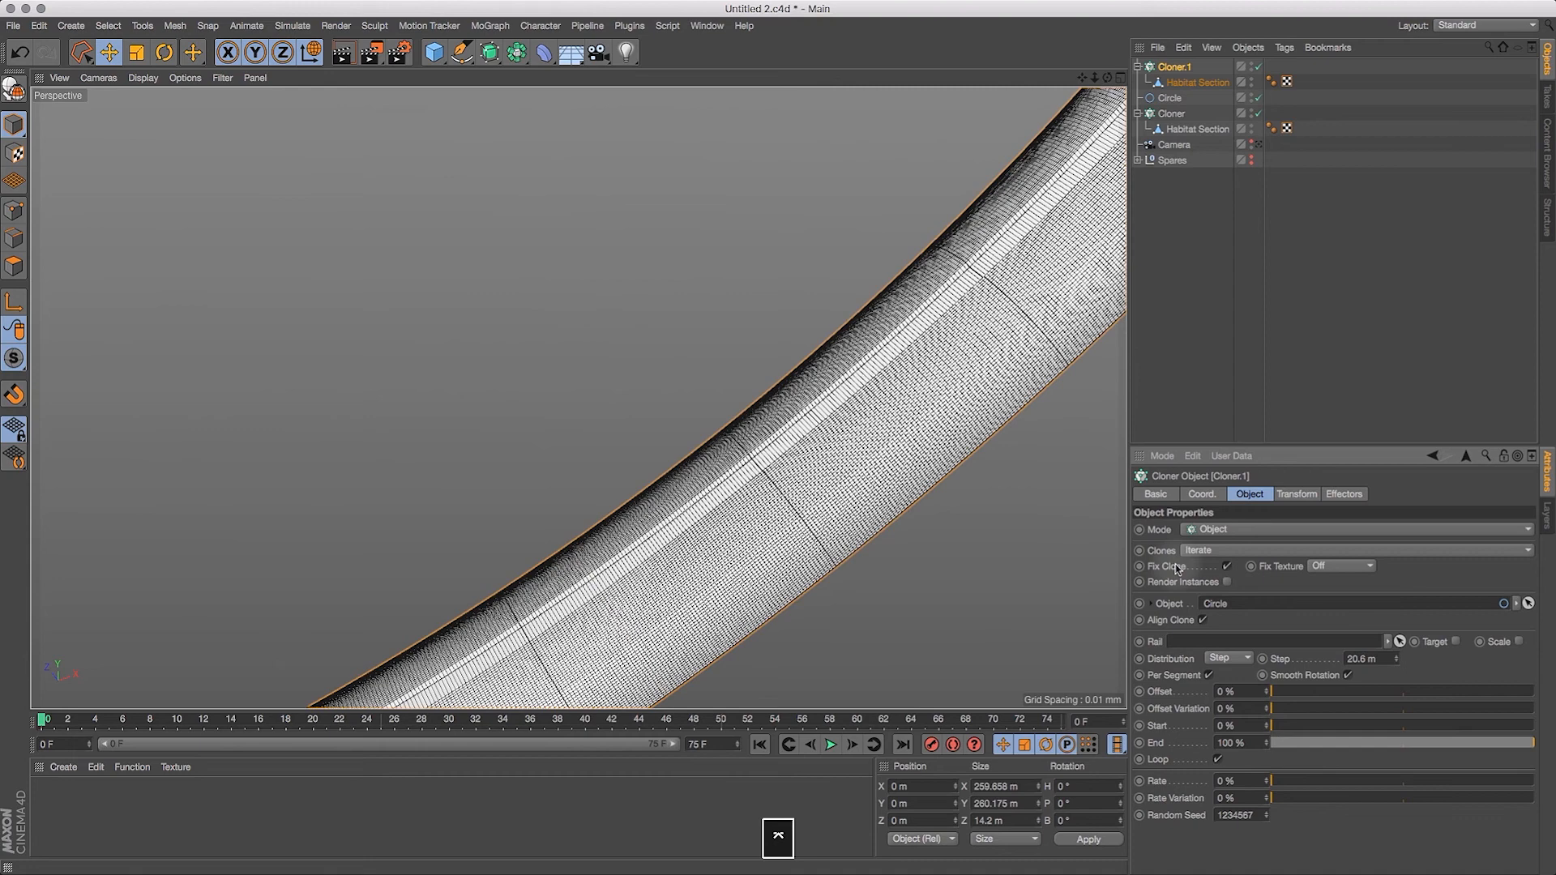
Step: Inspect the seam between neighbouring sections up close and set Cloner.1's step to 20.7 m
{"action": "left_click_drag", "start_coordinate": [1096, 79], "coordinate": [1261, 13]}
{"action": "key", "text": "1"}
{"action": "left_click_drag", "start_coordinate": [857, 288], "coordinate": [670, 162]}
{"action": "left_click_drag", "start_coordinate": [737, 285], "coordinate": [361, 122]}
{"action": "key", "text": "2"}
{"action": "left_click_drag", "start_coordinate": [492, 272], "coordinate": [586, 235]}
{"action": "key", "text": "1"}
{"action": "left_click_drag", "start_coordinate": [417, 263], "coordinate": [330, 226]}
{"action": "left_click", "coordinate": [1364, 659]}
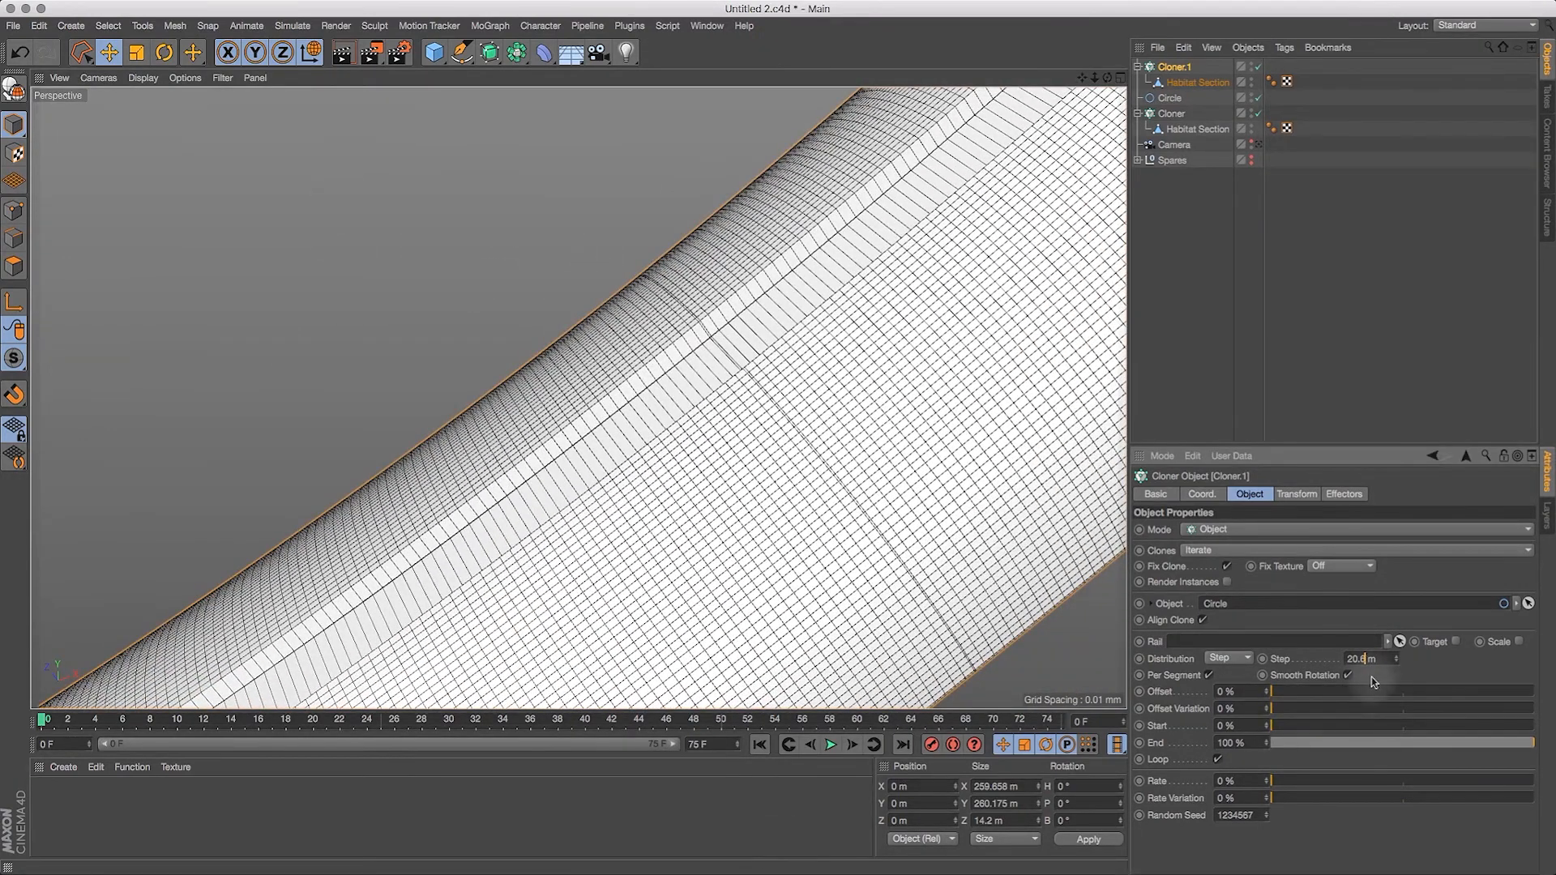
{"action": "key", "text": "BackSpace"}
{"action": "type", "text": "7"}
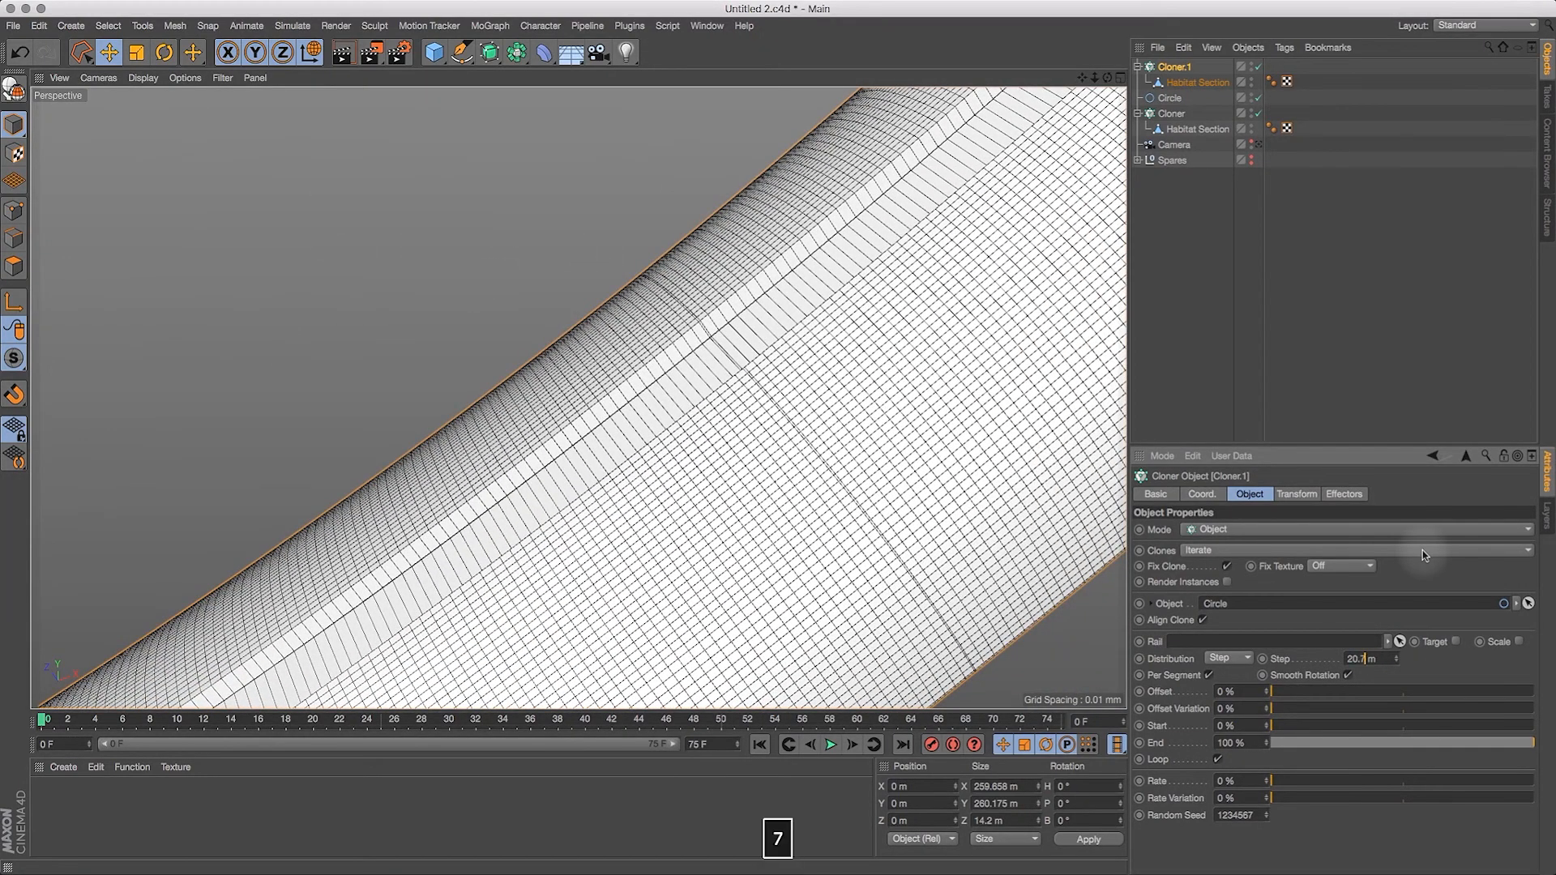
{"action": "key", "text": "Return"}
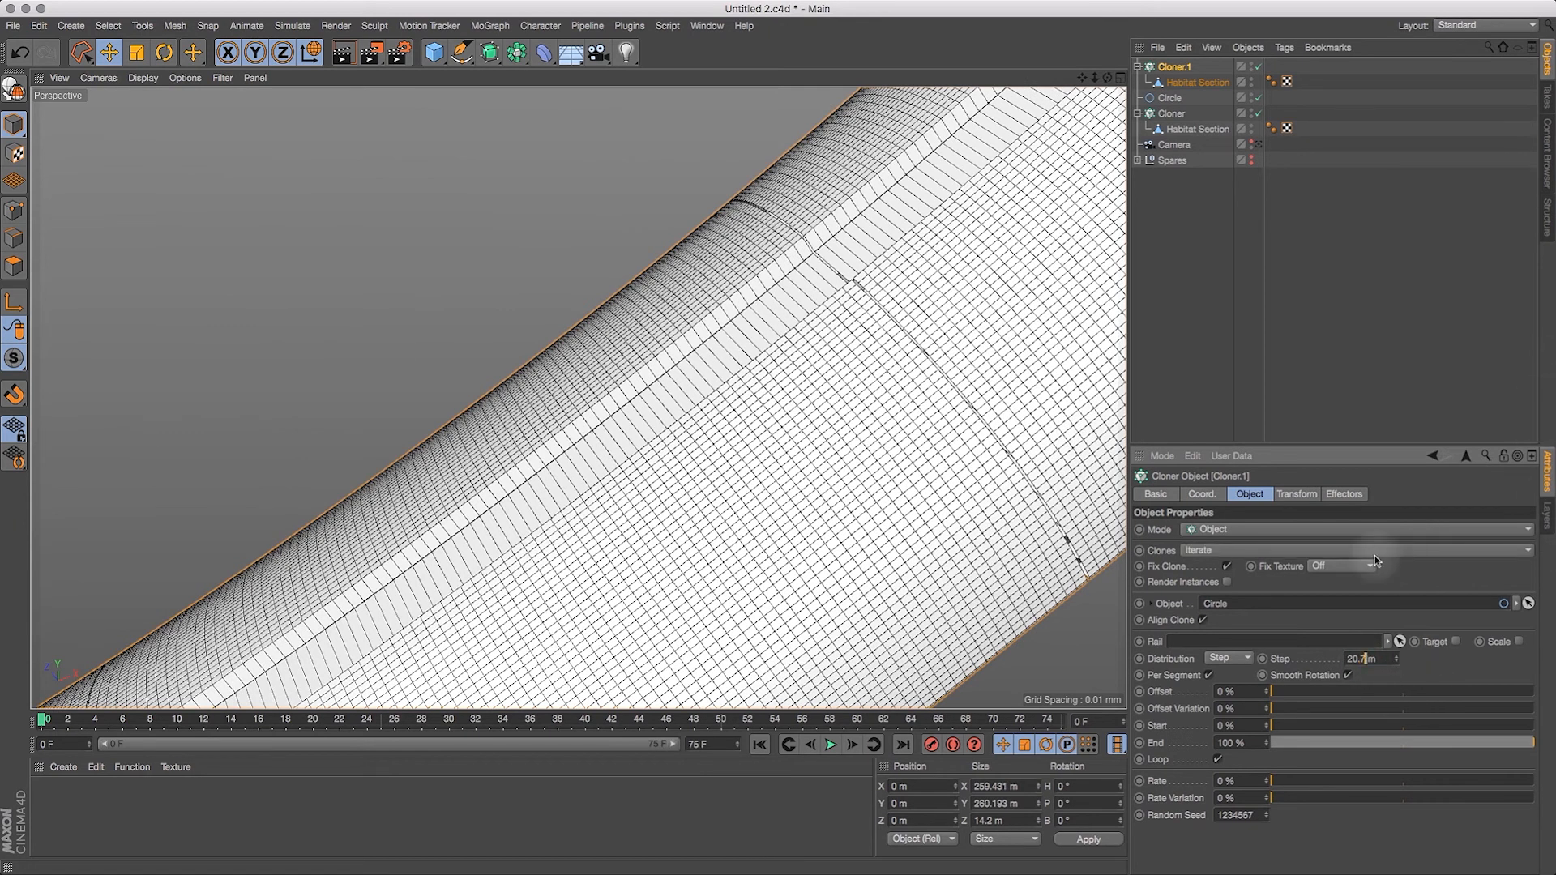
Step: Fine-tune Cloner.1's step, trying 20.67 m and settling on 20.66 m
{"action": "type", "text": "67"}
{"action": "key", "text": "Return"}
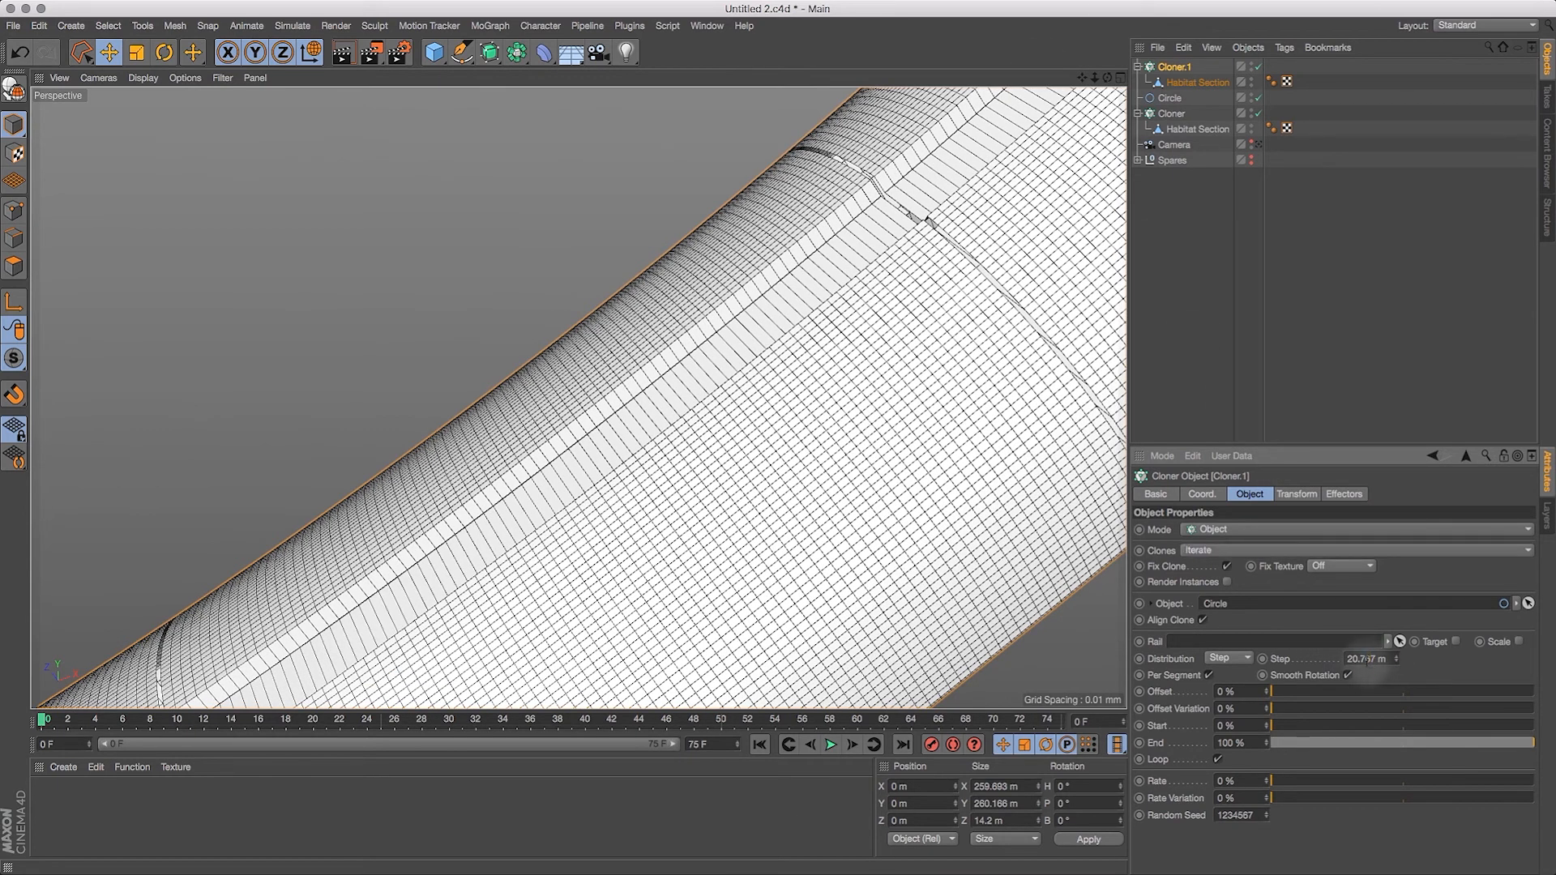
{"action": "key", "text": "Return"}
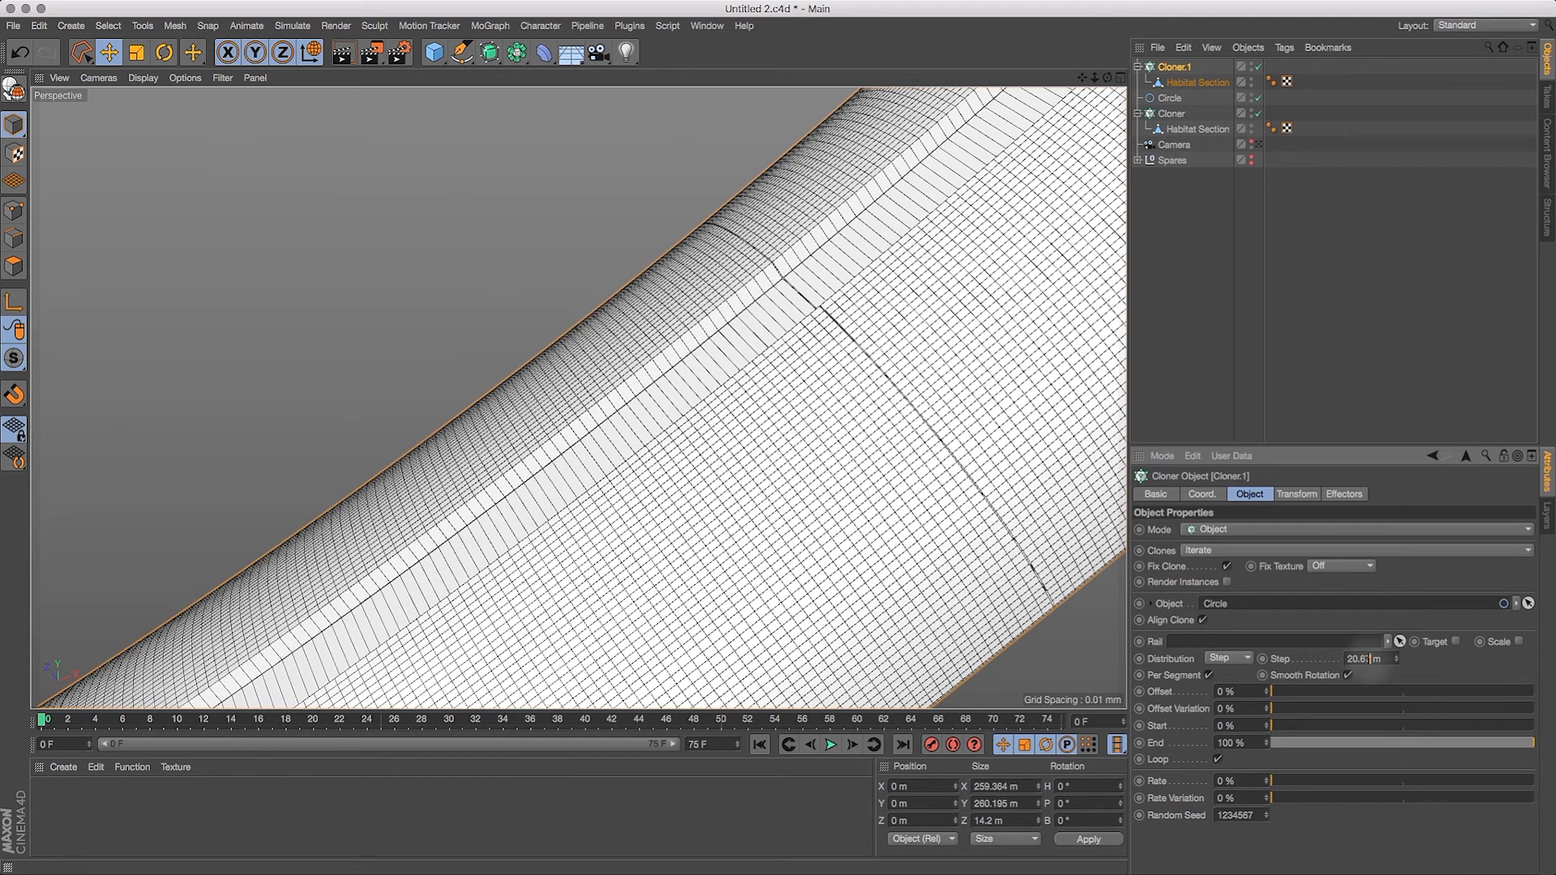
{"action": "key", "text": "Return"}
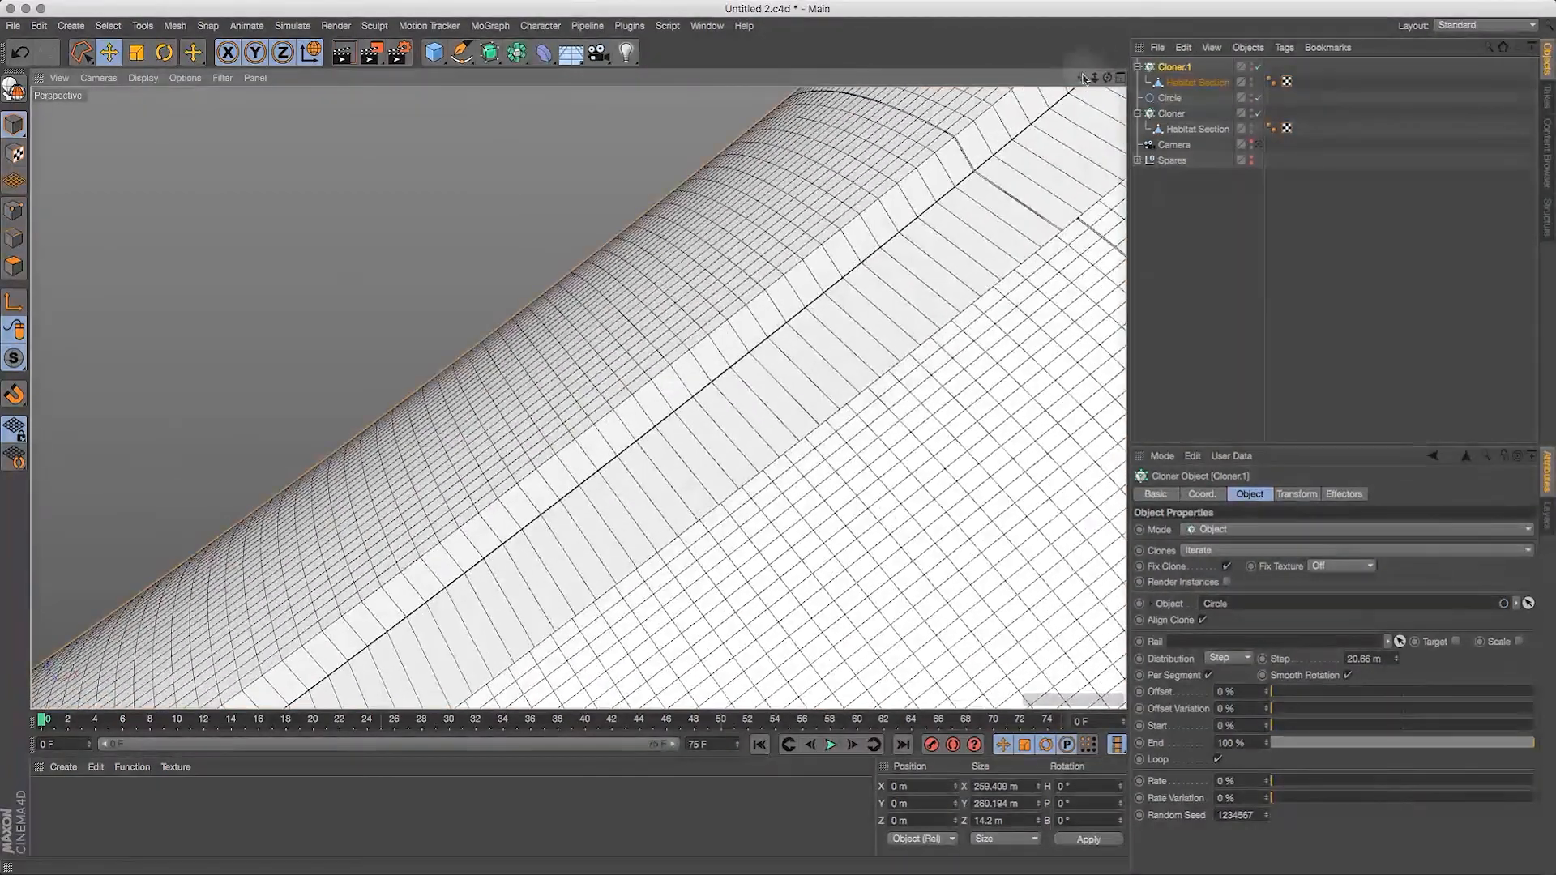
Step: Fine-tune Cloner.1's step to close the seam between sections, trying 20.65 m and 20.645 m and settling on 20.64 m
{"action": "left_click_drag", "start_coordinate": [1081, 78], "coordinate": [737, 346]}
{"action": "left_click_drag", "start_coordinate": [1079, 71], "coordinate": [1313, 75]}
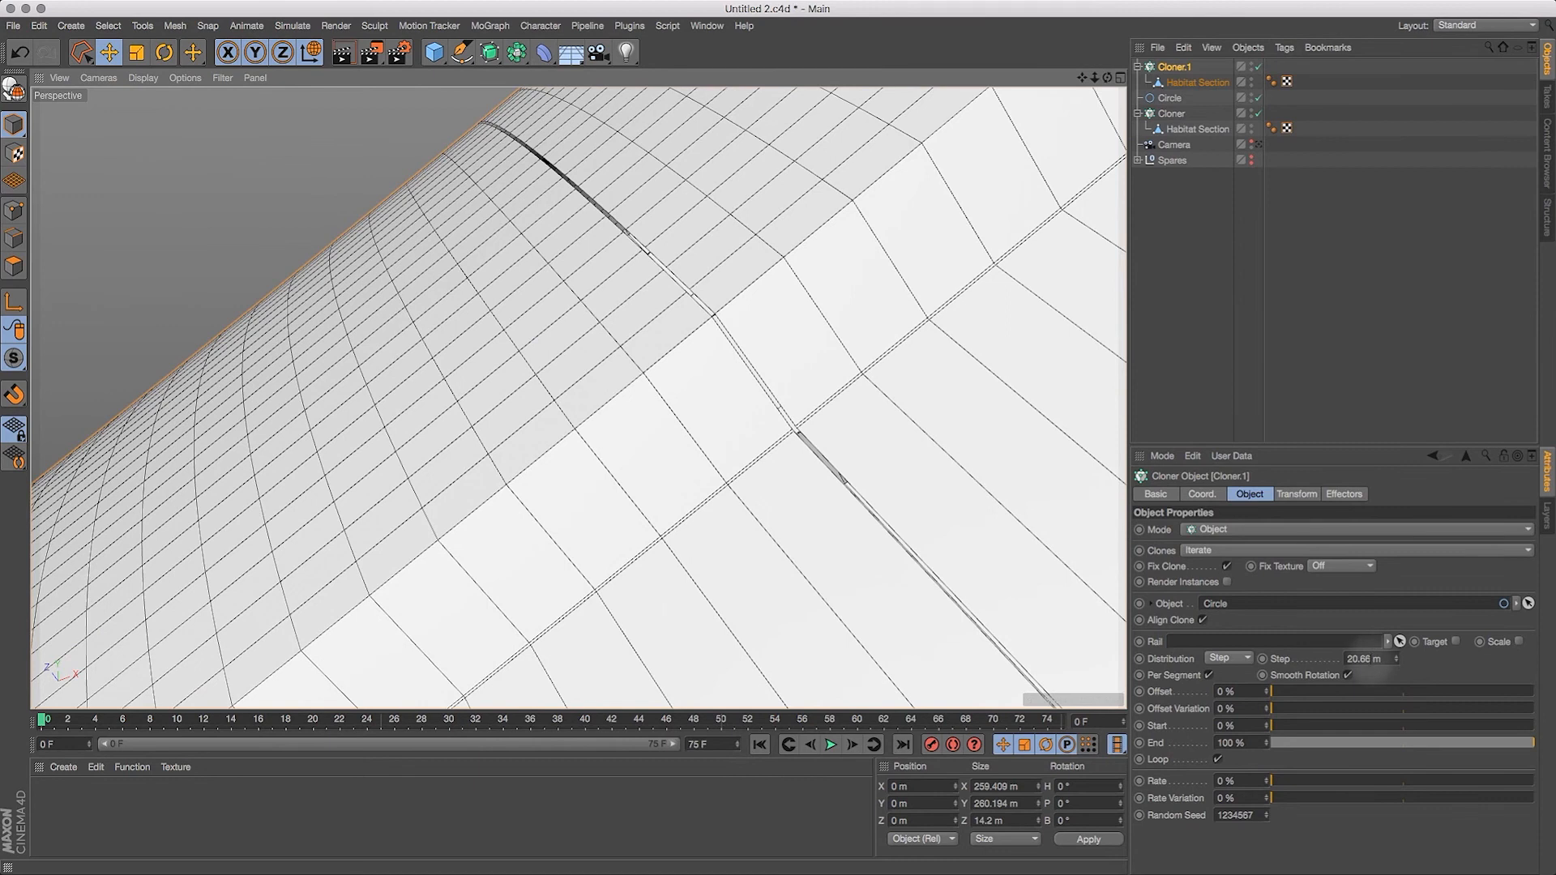
{"action": "left_click", "coordinate": [1370, 659]}
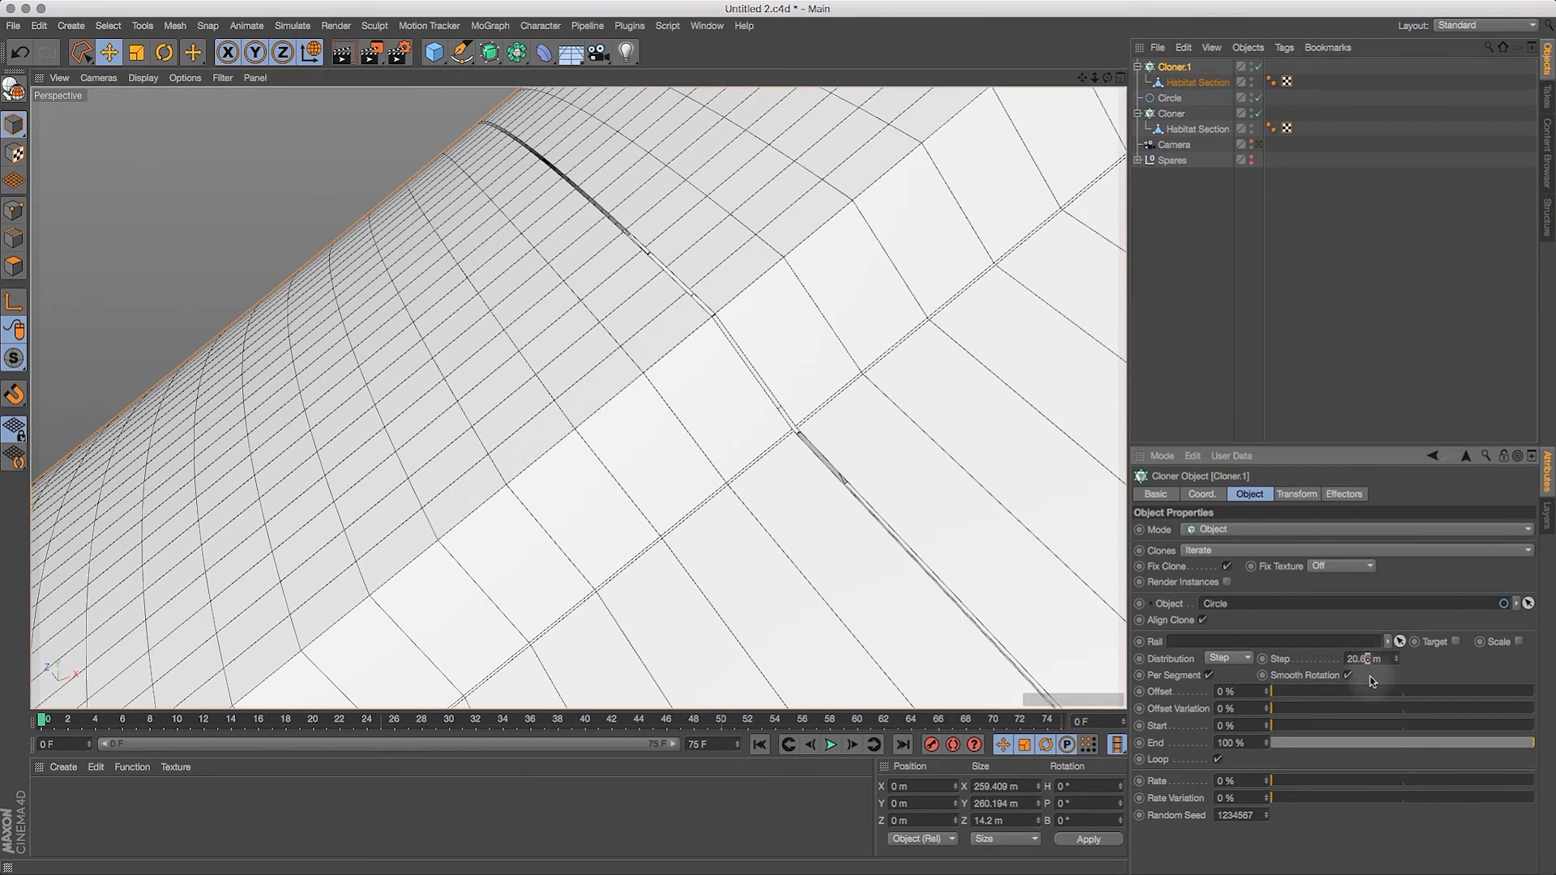
{"action": "type", "text": "5"}
{"action": "key", "text": "Return"}
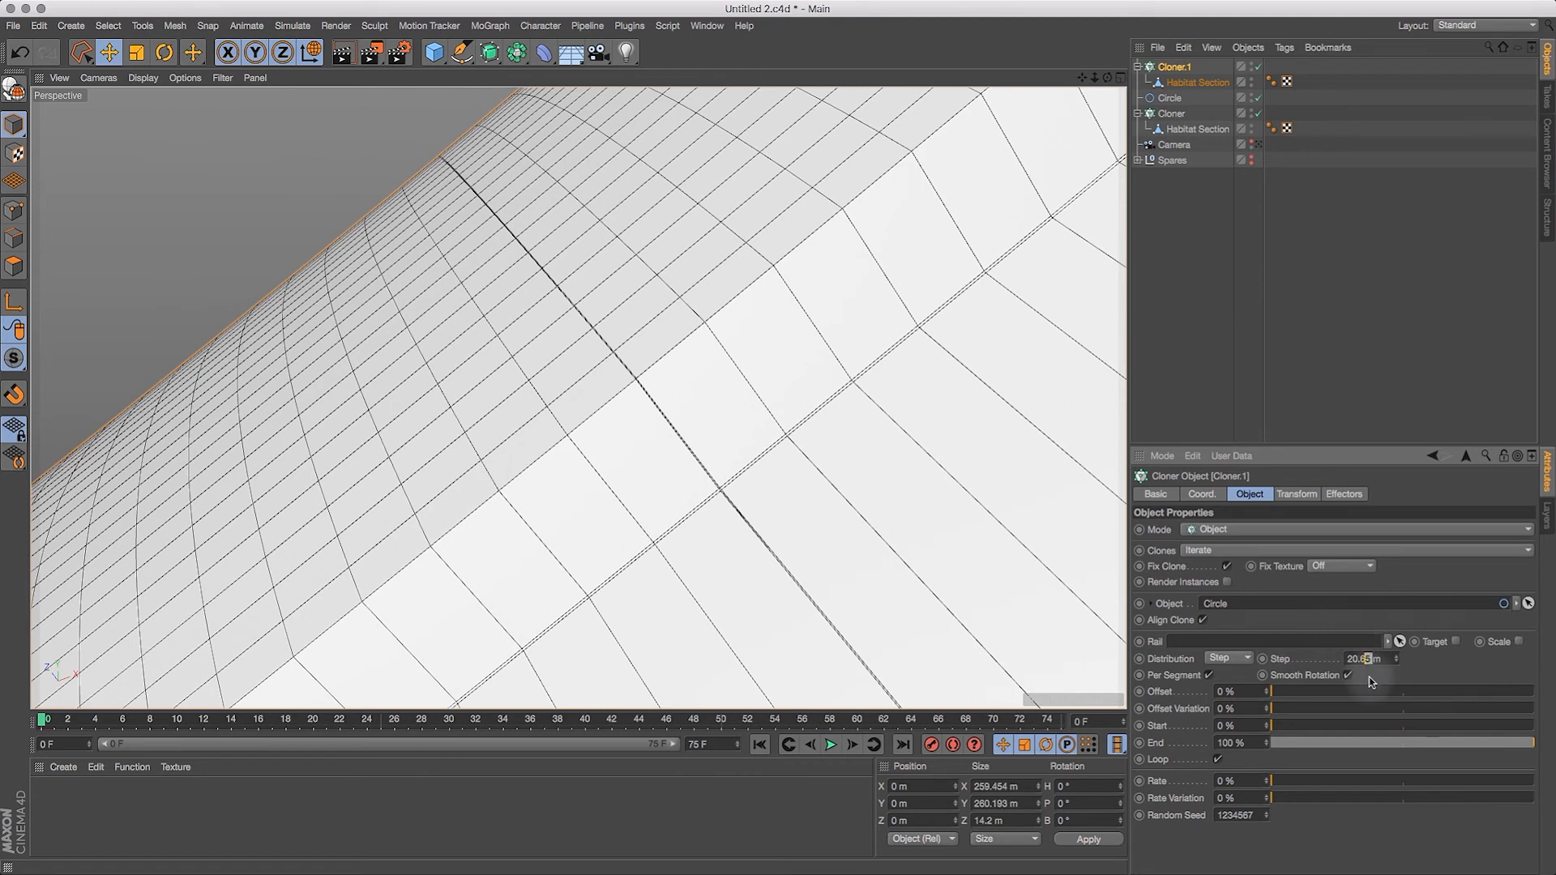
{"action": "type", "text": "4"}
{"action": "key", "text": "Return"}
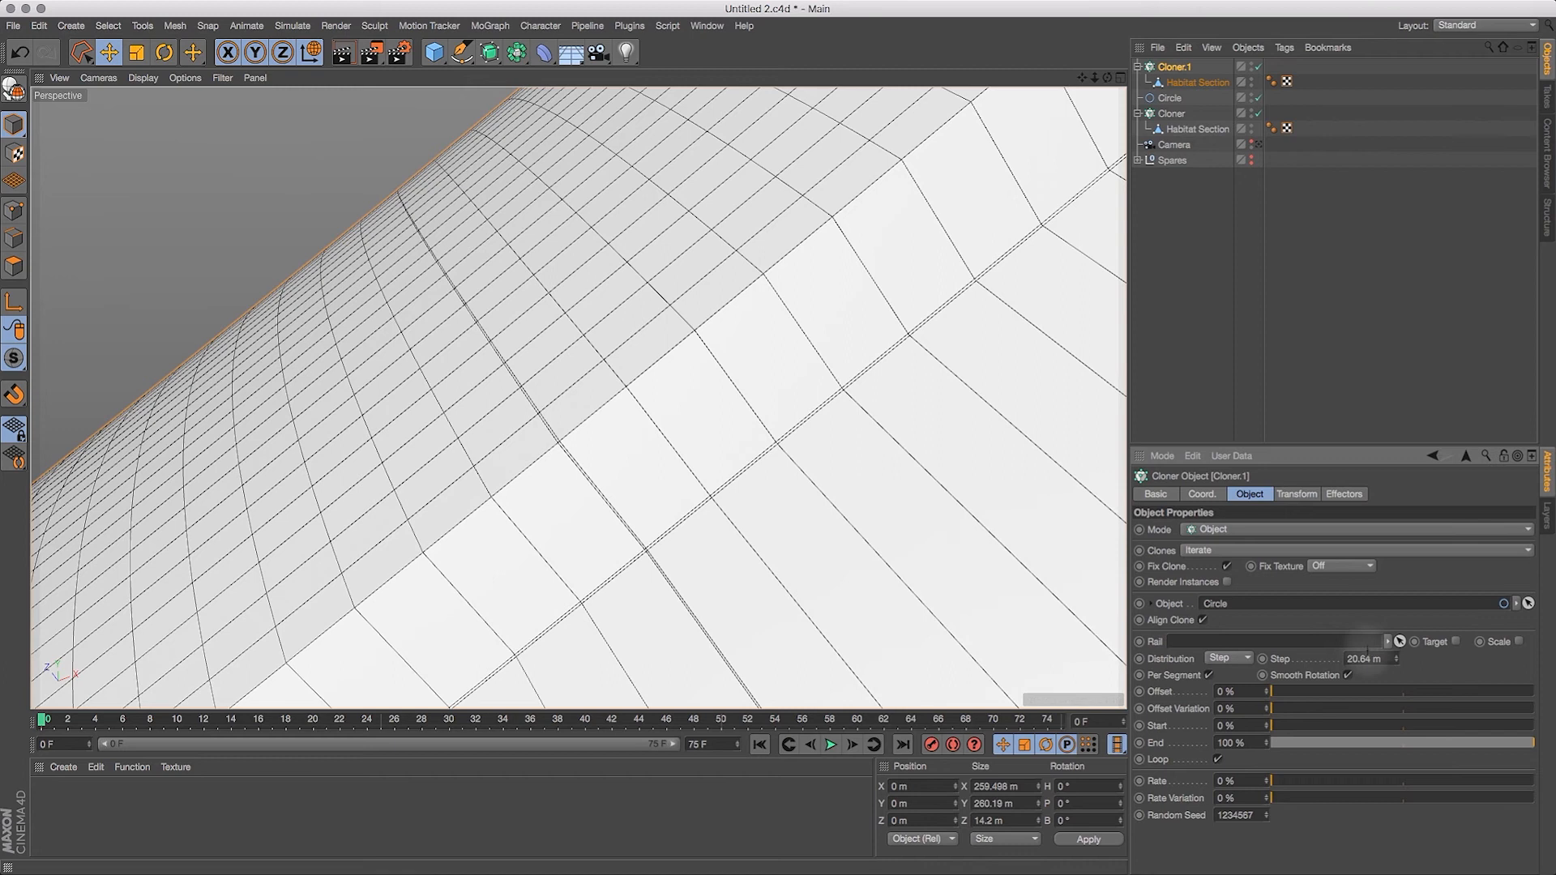
{"action": "type", "text": "5"}
{"action": "key", "text": "Return"}
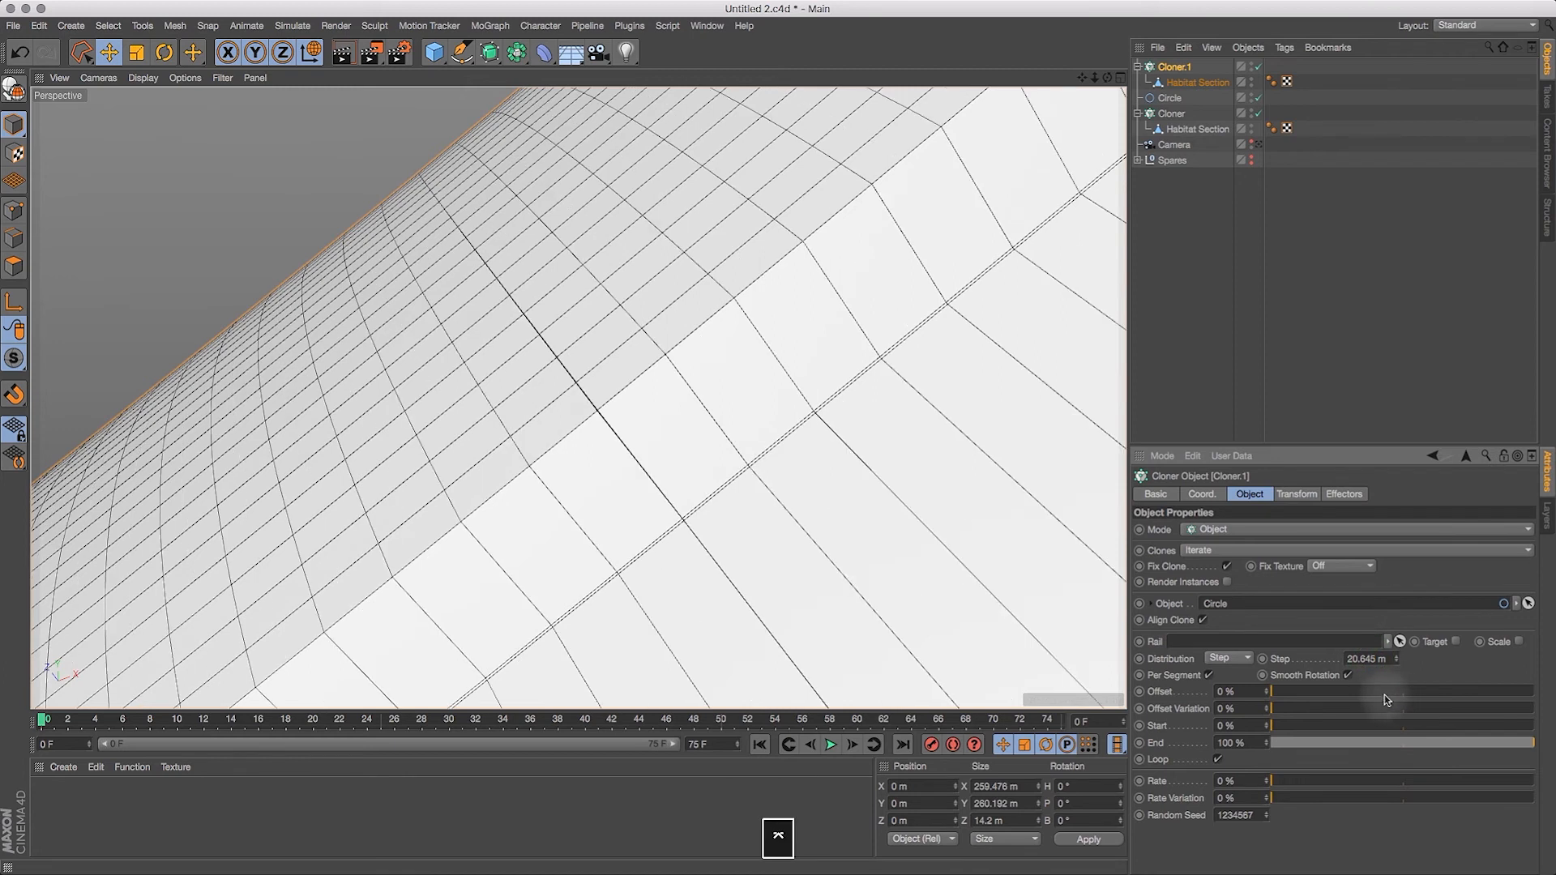
Step: Delete the unused Cloner with its Habitat Section child, keeping Cloner.1
{"action": "left_click_drag", "start_coordinate": [1094, 78], "coordinate": [1403, 99]}
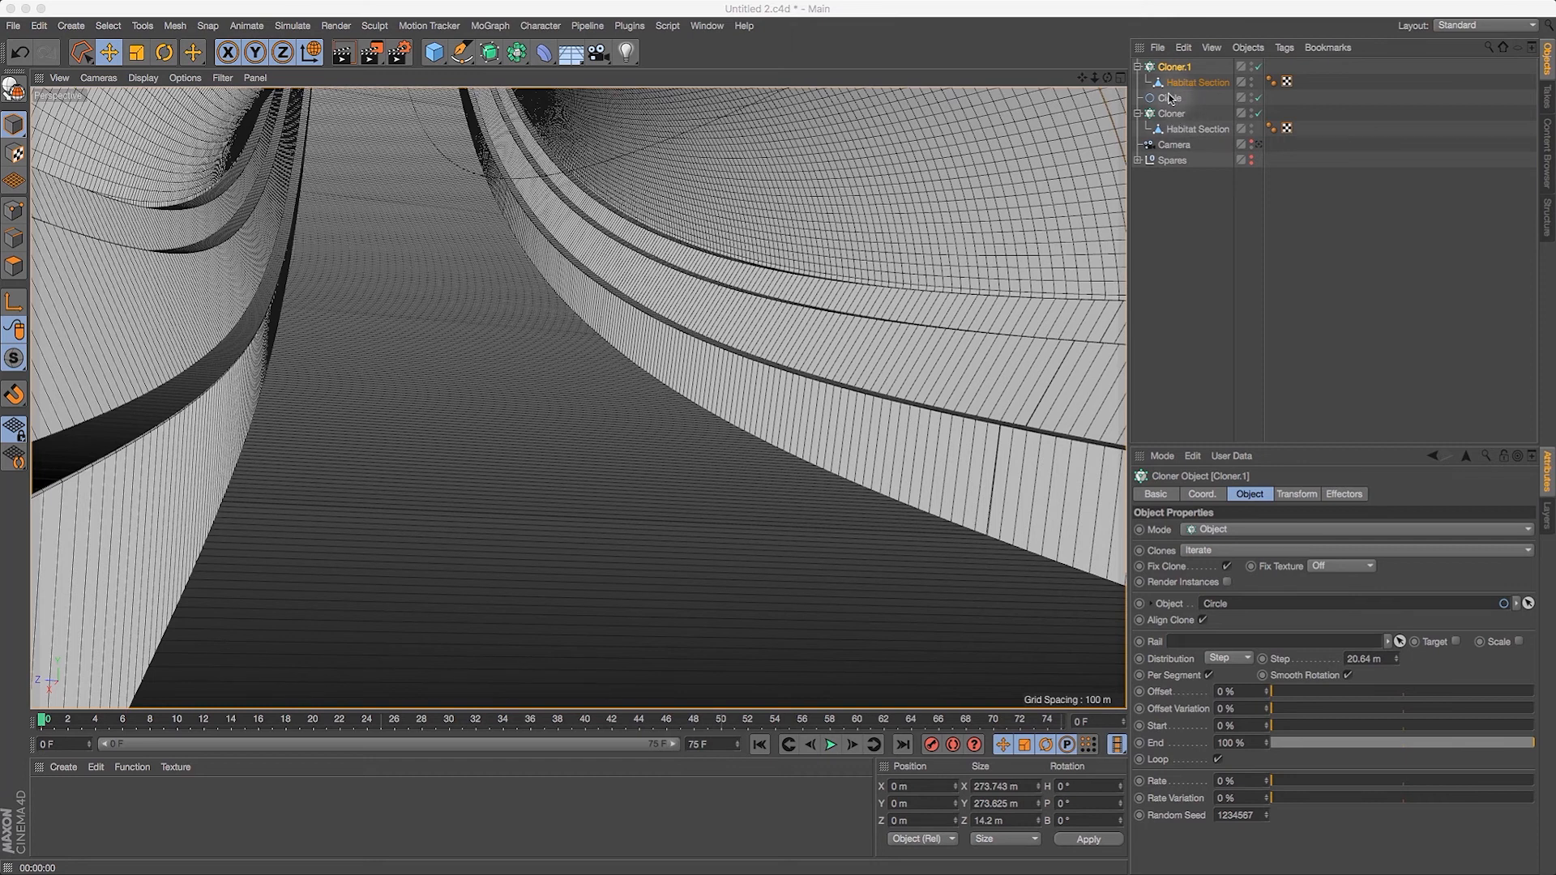
{"action": "left_click", "coordinate": [1173, 114]}
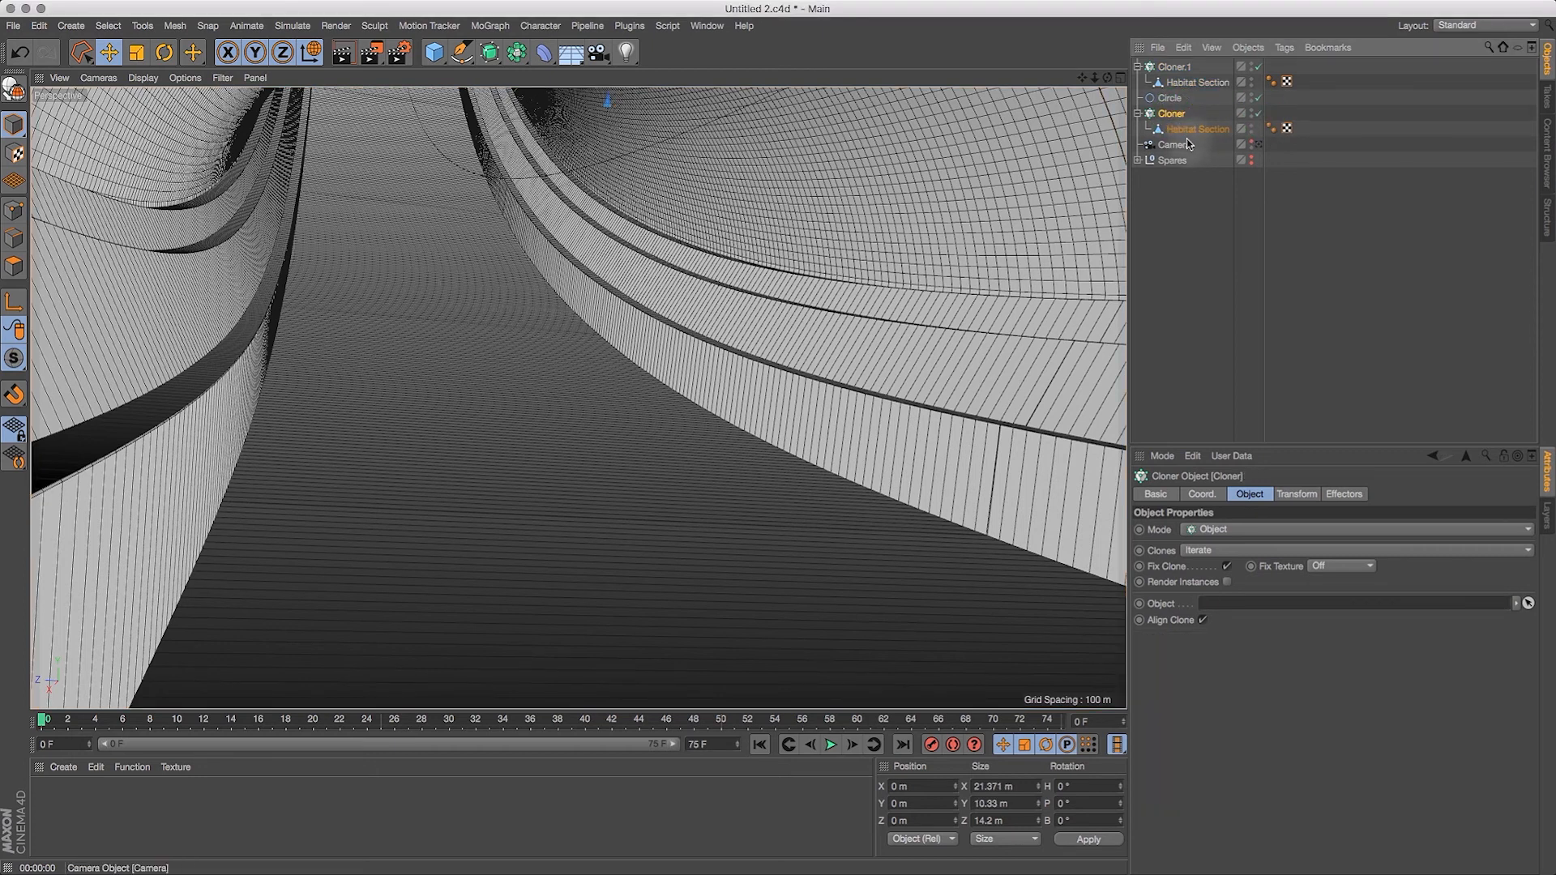
{"action": "key", "text": "BackSpace"}
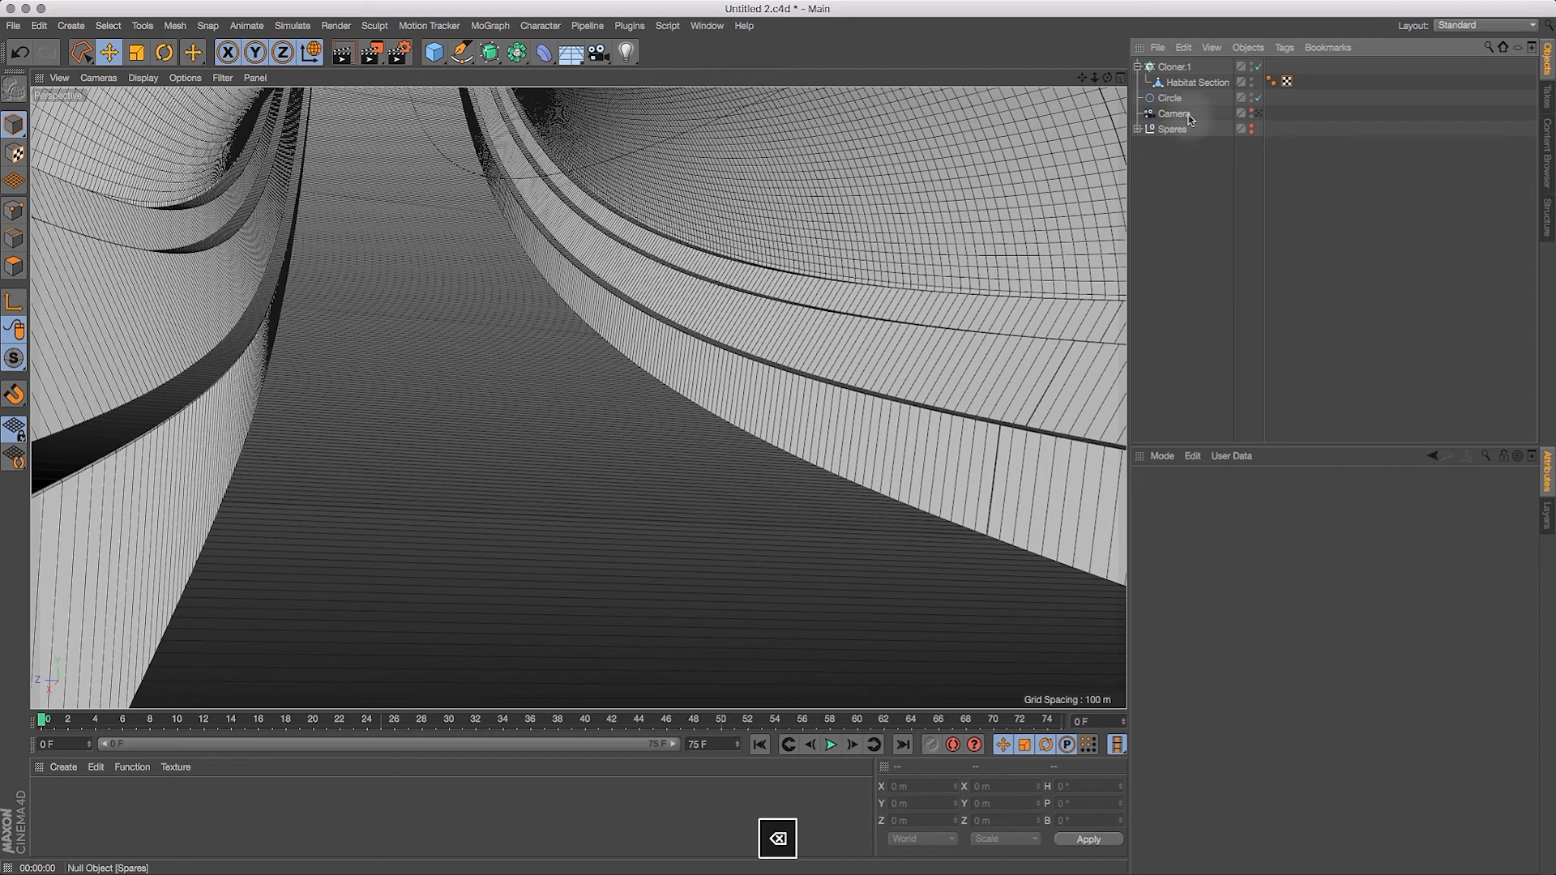
Step: Set Cloner.1's distribution along the circle to Even
{"action": "left_click", "coordinate": [1176, 68]}
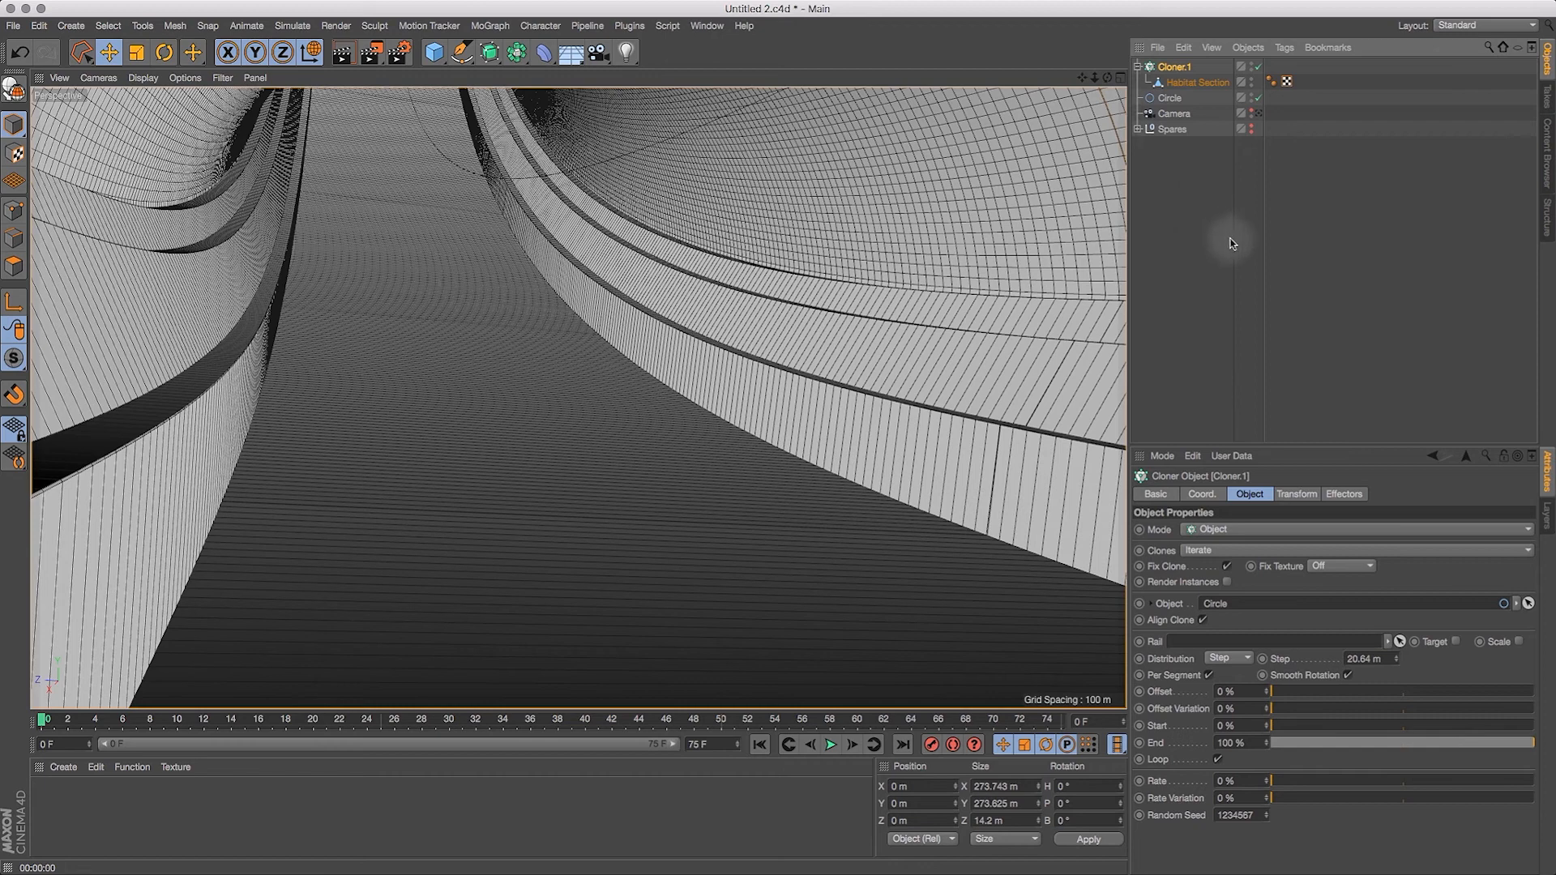
{"action": "left_click_drag", "start_coordinate": [1099, 77], "coordinate": [1030, 171]}
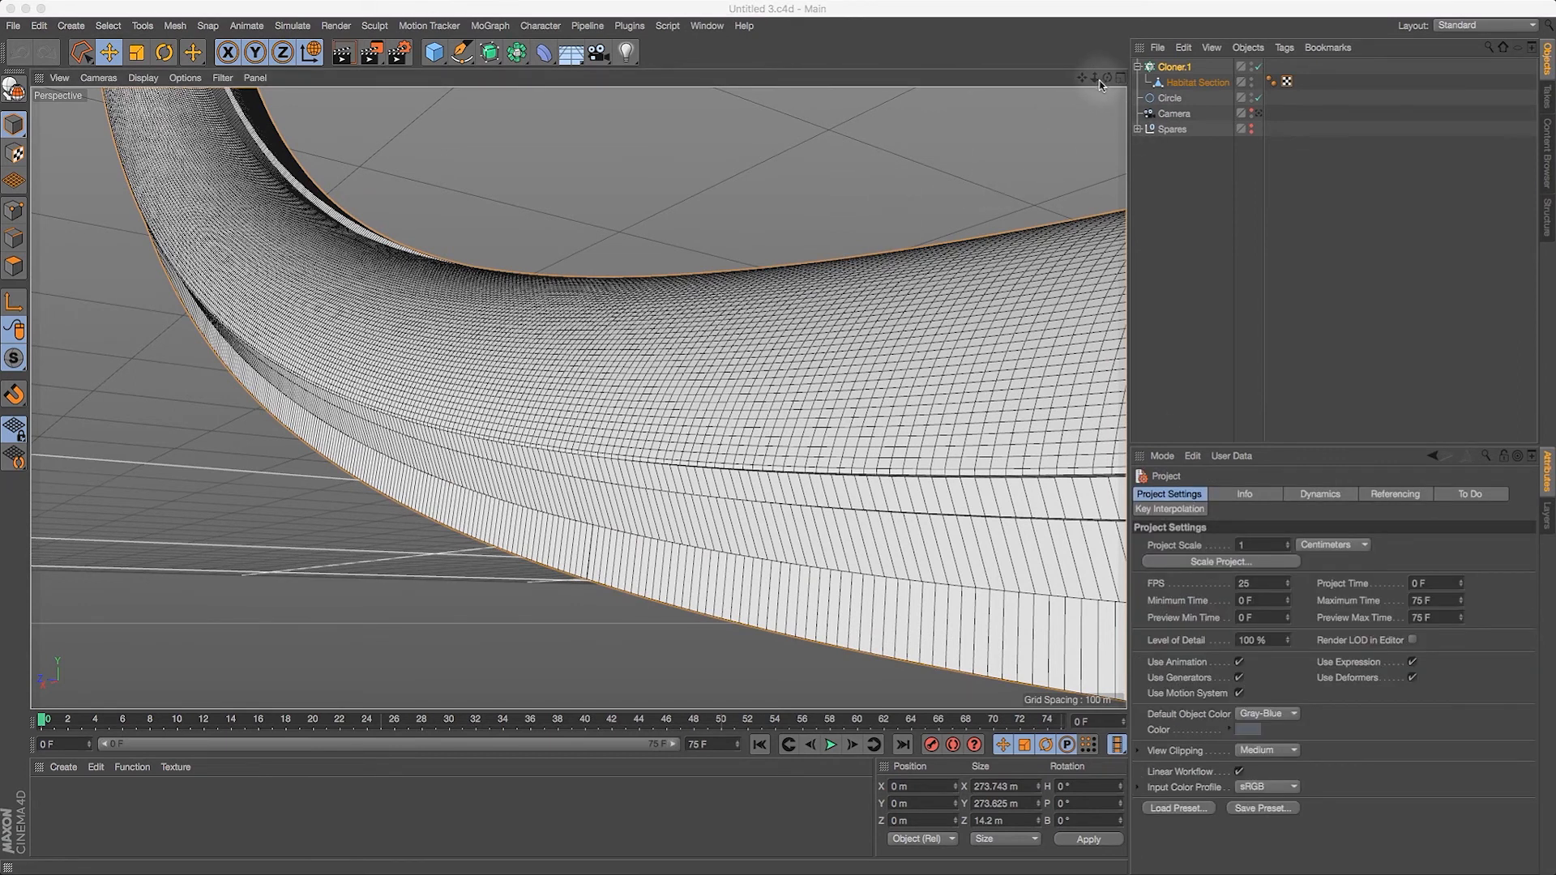
{"action": "key", "text": "h"}
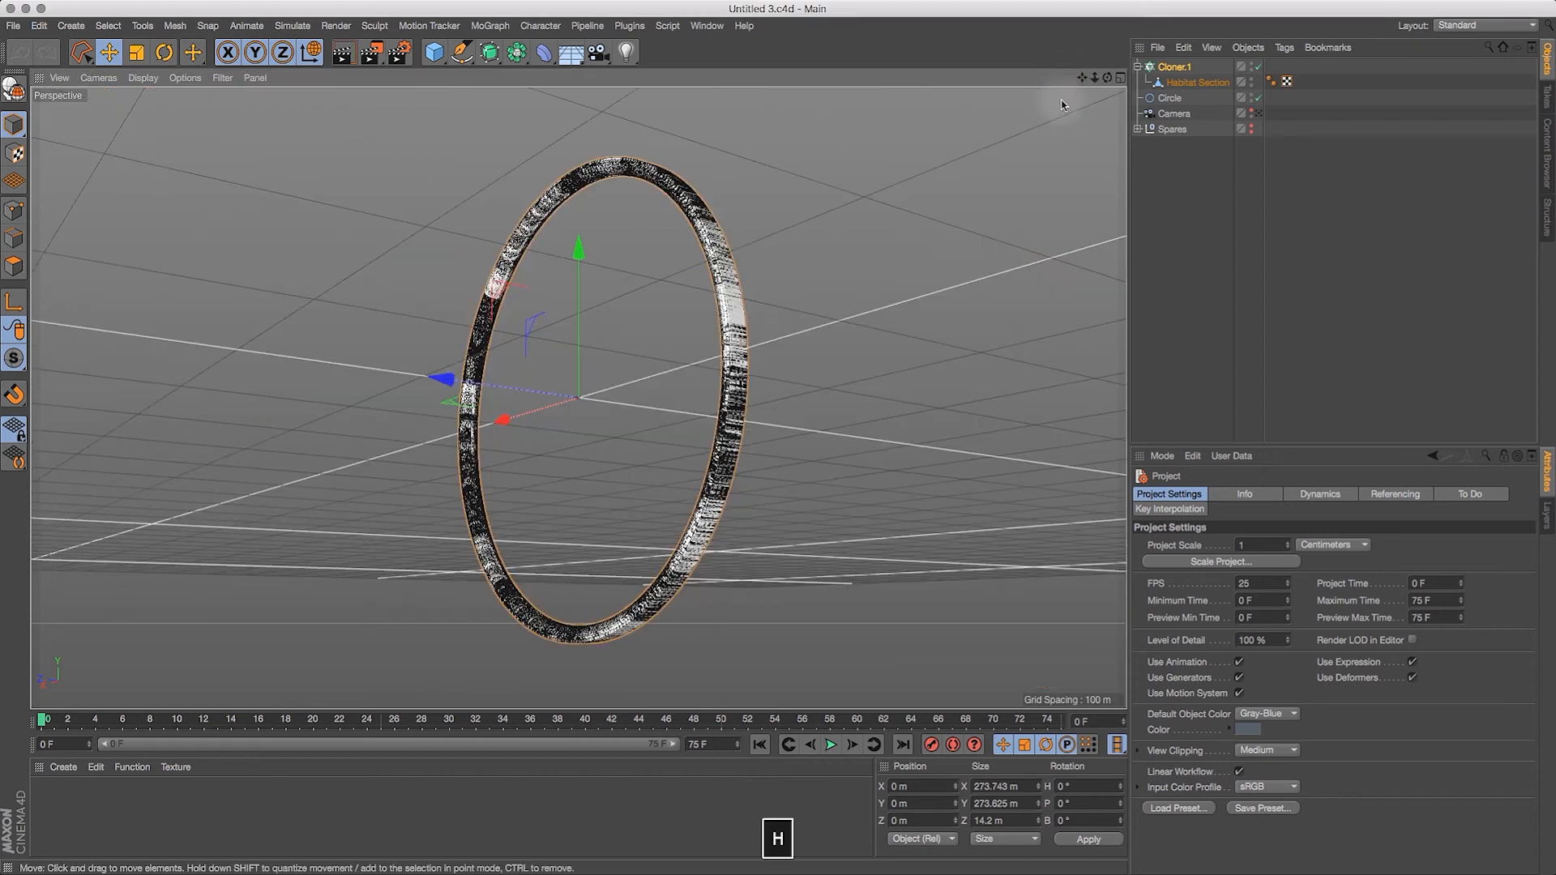
{"action": "left_click_drag", "start_coordinate": [1108, 78], "coordinate": [1244, 139]}
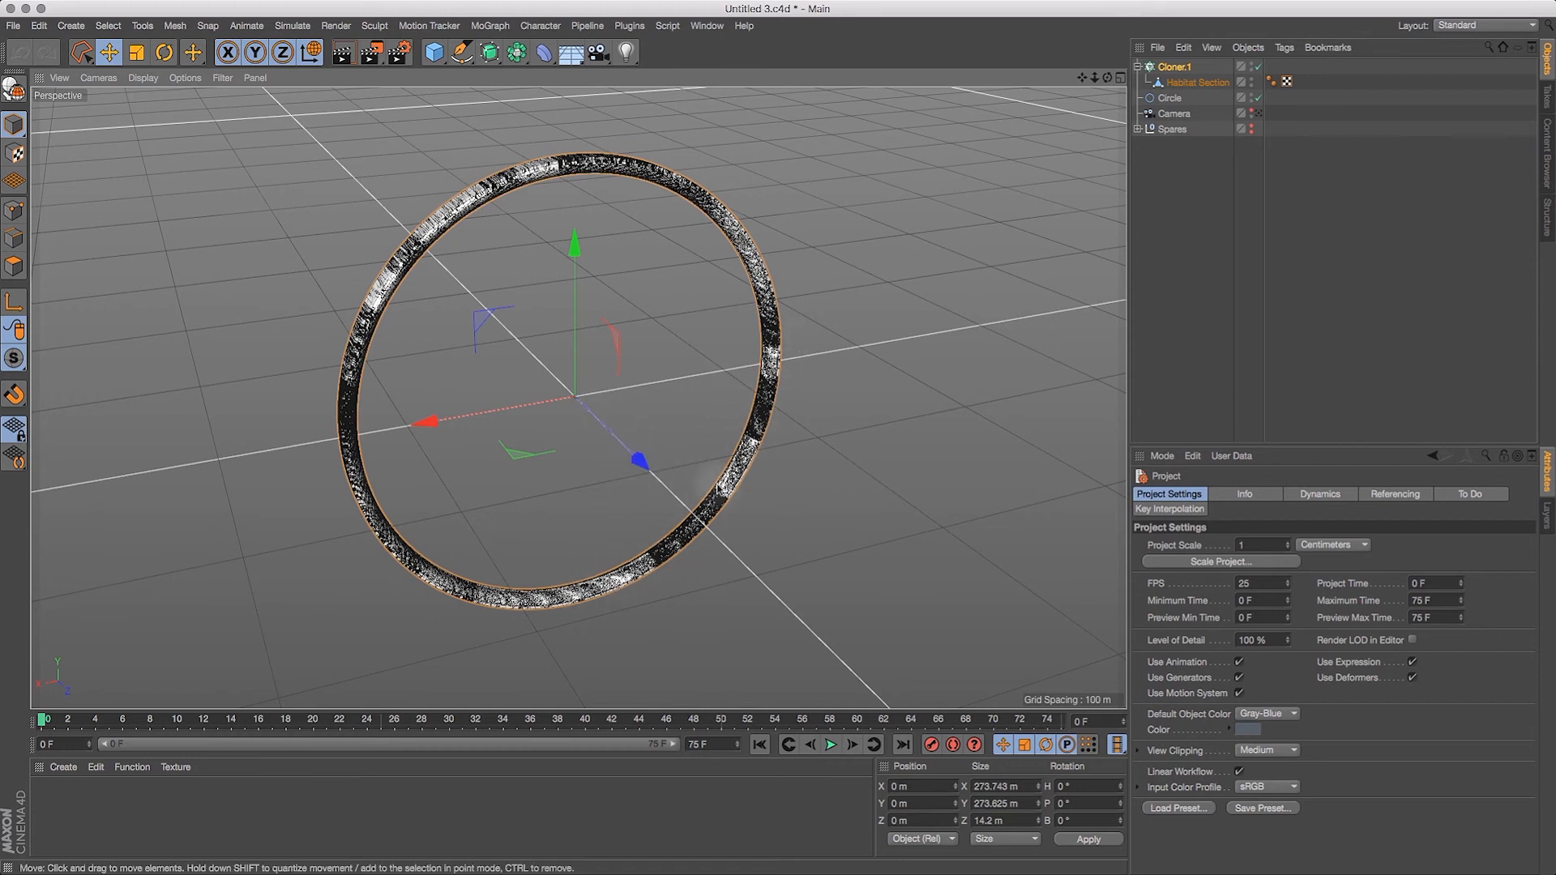
{"action": "left_click", "coordinate": [1181, 67]}
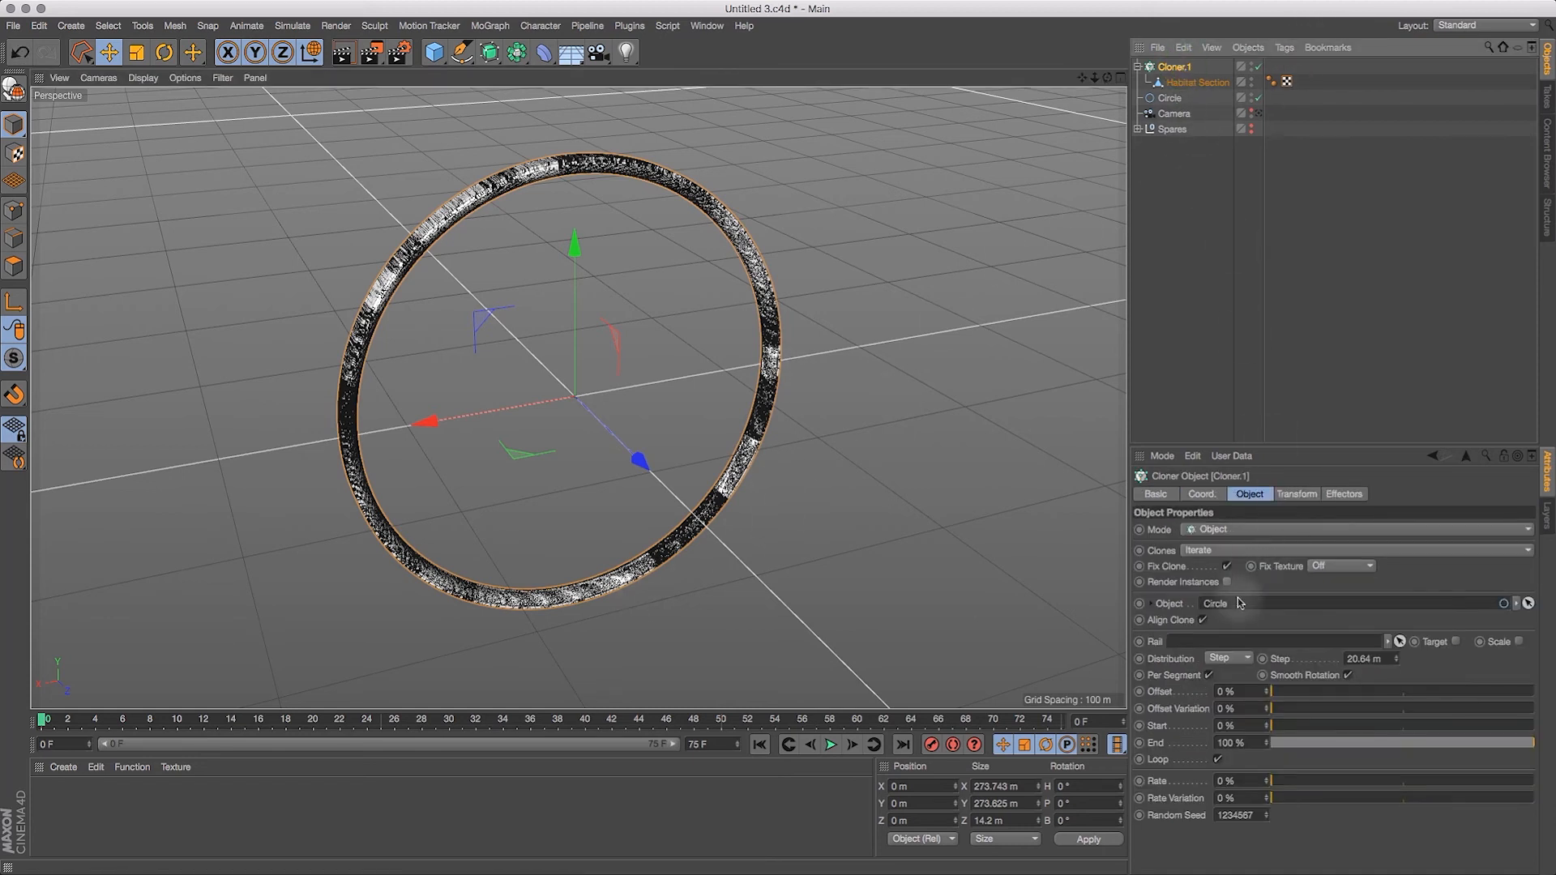
{"action": "left_click", "coordinate": [1247, 661]}
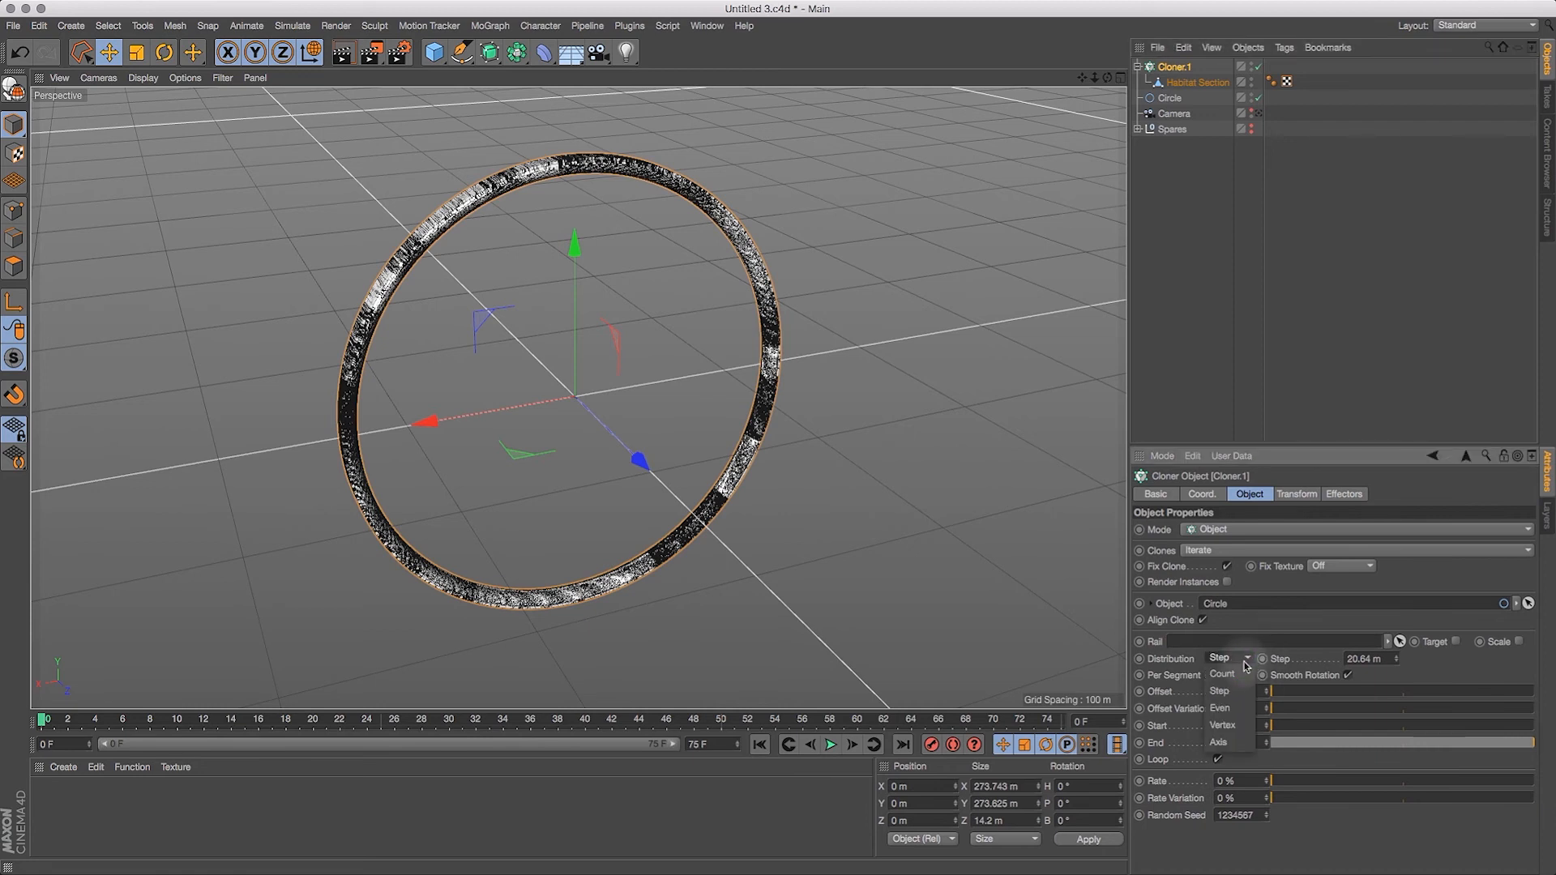
{"action": "left_click", "coordinate": [1243, 711]}
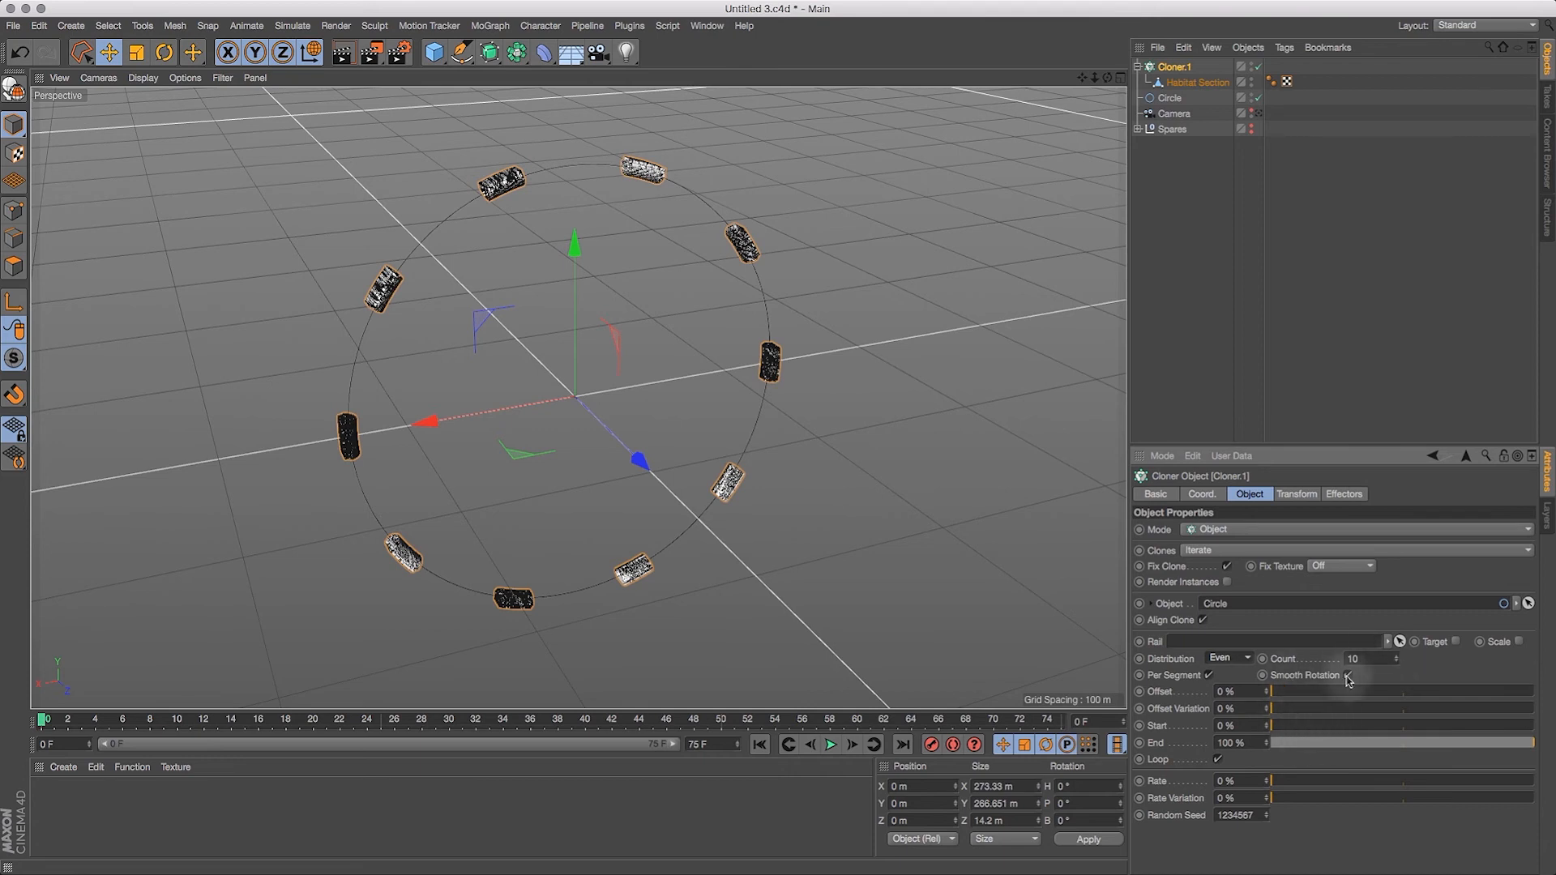
Step: Shift the clones around the circle by setting Cloner.1's offset to 75 %
{"action": "left_click_drag", "start_coordinate": [1297, 694], "coordinate": [1409, 707]}
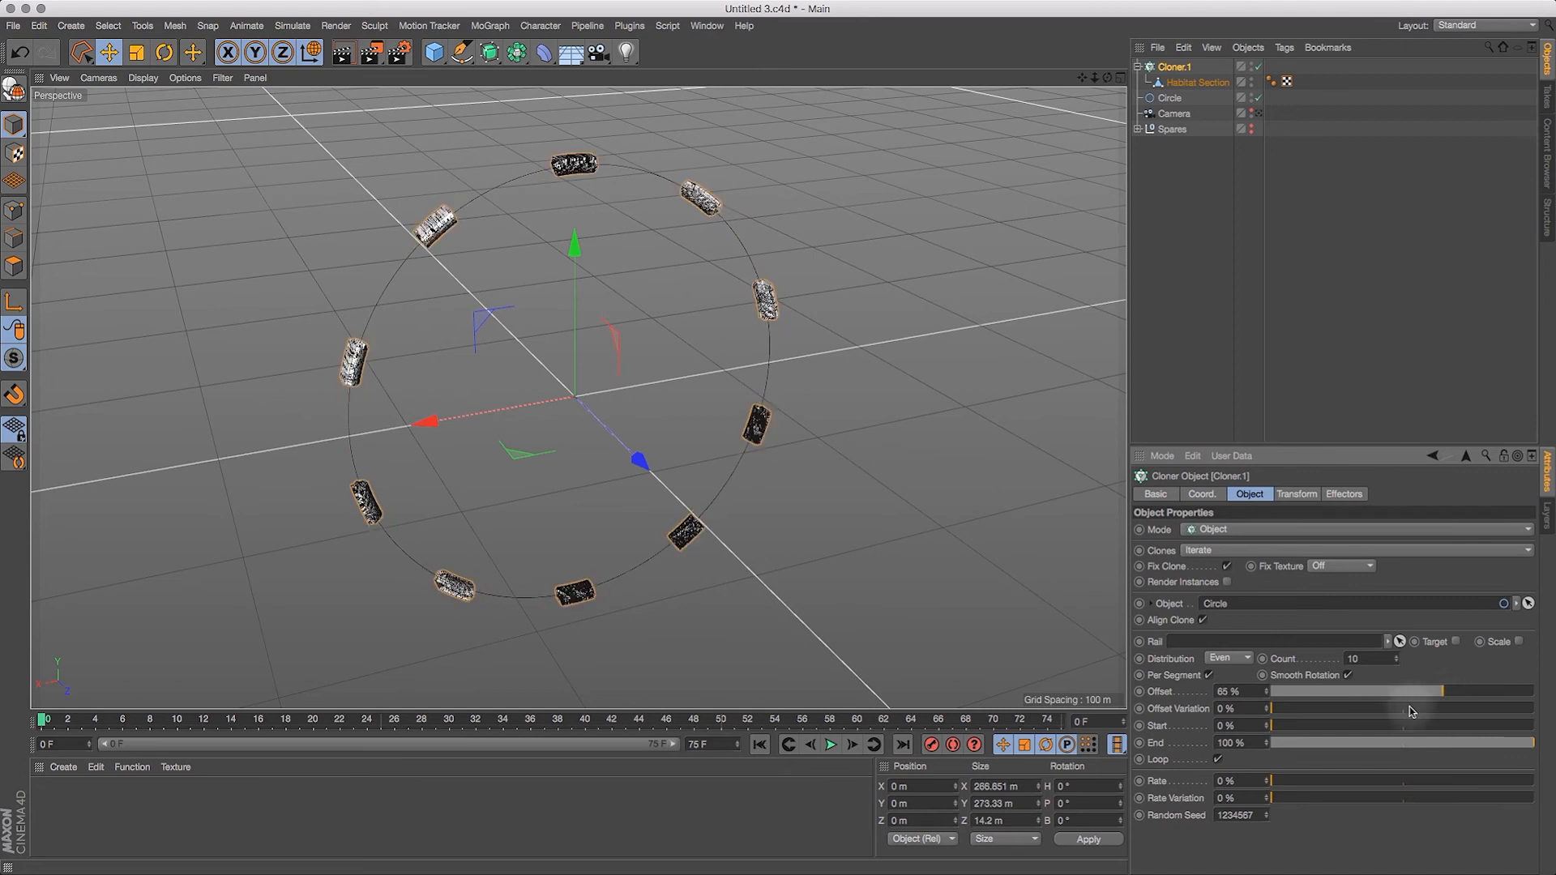
{"action": "double_click", "coordinate": [1240, 692]}
{"action": "type", "text": "75"}
{"action": "key", "text": "Return"}
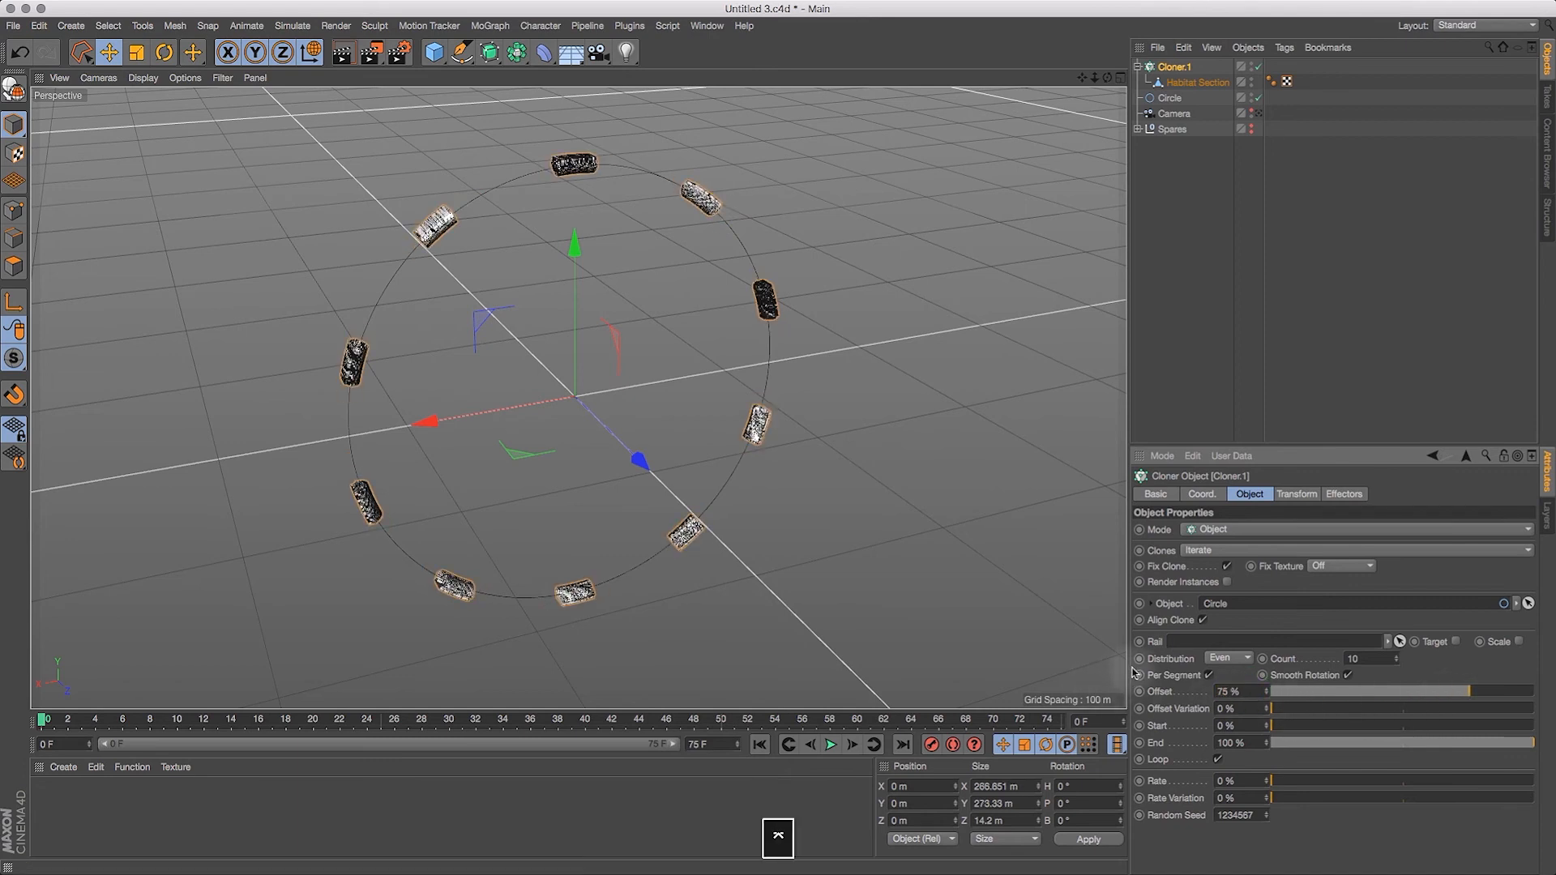
Step: Reduce Cloner.1's End value to 26 % so the ten sections form a continuous quarter arc
{"action": "left_click_drag", "start_coordinate": [1338, 742], "coordinate": [1352, 751]}
{"action": "left_click_drag", "start_coordinate": [1104, 78], "coordinate": [1358, 303]}
{"action": "left_click_drag", "start_coordinate": [1352, 744], "coordinate": [1342, 762]}
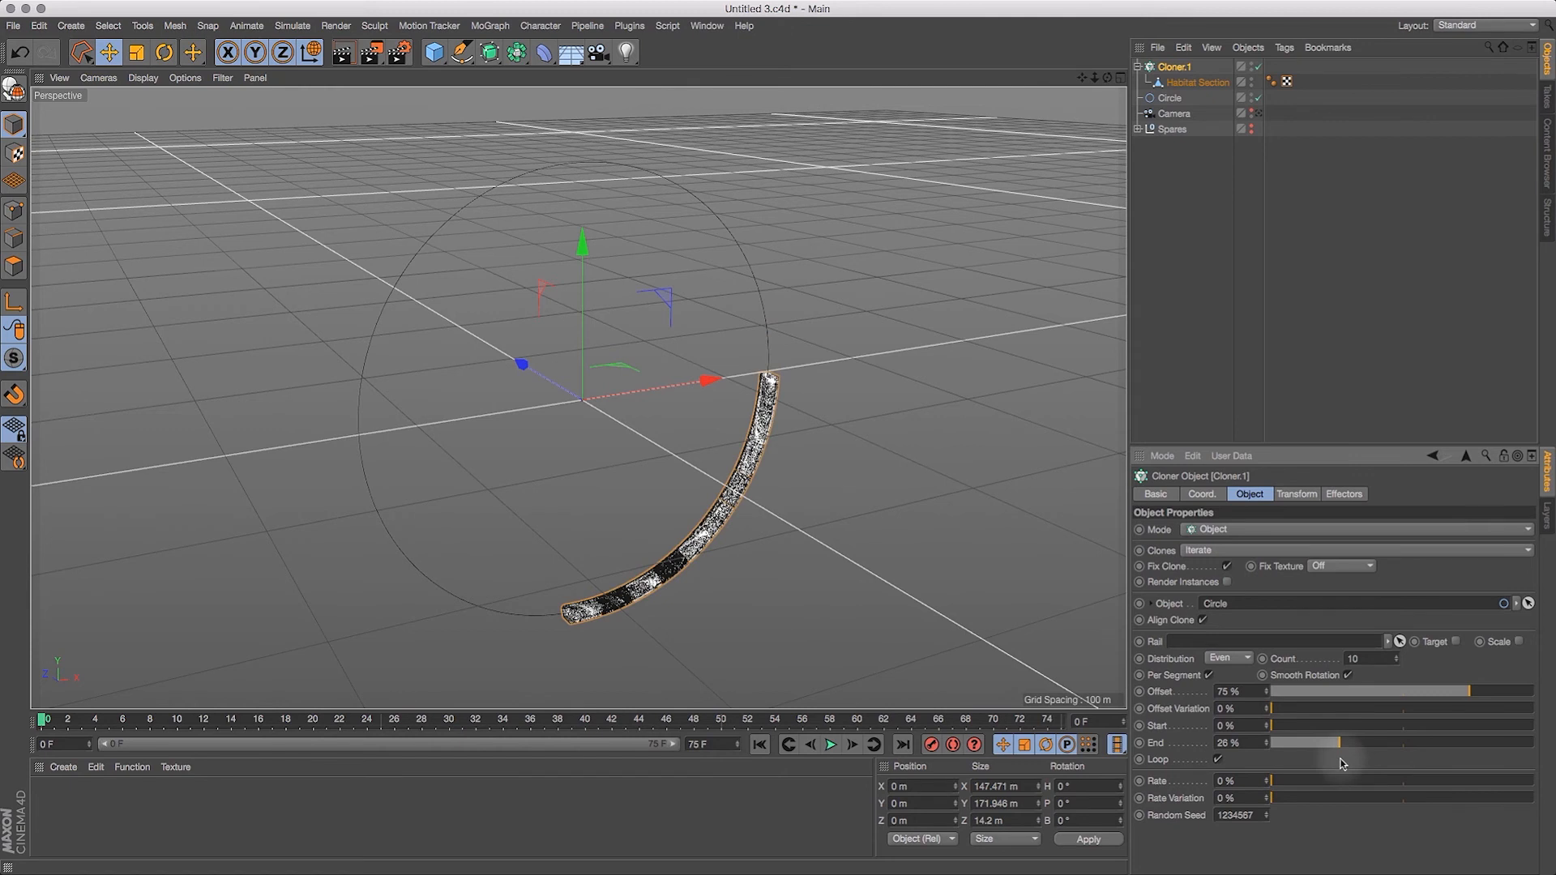
Step: Move the camera to the lower end of the cloned arc, to about X -0.2 m and Y -126 m
{"action": "mouse_move", "coordinate": [1082, 78]}
{"action": "left_mouse_down"}
{"action": "mouse_move", "coordinate": [1154, 69]}
{"action": "mouse_move", "coordinate": [1091, 86]}
{"action": "mouse_move", "coordinate": [1101, 93]}
{"action": "left_mouse_up"}
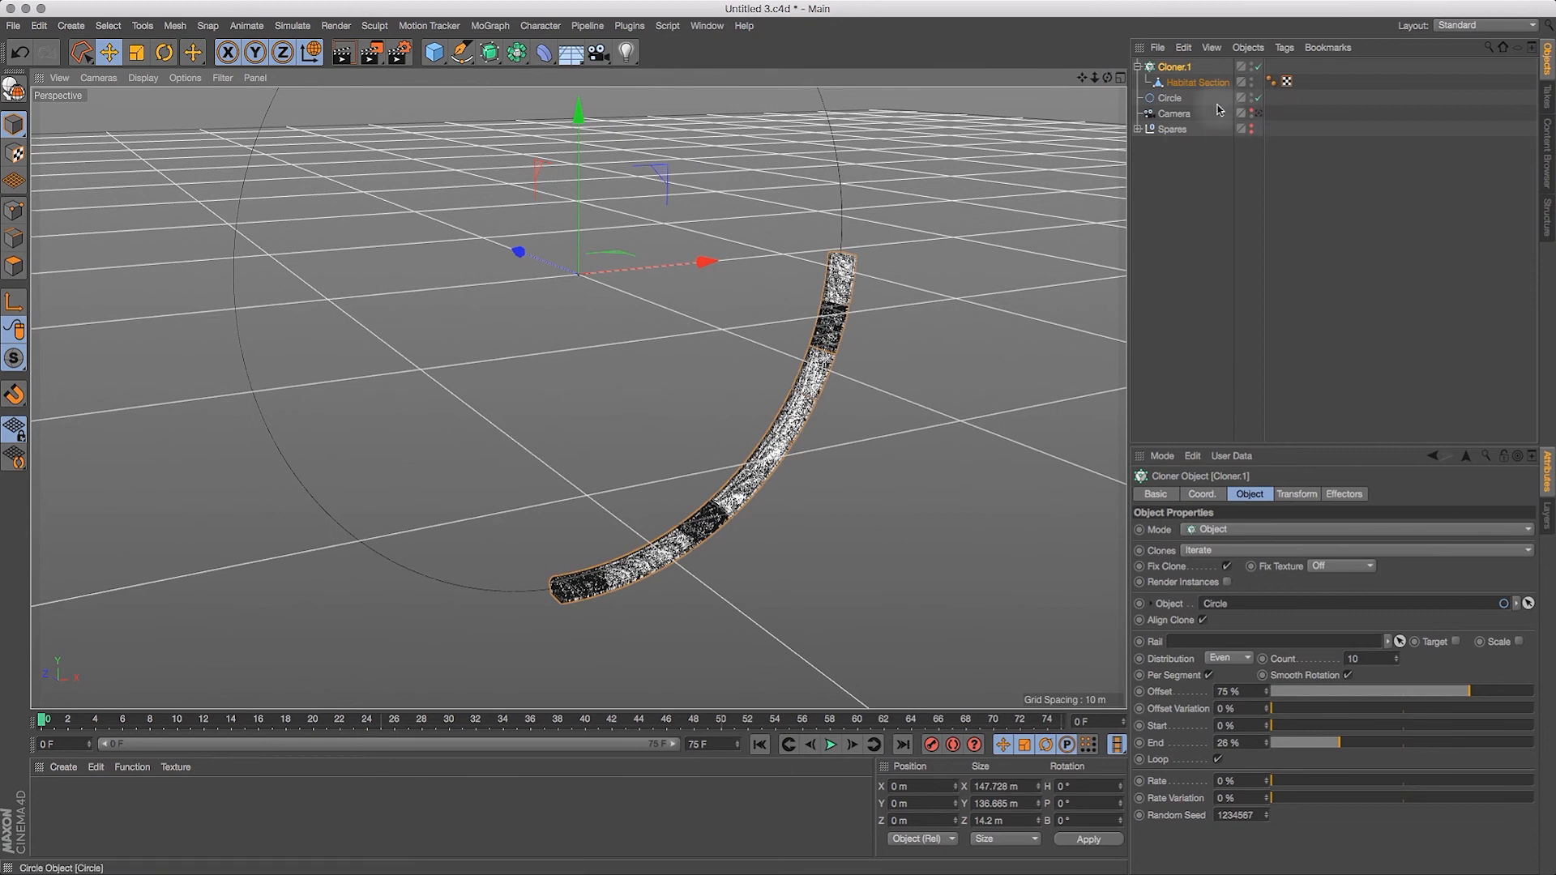
{"action": "left_click", "coordinate": [1177, 114]}
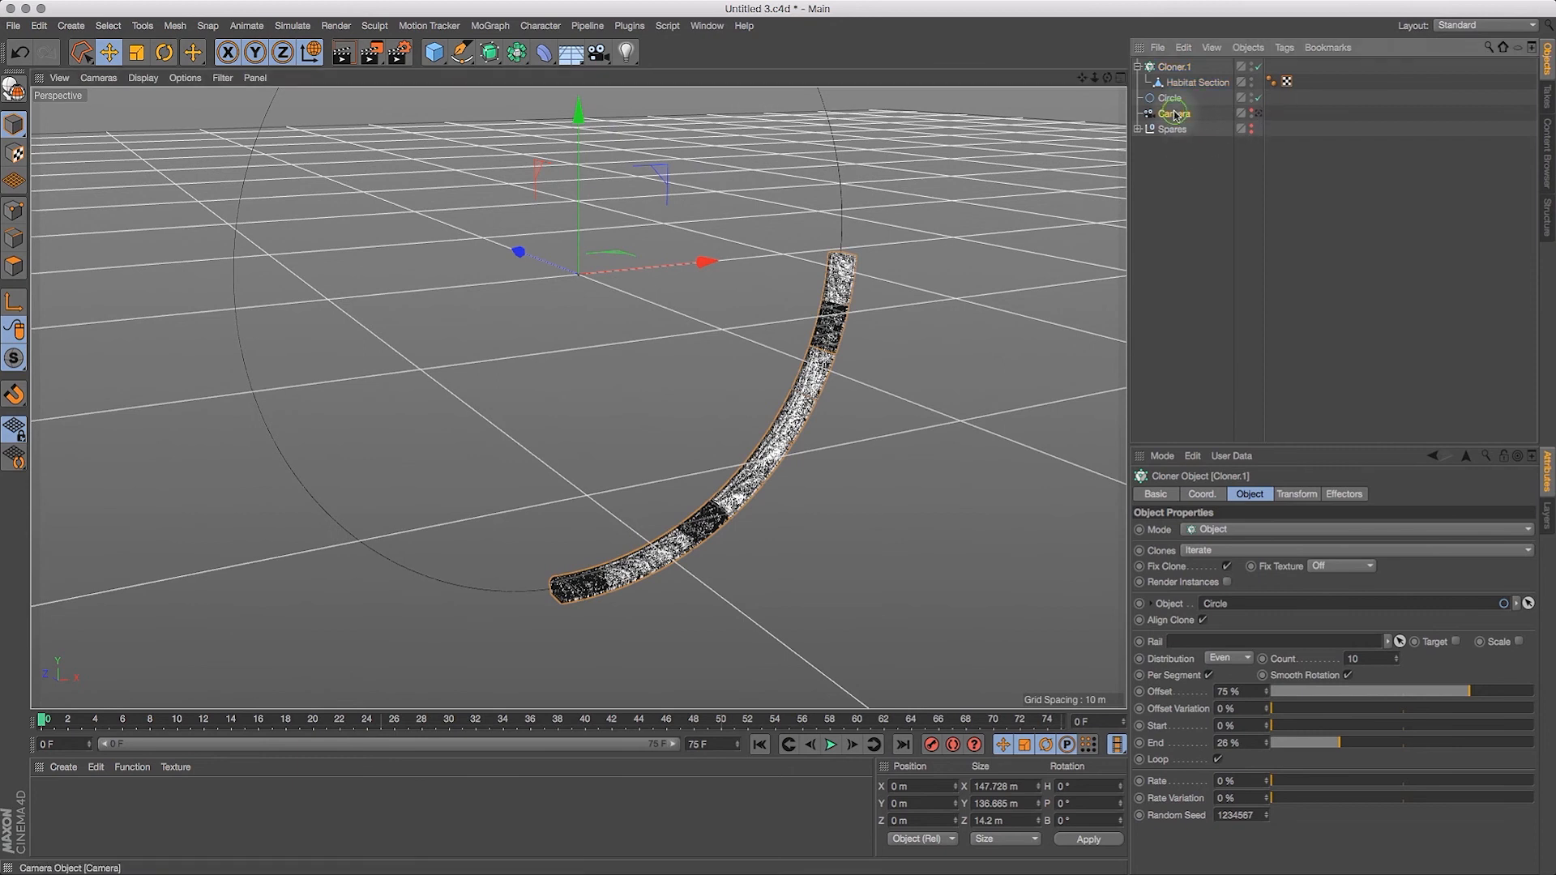
{"action": "left_click", "coordinate": [1257, 114]}
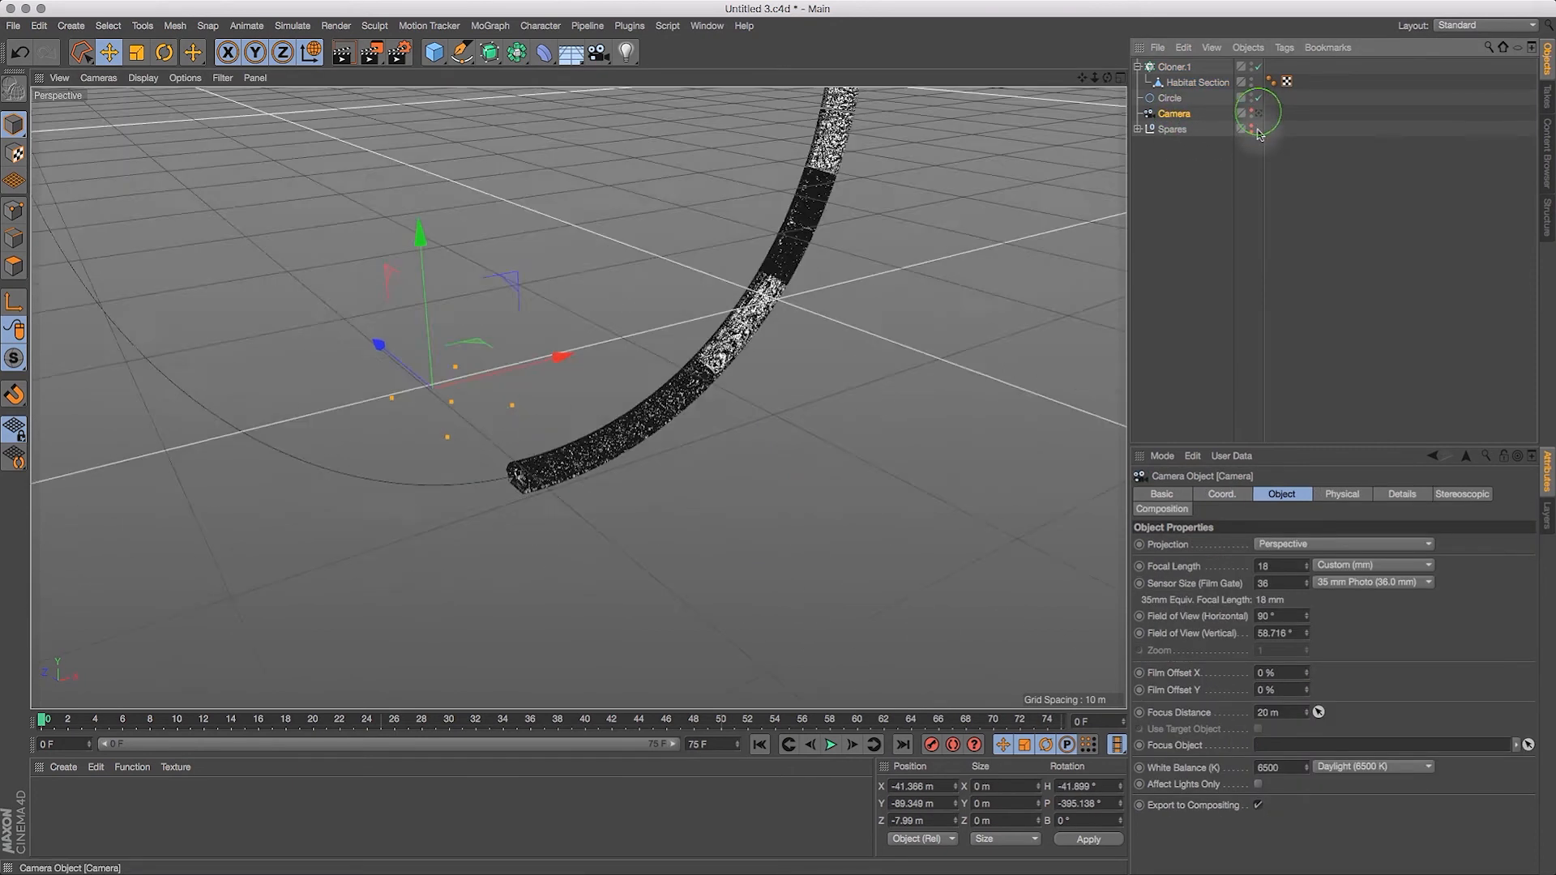
{"action": "left_click", "coordinate": [1257, 114]}
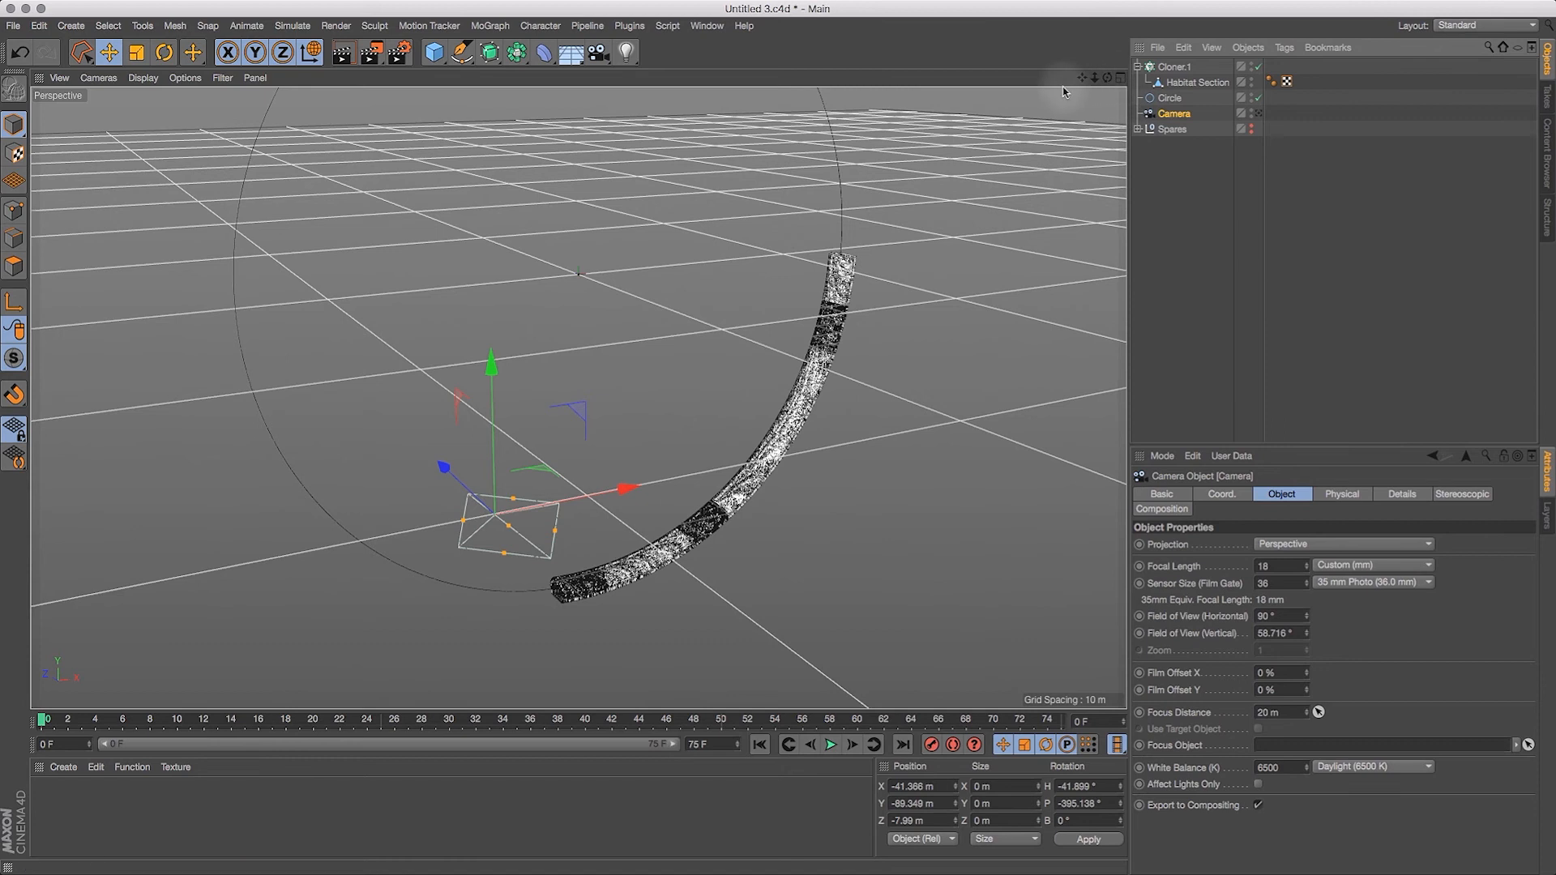
{"action": "left_click_drag", "start_coordinate": [491, 368], "coordinate": [493, 453]}
{"action": "left_click_drag", "start_coordinate": [625, 576], "coordinate": [715, 560]}
{"action": "left_click_drag", "start_coordinate": [588, 433], "coordinate": [590, 438]}
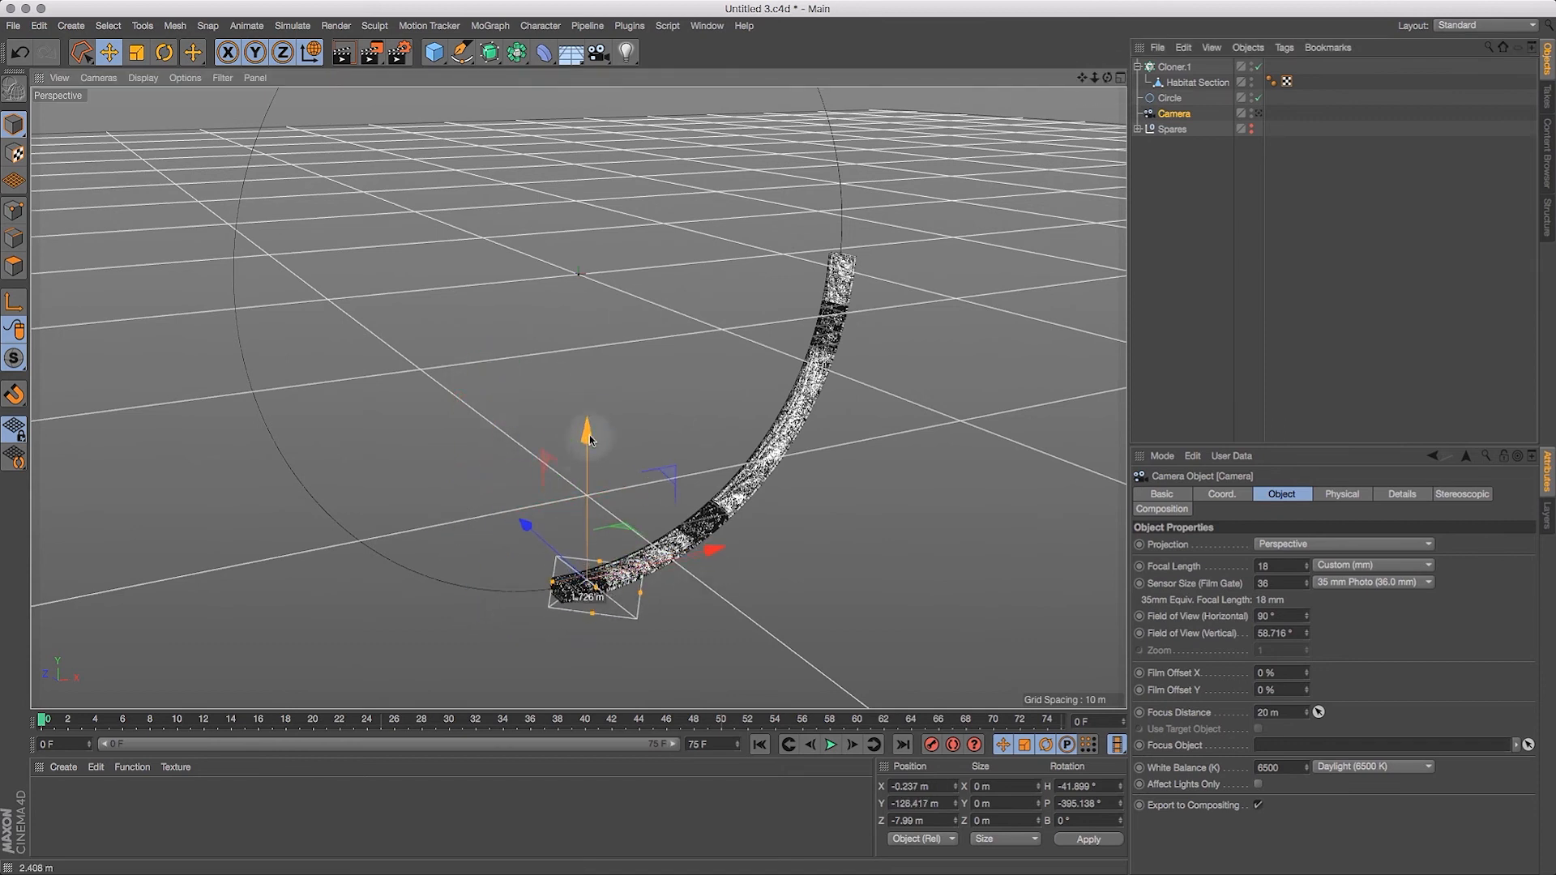
Step: Reset the camera's pitch and heading rotation to 0°
{"action": "double_click", "coordinate": [1106, 803]}
{"action": "type", "text": "0"}
{"action": "key", "text": "Return"}
{"action": "double_click", "coordinate": [1086, 786]}
{"action": "type", "text": "0"}
{"action": "key", "text": "Return"}
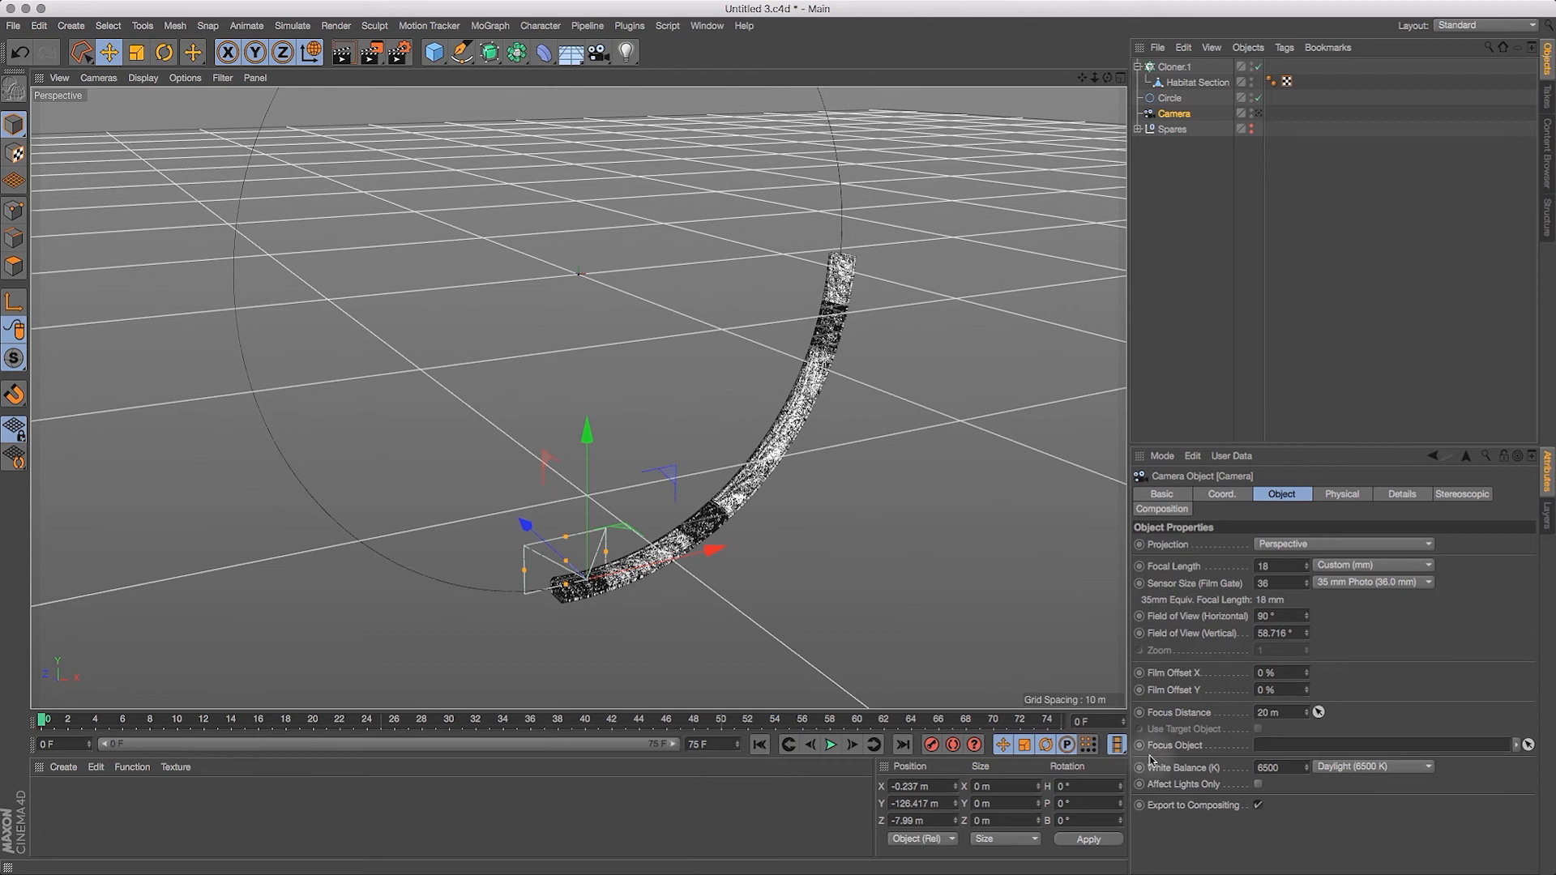
Step: Aim the camera along the tunnel by its heading, trying 90° and settling on -90°
{"action": "double_click", "coordinate": [1086, 786]}
{"action": "type", "text": "90"}
{"action": "key", "text": "Return"}
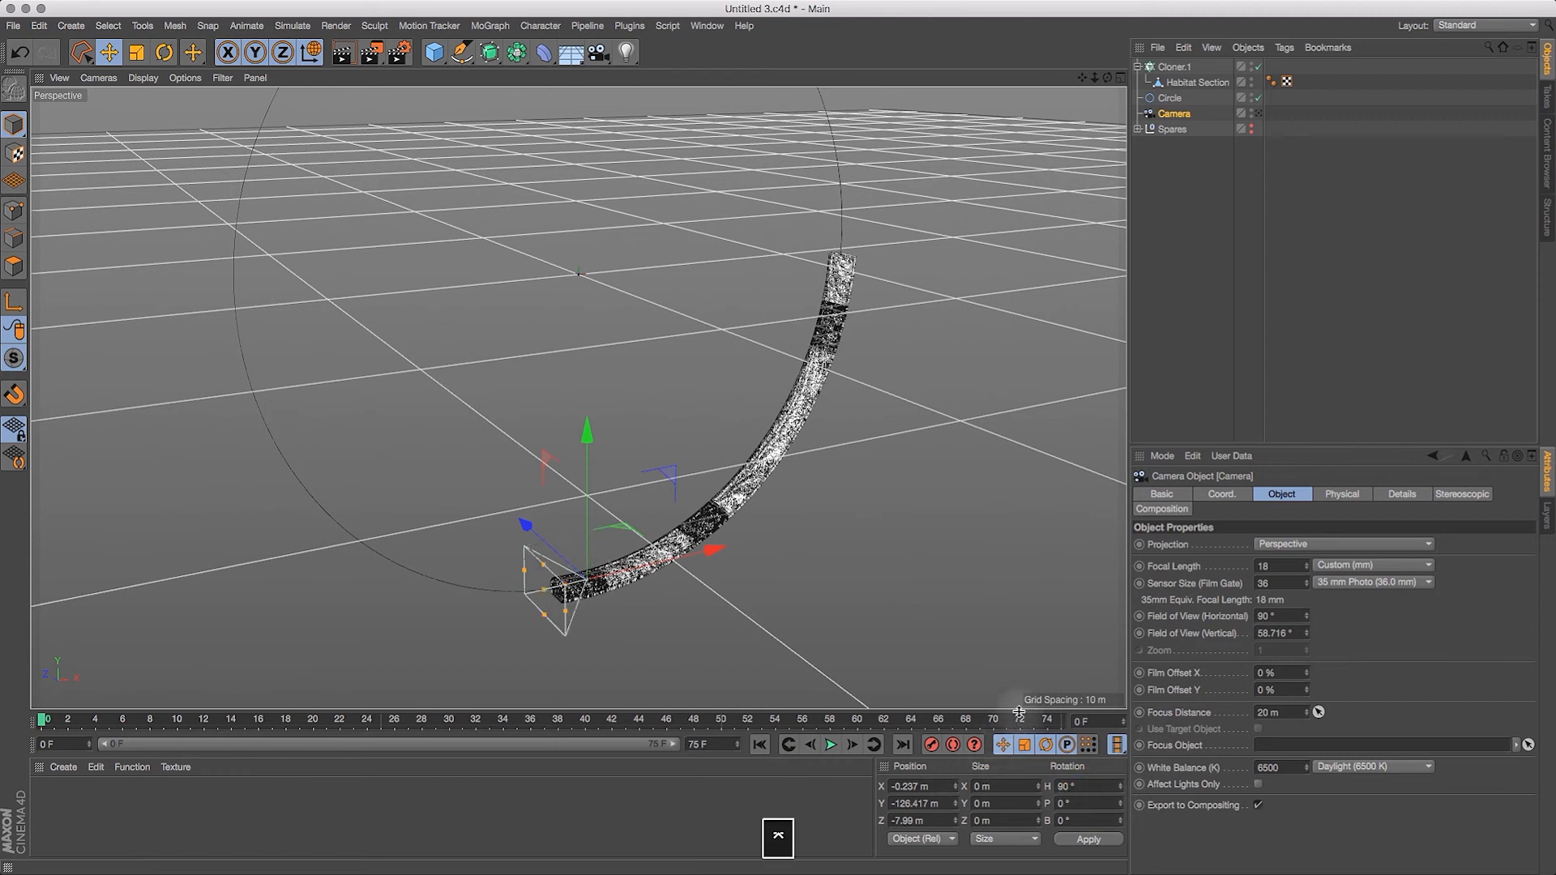
{"action": "double_click", "coordinate": [1082, 788]}
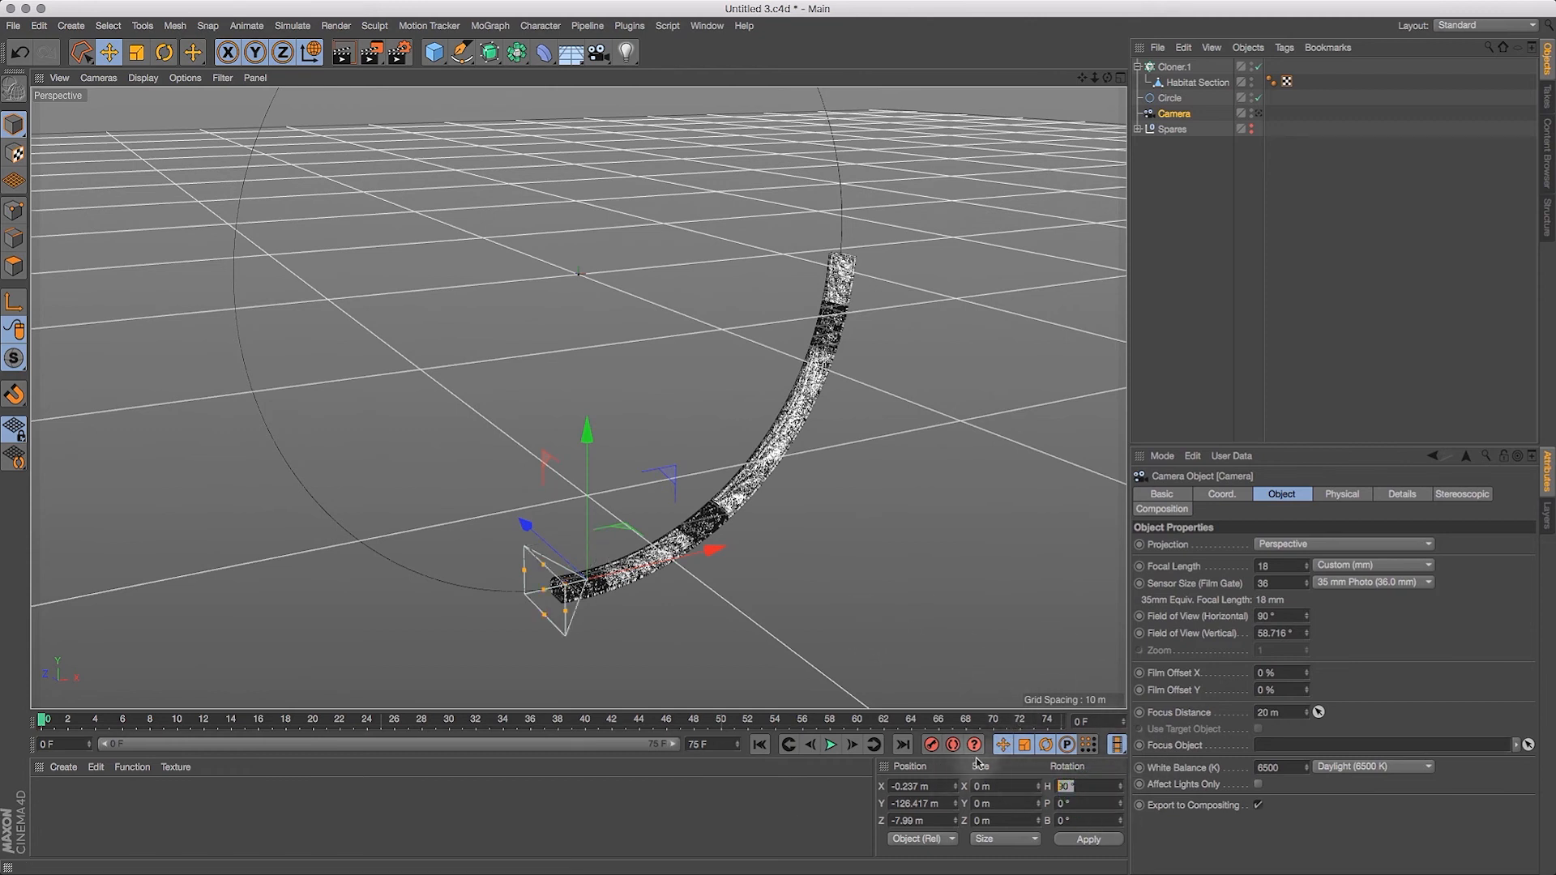
{"action": "type", "text": "-90"}
{"action": "key", "text": "Return"}
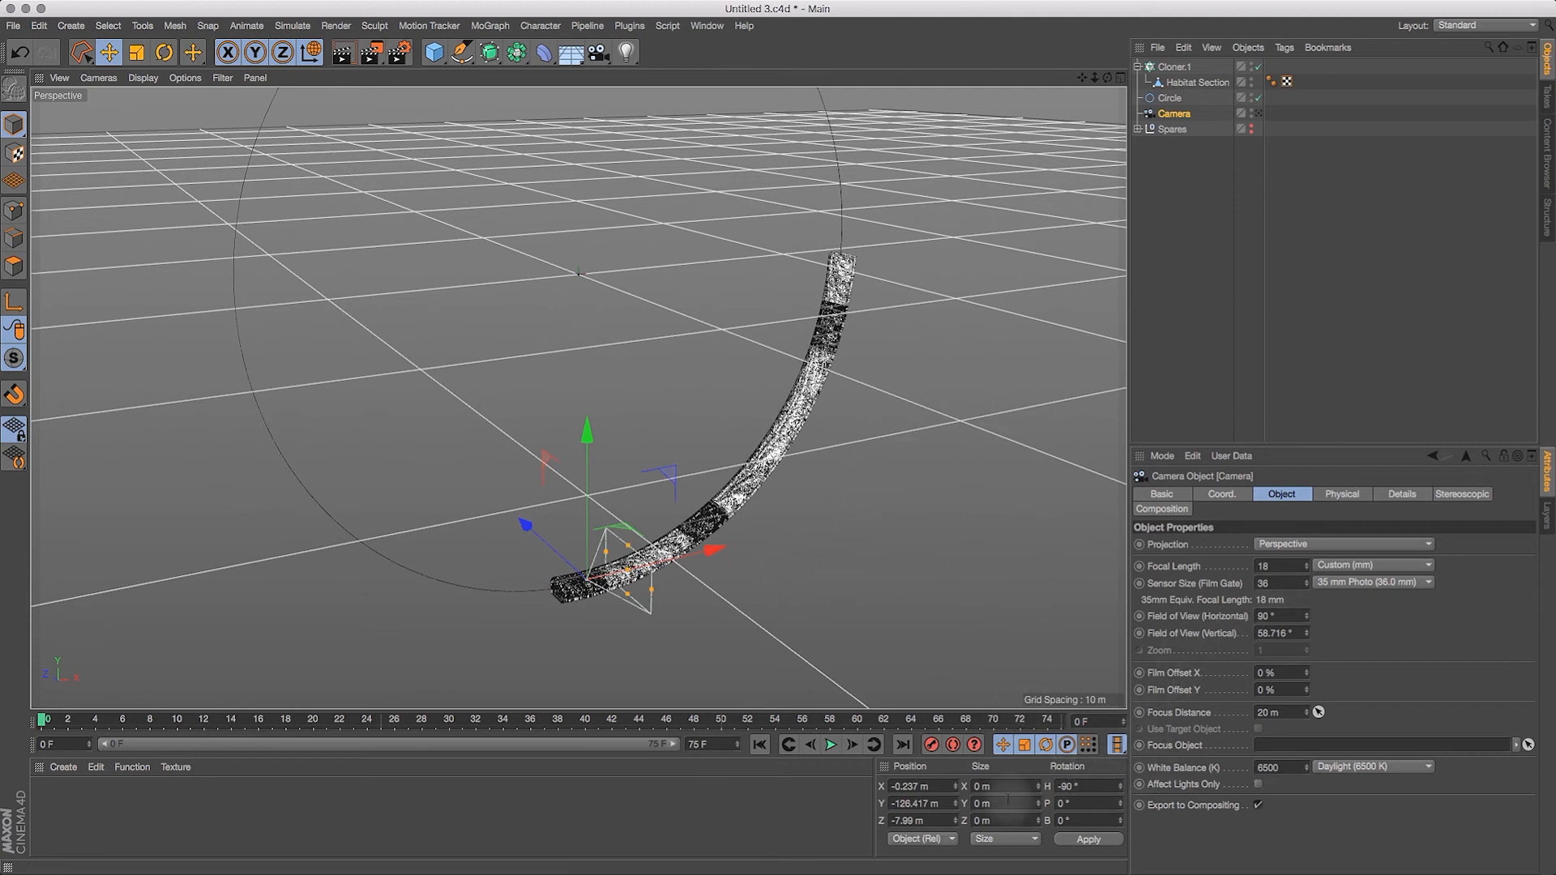
Step: Centre the camera on the circle's axes by setting its X and Z positions to 0 m
{"action": "left_click_drag", "start_coordinate": [940, 786], "coordinate": [796, 780]}
{"action": "type", "text": "0"}
{"action": "key", "text": "Return"}
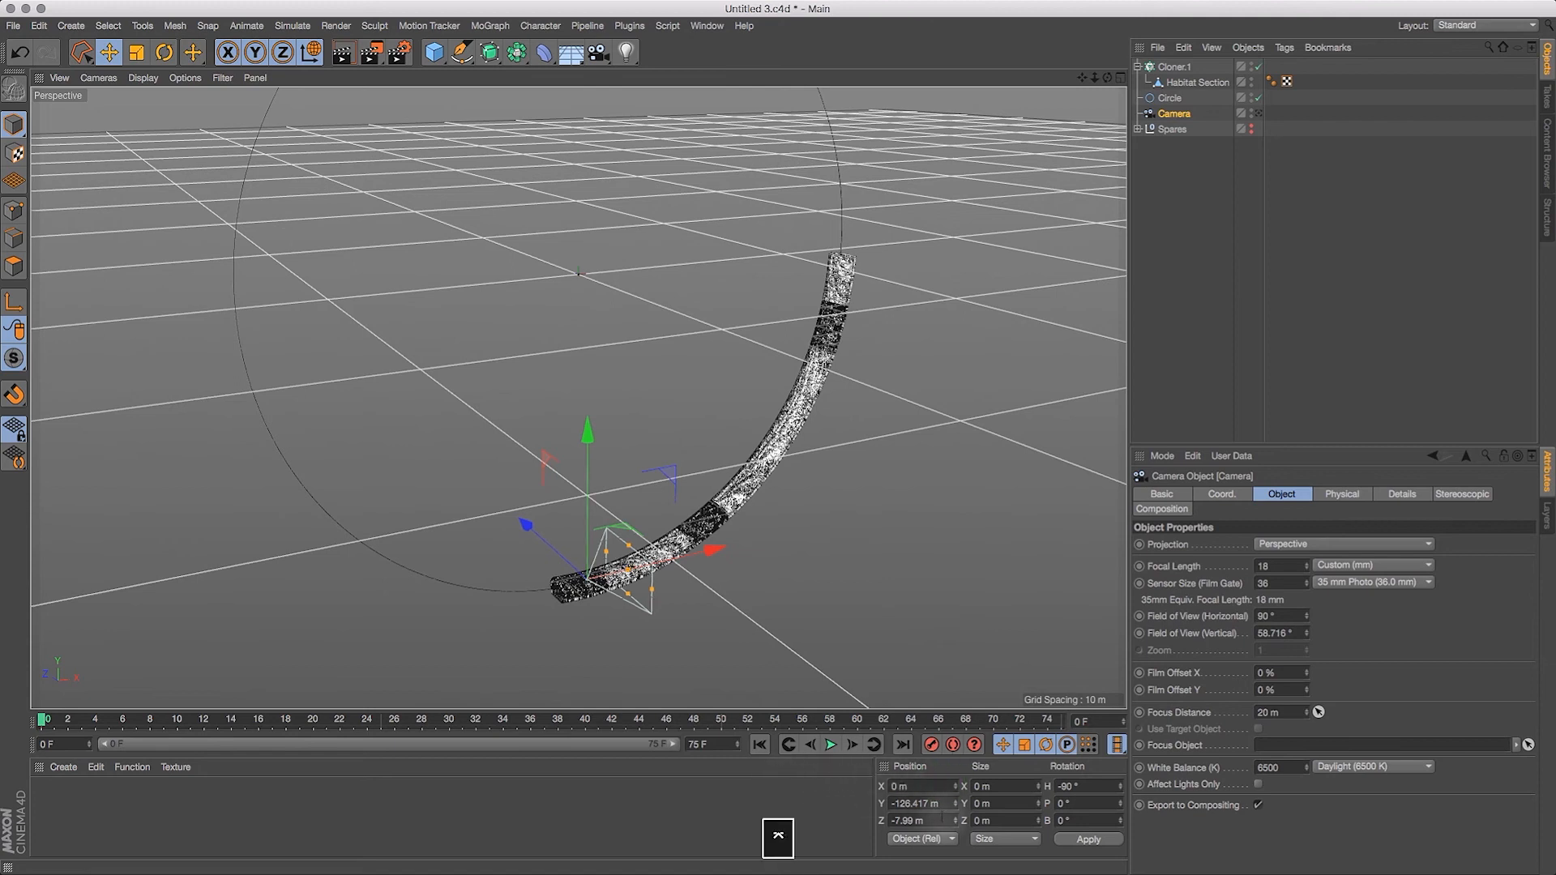
{"action": "left_click_drag", "start_coordinate": [944, 820], "coordinate": [823, 811]}
{"action": "type", "text": "0"}
{"action": "key", "text": "Return"}
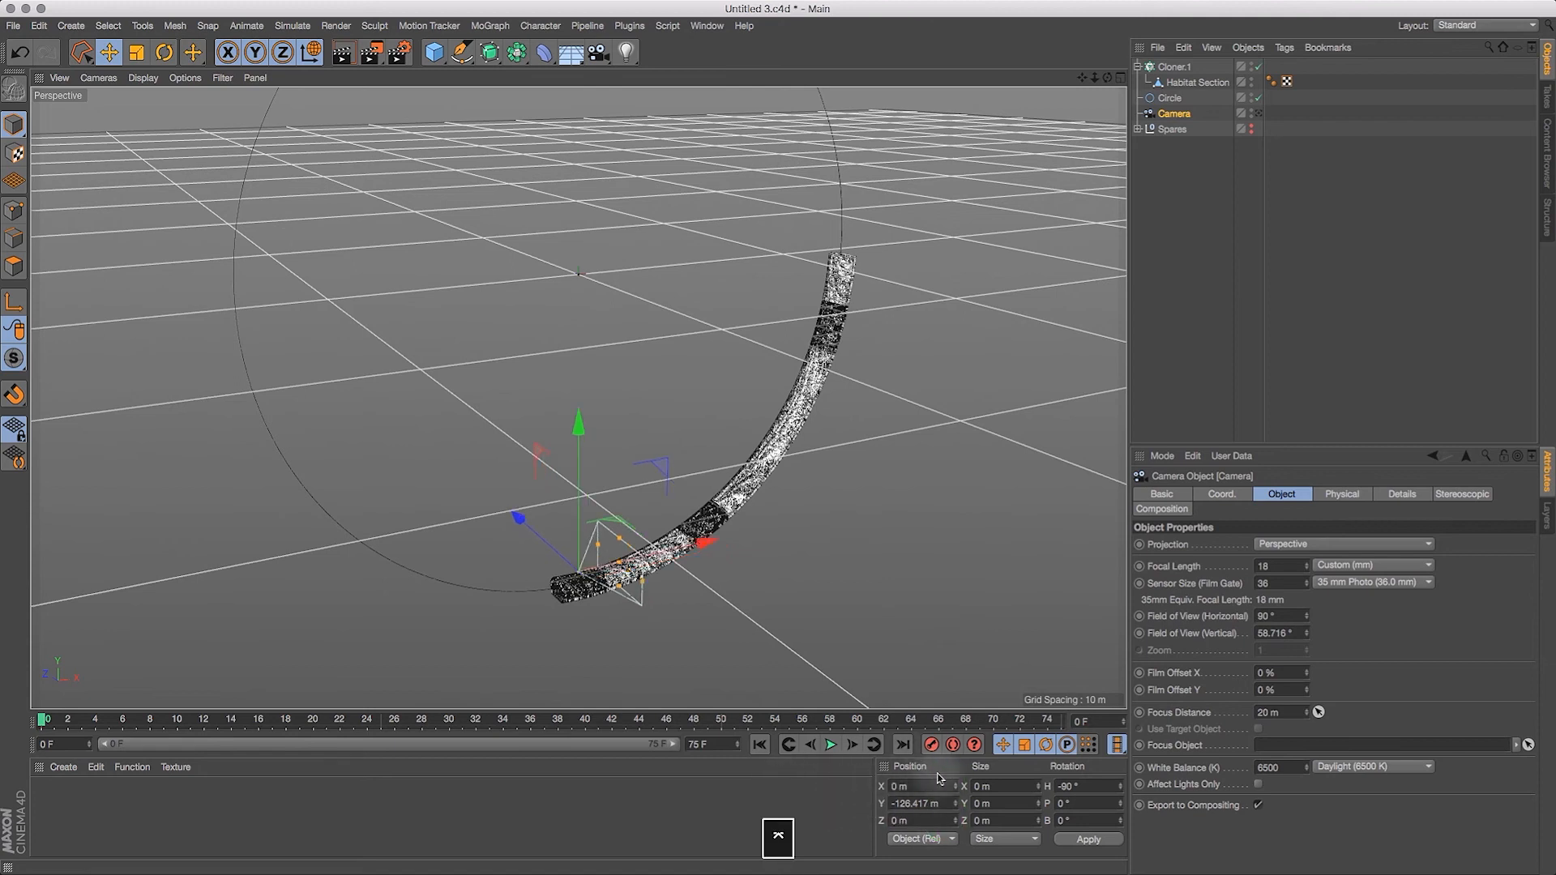
{"action": "left_click_drag", "start_coordinate": [940, 803], "coordinate": [810, 790]}
{"action": "type", "text": "1"}
{"action": "key", "text": "Return"}
{"action": "key", "text": "super+z"}
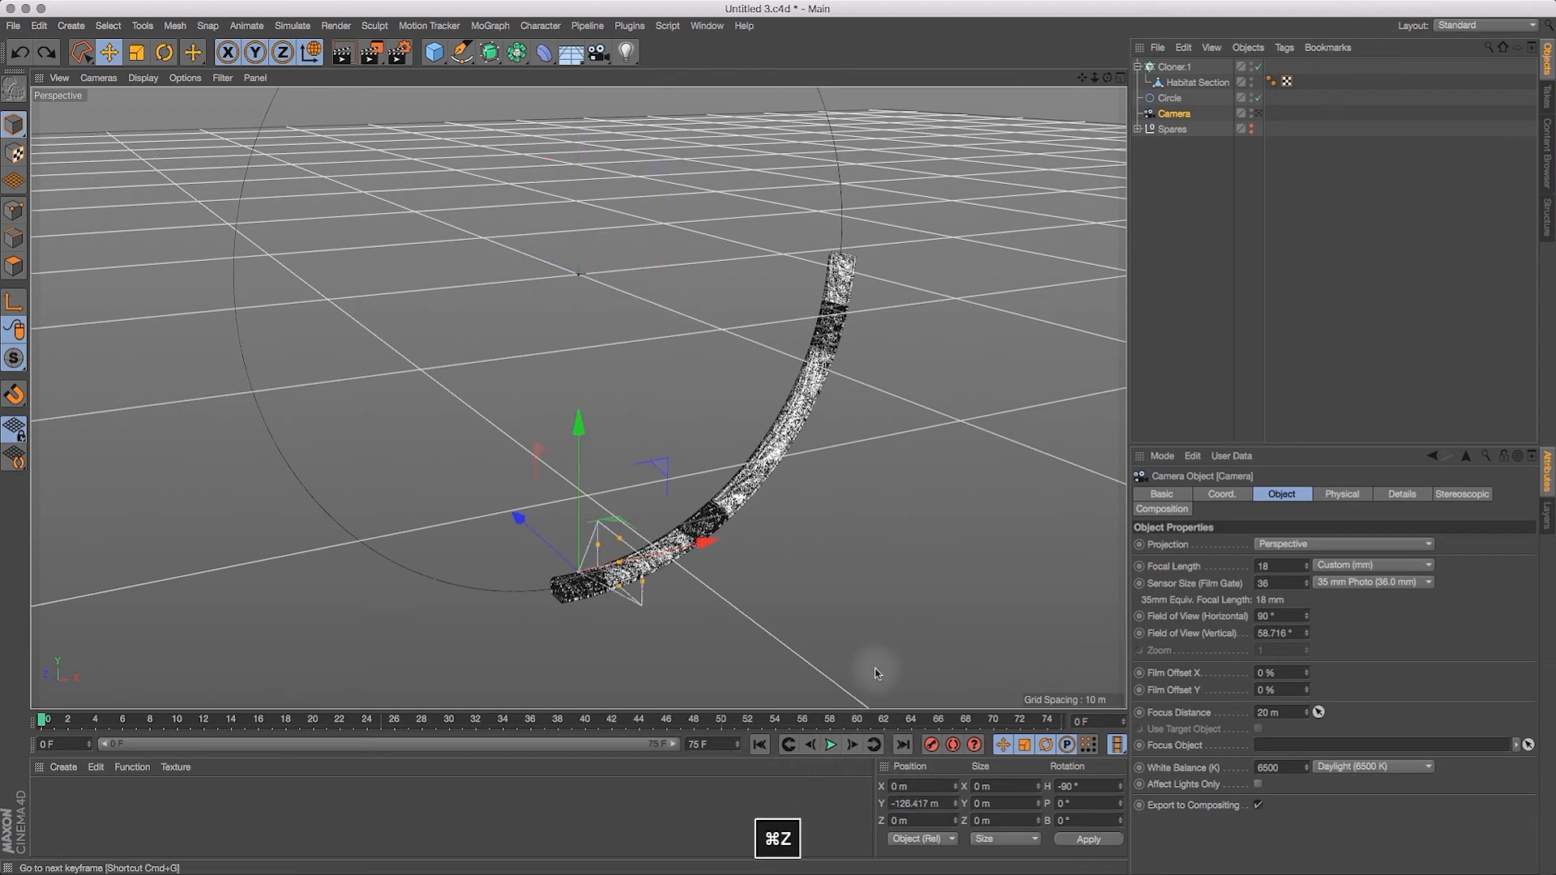
Step: Lower the camera into the tunnel to about Y -132 m and look through it to check the interior view
{"action": "left_click_drag", "start_coordinate": [580, 442], "coordinate": [580, 447]}
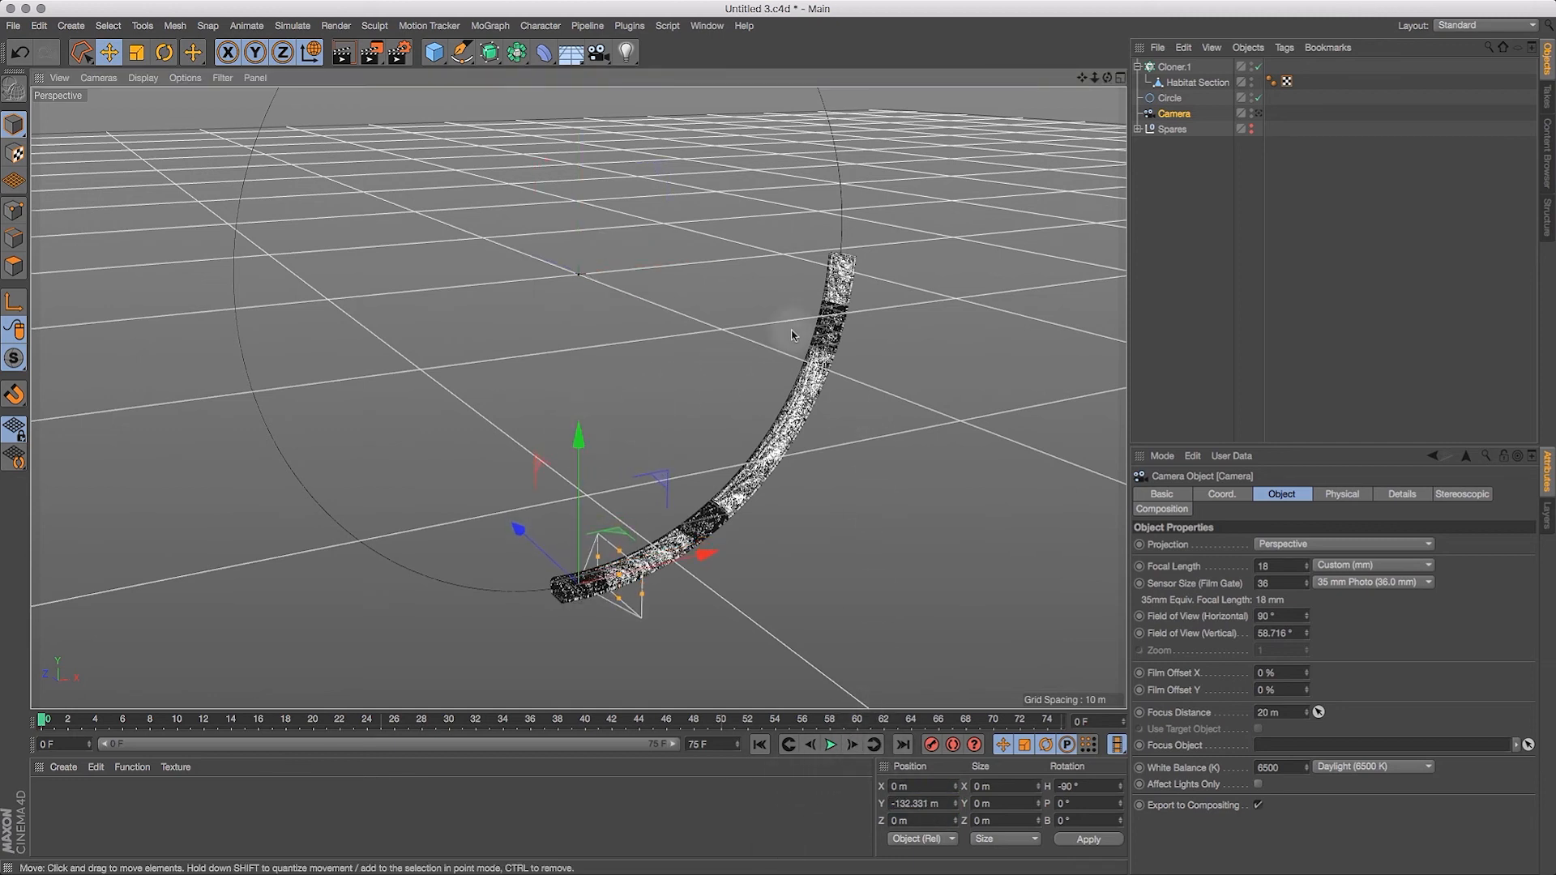
{"action": "left_click", "coordinate": [1260, 115]}
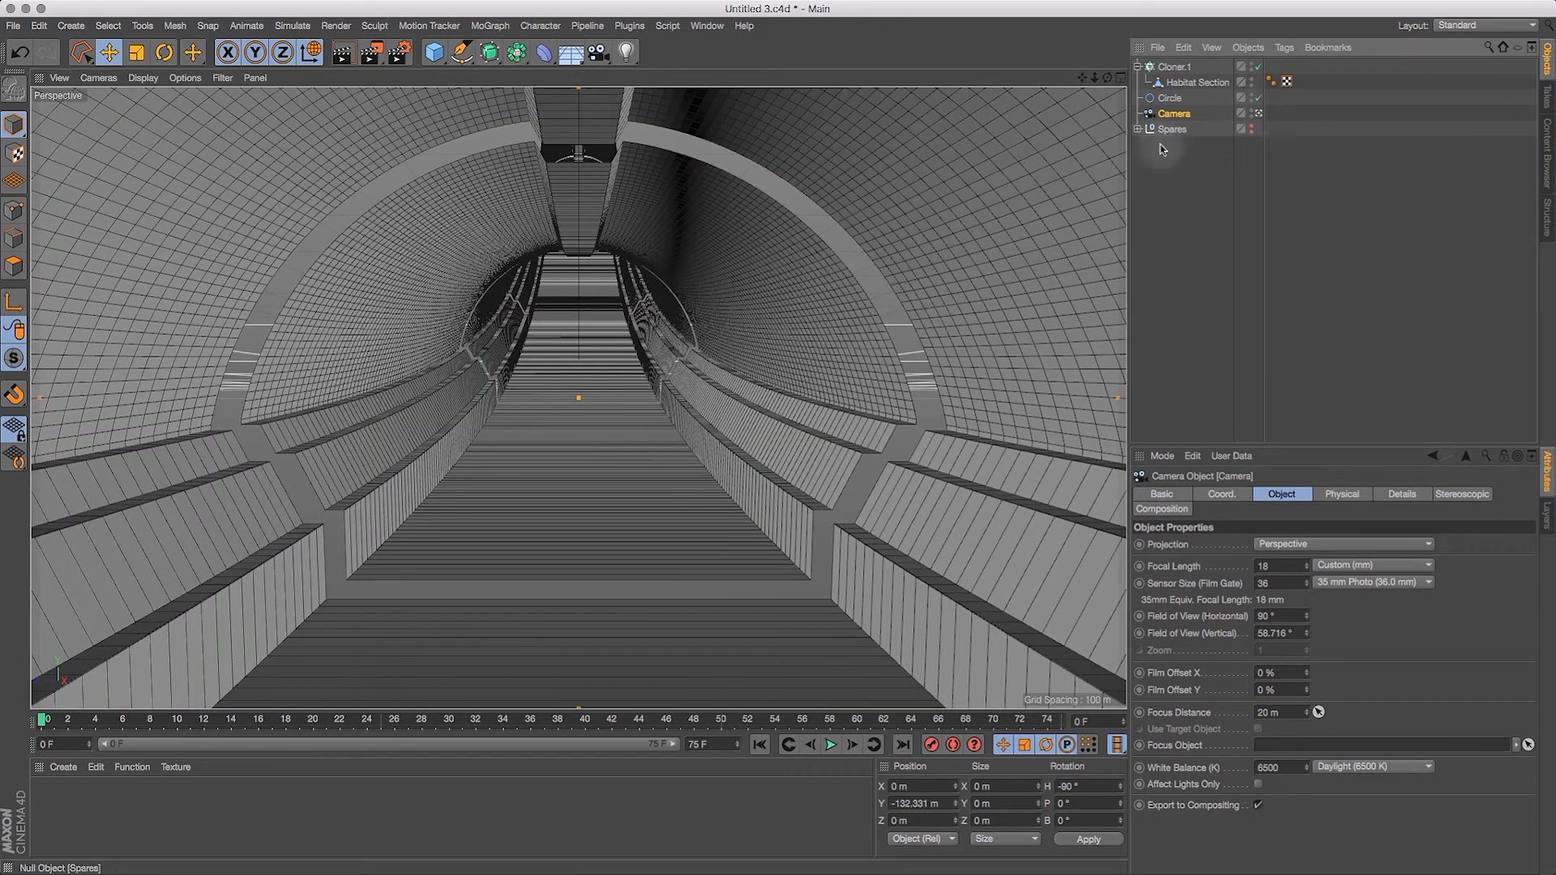
{"action": "left_click", "coordinate": [1259, 113]}
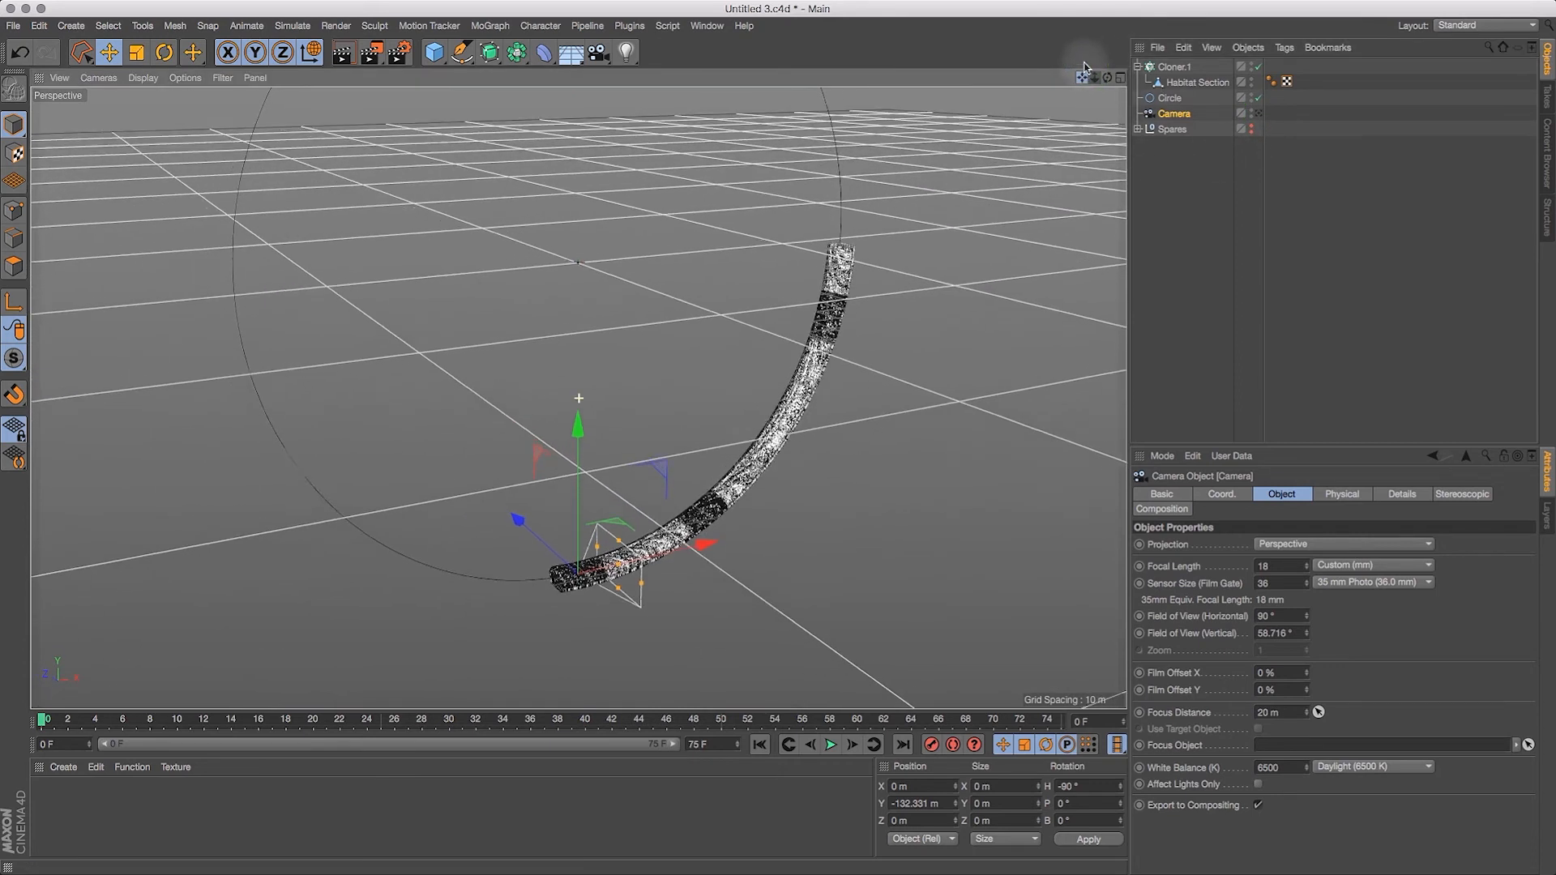
{"action": "left_click", "coordinate": [1259, 114]}
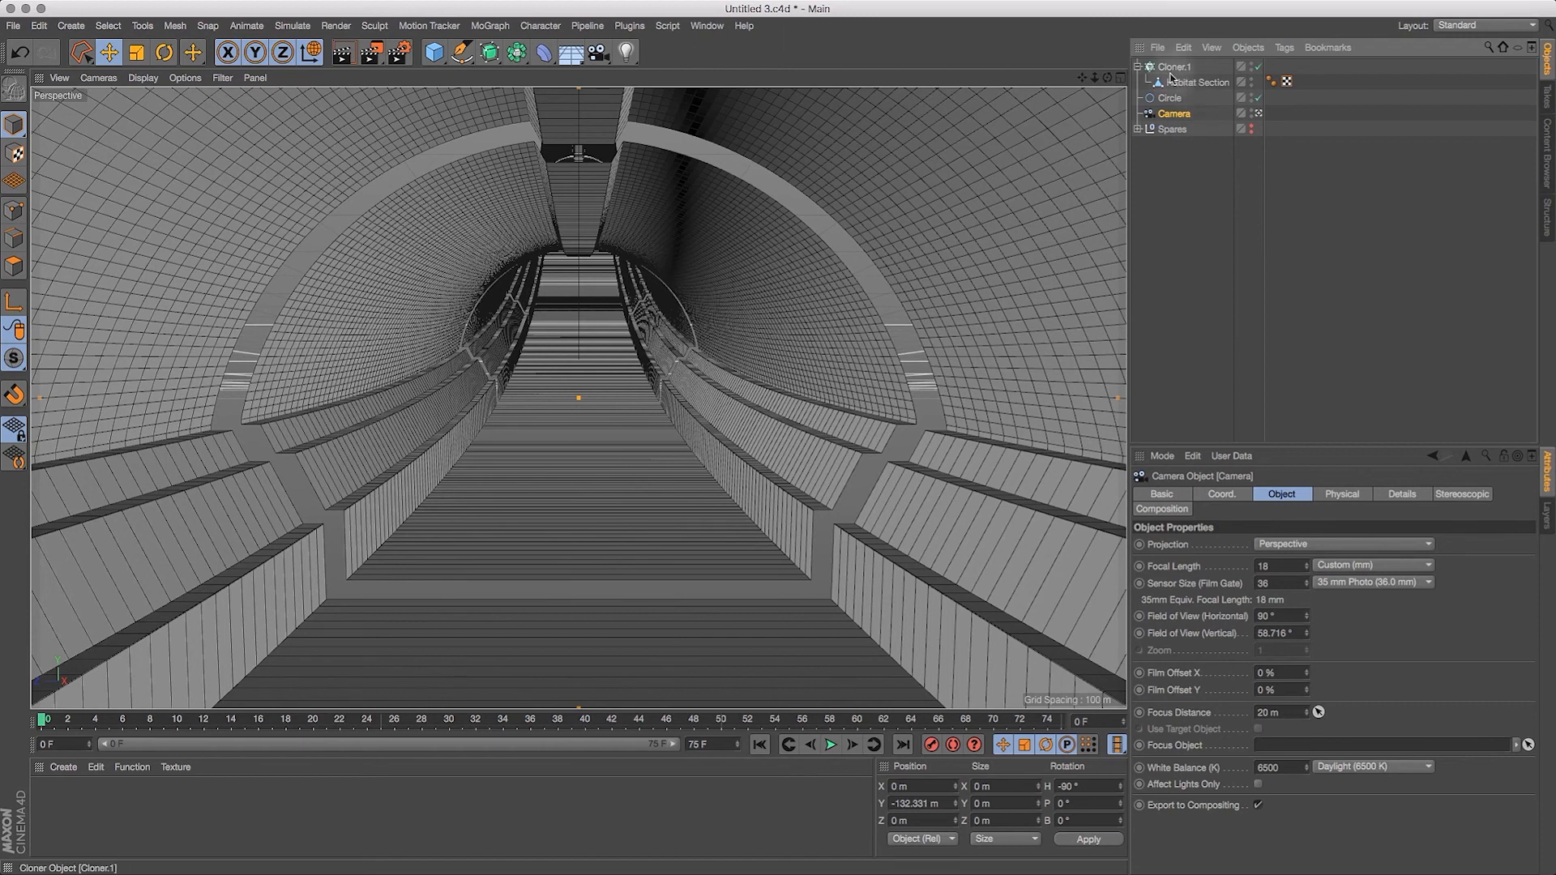
Step: Enable X-Ray display for the Cloner.1 object
{"action": "left_click", "coordinate": [1174, 67]}
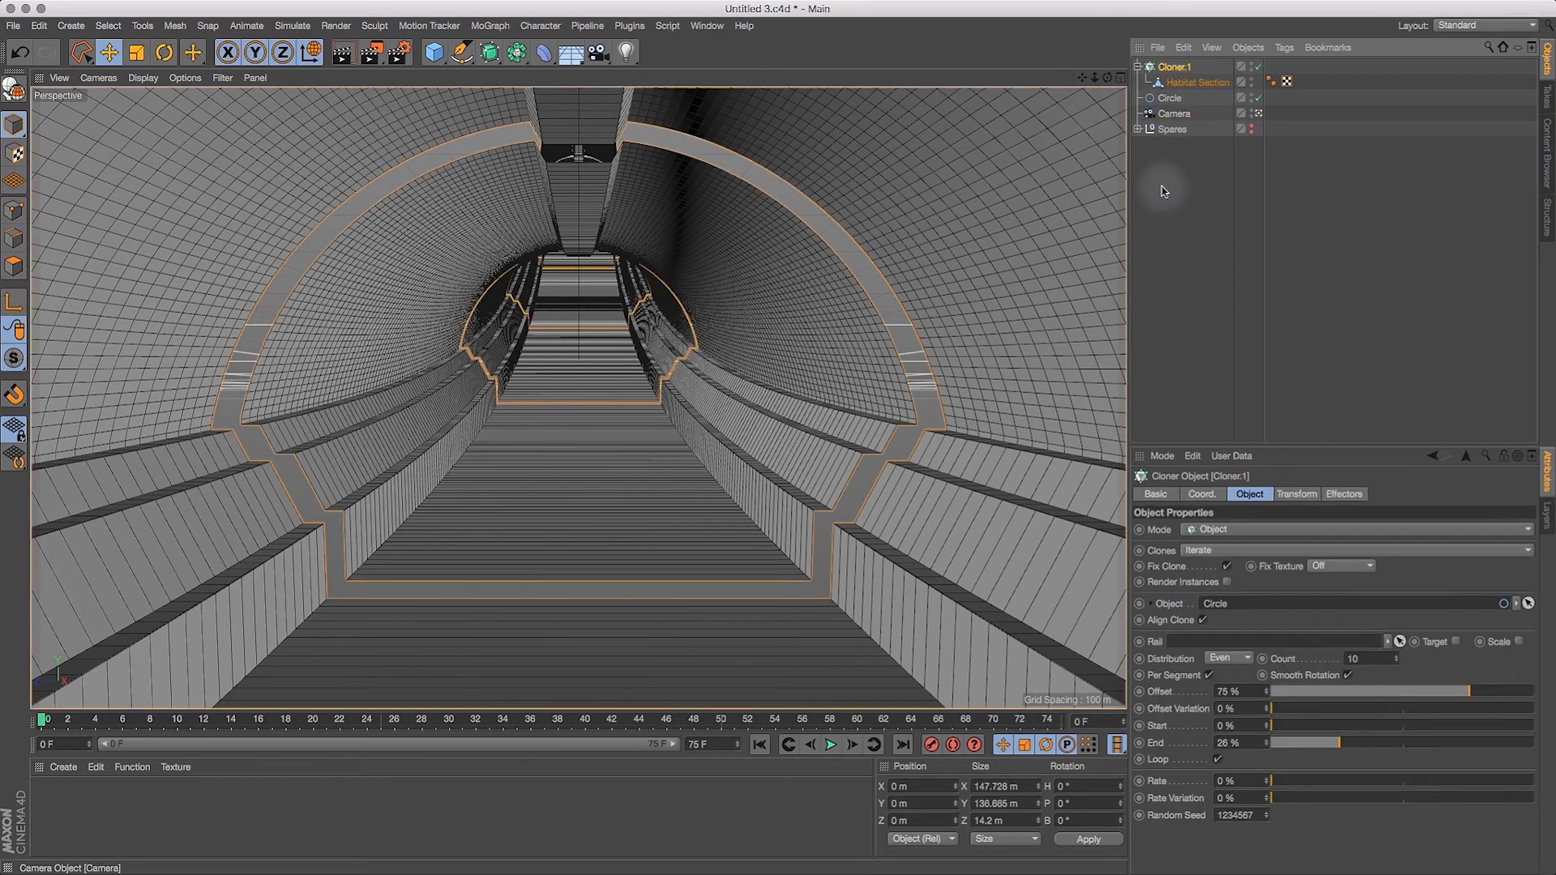
{"action": "left_click", "coordinate": [1157, 494]}
{"action": "left_click", "coordinate": [1231, 641]}
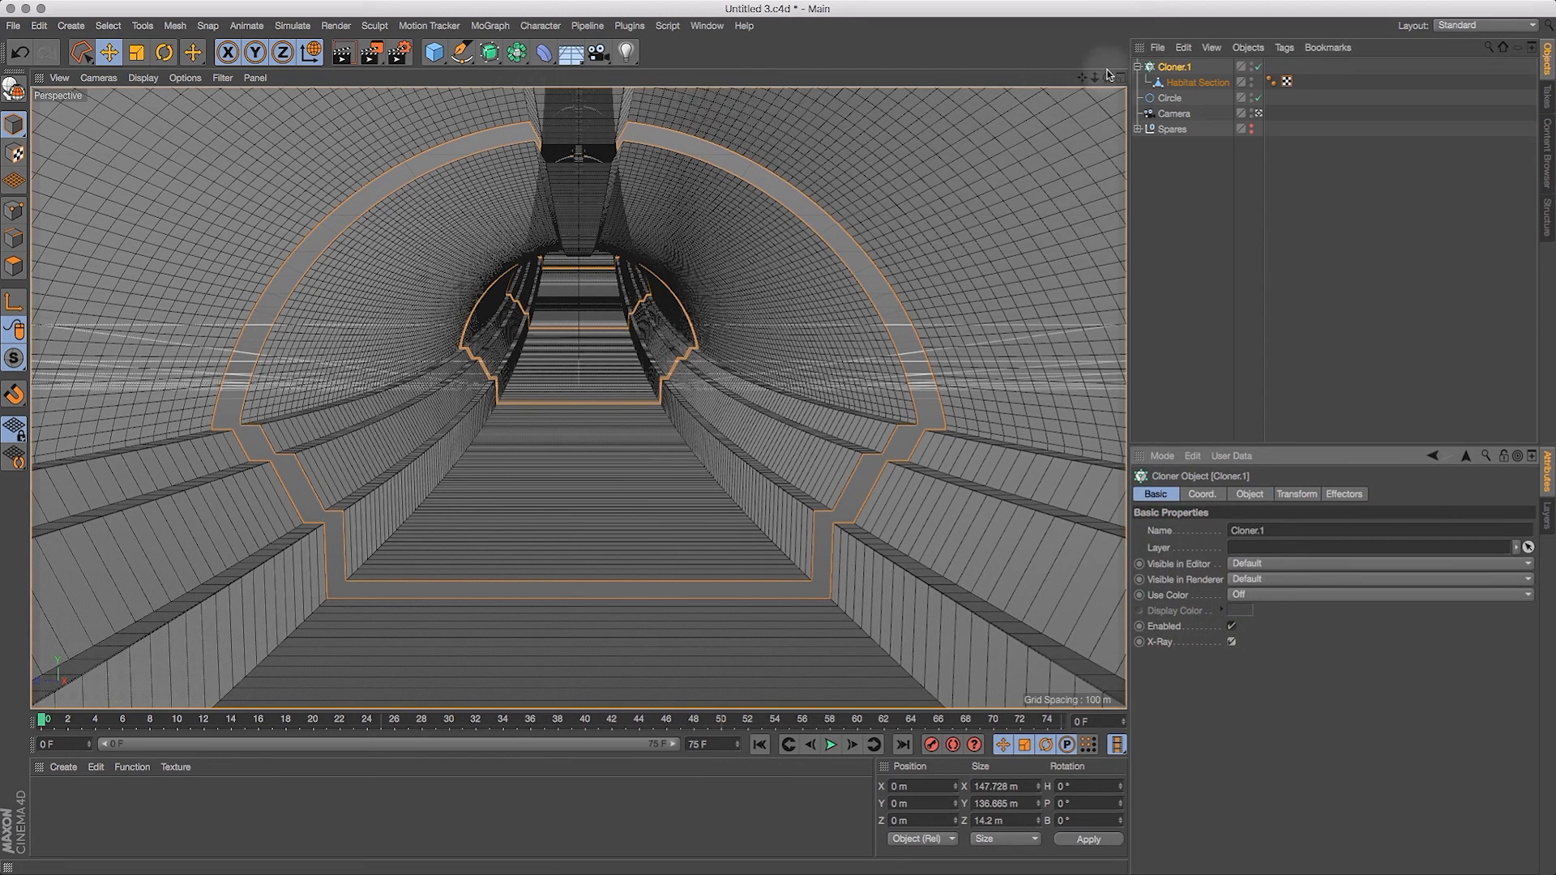
Step: Shift and turn the camera inside the tunnel to a heading of about -100.8° and a pitch of about 2.7°
{"action": "left_click", "coordinate": [1174, 114]}
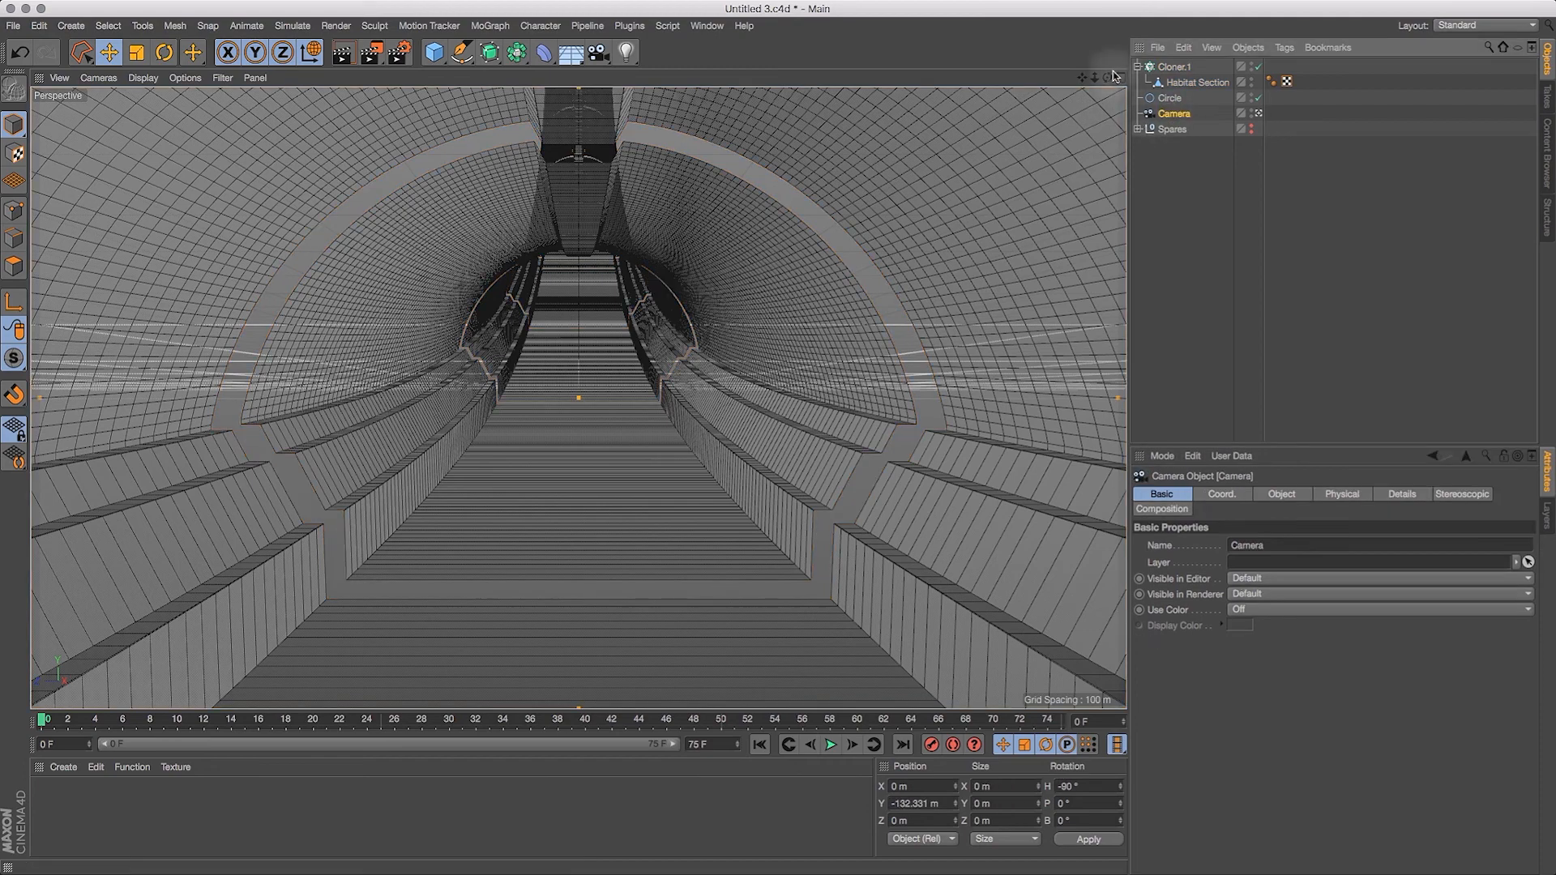
{"action": "mouse_move", "coordinate": [1108, 80]}
{"action": "left_mouse_down"}
{"action": "mouse_move", "coordinate": [1130, 74]}
{"action": "mouse_move", "coordinate": [1083, 80]}
{"action": "left_mouse_up"}
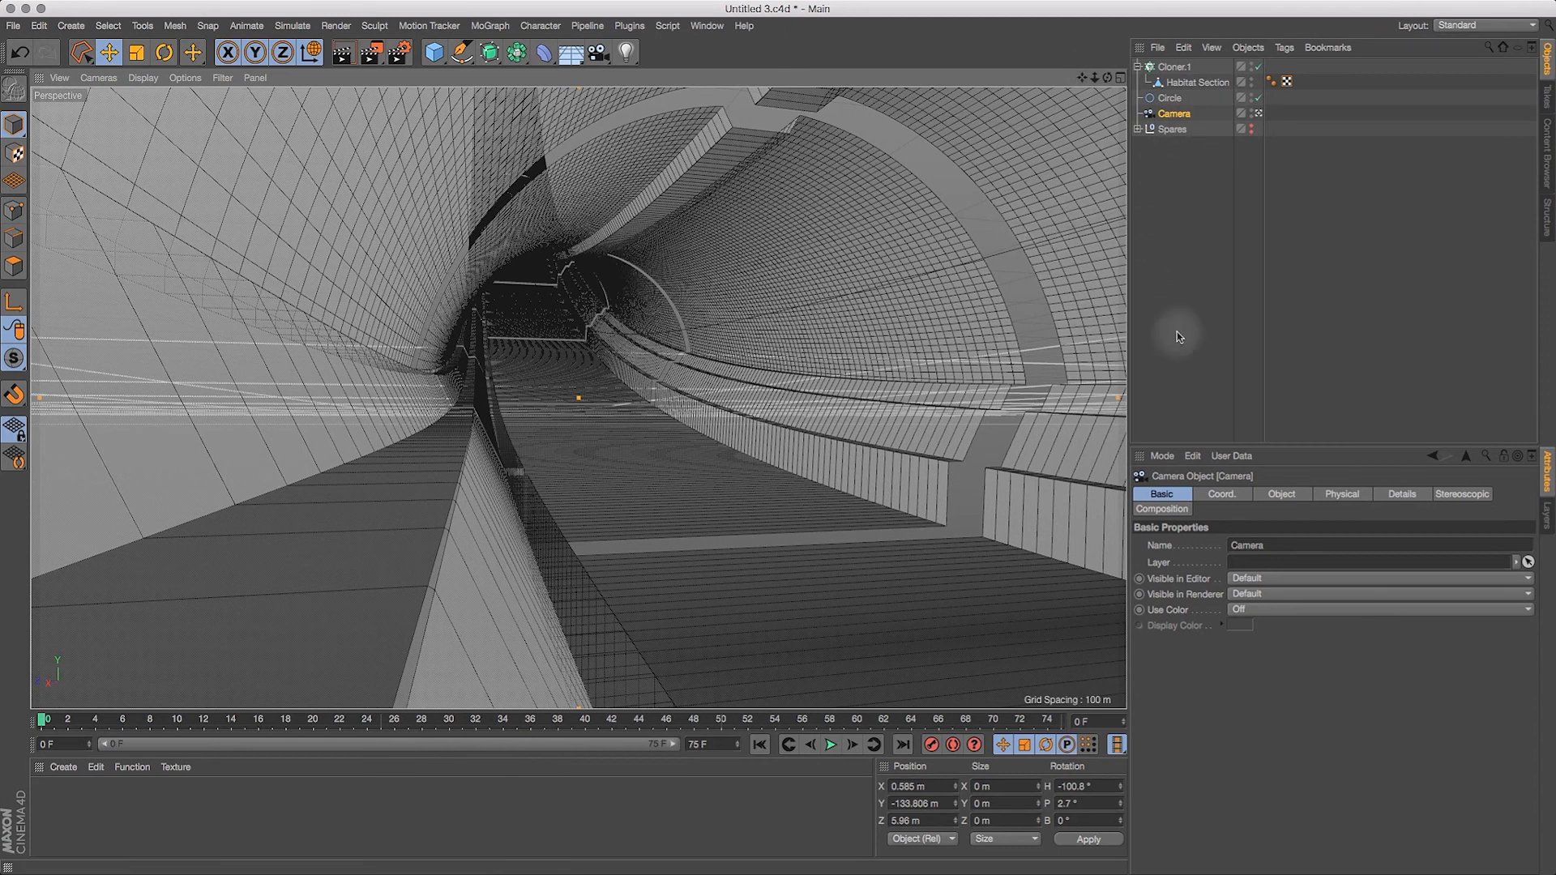
Step: Try a clone count of 8 on Cloner.1, keeping its Offset at 75%
{"action": "left_click", "coordinate": [1174, 68]}
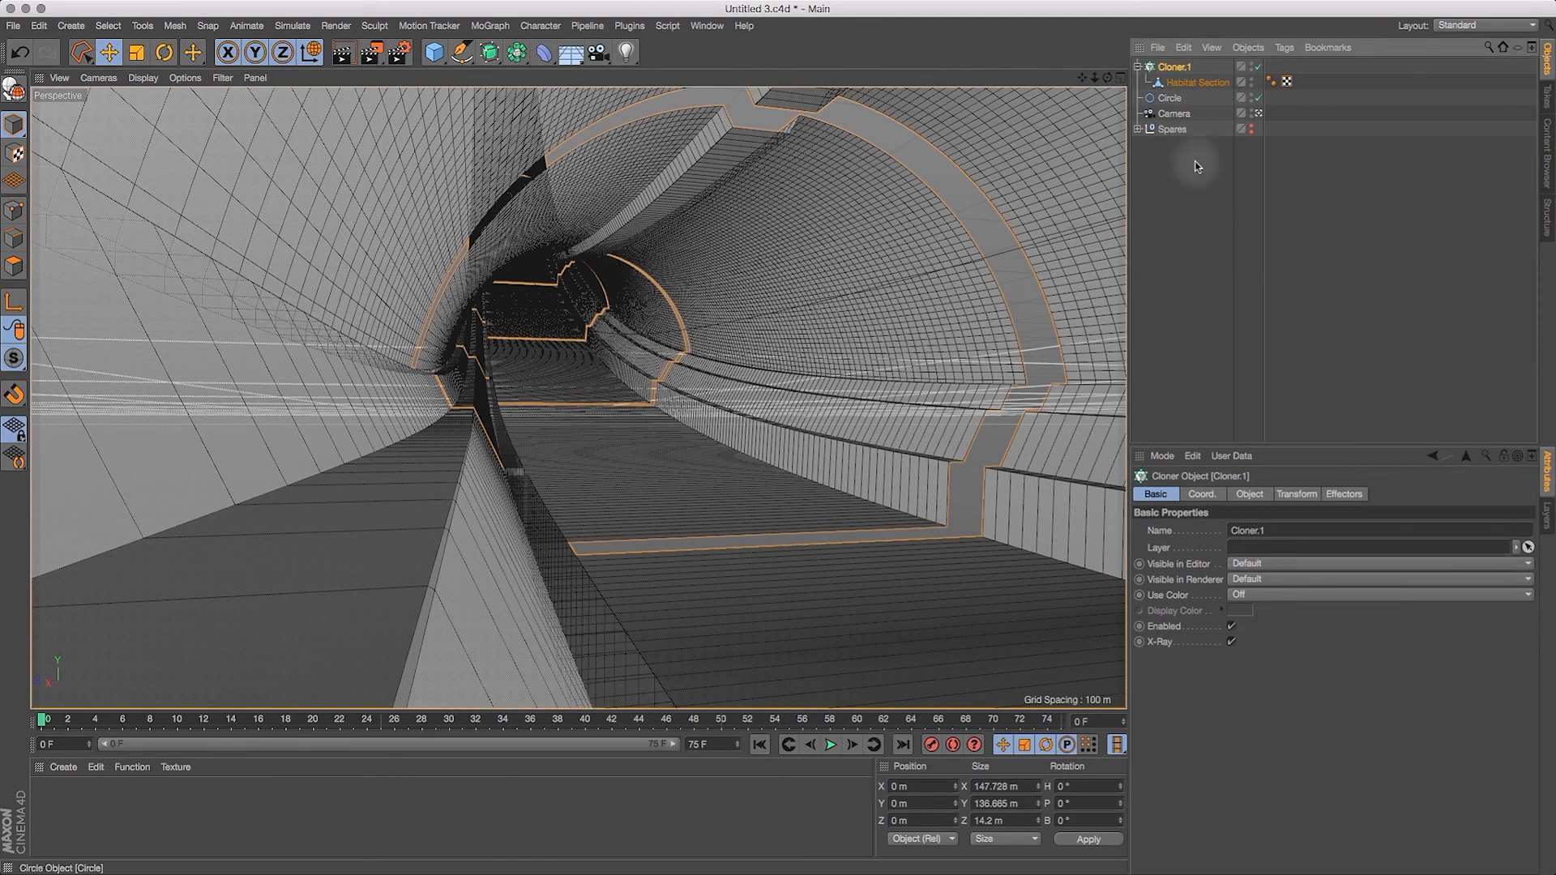
{"action": "left_click", "coordinate": [1247, 495]}
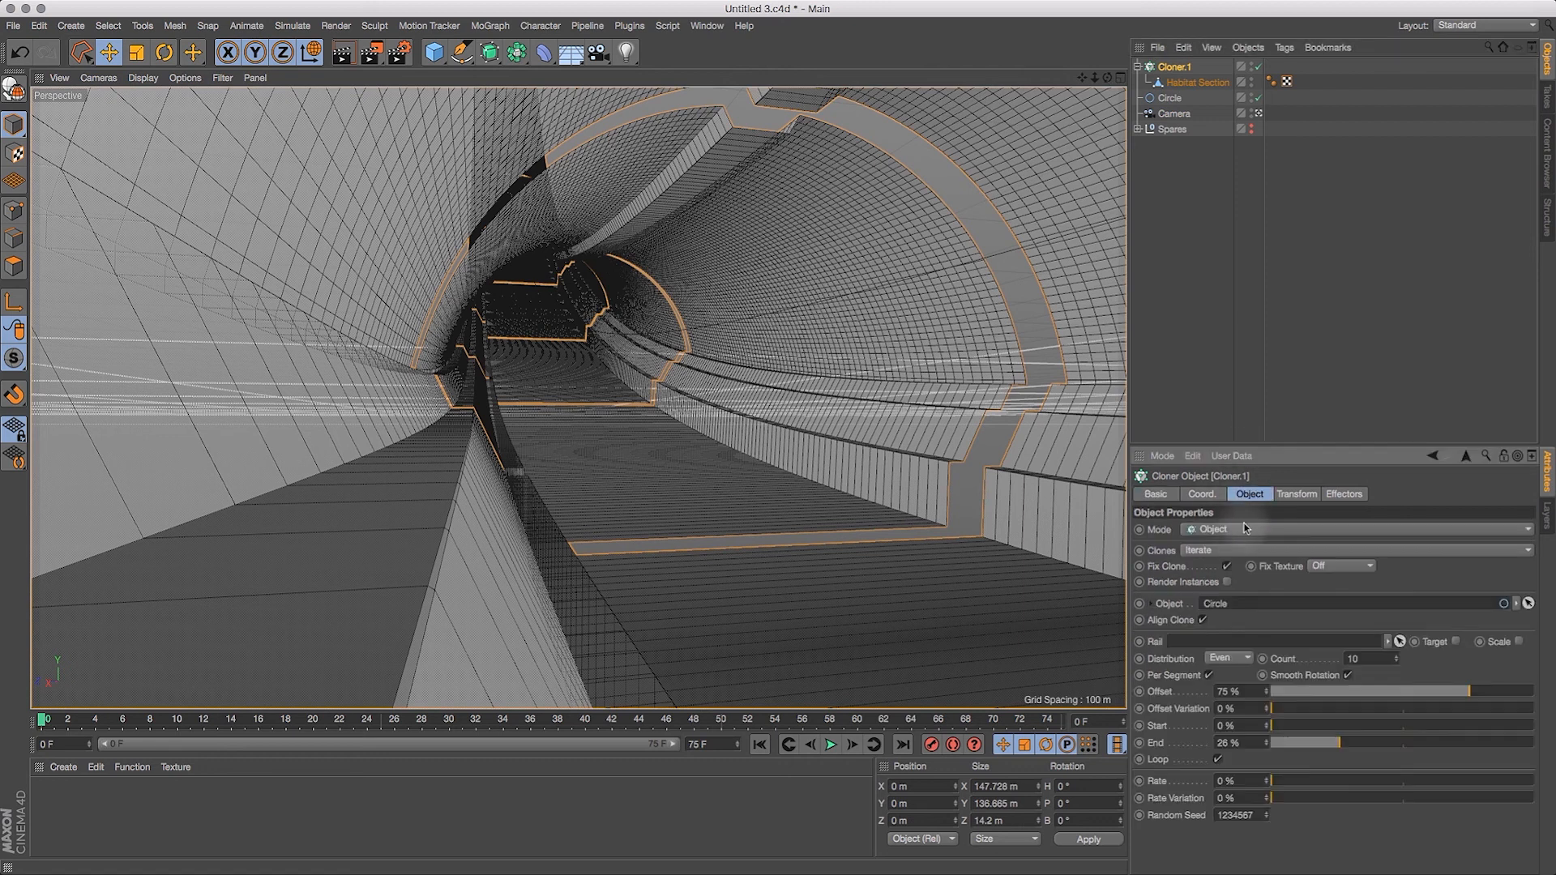
{"action": "left_click", "coordinate": [1396, 662]}
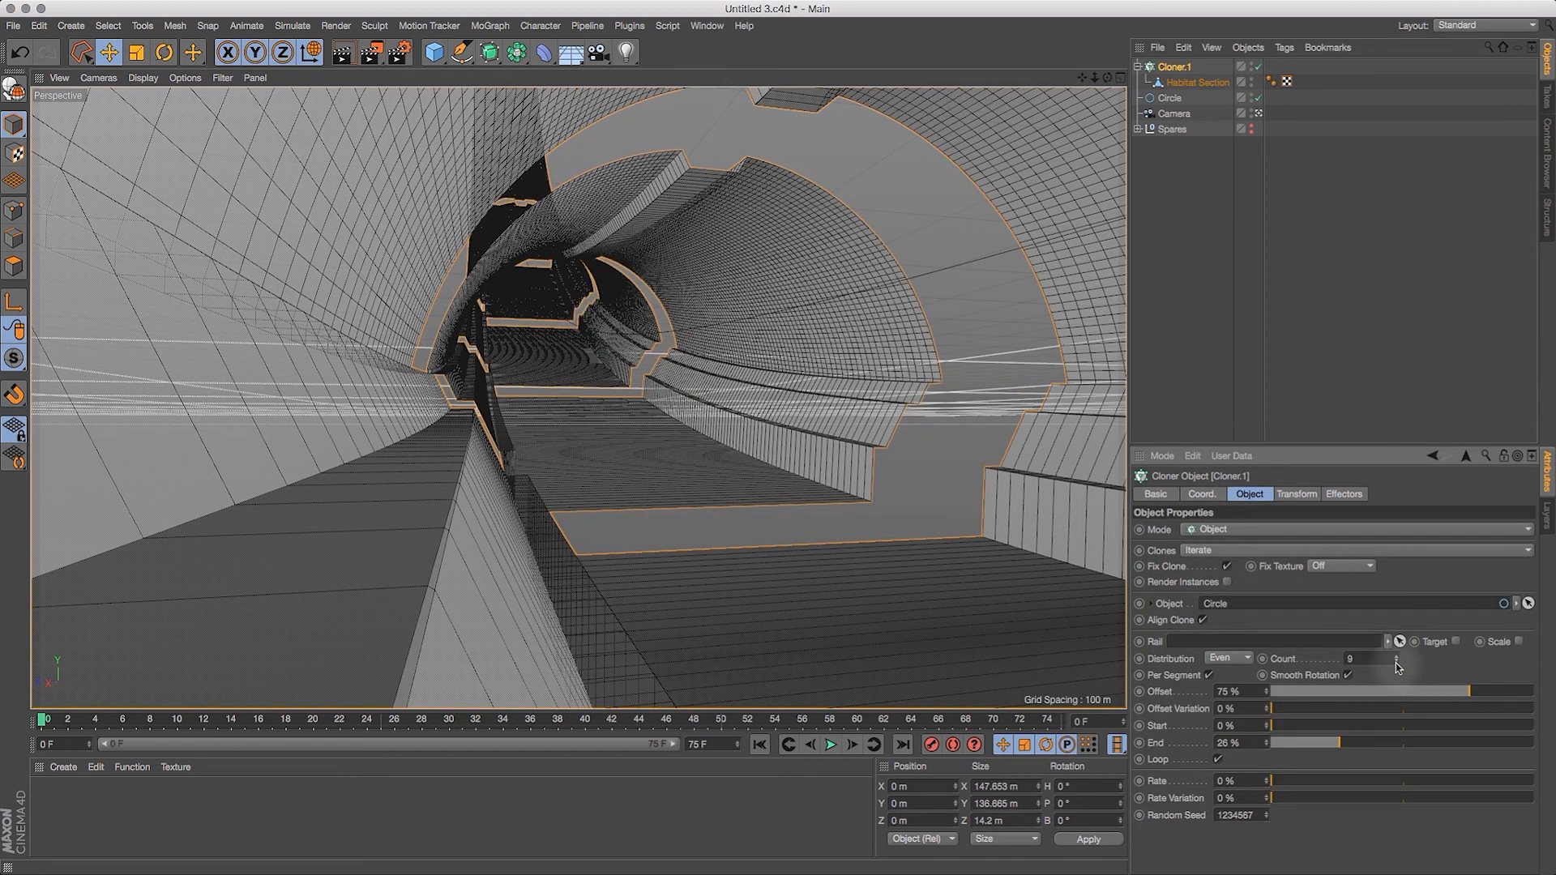
{"action": "left_click", "coordinate": [1396, 663]}
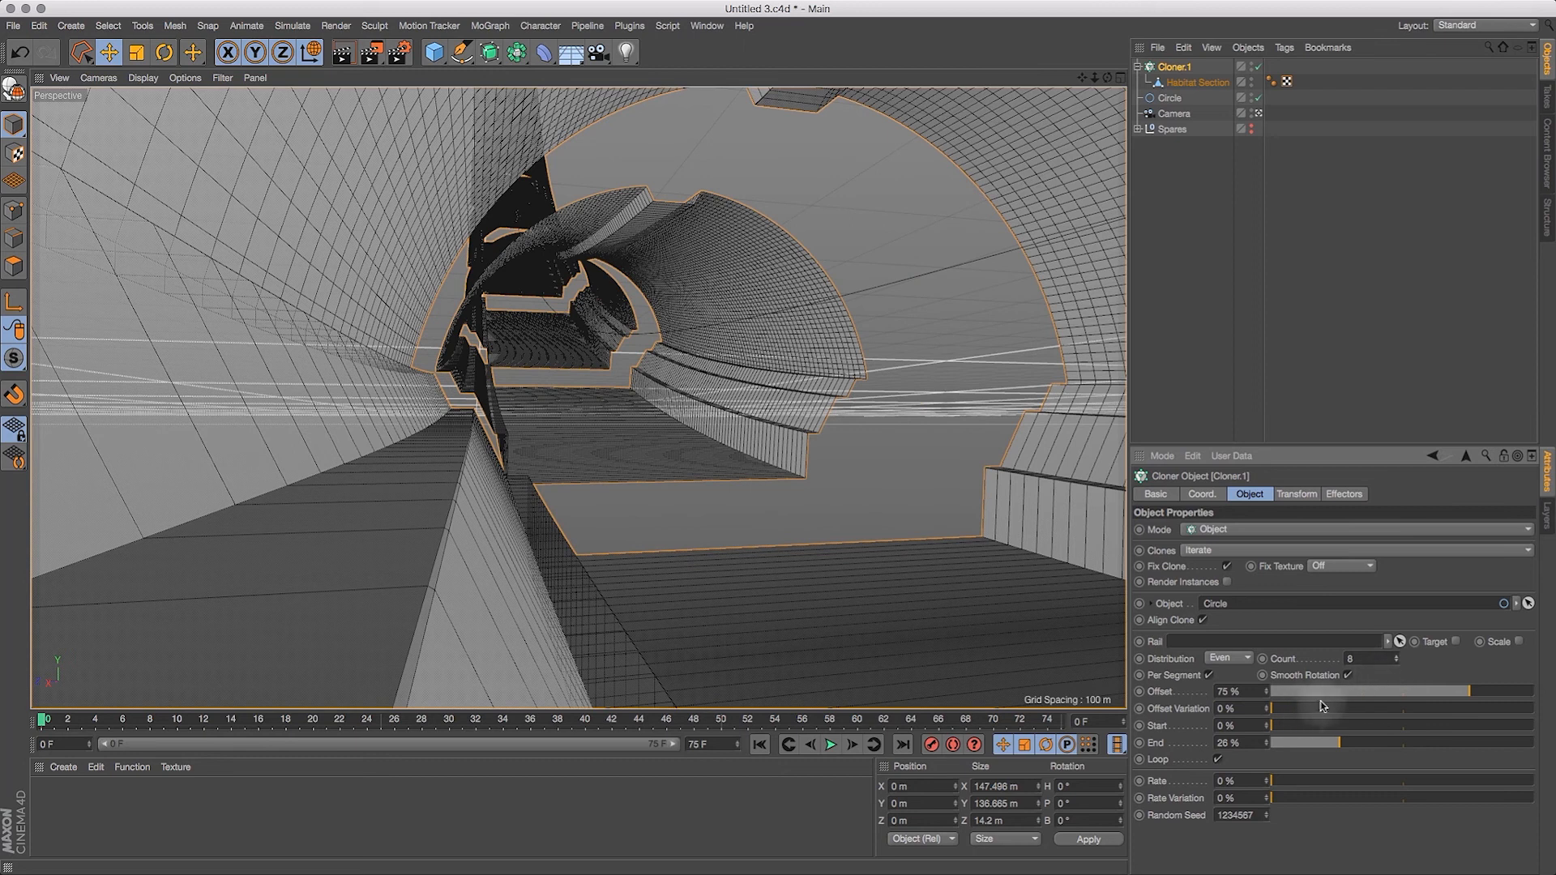
{"action": "left_click_drag", "start_coordinate": [1459, 696], "coordinate": [1457, 698]}
{"action": "double_click", "coordinate": [1228, 691]}
{"action": "type", "text": "75"}
{"action": "key", "text": "Return"}
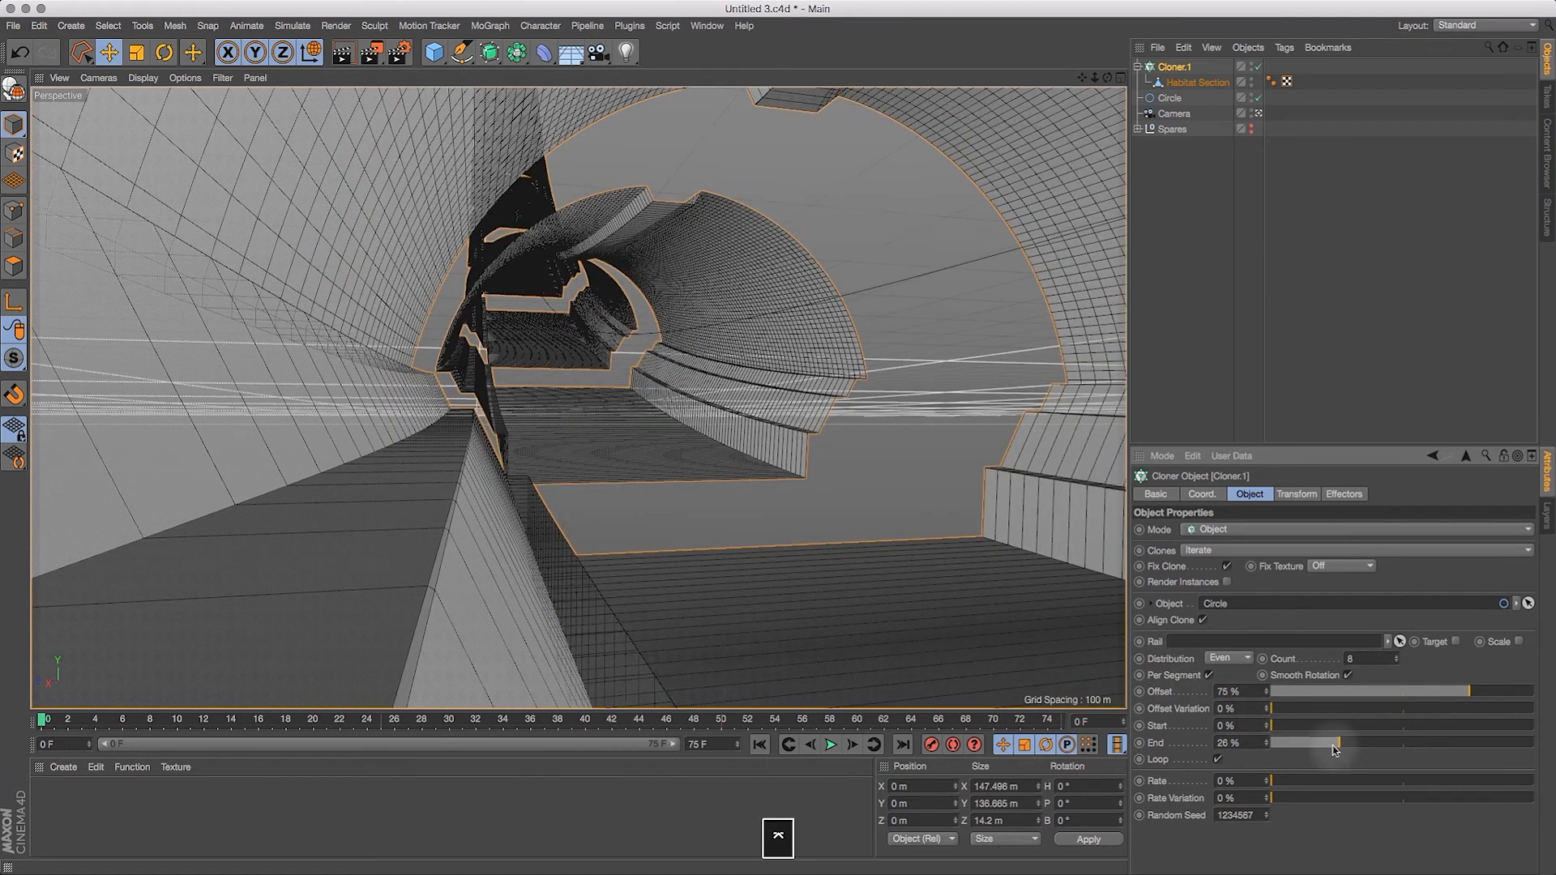
Step: Try shortening the cloner's End to 18% with a clone count of 10
{"action": "left_click_drag", "start_coordinate": [1337, 746], "coordinate": [1321, 757]}
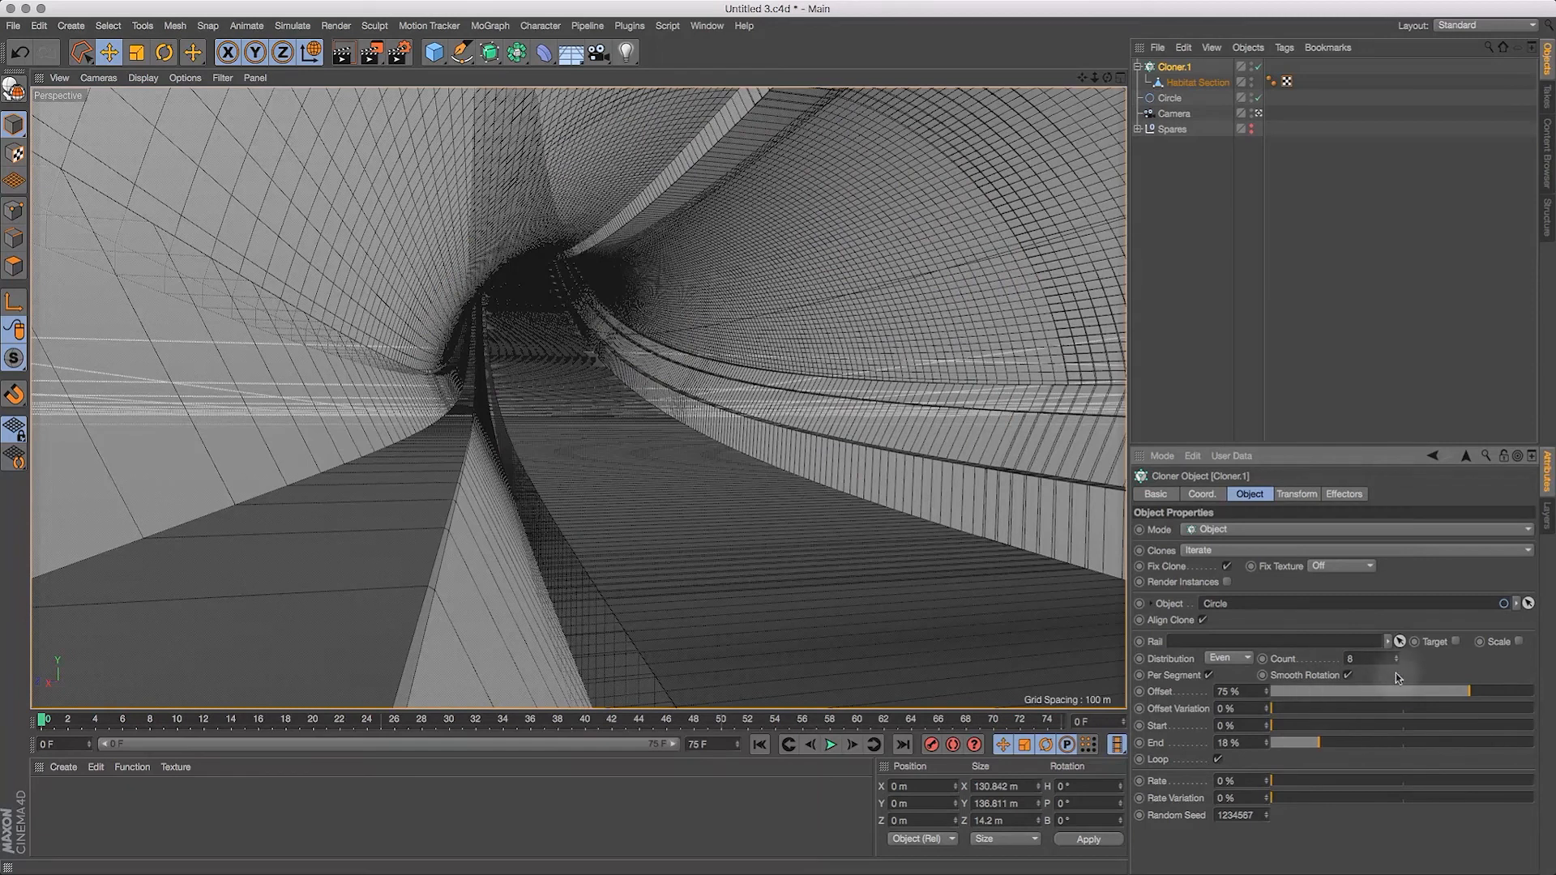
{"action": "left_click", "coordinate": [1355, 659]}
{"action": "key", "text": "Return"}
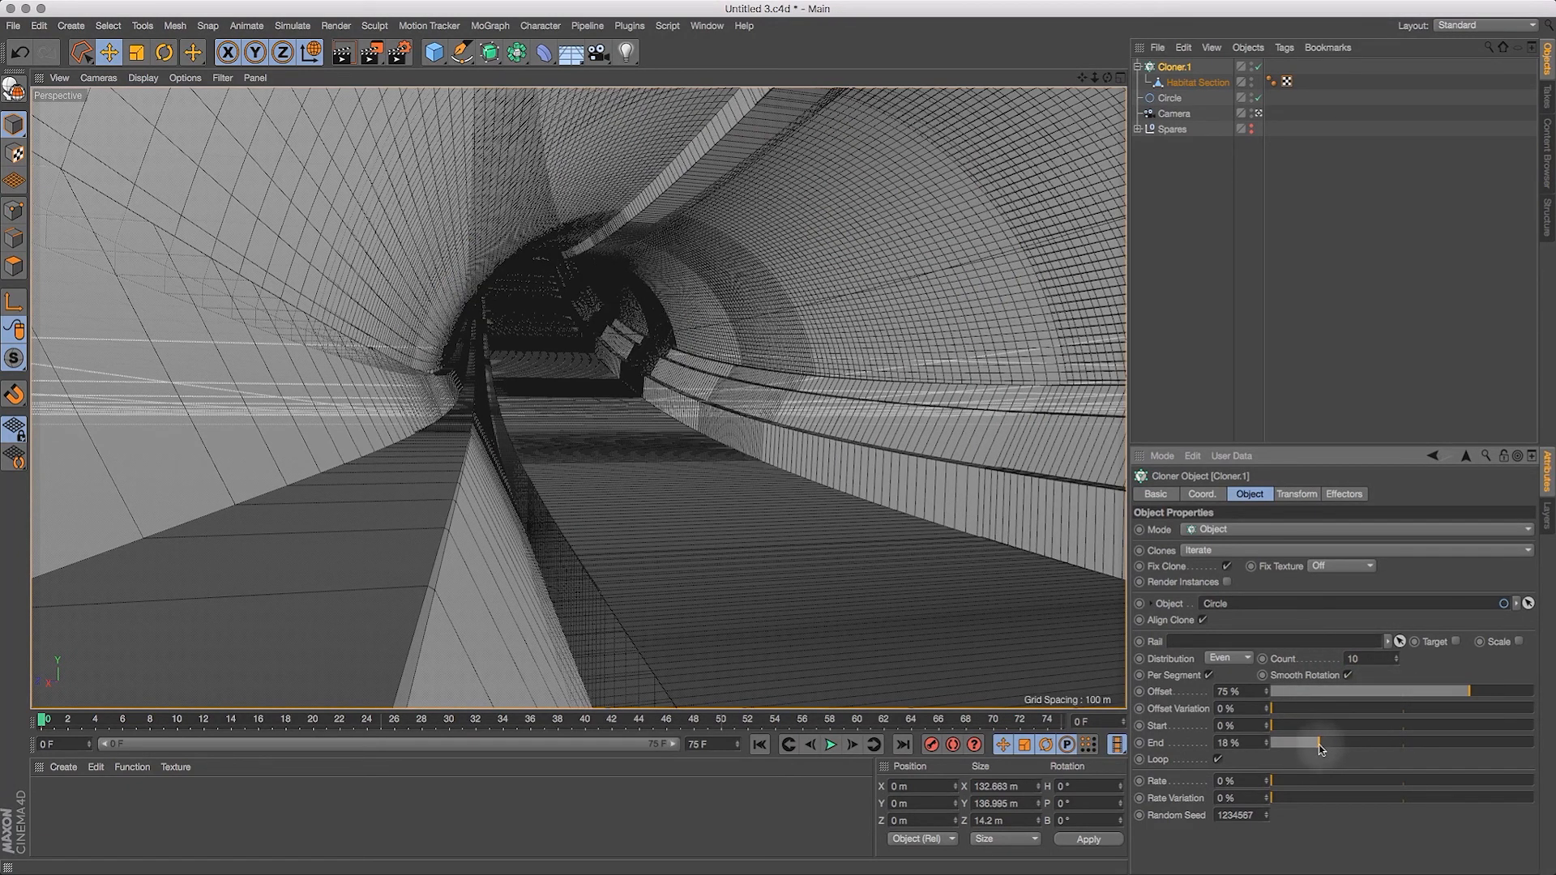
Step: Set the cloner's count to 11 and extend its End to about 27%
{"action": "left_click", "coordinate": [1352, 659]}
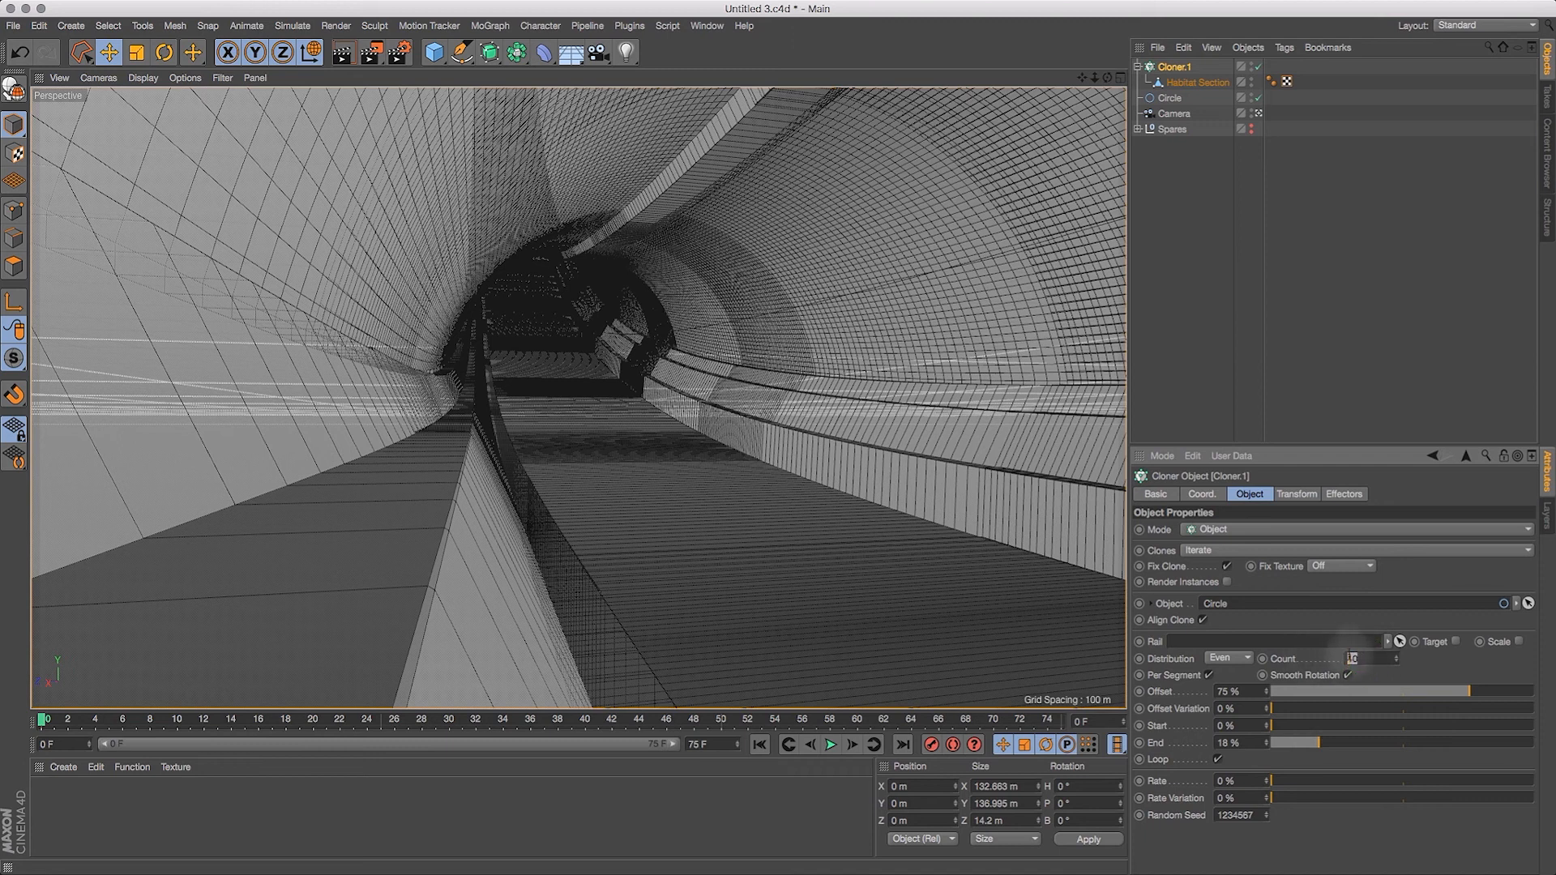
{"action": "type", "text": "11"}
{"action": "key", "text": "Return"}
{"action": "left_click_drag", "start_coordinate": [1318, 743], "coordinate": [1341, 738]}
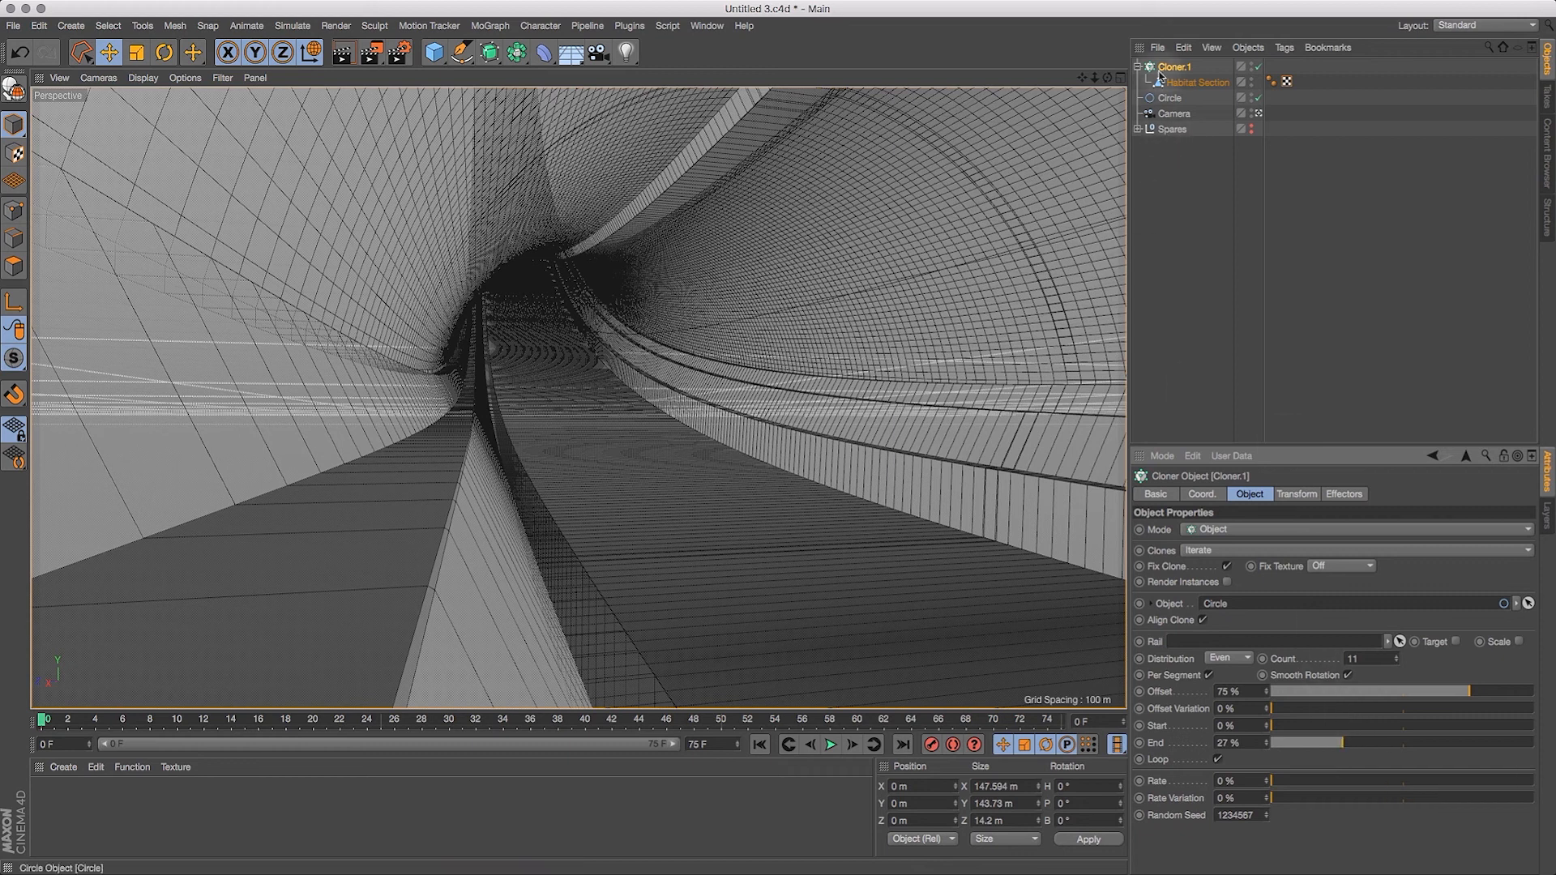
{"action": "left_click_drag", "start_coordinate": [1345, 741], "coordinate": [1348, 763]}
Step: Refine the cloner's End to close the seams, trying 27.5%, 27.3% and 27.4% and settling on 27.35%
{"action": "double_click", "coordinate": [1230, 743]}
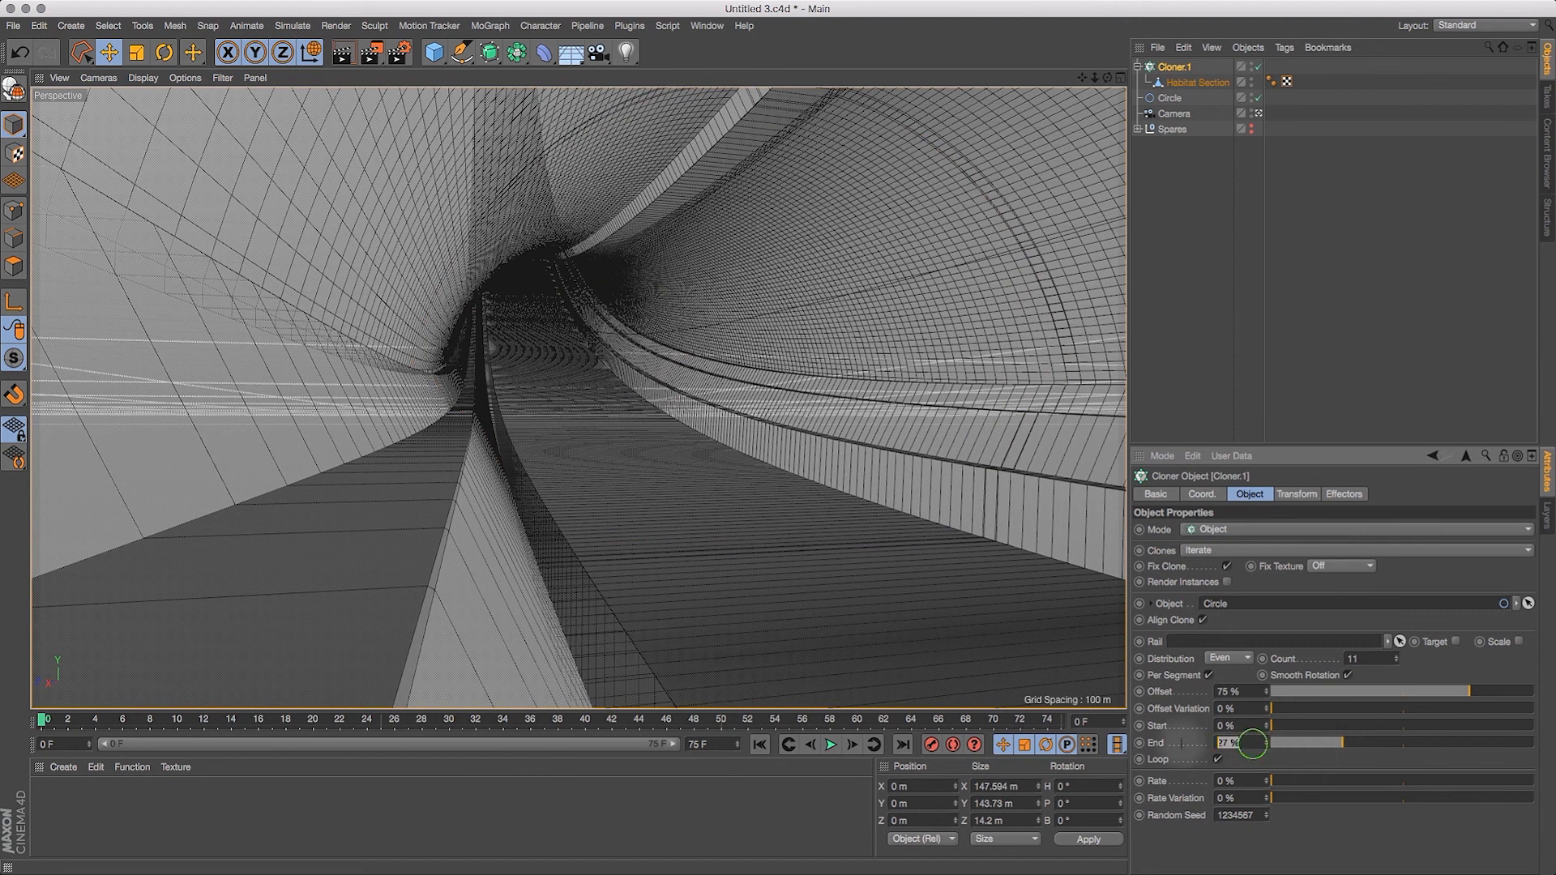
{"action": "type", "text": "27.5"}
{"action": "key", "text": "Return"}
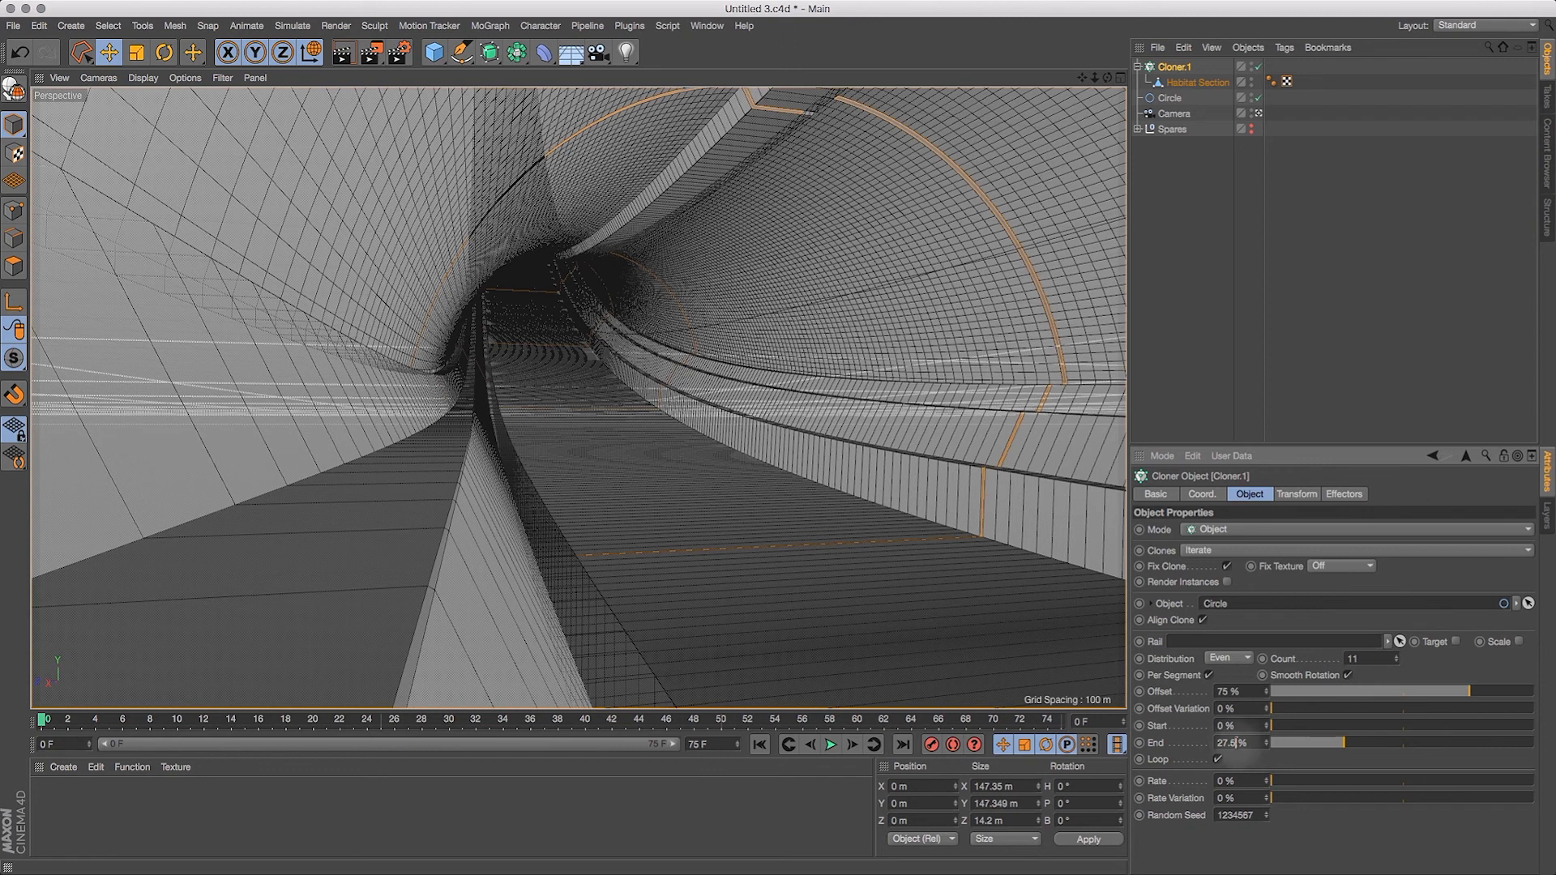
{"action": "key", "text": "Return"}
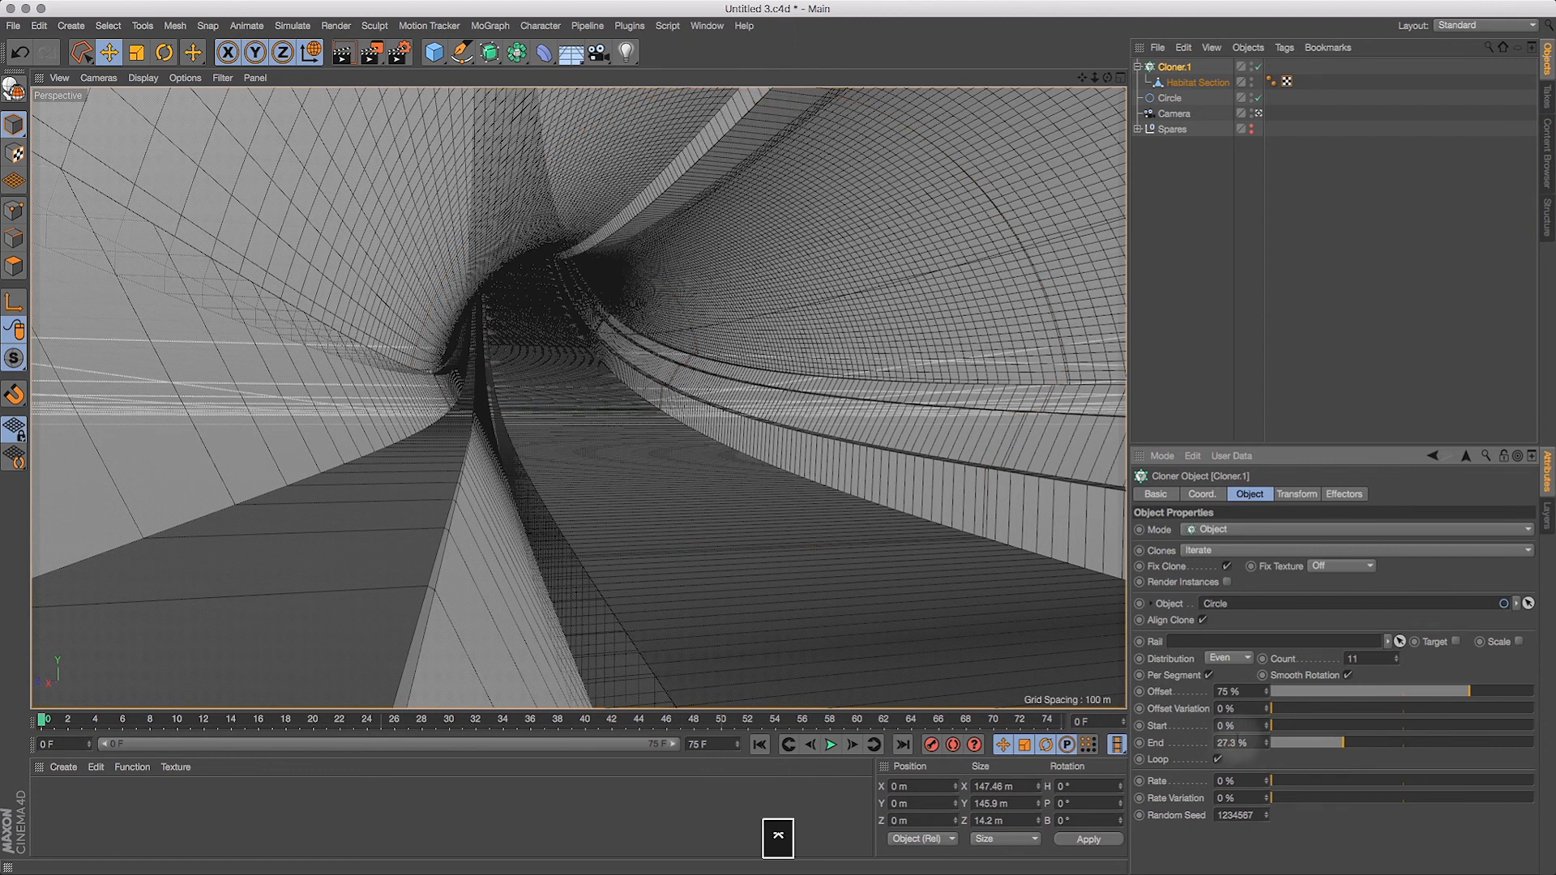
{"action": "type", "text": "4"}
{"action": "key", "text": "Return"}
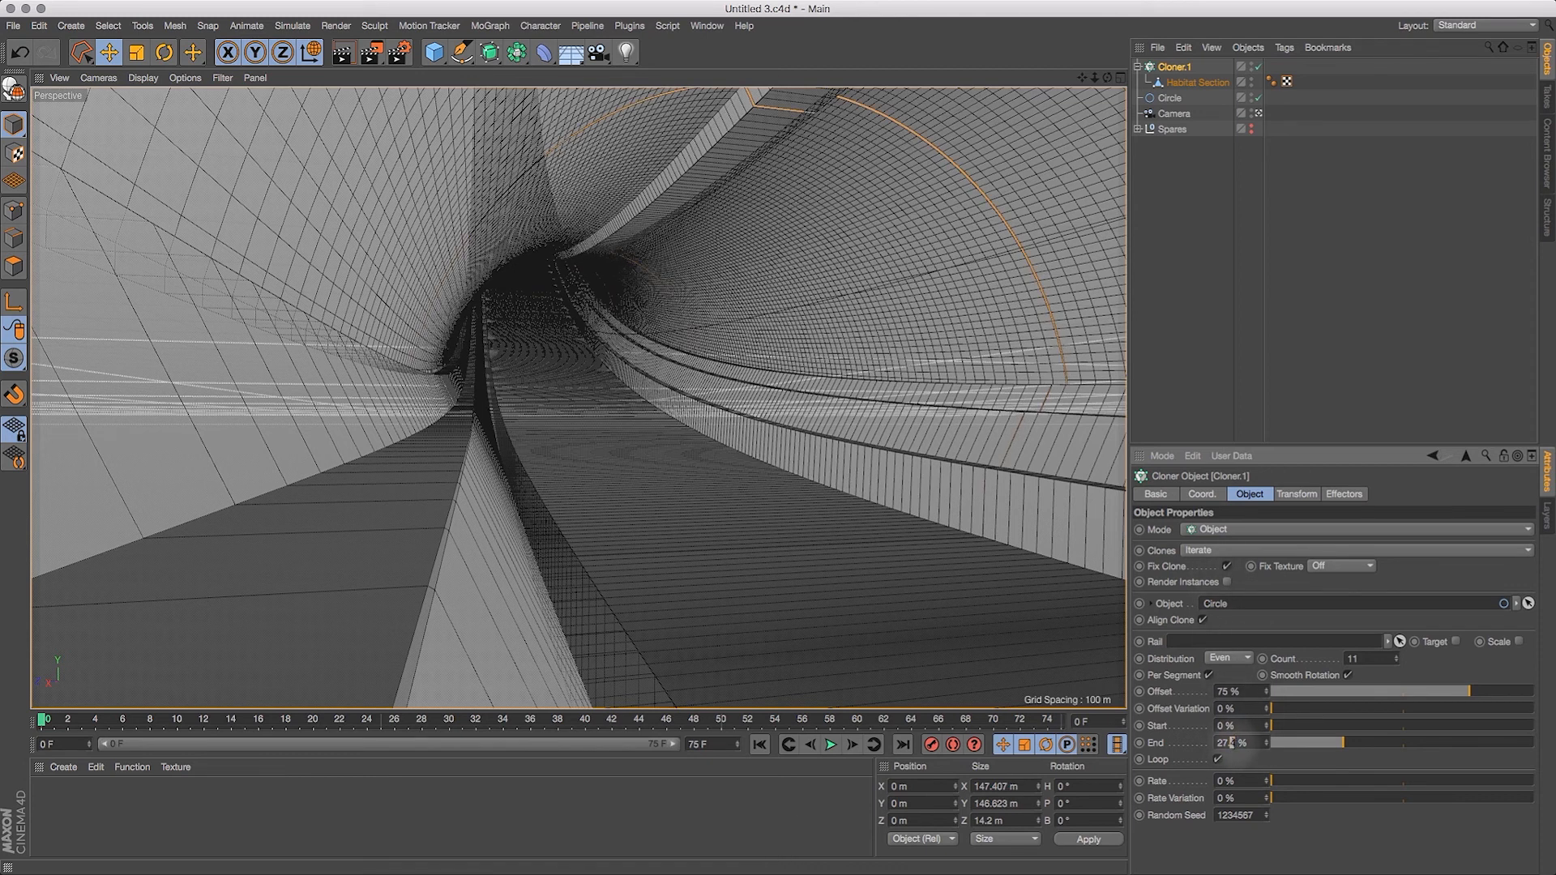
{"action": "key", "text": "Return"}
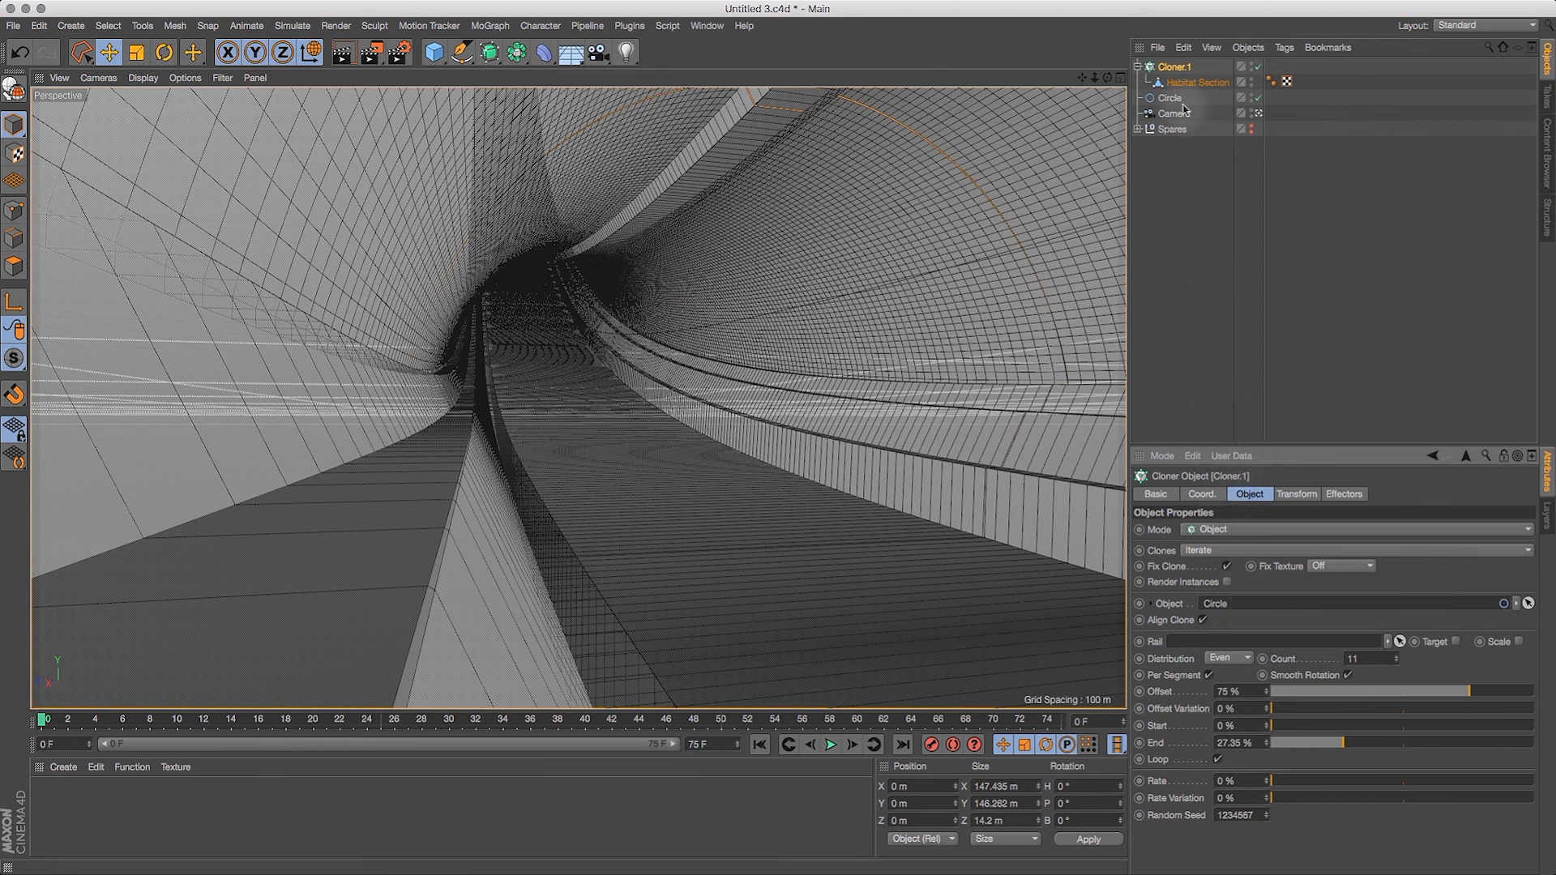
Step: Leave the camera view and examine a seam between neighbouring Habitat Sections close up from outside the tunnel
{"action": "left_click", "coordinate": [1260, 114]}
{"action": "left_click", "coordinate": [1260, 114]}
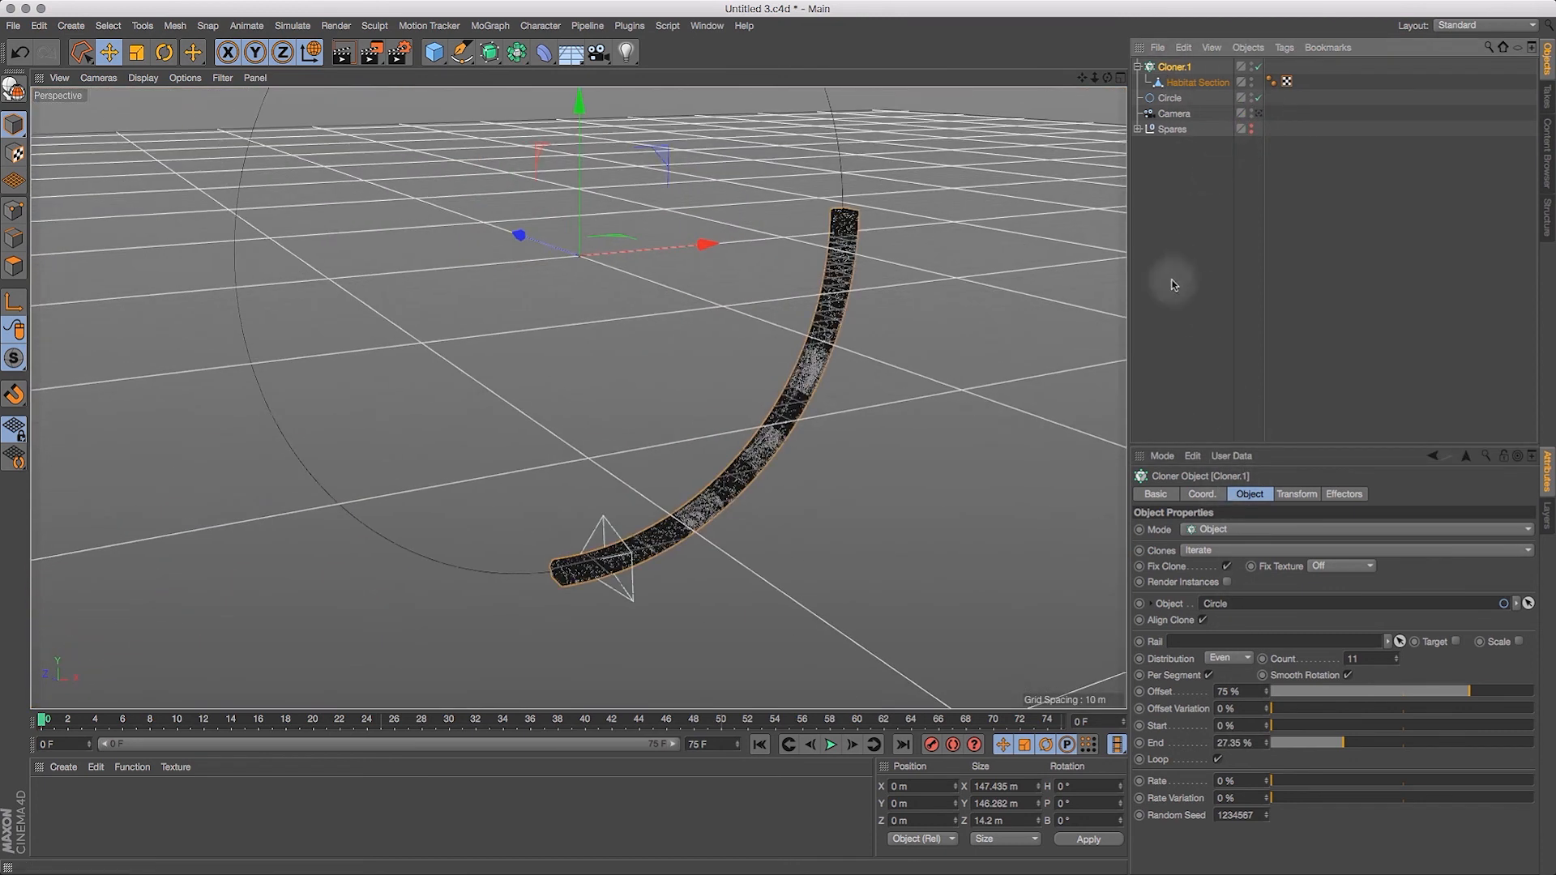
{"action": "key", "text": "1"}
{"action": "left_click_drag", "start_coordinate": [811, 617], "coordinate": [858, 307]}
{"action": "key", "text": "2"}
{"action": "left_click_drag", "start_coordinate": [758, 386], "coordinate": [913, 388]}
{"action": "key", "text": "1"}
{"action": "left_click_drag", "start_coordinate": [696, 314], "coordinate": [796, 504]}
{"action": "key", "text": "2"}
{"action": "left_click_drag", "start_coordinate": [800, 565], "coordinate": [932, 549]}
{"action": "left_click_drag", "start_coordinate": [754, 576], "coordinate": [744, 617]}
{"action": "key", "text": "3"}
{"action": "key", "text": "2"}
{"action": "left_click_drag", "start_coordinate": [720, 547], "coordinate": [799, 551]}
{"action": "key", "text": "1"}
{"action": "left_click_drag", "start_coordinate": [675, 532], "coordinate": [760, 551]}
{"action": "key", "text": "2"}
{"action": "key", "text": "3"}
{"action": "key", "text": "1"}
{"action": "left_click_drag", "start_coordinate": [746, 454], "coordinate": [733, 514]}
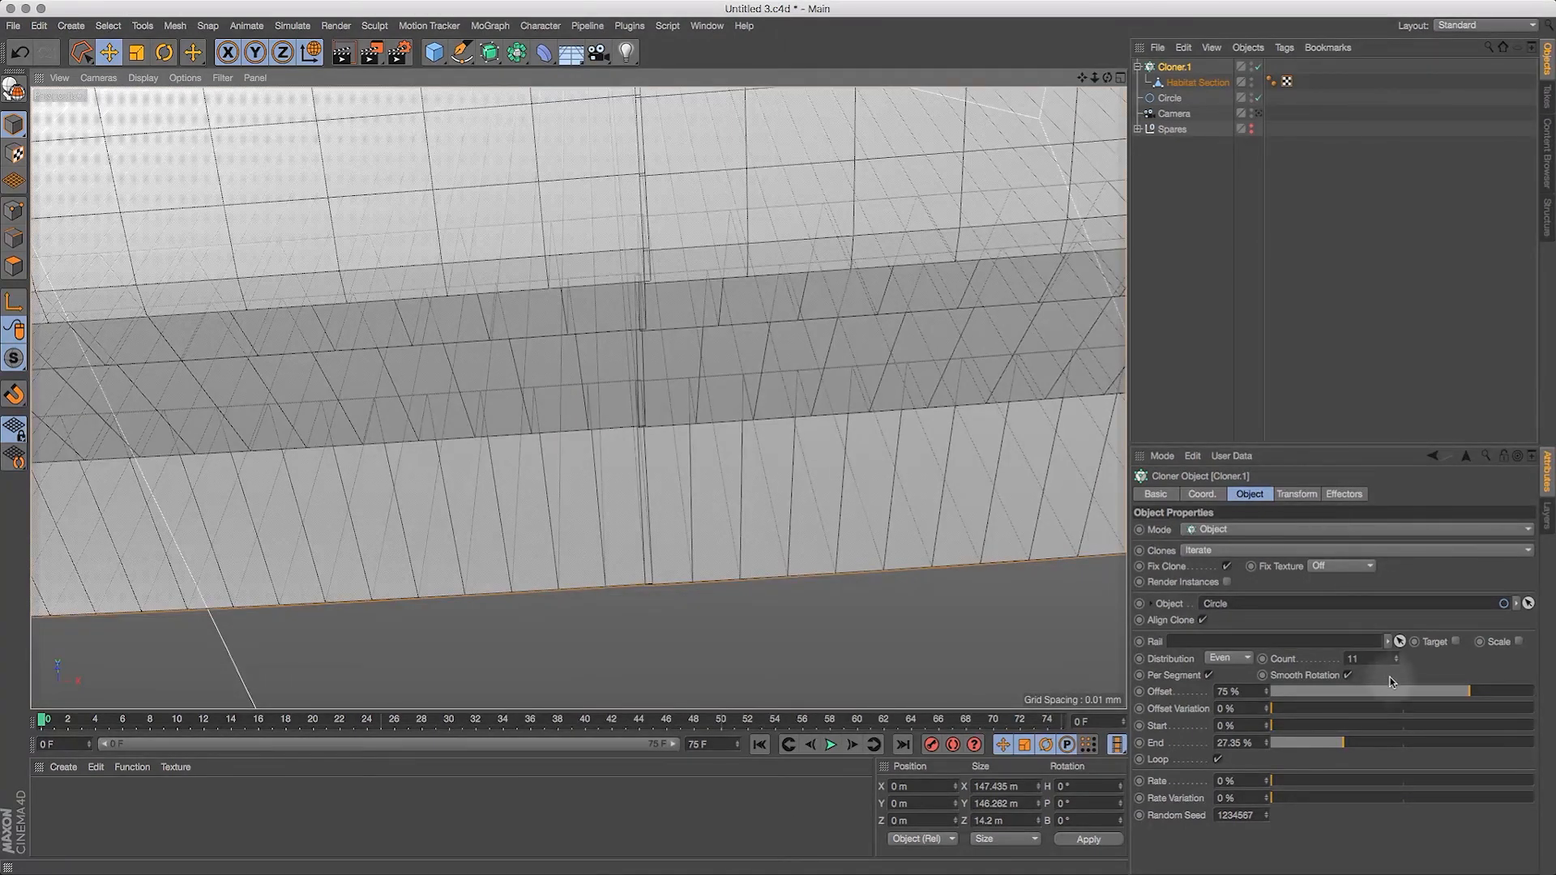
Step: Try the cloner with Smooth Rotation off and turn it back on
{"action": "left_click", "coordinate": [1348, 675]}
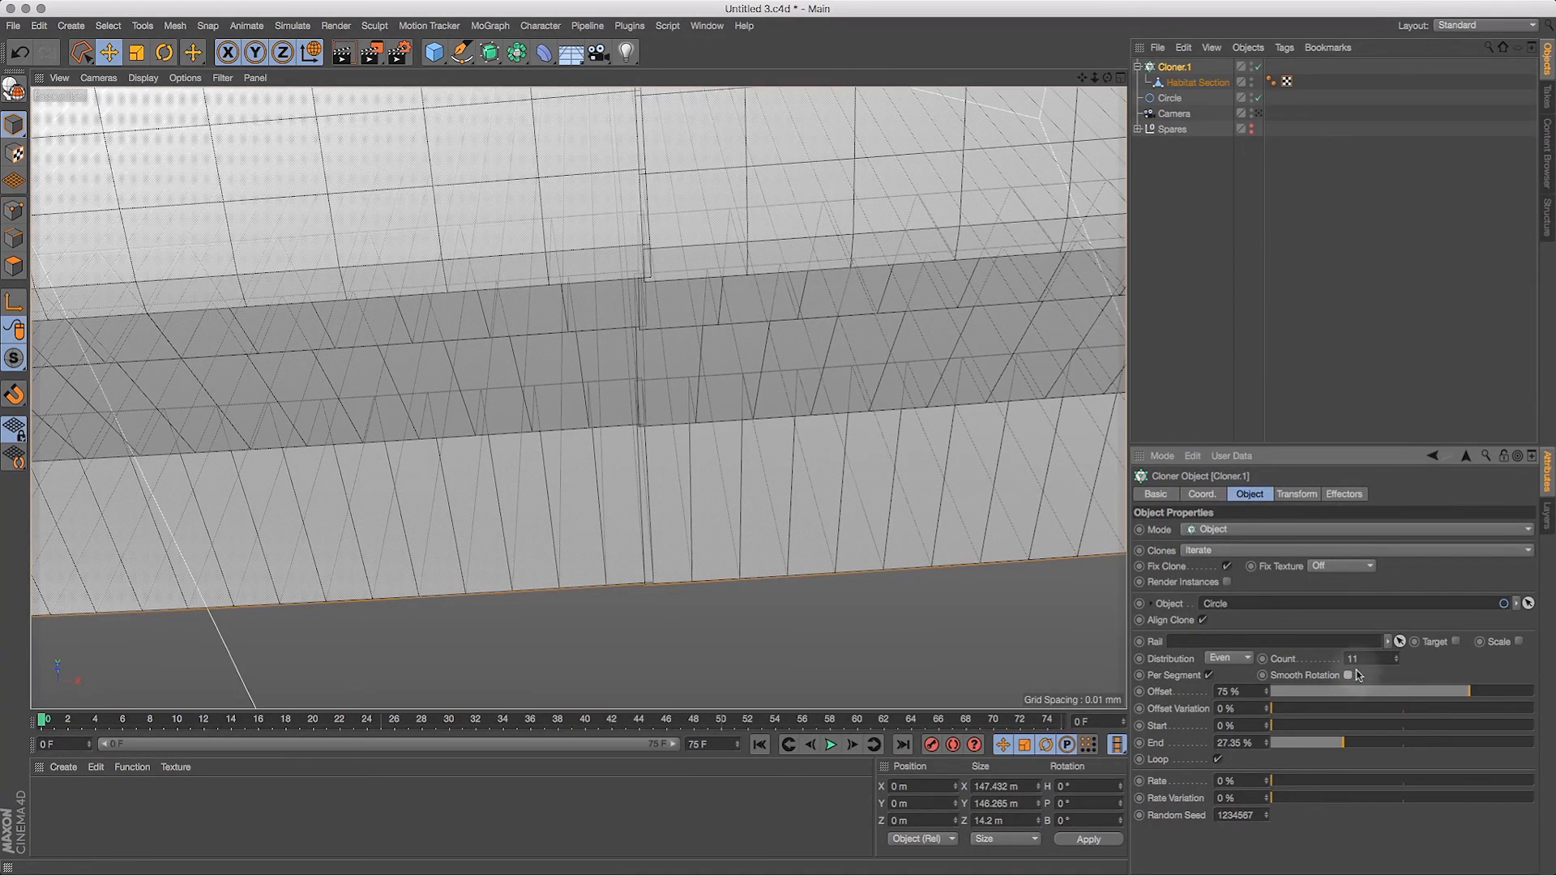
{"action": "left_click", "coordinate": [1348, 675]}
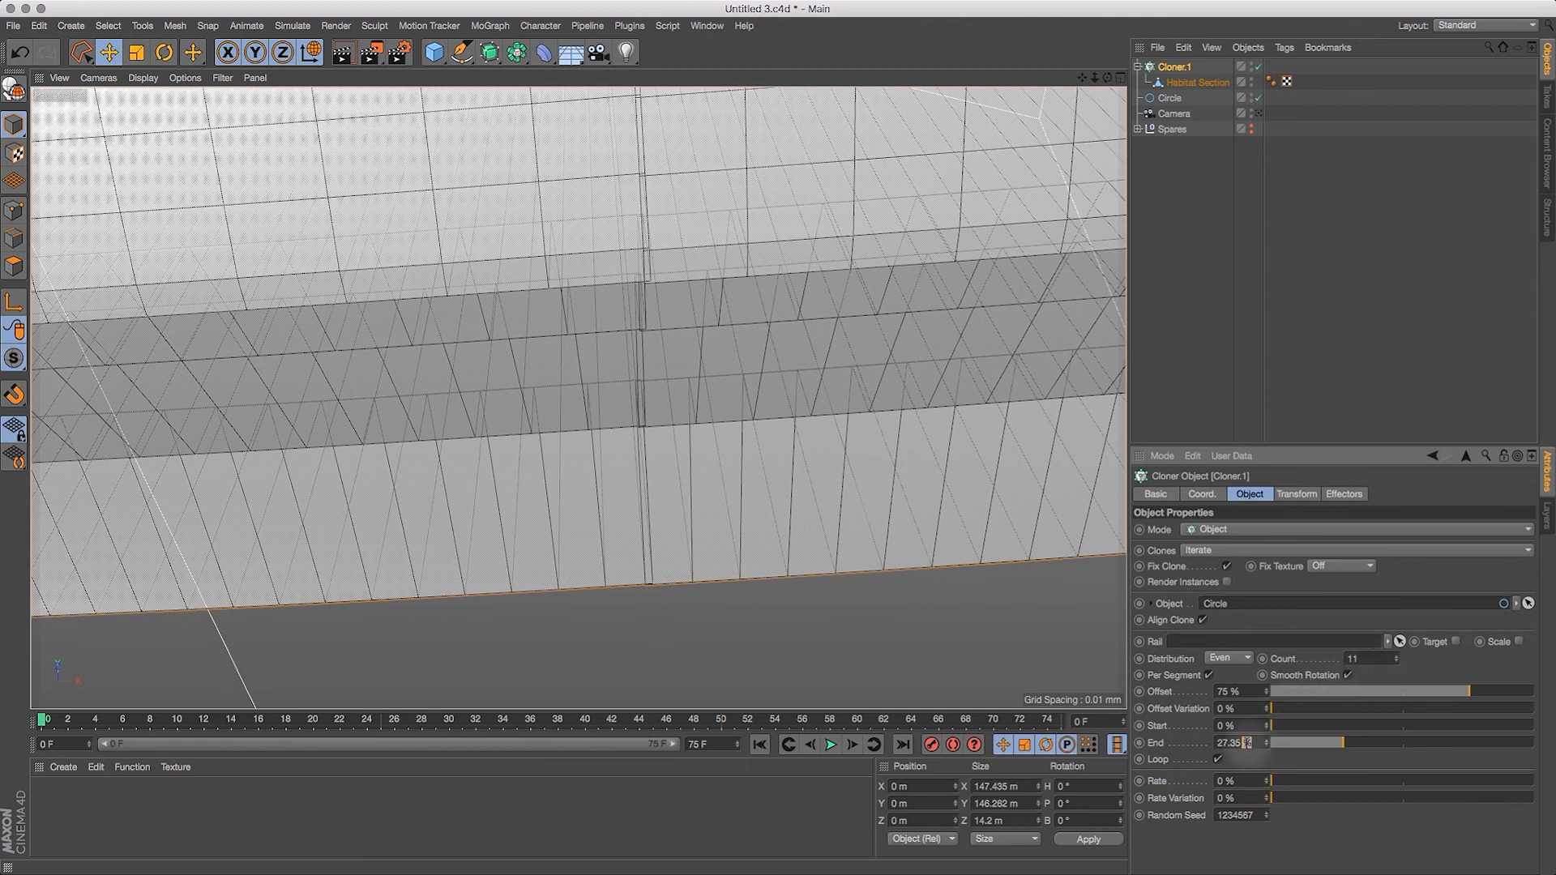
Step: Adjust the cloner's End against the close-up seam, trying 27.33% and settling on 27.37%
{"action": "type", "text": "3"}
{"action": "key", "text": "Return"}
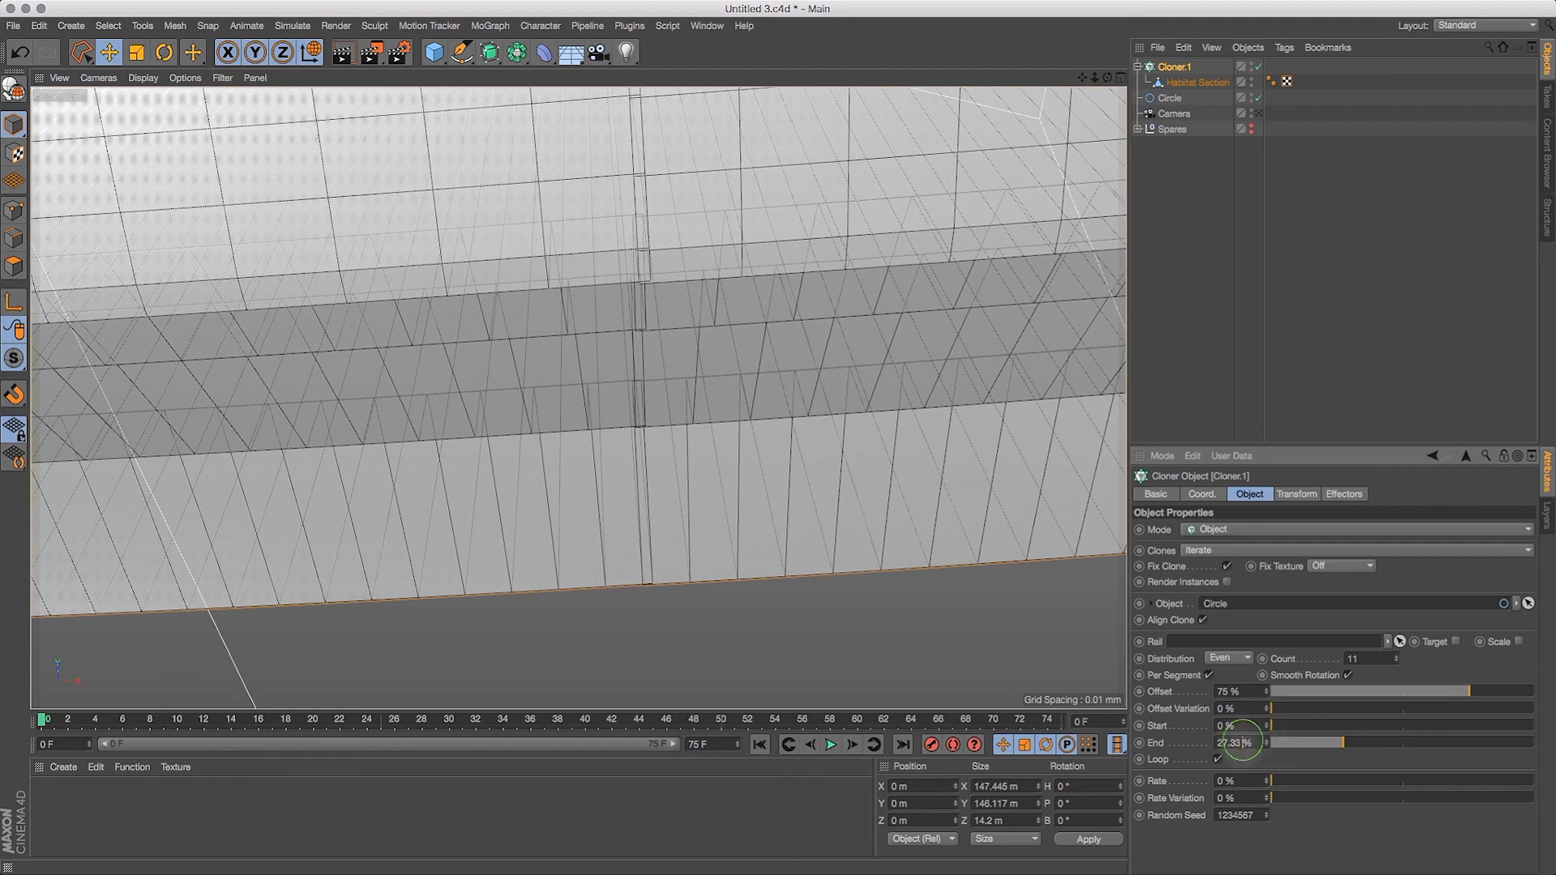
{"action": "type", "text": "7"}
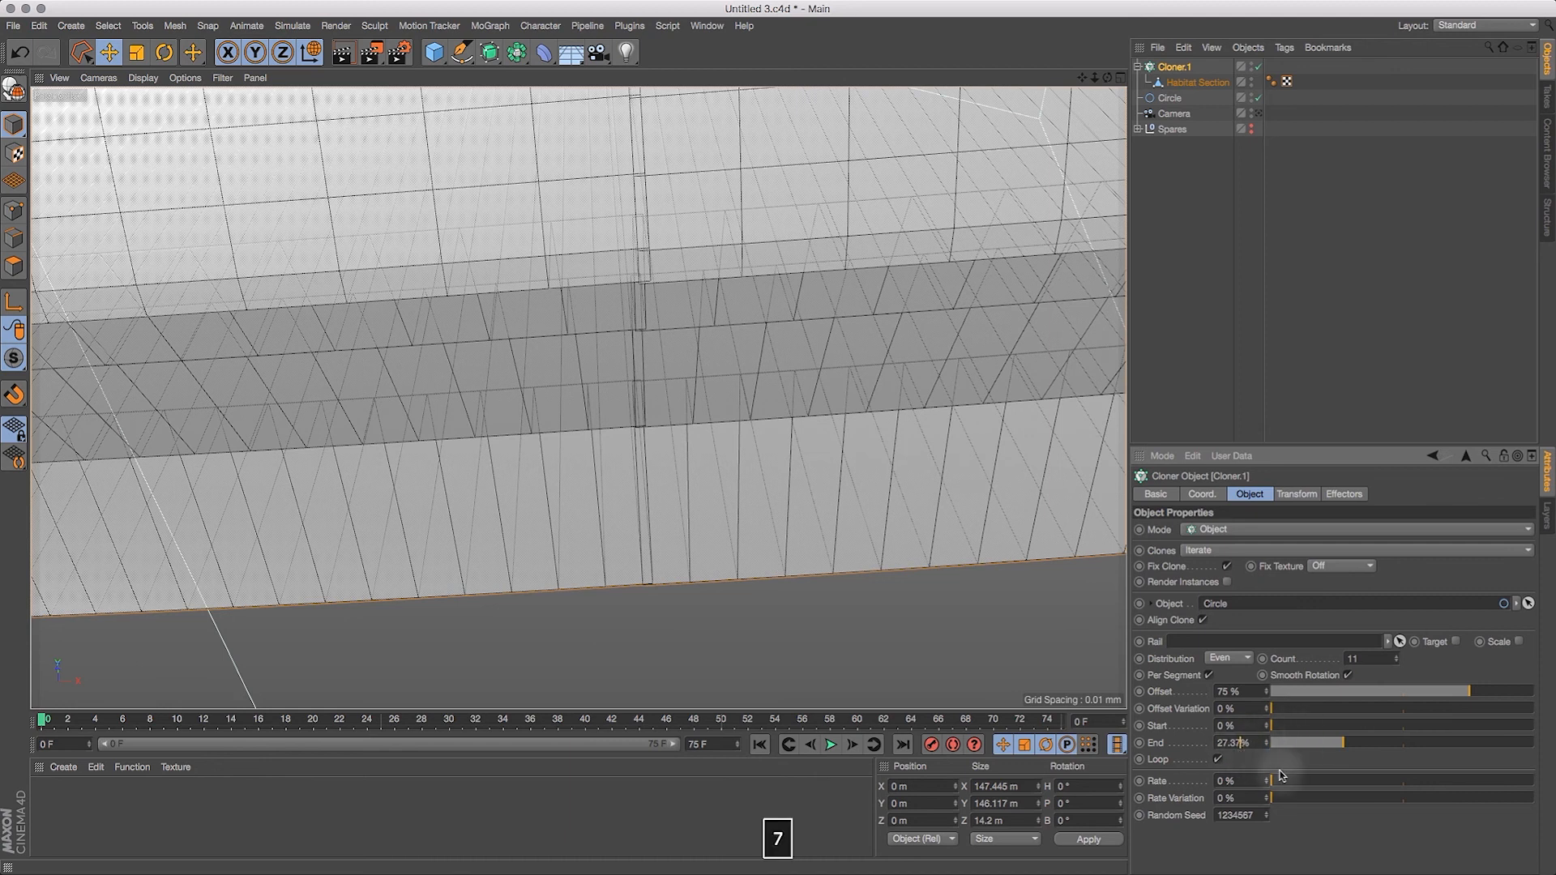
{"action": "key", "text": "Return"}
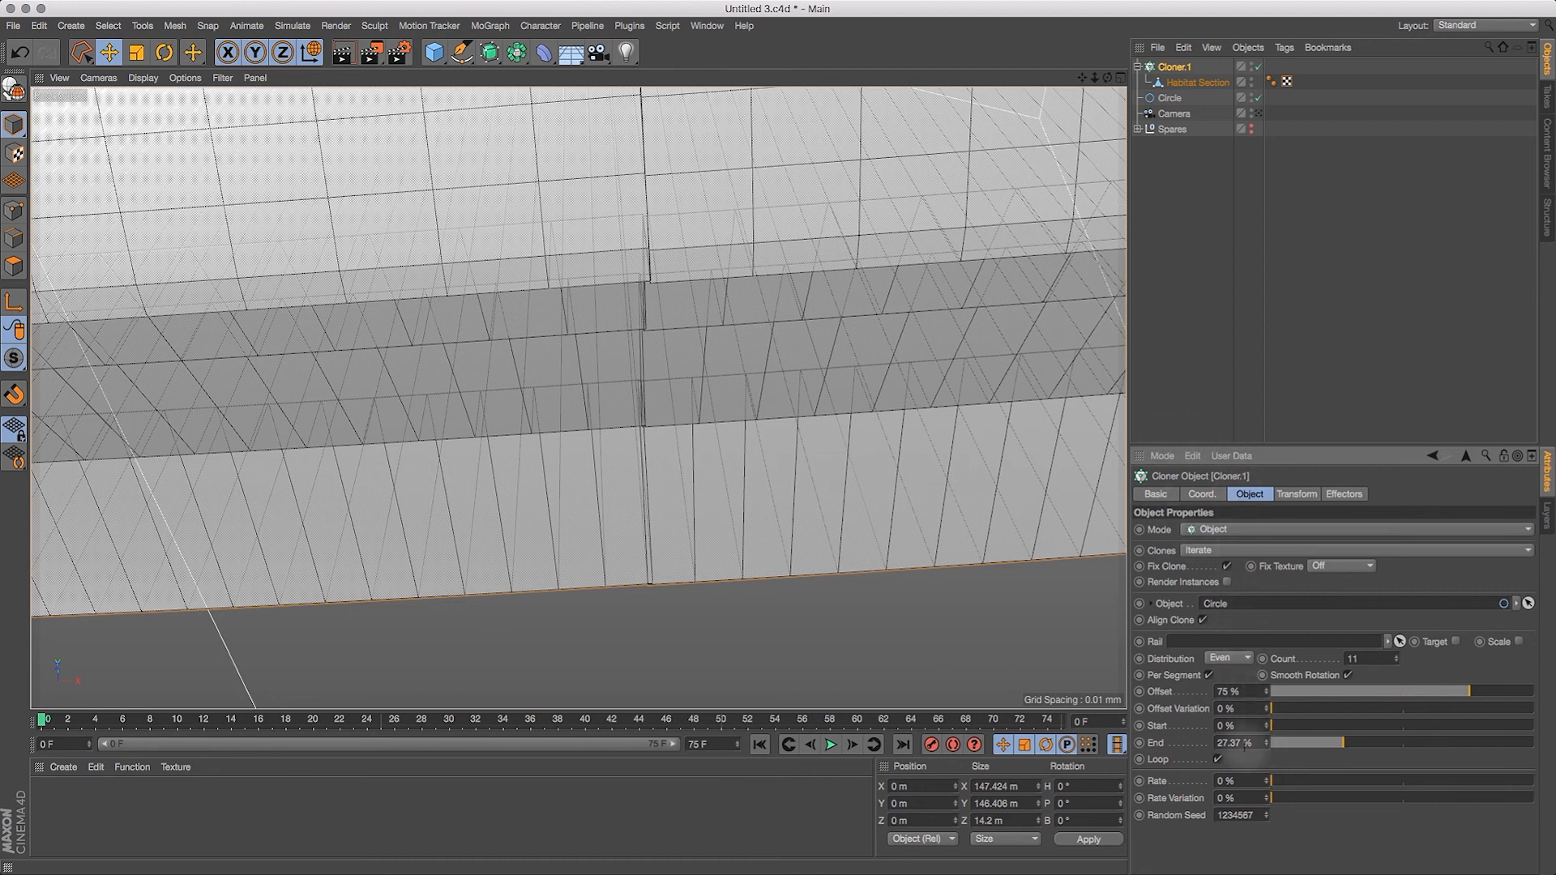
Step: Try the cloner with Loop off and End at 25%, and undo both changes
{"action": "left_click", "coordinate": [1218, 760]}
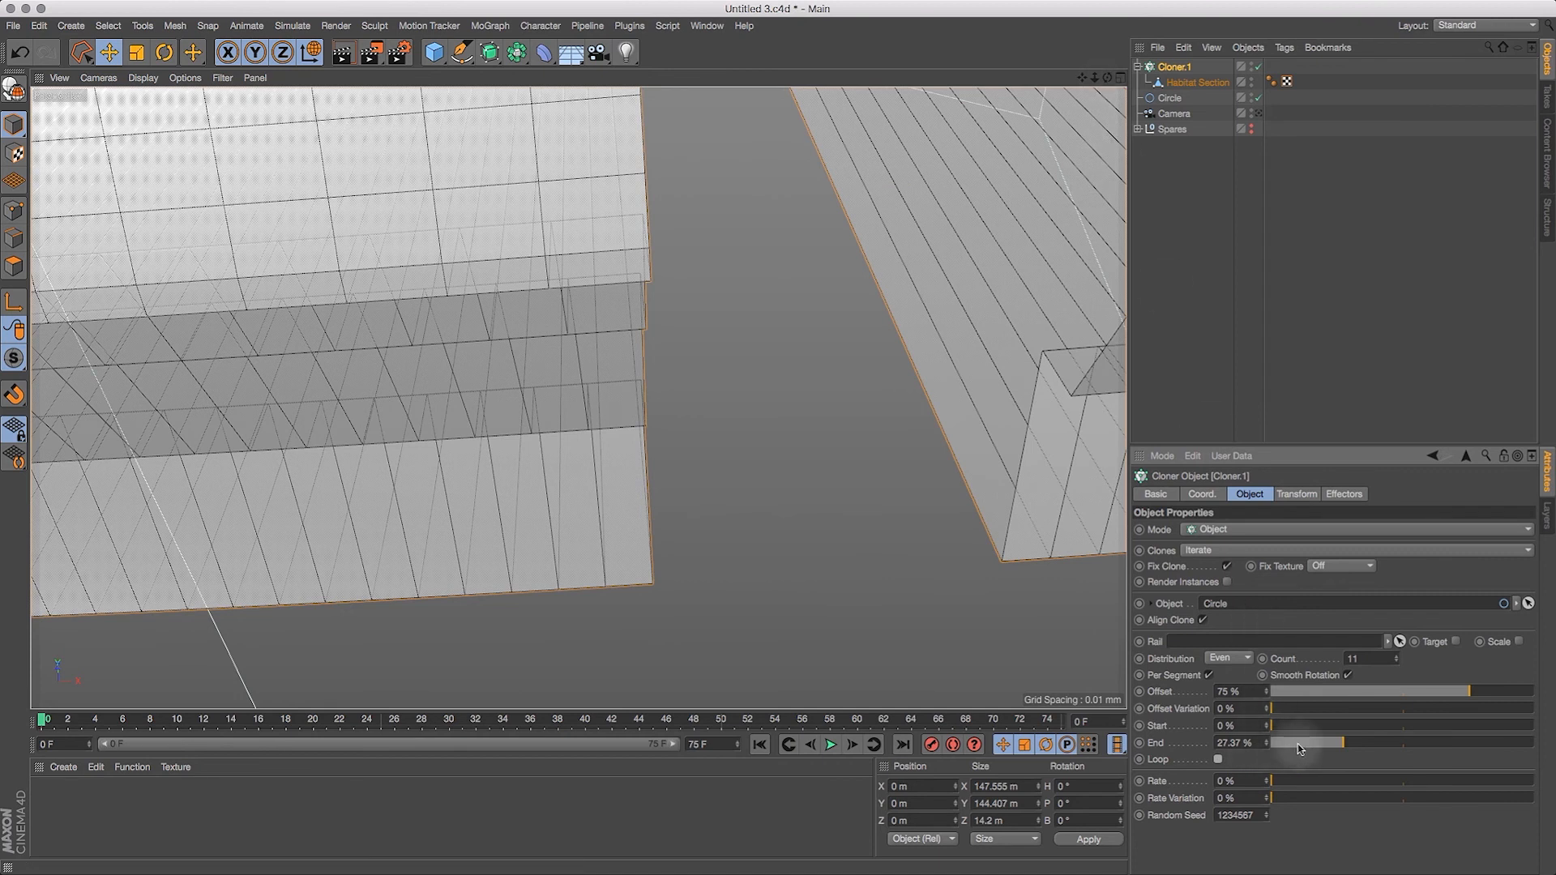
{"action": "left_click", "coordinate": [1337, 743]}
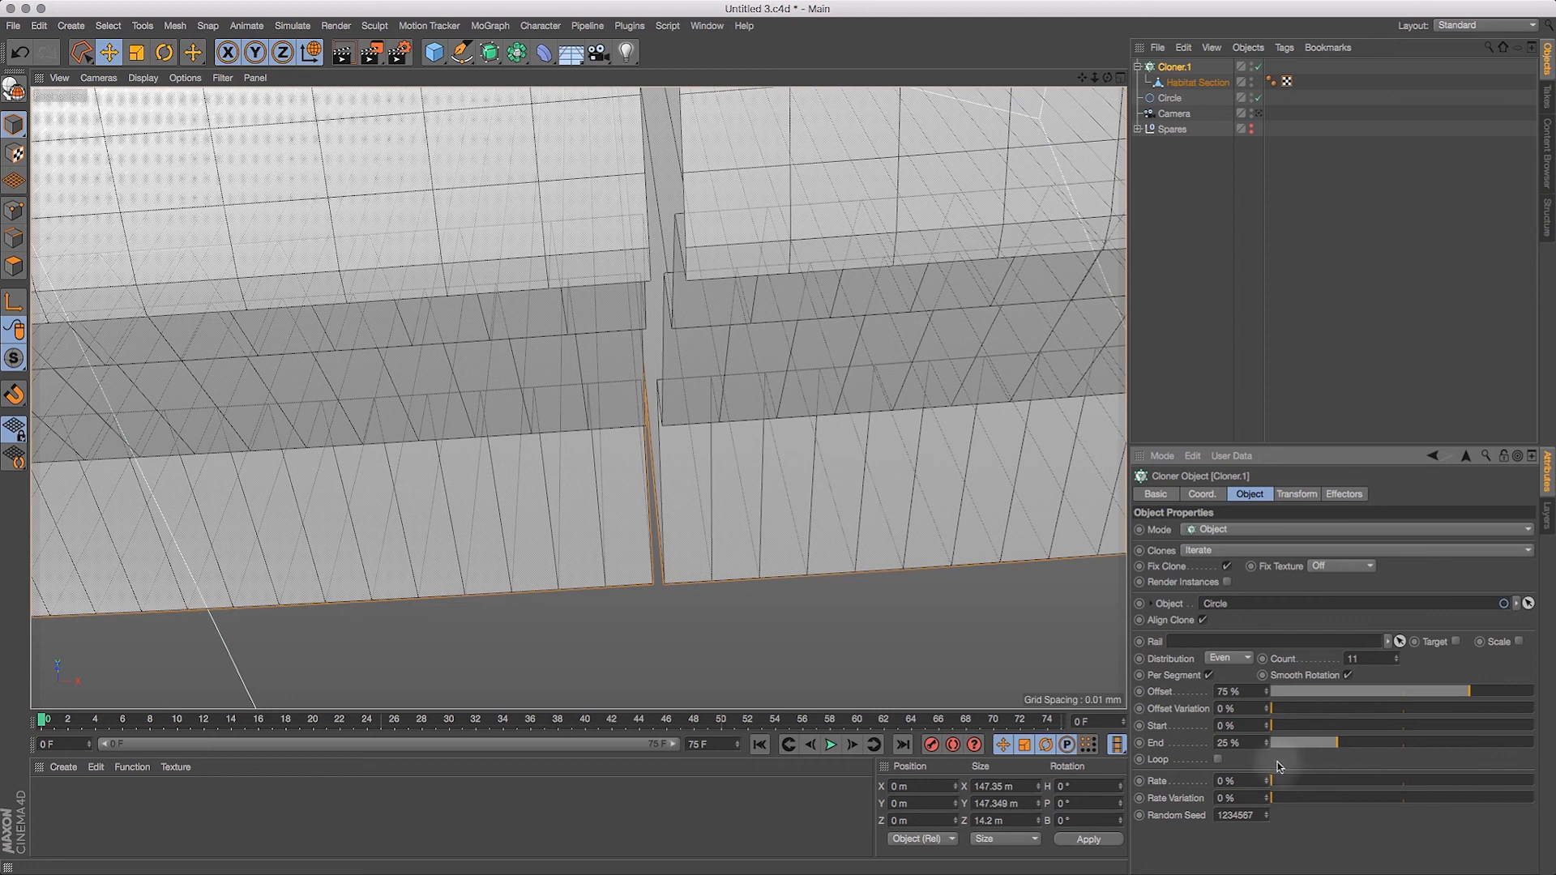
{"action": "key", "text": "super+z"}
{"action": "key", "text": "super+z"}
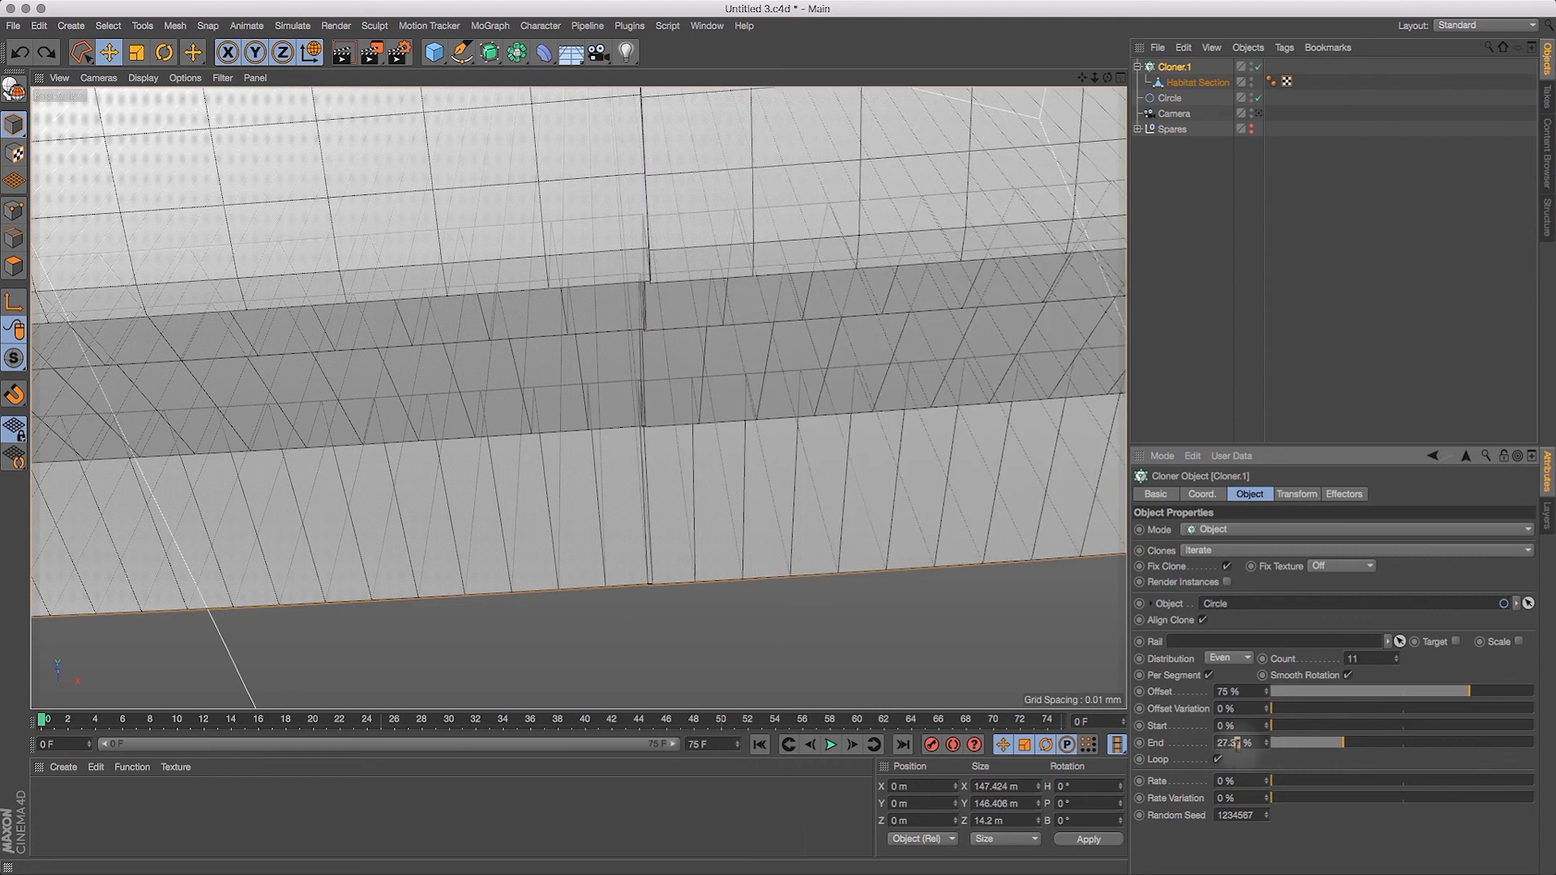
Step: Fine-tune the cloner's End in hundredths of a percent, settling on 27.36% with Align Clone kept on
{"action": "key", "text": "Return"}
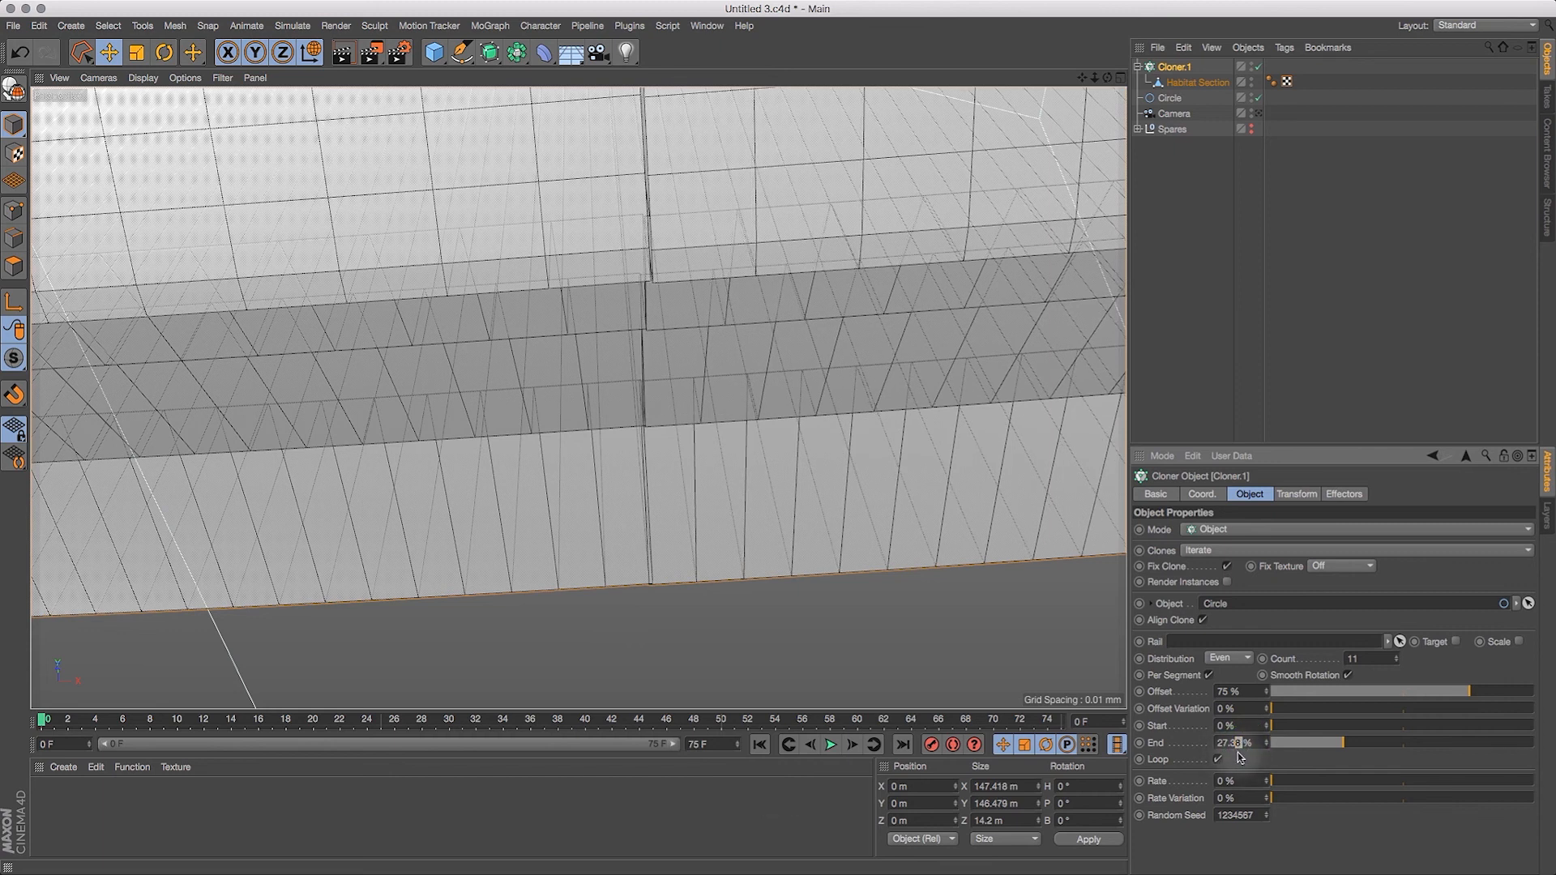
{"action": "key", "text": "Return"}
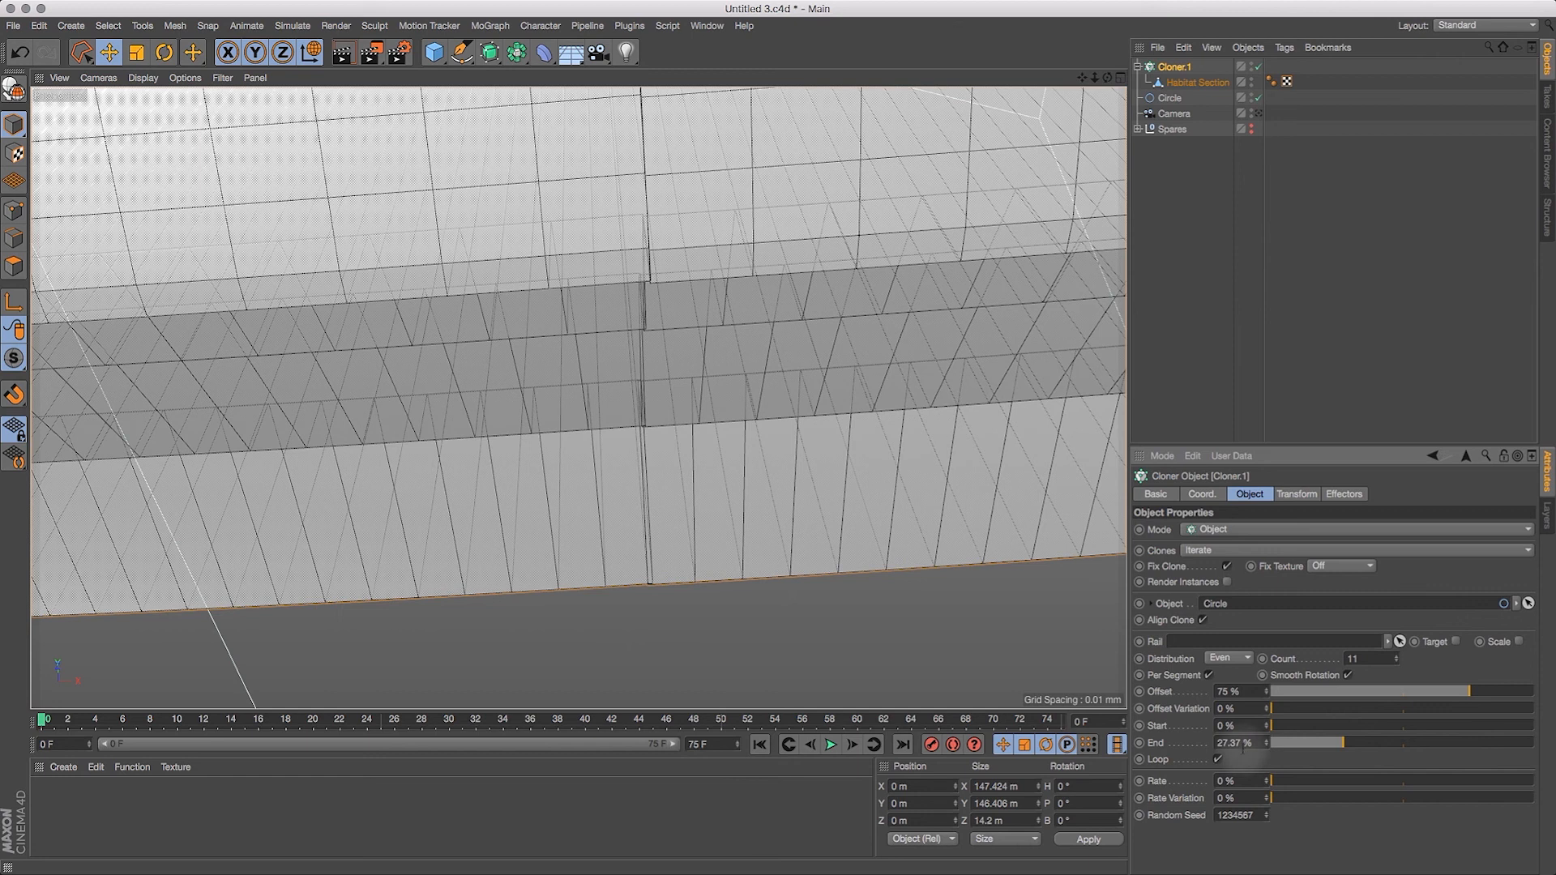
{"action": "key", "text": "Return"}
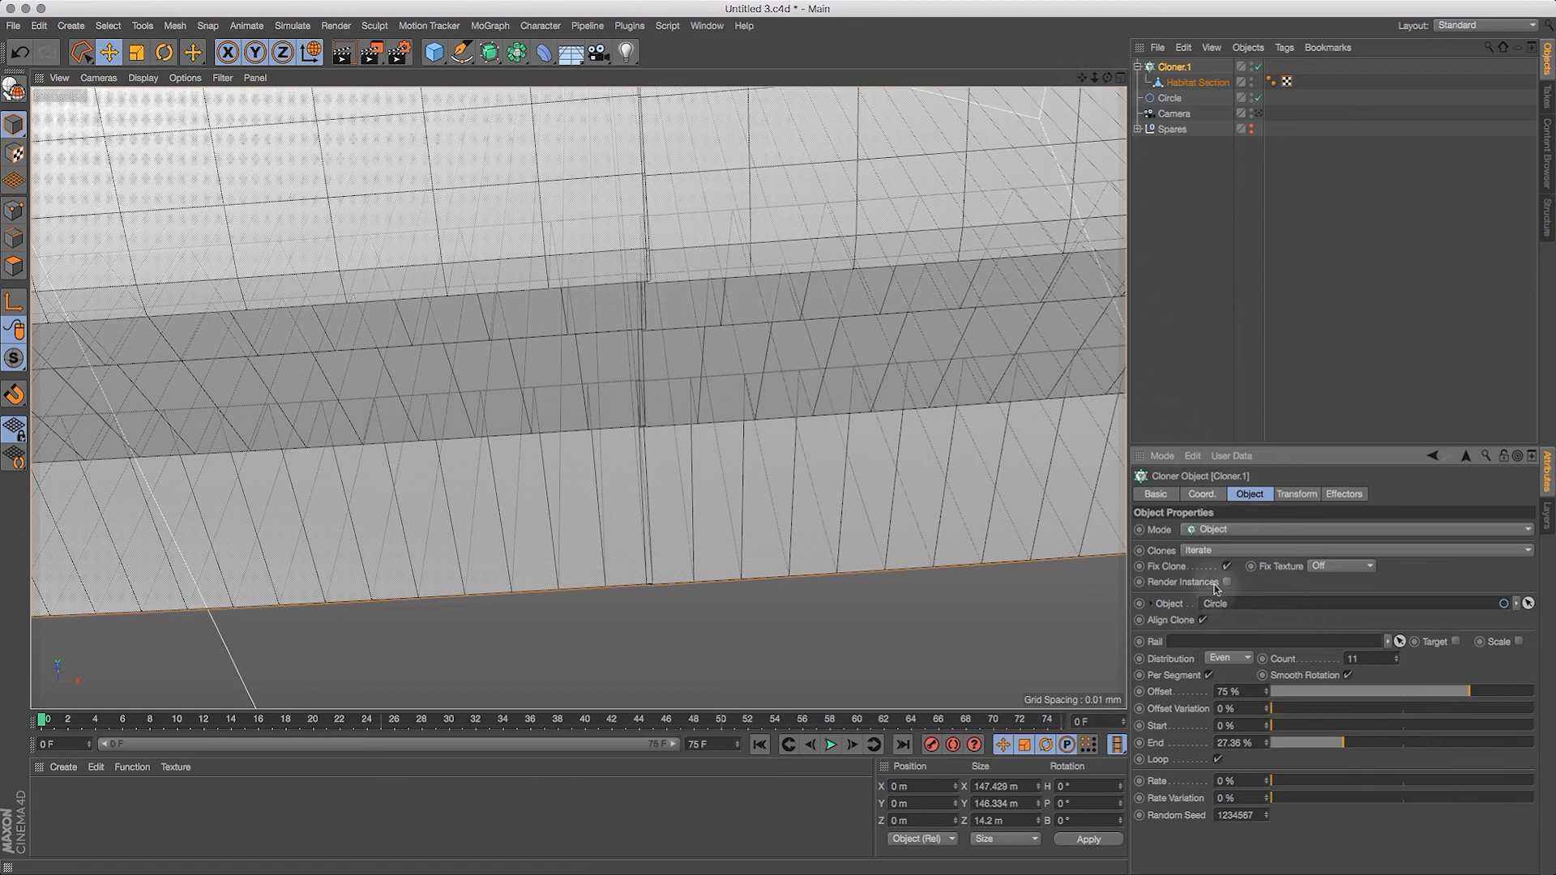
{"action": "left_click", "coordinate": [1204, 620]}
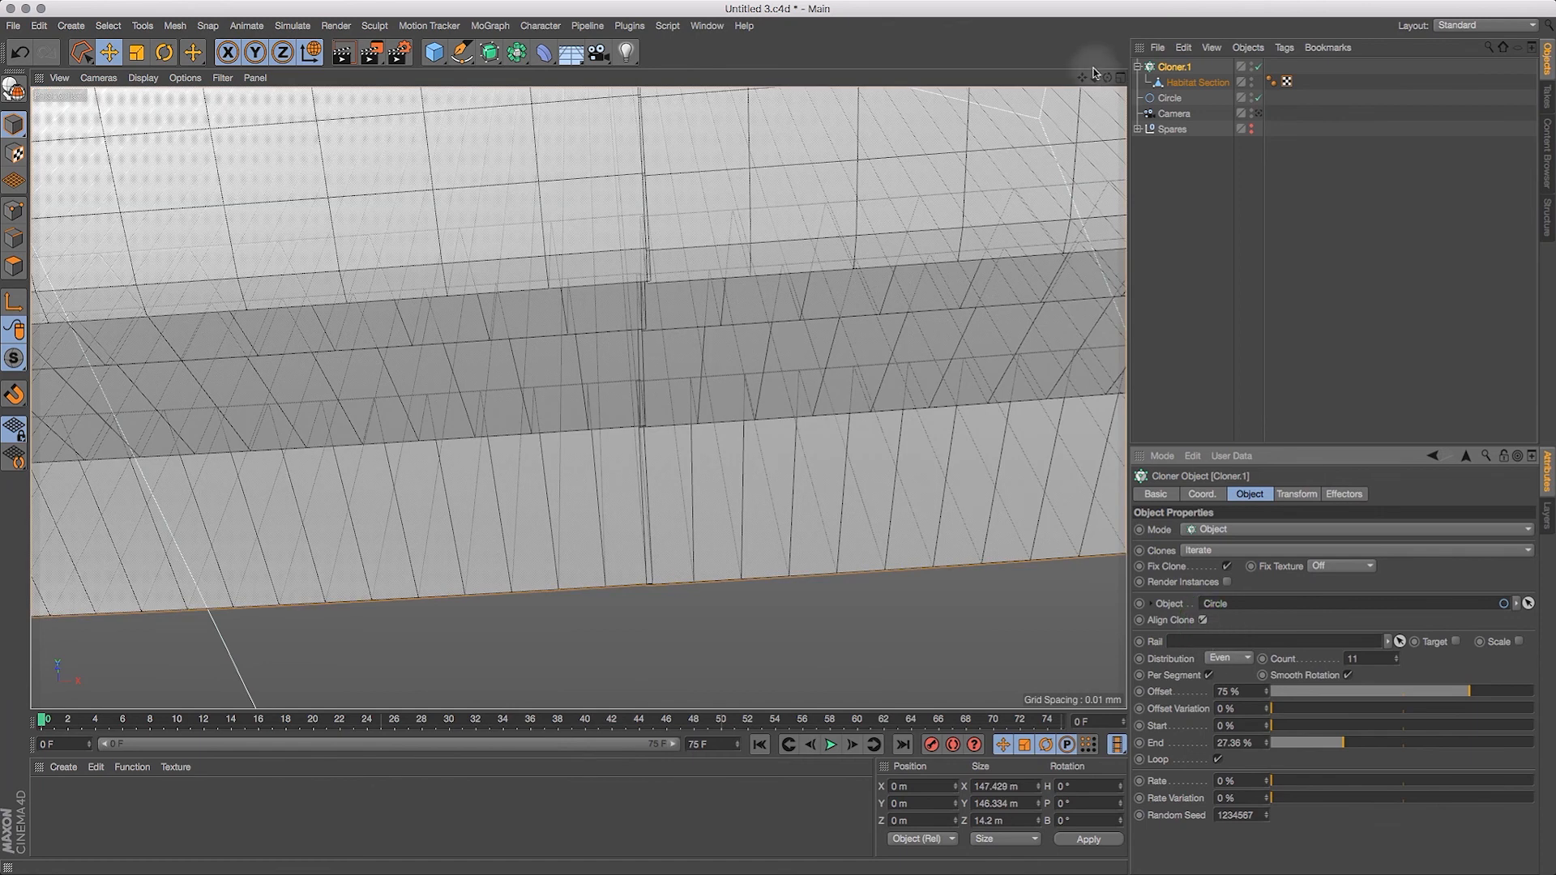
Step: Look through the camera again and render the view to check the seams inside the tunnel
{"action": "left_click_drag", "start_coordinate": [1100, 82], "coordinate": [760, 261]}
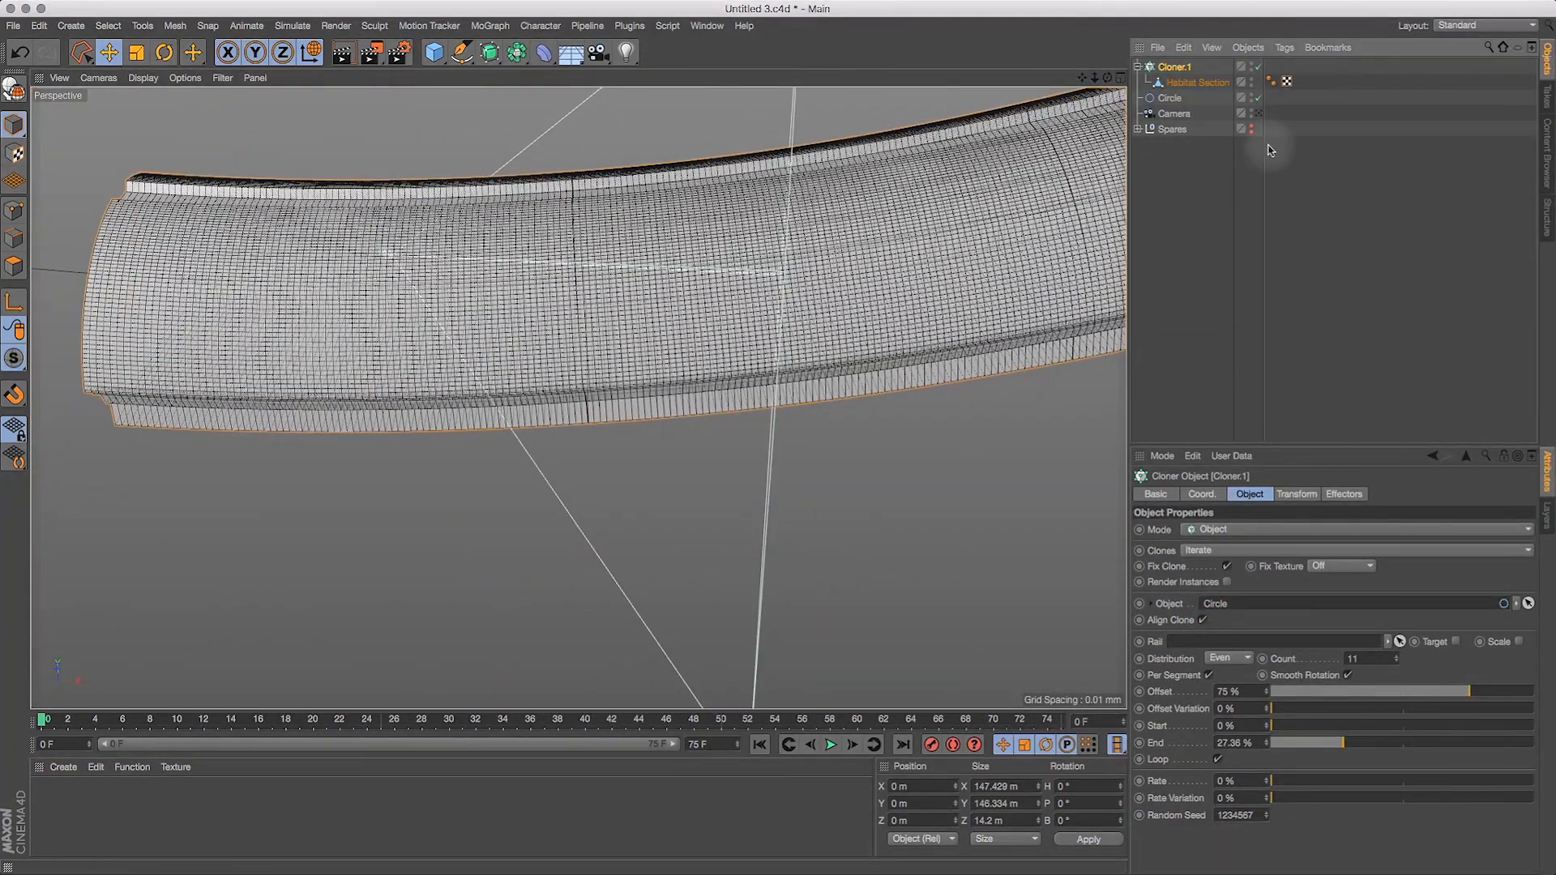
{"action": "left_click", "coordinate": [1259, 113]}
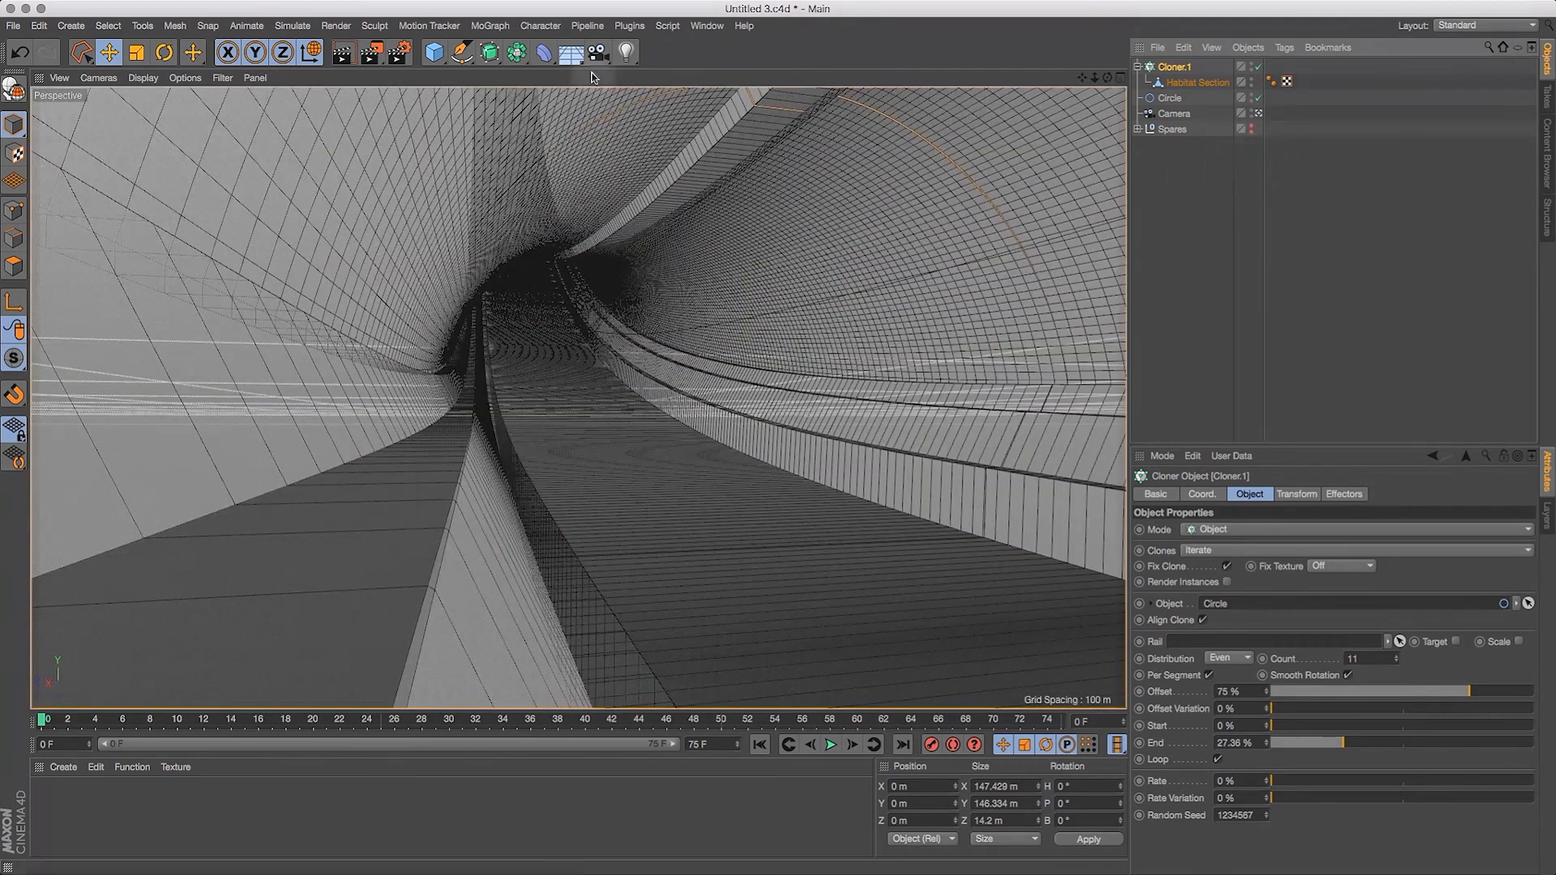
{"action": "left_click", "coordinate": [347, 55]}
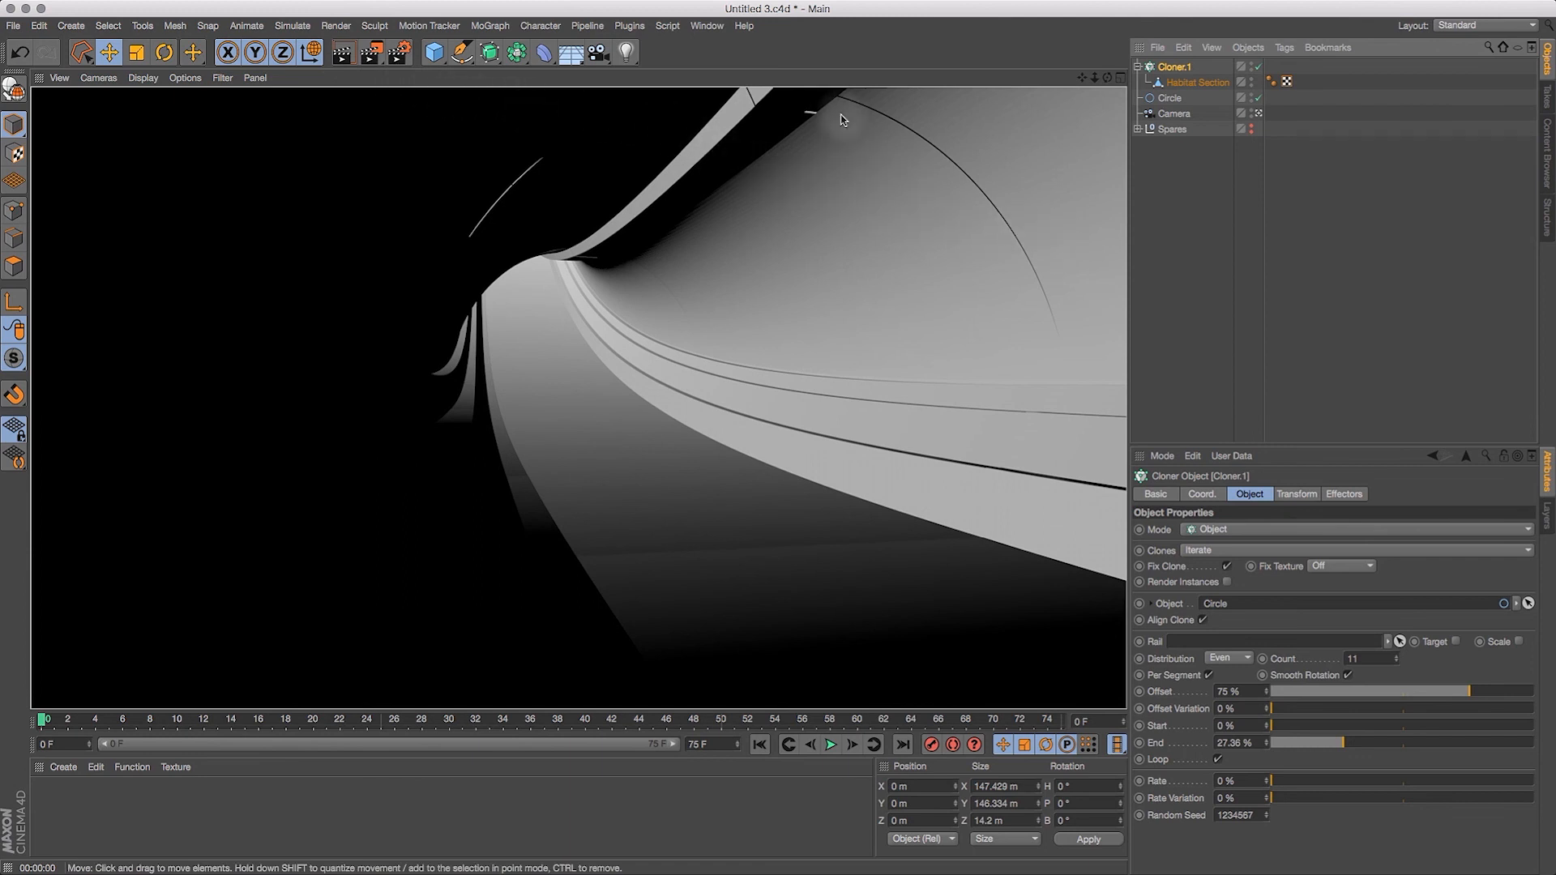
Step: Try the cloner with Smooth Rotation off, render the view to compare the seams, and turn the option back on
{"action": "left_click", "coordinate": [1348, 675]}
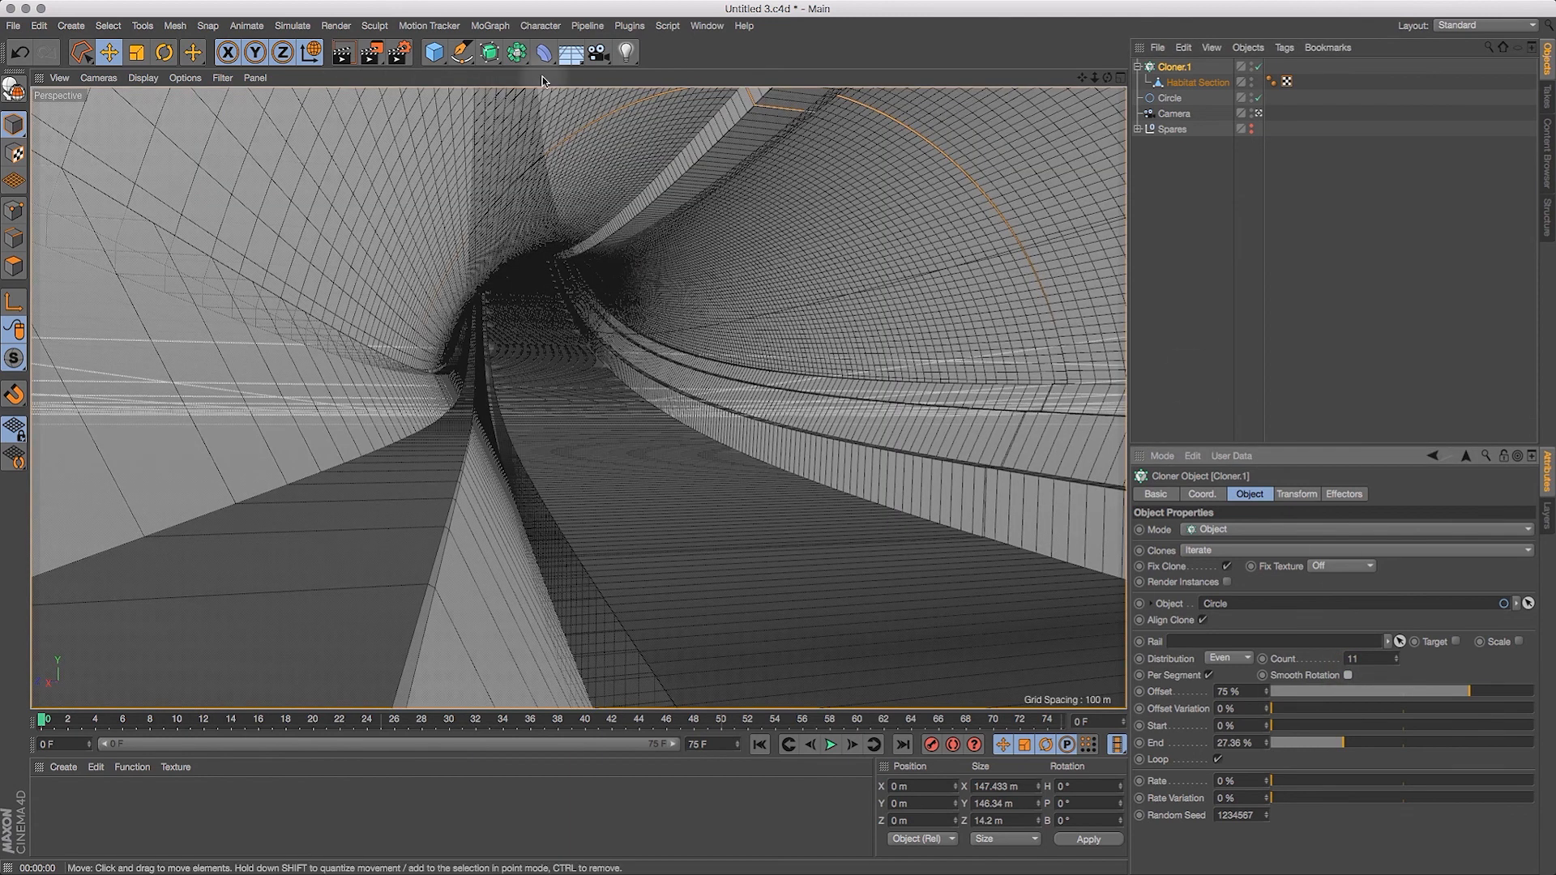
{"action": "left_click", "coordinate": [370, 54]}
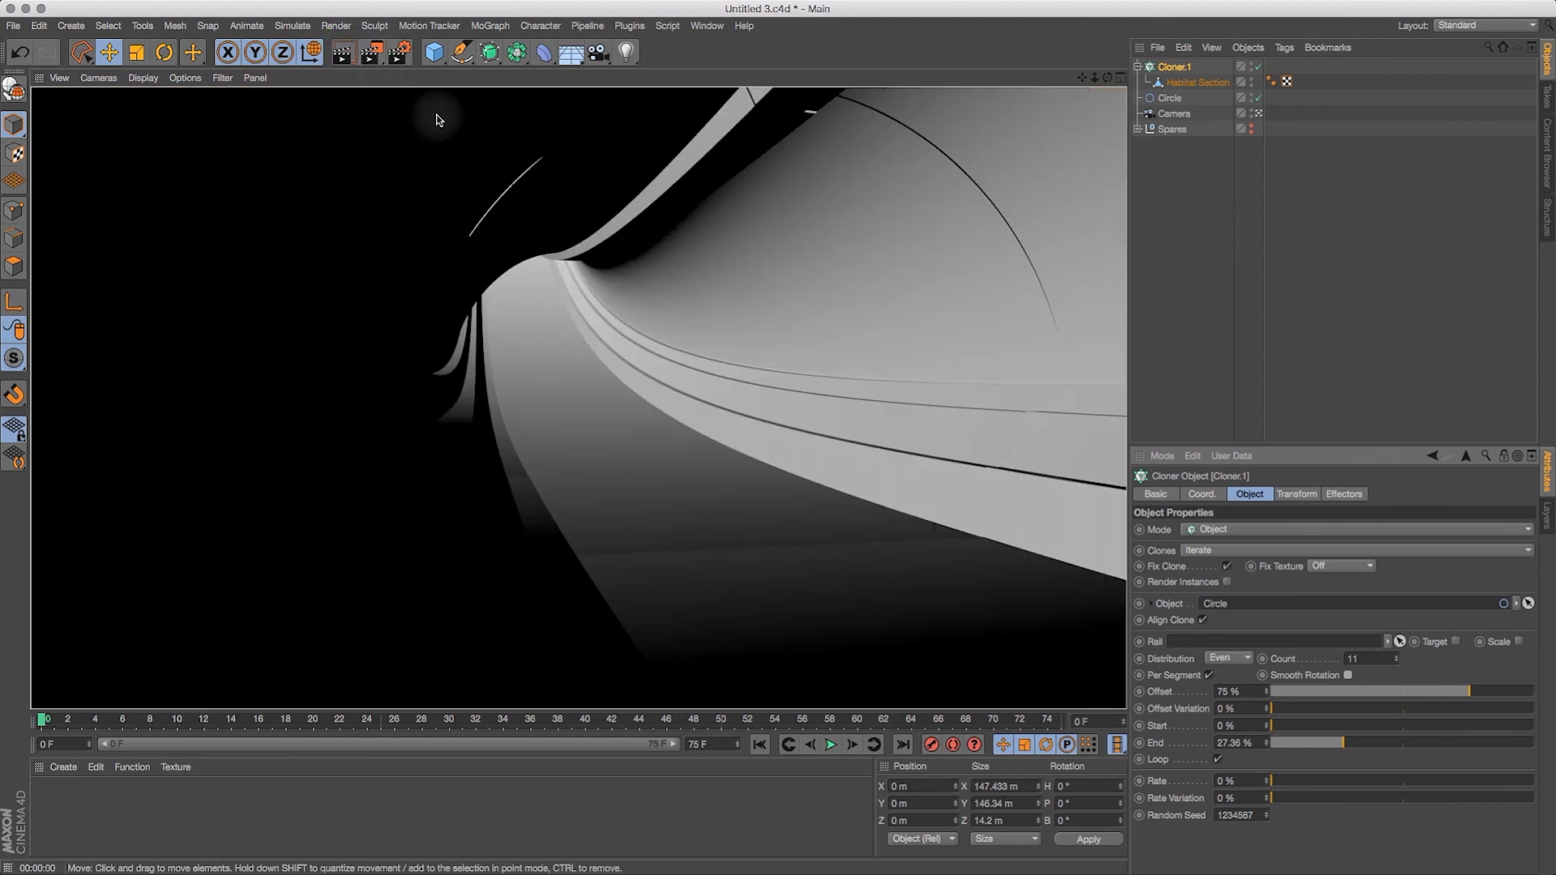
{"action": "left_click", "coordinate": [1362, 603]}
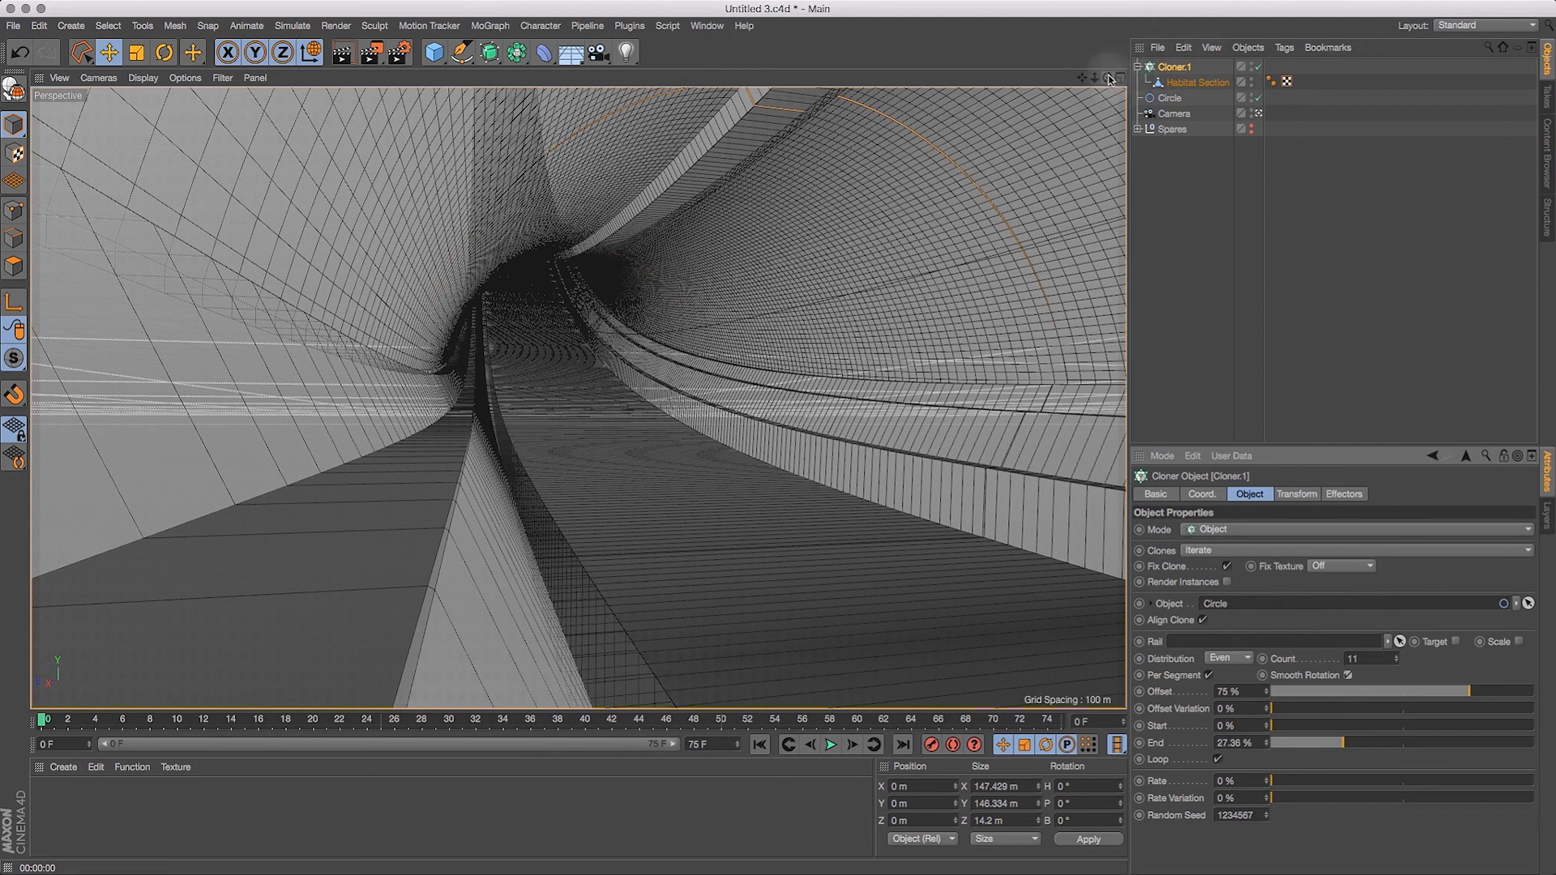
Step: Set the circle's radius to 125 m and reassign the circle as the cloner's Object so the clones refresh
{"action": "left_click", "coordinate": [1170, 98]}
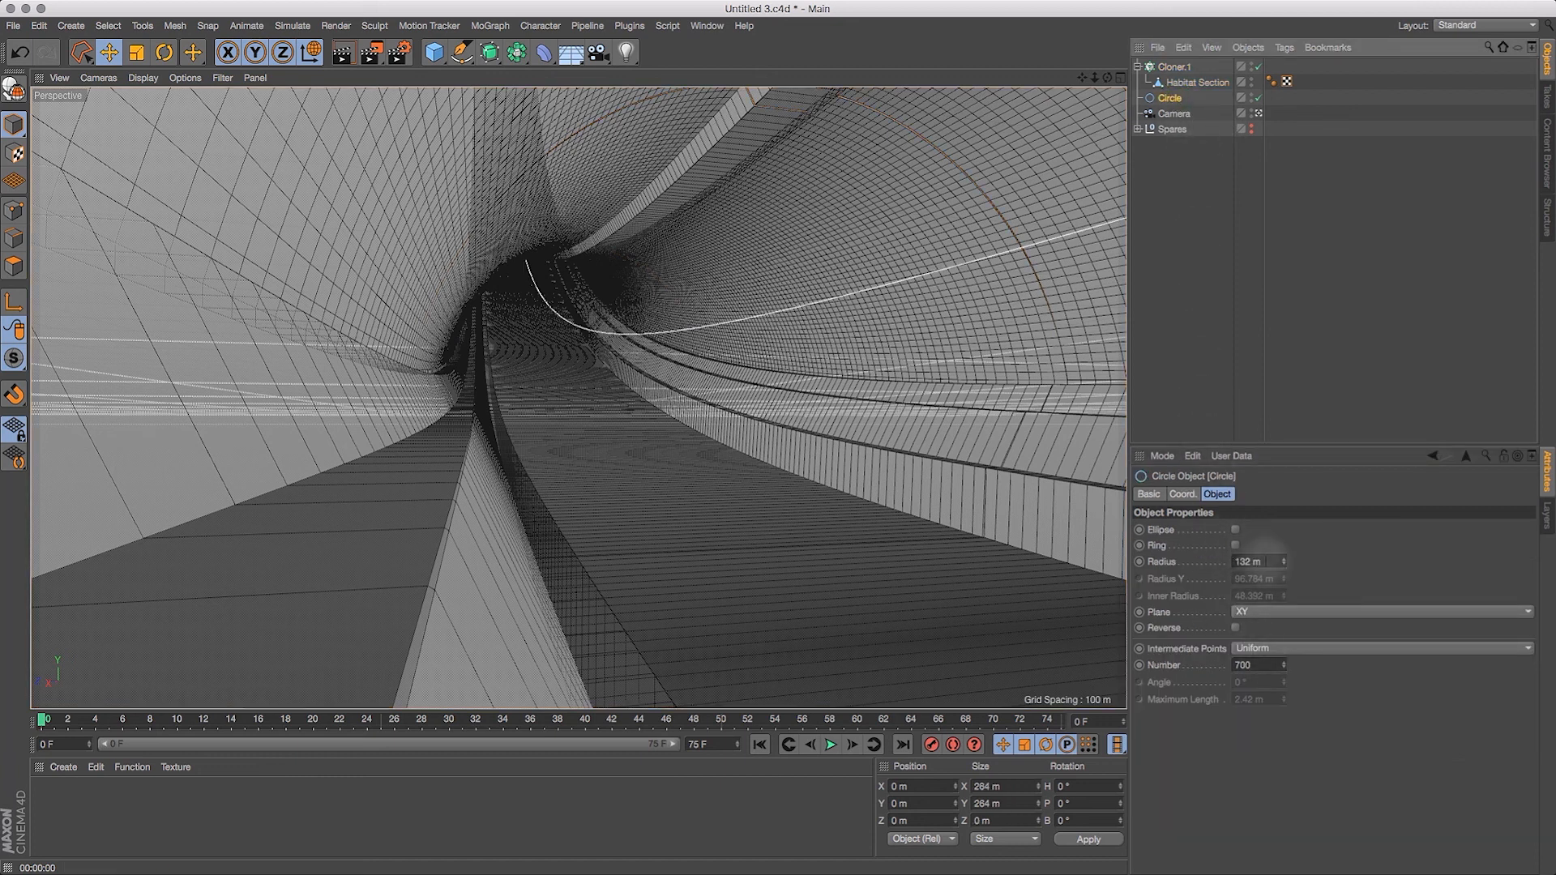
{"action": "left_click_drag", "start_coordinate": [1261, 562], "coordinate": [1209, 564]}
{"action": "type", "text": "125"}
{"action": "key", "text": "Return"}
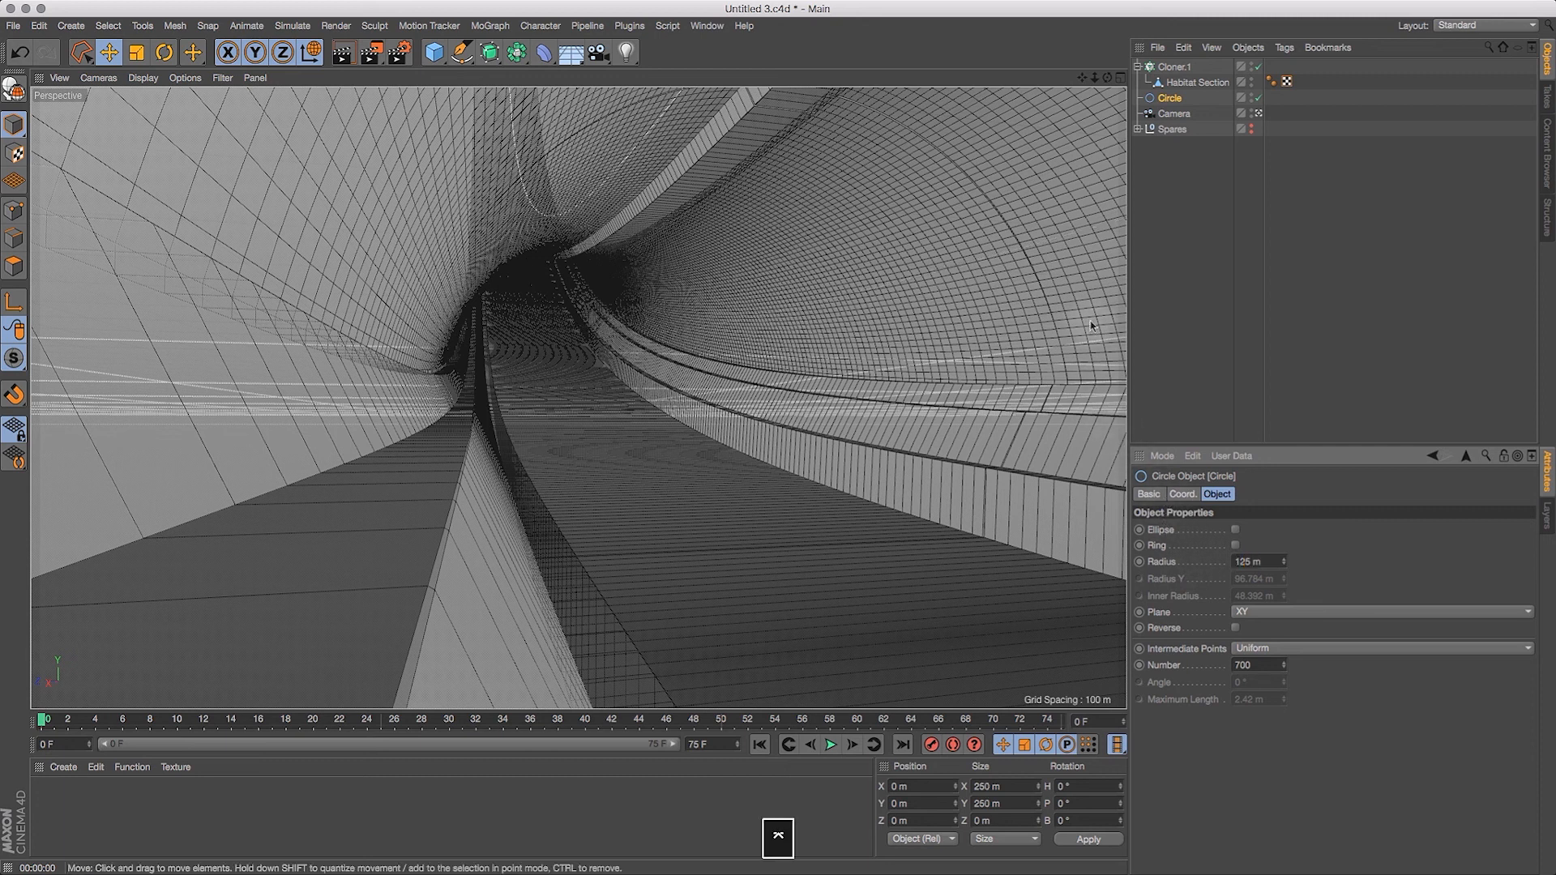
{"action": "left_click", "coordinate": [1167, 67]}
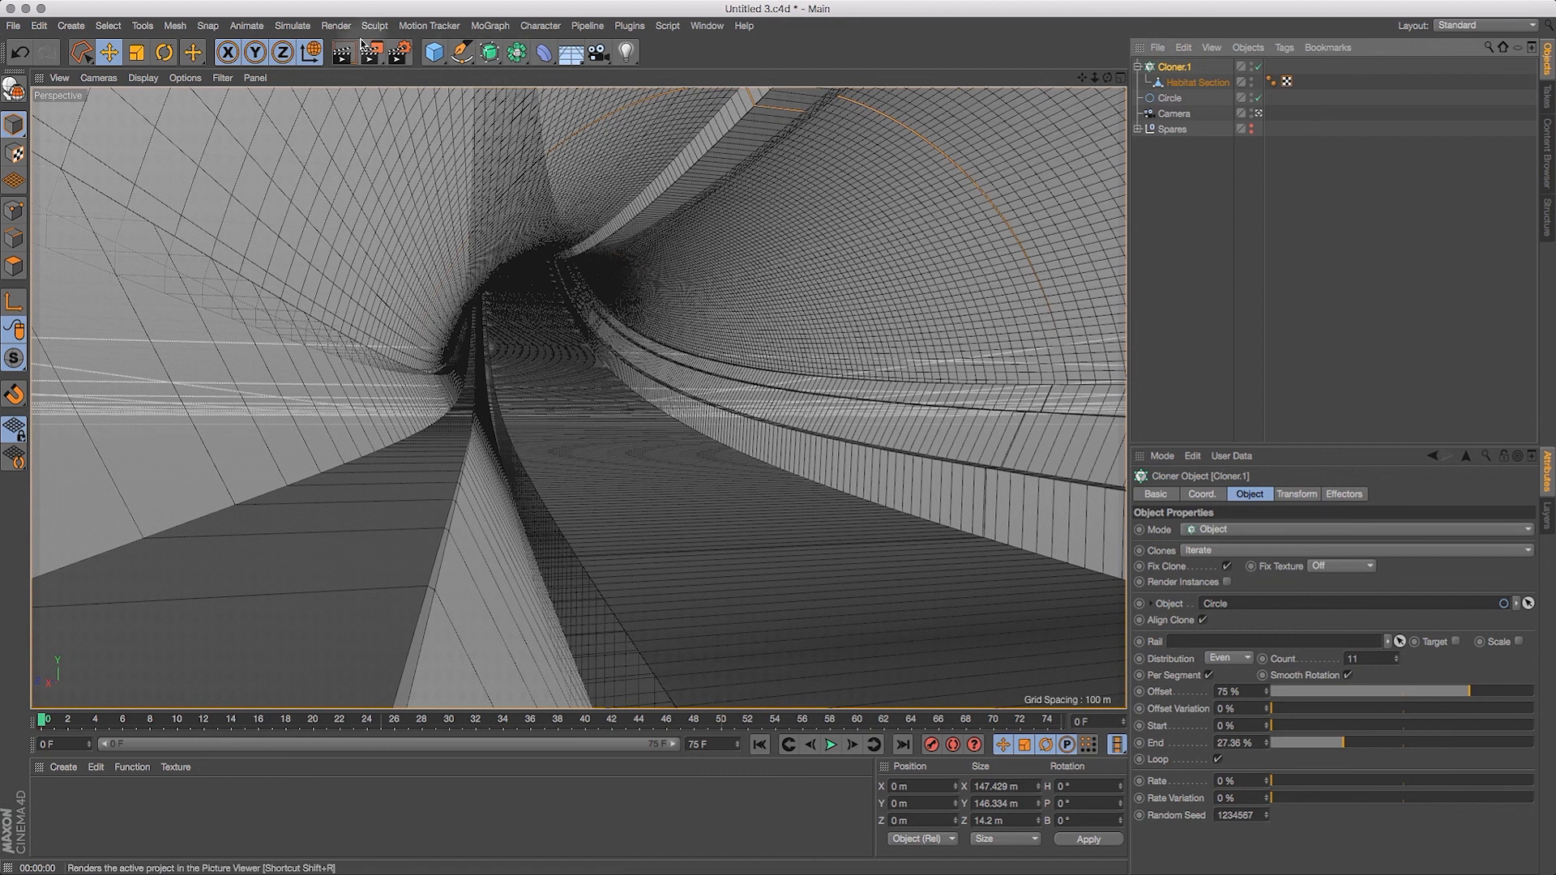
{"action": "left_click", "coordinate": [342, 55]}
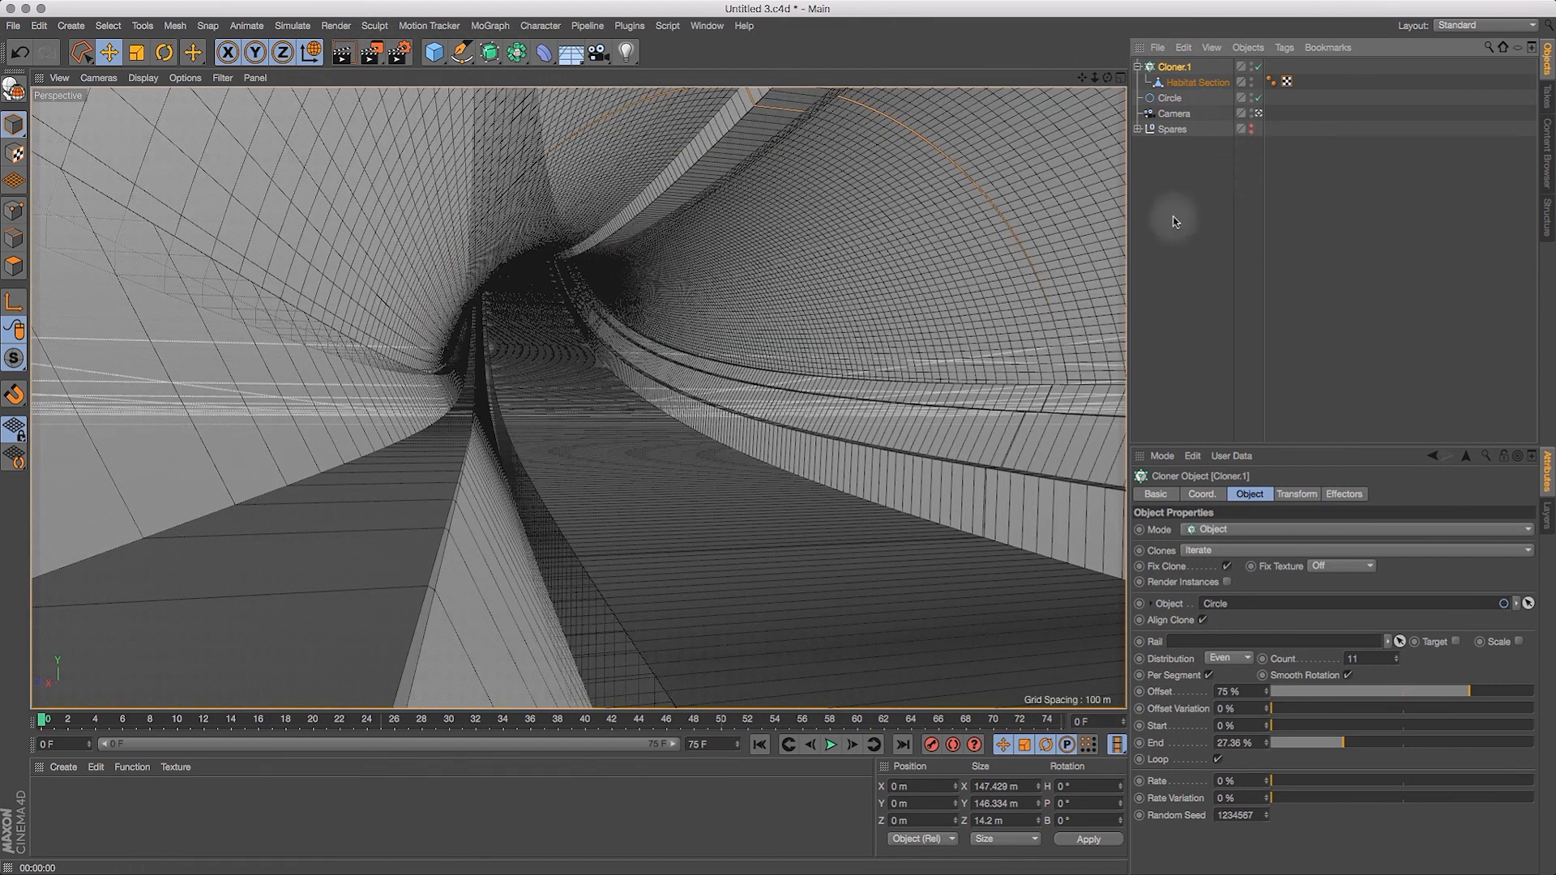
{"action": "left_click_drag", "start_coordinate": [1162, 96], "coordinate": [1235, 602]}
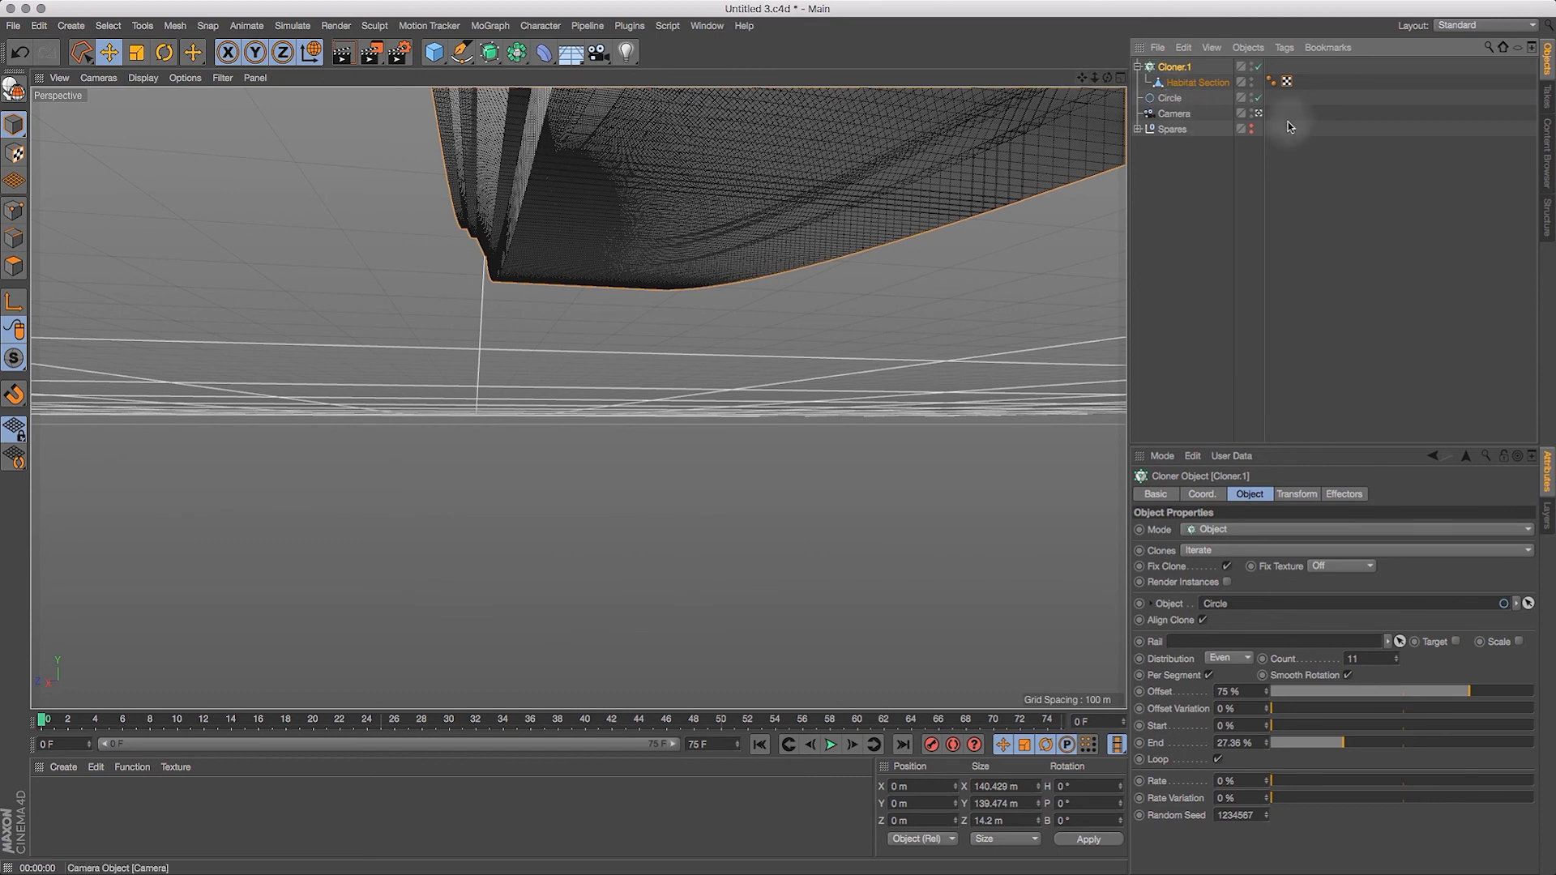
Step: Raise the camera into the tunnel in the Front view, and reposition it inside at about X 0.4 m, Y -127.1 m, Z 4.6 m
{"action": "left_click", "coordinate": [1121, 77]}
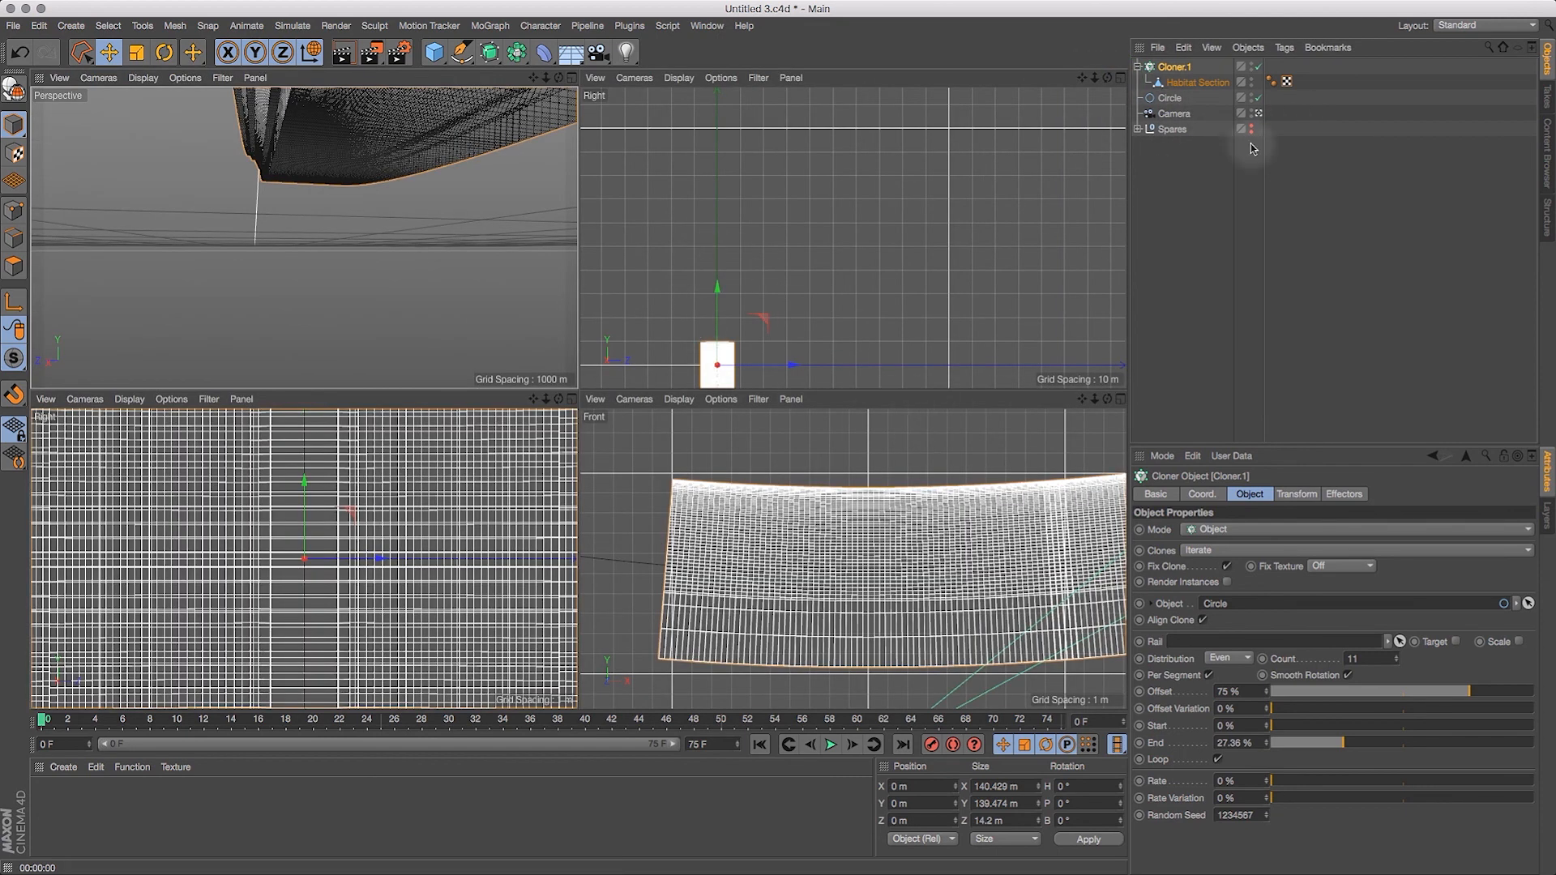
{"action": "left_click", "coordinate": [1121, 398]}
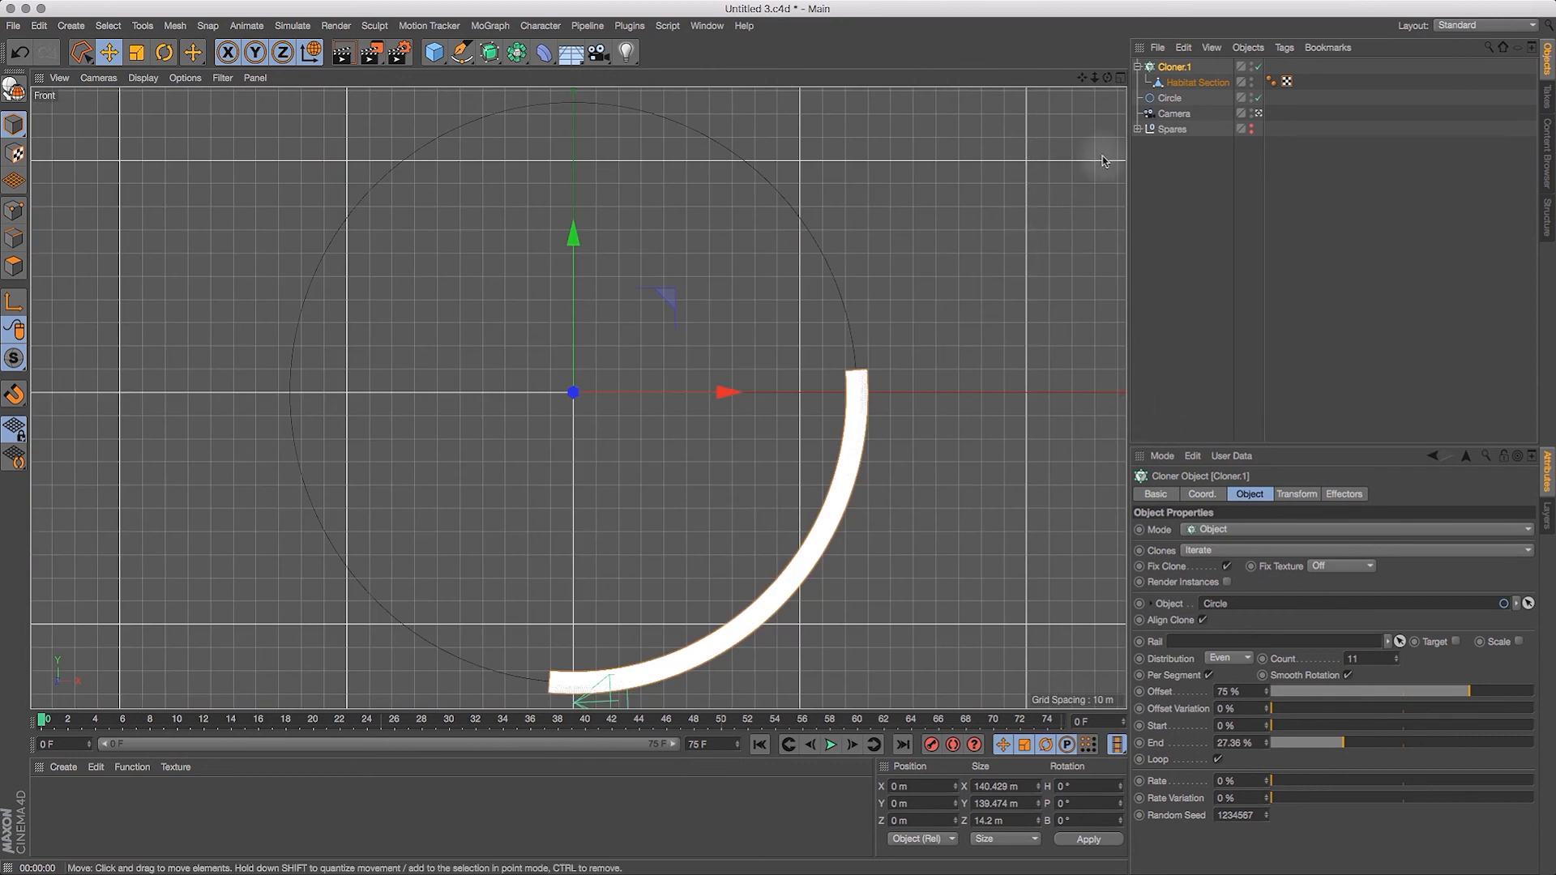
{"action": "left_click", "coordinate": [1175, 114]}
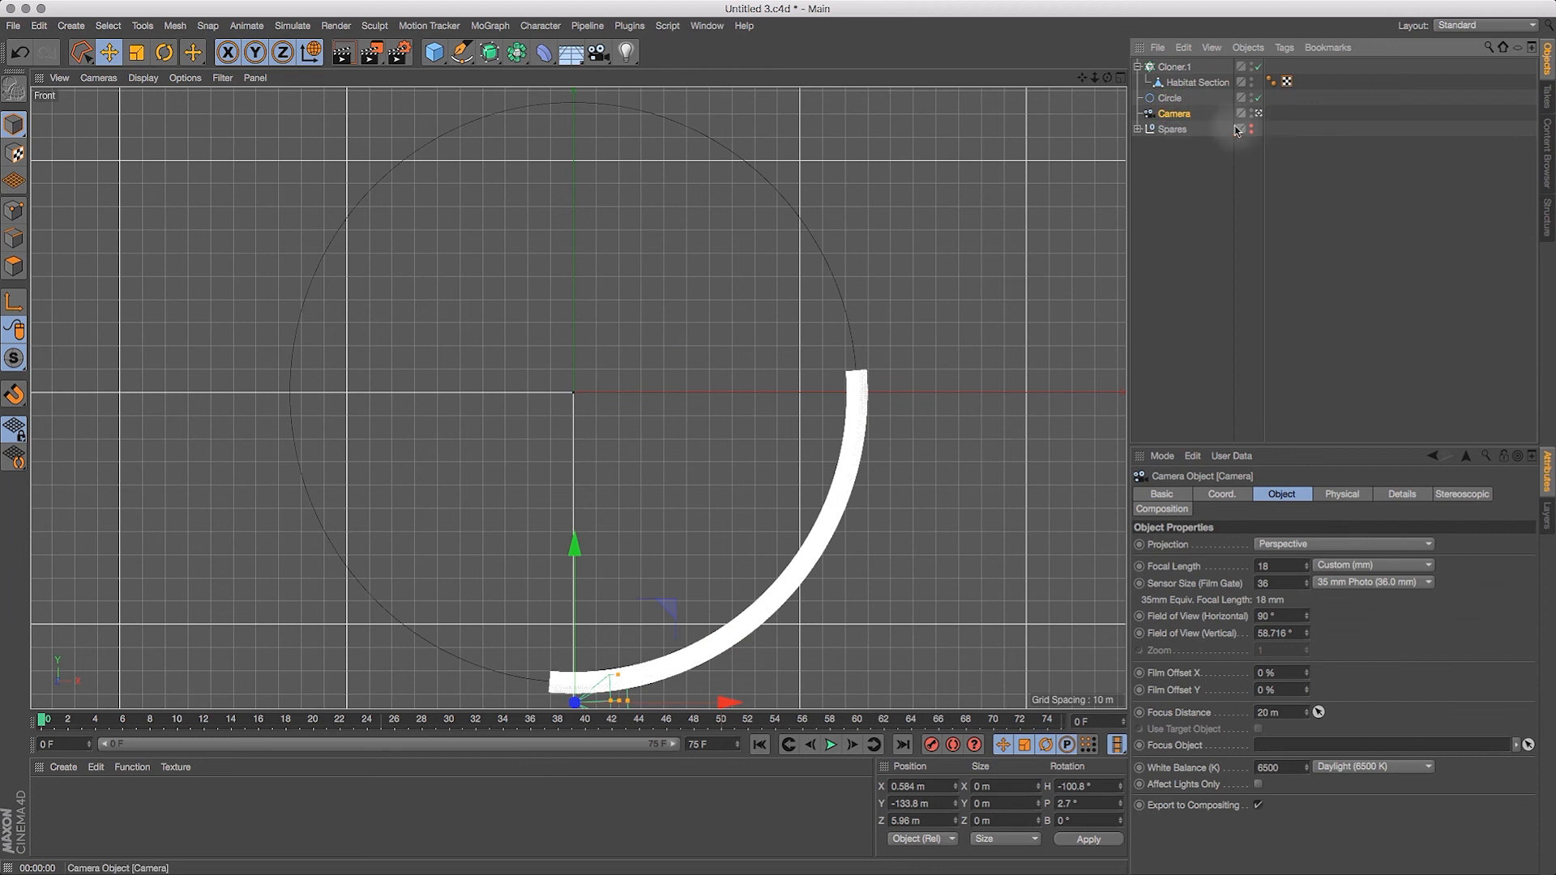
{"action": "left_click_drag", "start_coordinate": [564, 543], "coordinate": [579, 545]}
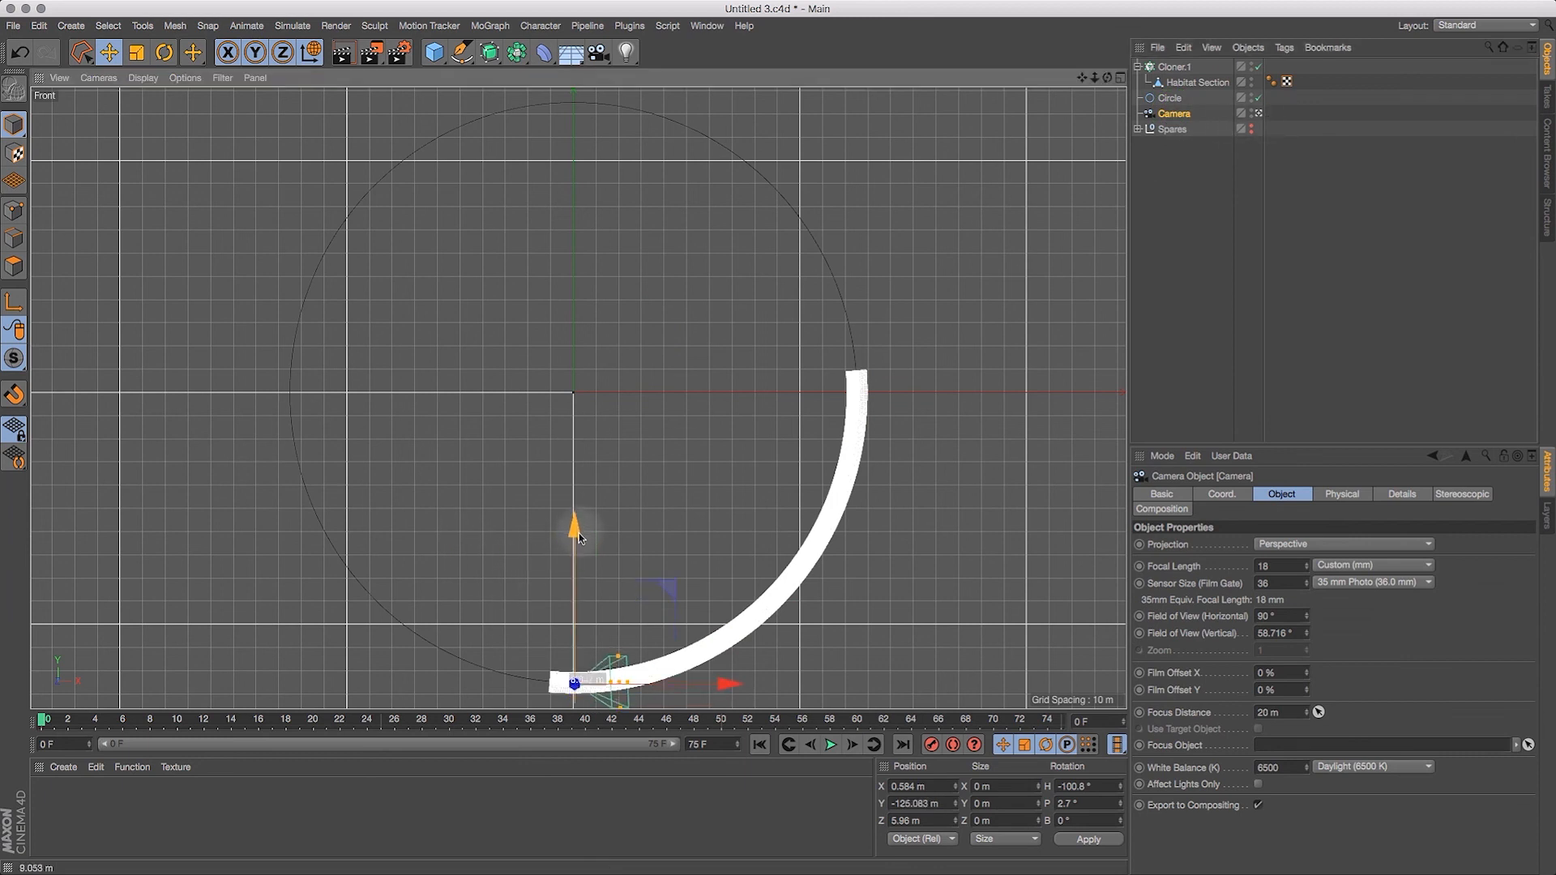
{"action": "left_click", "coordinate": [1120, 78]}
{"action": "left_click", "coordinate": [573, 78]}
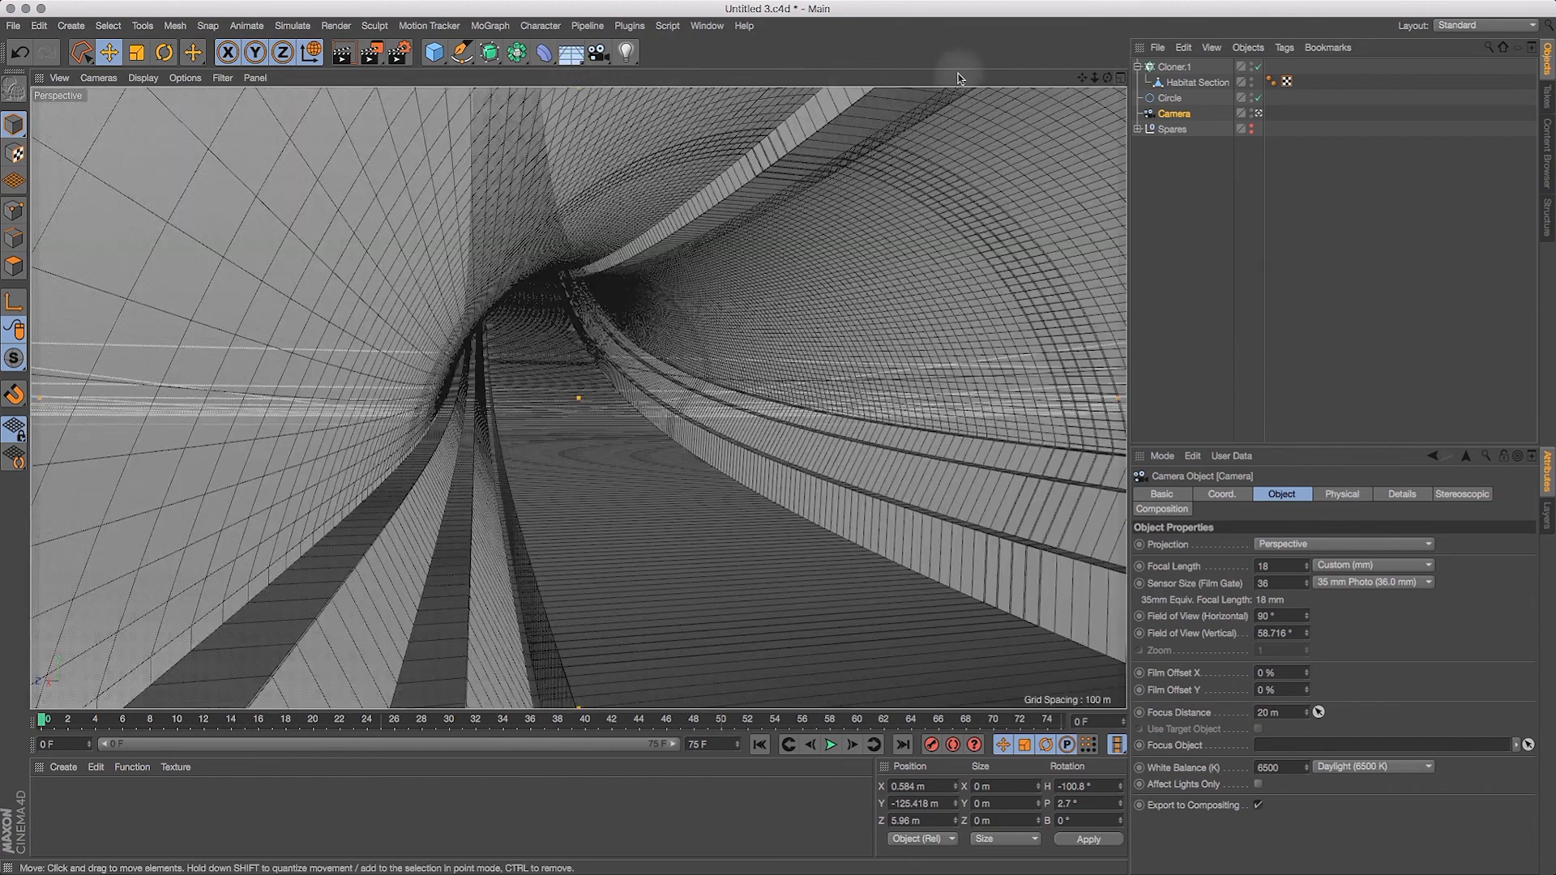
{"action": "mouse_move", "coordinate": [1087, 77]}
{"action": "left_mouse_down"}
{"action": "mouse_move", "coordinate": [1054, 58]}
{"action": "mouse_move", "coordinate": [1070, 101]}
{"action": "left_mouse_up"}
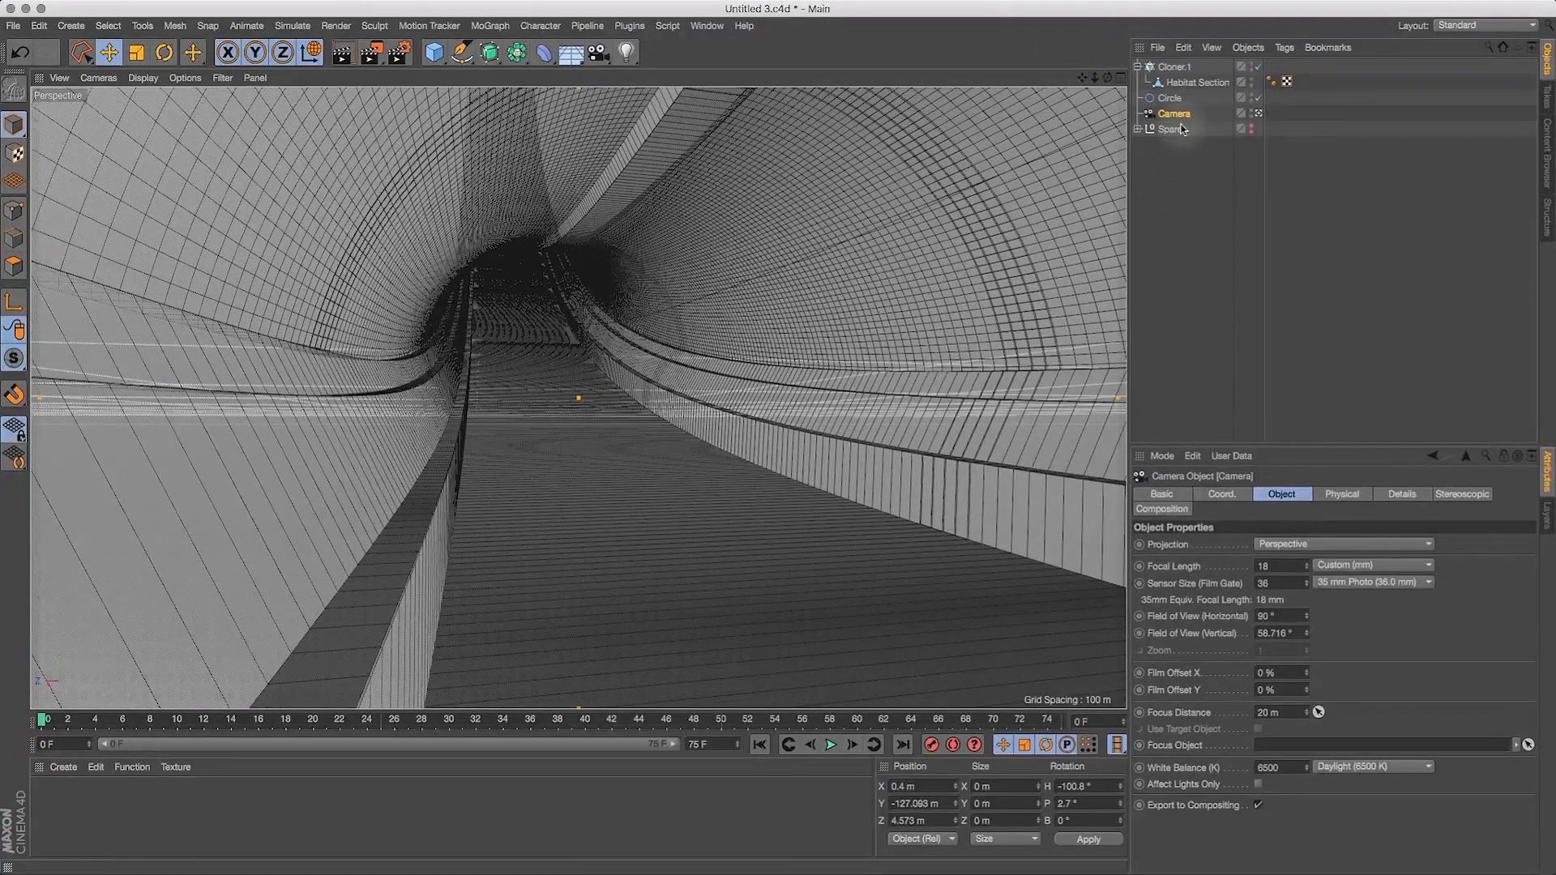
Step: Adjust the cloner's End while watching the tunnel seams through the camera, trying 27.1% and 28% and settling on 28.5%
{"action": "left_click", "coordinate": [1173, 67]}
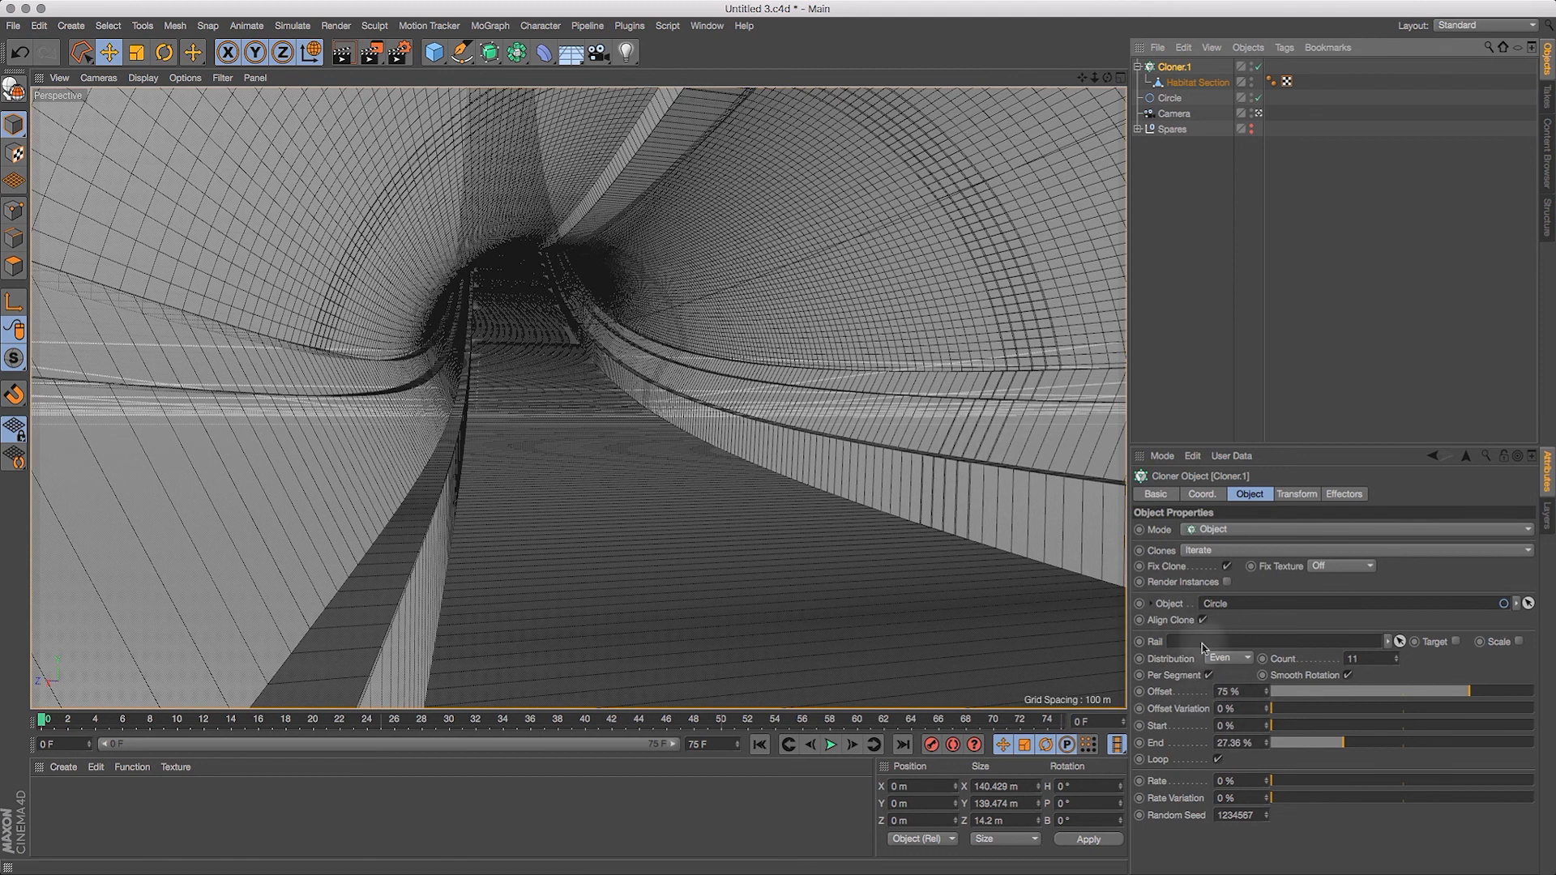
{"action": "left_click", "coordinate": [1256, 742]}
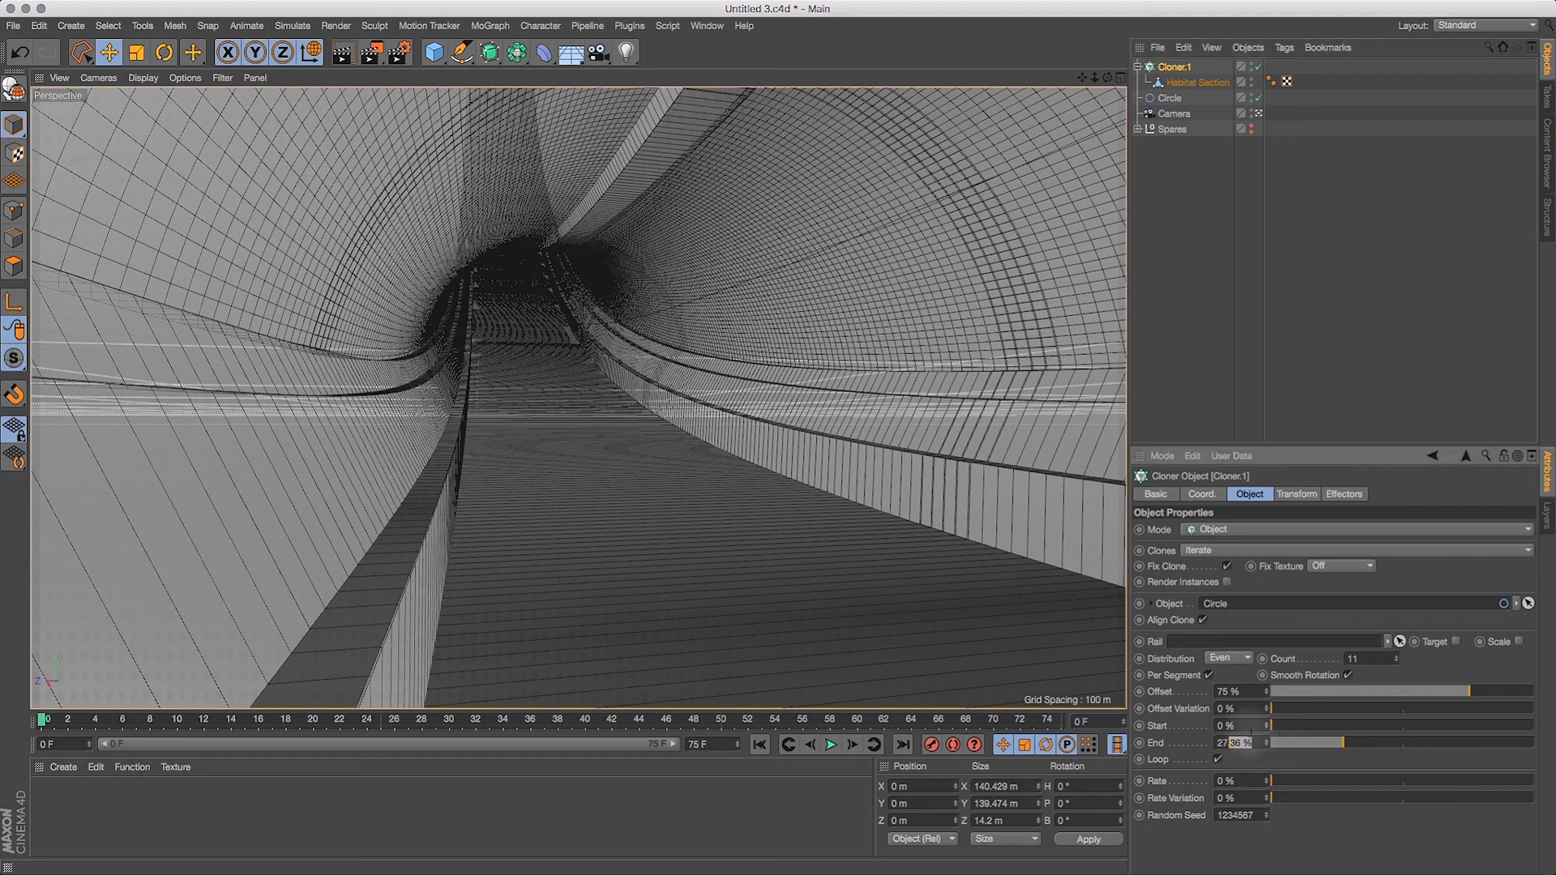
{"action": "type", "text": "1"}
{"action": "key", "text": "Return"}
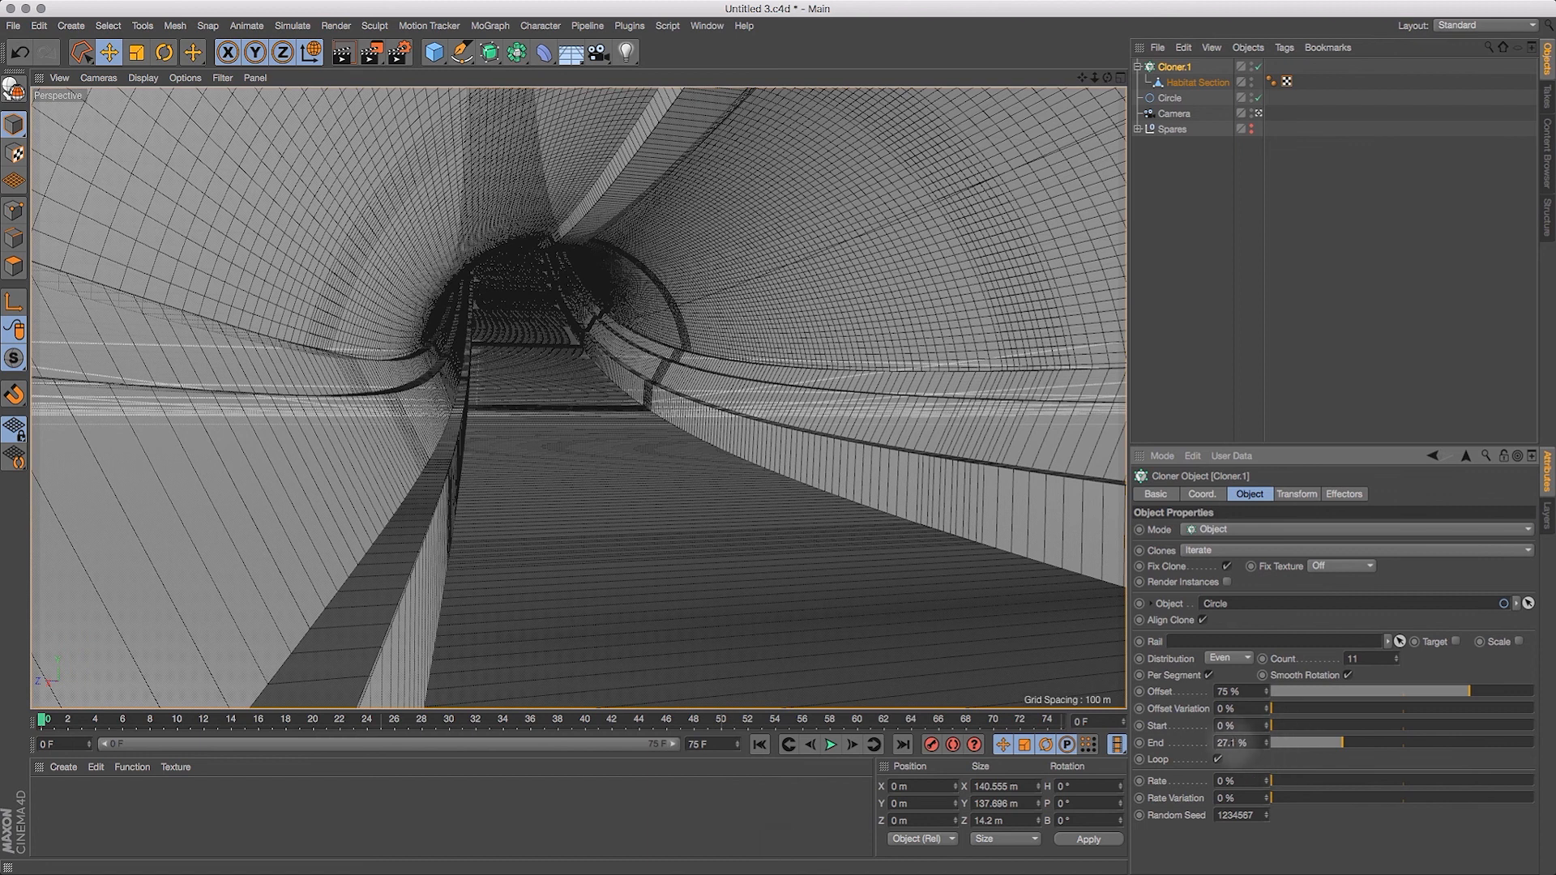
{"action": "double_click", "coordinate": [1222, 743]}
{"action": "key", "text": "Return"}
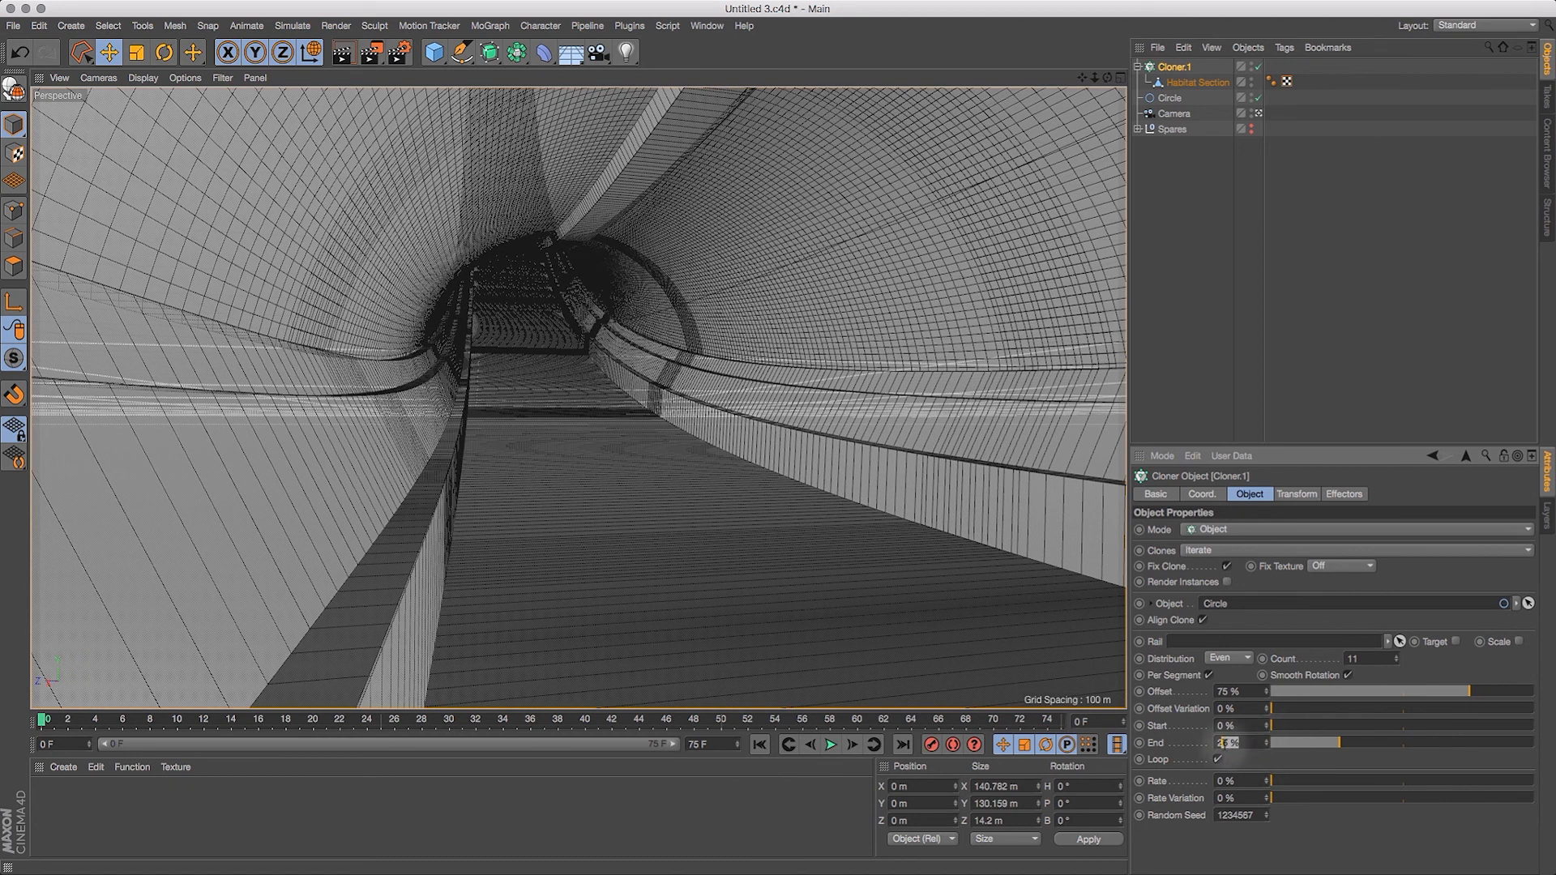
{"action": "key", "text": "Return"}
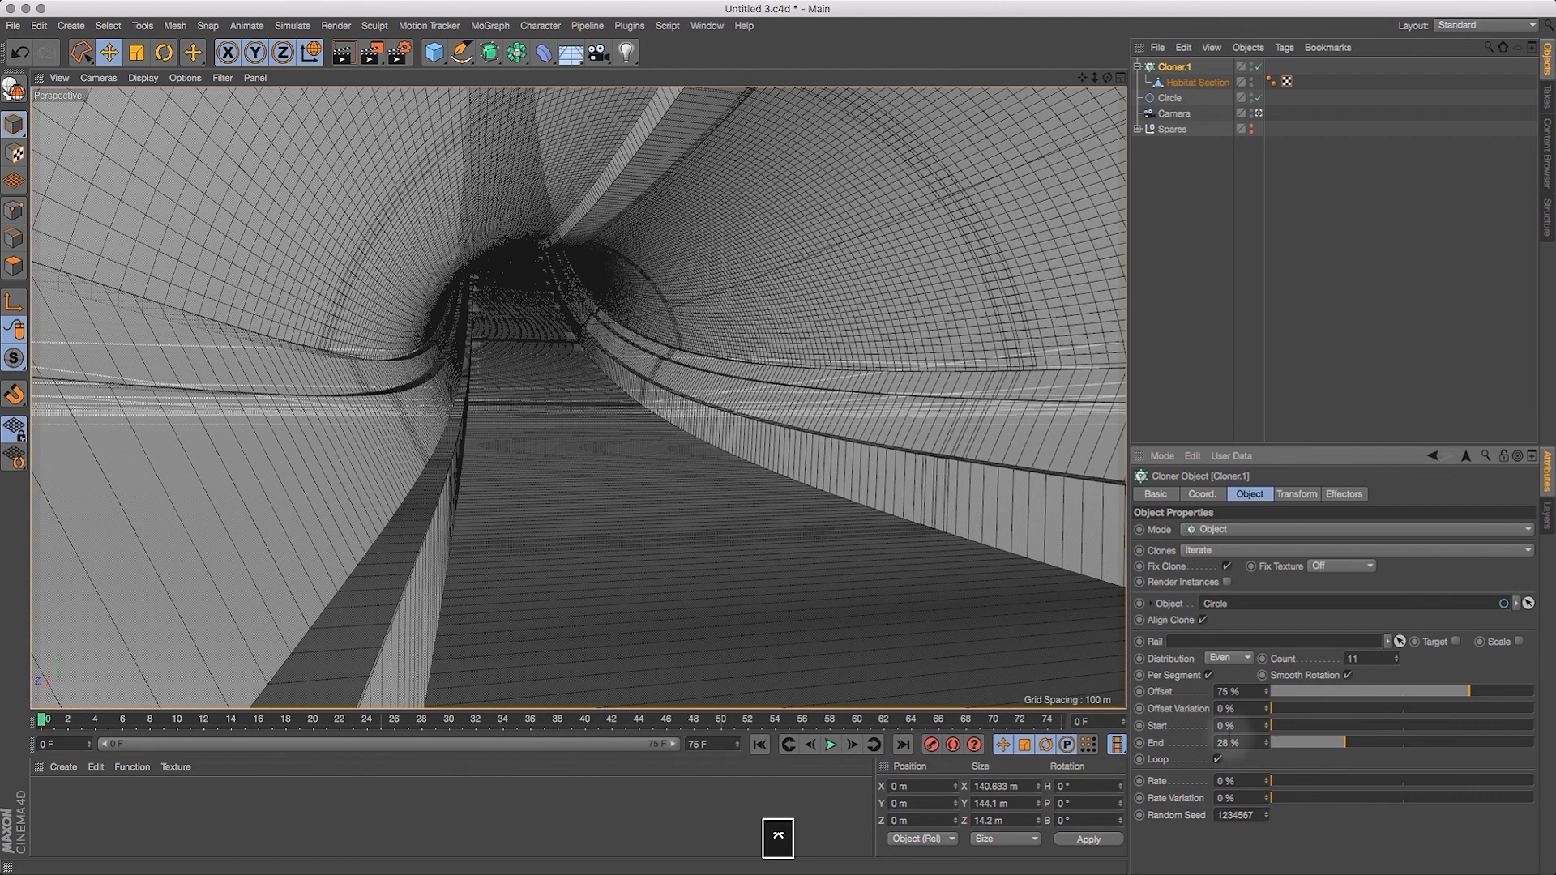
{"action": "key", "text": "Up"}
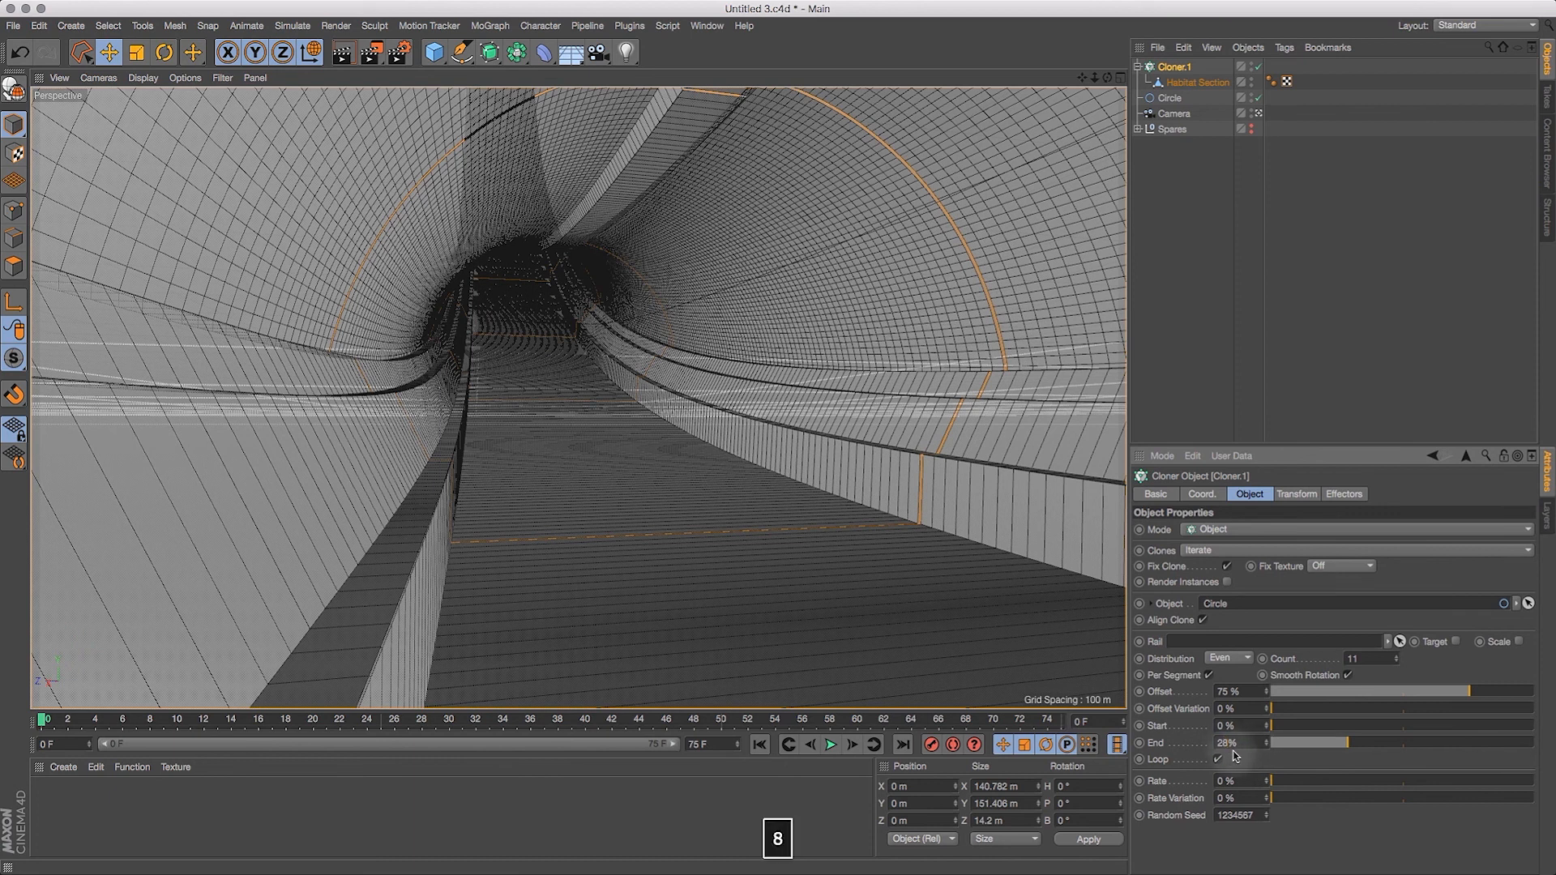
{"action": "type", "text": "5"}
{"action": "key", "text": "Return"}
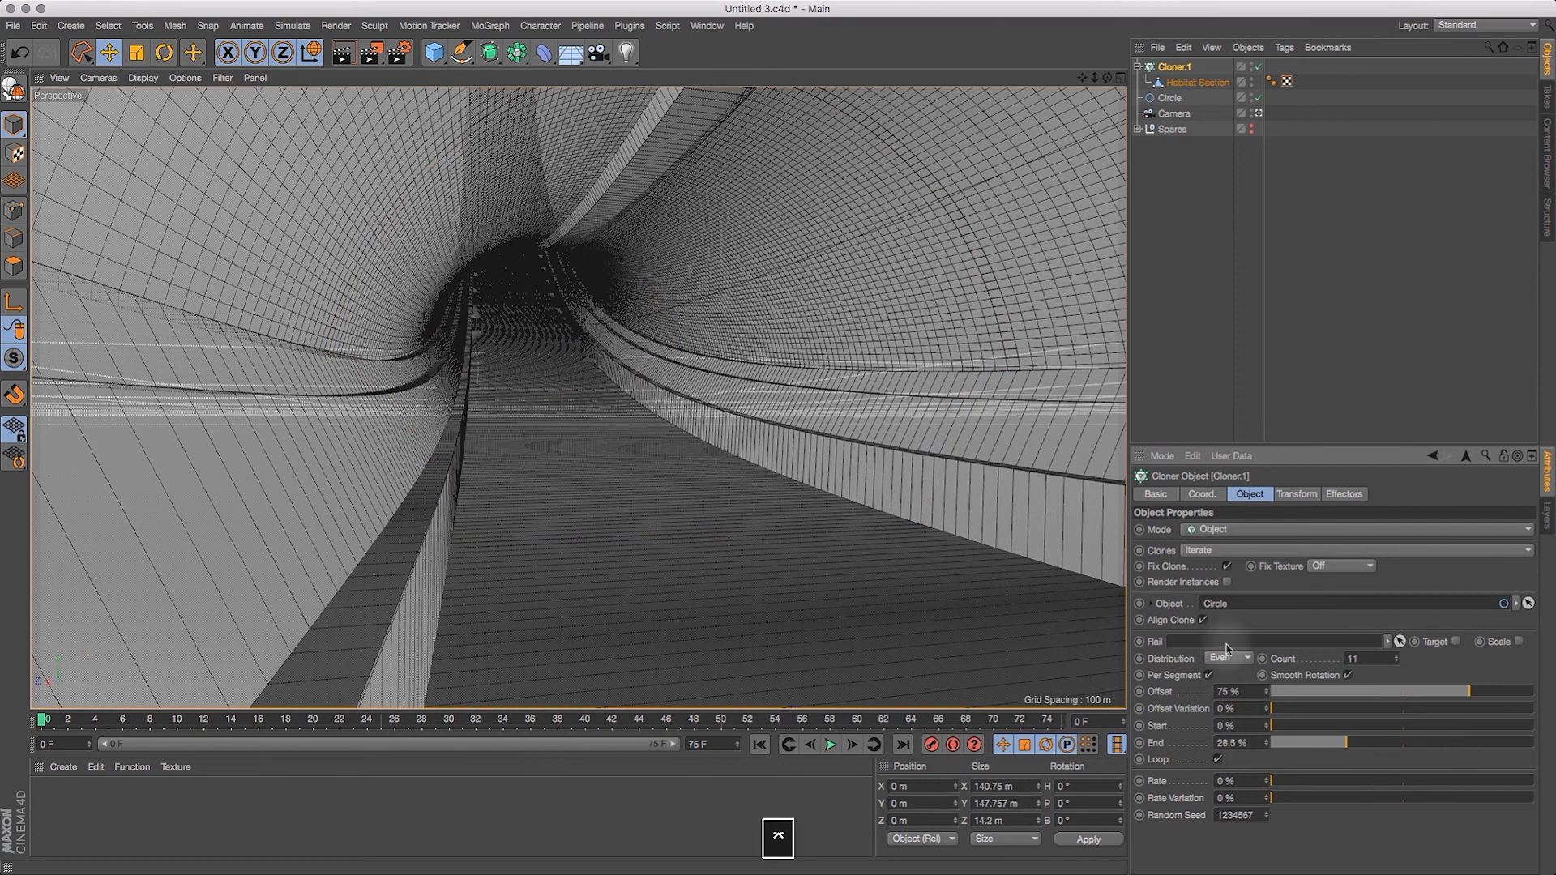
Step: Leave the camera view and test the cloner's End against a close-up seam, trying 28.2% and 28.9% and keeping 28.5%
{"action": "left_click", "coordinate": [1260, 116]}
{"action": "left_click_drag", "start_coordinate": [1141, 79], "coordinate": [1226, 62]}
{"action": "left_click_drag", "start_coordinate": [1083, 81], "coordinate": [1204, 360]}
{"action": "left_click_drag", "start_coordinate": [1096, 81], "coordinate": [1199, 37]}
{"action": "mouse_move", "coordinate": [1092, 79]}
{"action": "left_mouse_down"}
{"action": "mouse_move", "coordinate": [1070, 61]}
{"action": "mouse_move", "coordinate": [1095, 51]}
{"action": "mouse_move", "coordinate": [1068, 46]}
{"action": "mouse_move", "coordinate": [1090, 53]}
{"action": "left_mouse_up"}
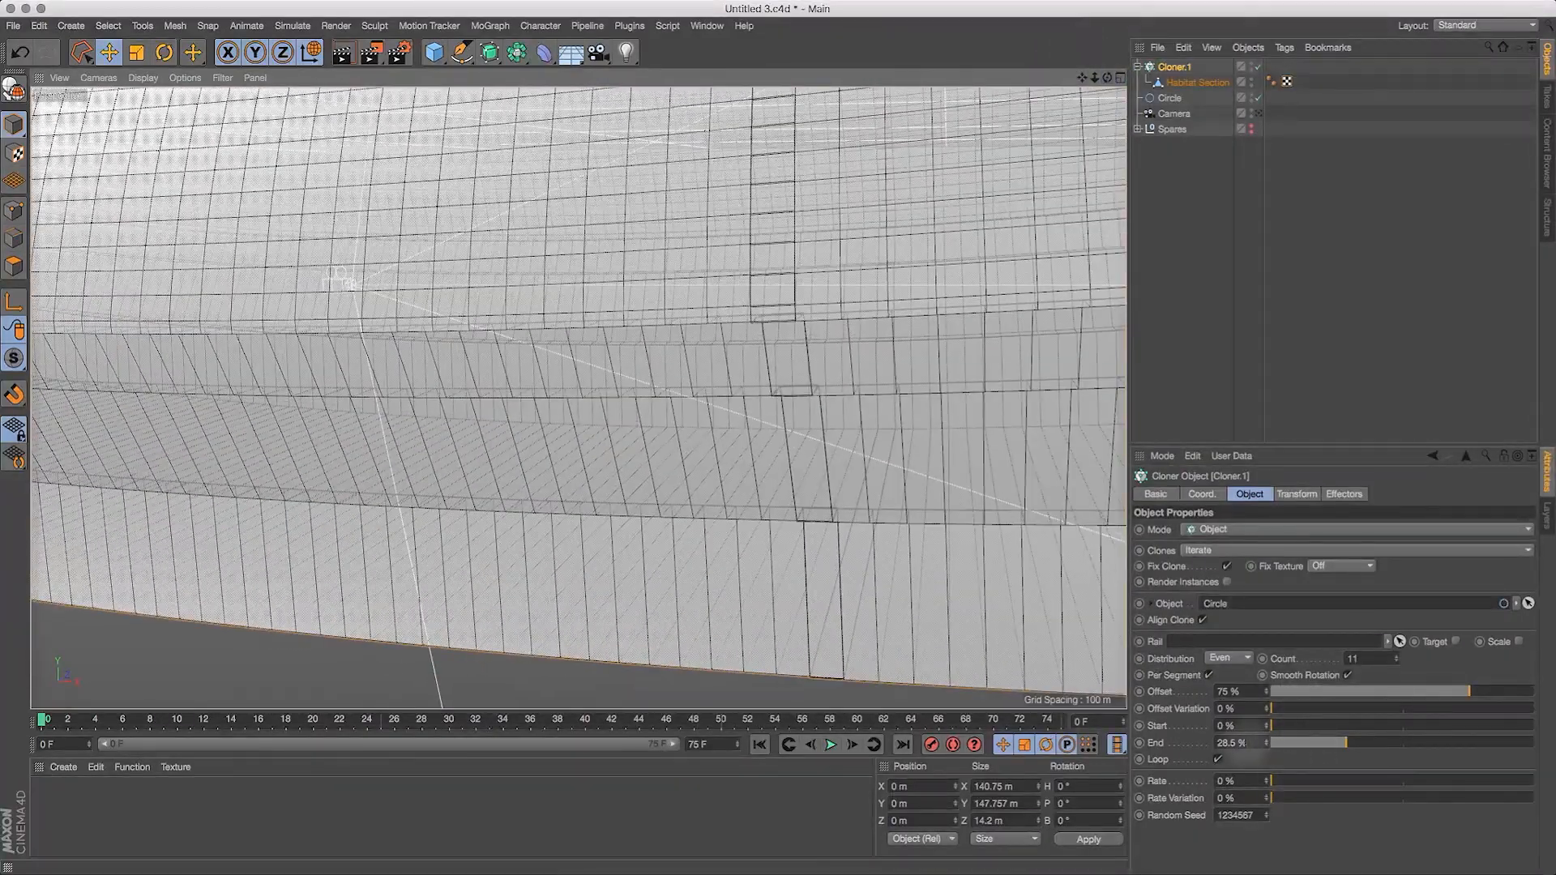
{"action": "left_click", "coordinate": [1231, 742]}
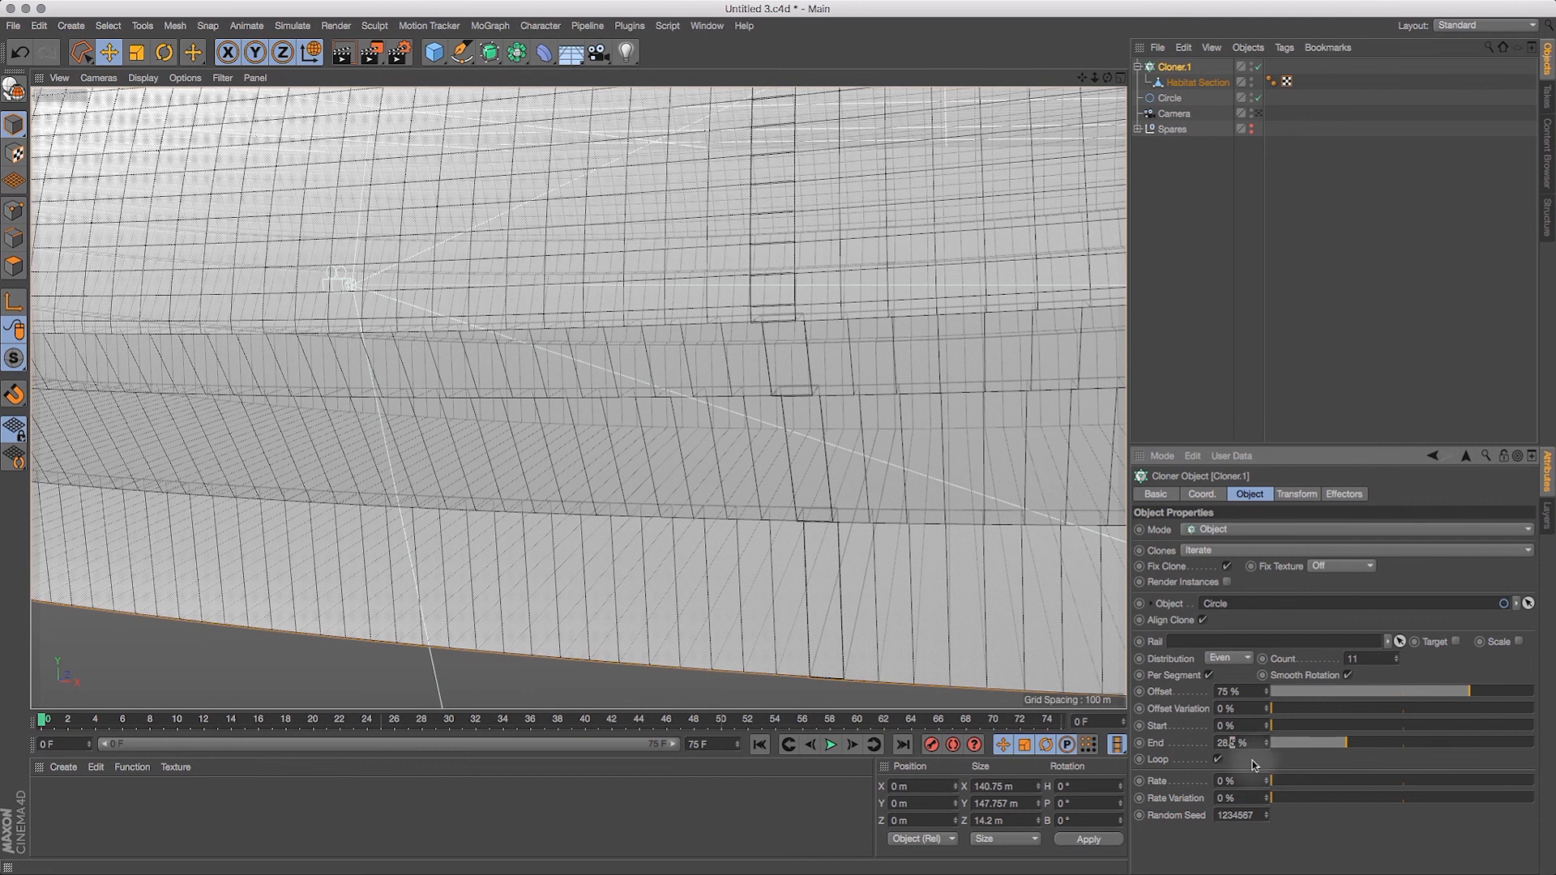
{"action": "type", "text": "28.2"}
{"action": "key", "text": "Return"}
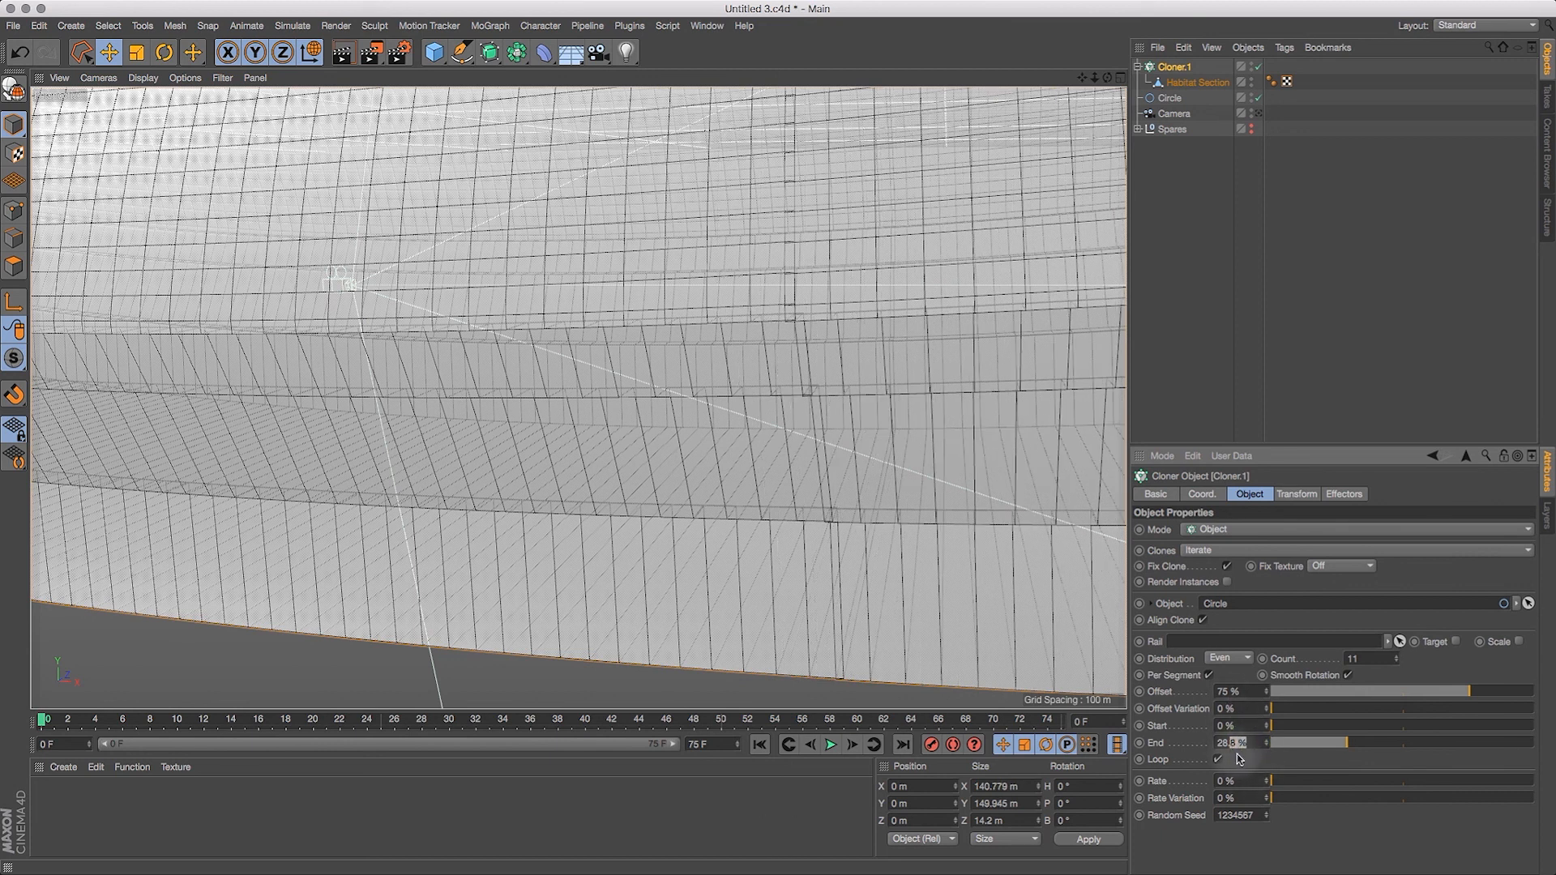
{"action": "key", "text": "Up"}
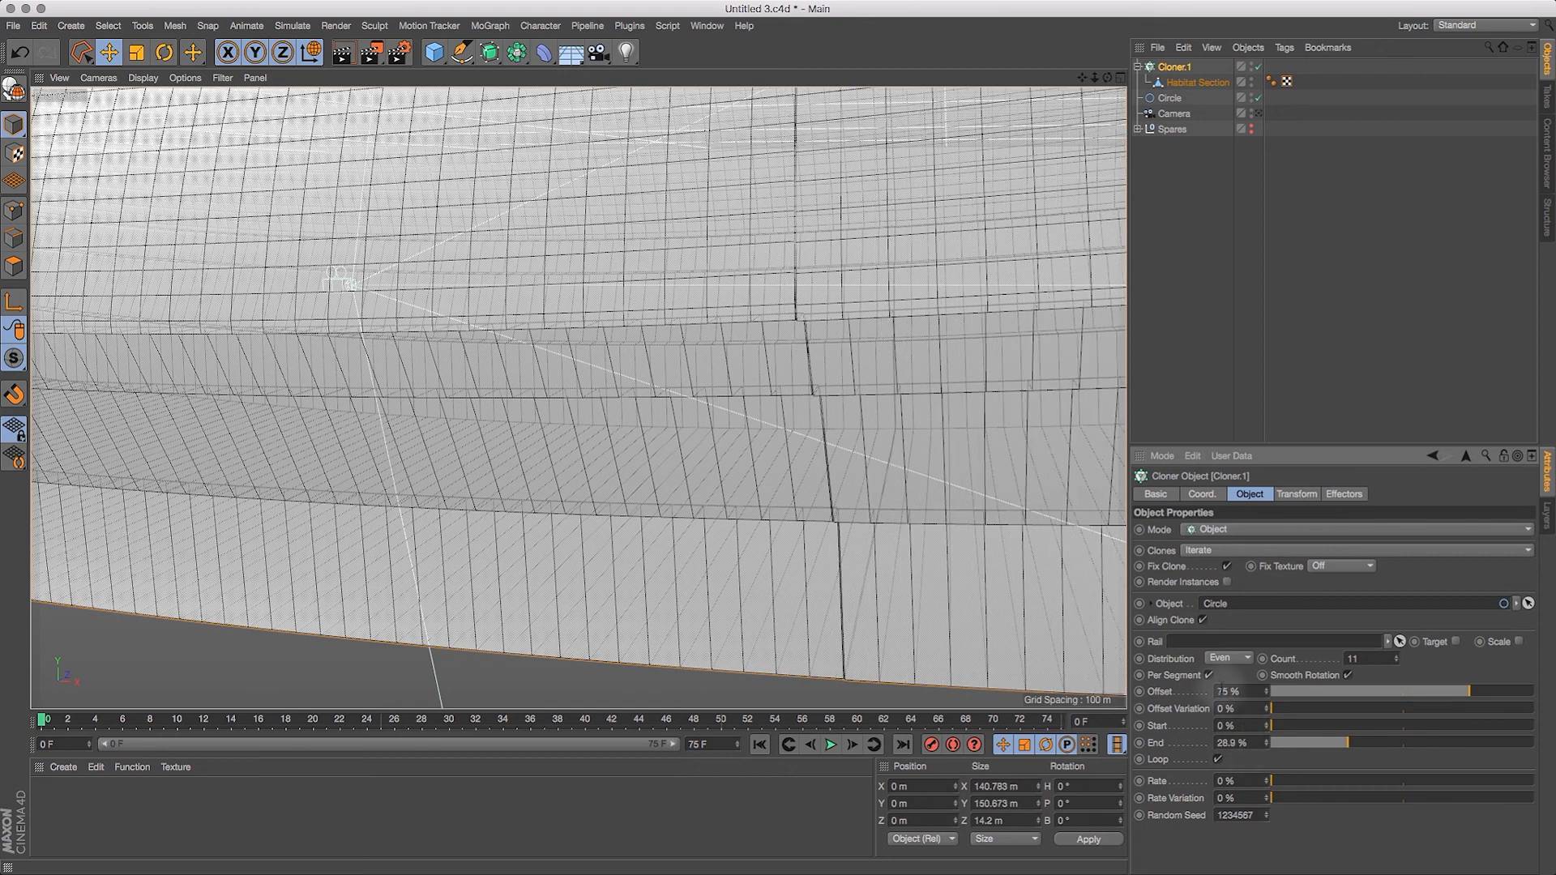
{"action": "left_click_drag", "start_coordinate": [1082, 77], "coordinate": [1106, 246]}
{"action": "left_click_drag", "start_coordinate": [1252, 744], "coordinate": [1231, 743]}
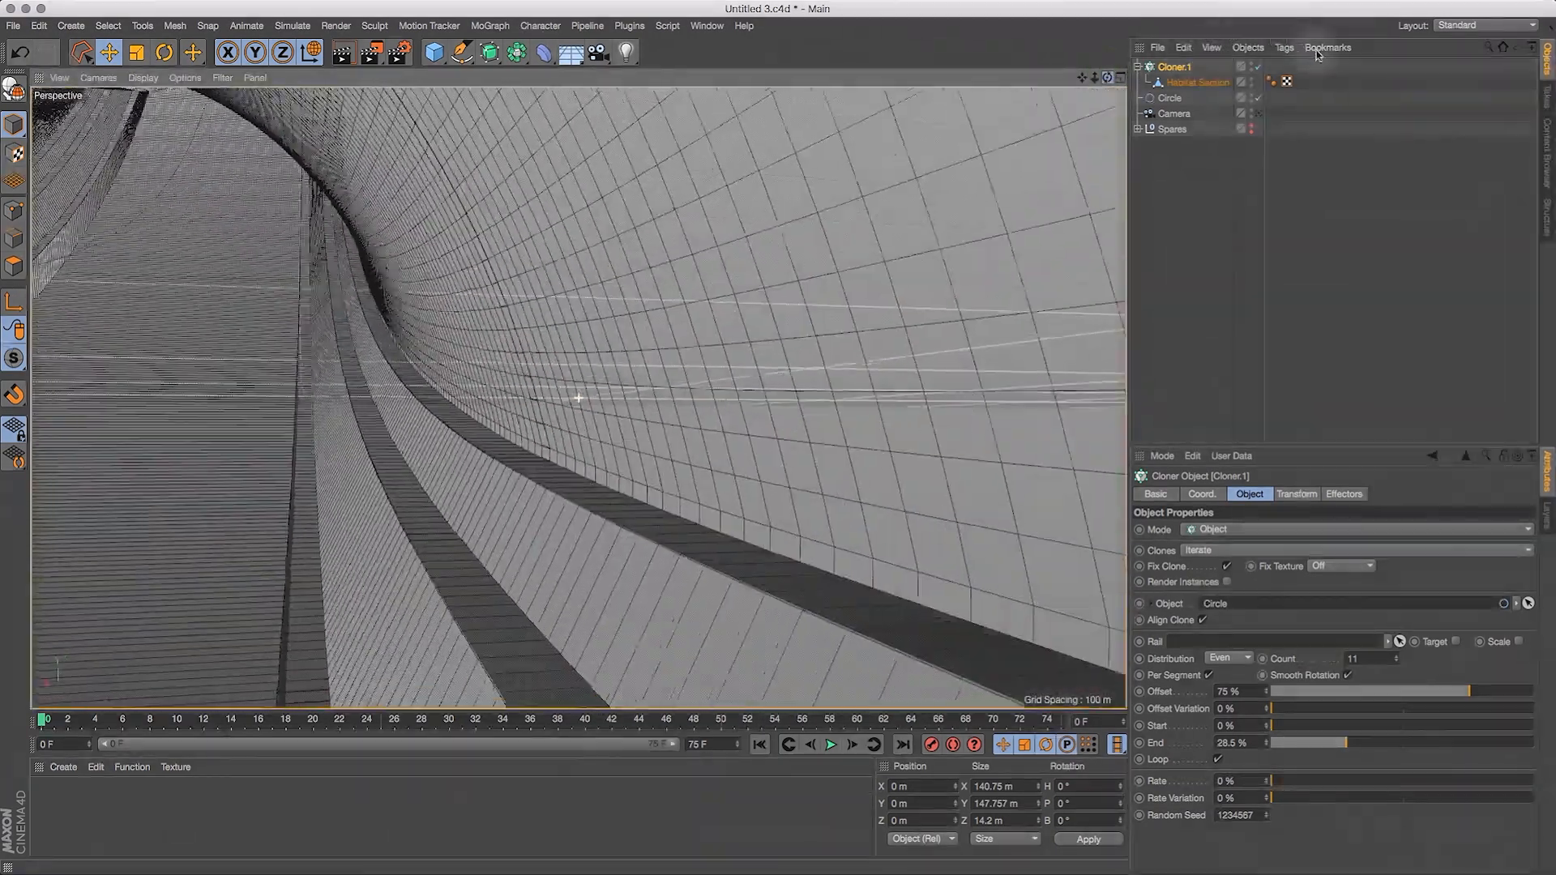
Step: Render a view inside the tunnel to check its seams, and examine the whole curved tunnel from outside
{"action": "left_click_drag", "start_coordinate": [1082, 78], "coordinate": [1285, 6]}
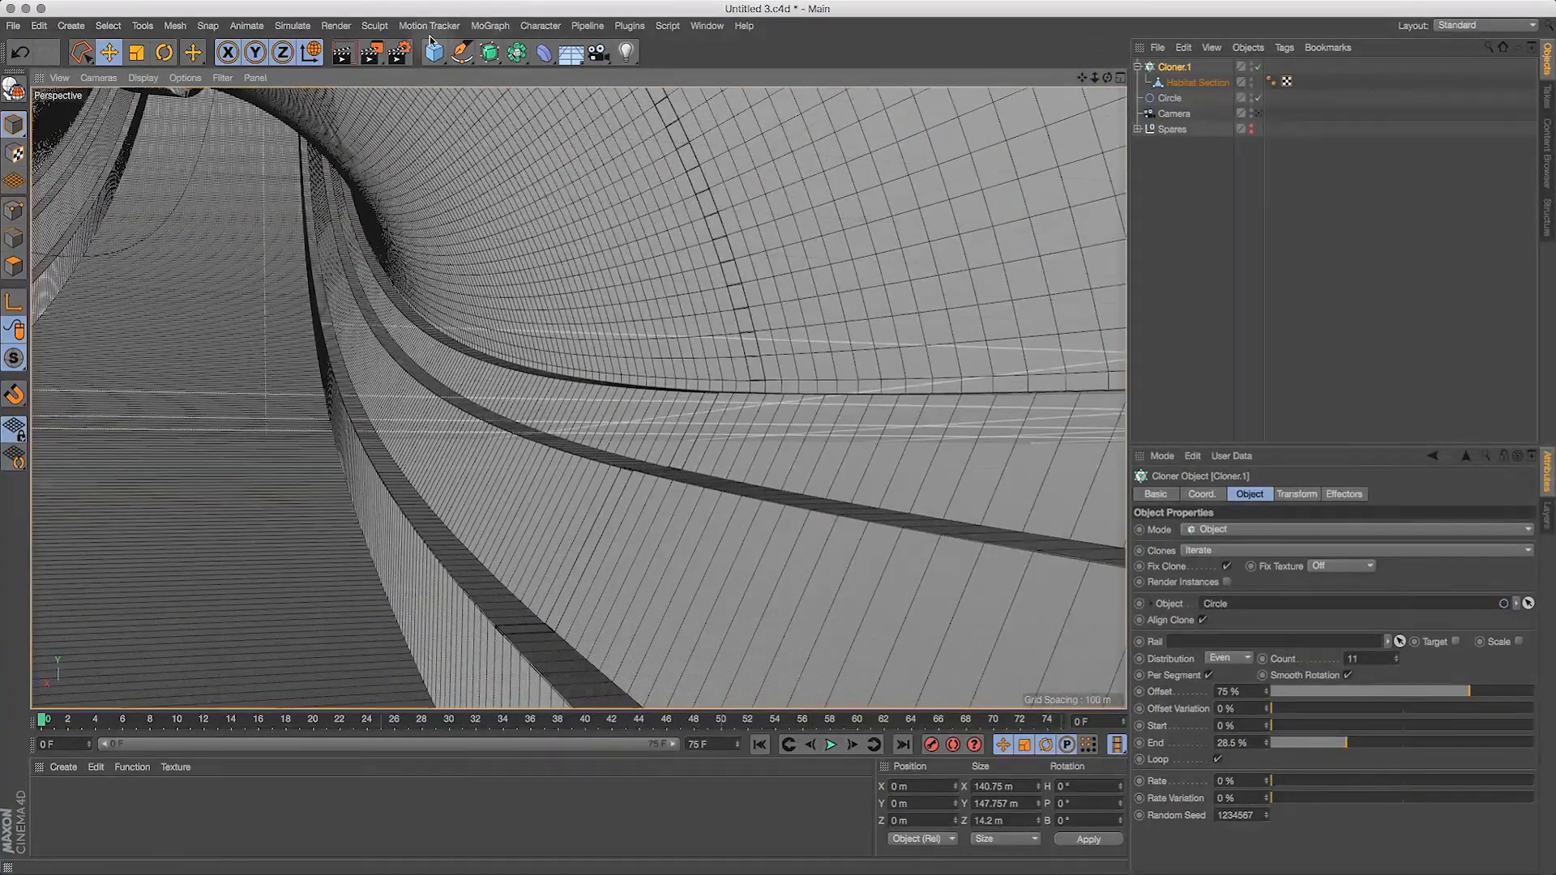
{"action": "left_click", "coordinate": [344, 55]}
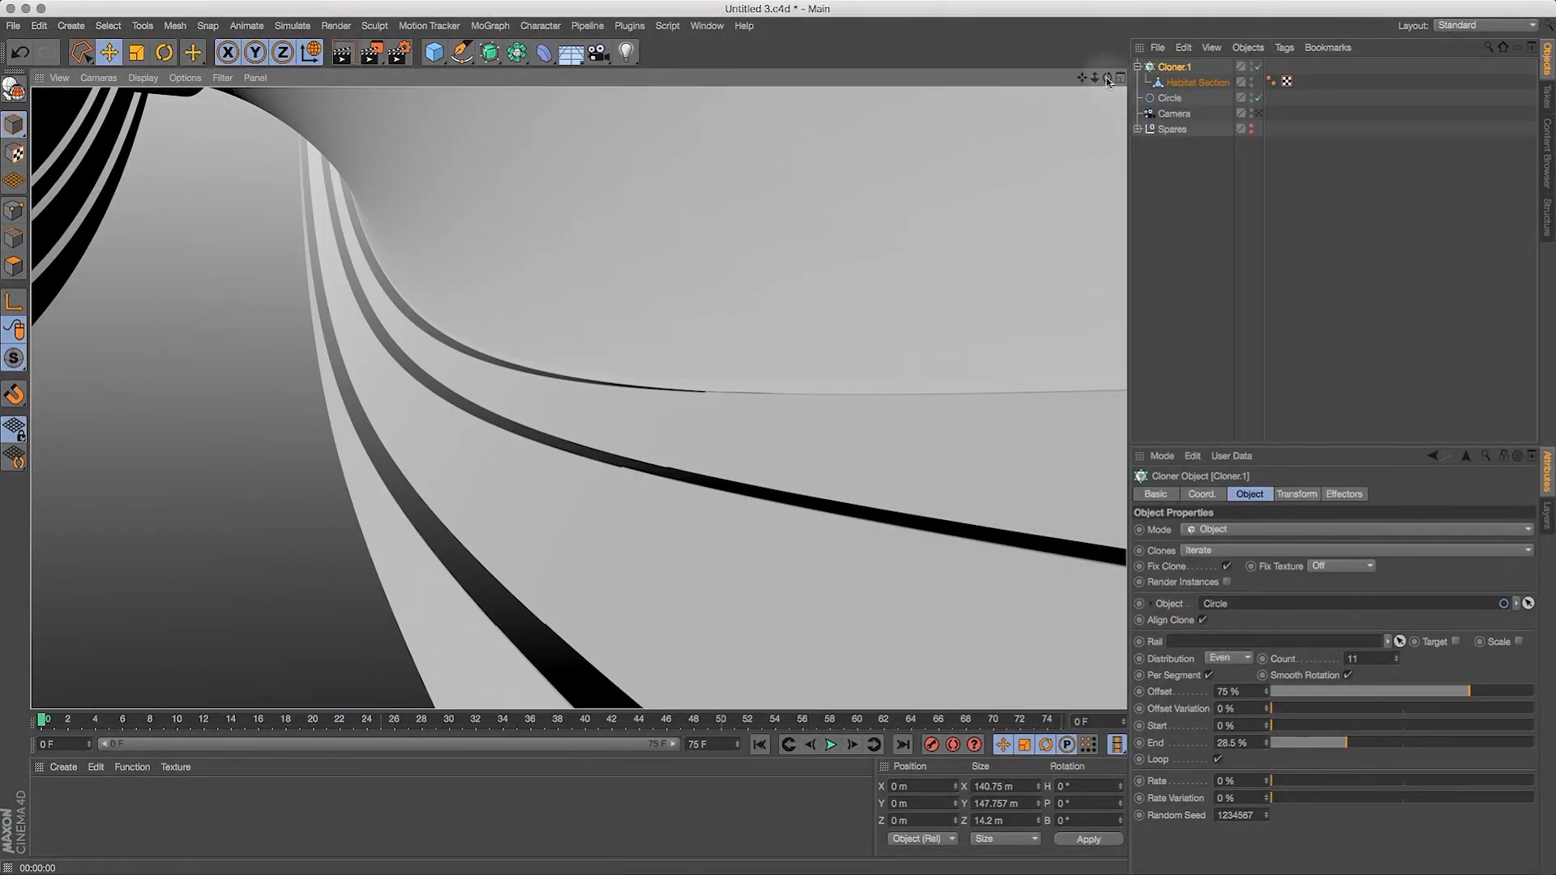
{"action": "left_click_drag", "start_coordinate": [1094, 81], "coordinate": [872, 217]}
{"action": "left_click_drag", "start_coordinate": [1107, 77], "coordinate": [921, 149]}
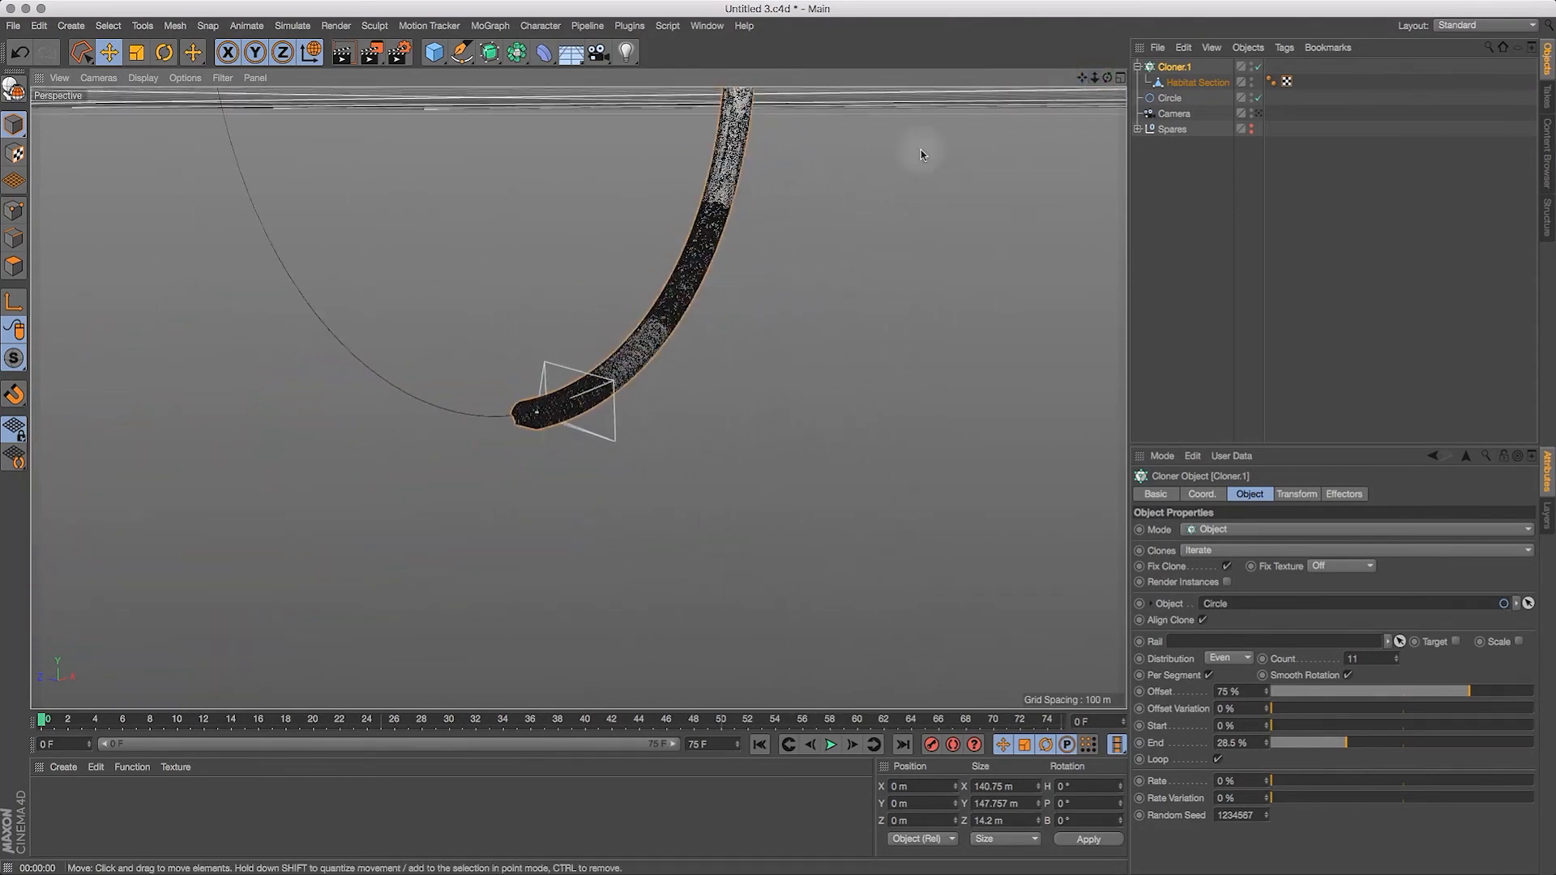
{"action": "left_click_drag", "start_coordinate": [1082, 78], "coordinate": [1070, 199]}
{"action": "left_click_drag", "start_coordinate": [1095, 80], "coordinate": [1128, 81]}
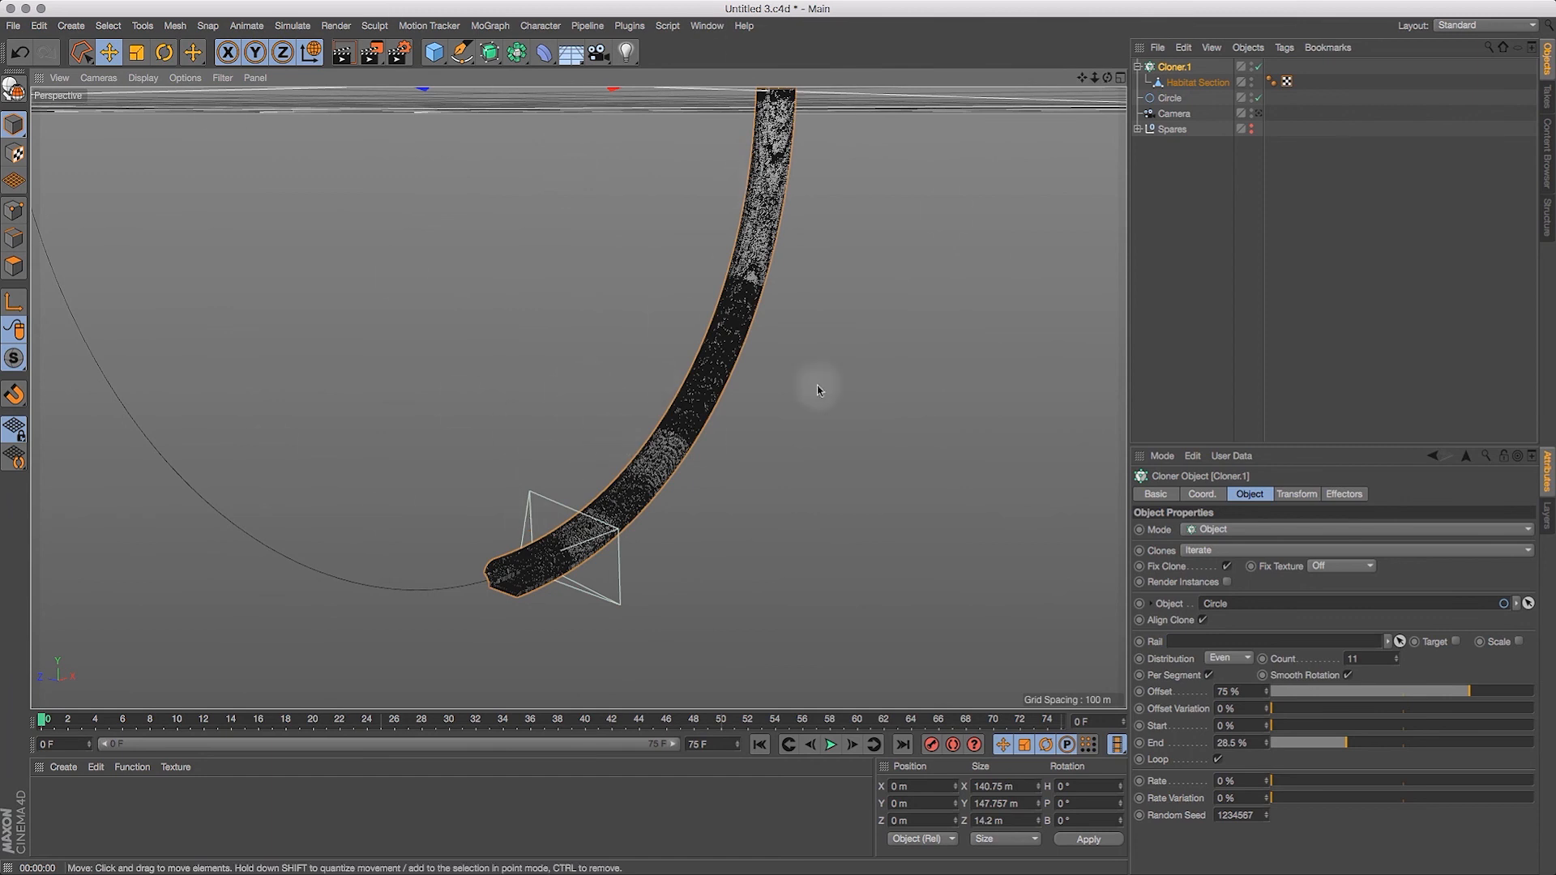
{"action": "left_click_drag", "start_coordinate": [1108, 78], "coordinate": [663, 551]}
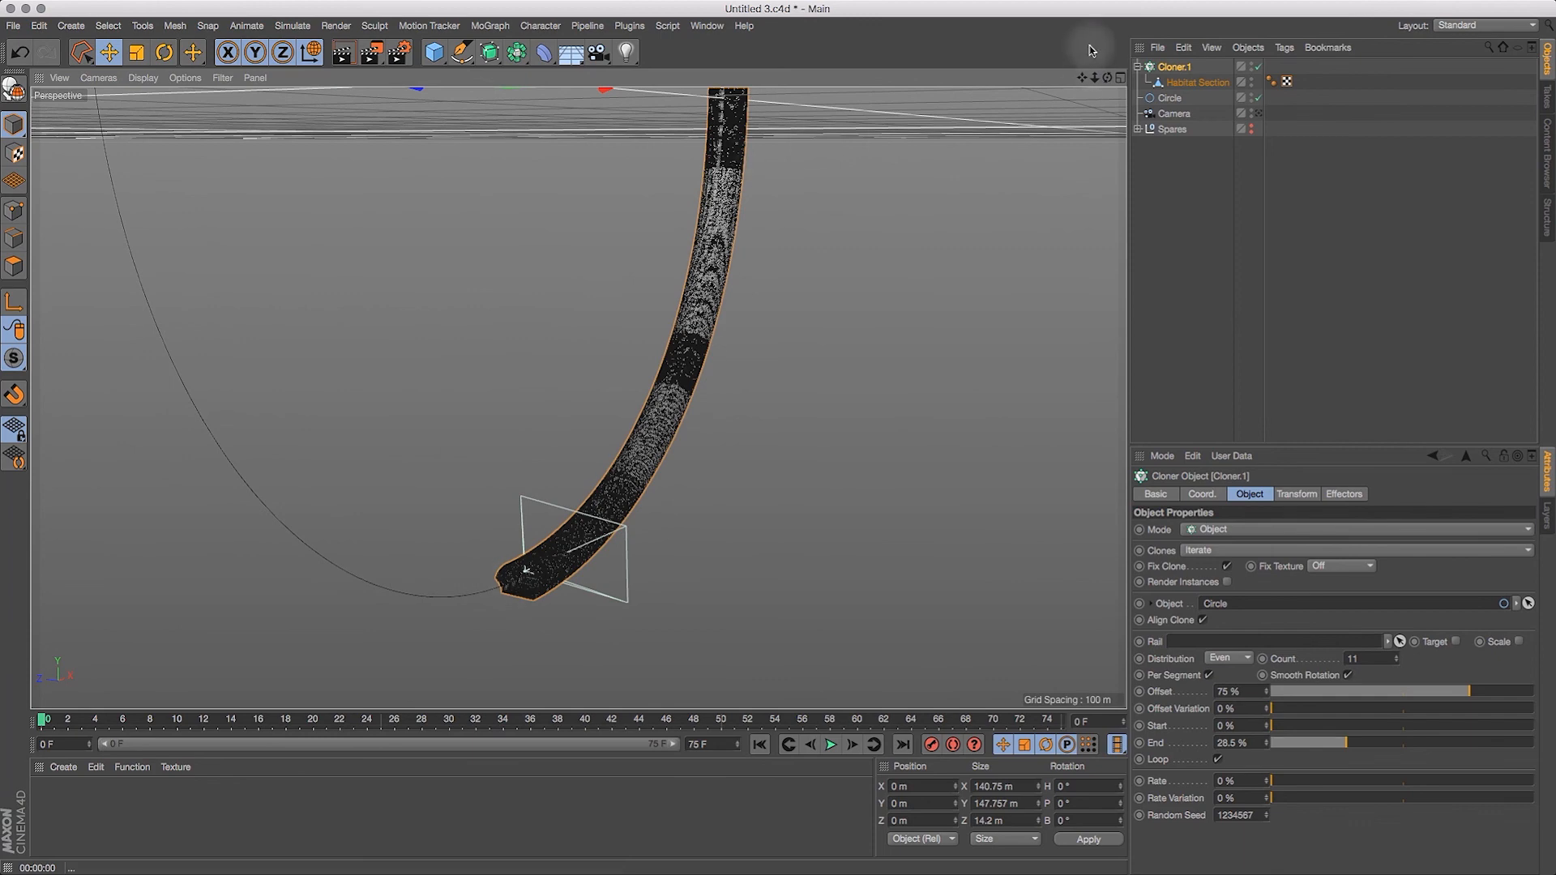
{"action": "left_click_drag", "start_coordinate": [1107, 78], "coordinate": [1097, 164]}
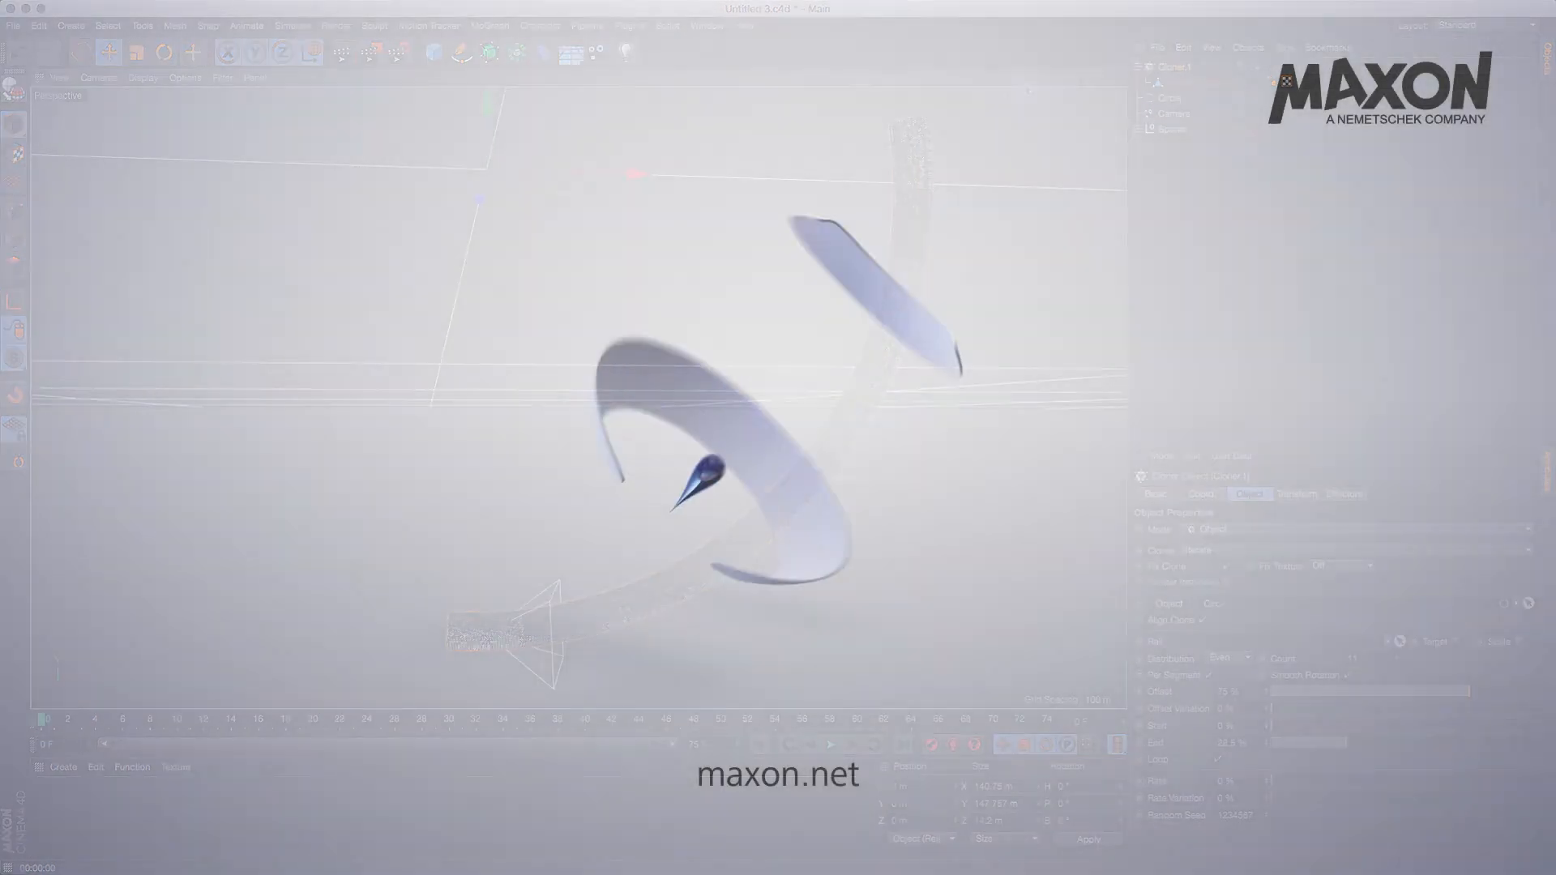